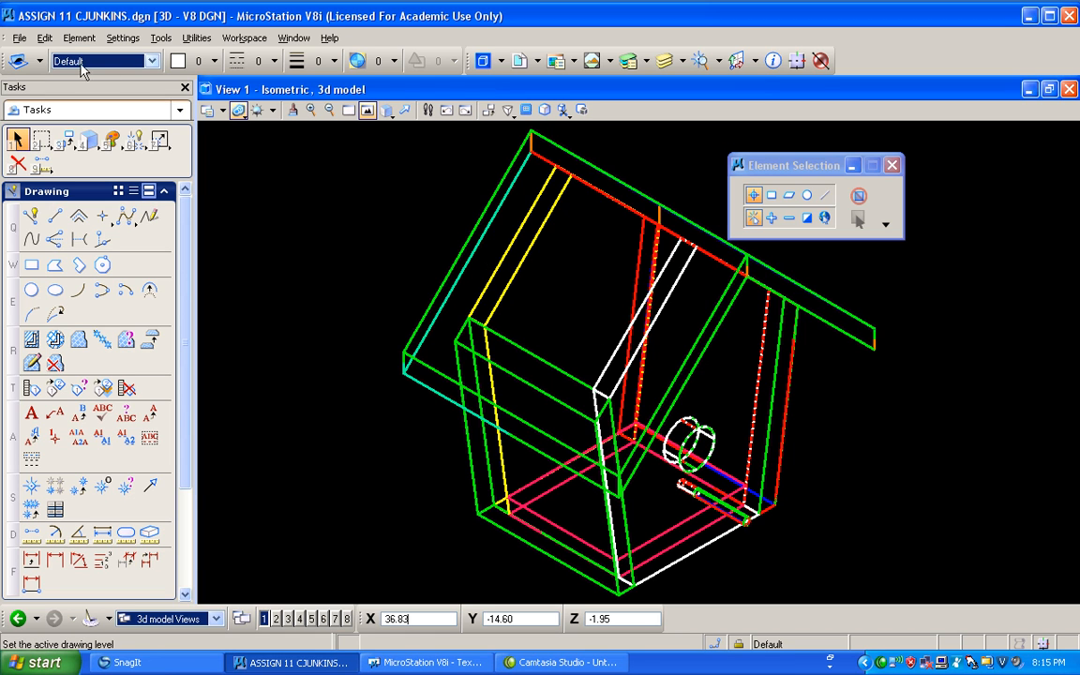
Save the drawing as a new DGN copy, changing the assignment number in its file name to 12
click(19, 39)
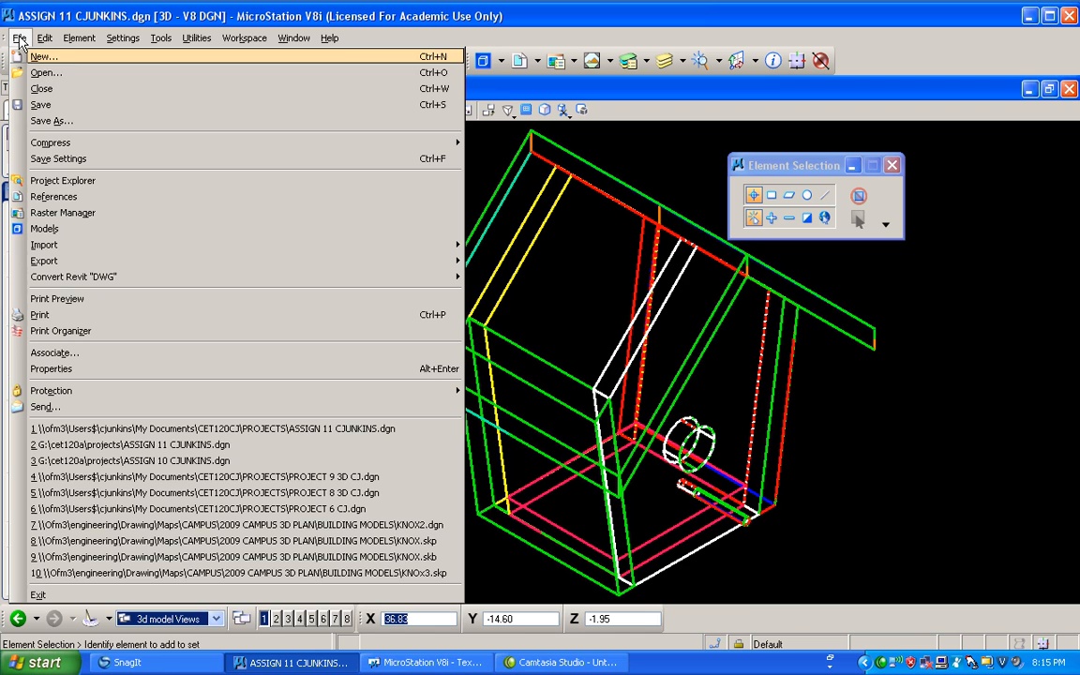
click(41, 120)
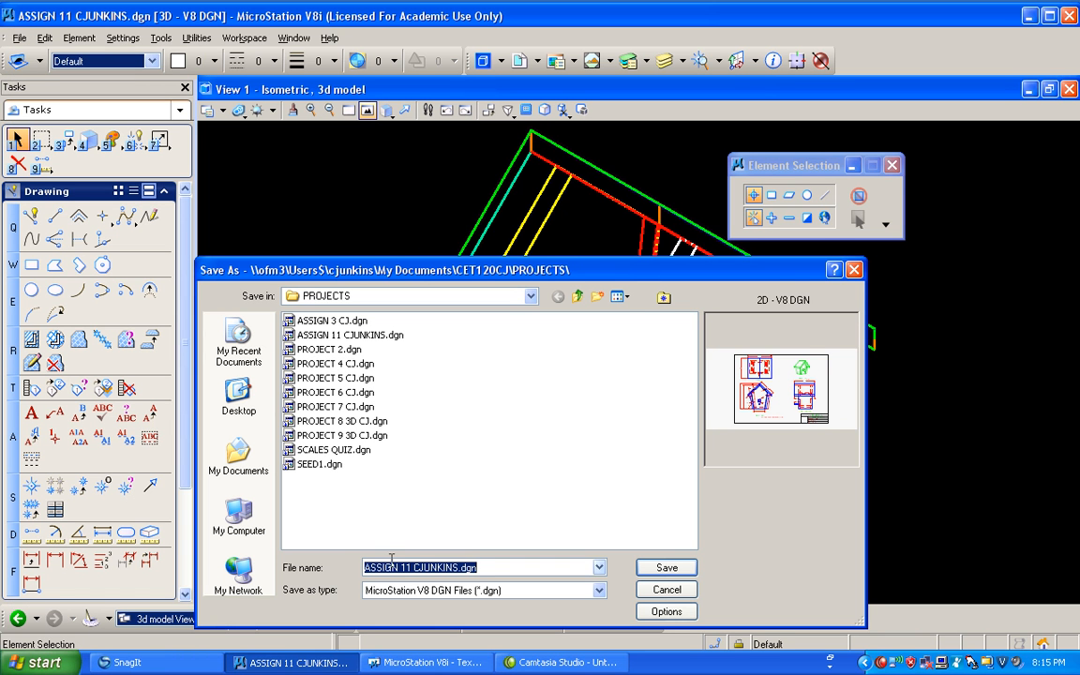
click(409, 567)
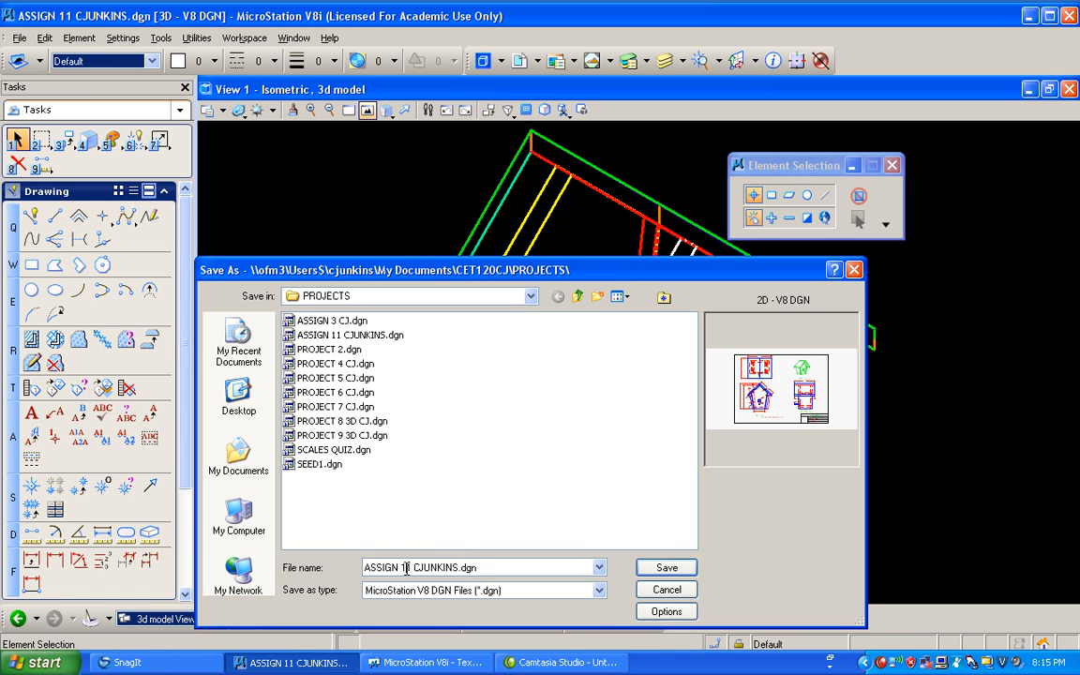
key(BackSpace)
text(2)
click(679, 569)
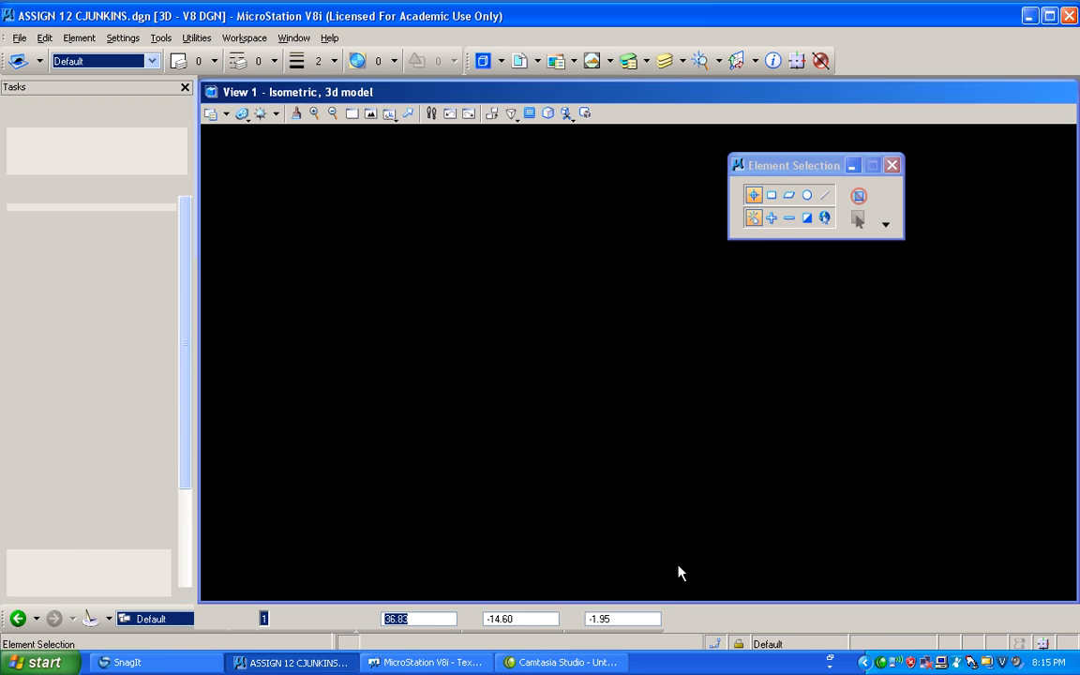
Select all the birdhouse geometry in the isometric view of the 3d model and delete it
scroll(369, 351, down, 2)
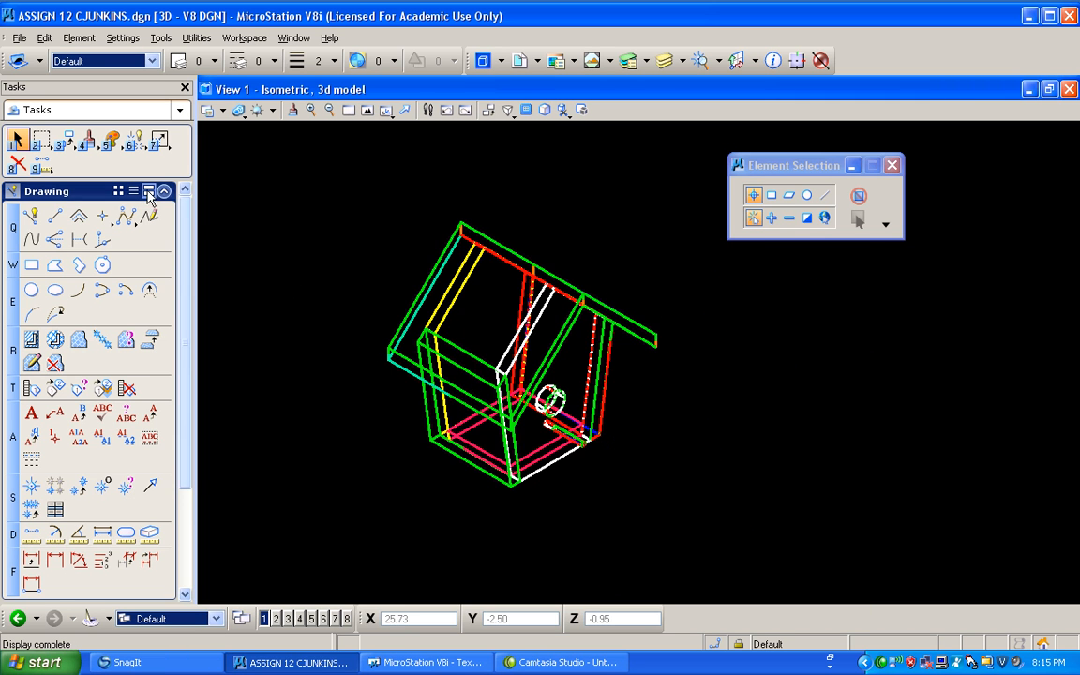
click(29, 139)
drag(323, 181, 692, 525)
key(Delete)
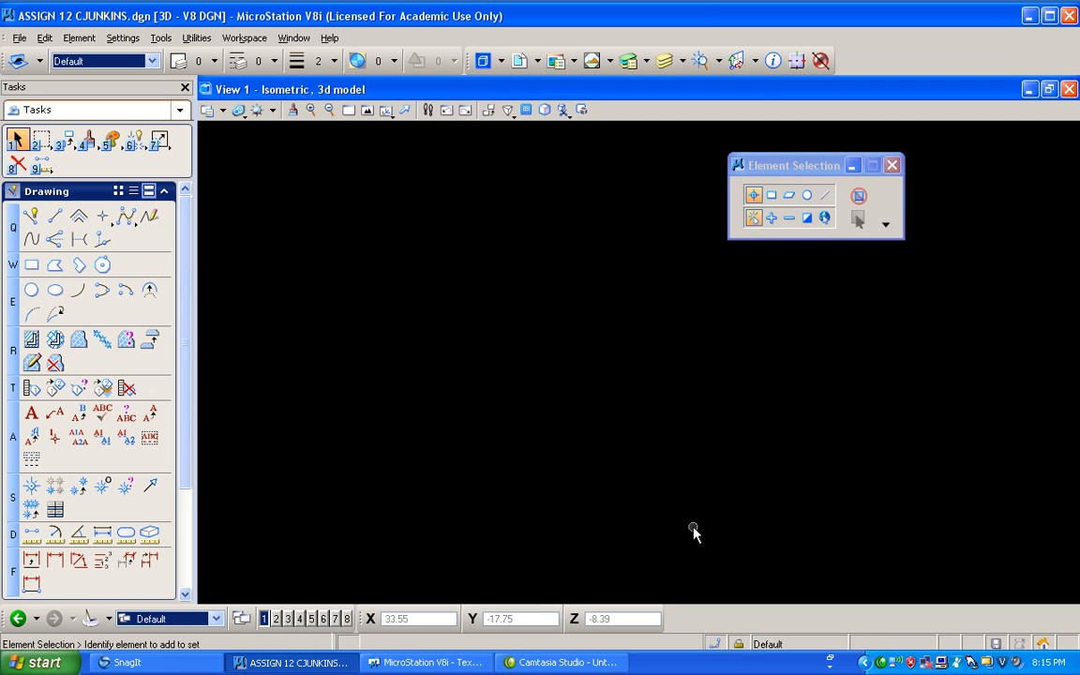
Turn all levels on, including under Global Display, and delete the remaining 2D birdhouse linework from the 3d model
click(664, 60)
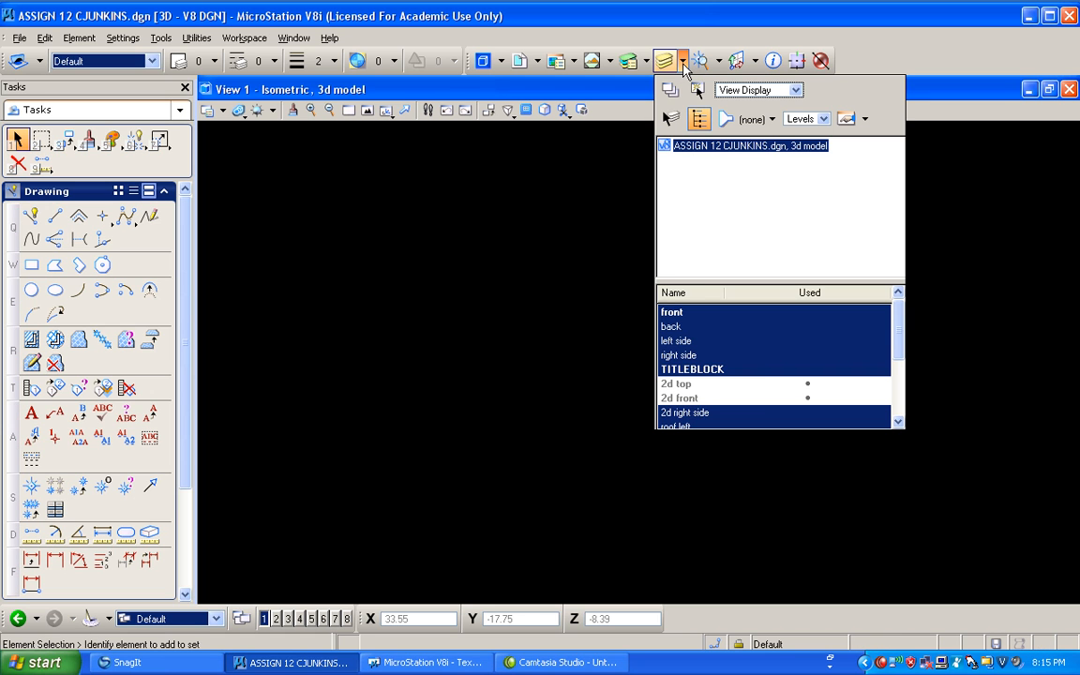
right_click(762, 381)
click(798, 433)
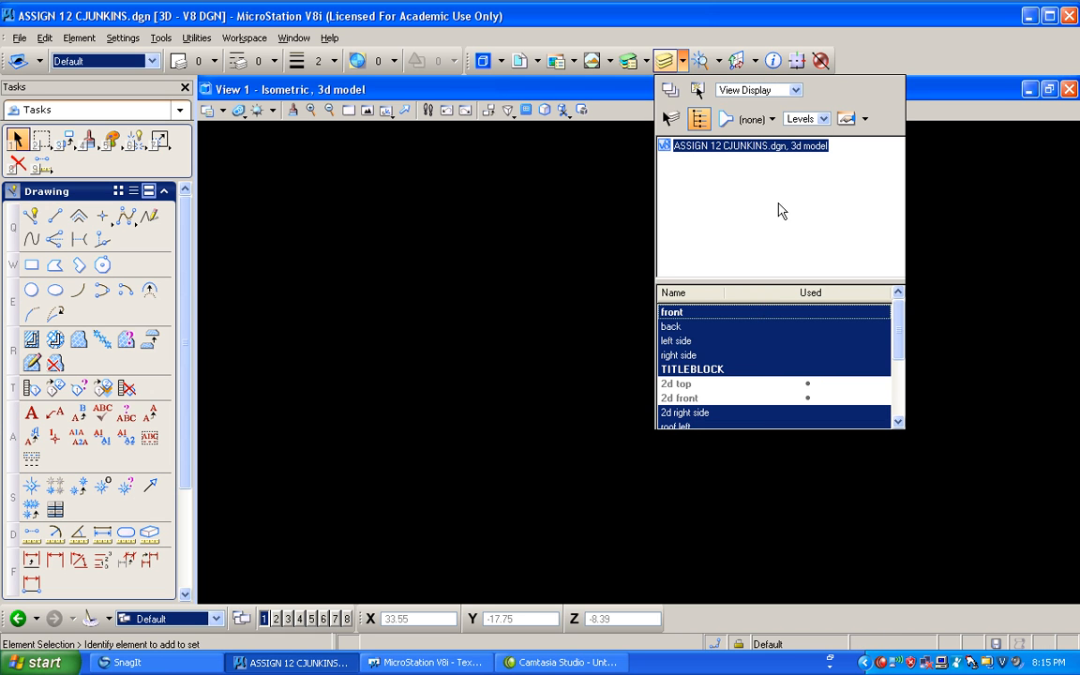
click(795, 90)
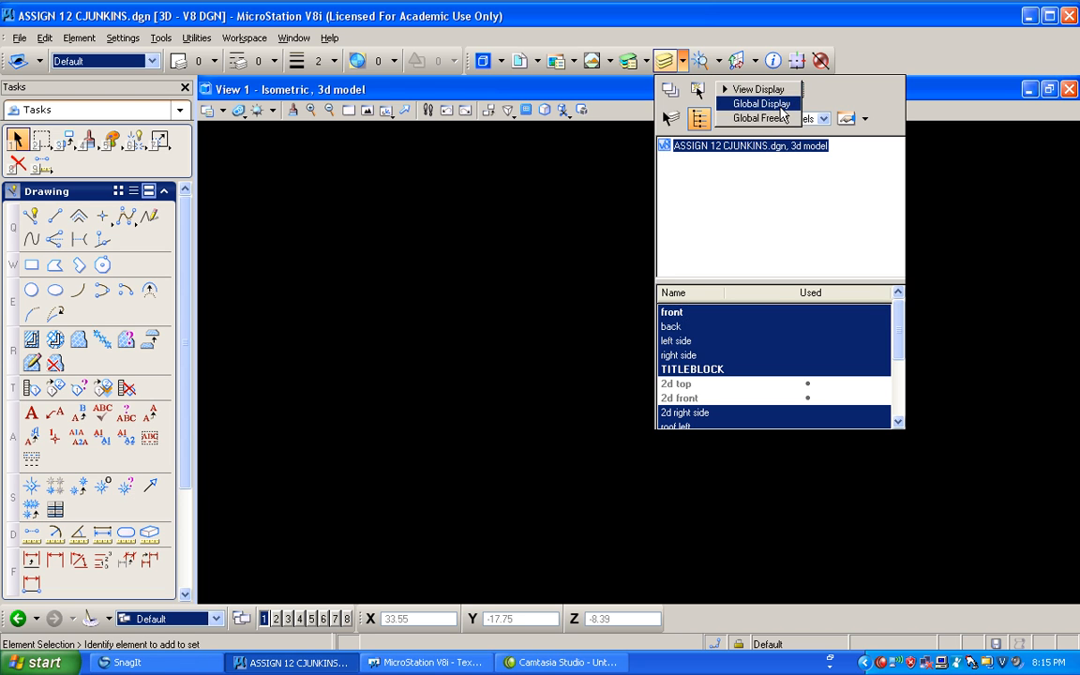
click(780, 105)
right_click(784, 328)
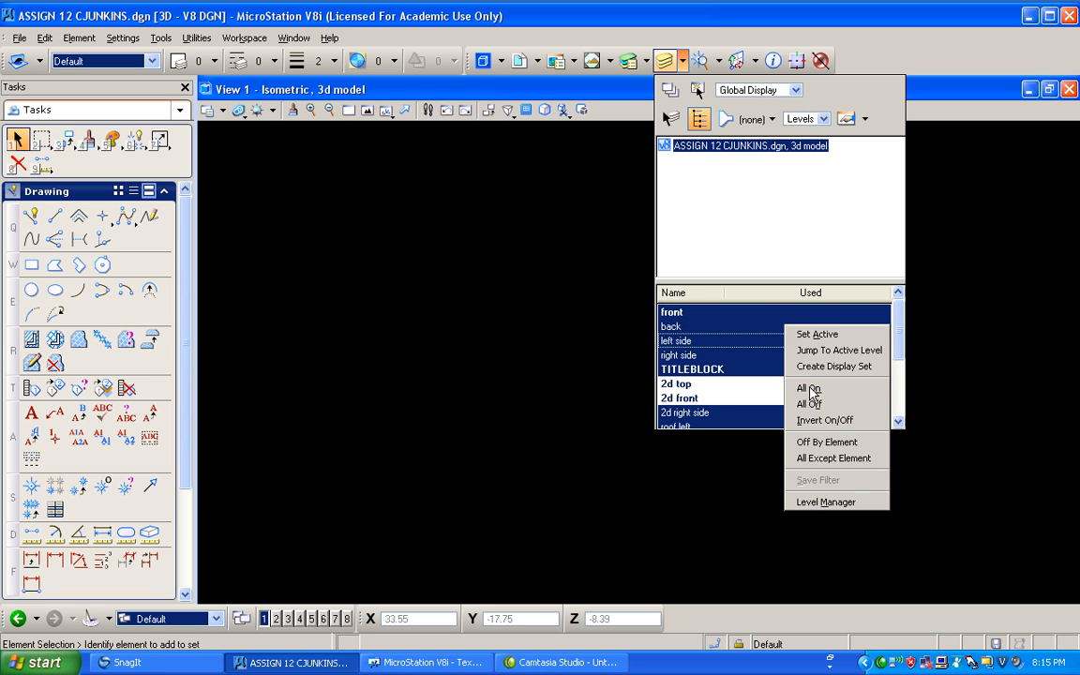
click(812, 388)
click(372, 222)
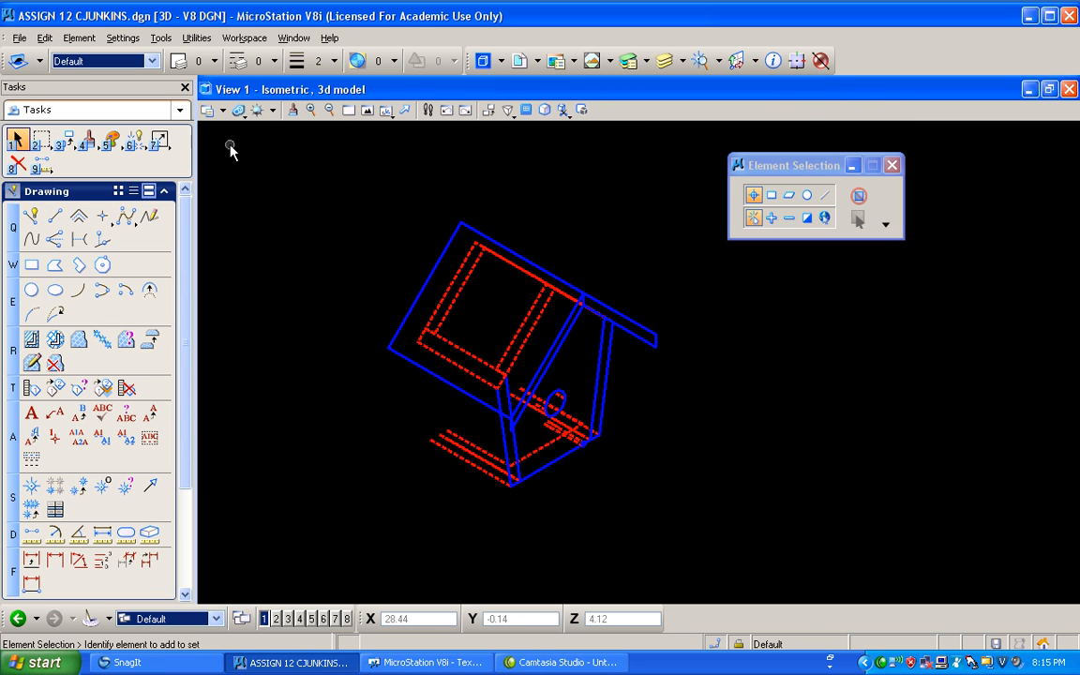
drag(326, 169, 755, 572)
key(Delete)
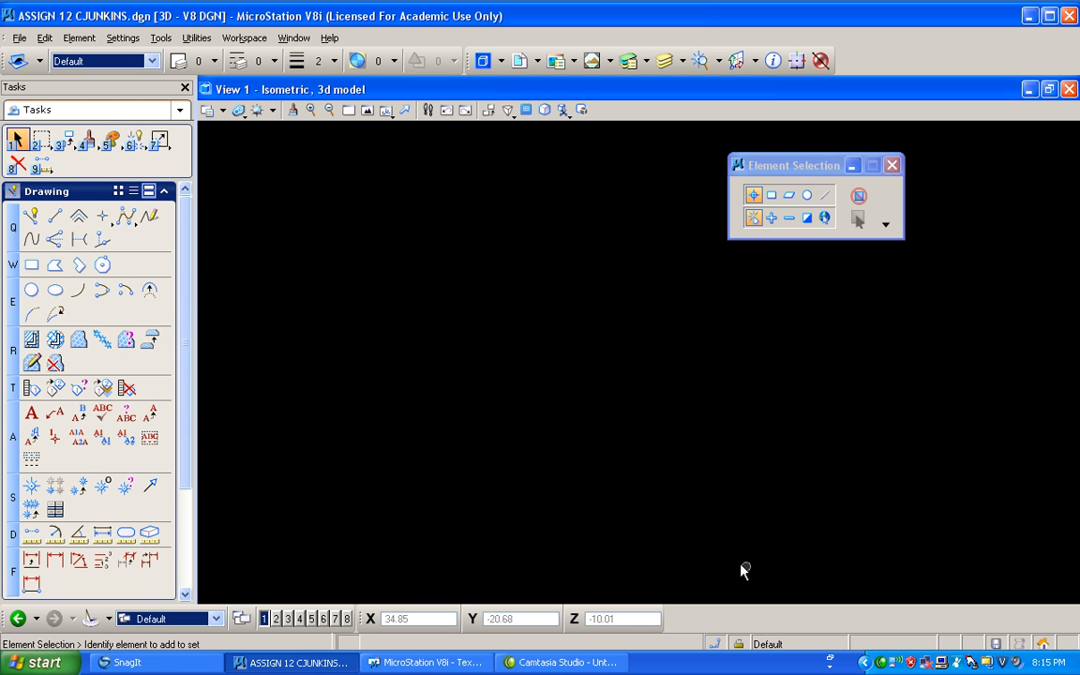
Open SHEET 1 Views and delete the sheet's drawing views, dimensions and notes, keeping the border and title block, with the sheet fitted to the view
click(216, 619)
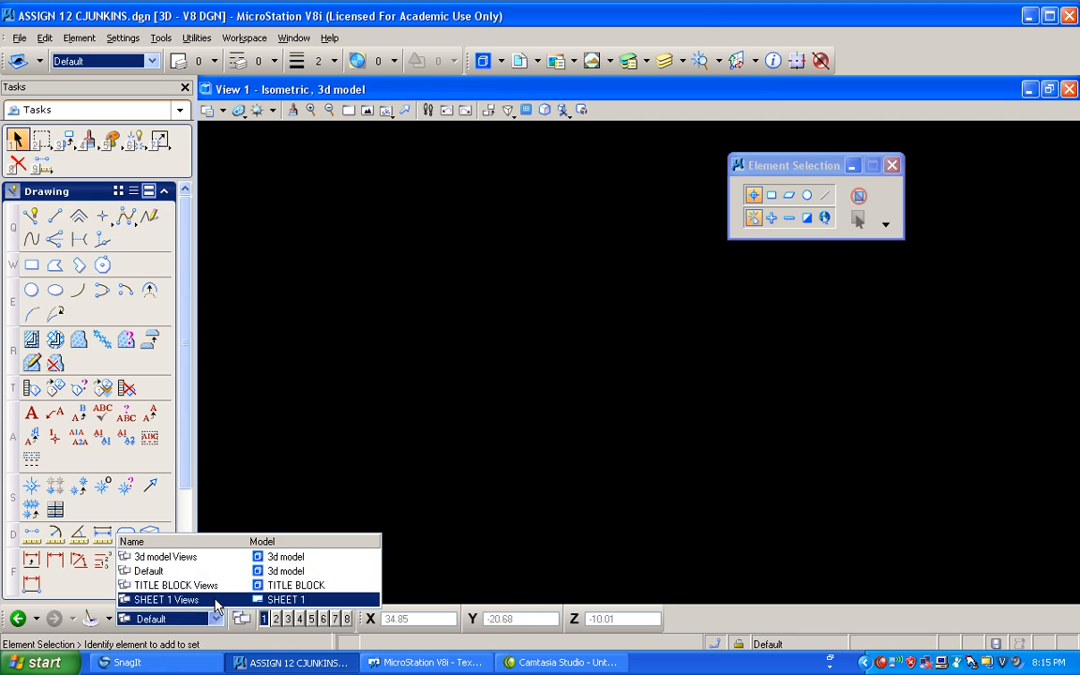
click(216, 600)
scroll(506, 441, down, 4)
click(17, 139)
drag(374, 262, 705, 431)
key(Delete)
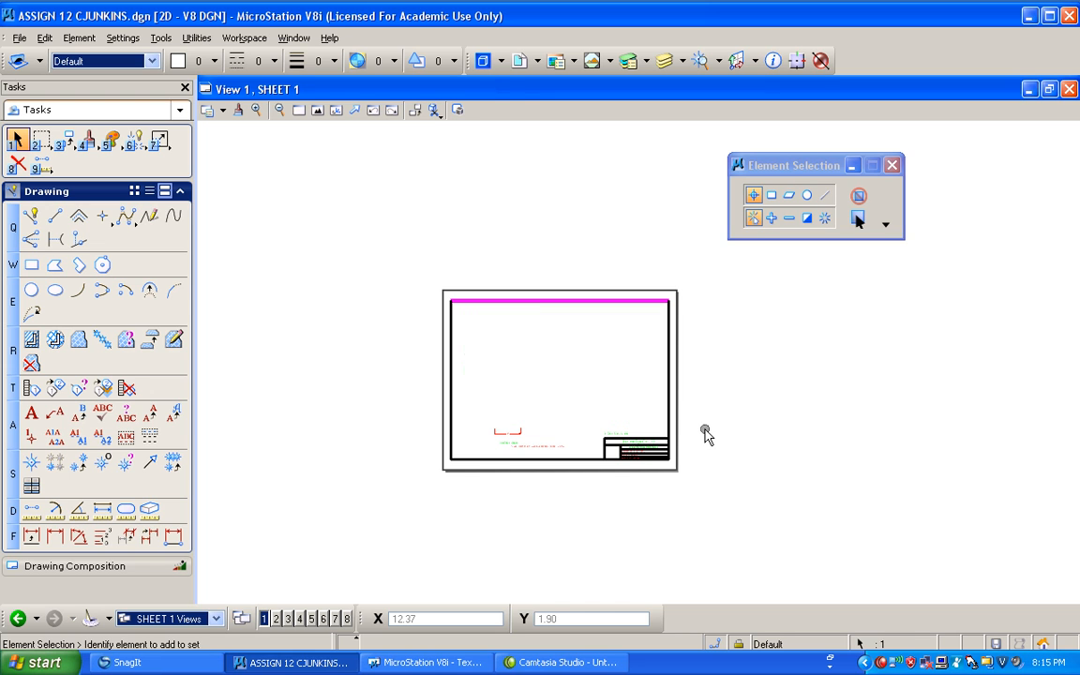
drag(407, 388, 576, 499)
key(Delete)
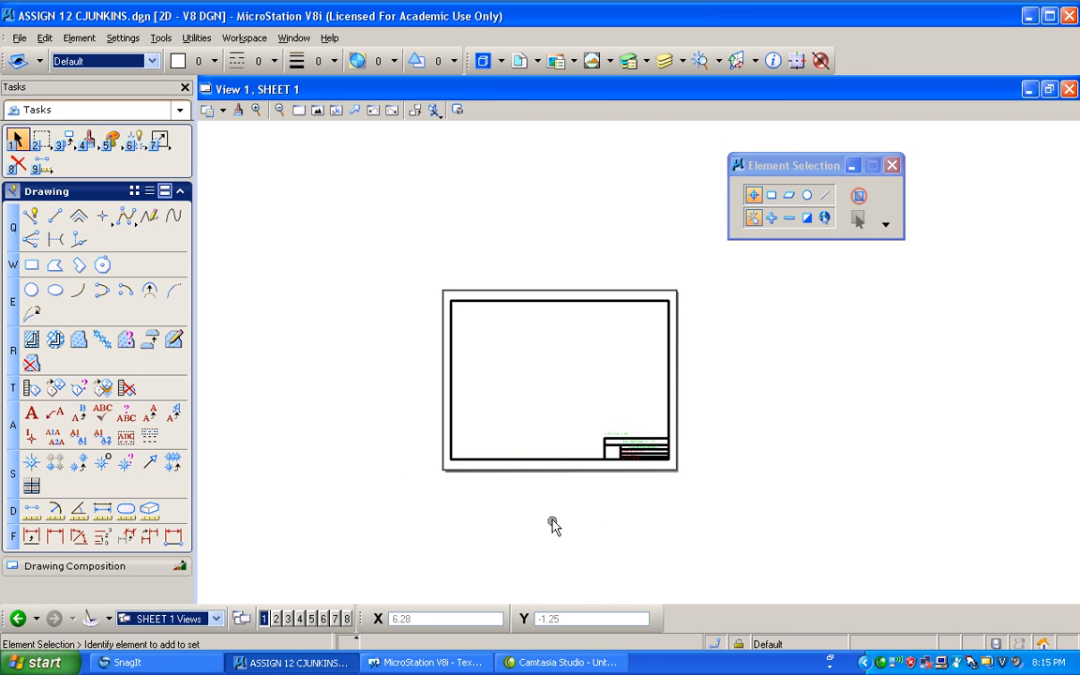
click(318, 112)
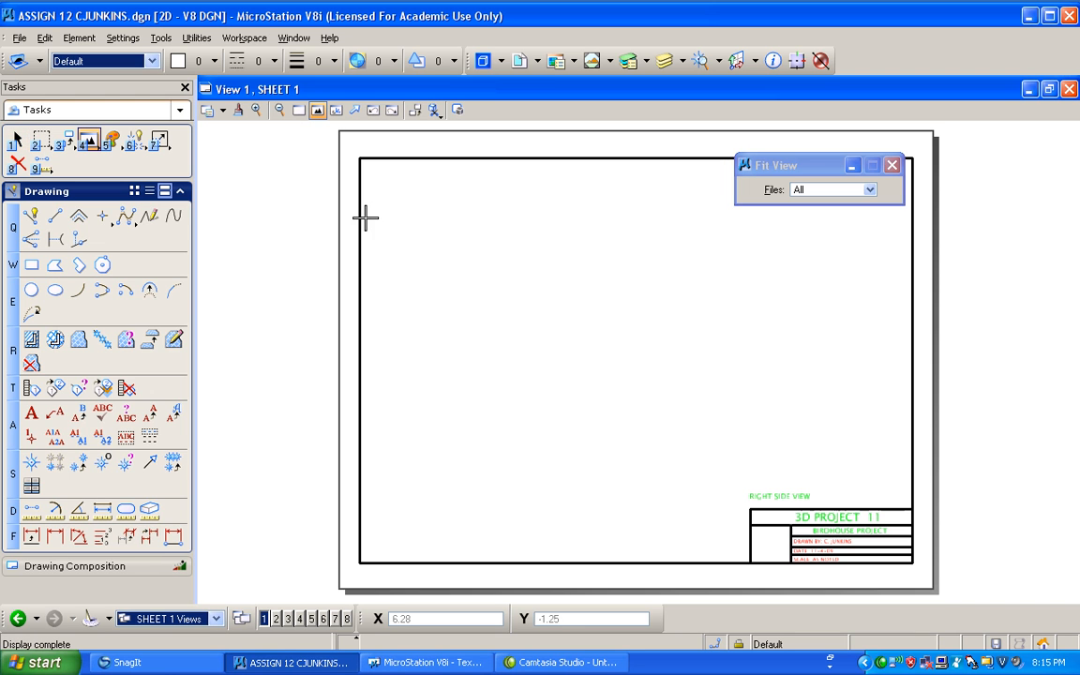
Rename the SHEET 1 model to "SHEET 1 8.5x11" in the models list
click(216, 619)
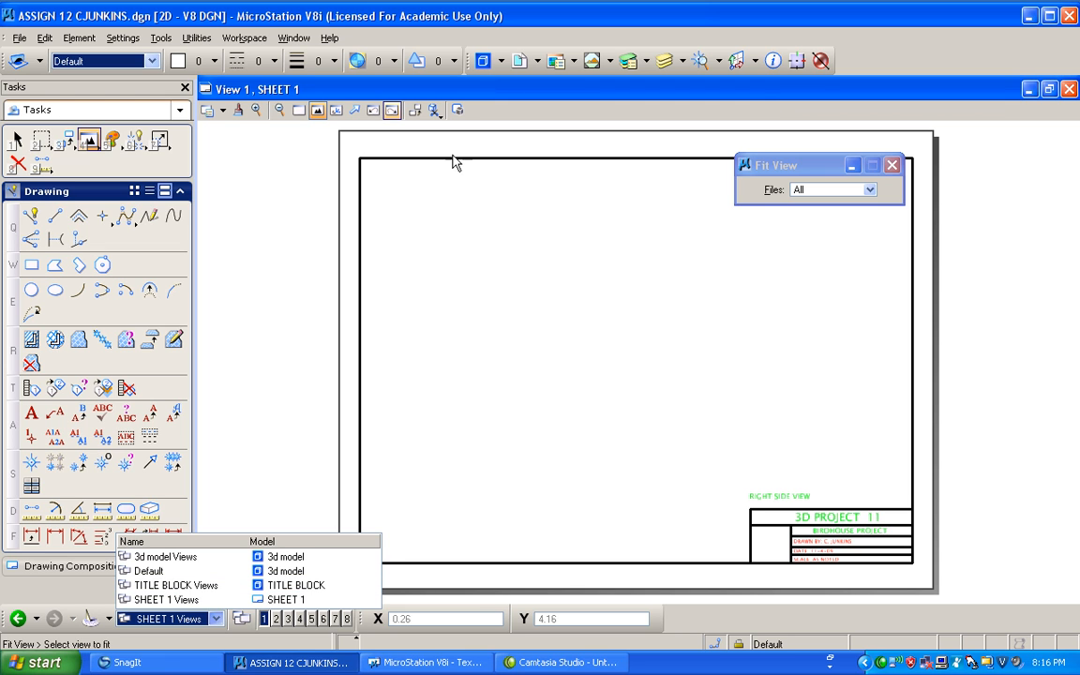
click(483, 61)
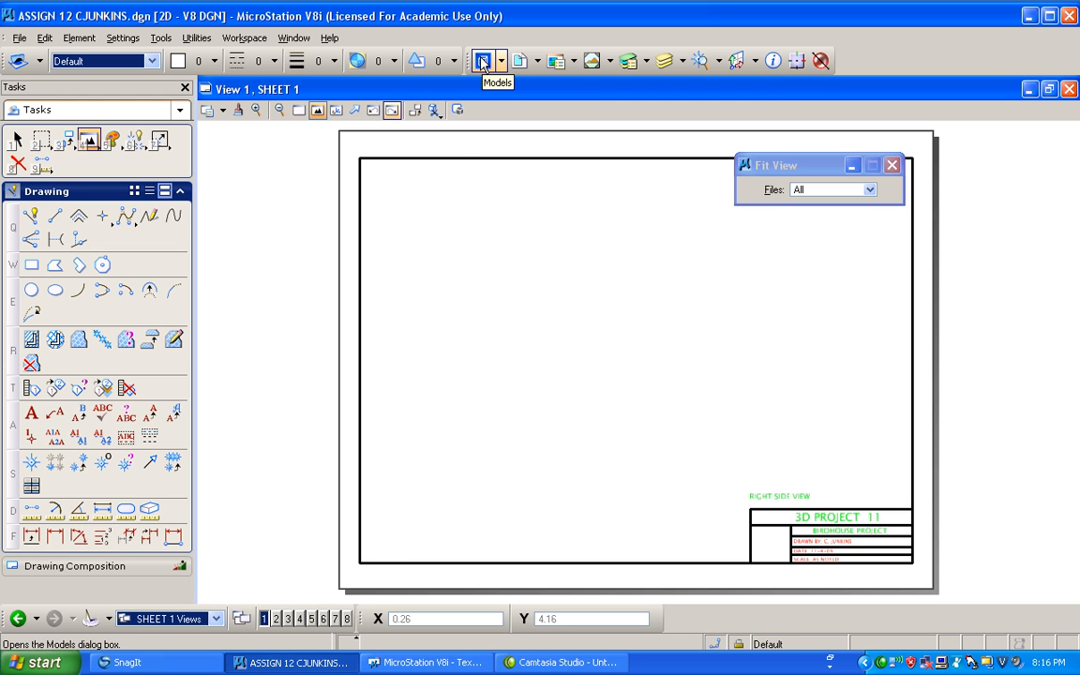
click(483, 62)
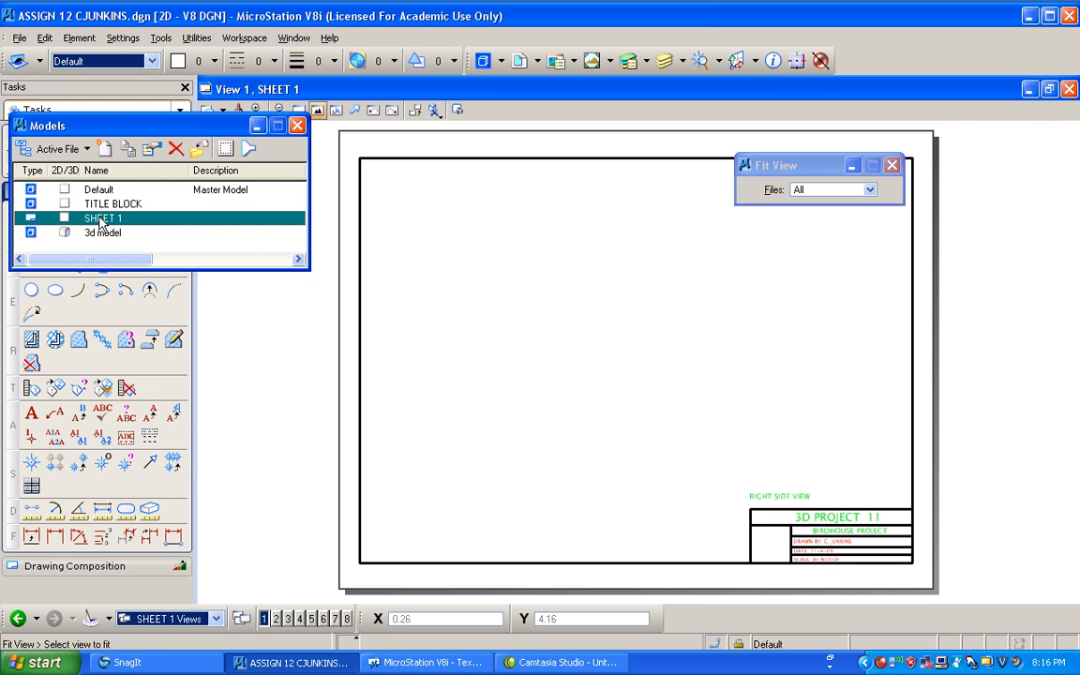
click(100, 221)
click(163, 222)
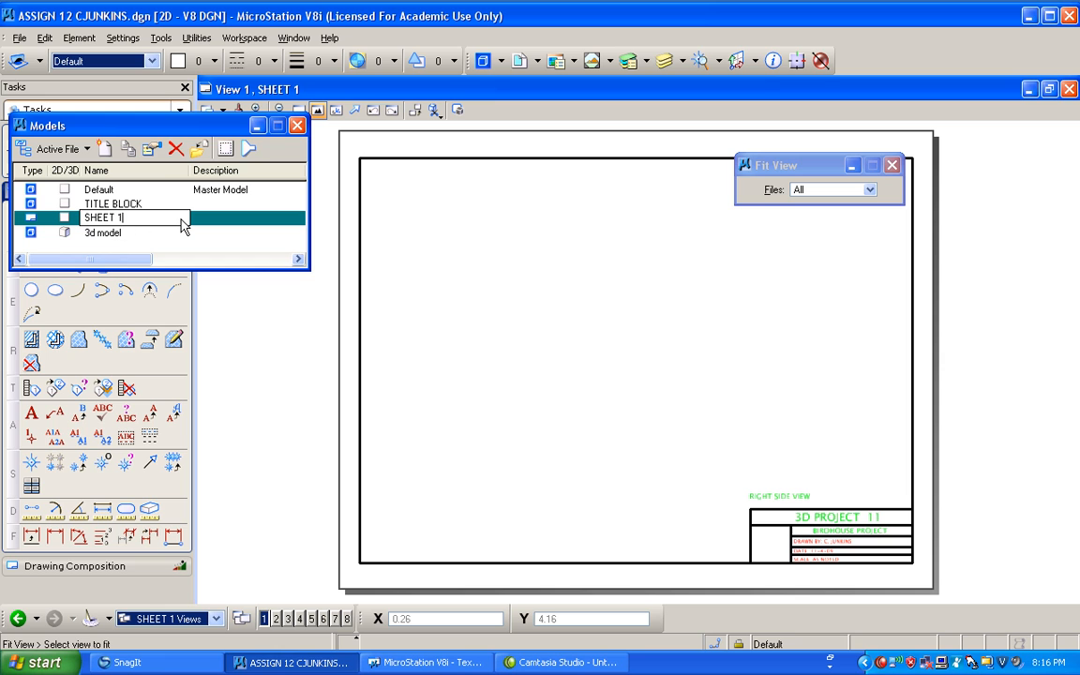
text(8.5x11)
Rename the TITLE BLOCK model to "TITLE BLOCK 8.5 x 11"
click(128, 205)
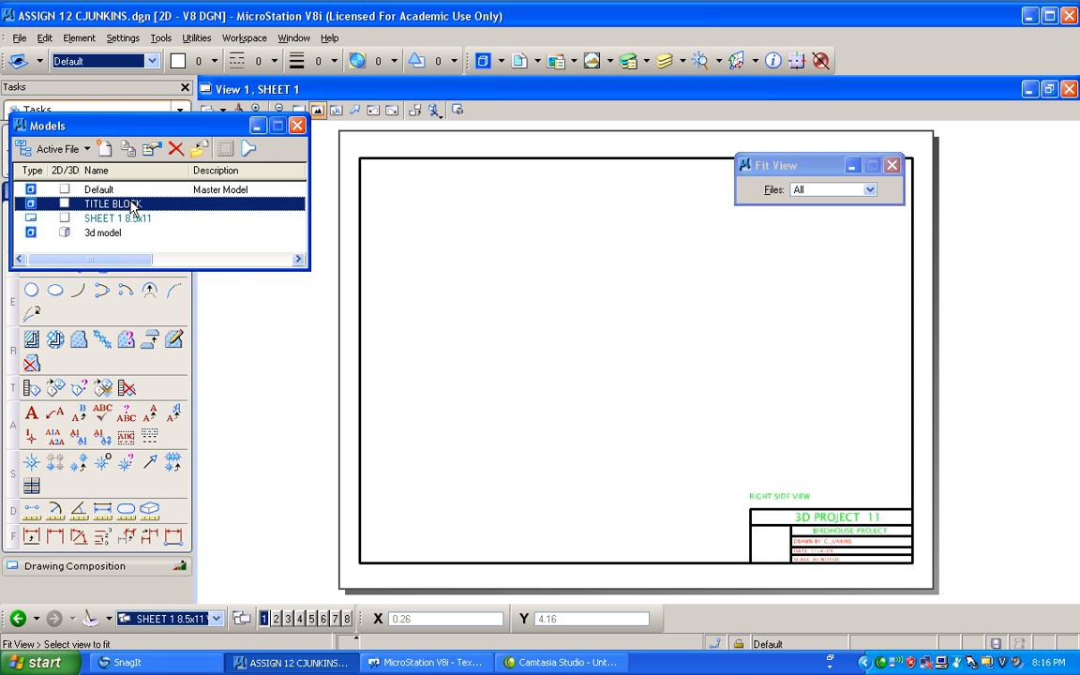
right_click(132, 201)
click(129, 204)
click(125, 202)
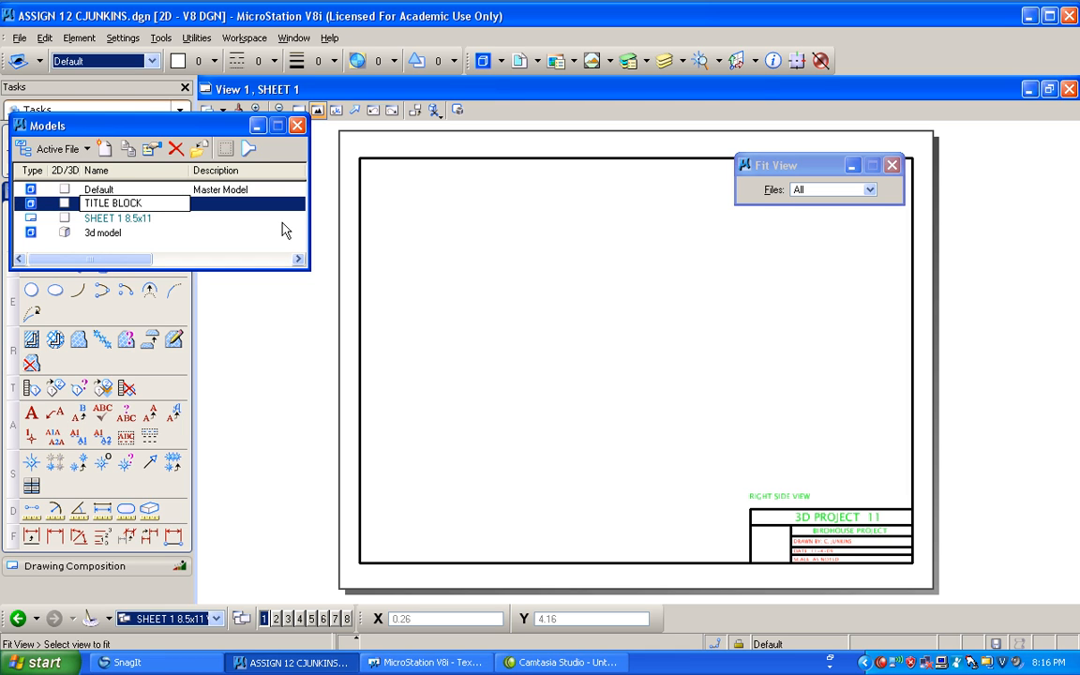
text(8.5 x 11)
key(Return)
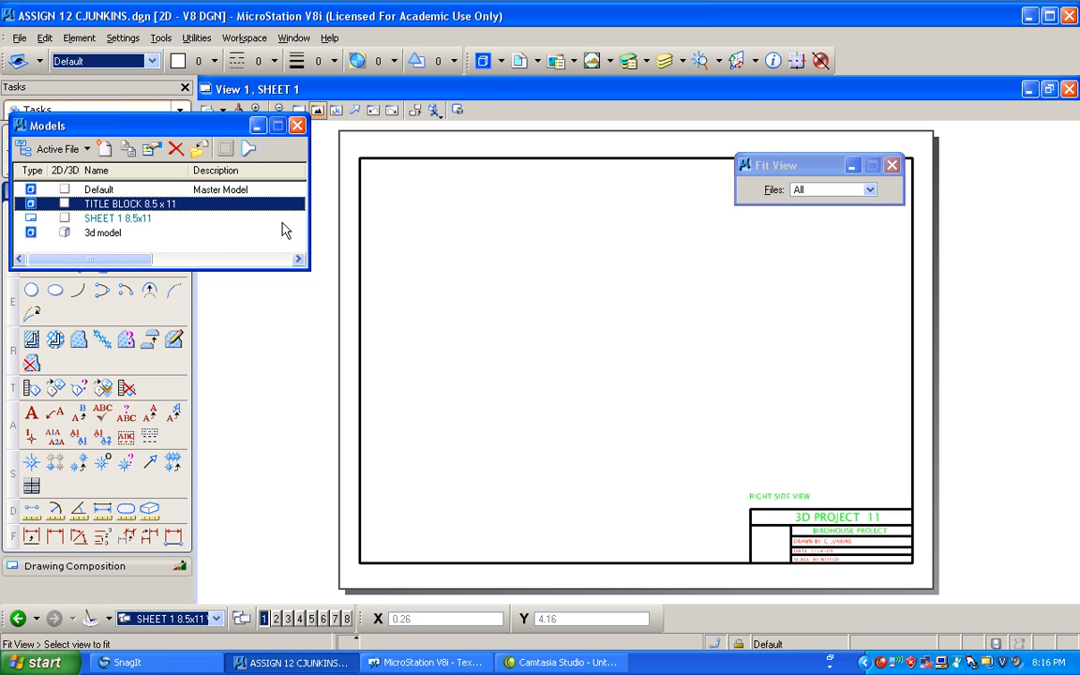
Start a model import, browse to the PROJECTS folder with files shown as thumbnails, and choose PROJECT 4 CJ.dgn as the source
click(200, 150)
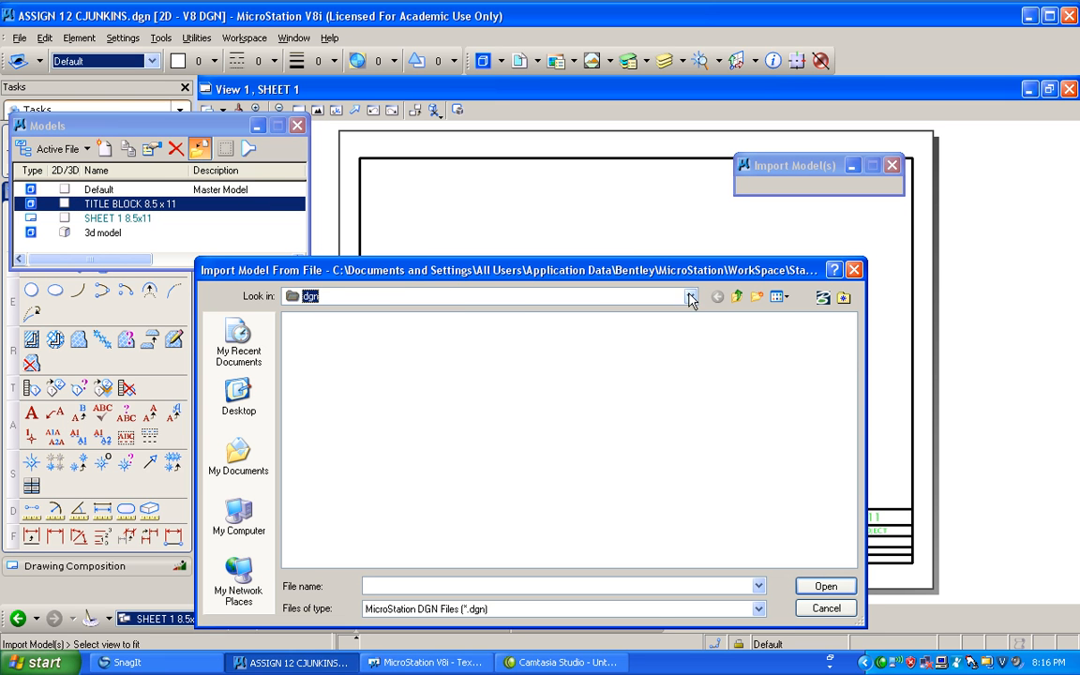
click(690, 297)
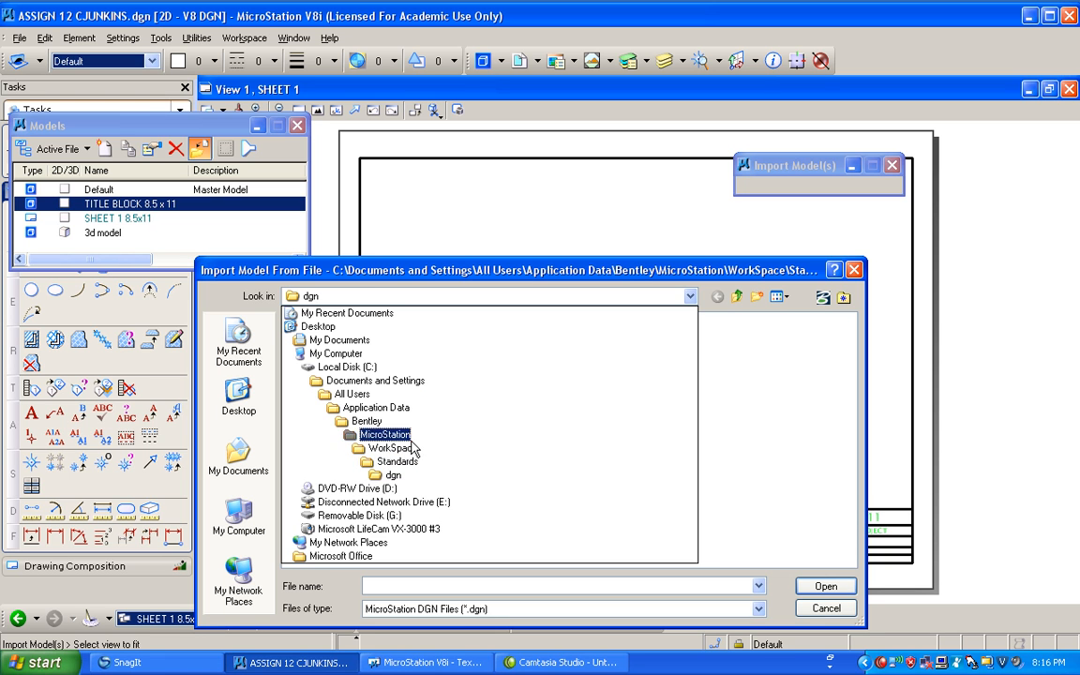
click(368, 349)
double_click(302, 354)
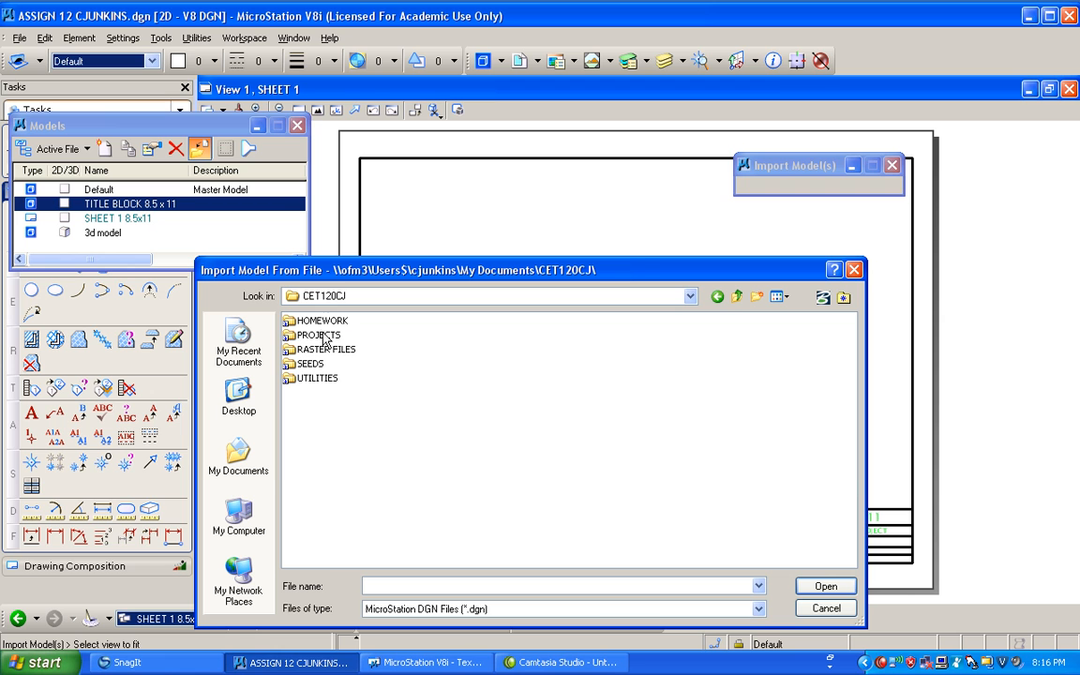
double_click(318, 335)
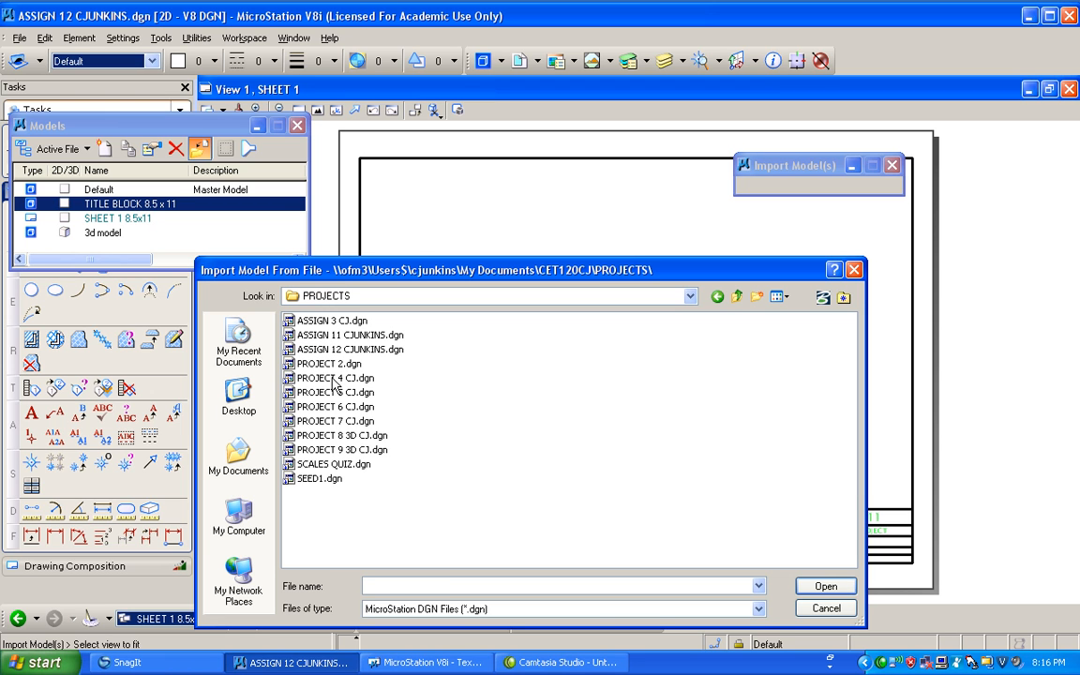
click(335, 379)
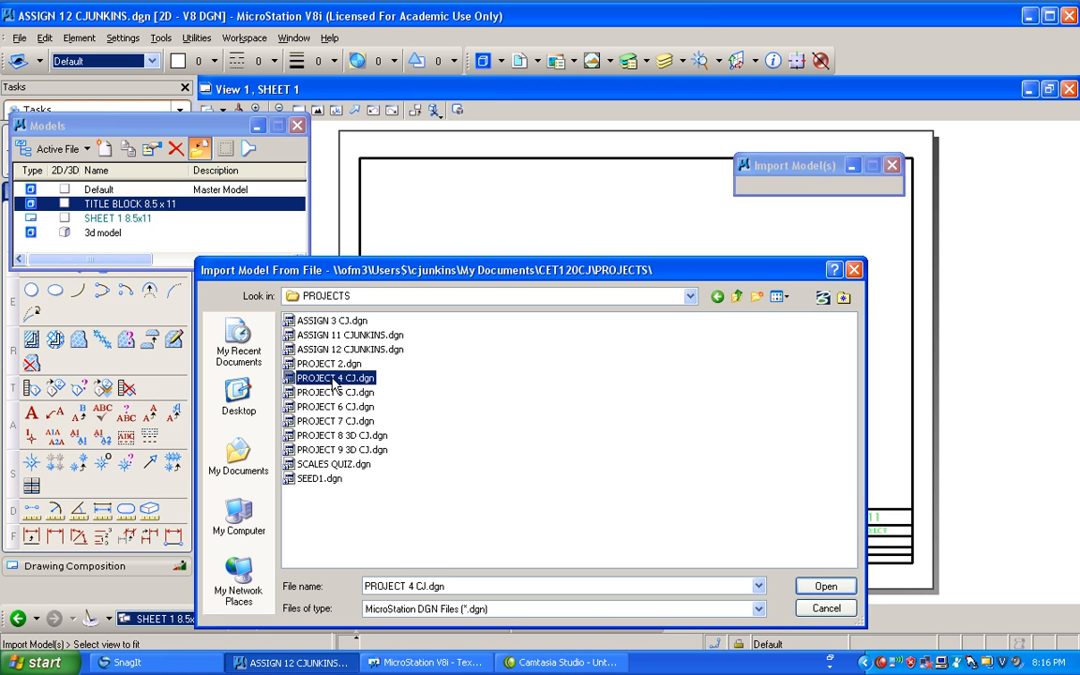
click(779, 297)
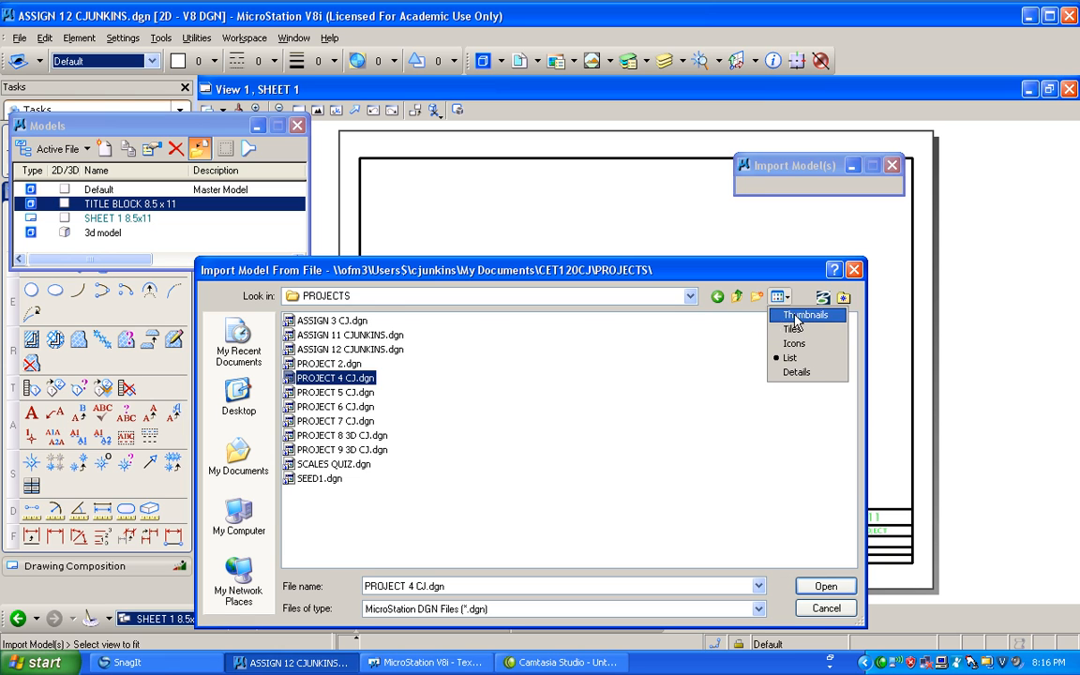
click(789, 315)
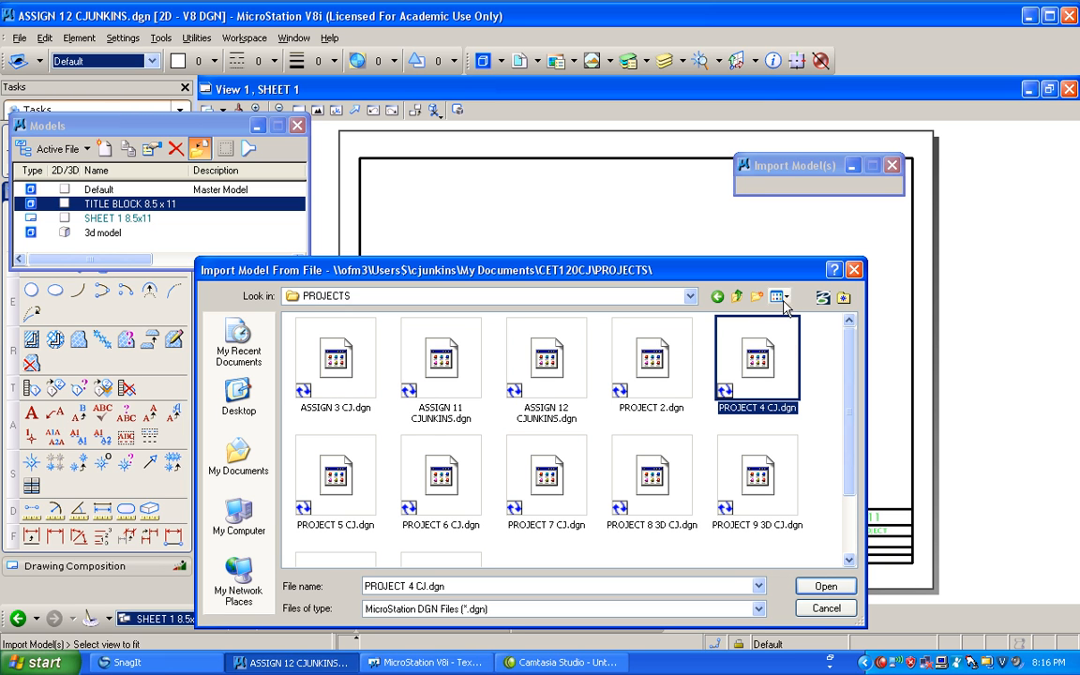
double_click(757, 364)
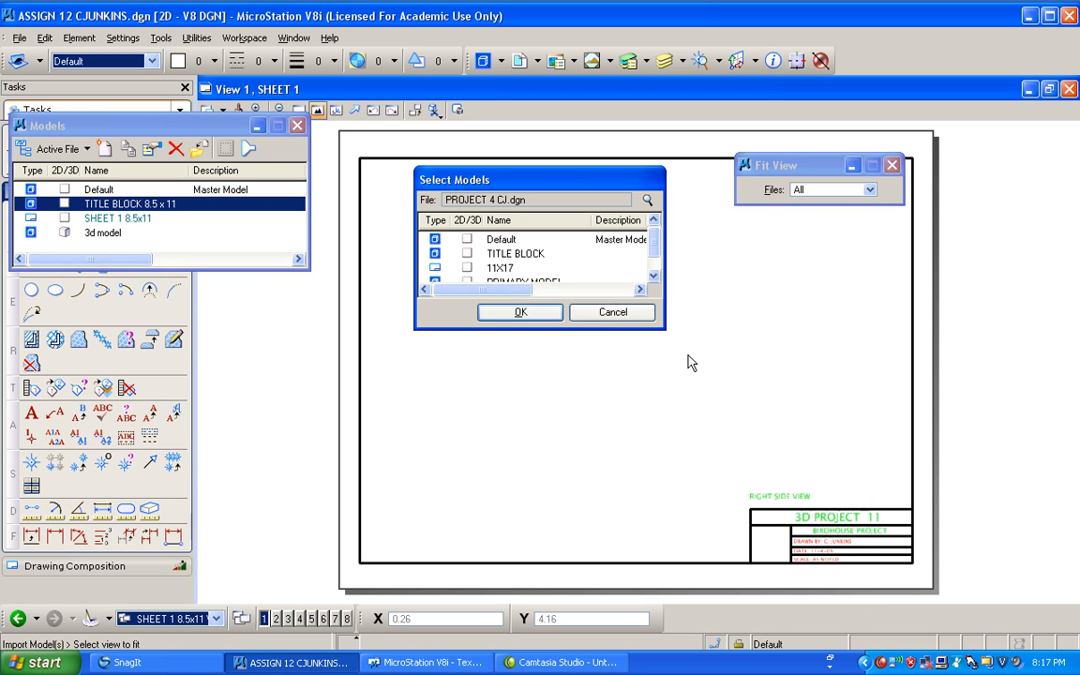
Import the TITLE BLOCK model from the chosen file and select it in the models list
mouse_move(654, 250)
mouse_down()
mouse_move(653, 266)
mouse_move(653, 254)
mouse_up()
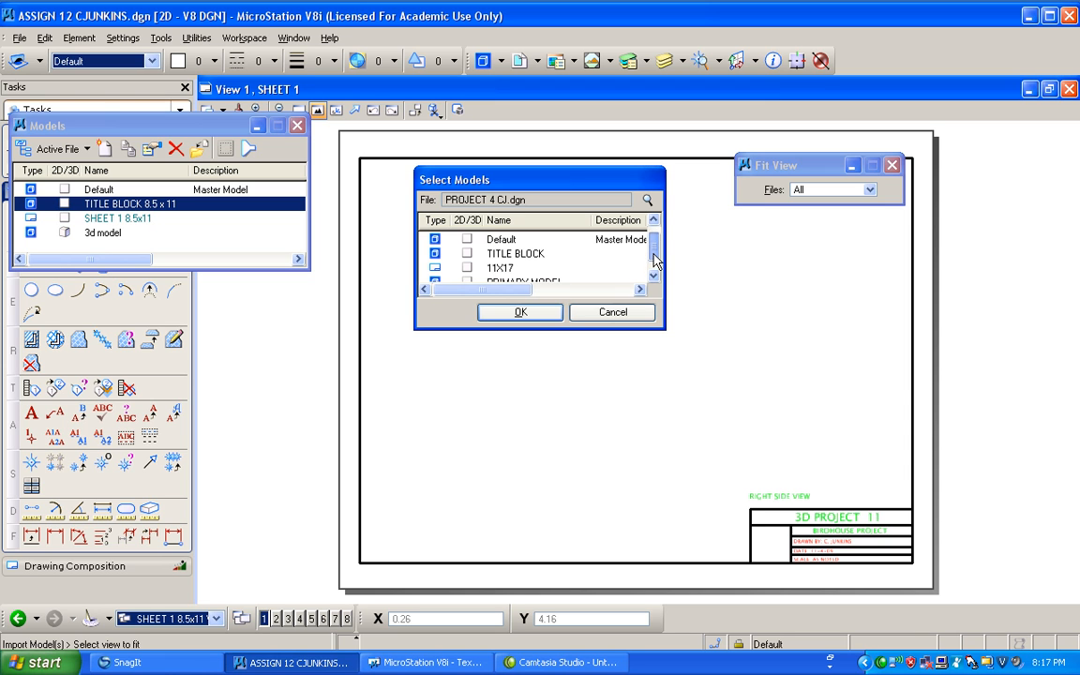
click(515, 254)
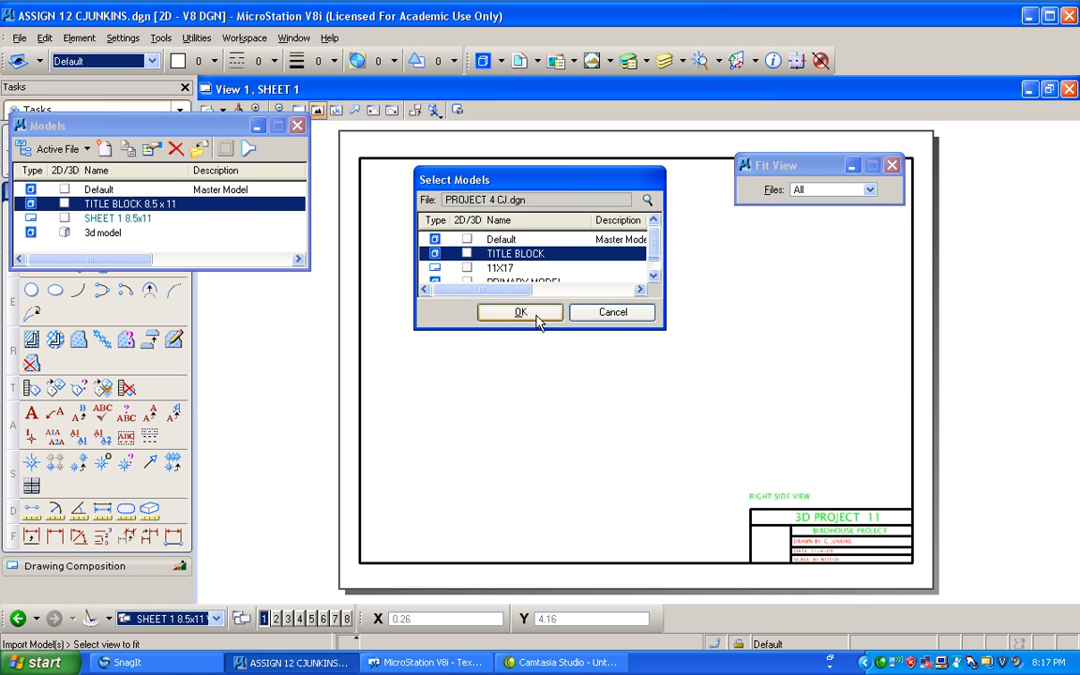
click(532, 317)
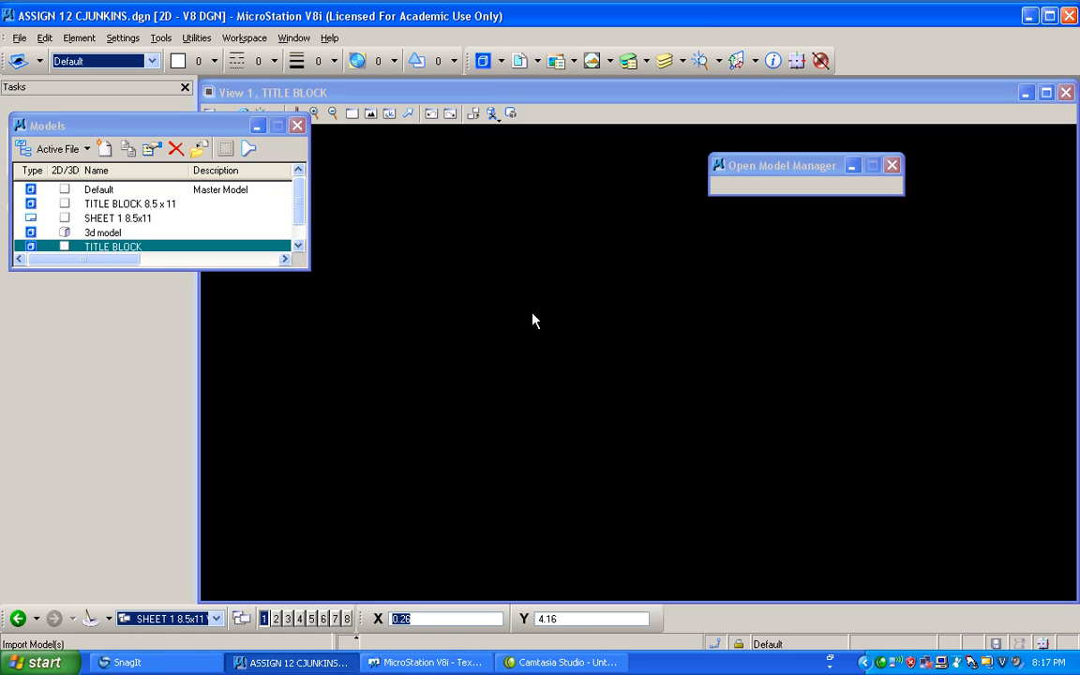
click(140, 248)
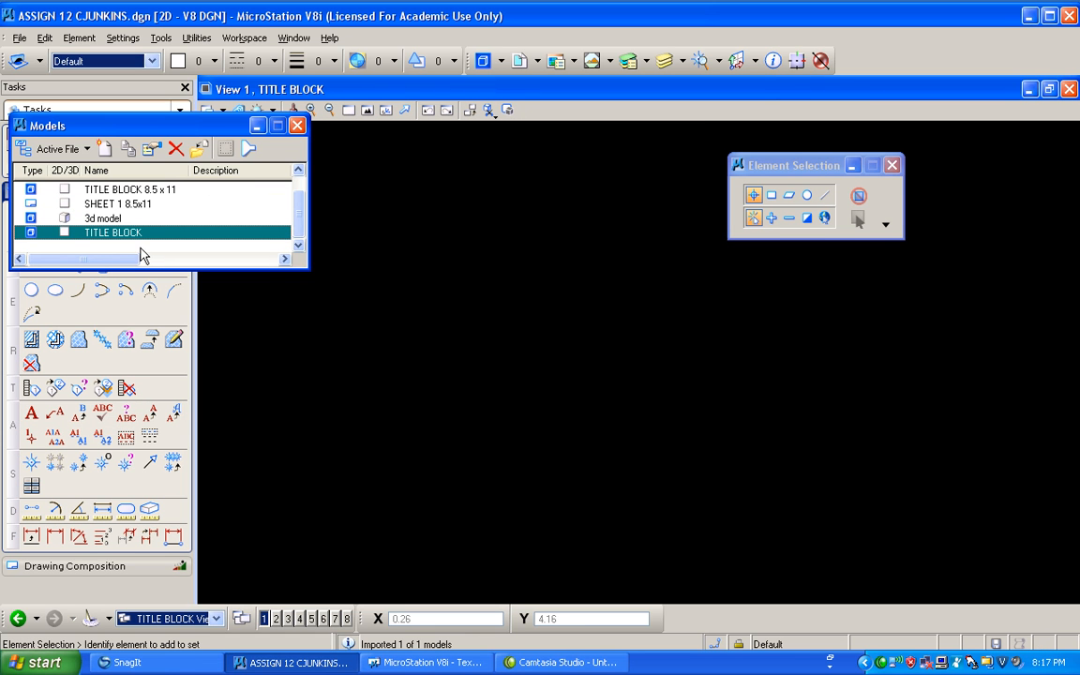
Rename the imported TITLE BLOCK model to "TITLE BLOCK 11 x 17"
click(146, 242)
click(155, 240)
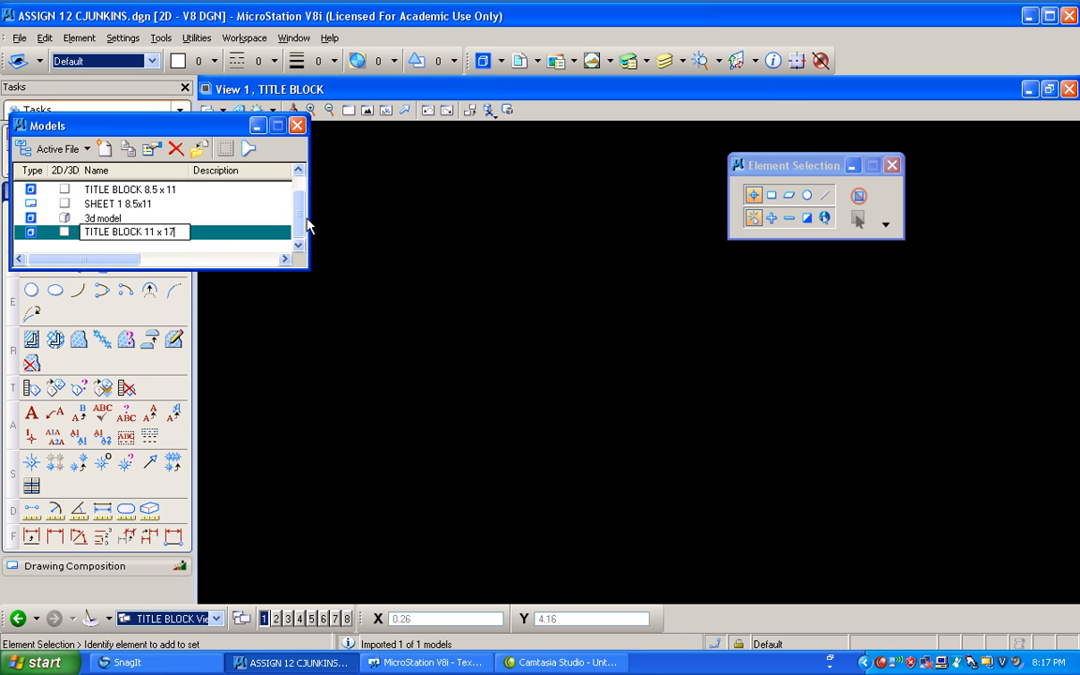
key(Return)
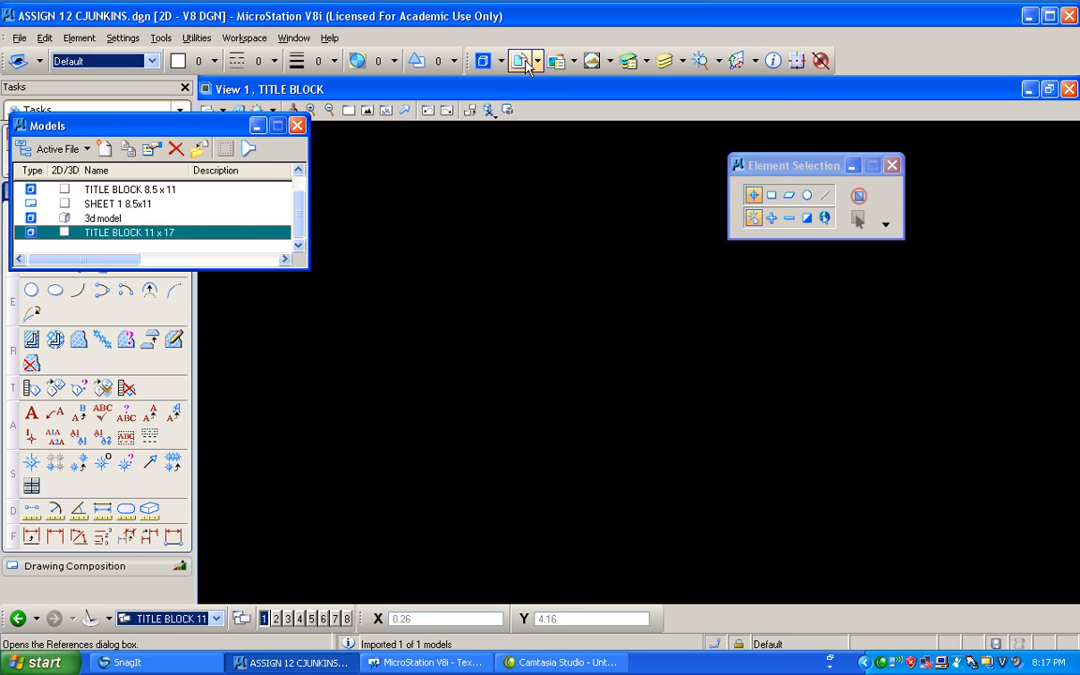
Import the 11X17 sheet model from PROJECT 4 CJ.dgn and make it the active model
click(200, 149)
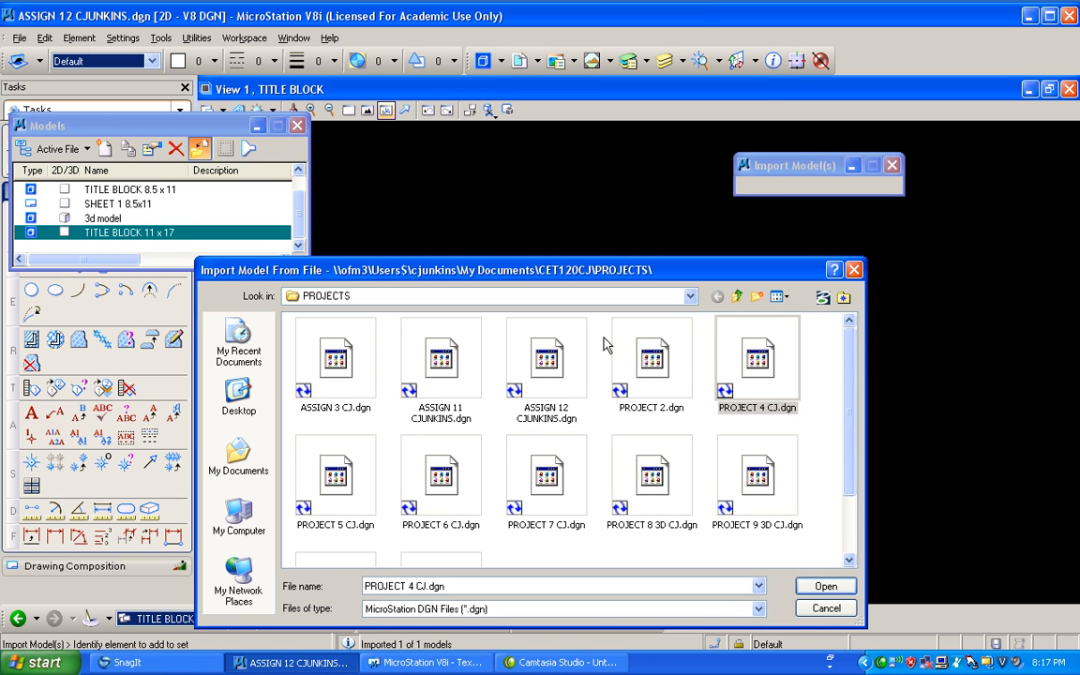
double_click(741, 366)
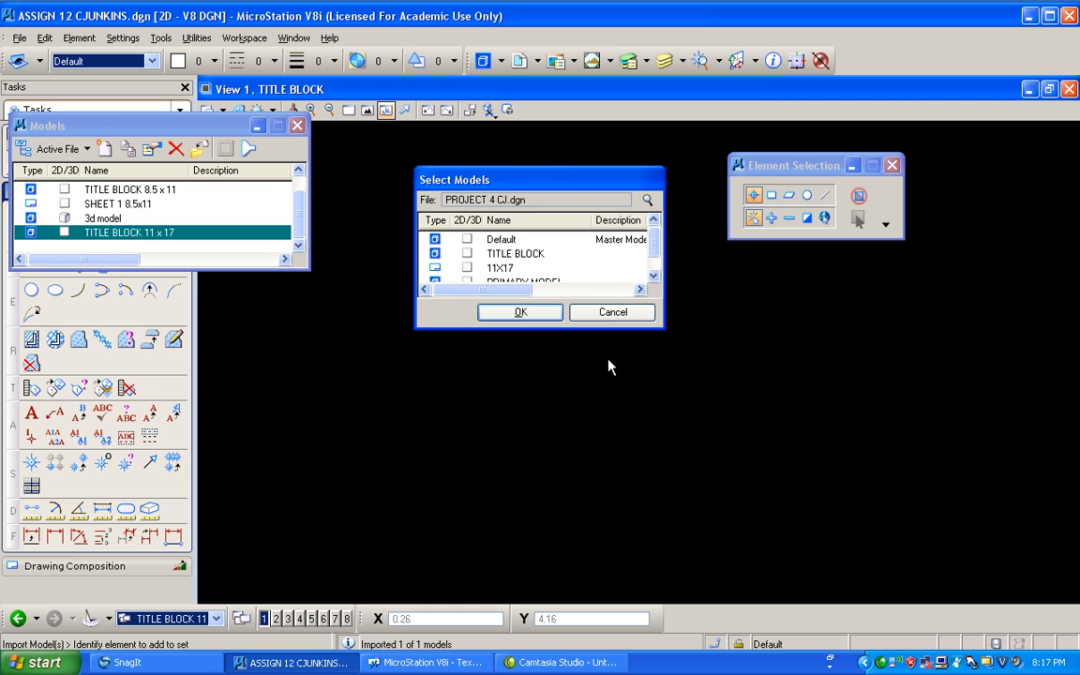
click(655, 274)
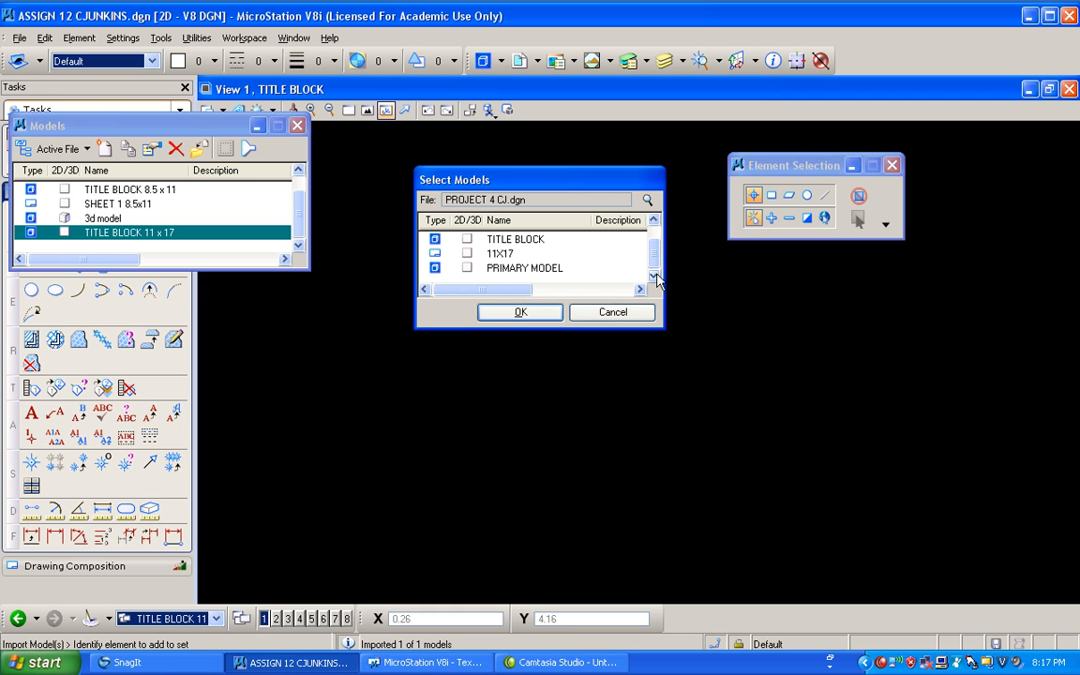
mouse_move(652, 260)
mouse_down()
mouse_move(652, 244)
mouse_move(653, 273)
mouse_up()
click(503, 253)
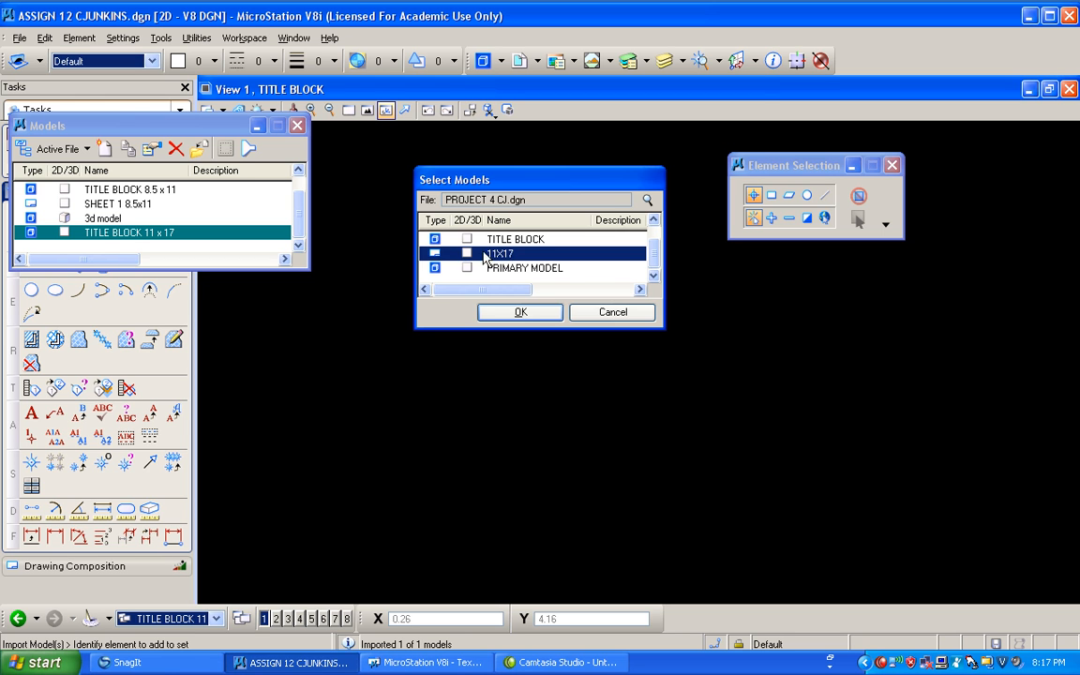
click(519, 311)
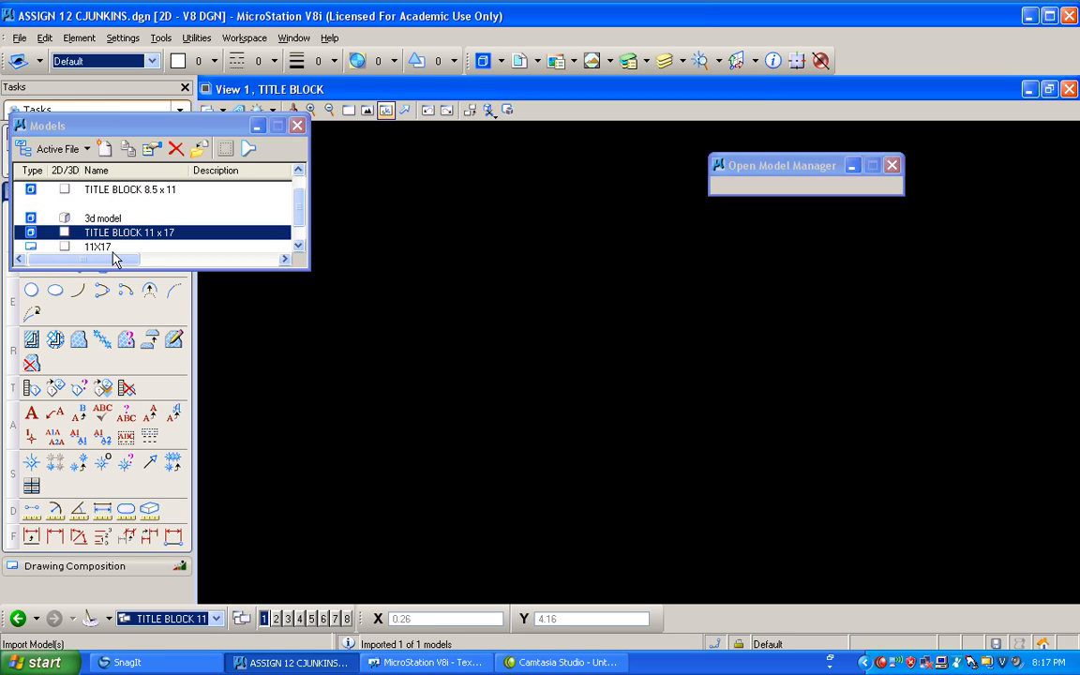
double_click(101, 248)
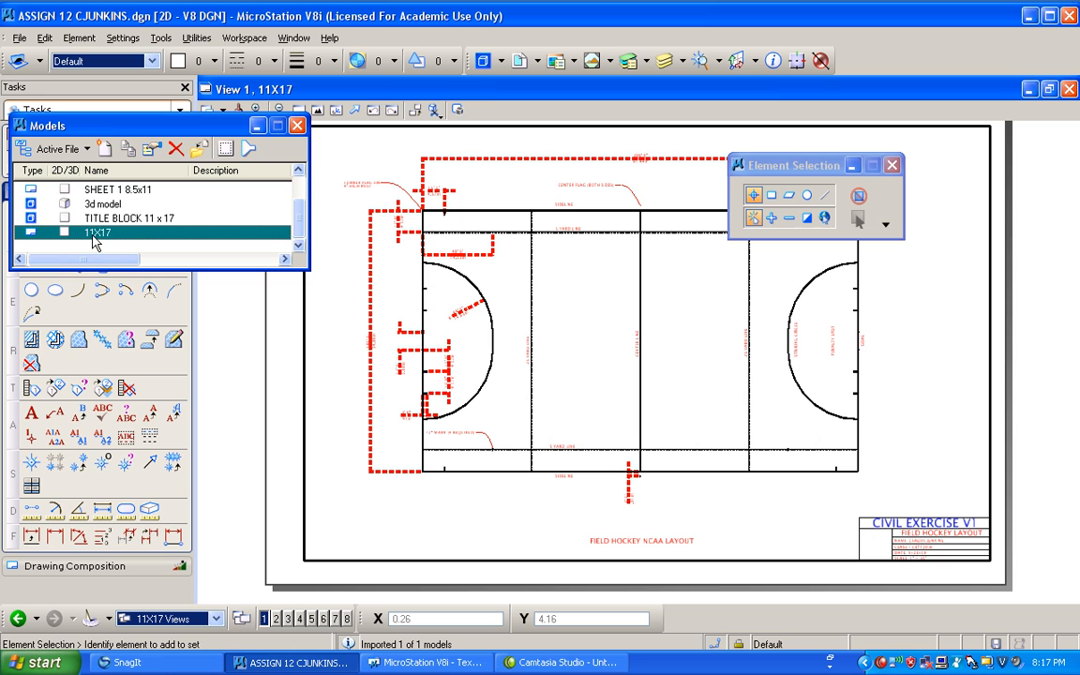
Rename the imported 11X17 sheet model to "SHEET 11X17"
click(94, 242)
click(89, 233)
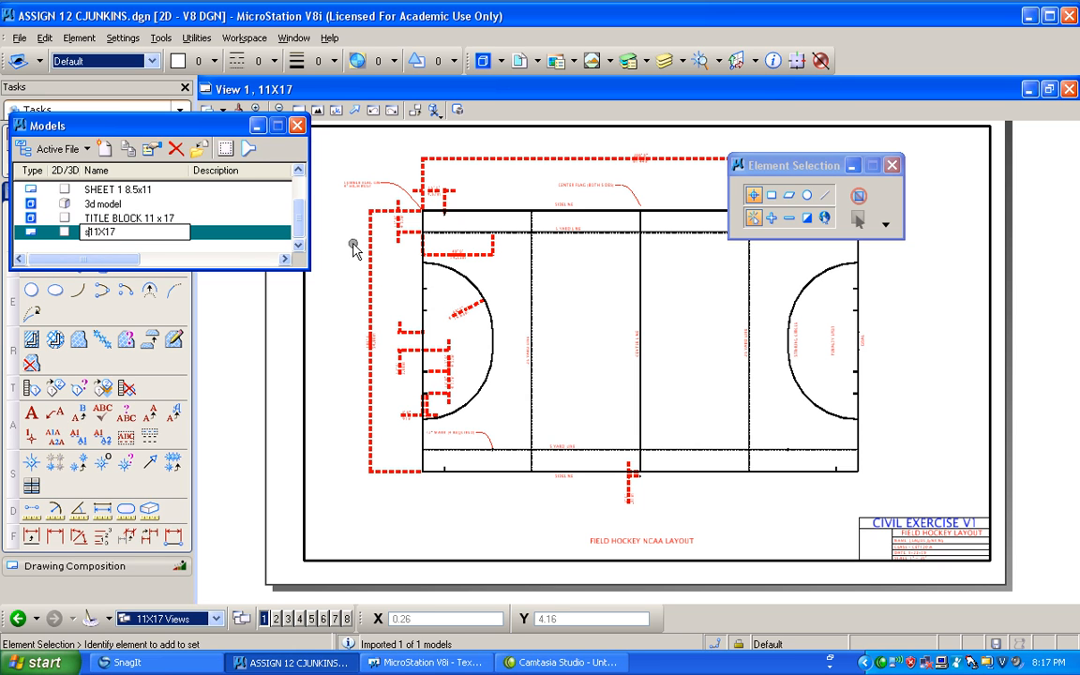
text(SHEET)
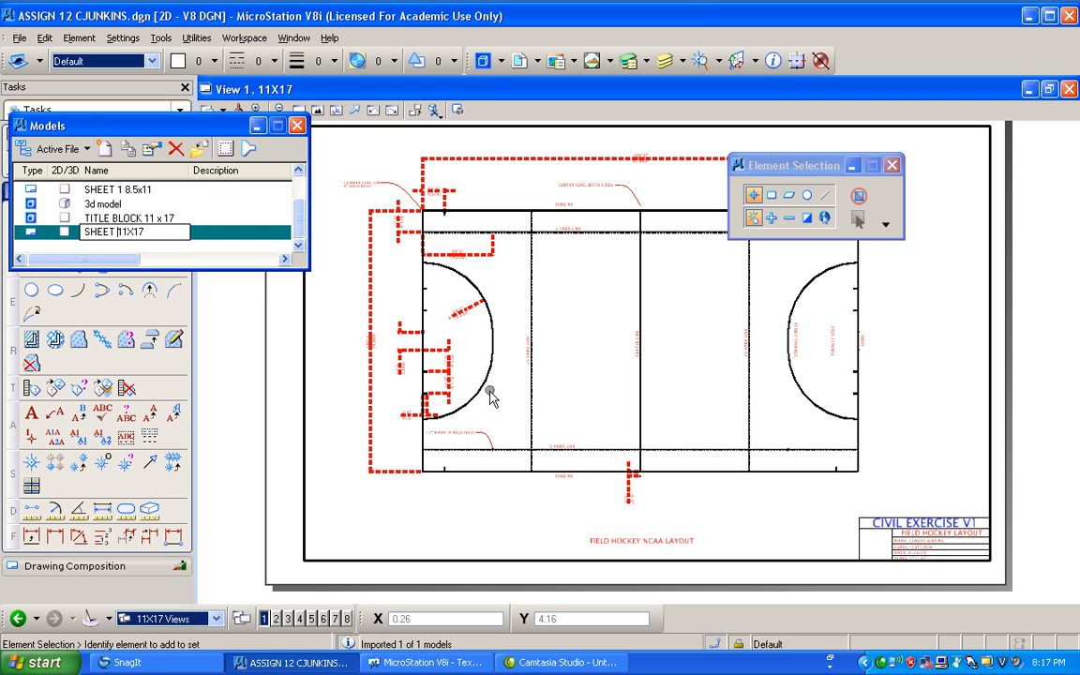
click(434, 451)
Detach the PRIMARY MODEL reference of PROJECT 4 CJ.dgn from the 11X17 sheet, keeping the TITLE BLOCK reference
click(483, 60)
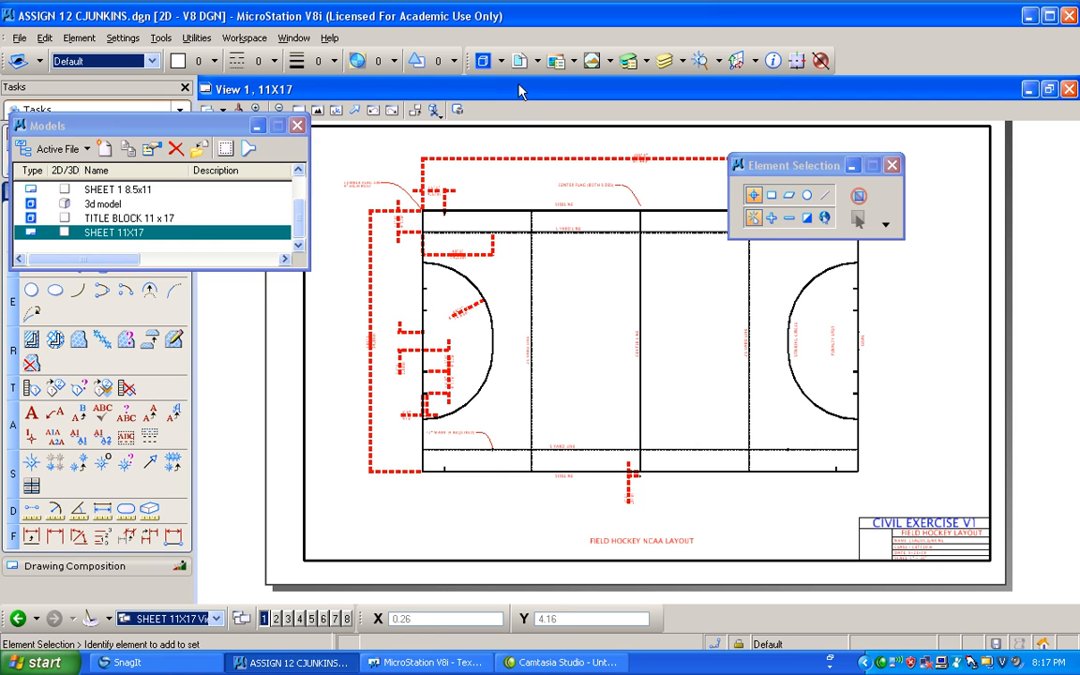
drag(459, 466, 442, 315)
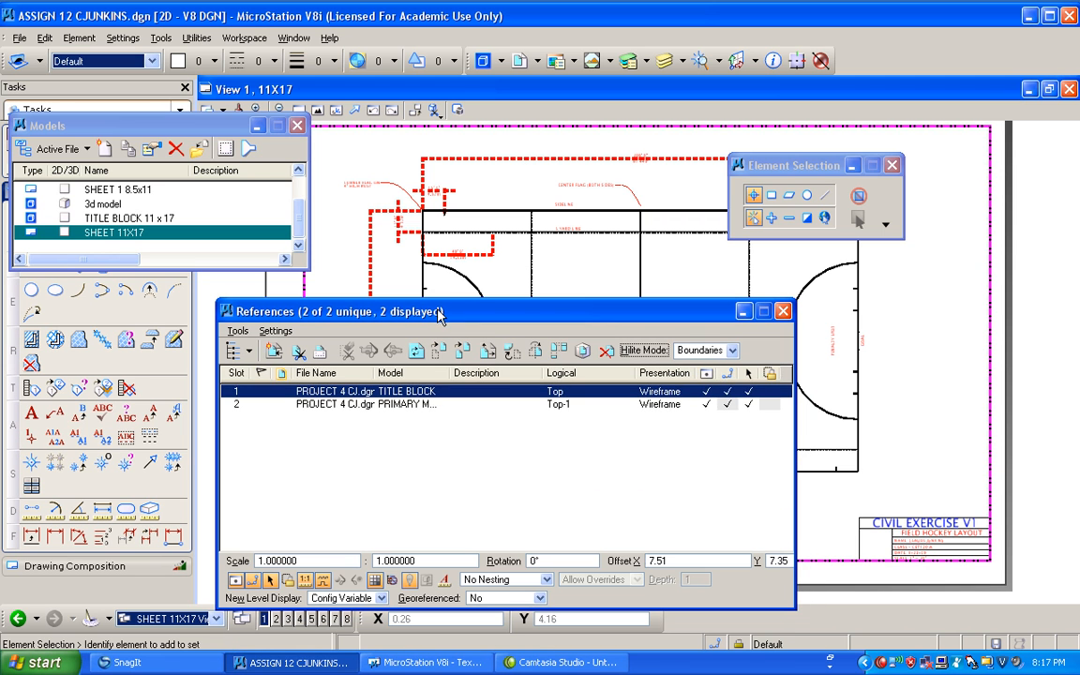
click(384, 404)
click(512, 349)
click(606, 350)
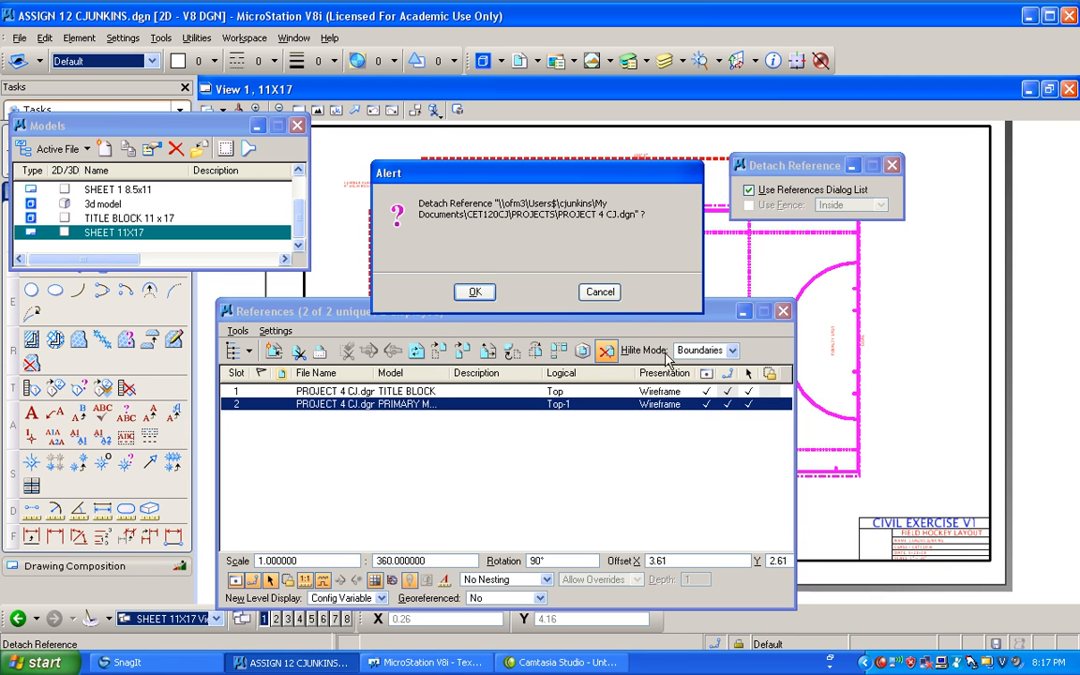
click(488, 291)
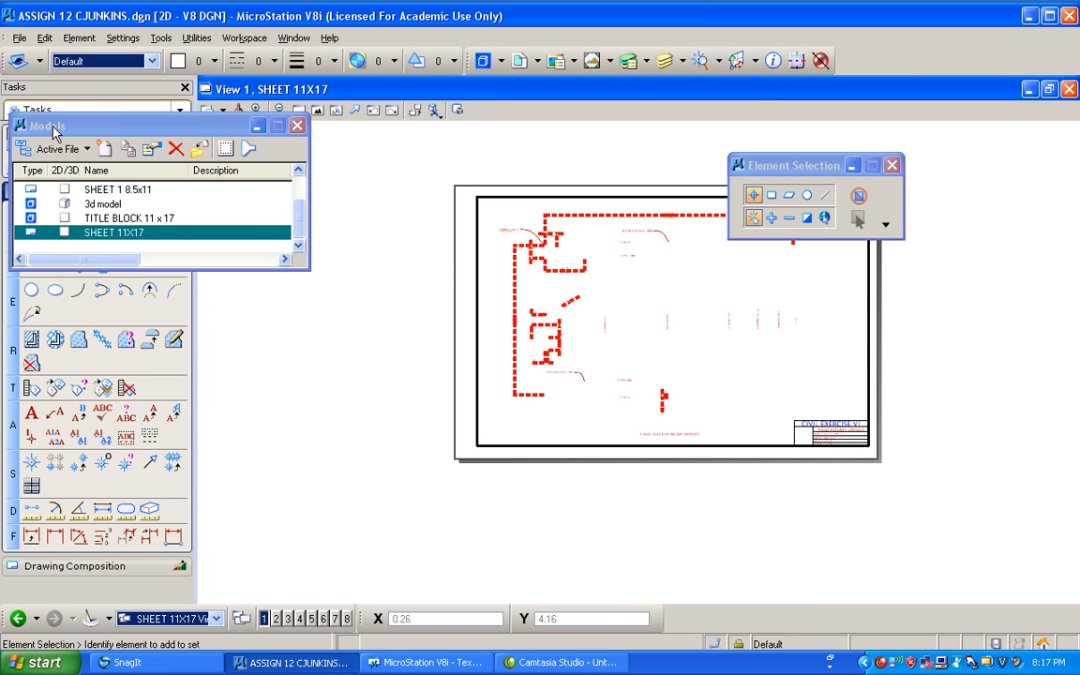
Delete the leftover field hockey dimensions, notes and drawing title inside the sheet border, and close the models list
drag(33, 124, 150, 119)
click(16, 143)
mouse_move(486, 165)
mouse_down()
mouse_move(755, 362)
mouse_move(842, 406)
mouse_up()
key(Delete)
drag(617, 366, 721, 441)
key(Delete)
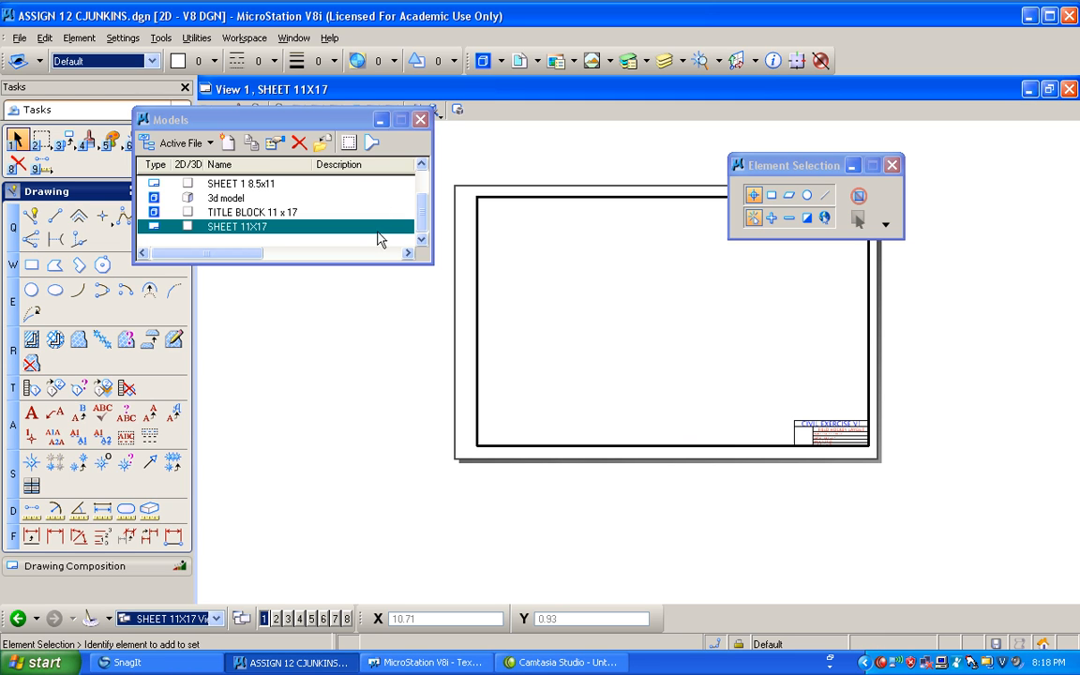
drag(424, 208, 422, 185)
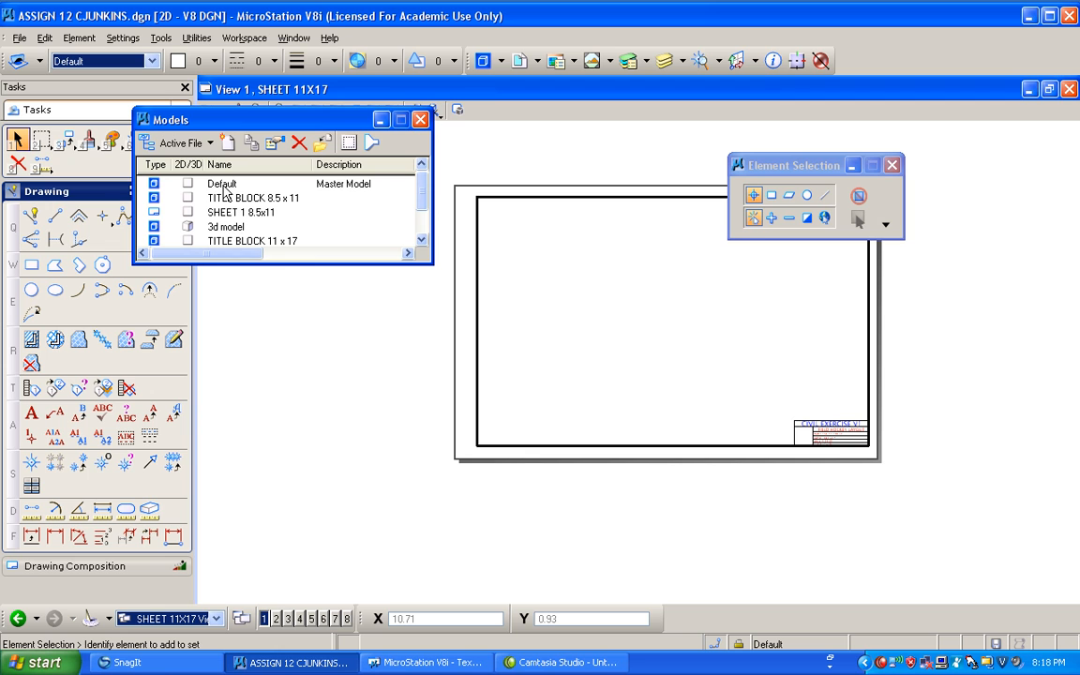
click(420, 119)
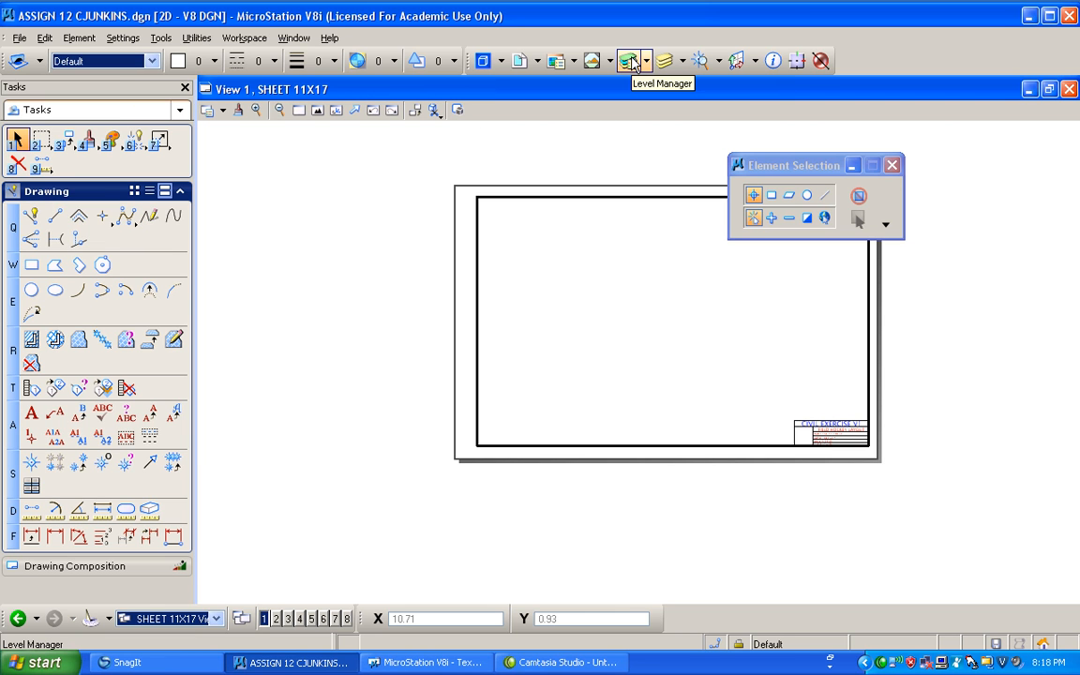
Delete the perch level in the Level Manager and review the remaining levels
click(630, 61)
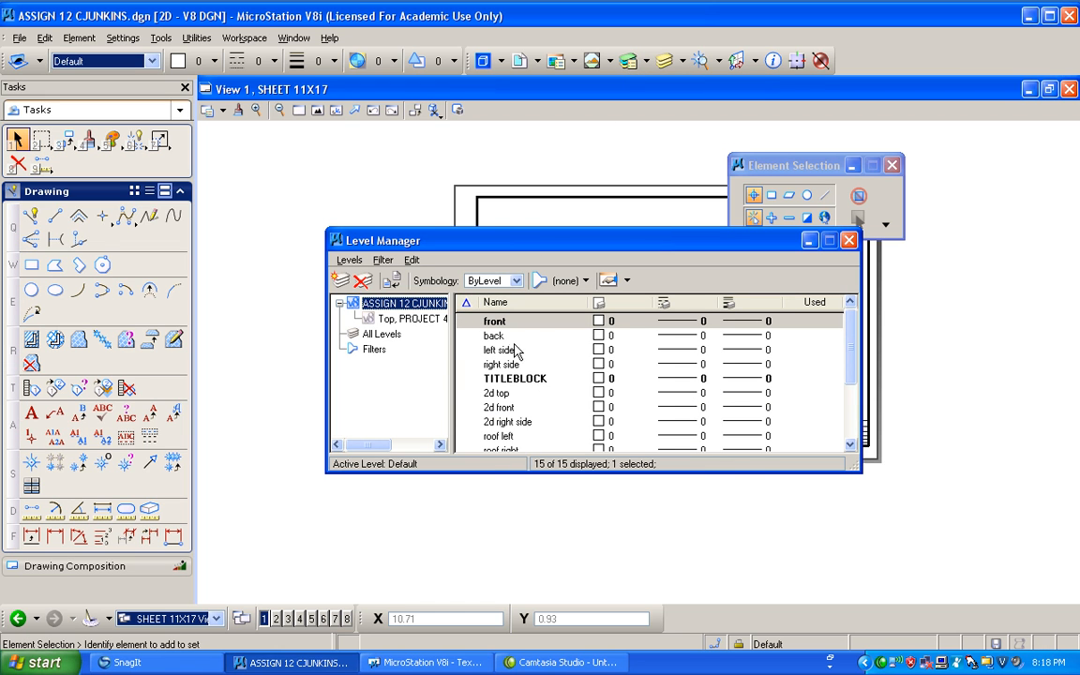
scroll(539, 393, down, 1)
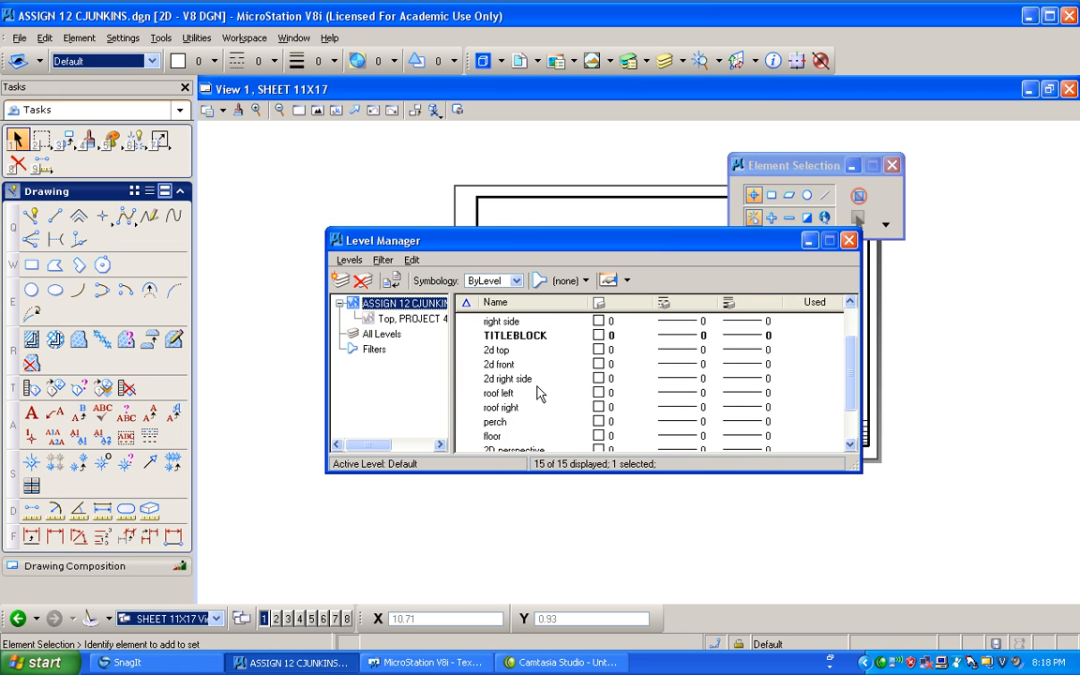
scroll(511, 371, down, 1)
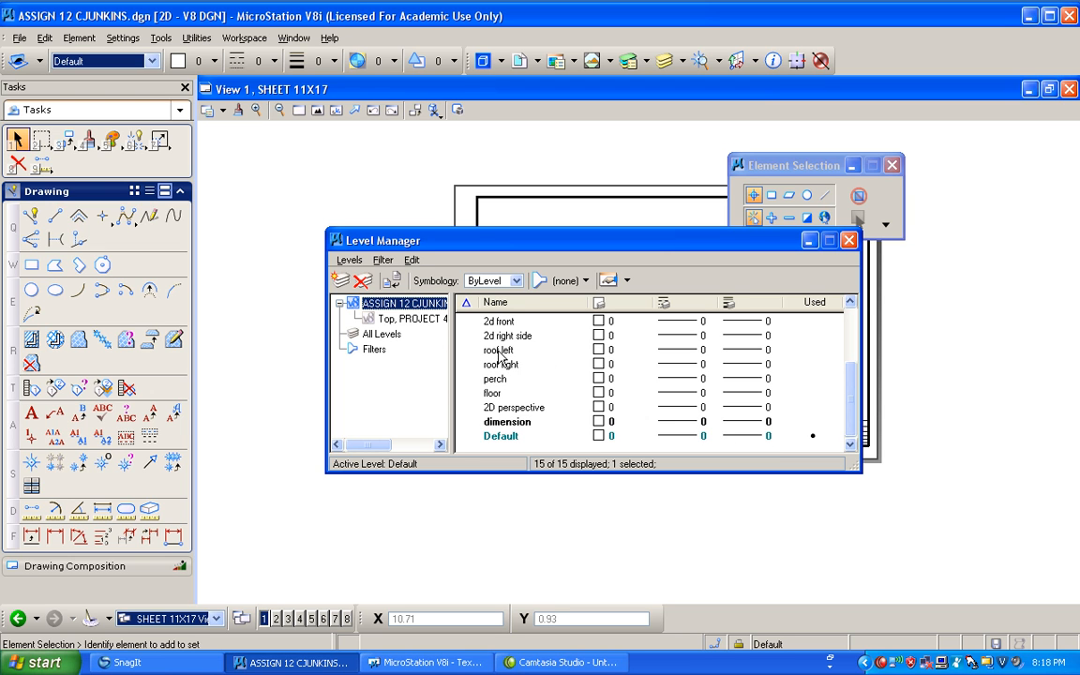
click(499, 380)
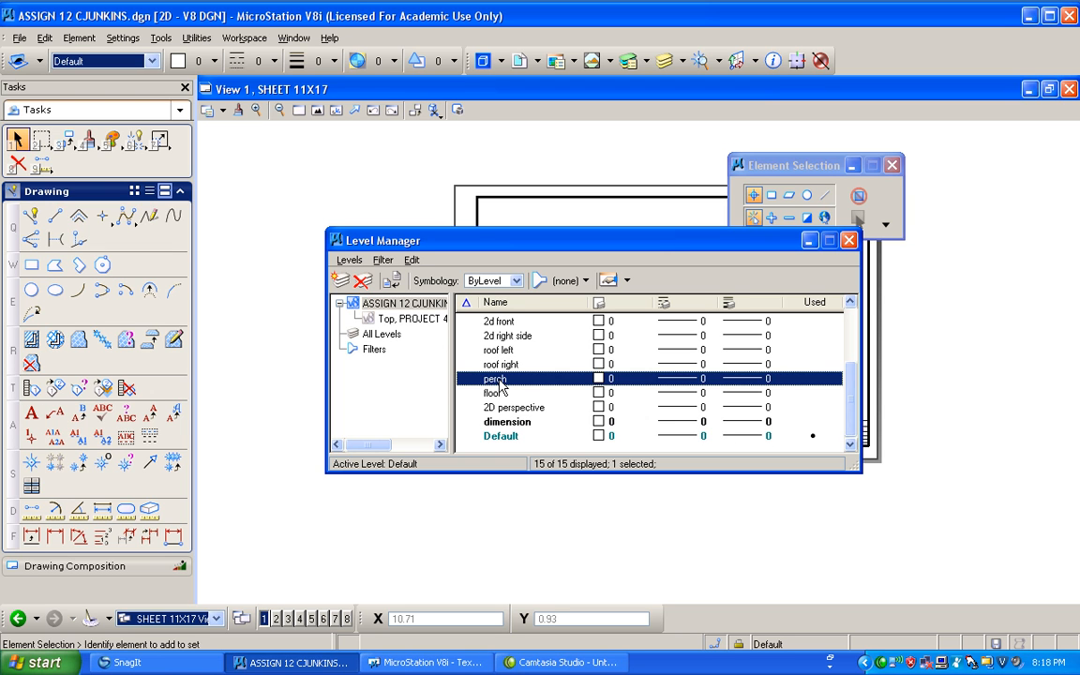
key(Delete)
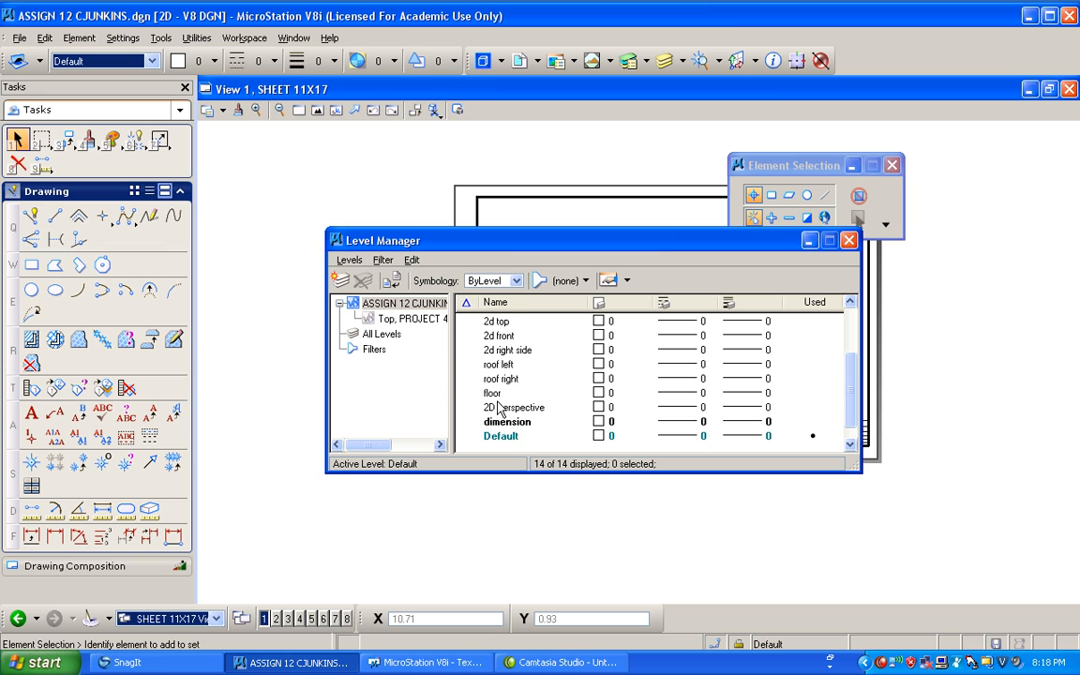
scroll(531, 400, up, 1)
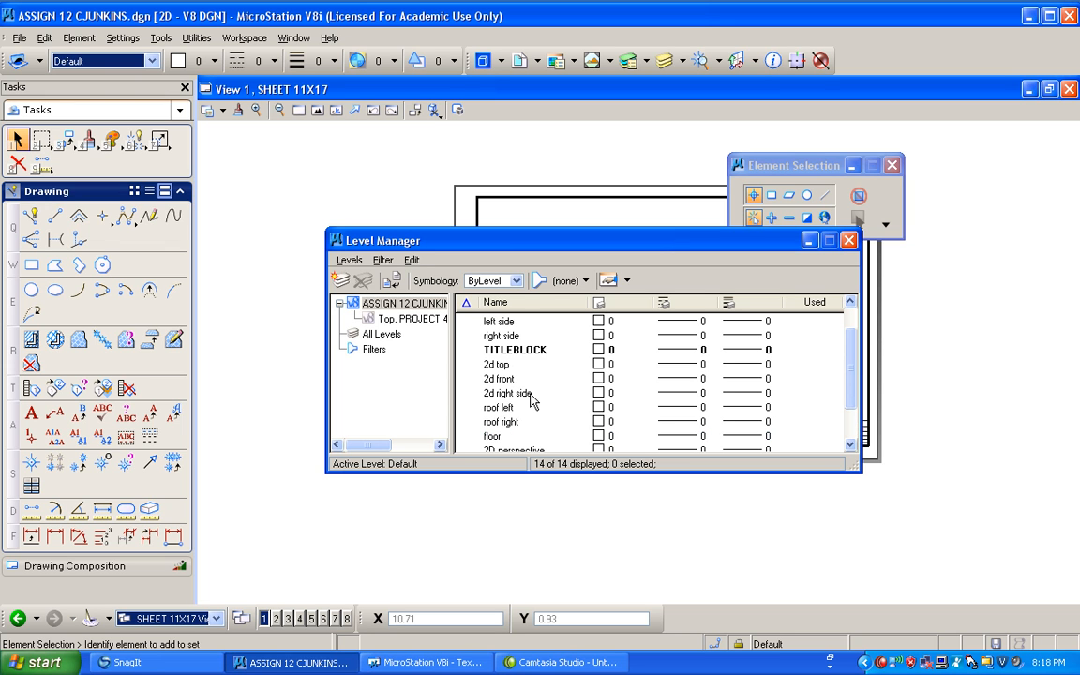
scroll(531, 400, up, 1)
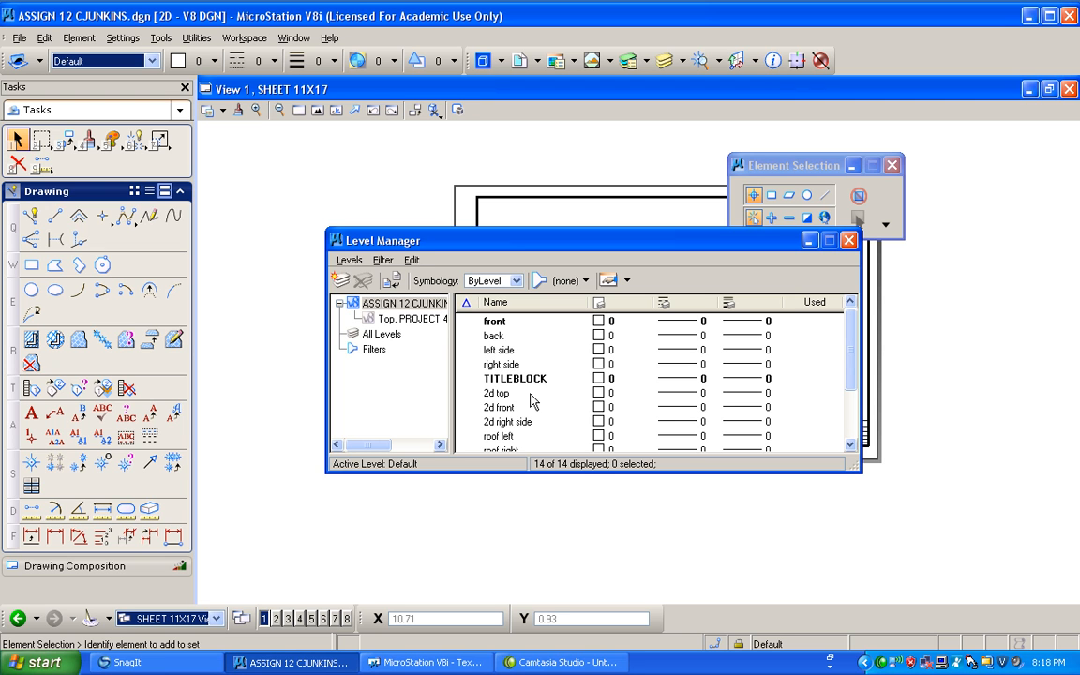
scroll(531, 400, down, 2)
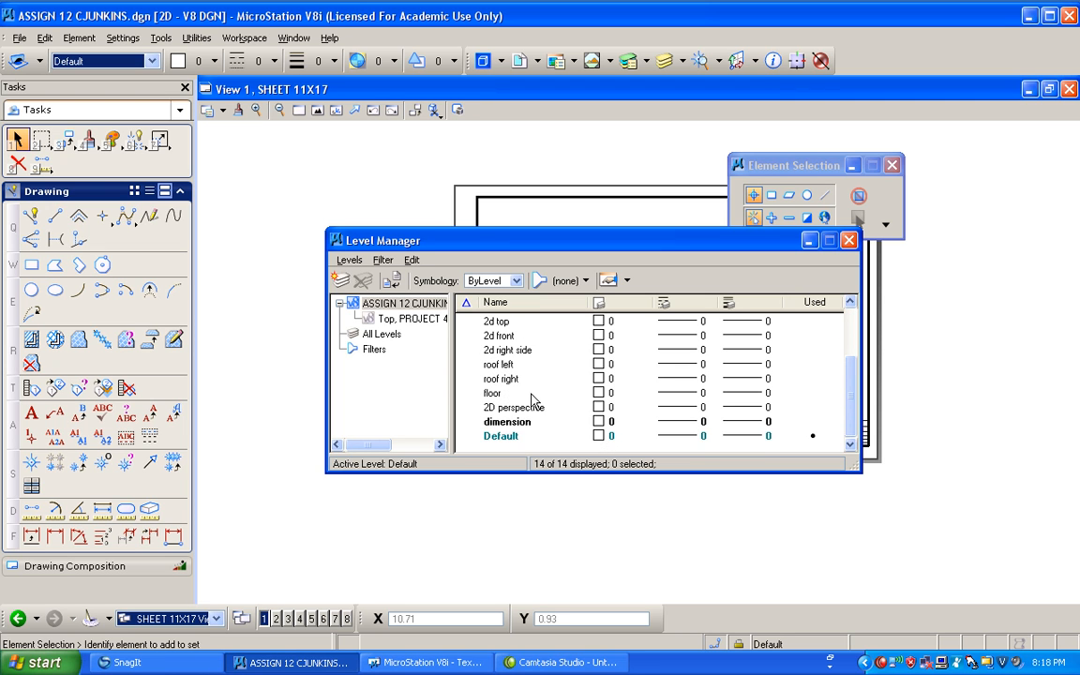
scroll(531, 400, up, 2)
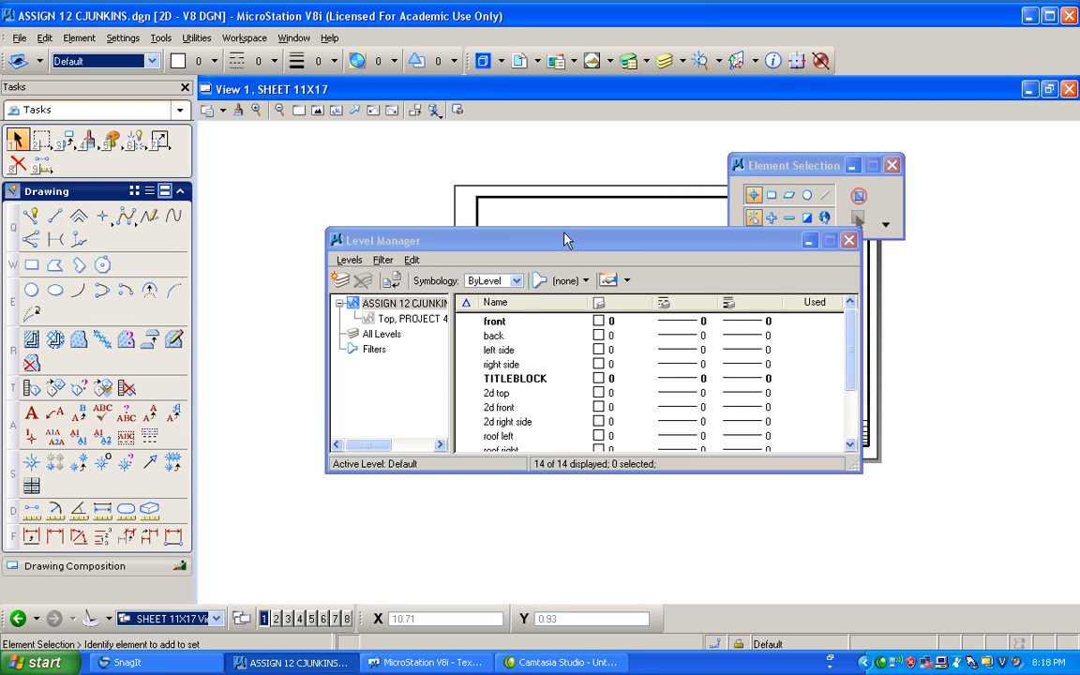
Save the cleared drawing as a new seed file named "SEED 3D MULTIPLE.dgn" in the SEEDS folder
click(21, 40)
click(62, 119)
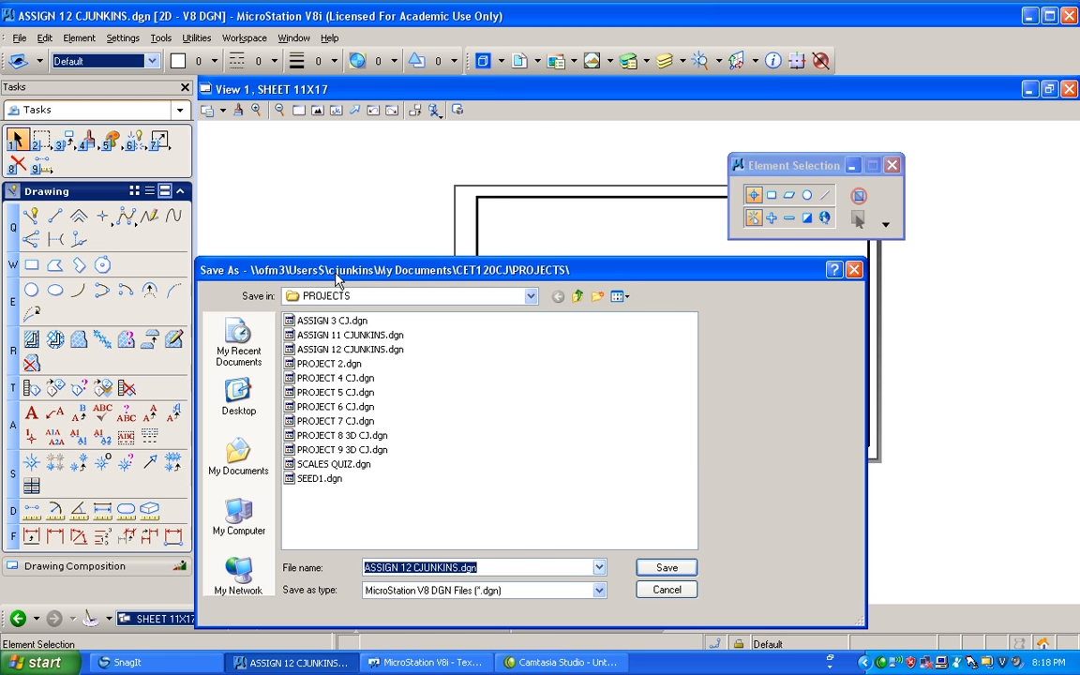
click(530, 296)
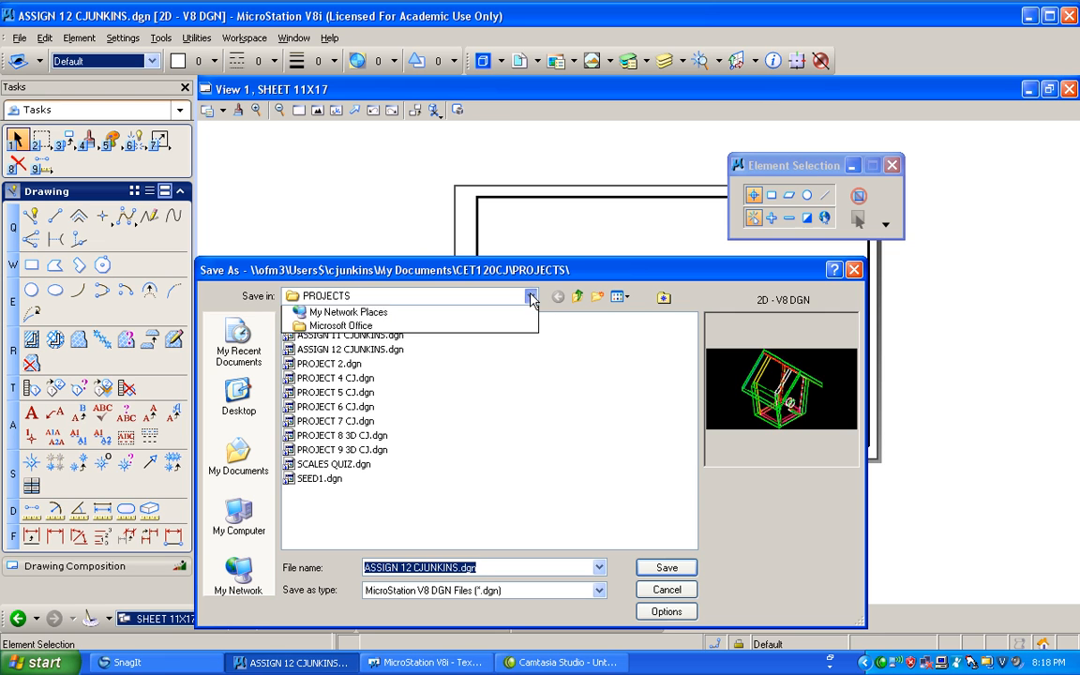
click(375, 357)
double_click(312, 364)
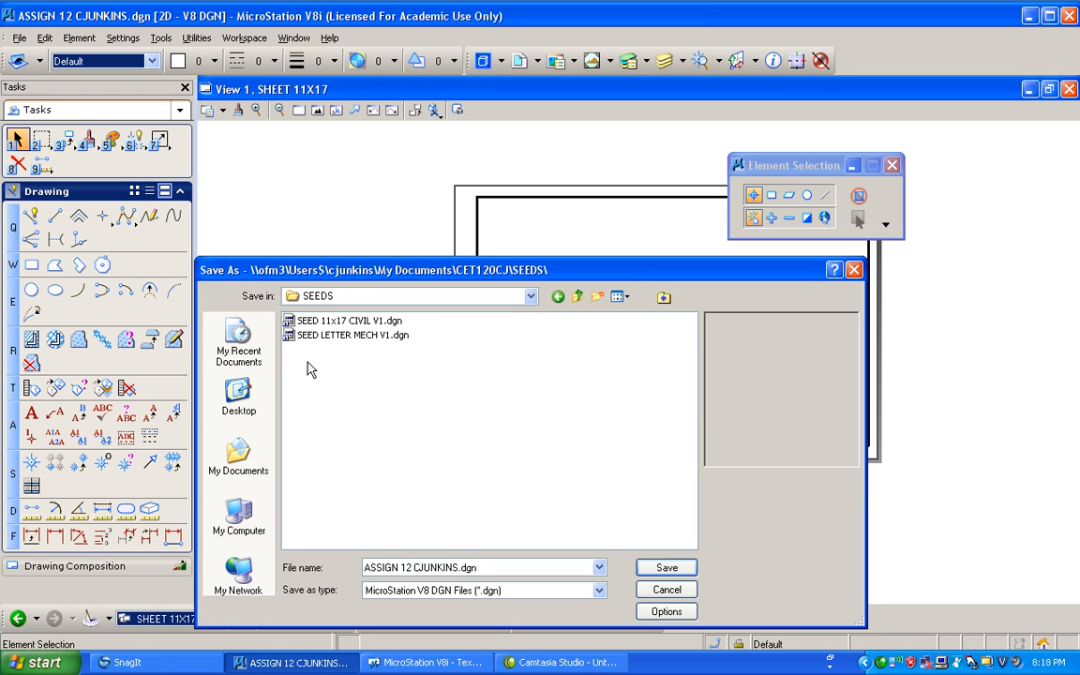
double_click(422, 567)
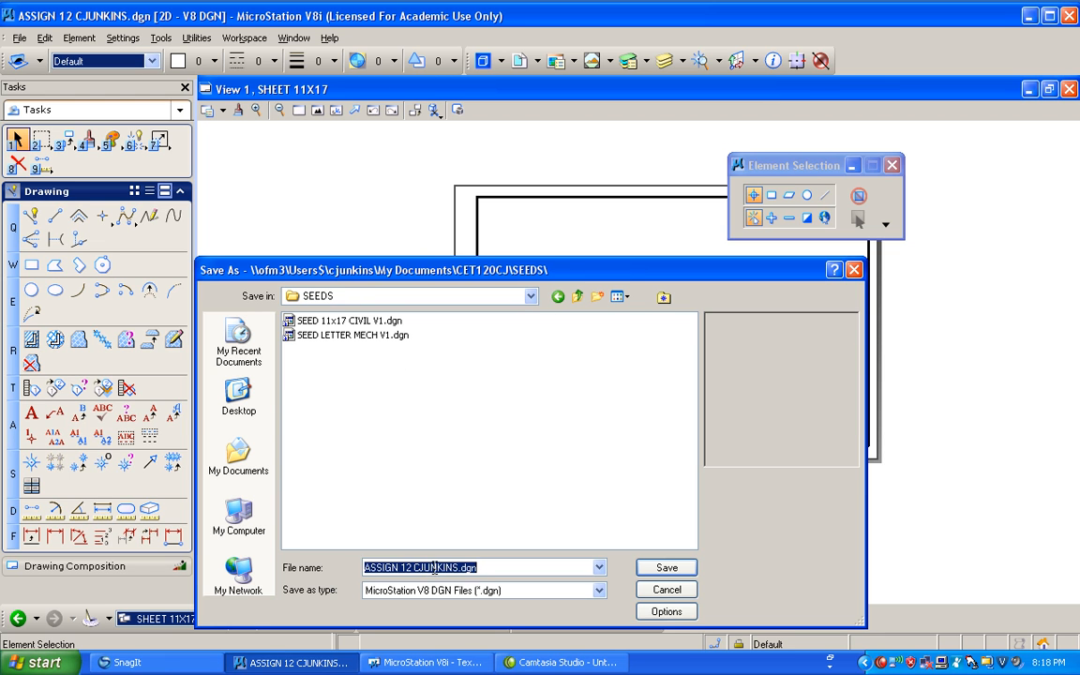
drag(458, 567, 318, 573)
text(SEED)
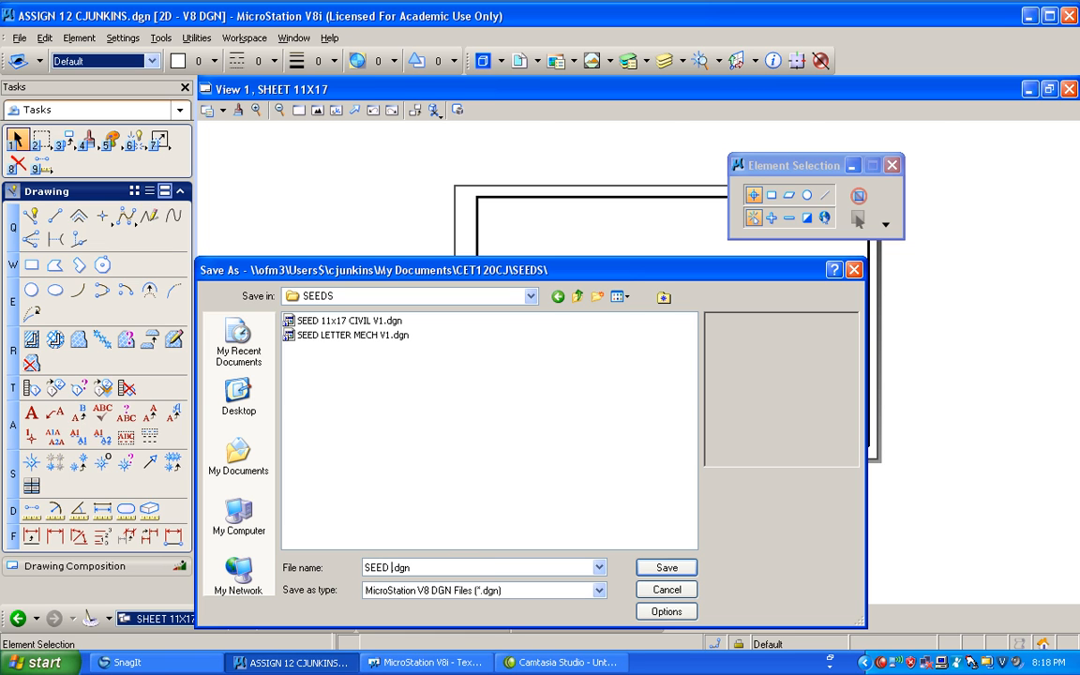
text( 3D MULTIPLE)
key(Return)
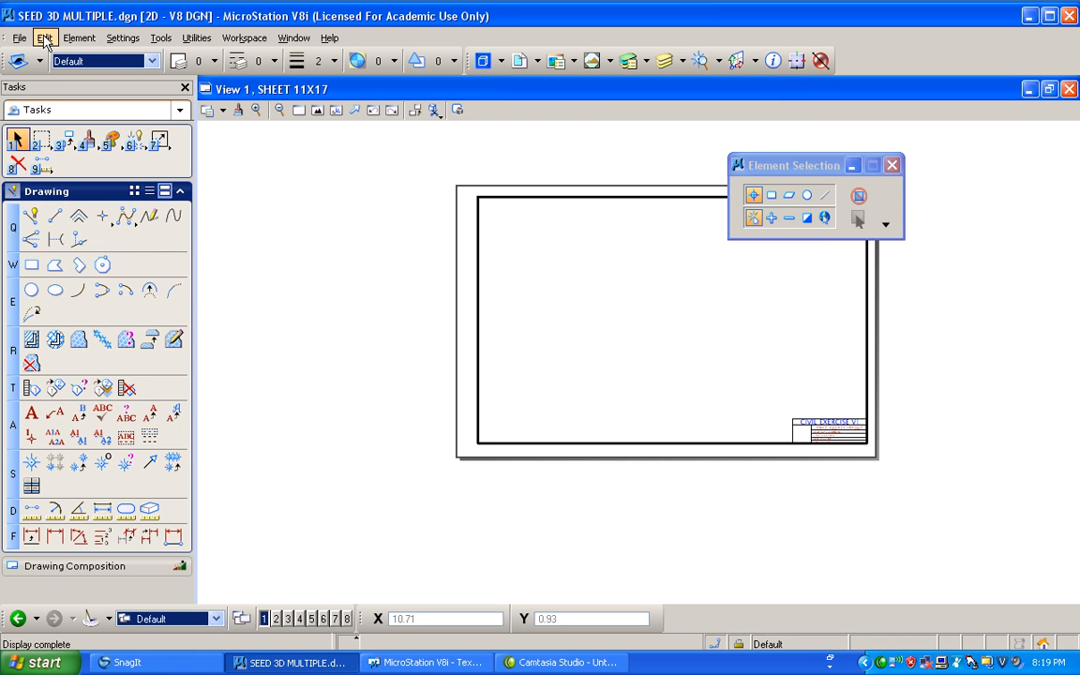
Reopen the assignment 12 drawing from the recent files and fit its Default model in the view
click(19, 38)
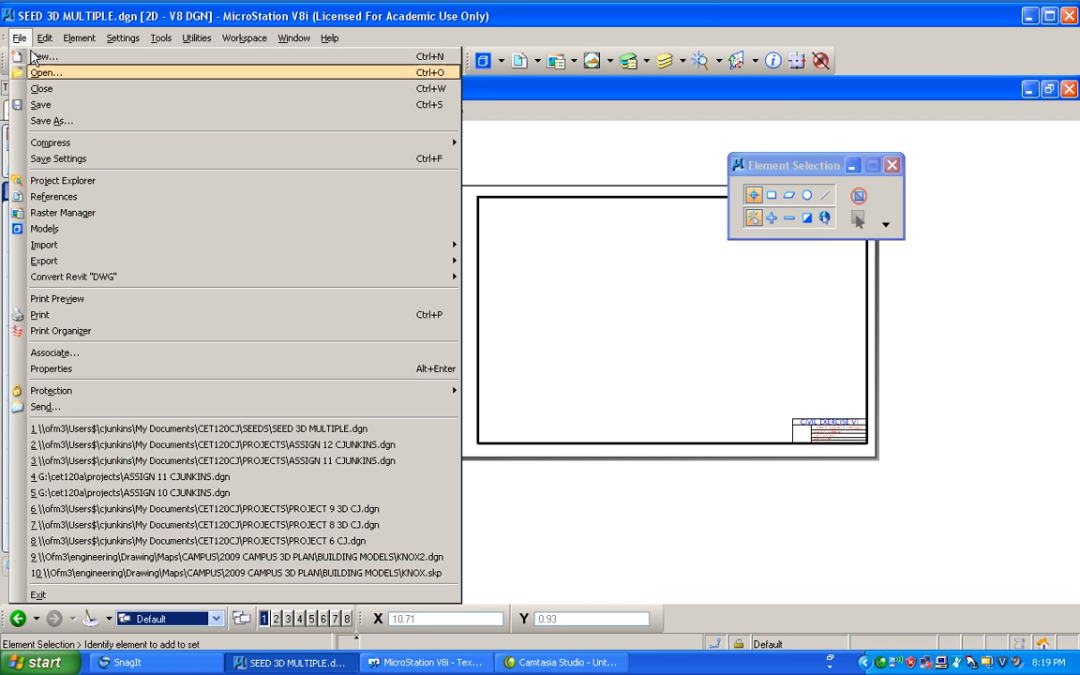
click(304, 448)
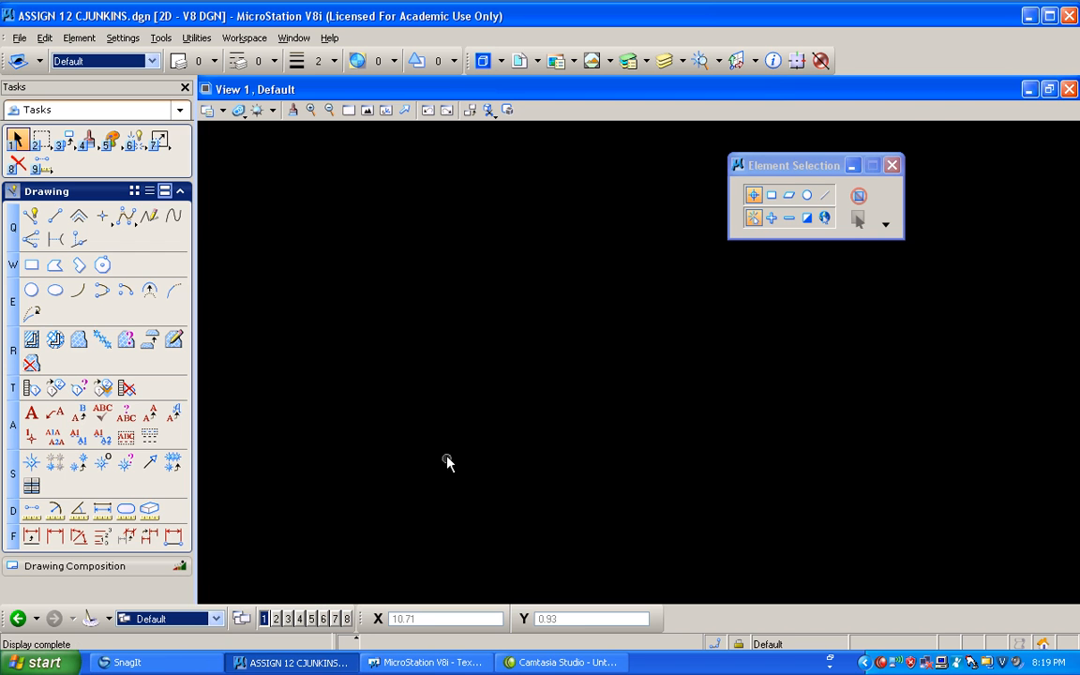
click(367, 110)
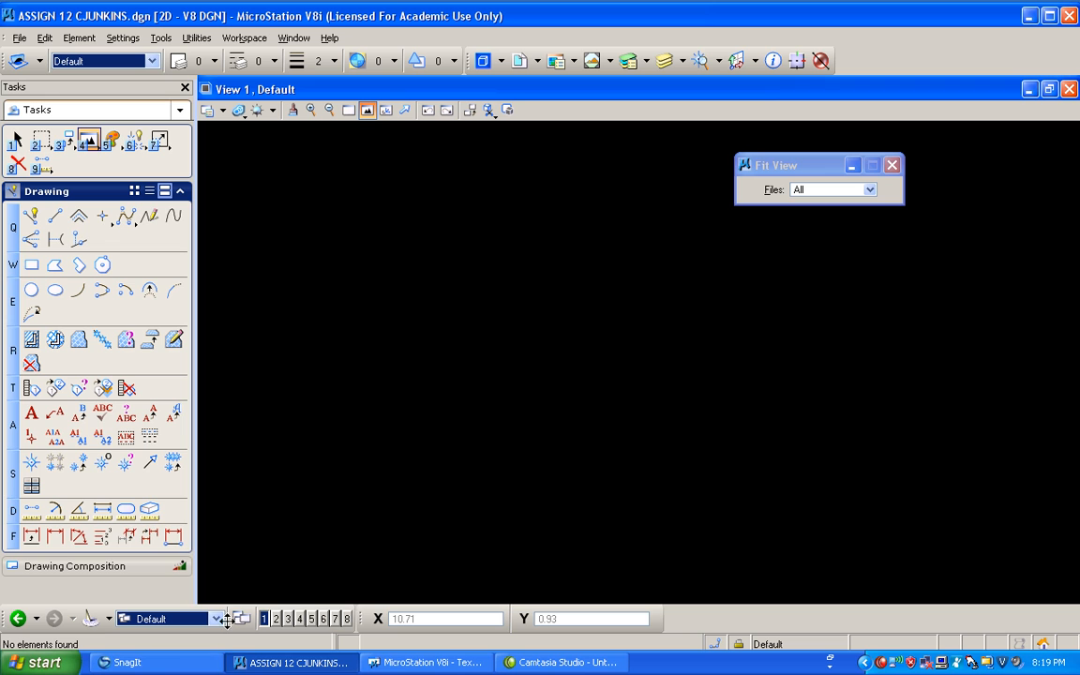
Open the 3d model views and set the view to isometric
click(224, 615)
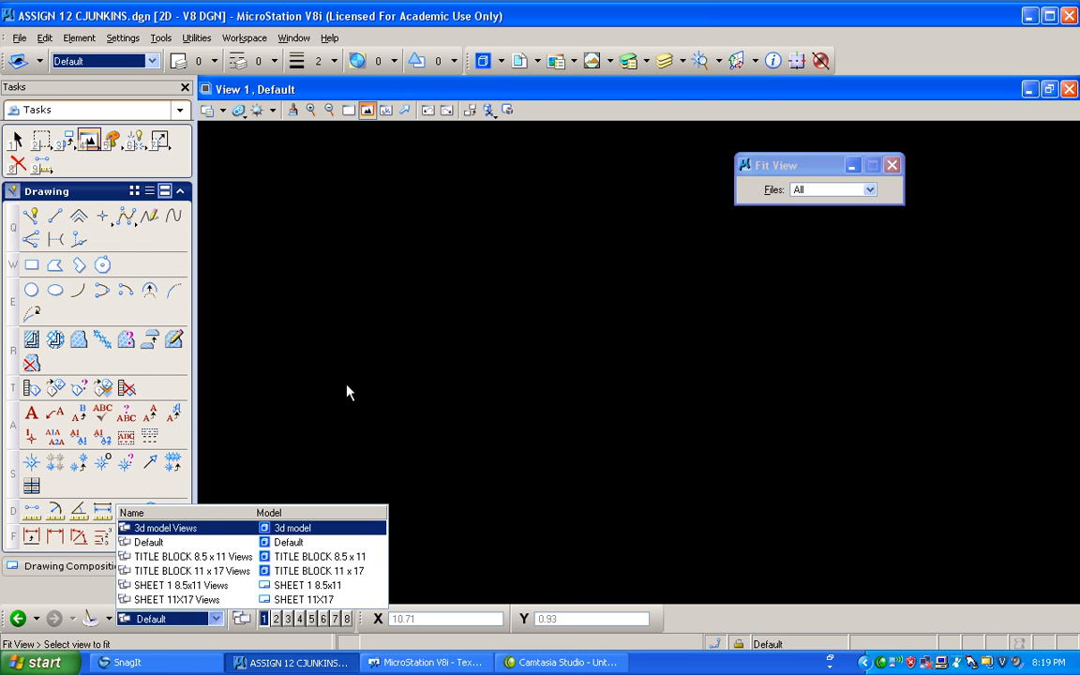
click(192, 529)
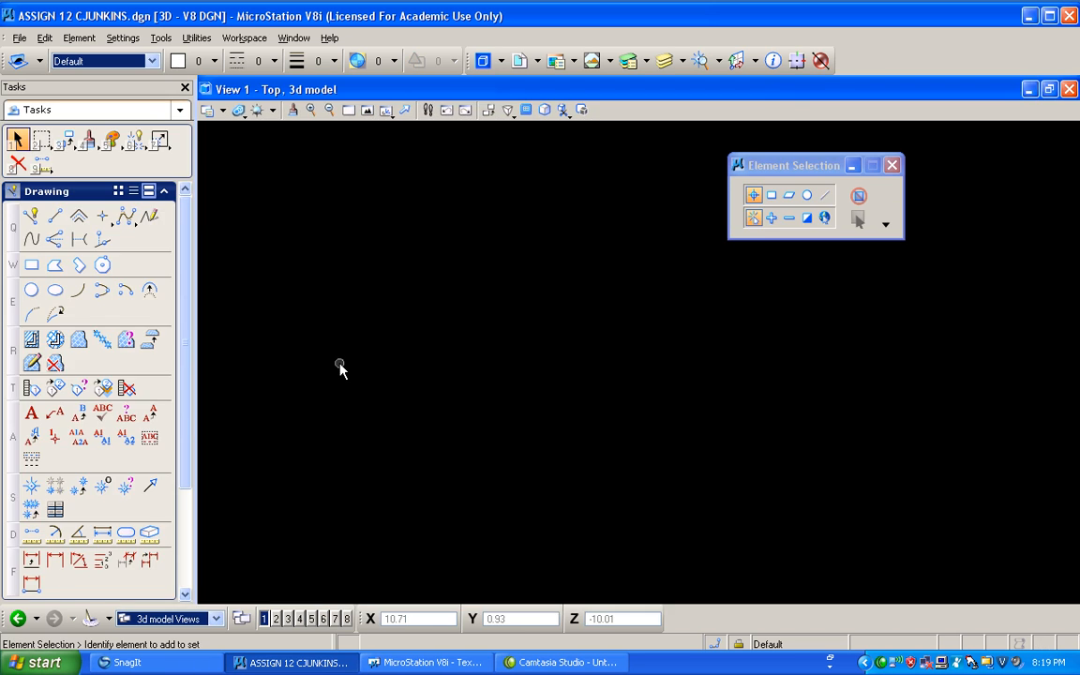
click(386, 109)
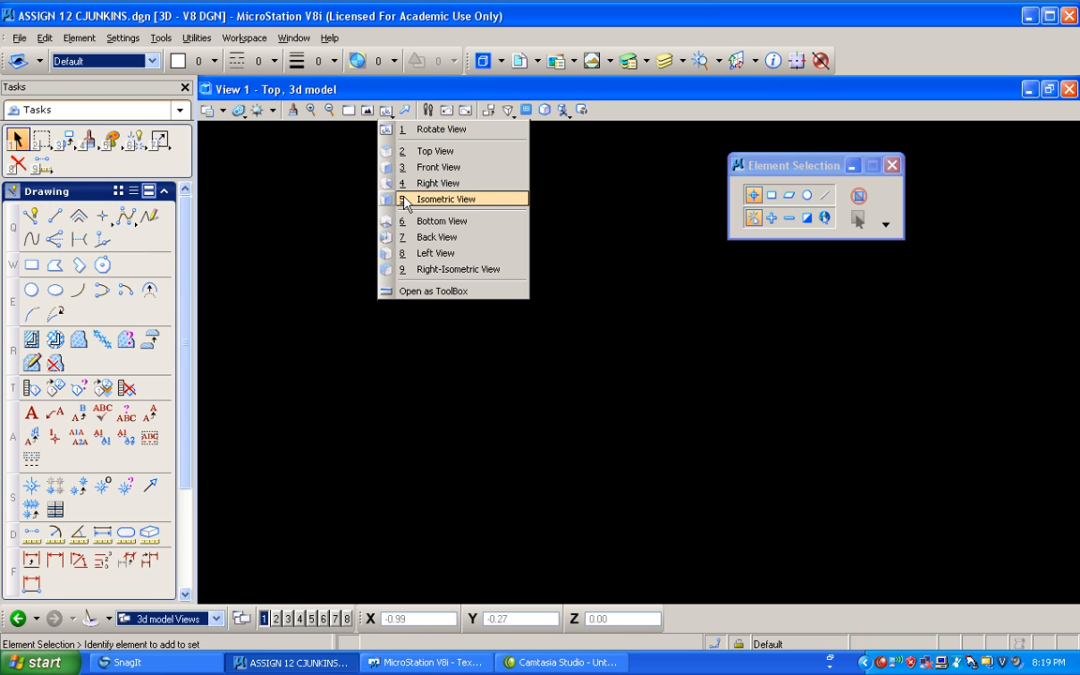
click(403, 199)
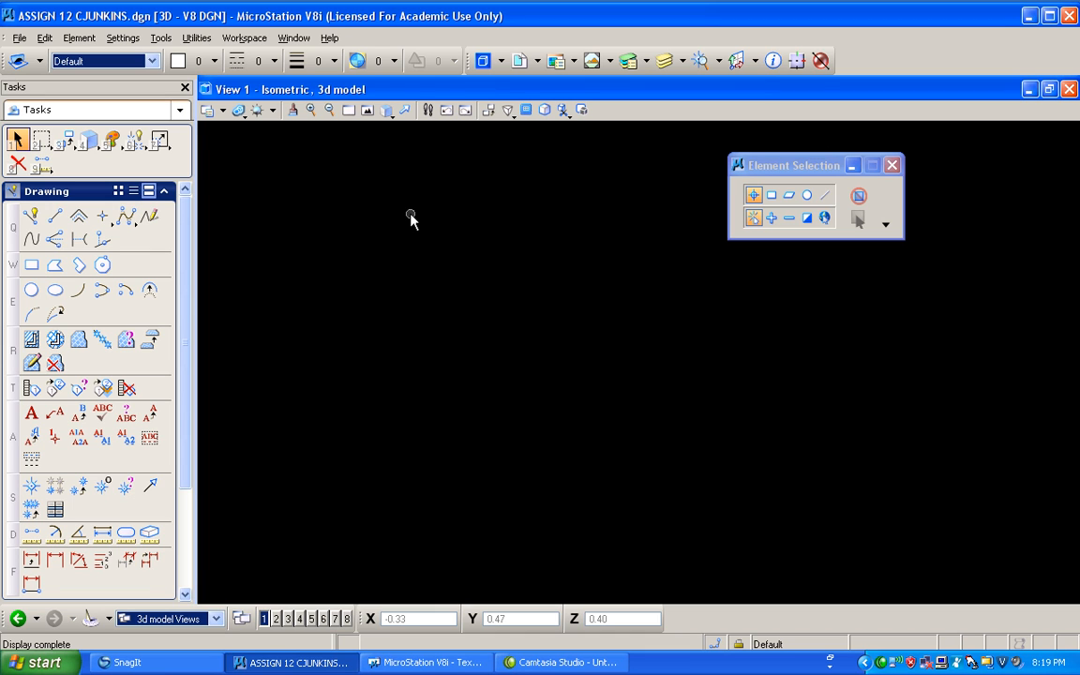
Create a level named "3D DOOR" in the Level Manager and make it the active level
click(600, 62)
right_click(560, 348)
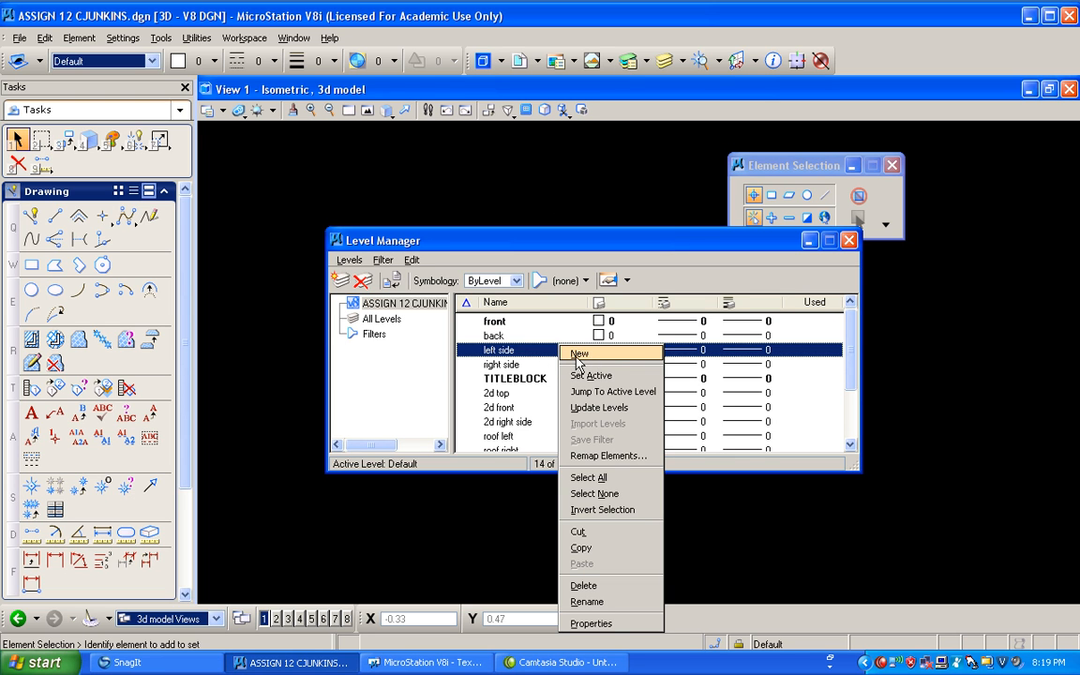
click(577, 354)
text(3D DOOR)
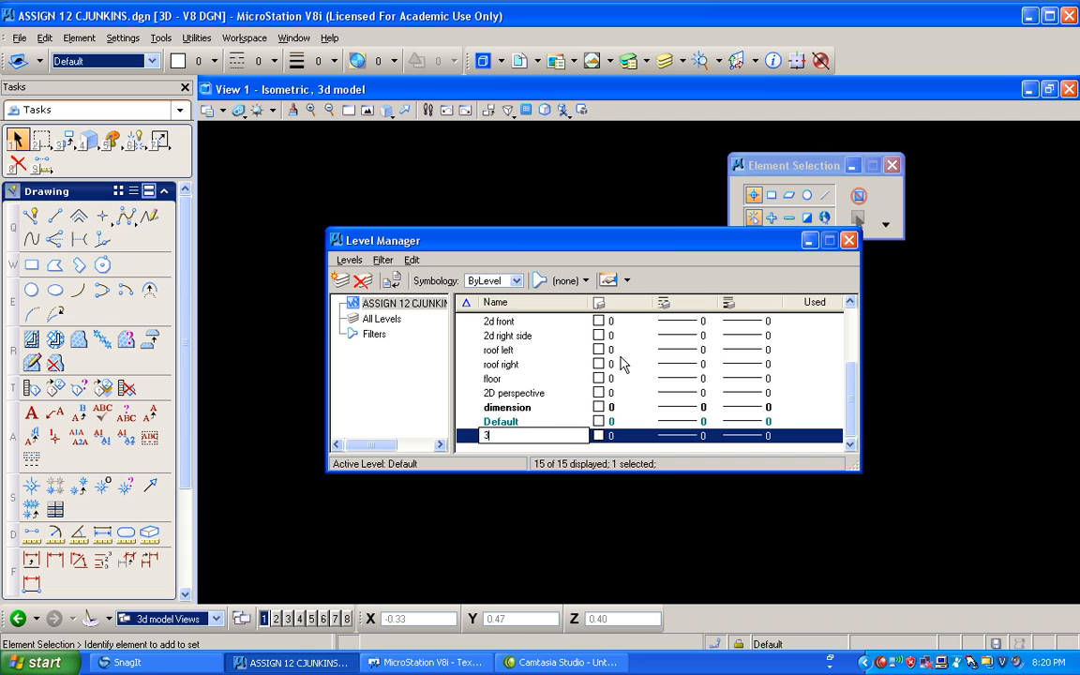
key(Return)
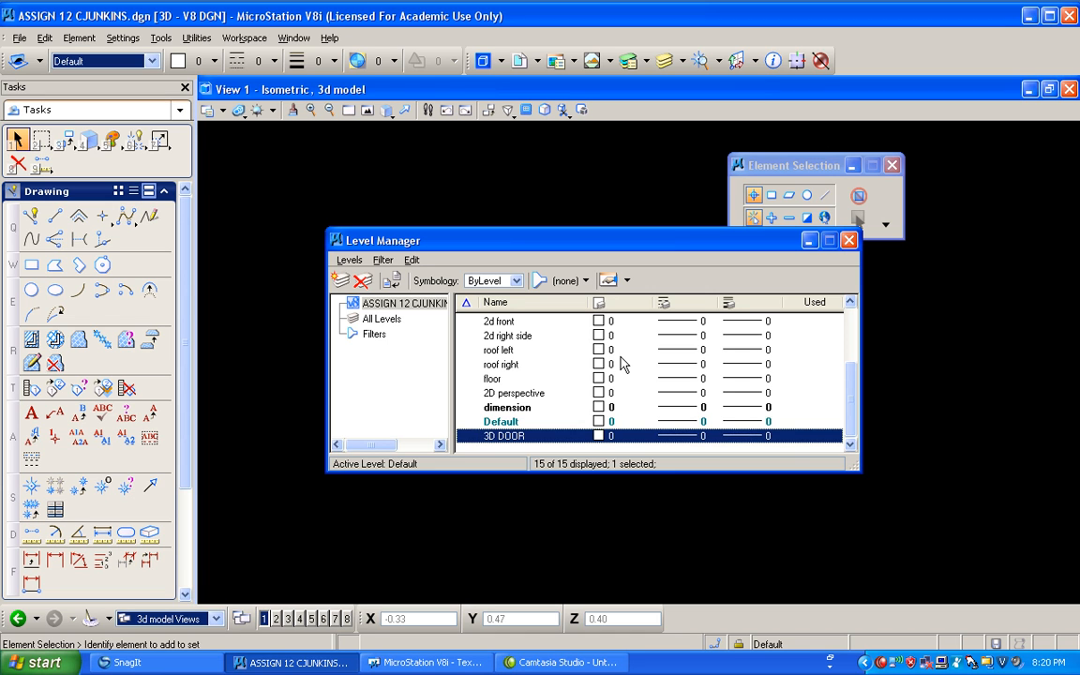
double_click(544, 437)
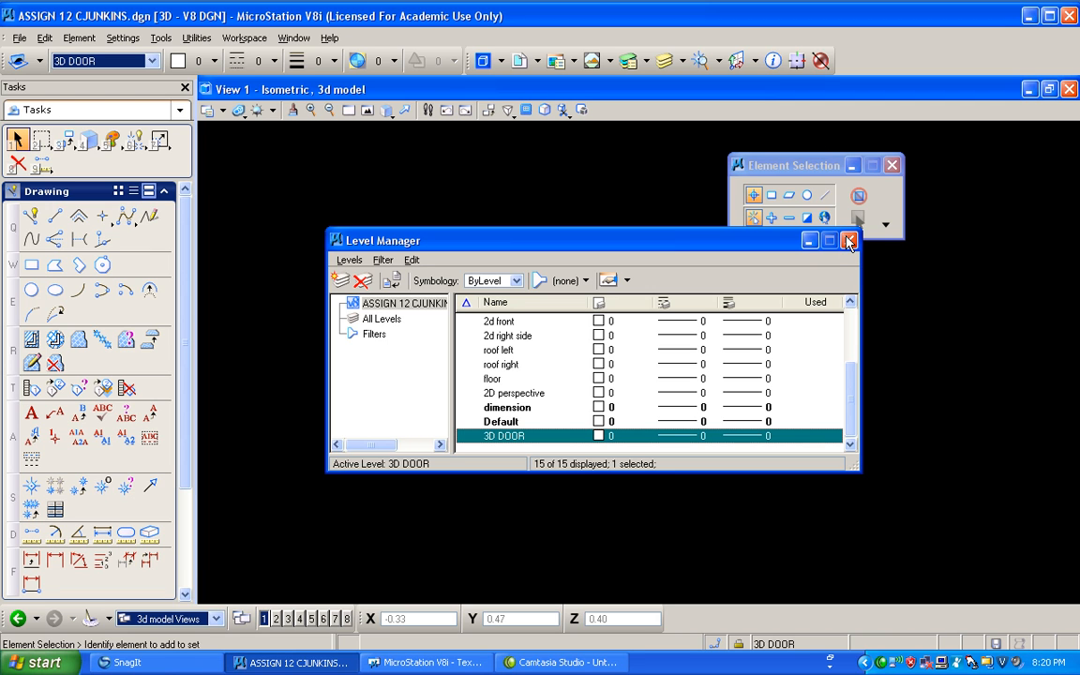
click(848, 241)
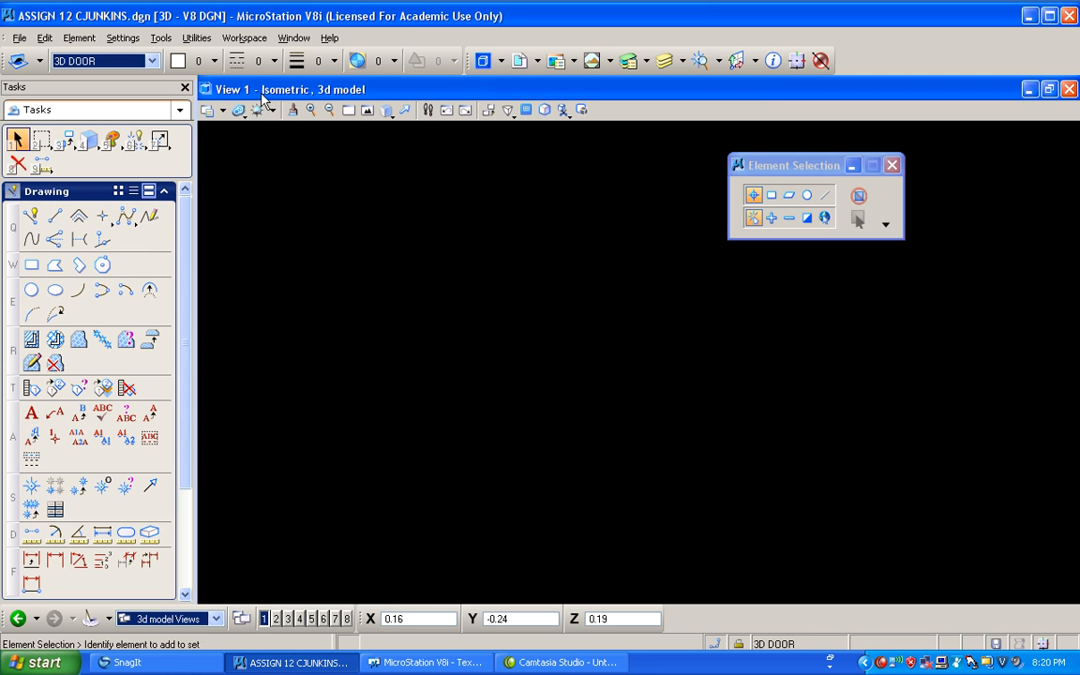
Set the working units to MU:SU format with Feet as master unit, Inches as sub unit and 1/16 accuracy
click(329, 110)
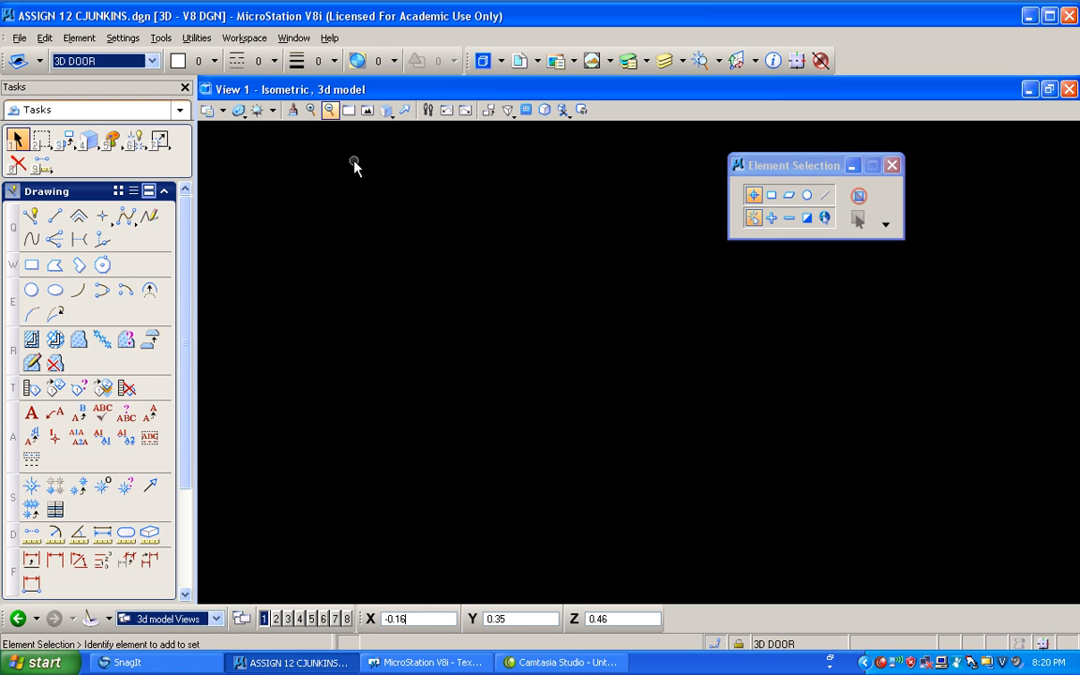
click(123, 38)
click(168, 143)
click(348, 342)
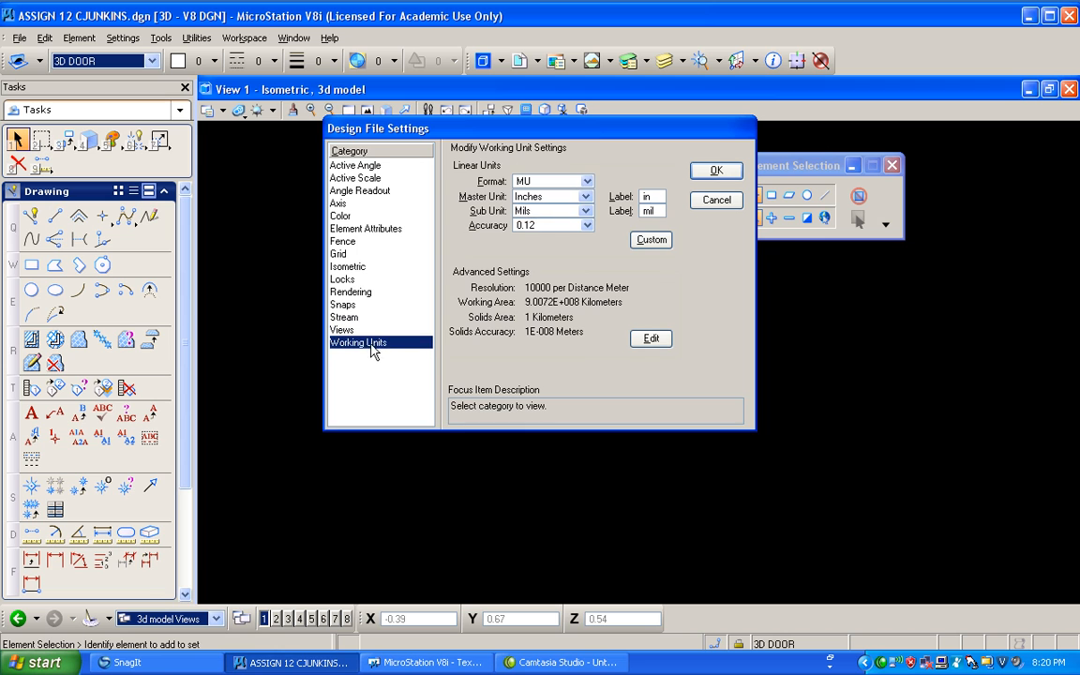
click(585, 183)
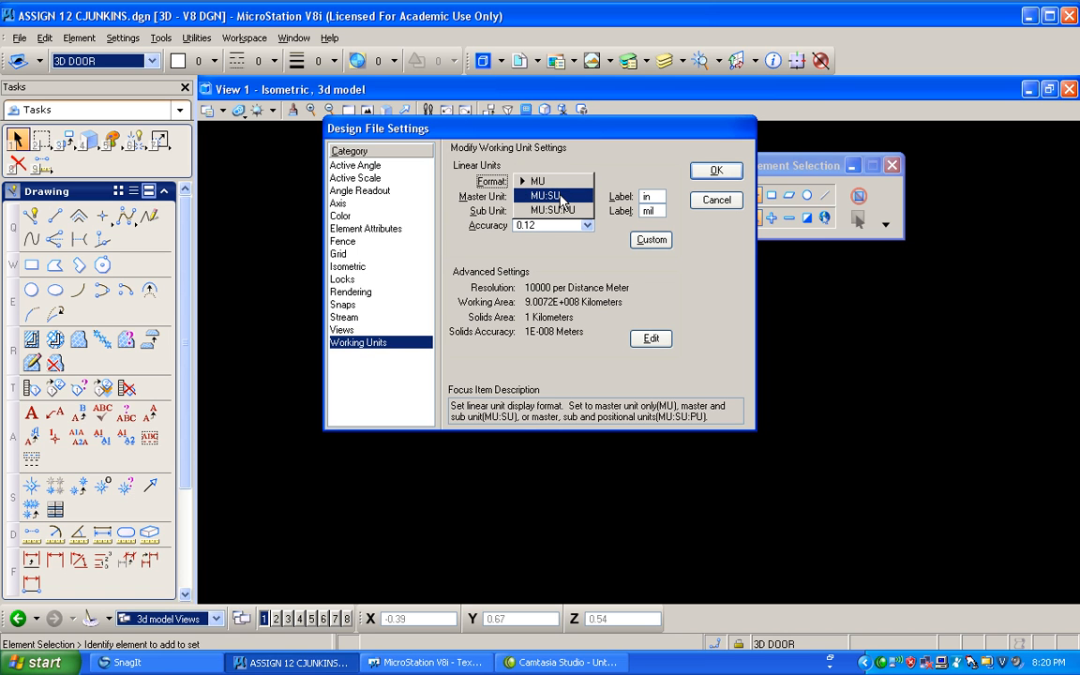
click(560, 199)
click(580, 197)
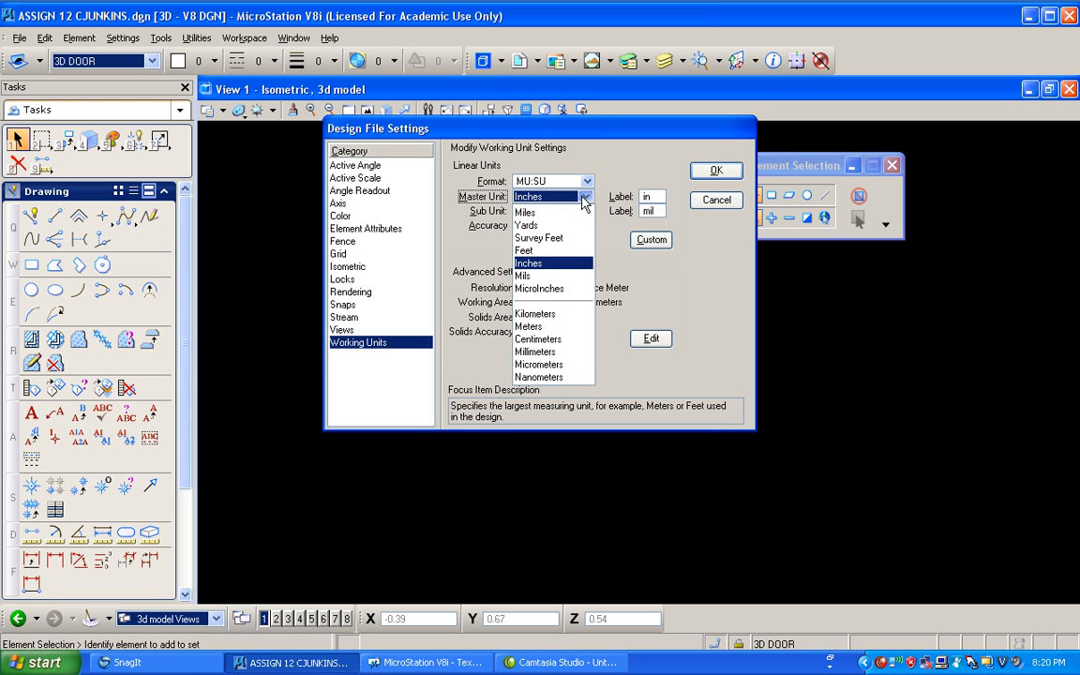
click(542, 251)
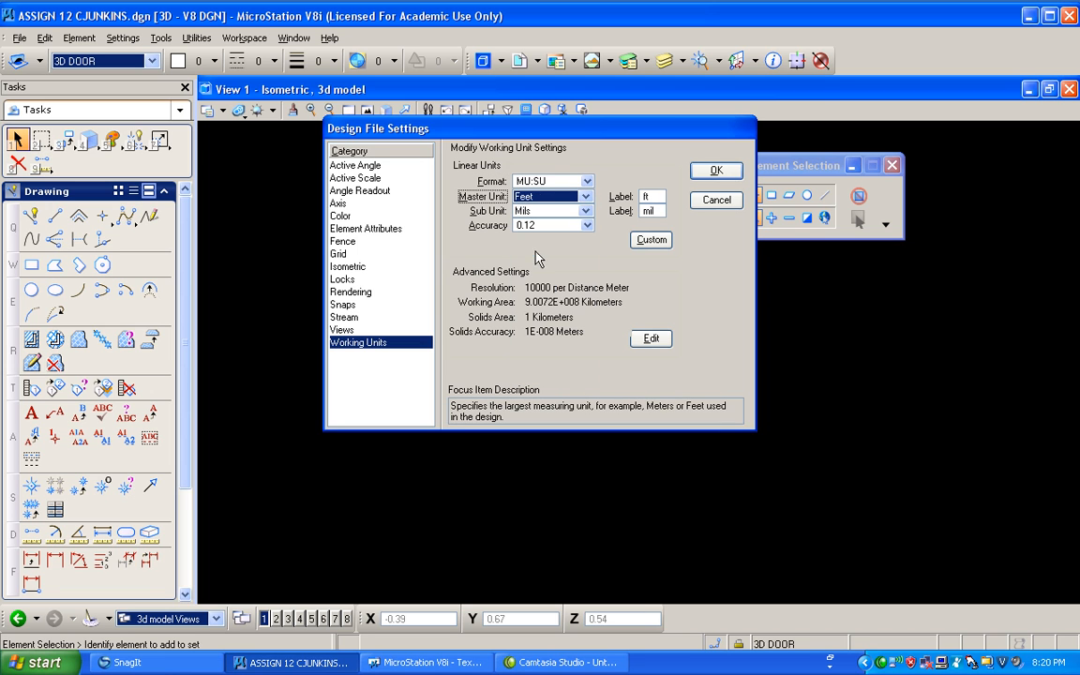
click(586, 212)
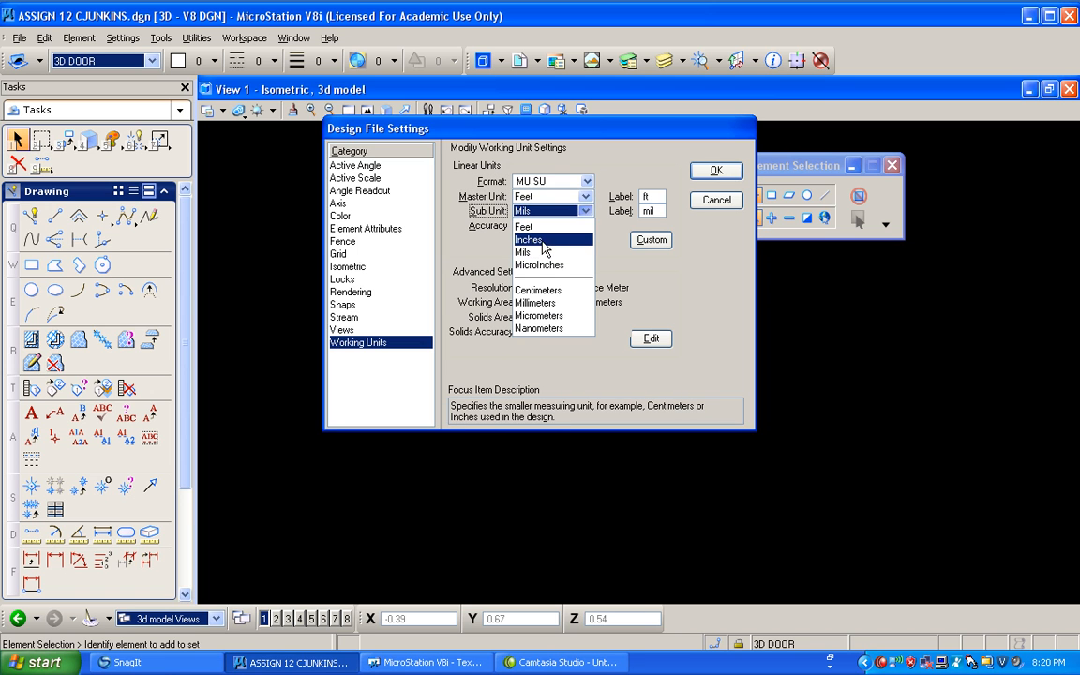
click(544, 242)
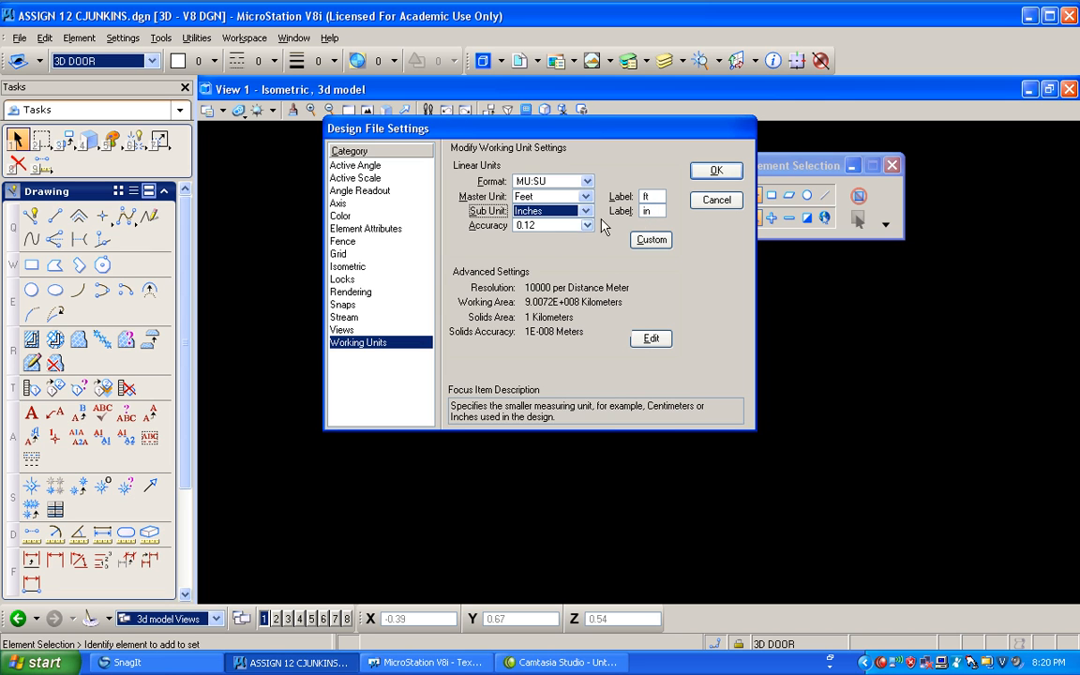
click(586, 228)
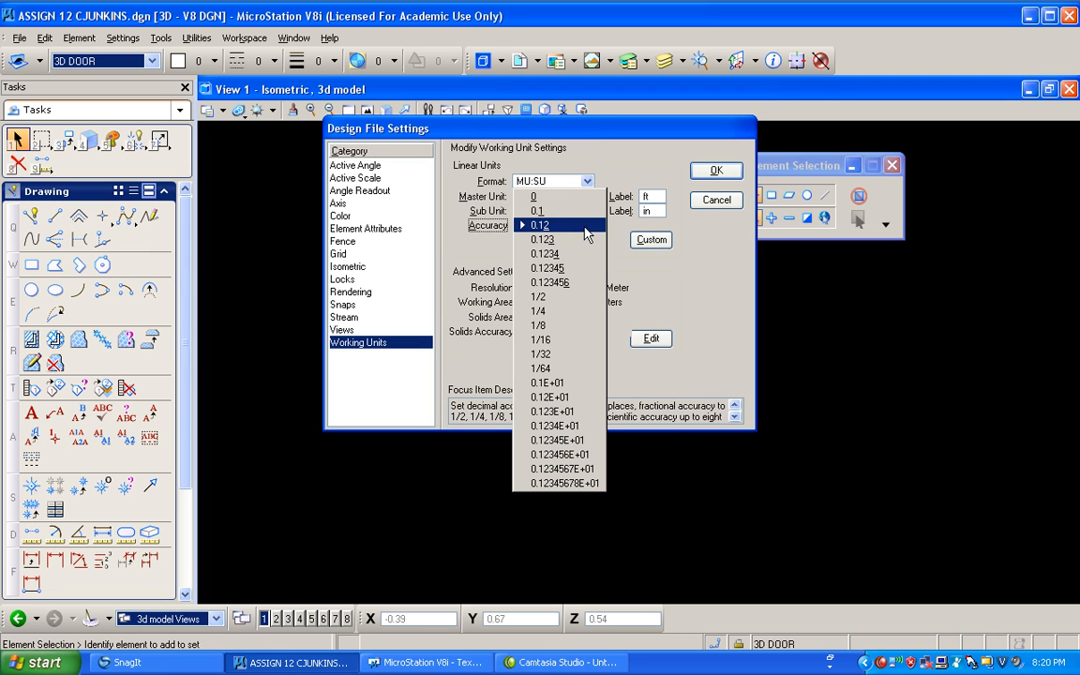
click(567, 342)
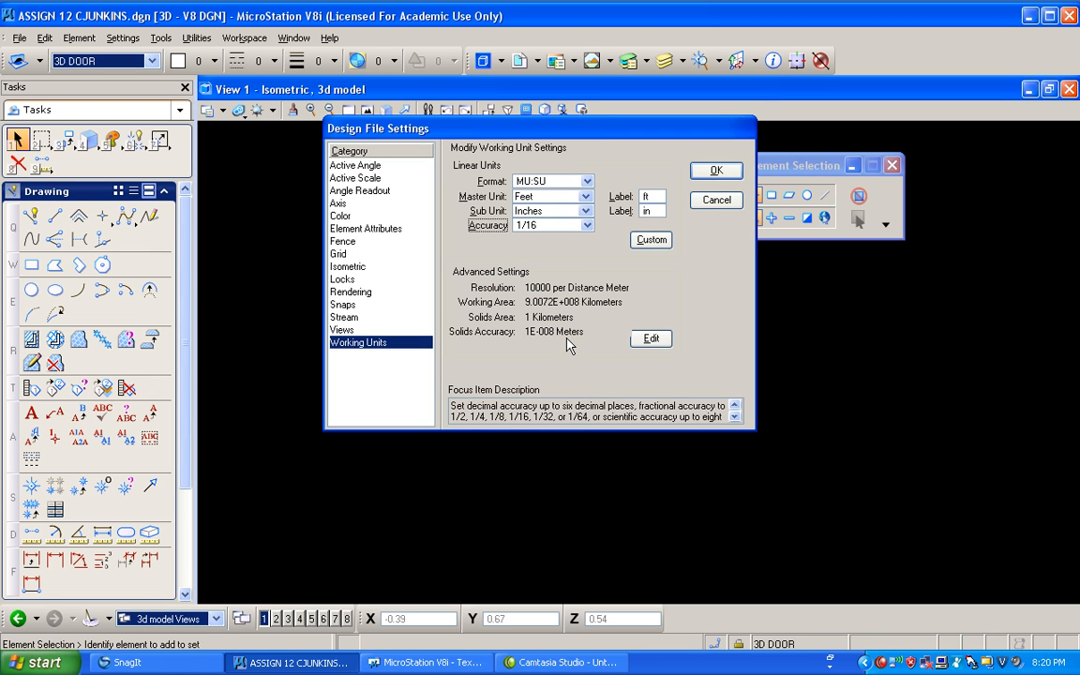
click(717, 171)
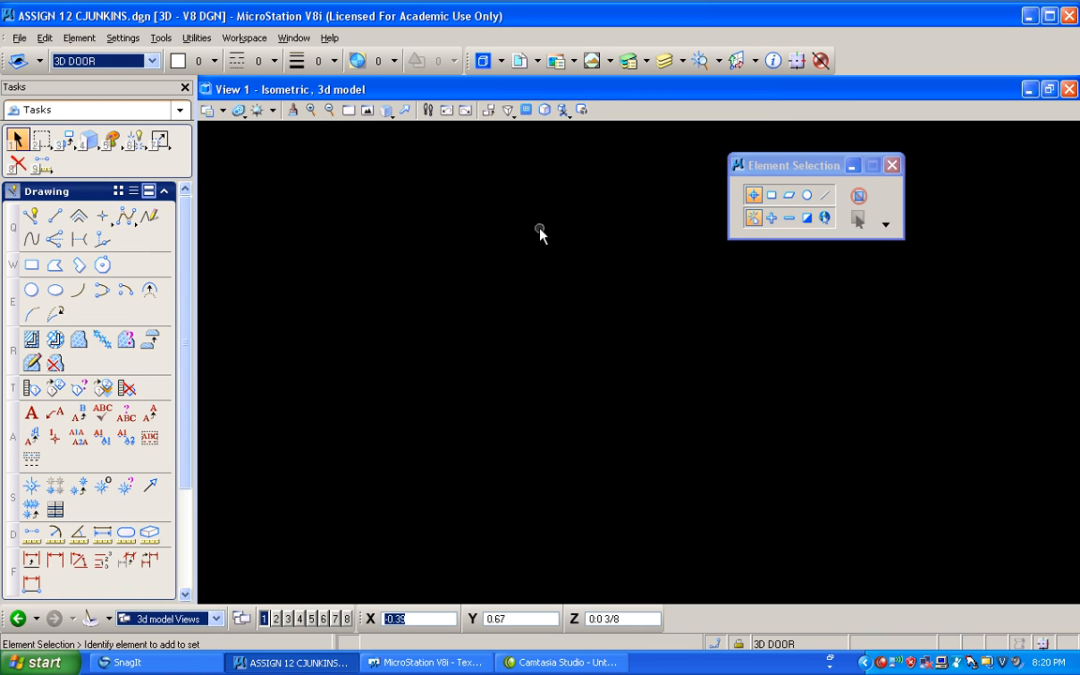
click(31, 216)
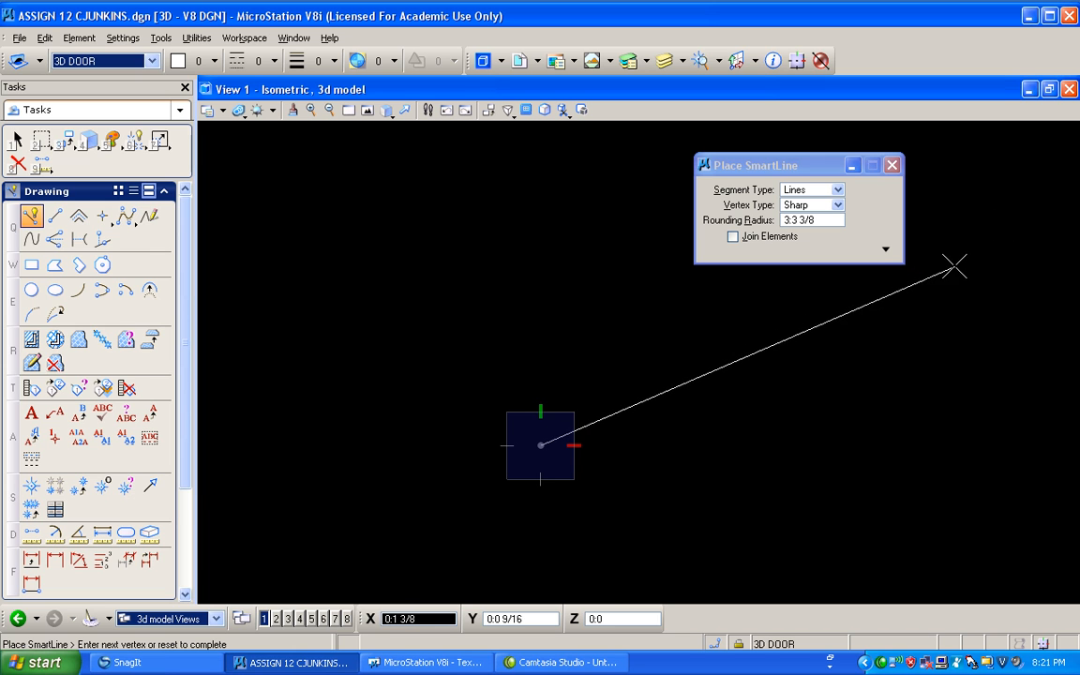
scroll(818, 360, down, 9)
scroll(800, 375, down, 4)
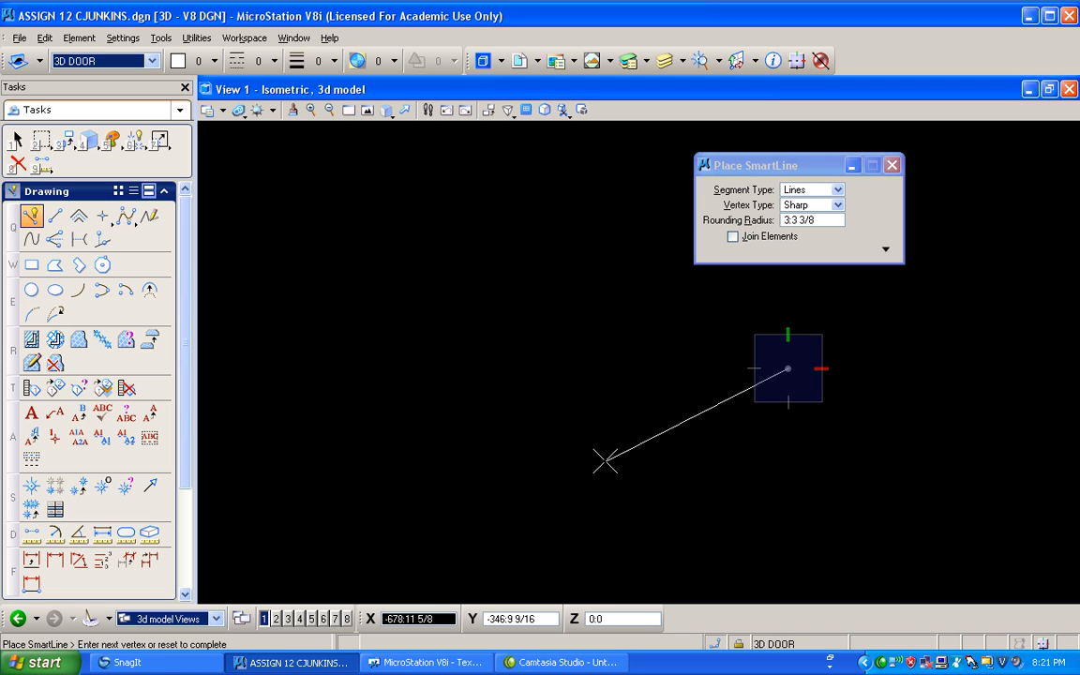
scroll(605, 462, up, 3)
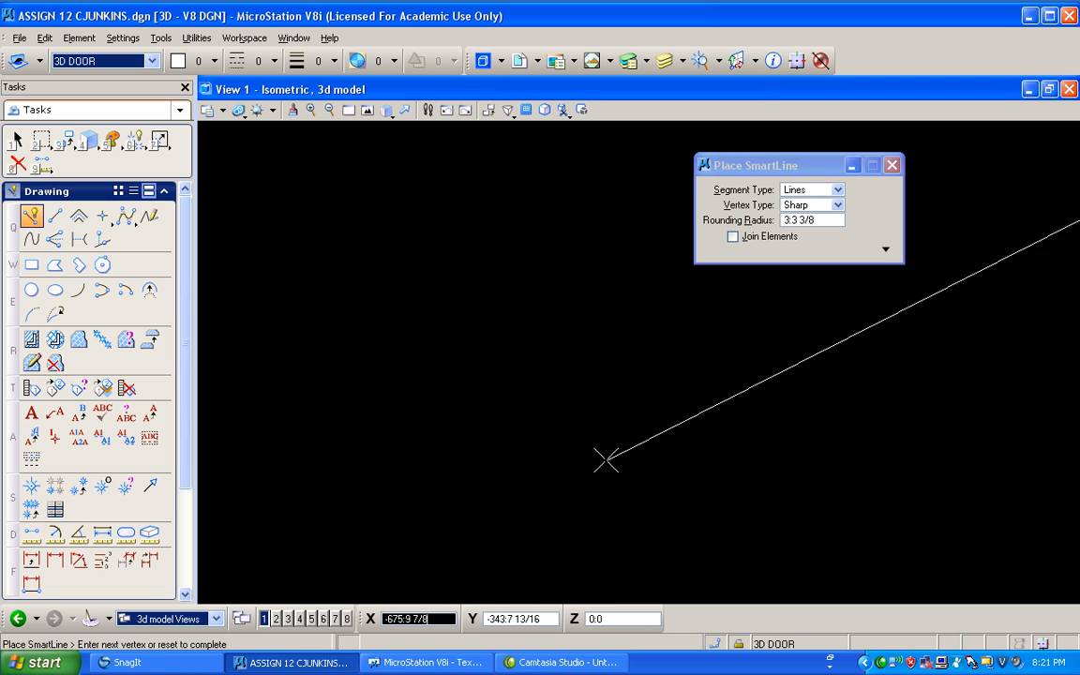
scroll(606, 459, down, 8)
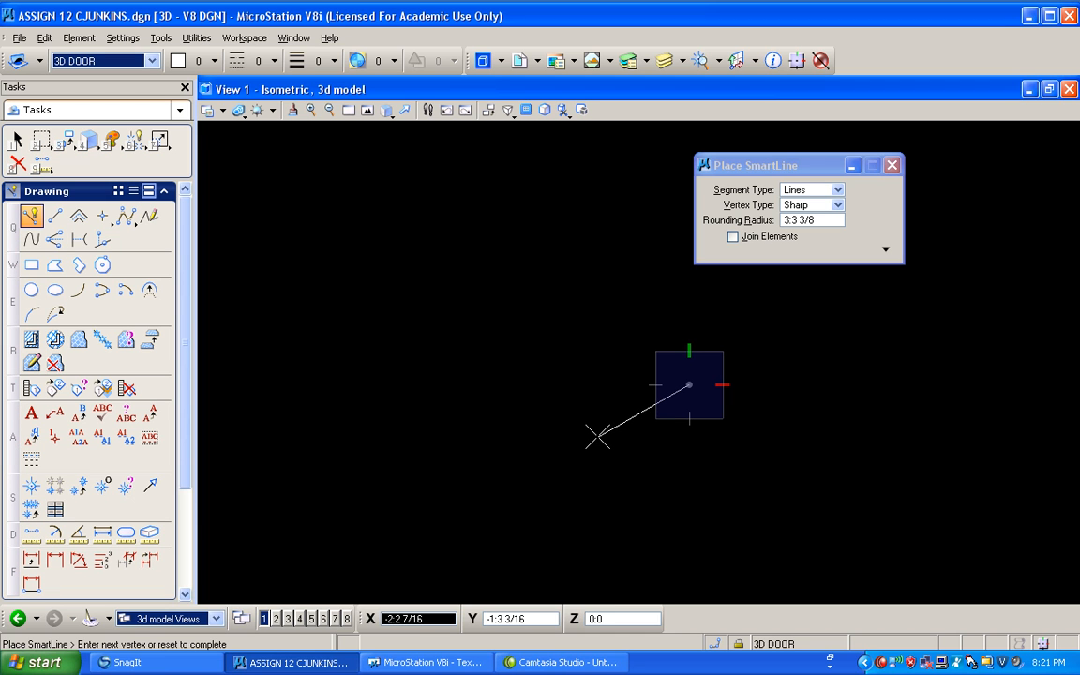
right_click(593, 383)
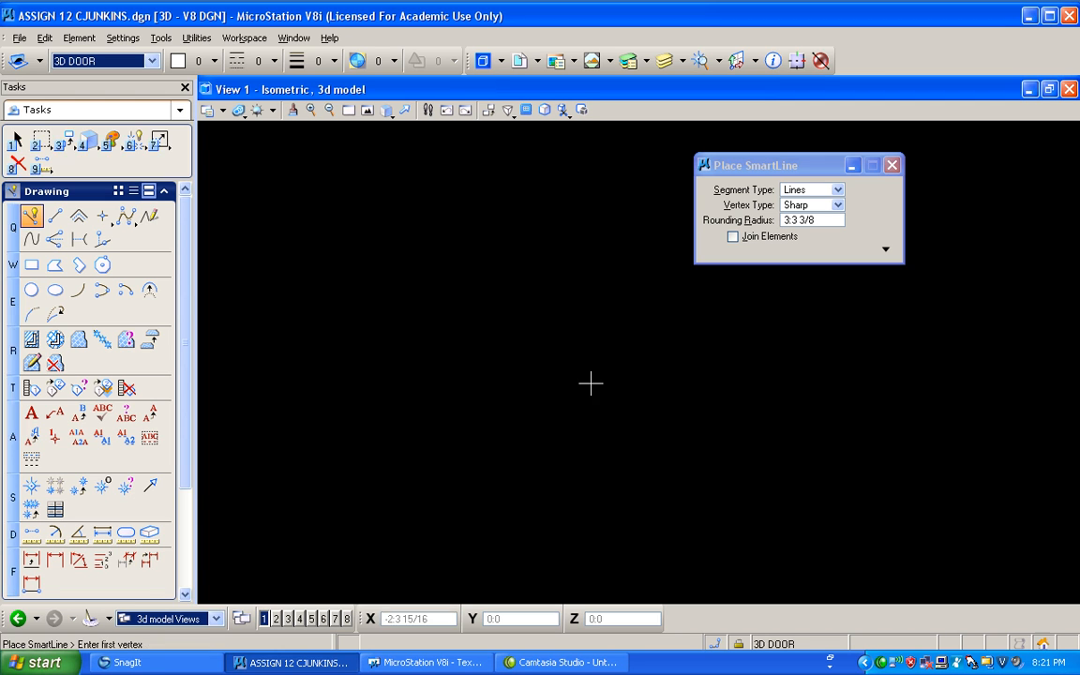
Draw an upright slab solid for the door, 3 ft long, 6:8 high and 1.75 in thick
click(166, 192)
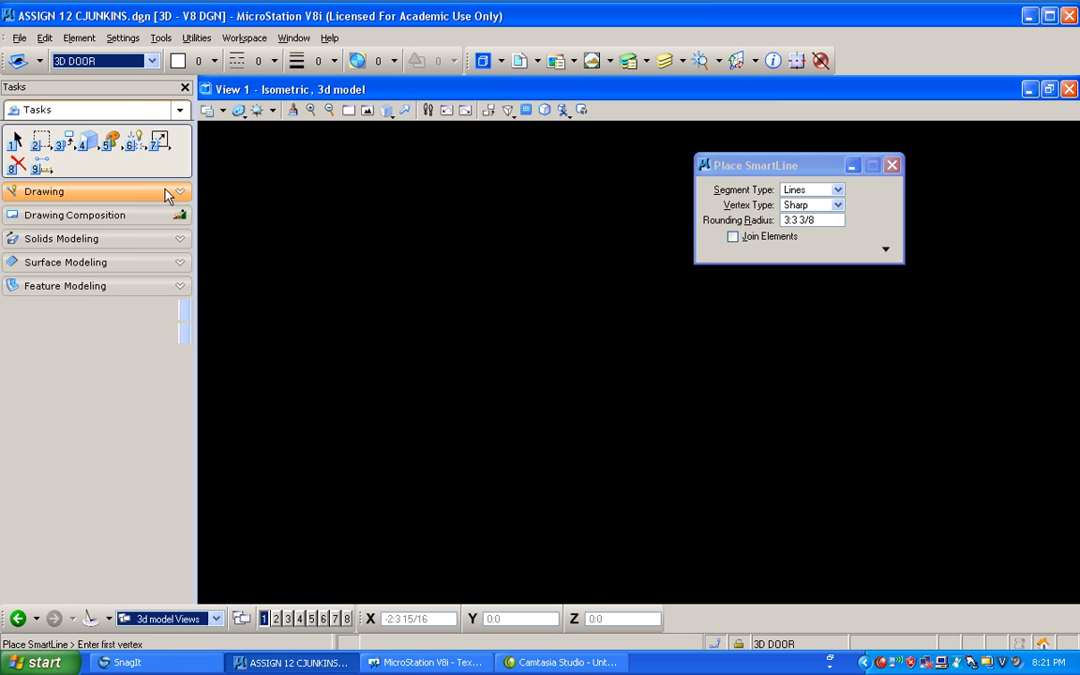
click(65, 240)
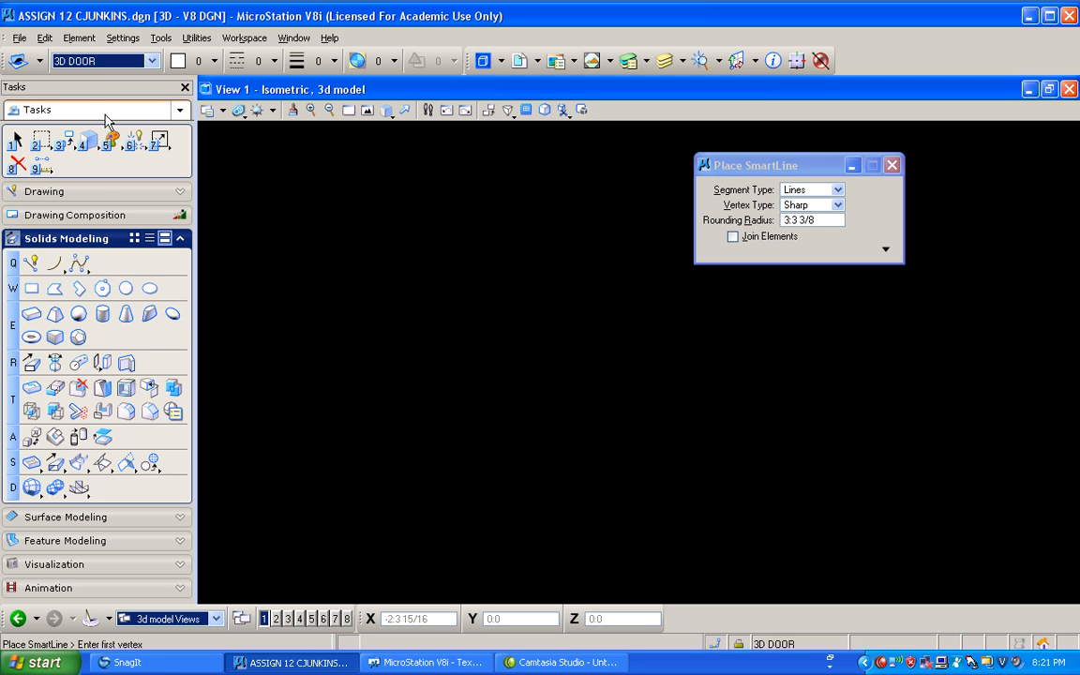
click(31, 313)
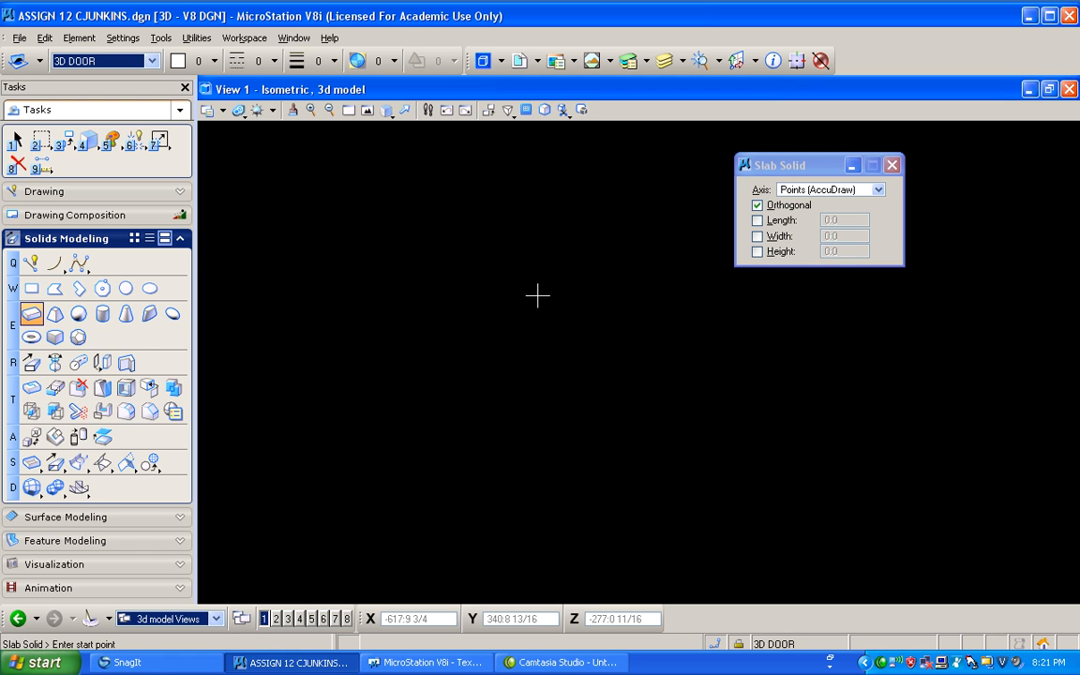
click(552, 490)
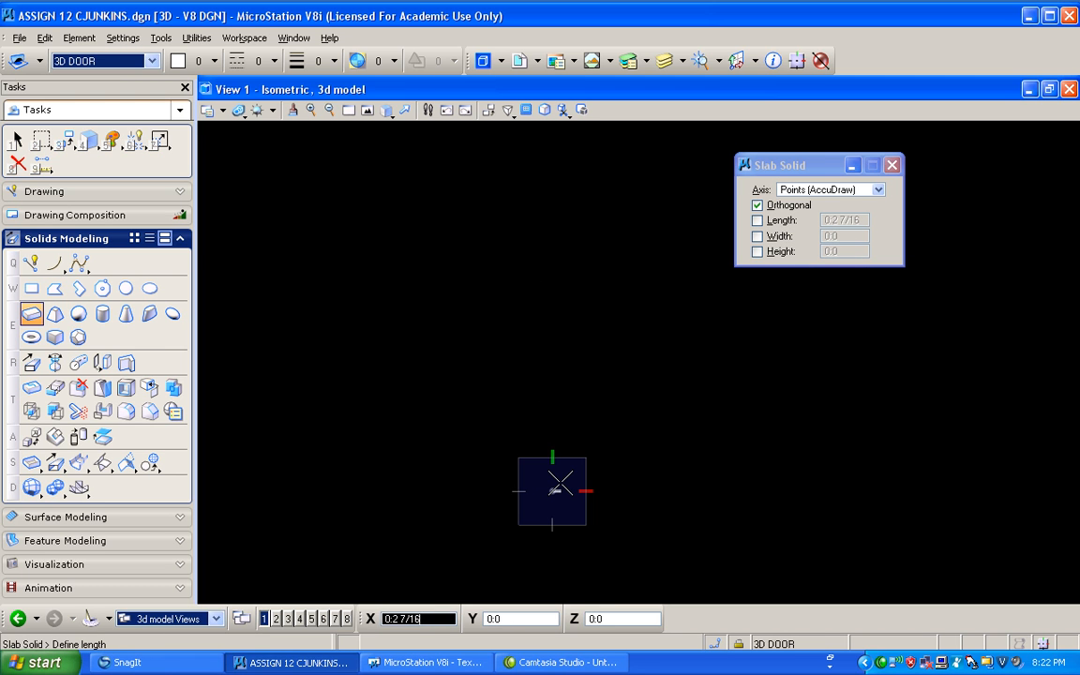
text(3)
click(695, 403)
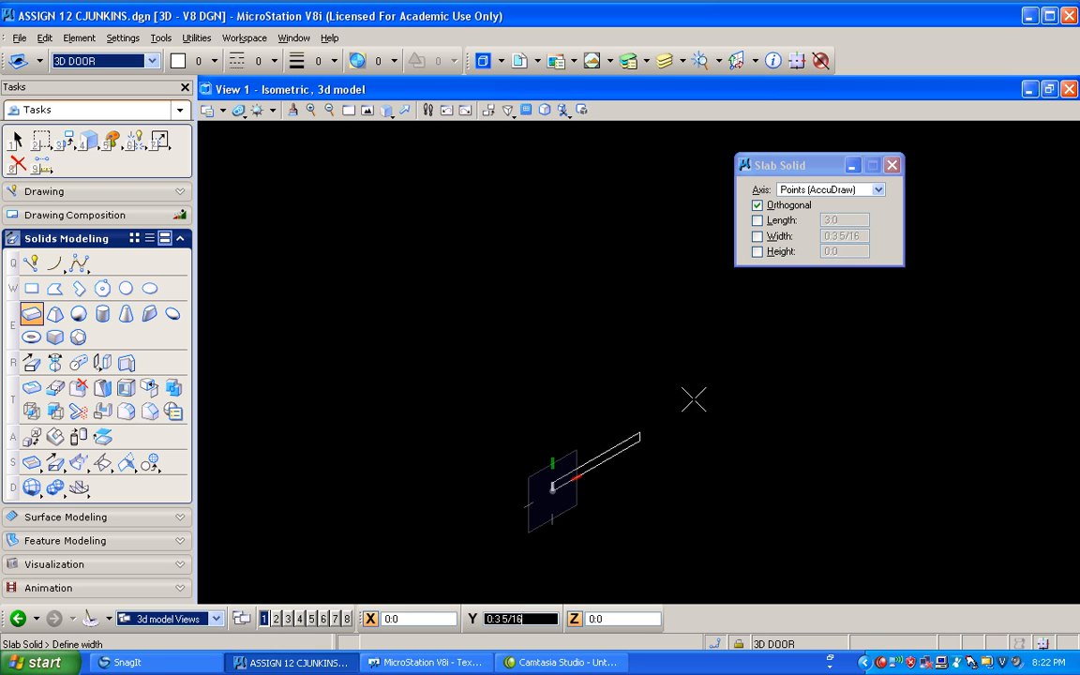
text(6:8)
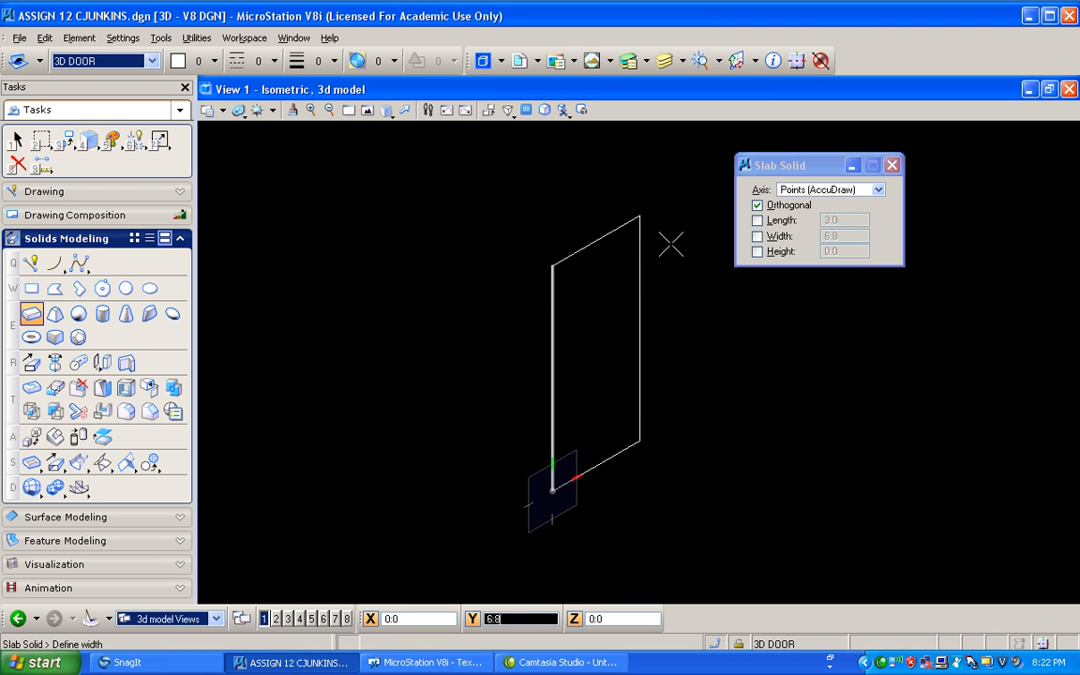
click(672, 244)
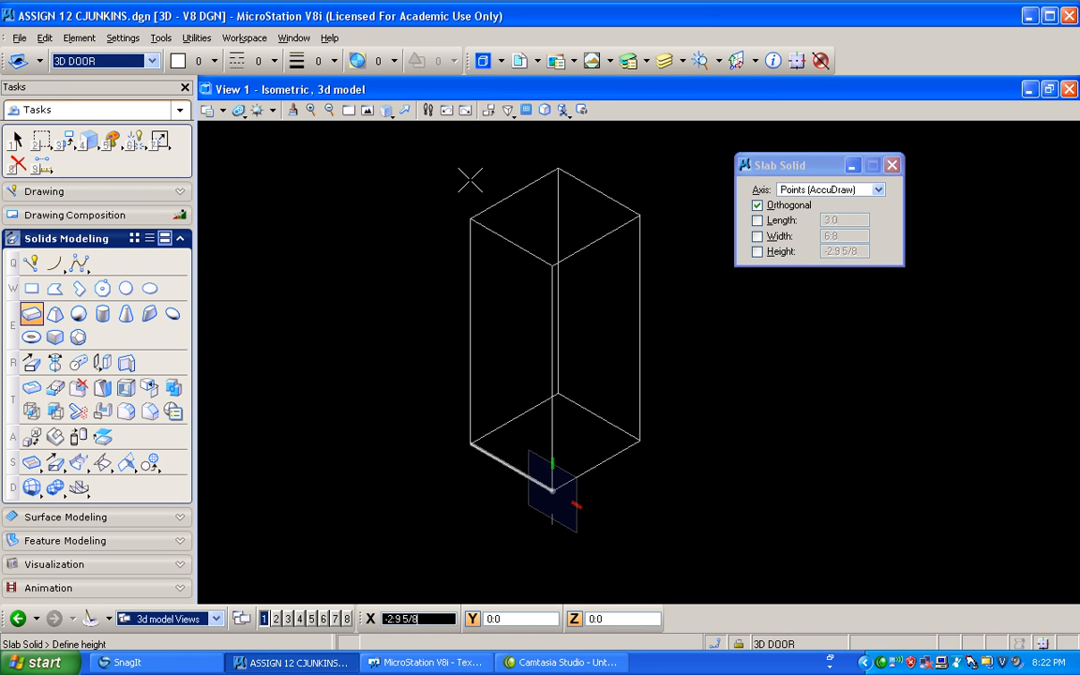
key(BackSpace)
text(:1.75)
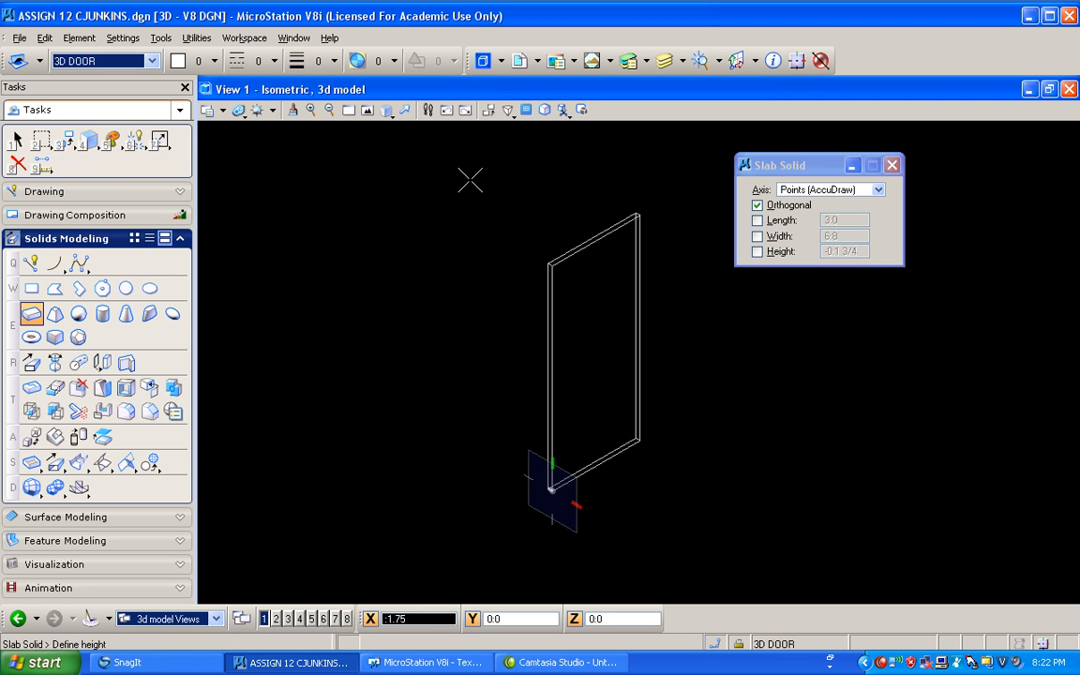
click(467, 176)
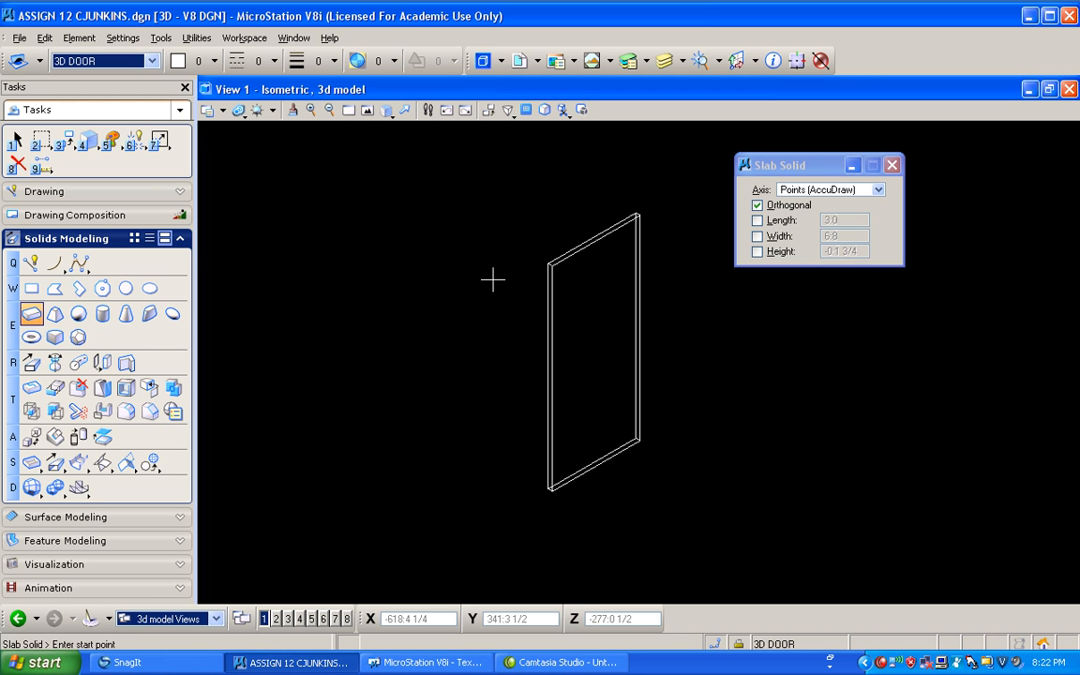
Switch to the top view and zoom in on one end of the door slab
click(388, 111)
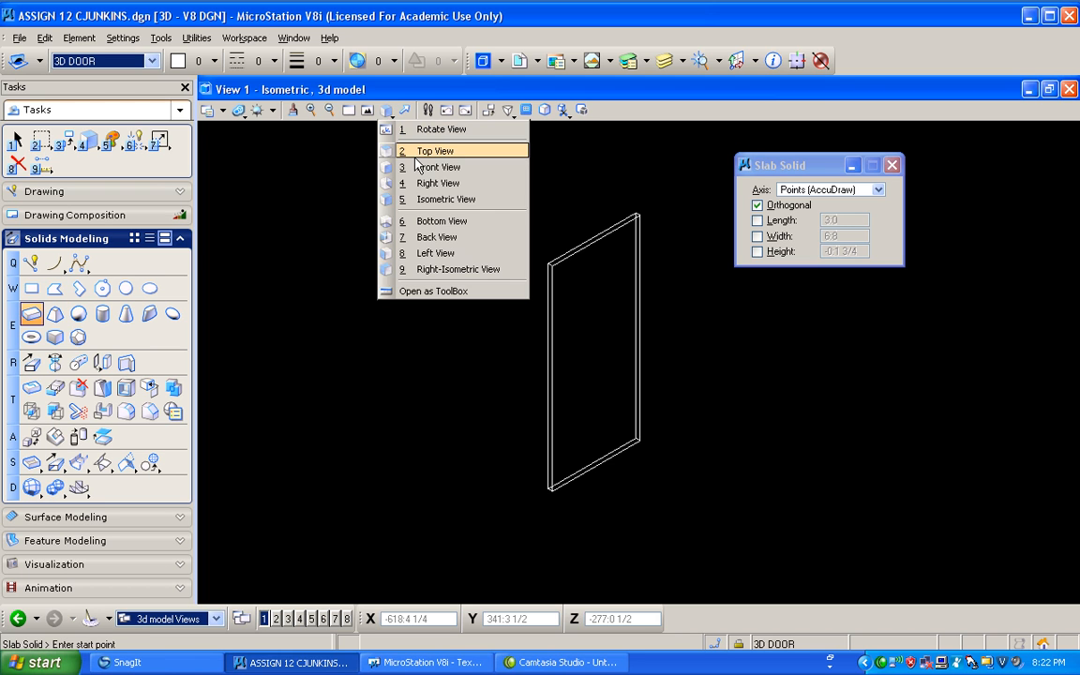
click(417, 151)
scroll(569, 321, up, 5)
scroll(468, 256, up, 5)
scroll(516, 317, down, 3)
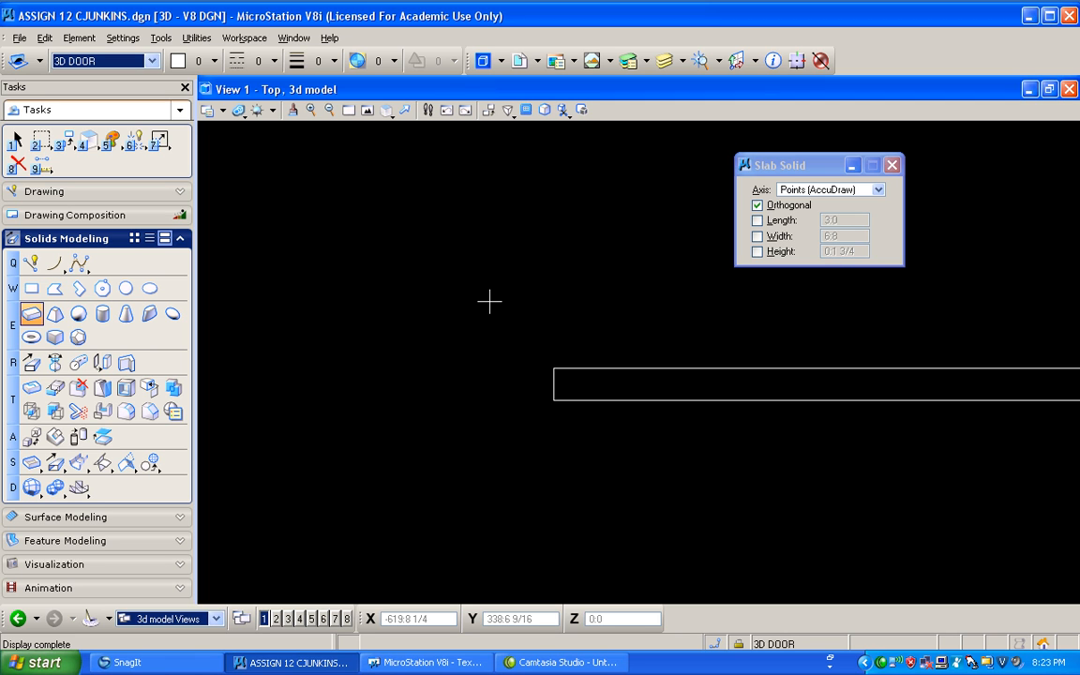
Switch to the isometric view and show the whole door slab
click(387, 109)
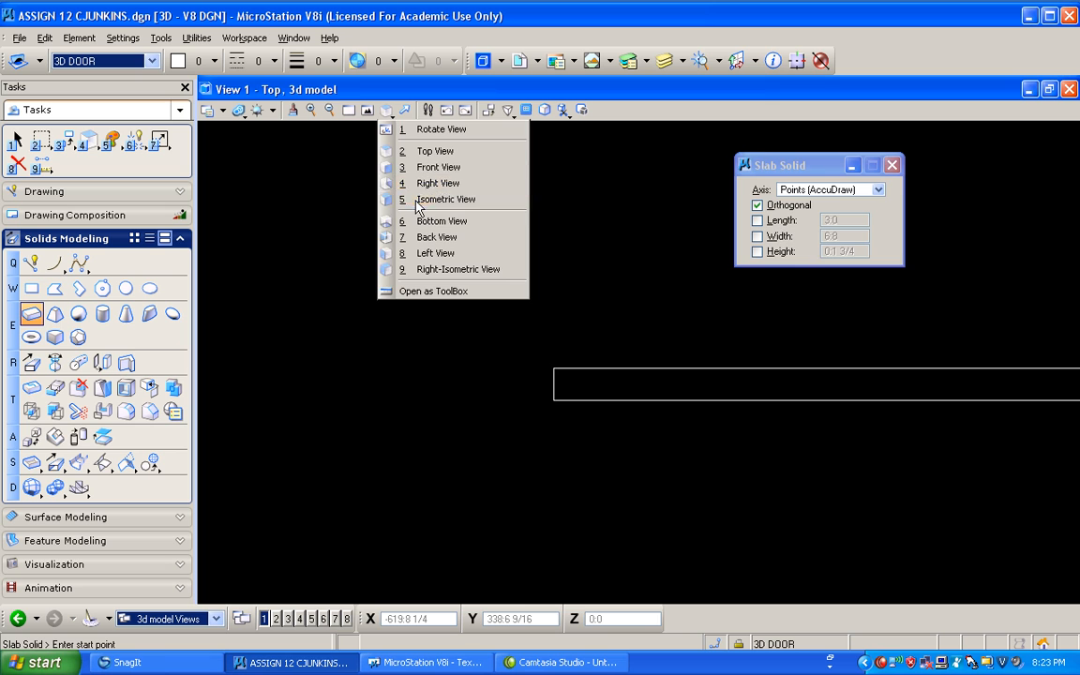
click(418, 206)
scroll(469, 300, down, 5)
scroll(502, 459, up, 3)
scroll(487, 511, down, 3)
scroll(460, 569, up, 3)
scroll(493, 478, down, 1)
scroll(493, 478, down, 2)
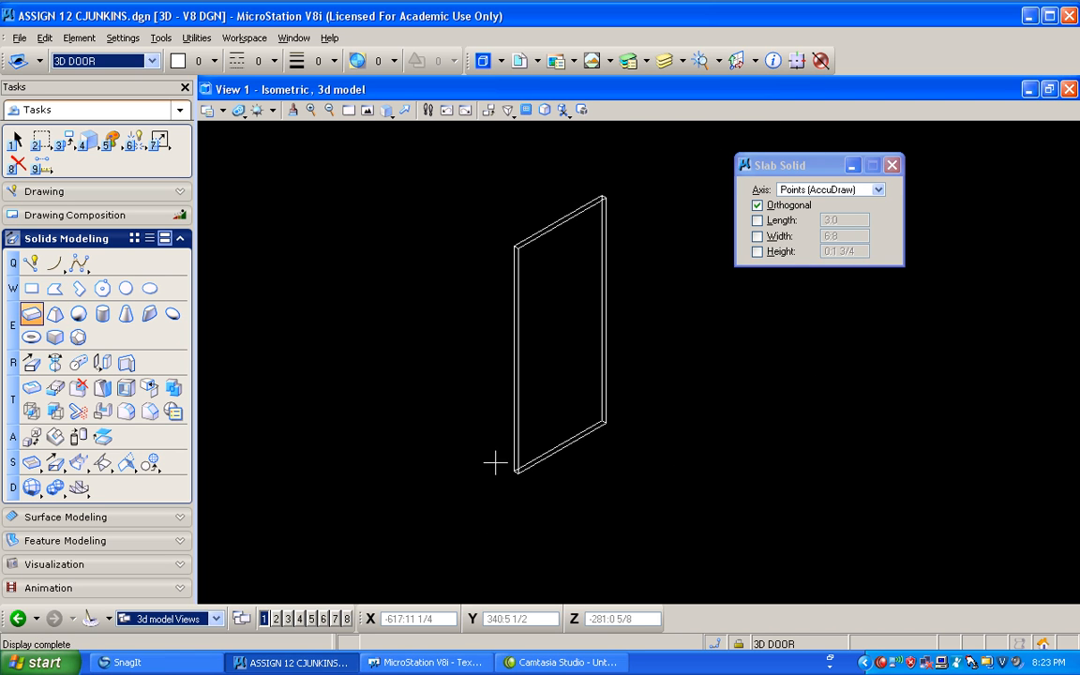
Try to draw a block with a 4.5 in side just below the door slab's near bottom corner
click(32, 289)
click(518, 487)
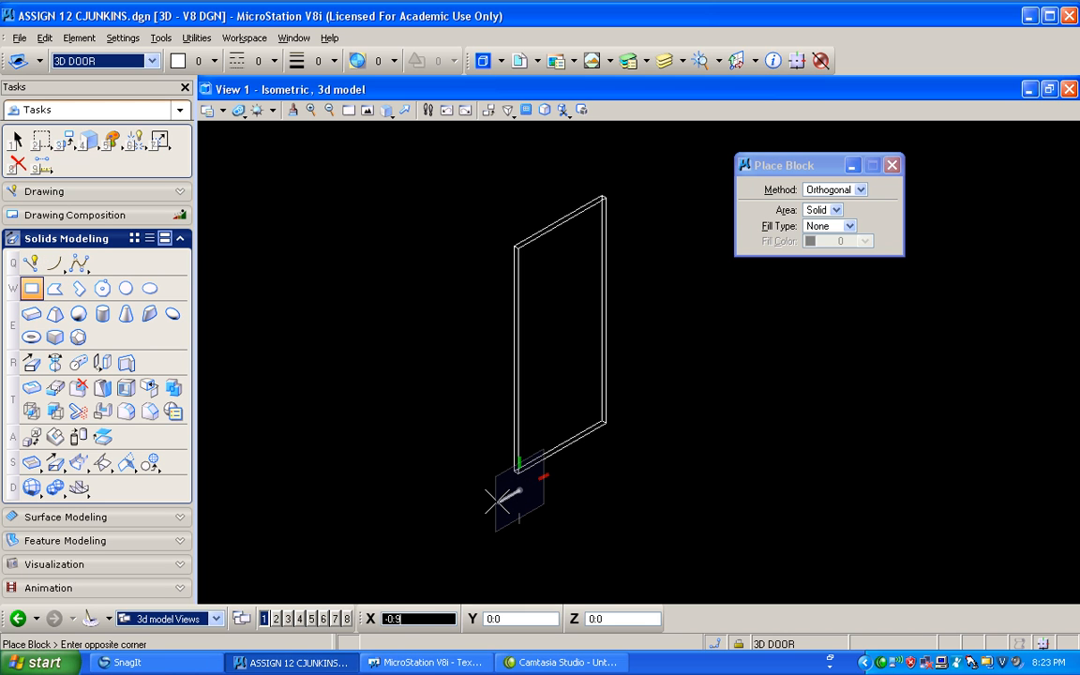
text(-0.9t)
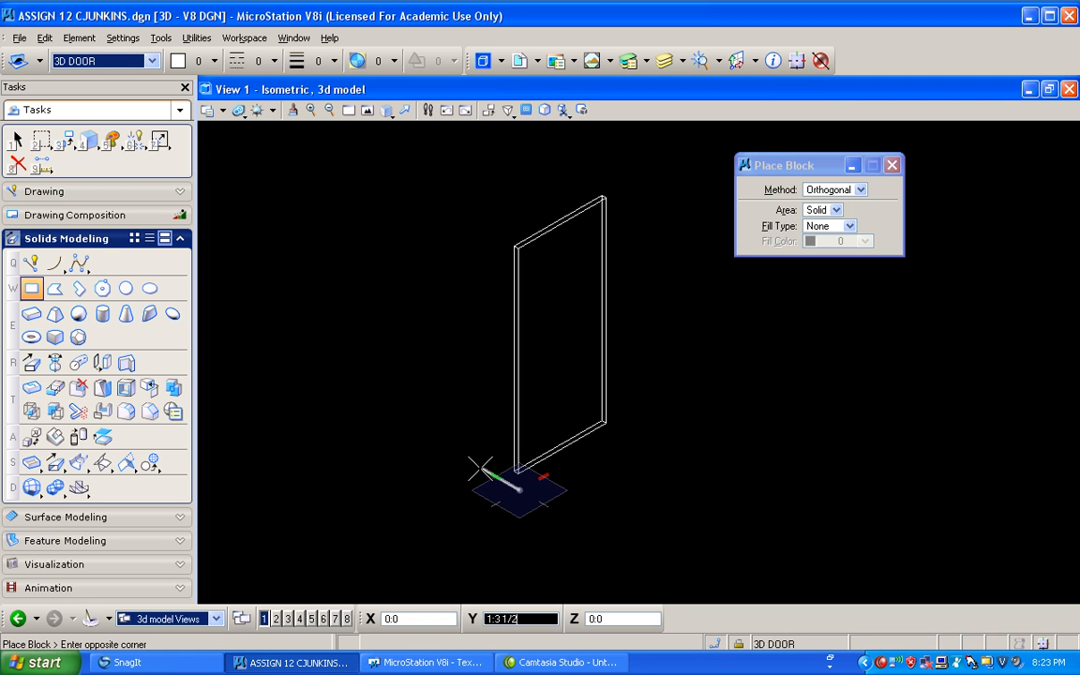
text(1)
text(4.5)
click(480, 467)
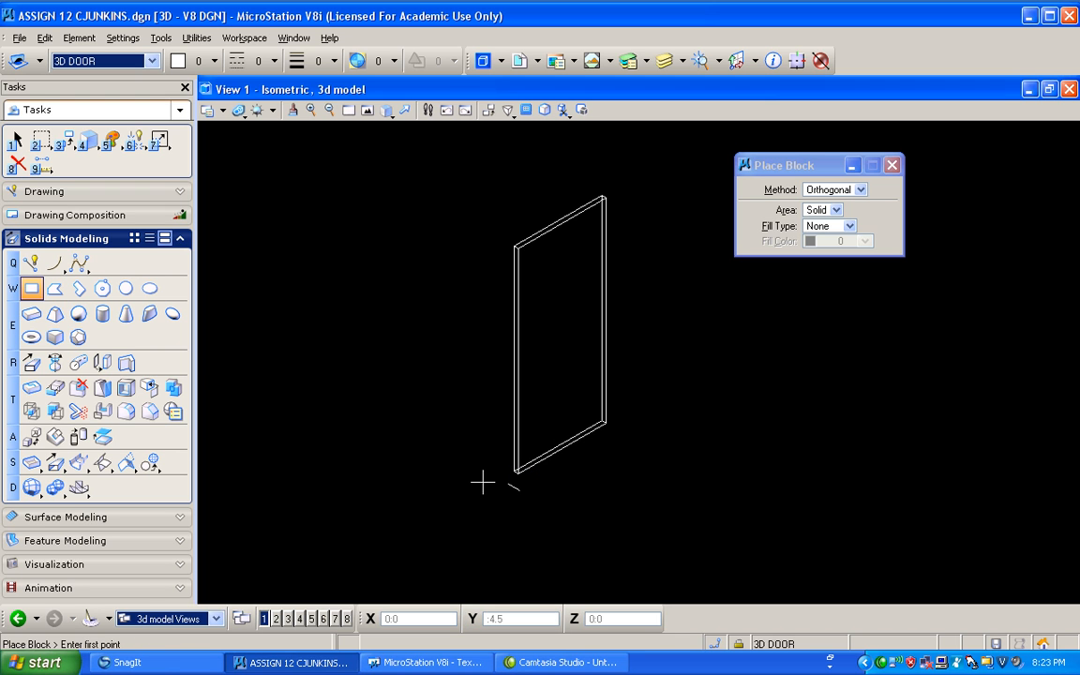
Draw an upright slab solid for the jamb beside the door, 4.5 in long, 0.75 in wide and 7 ft high
click(32, 313)
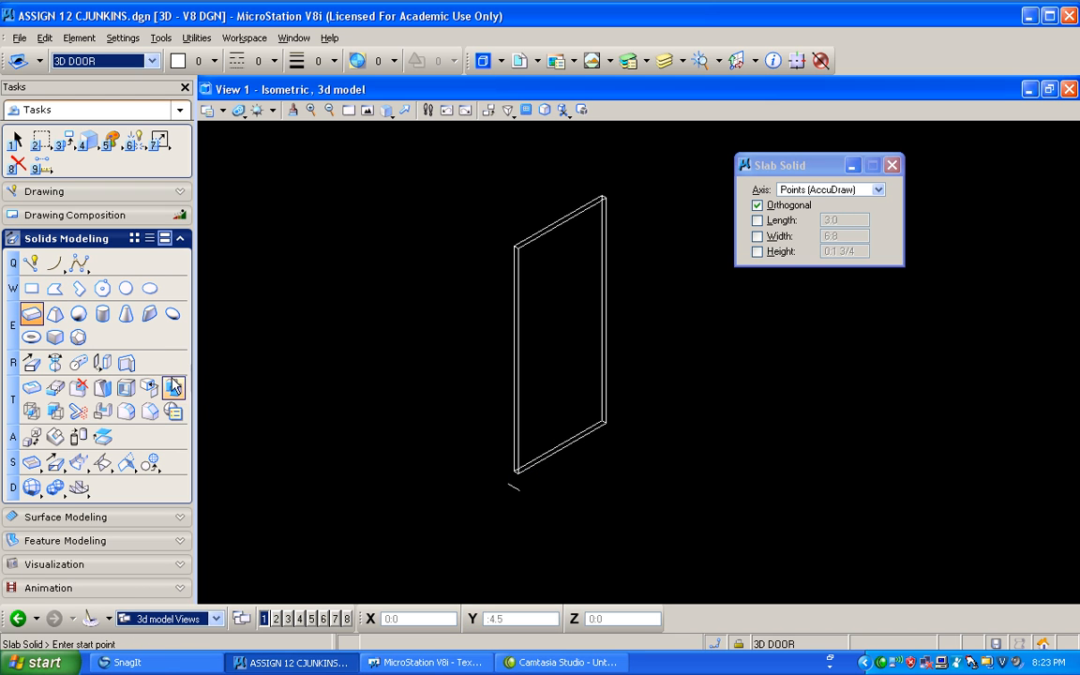
click(504, 498)
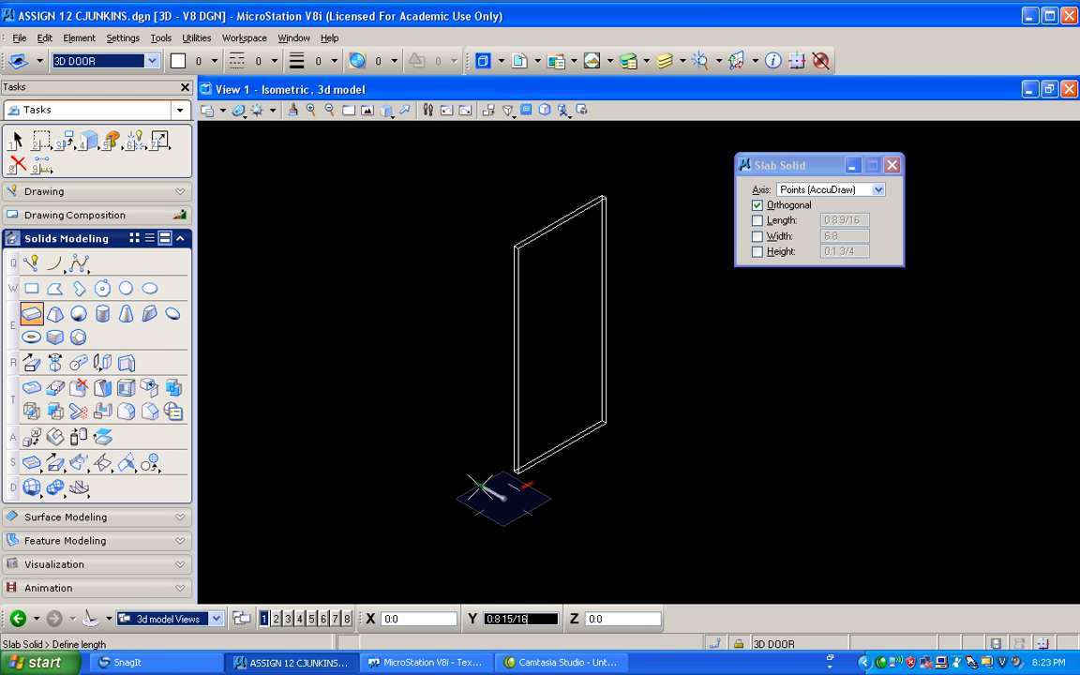
click(494, 494)
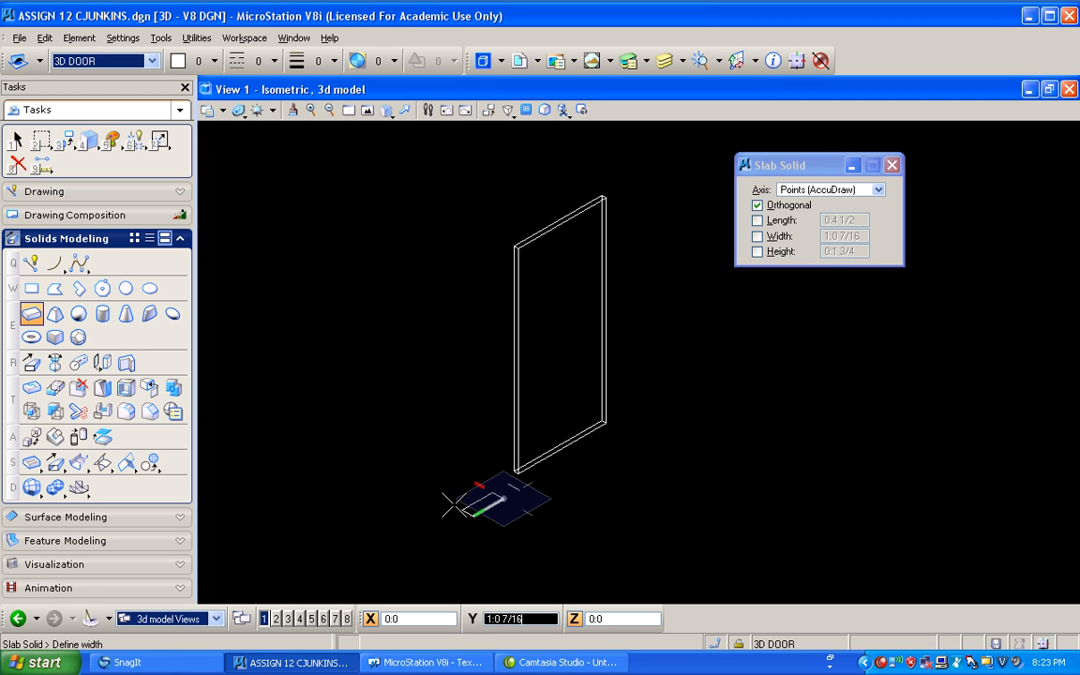
text(:.75)
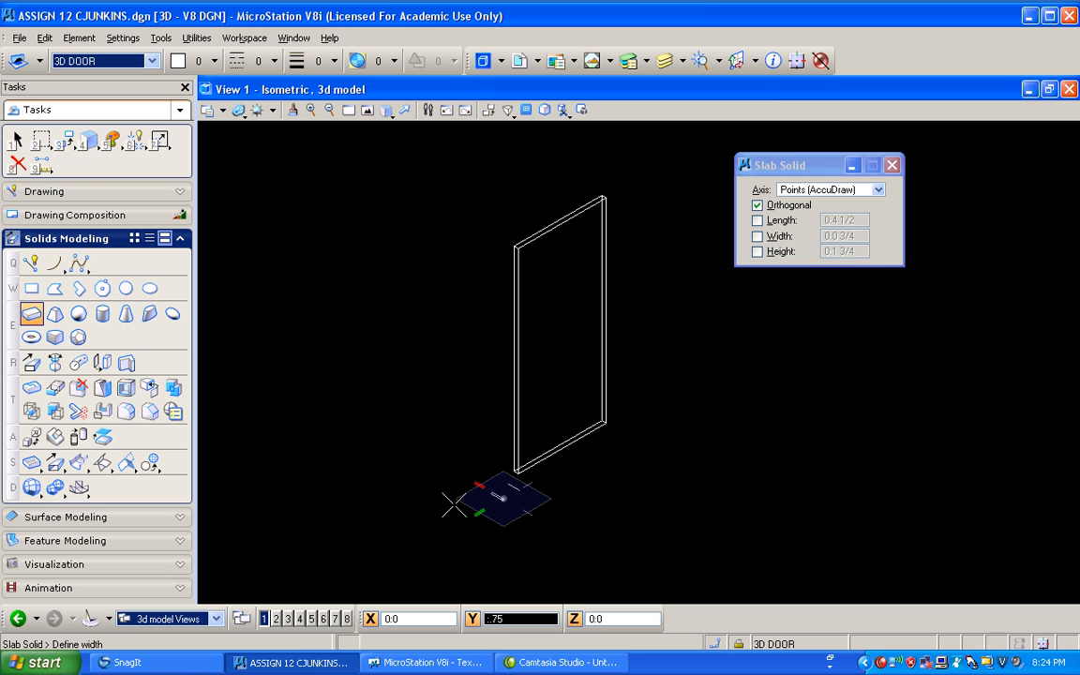
click(454, 505)
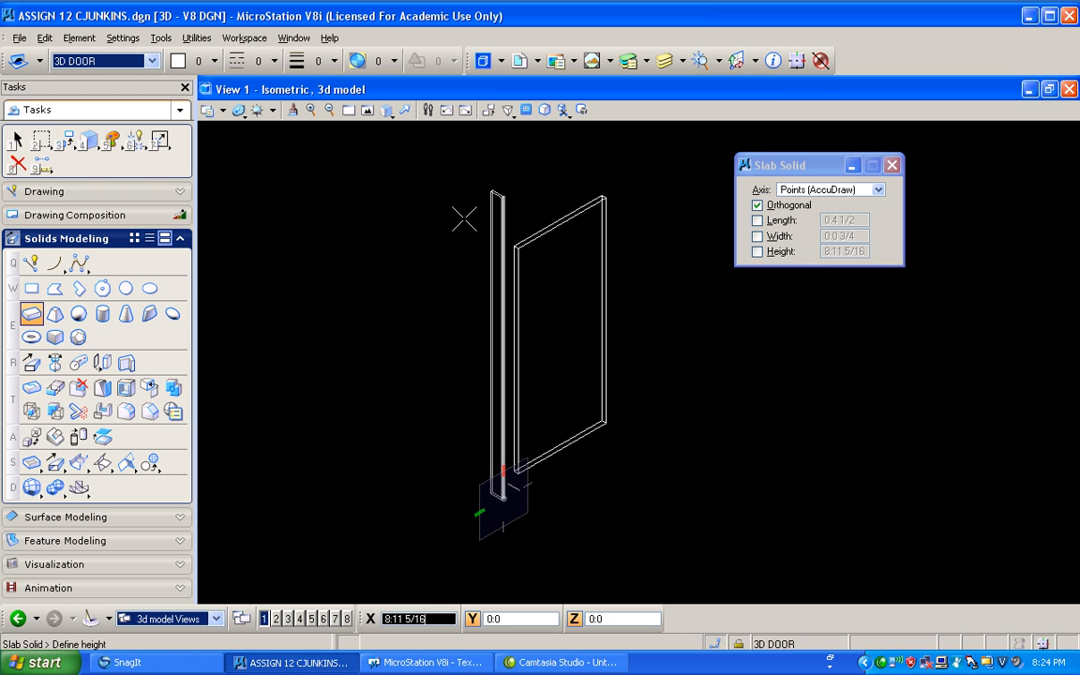
text(7)
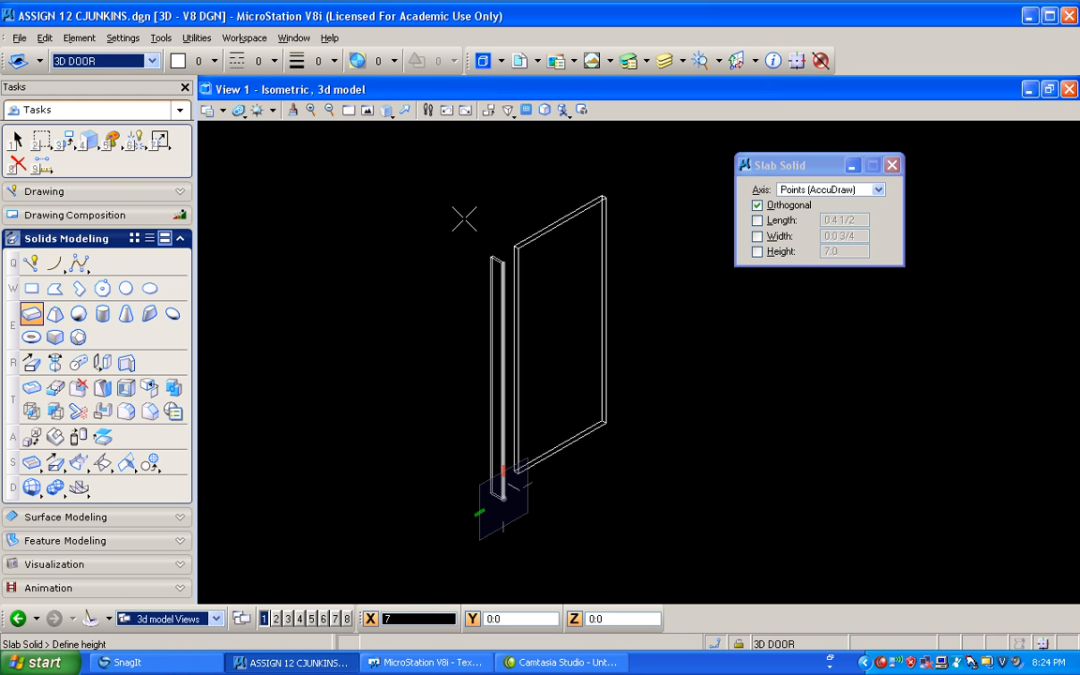
click(463, 219)
Delete the stray flat block lying between the jamb and the door slab
scroll(502, 497, up, 3)
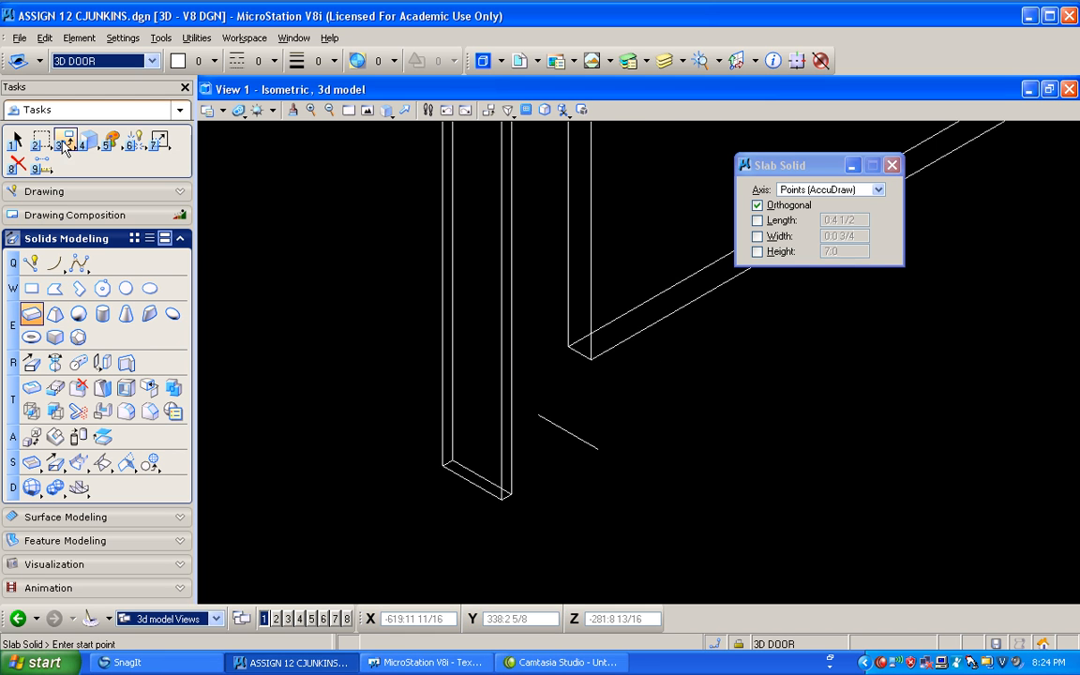
click(18, 163)
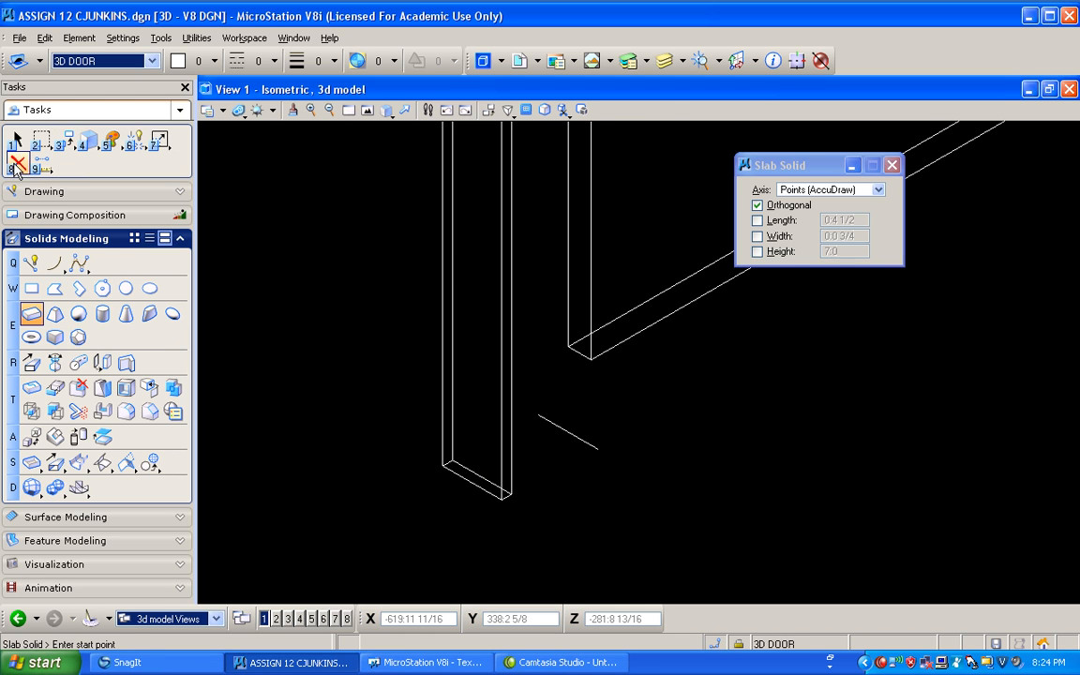
click(591, 447)
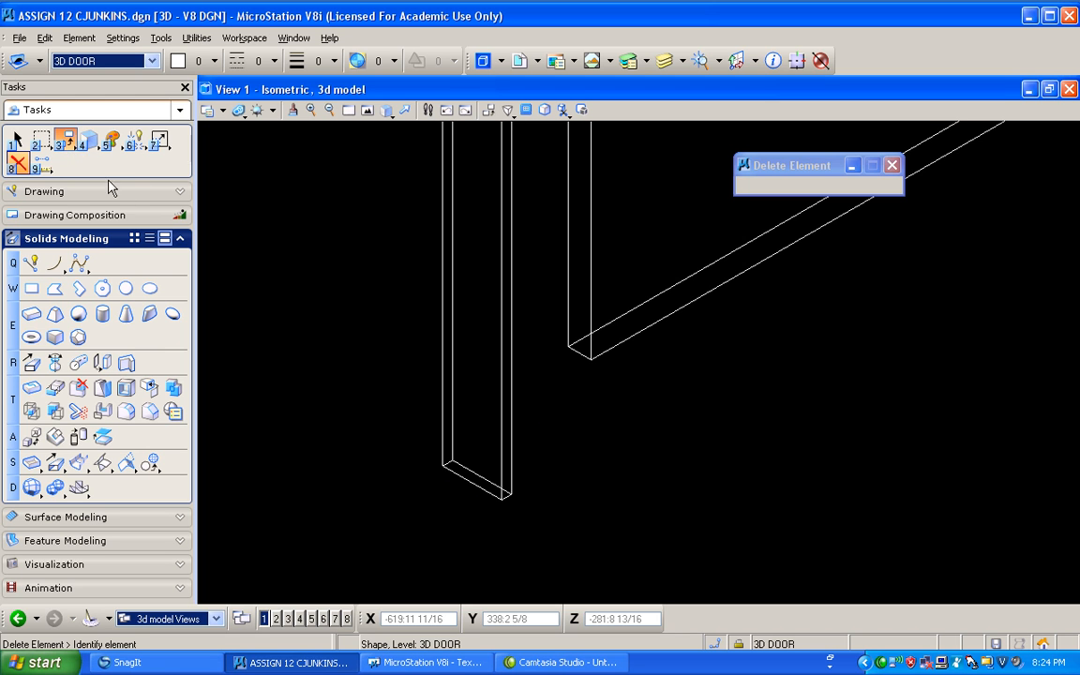
Move the jamb by its door-side front bottom corner onto the door slab's near bottom corner, and switch to the top view
click(66, 141)
click(101, 173)
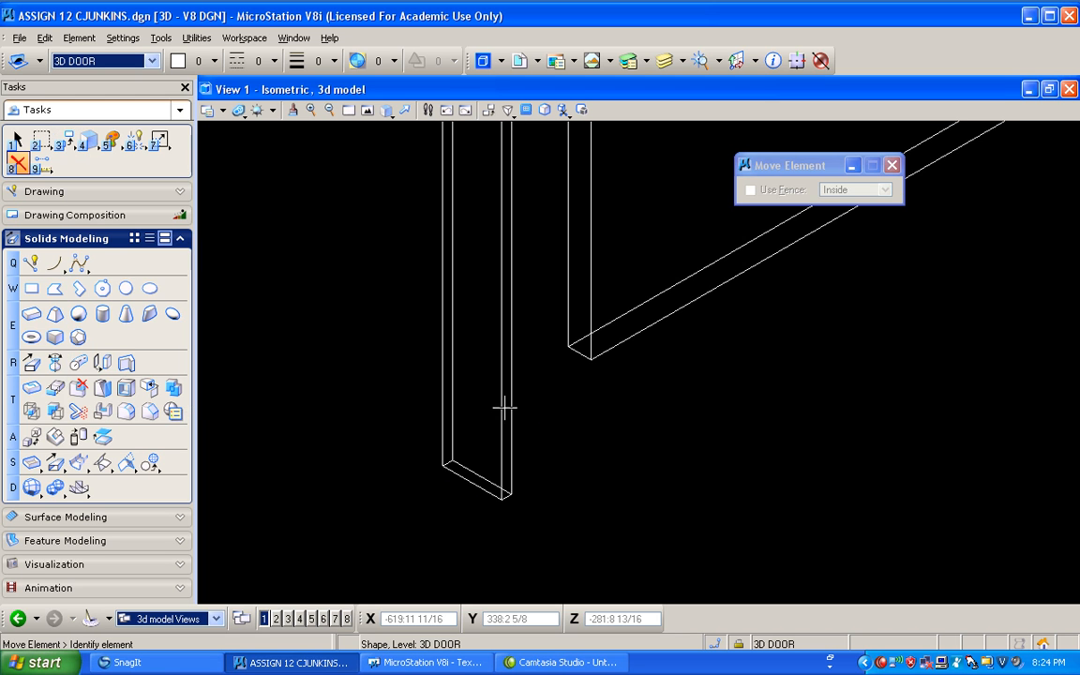
click(510, 493)
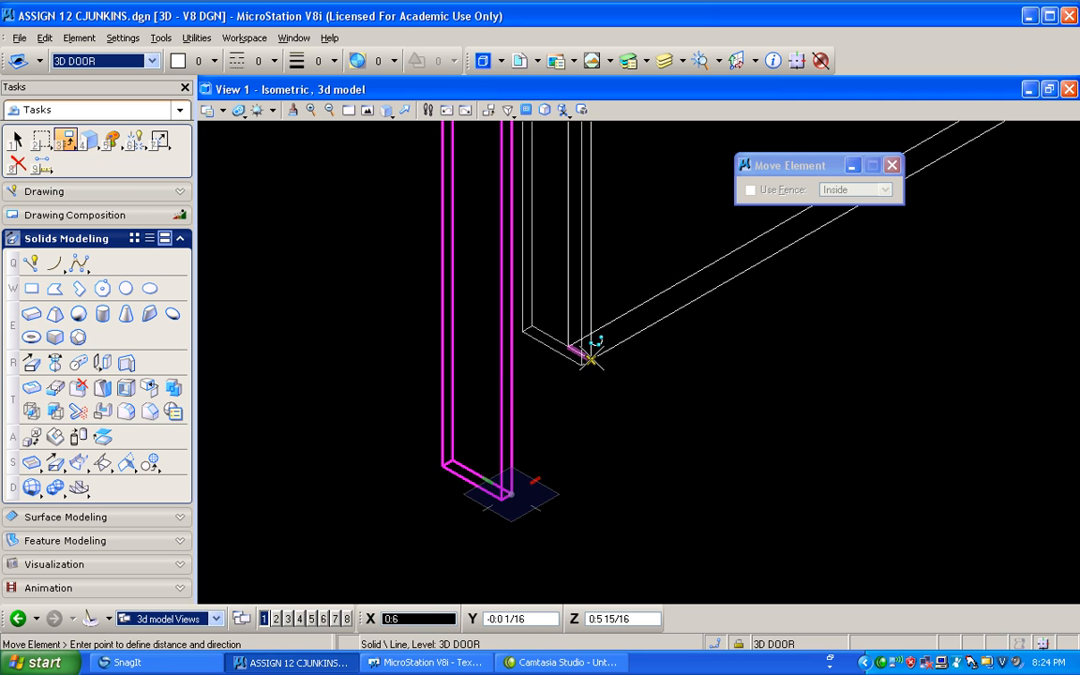
click(590, 357)
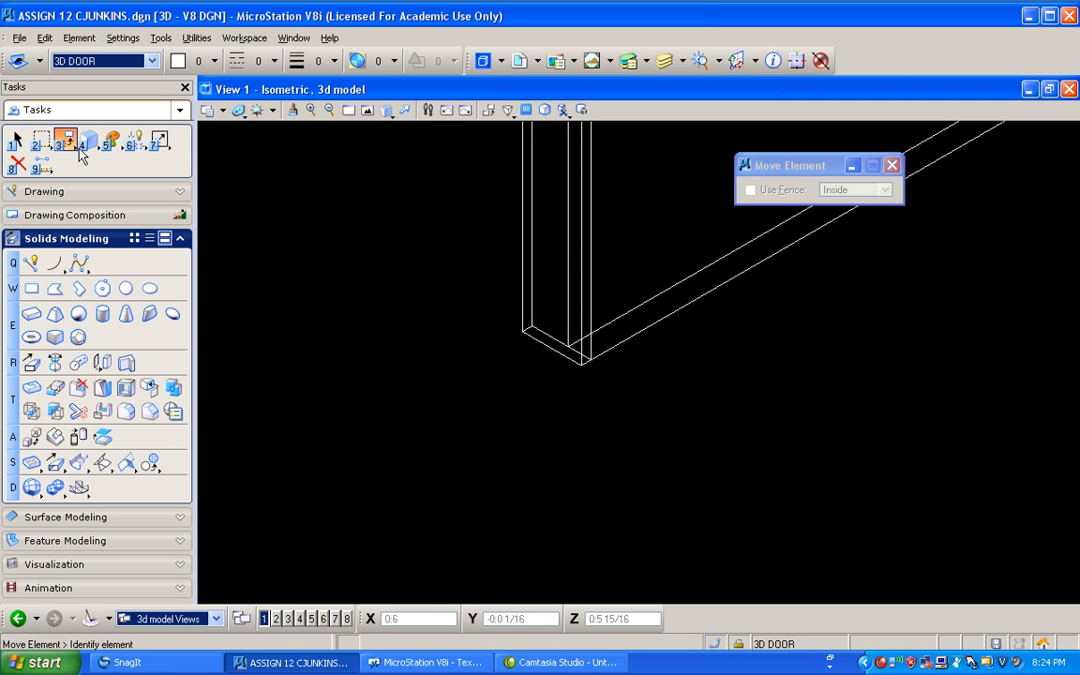
key(ctrl+z)
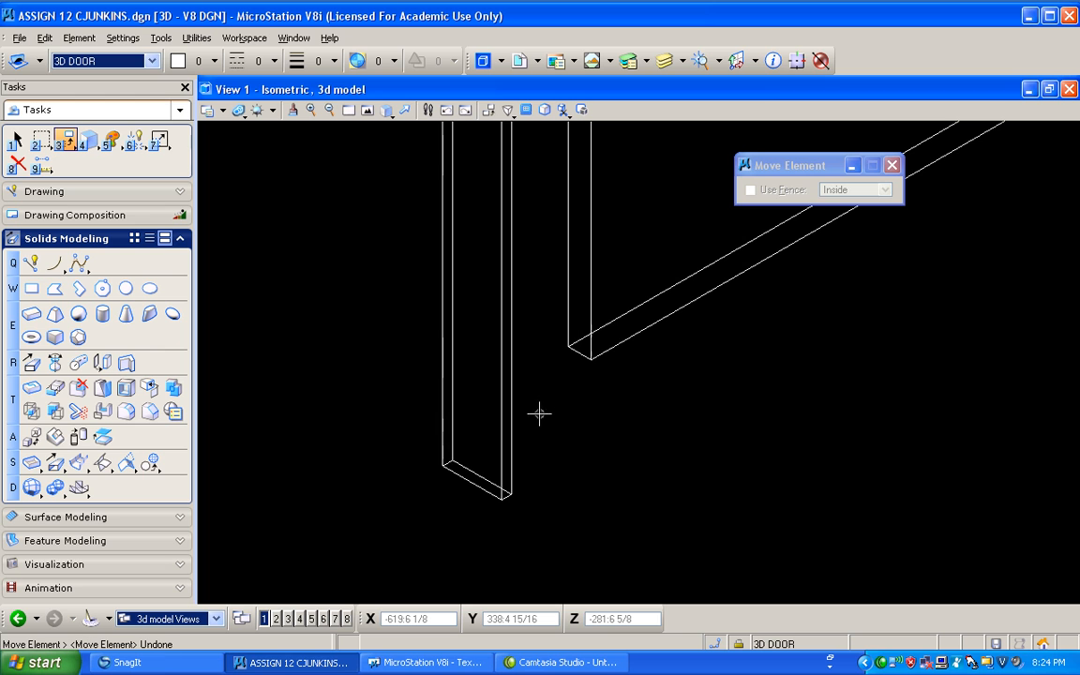
click(509, 494)
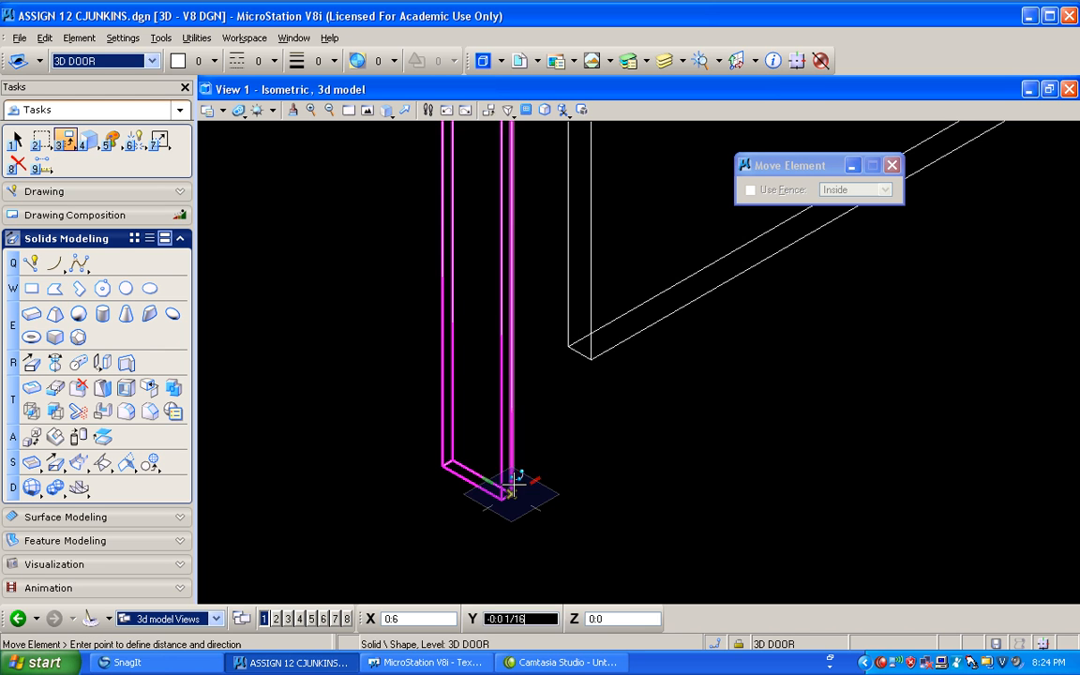
click(589, 359)
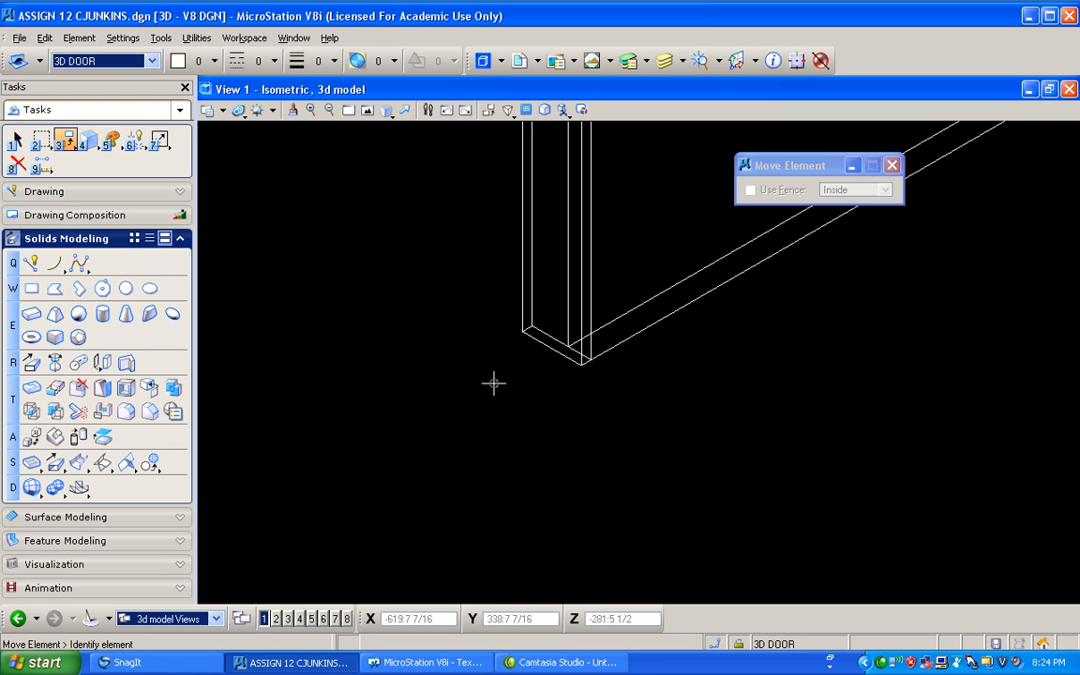
click(386, 111)
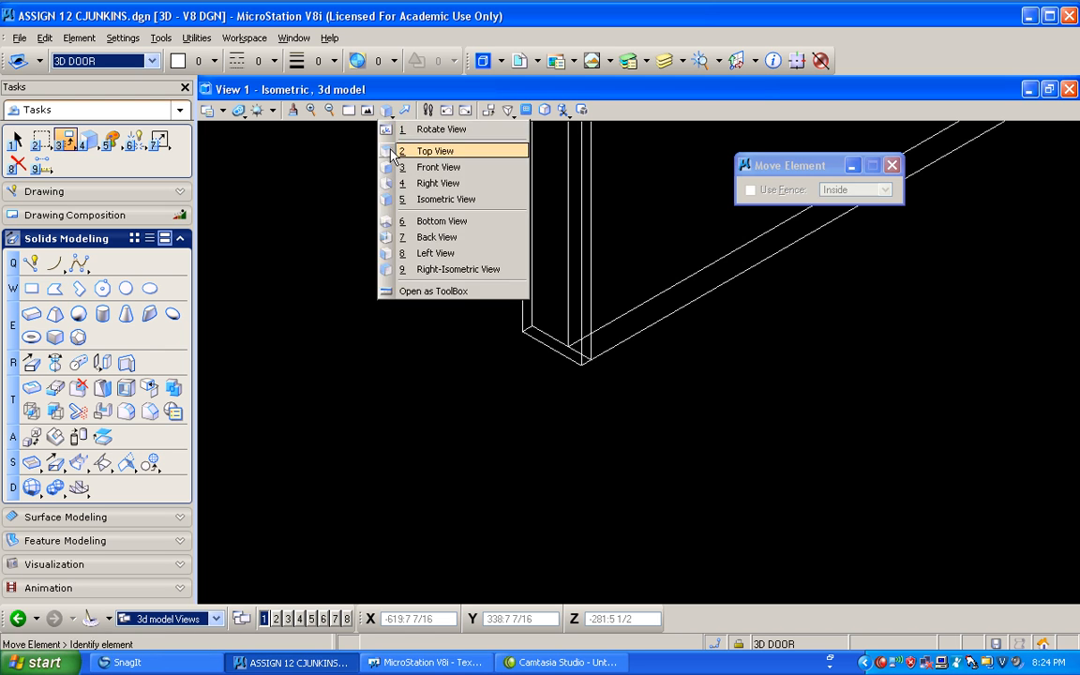
click(431, 151)
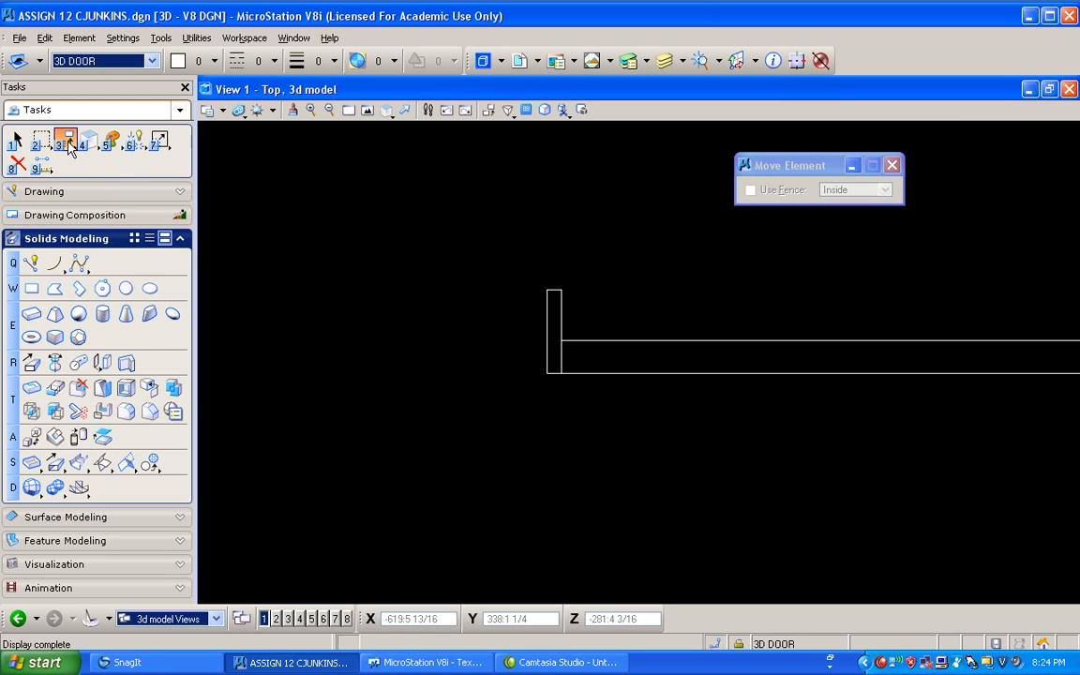
Try moving the jamb 0.5 in toward the front, past the door face, and undo the move
click(75, 153)
click(117, 174)
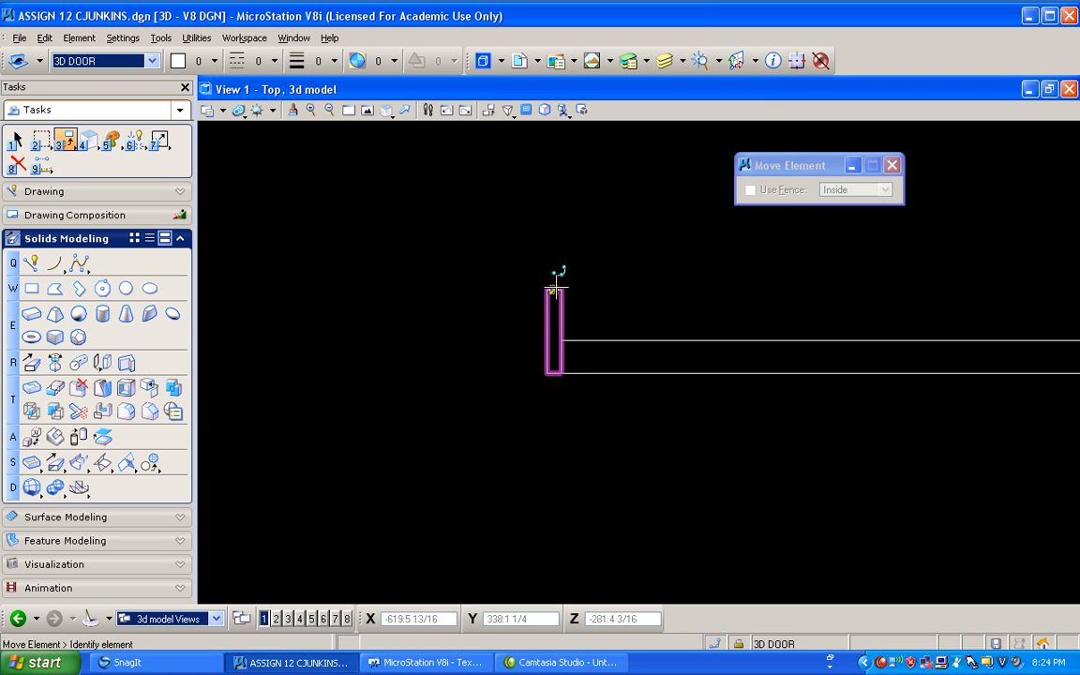
click(555, 288)
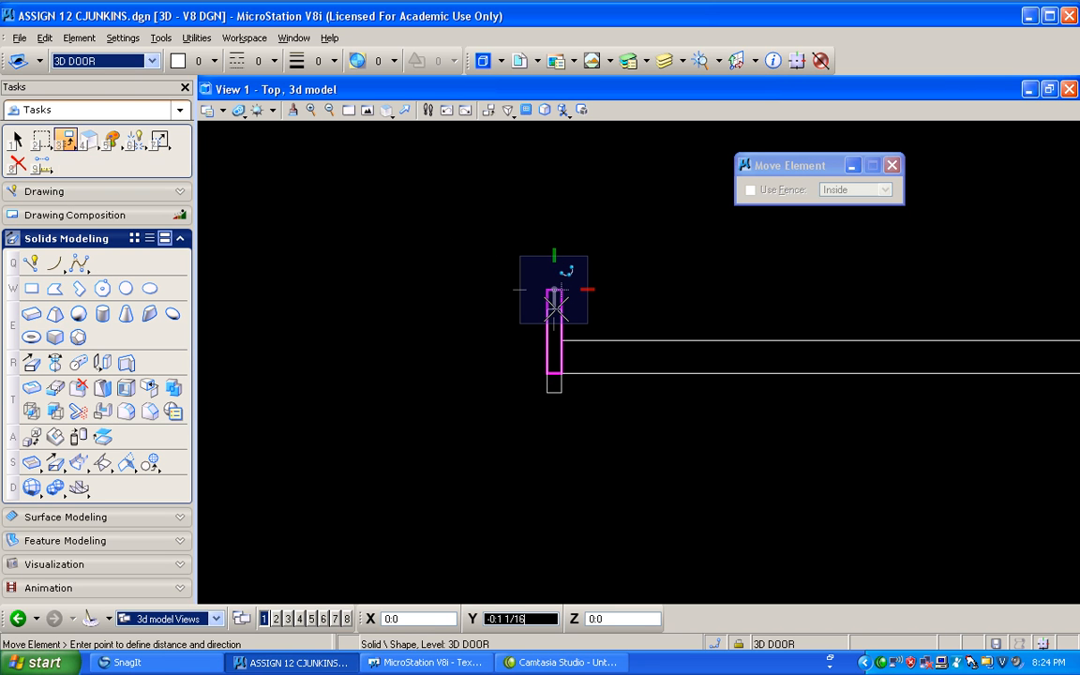
text(:.)
text(5)
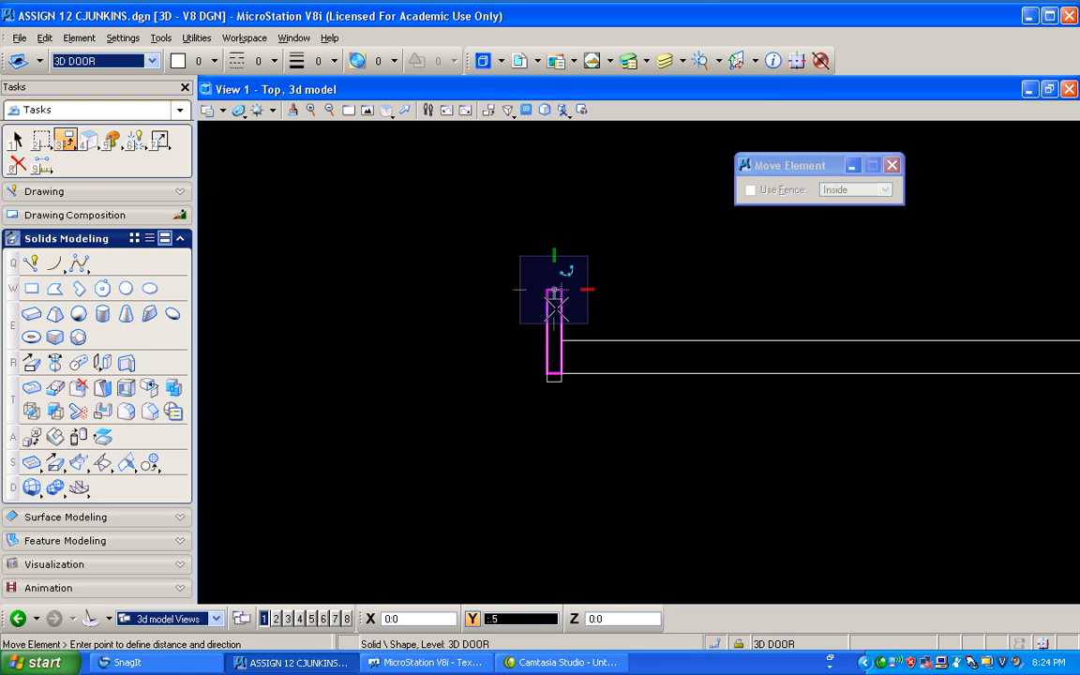
click(557, 309)
right_click(557, 309)
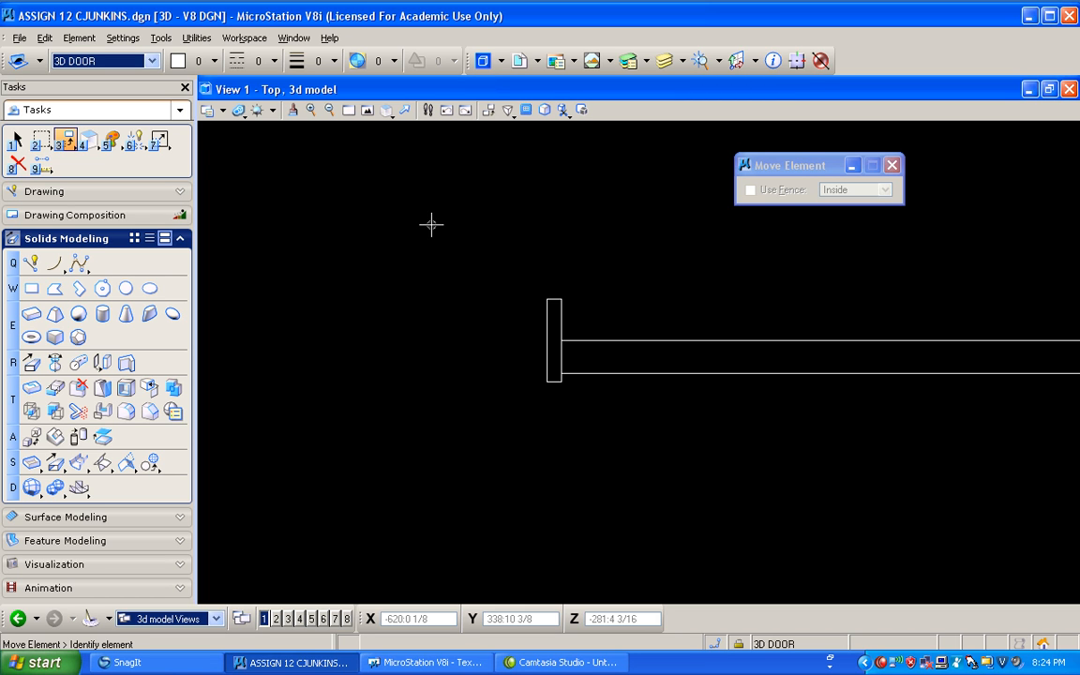
key(ctrl+z)
Move the jamb 1/8 in straight away from the end of the door slab to leave a gap
scroll(555, 332, up, 5)
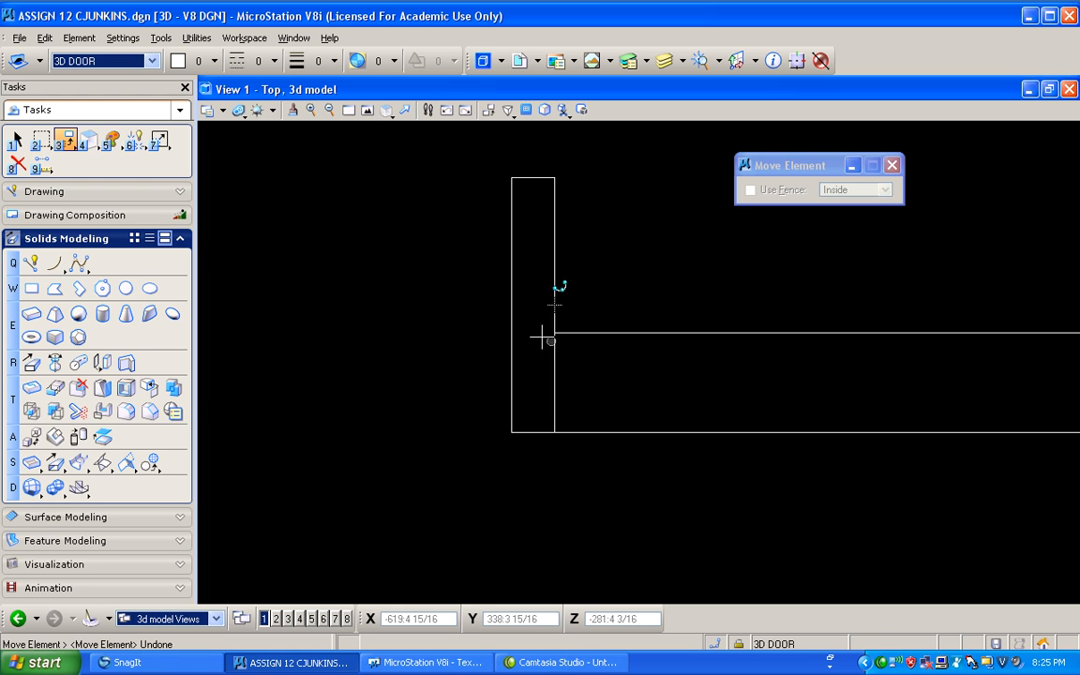
click(70, 145)
click(122, 173)
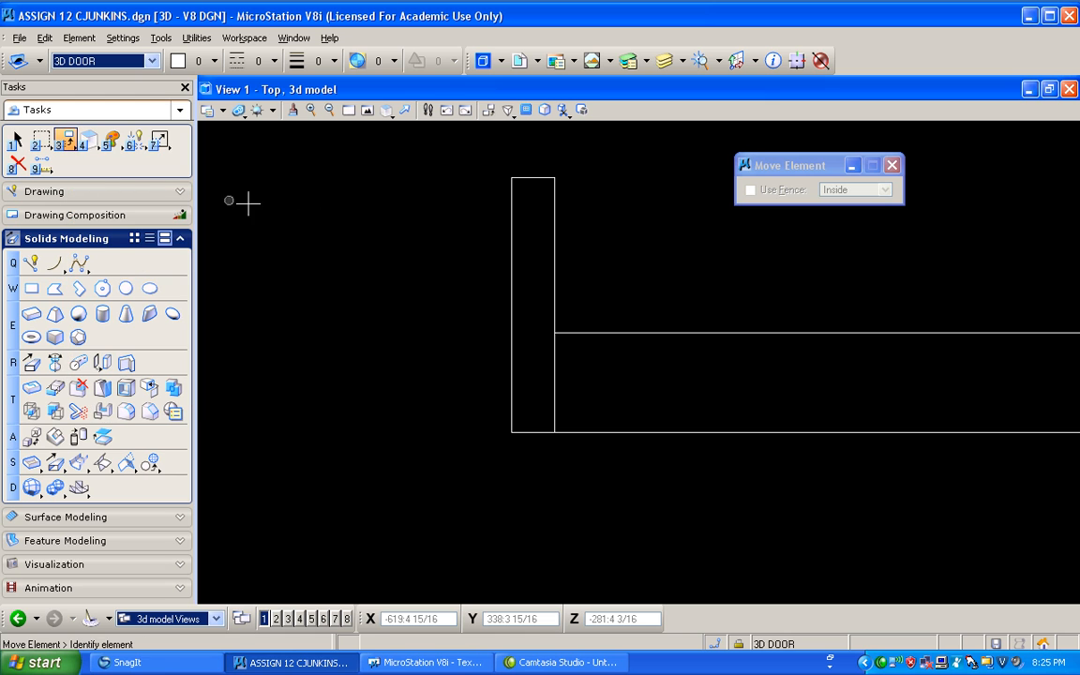
click(511, 274)
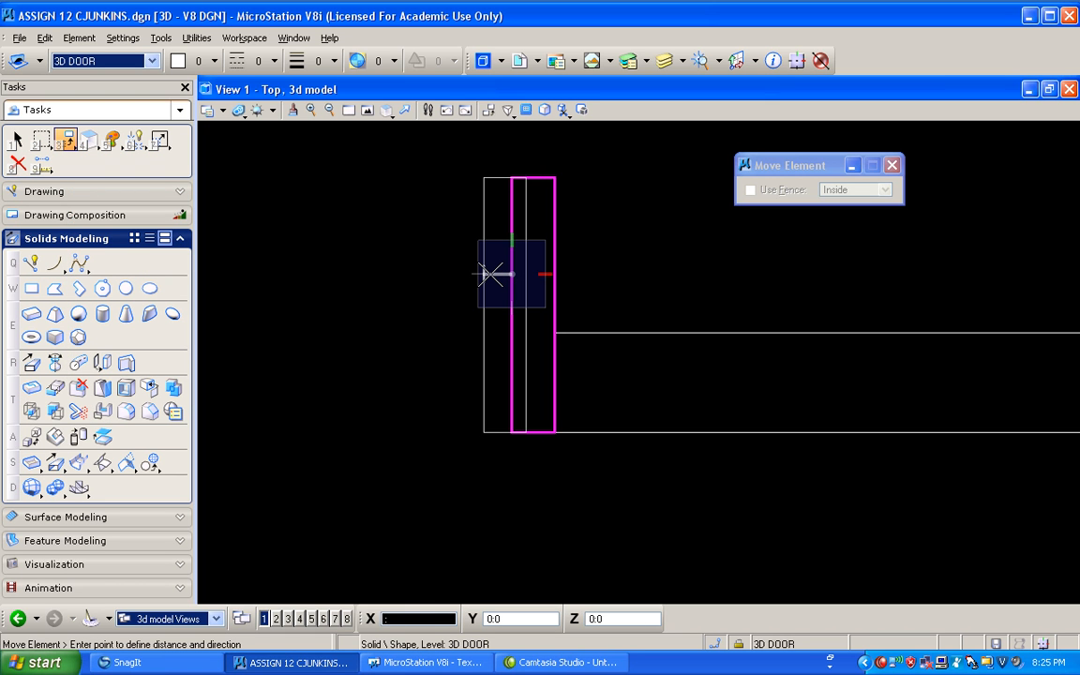
text(1)
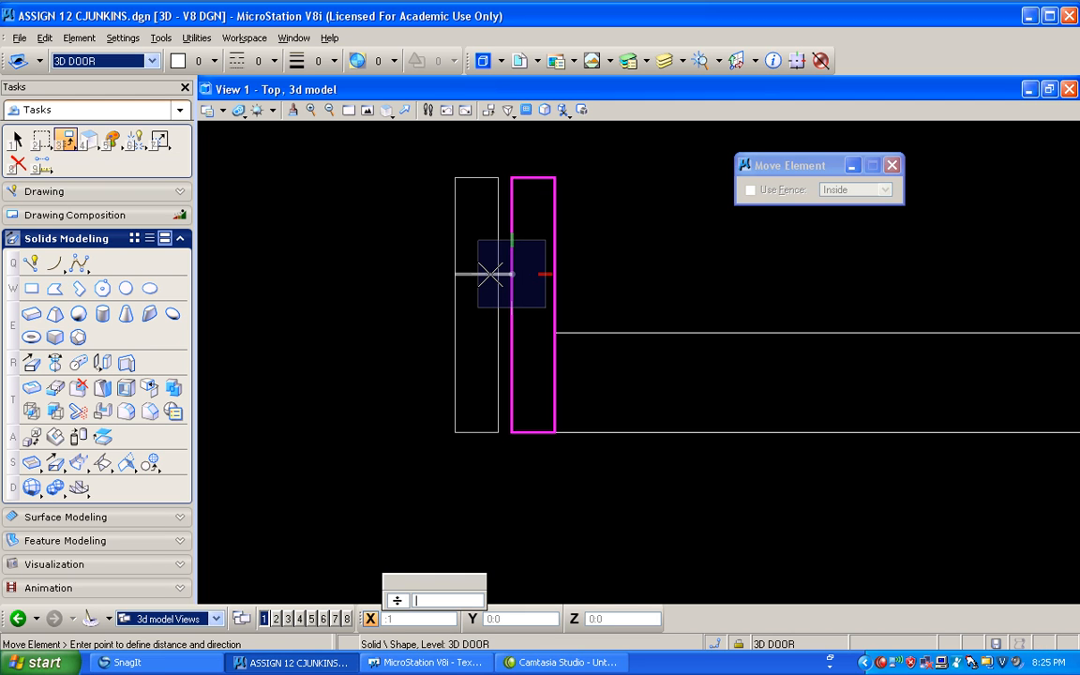
text(/8)
key(Return)
click(489, 274)
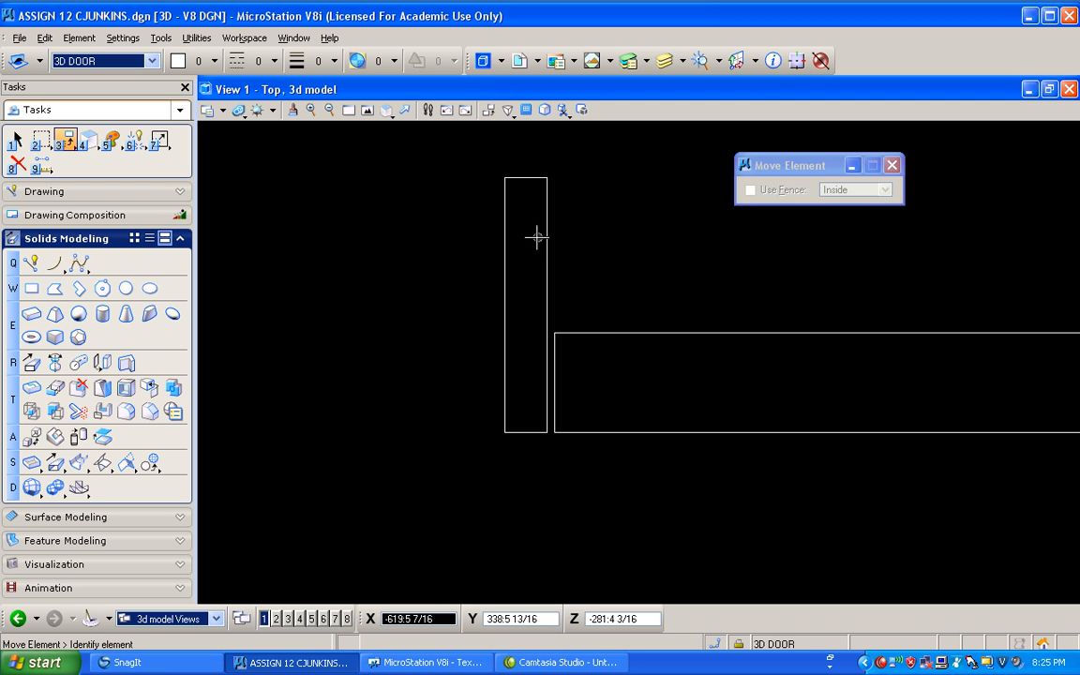
In the isometric view, draw a door-stop slab solid 1/2 in by 1 1/2 in by 7 ft from the jamb's back bottom corner on its door side
click(386, 111)
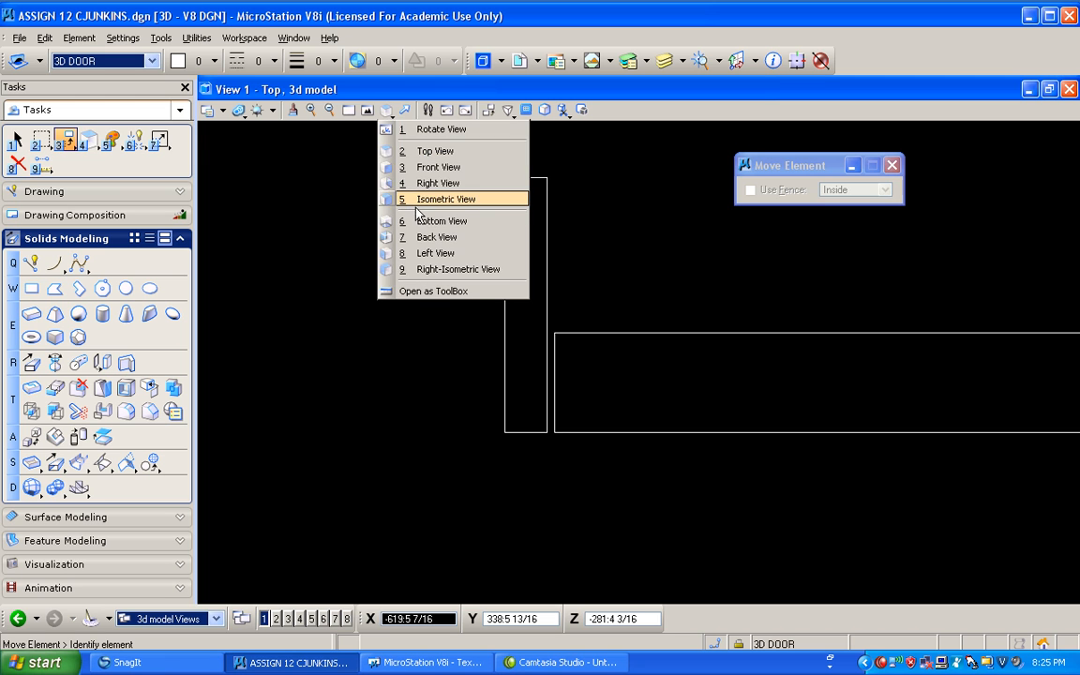
click(419, 198)
click(419, 211)
scroll(459, 384, down, 4)
scroll(470, 550, up, 5)
scroll(555, 436, up, 2)
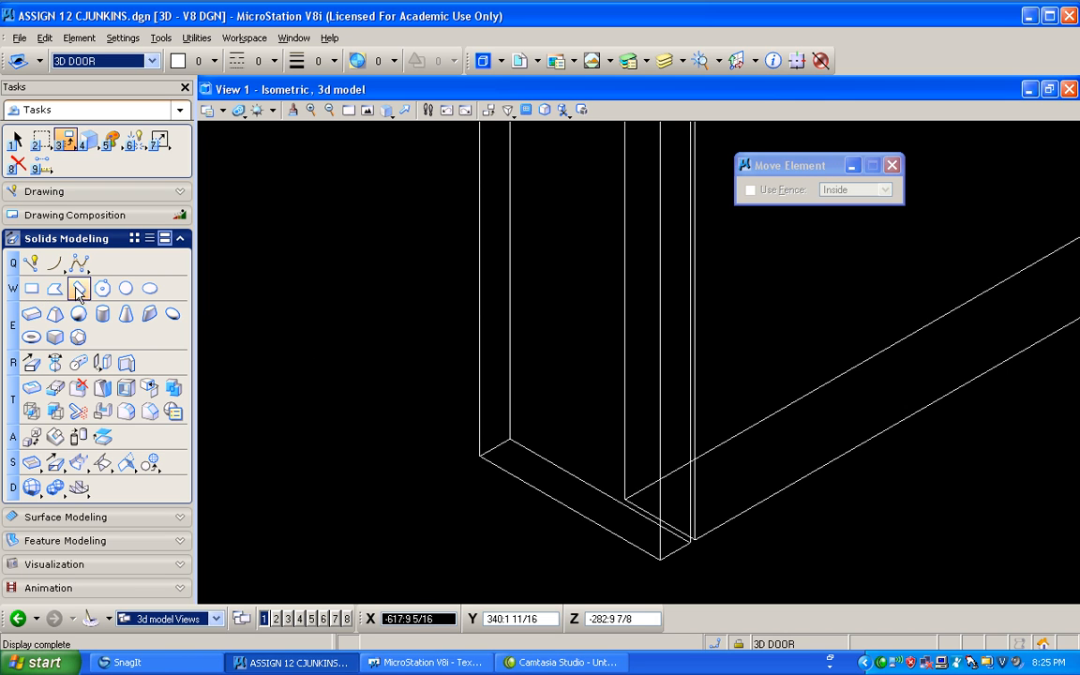
click(32, 315)
click(511, 438)
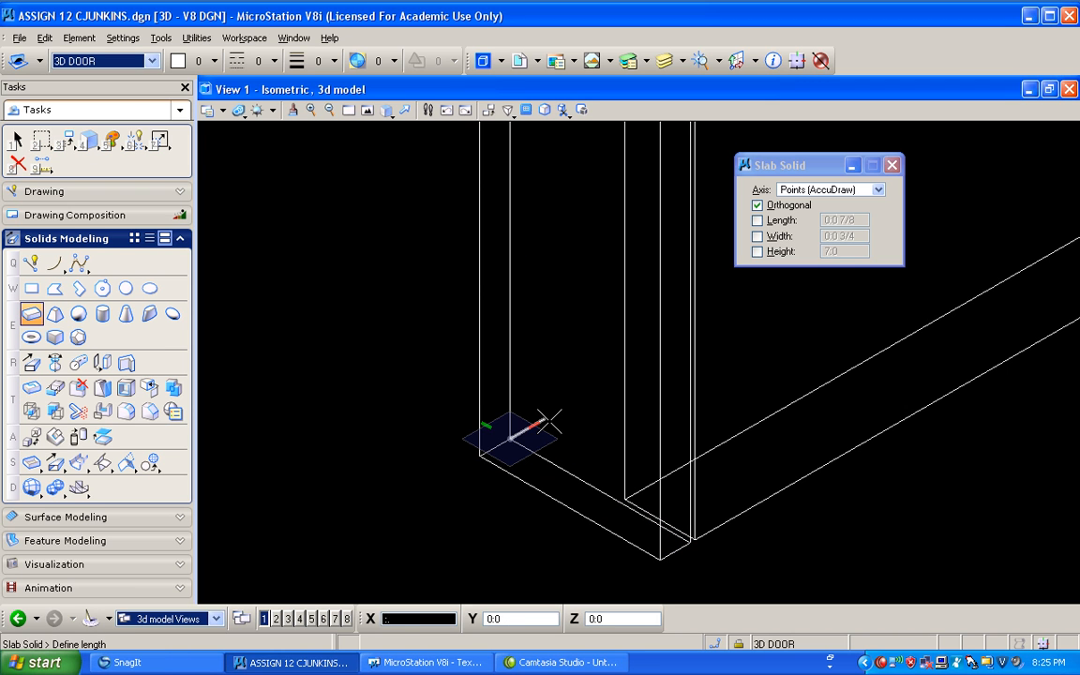
click(551, 421)
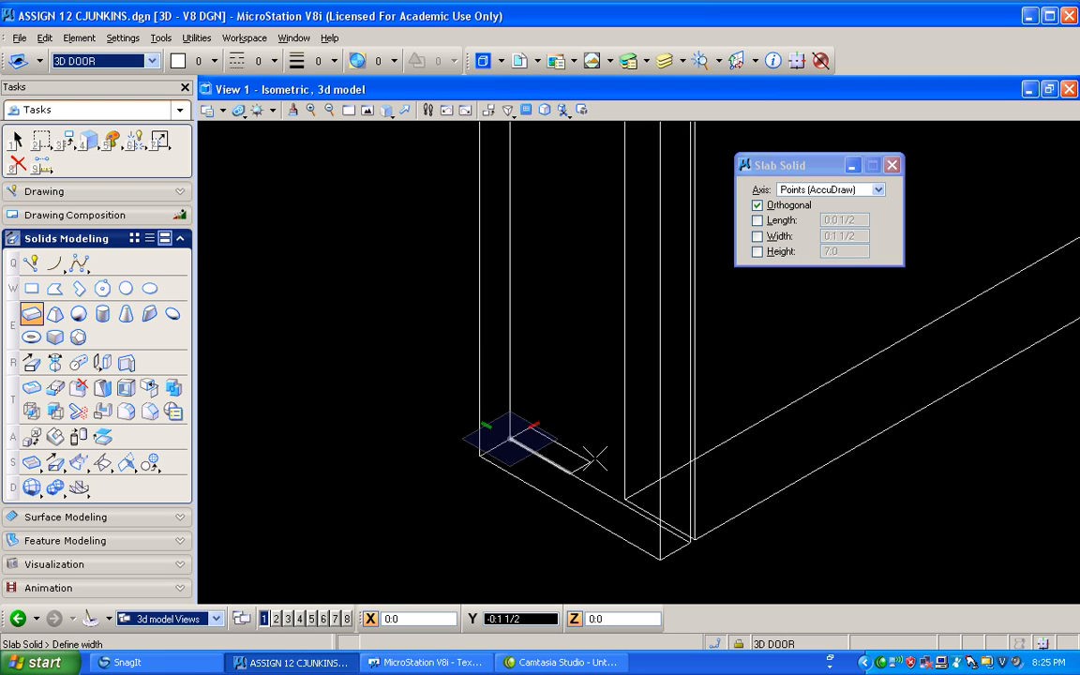
text(:1.5)
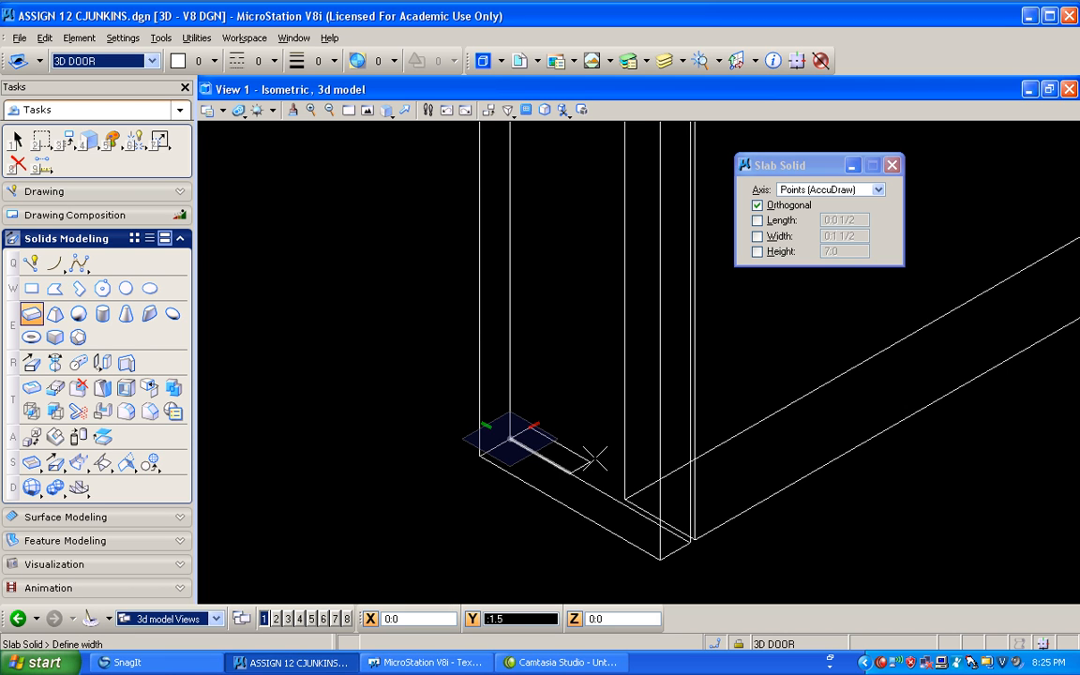
click(595, 458)
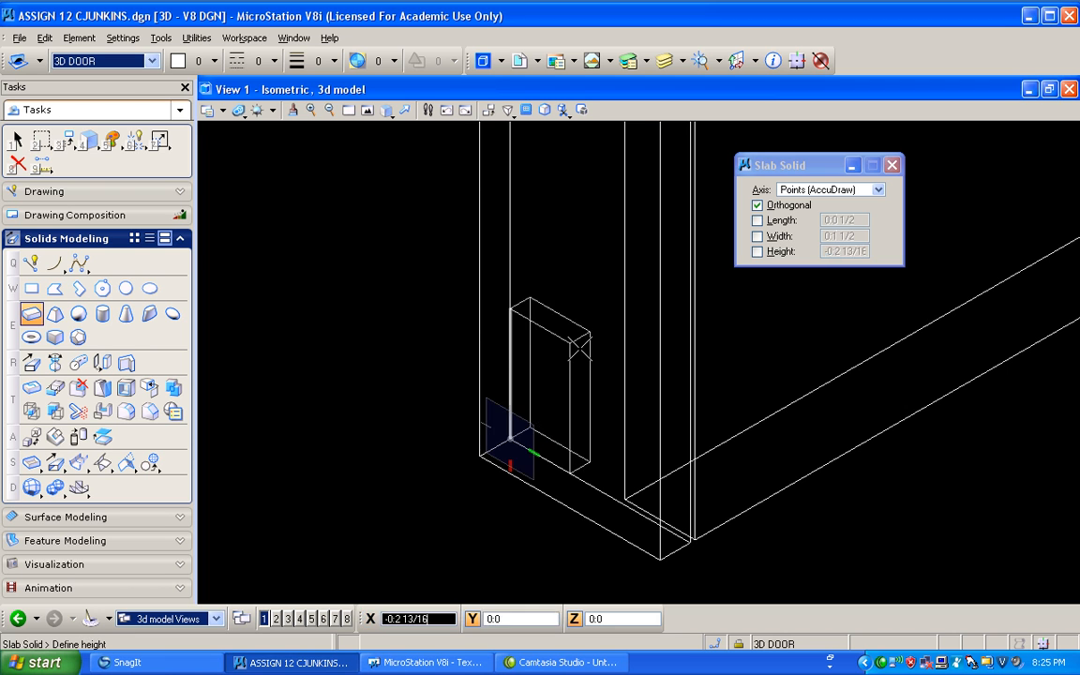
text(7)
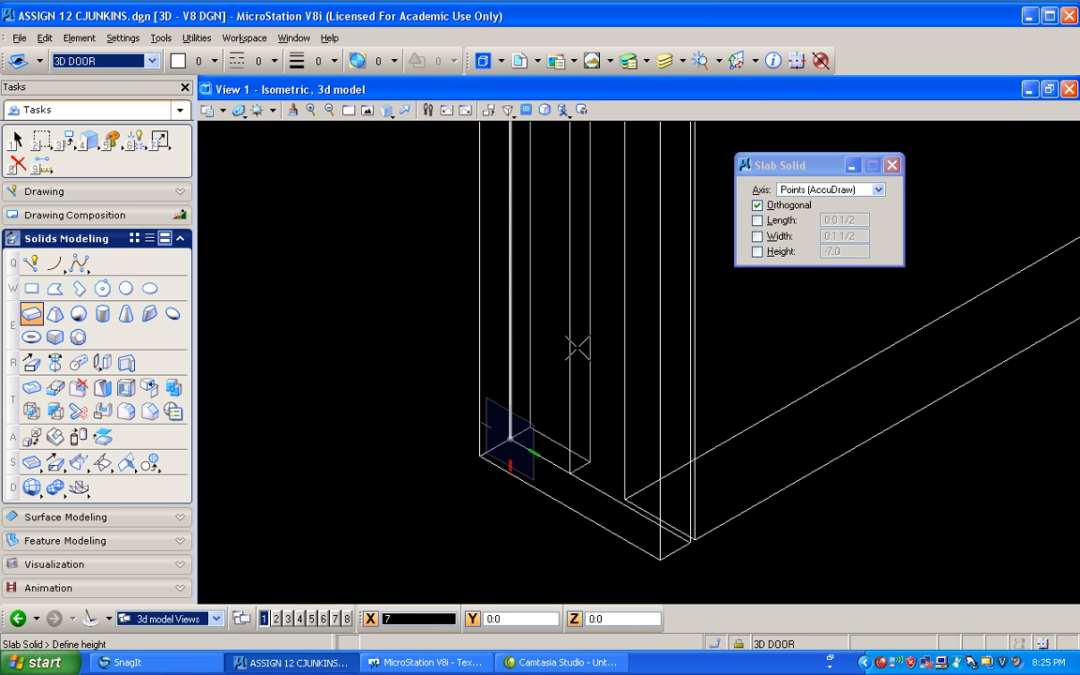
click(577, 348)
In the top view, move the door stop along the jamb toward the door, leaving a 1/8 in gap to the door's back face
click(387, 110)
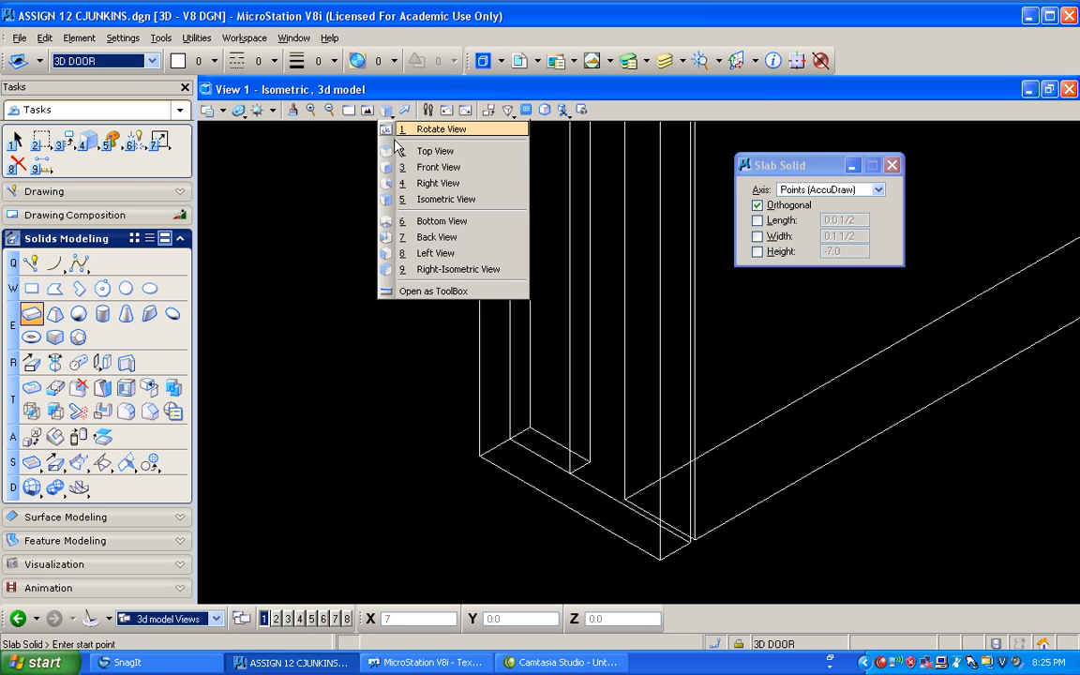
click(412, 151)
scroll(635, 325, up, 2)
click(64, 138)
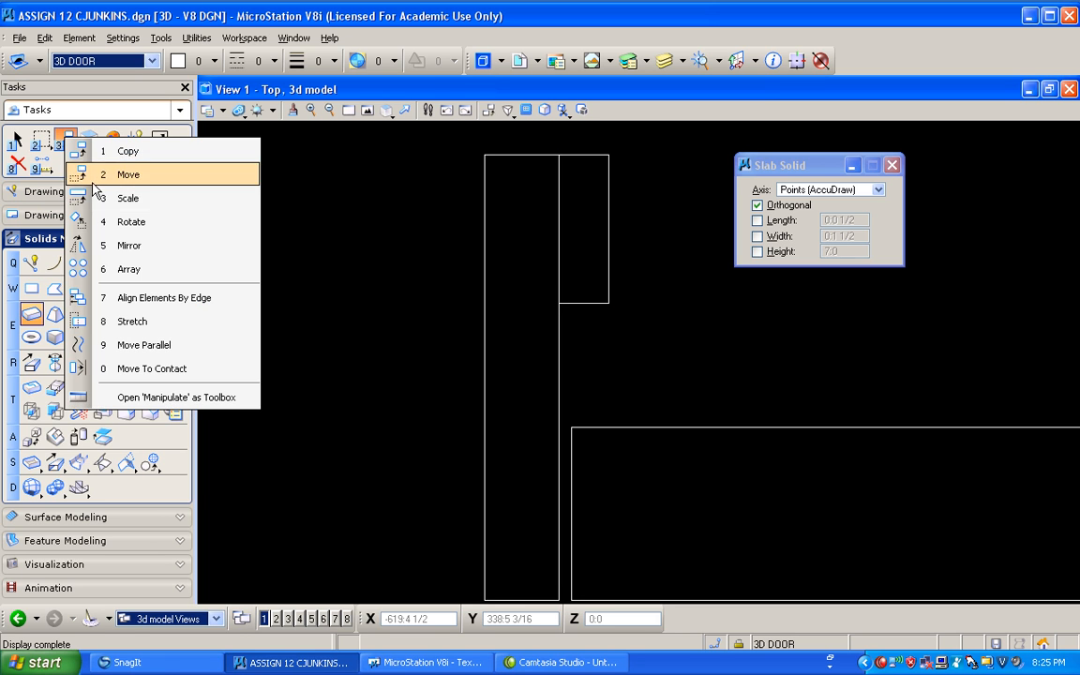
click(94, 178)
click(584, 301)
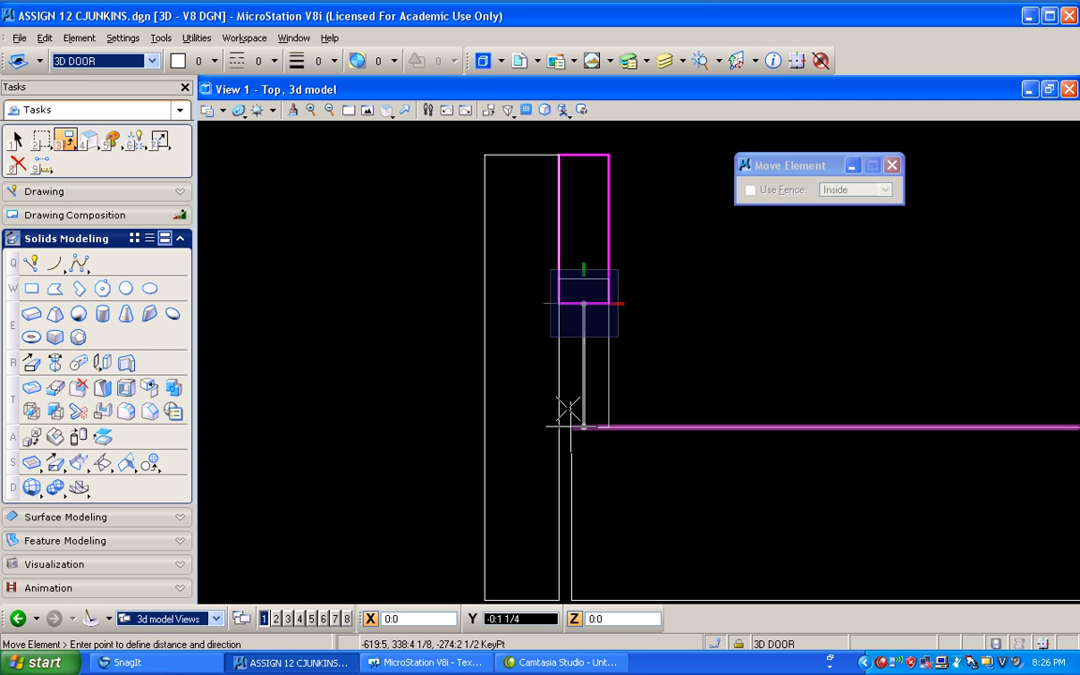
click(581, 425)
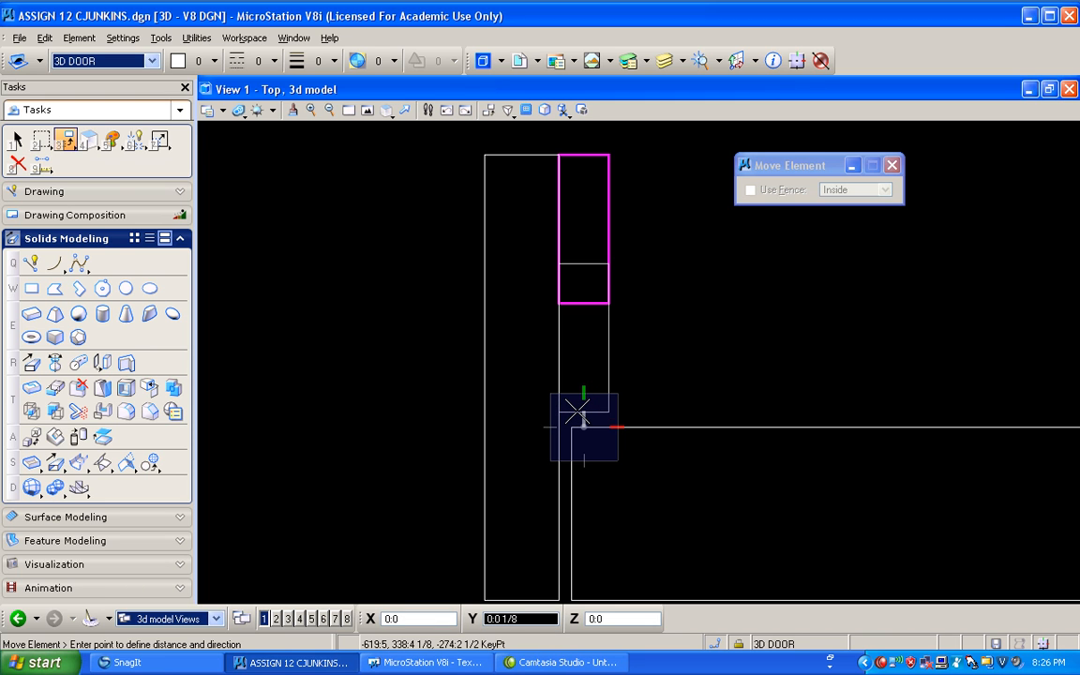
text(0:0 1/)
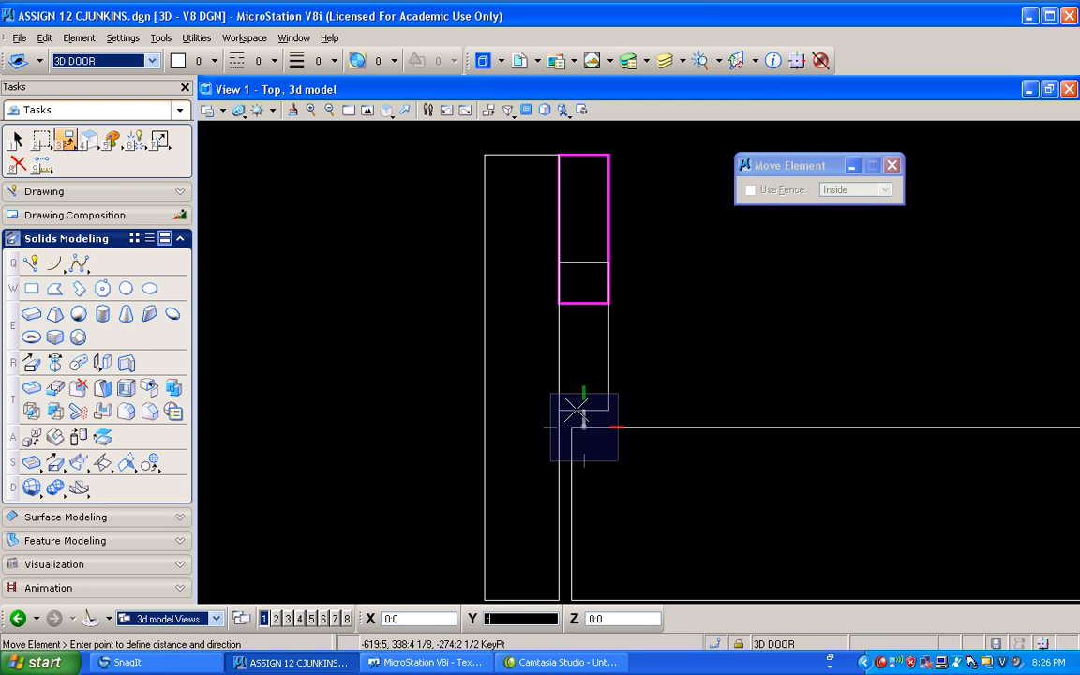
text(8)
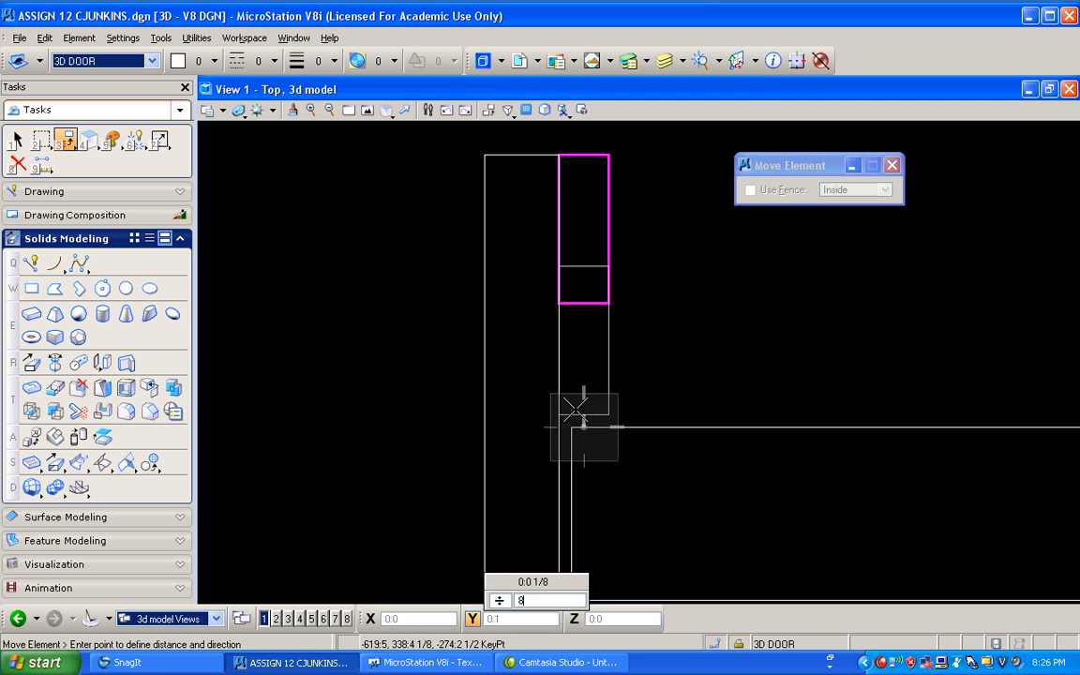
click(575, 408)
right_click(414, 330)
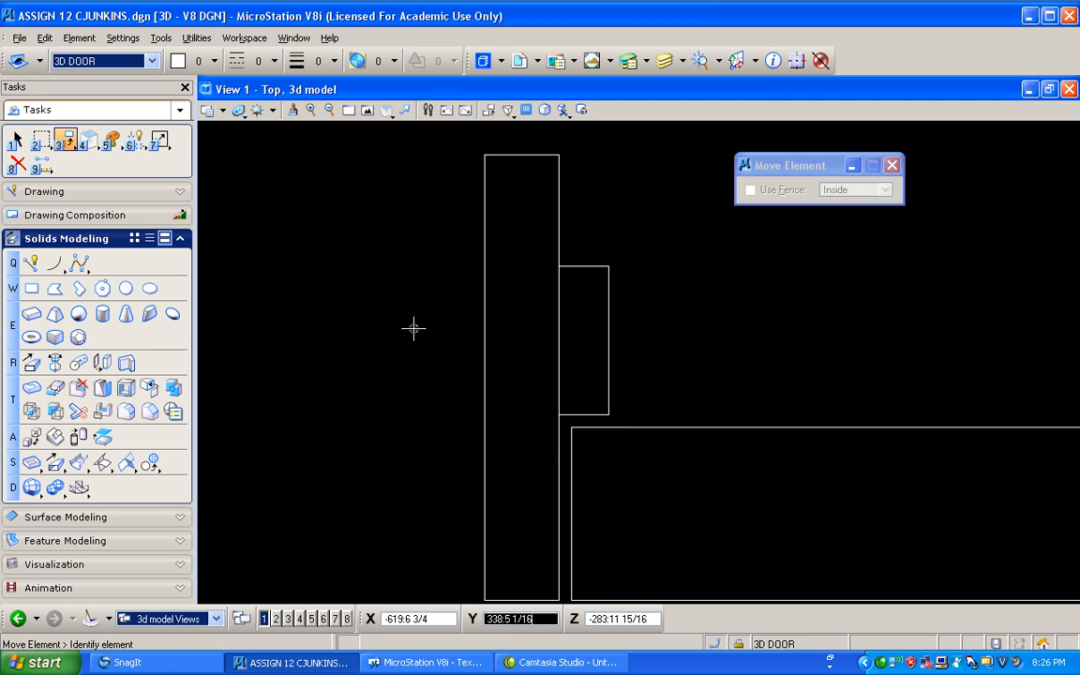
Unite the jamb and the door stop into one solid without keeping the originals, working in the isometric view
scroll(415, 312, down, 2)
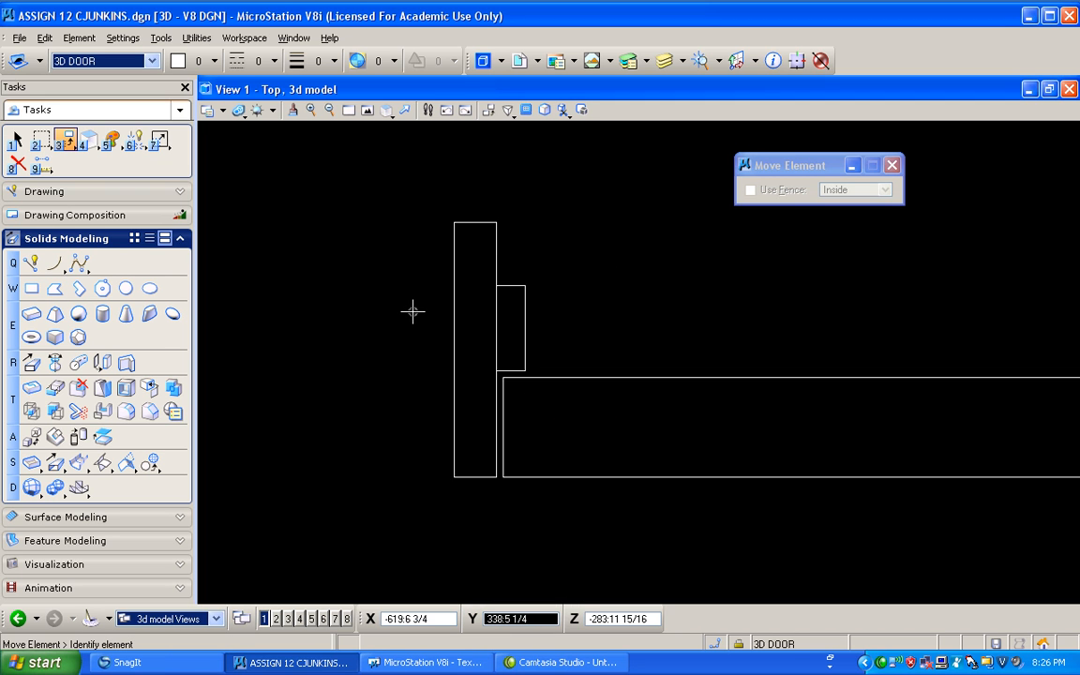
click(387, 111)
click(401, 207)
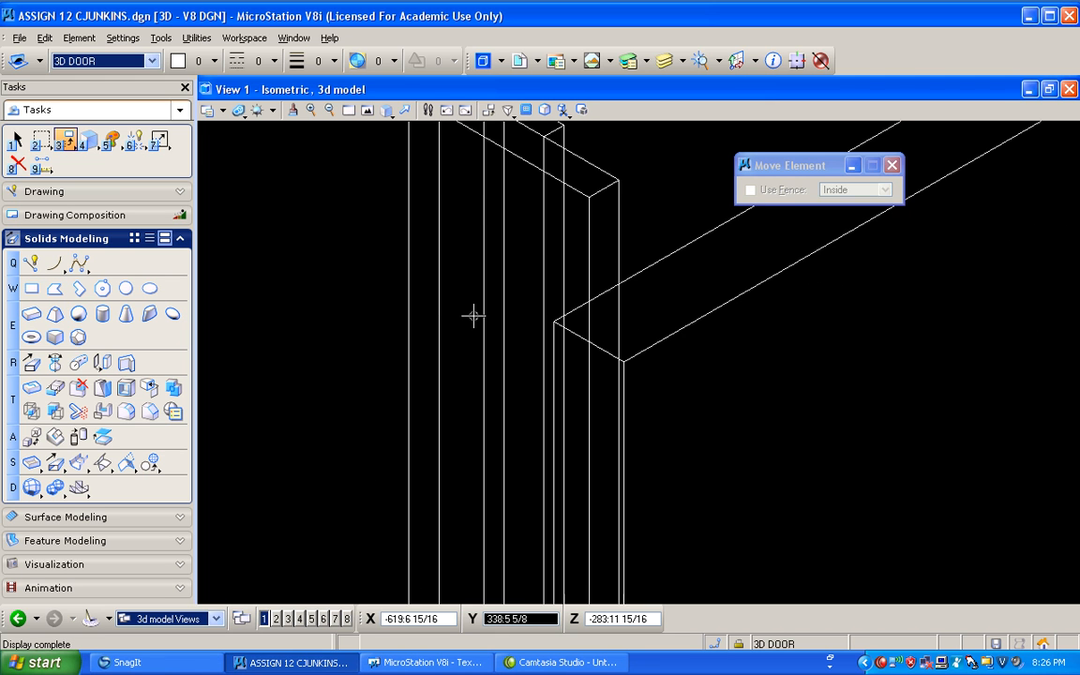
scroll(472, 313, up, 3)
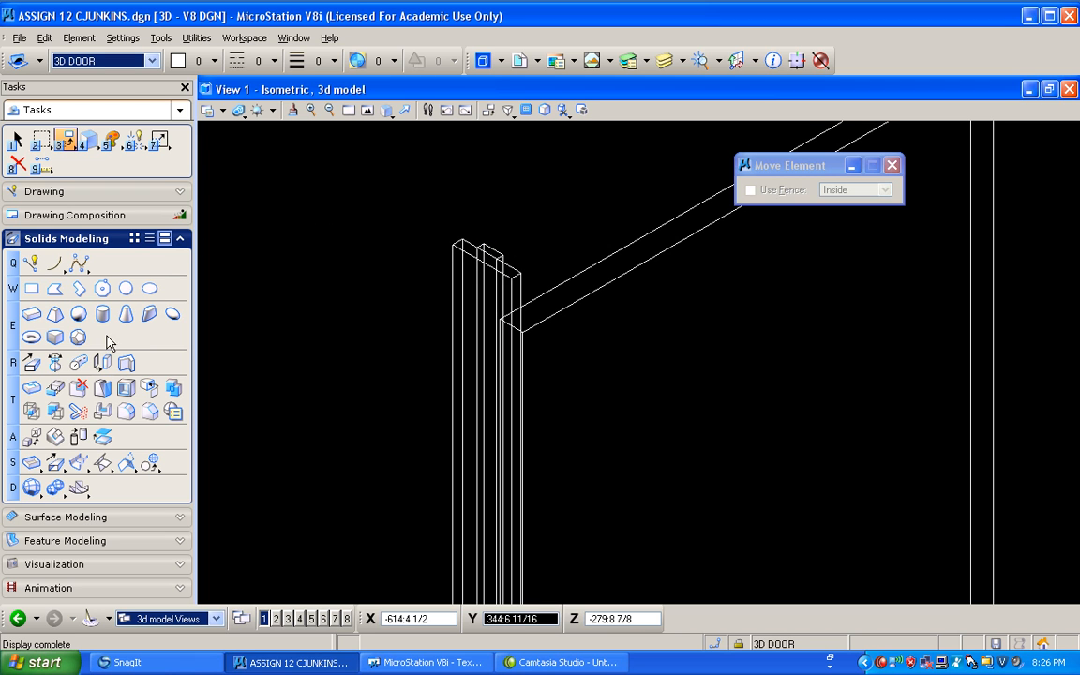
click(172, 390)
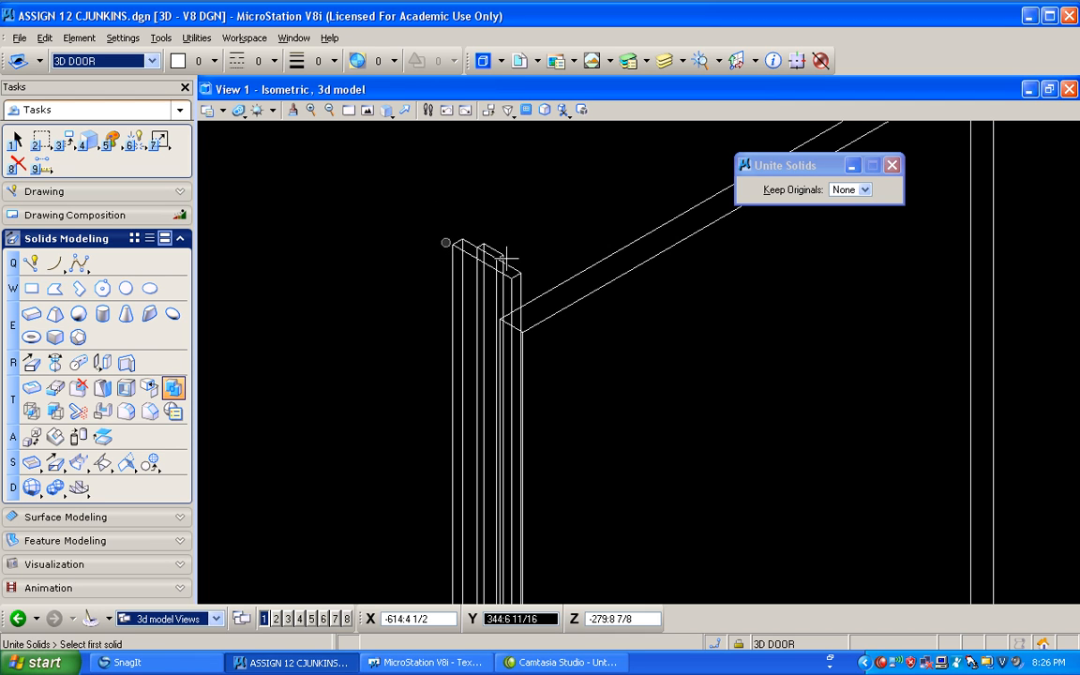
click(410, 241)
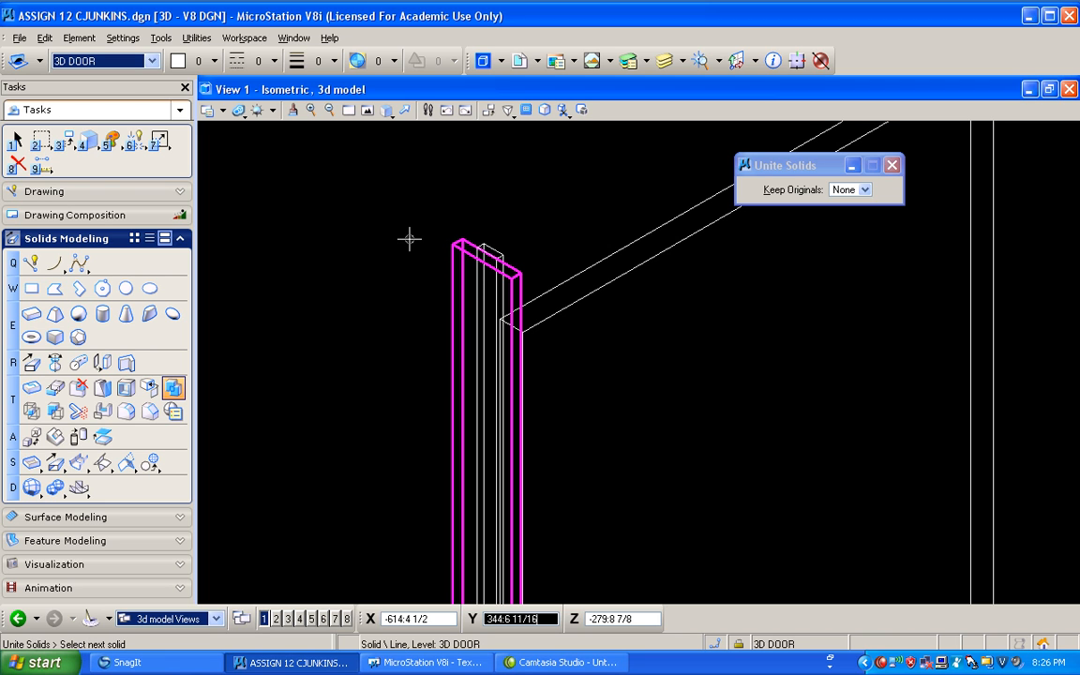
click(487, 242)
click(404, 201)
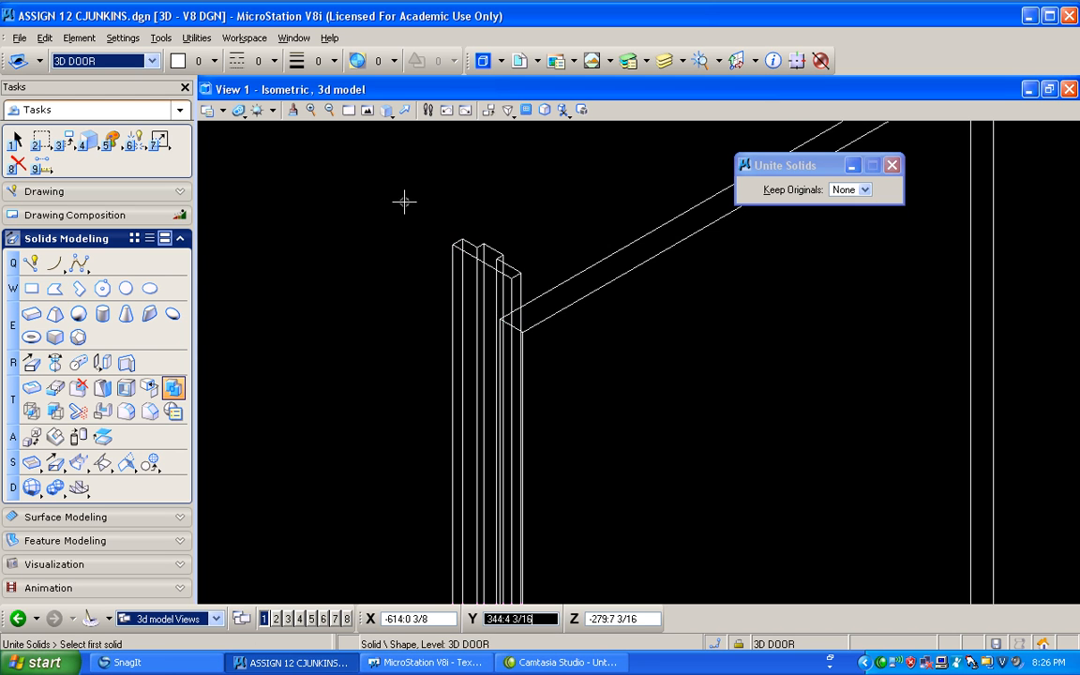
In the front view, mirror a copy of the united jamb vertically about the midpoint of the door's top edge
scroll(506, 249, down, 2)
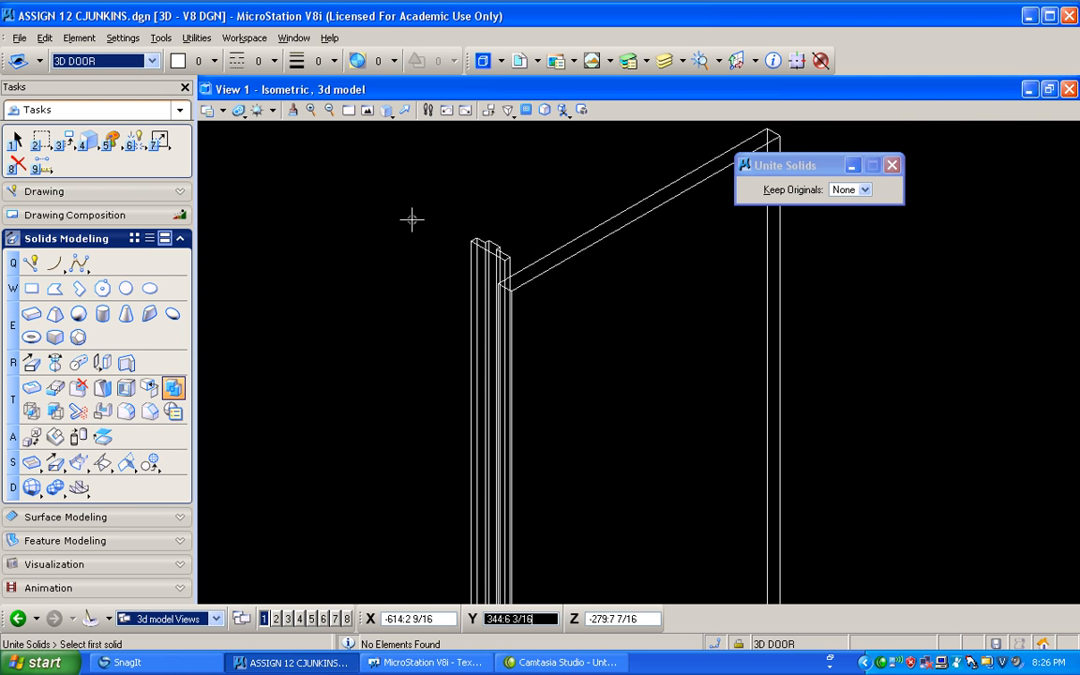
scroll(410, 220, down, 2)
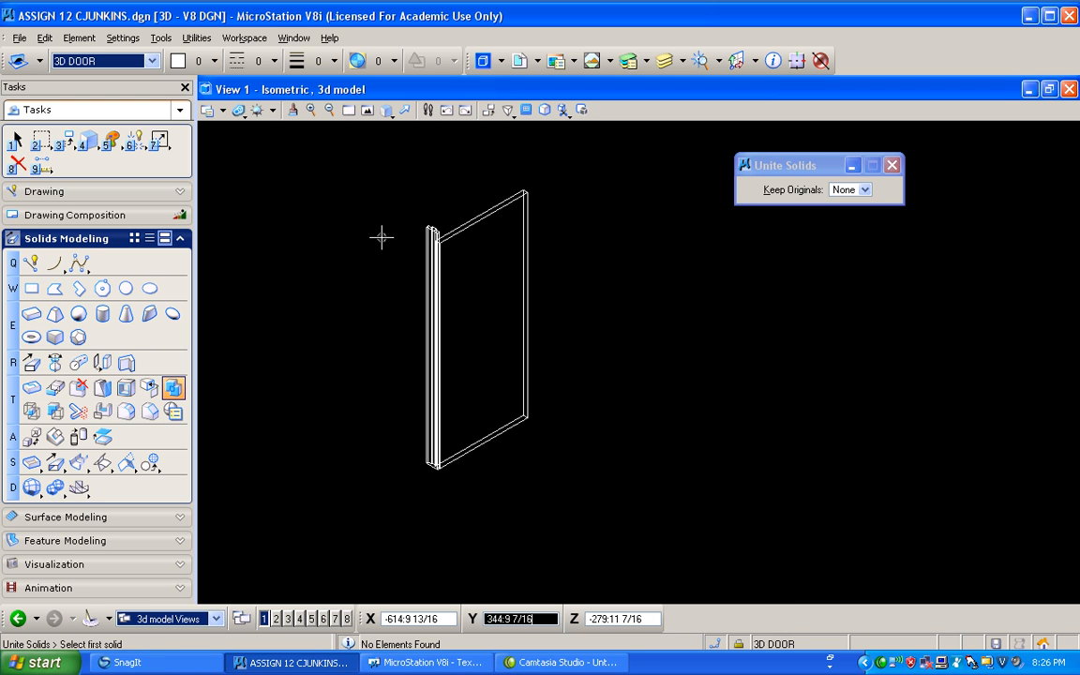
click(387, 110)
click(400, 168)
scroll(511, 181, up, 3)
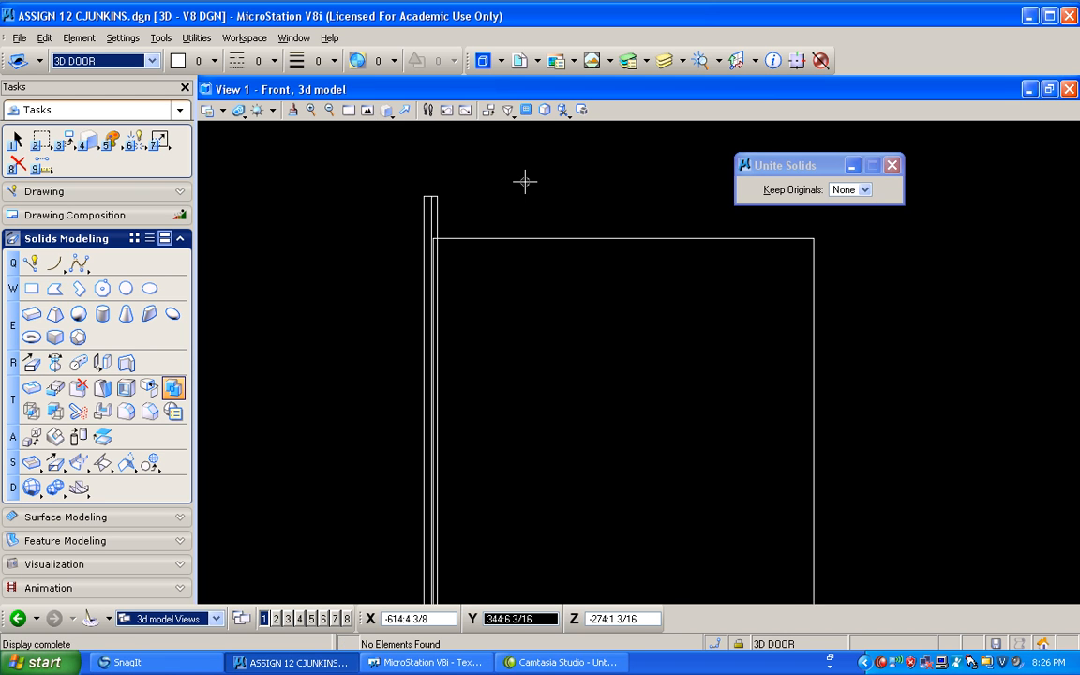
scroll(520, 200, down, 2)
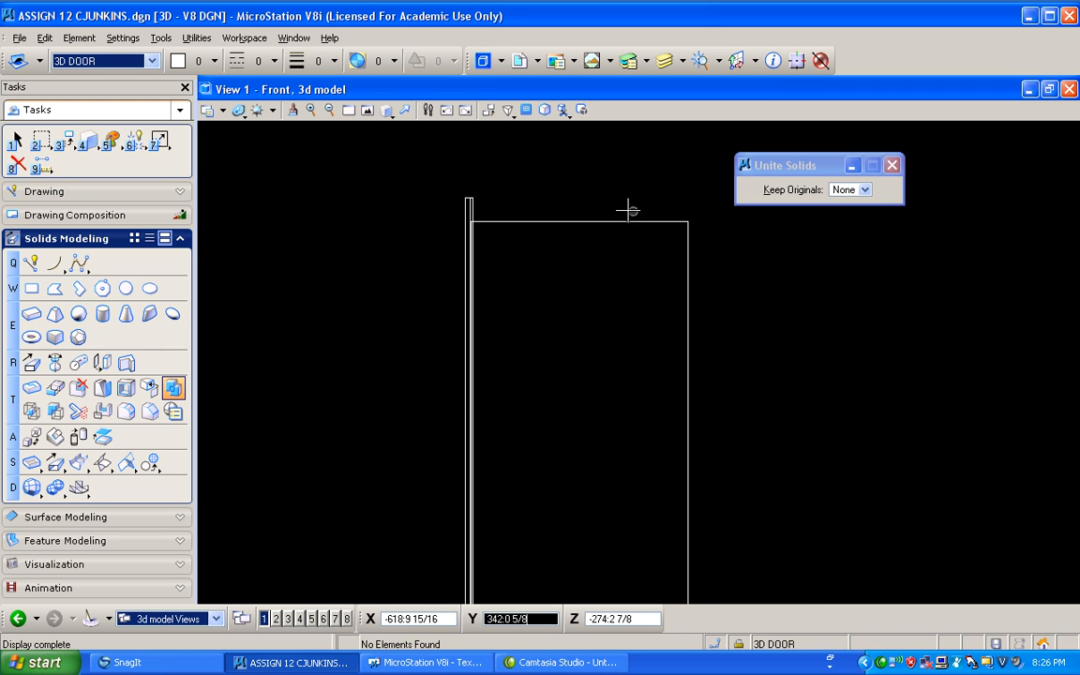
click(89, 144)
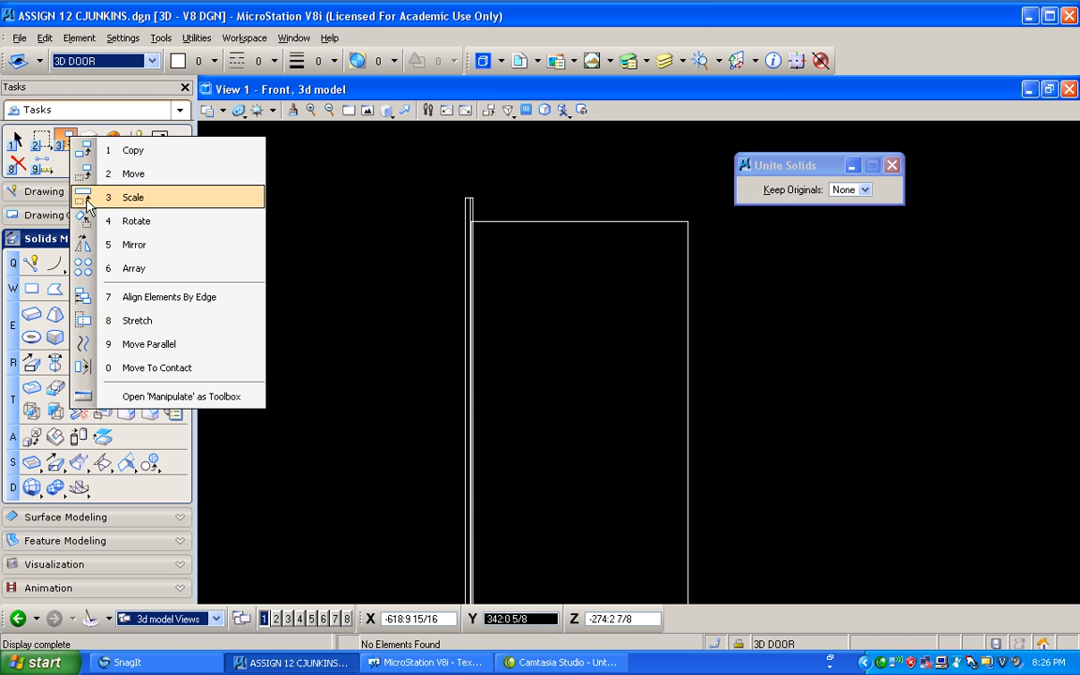
click(131, 245)
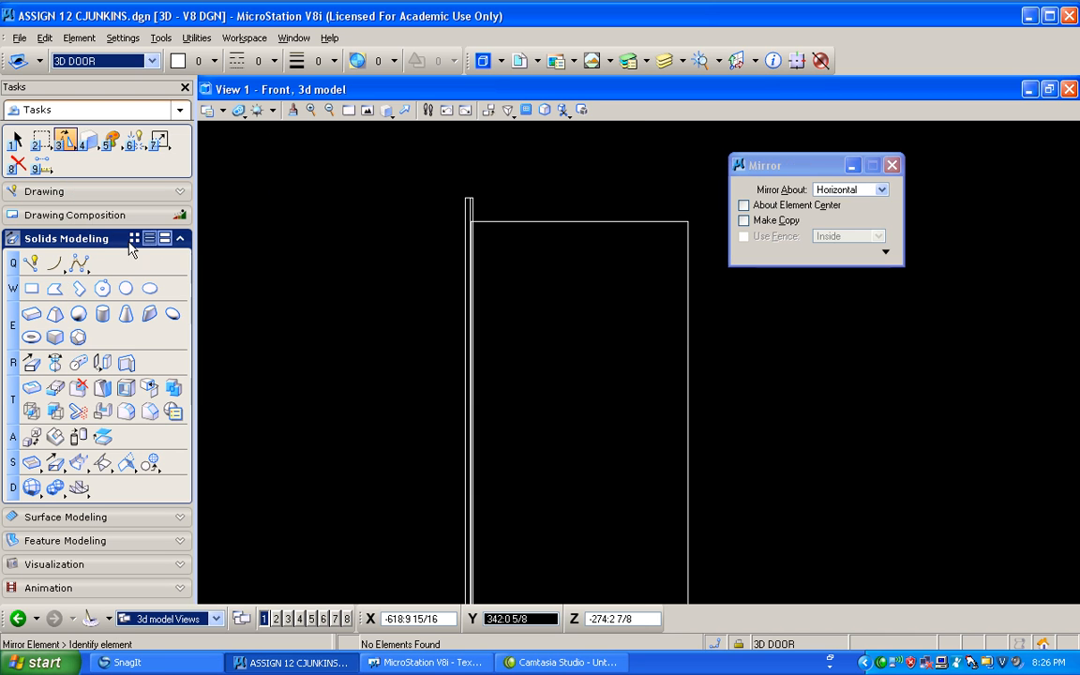
click(881, 190)
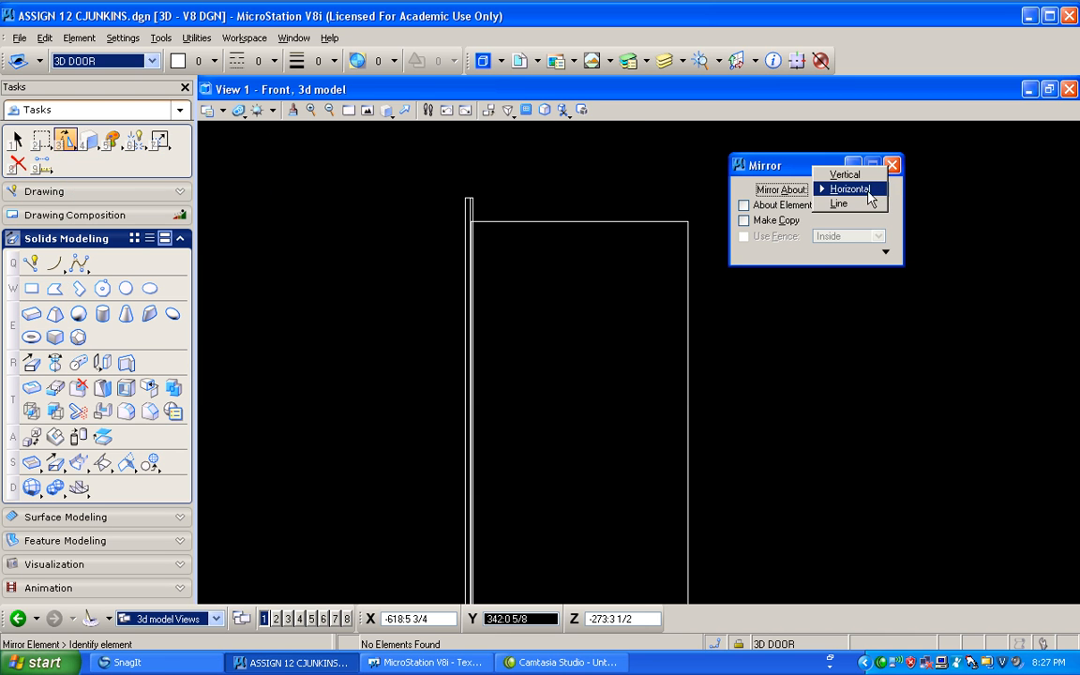
click(855, 175)
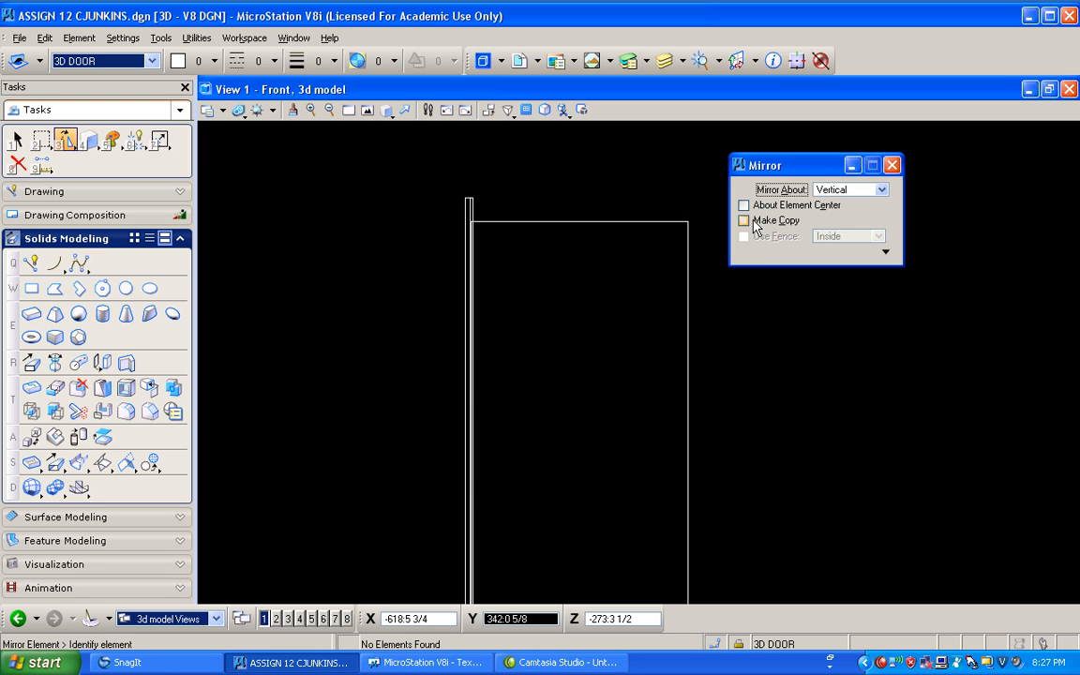
click(744, 221)
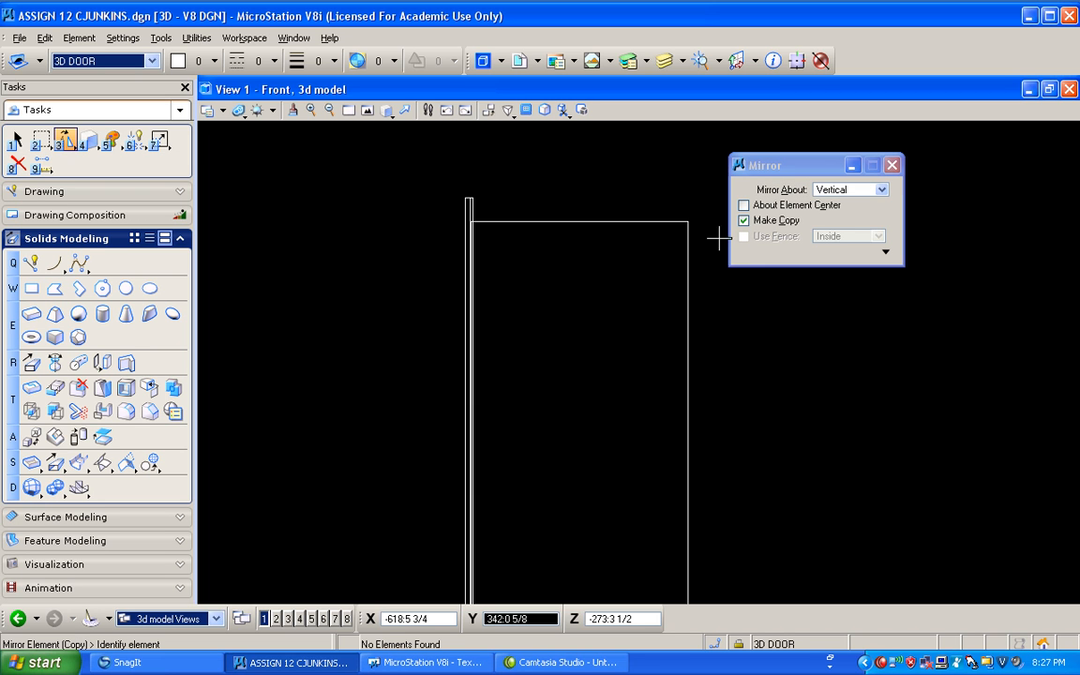
click(467, 198)
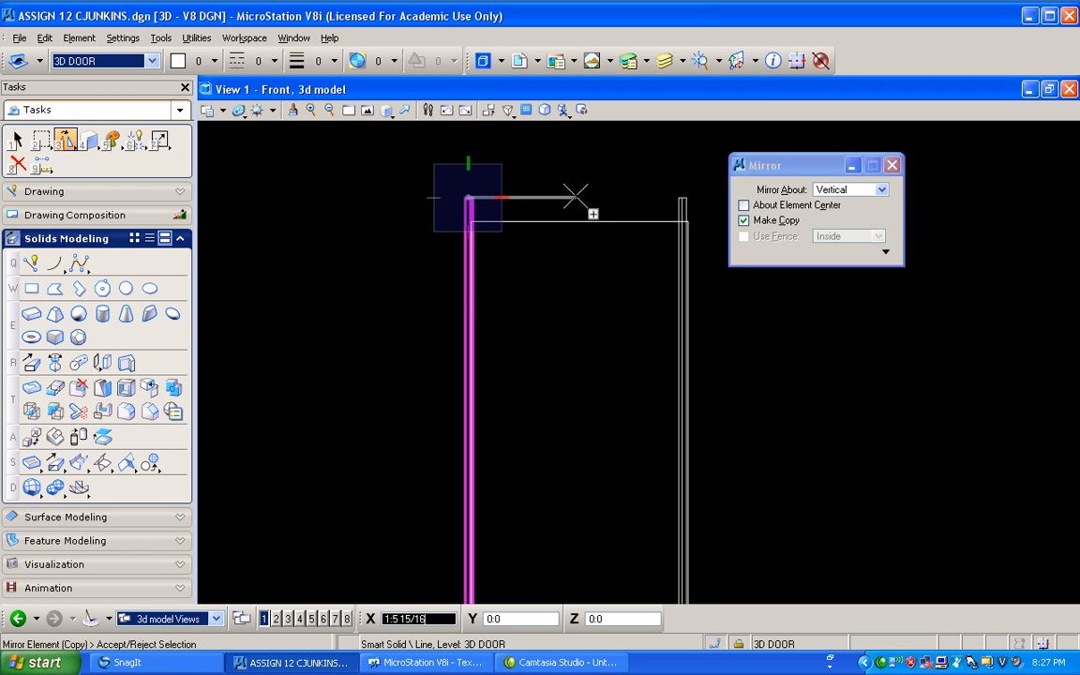
click(577, 221)
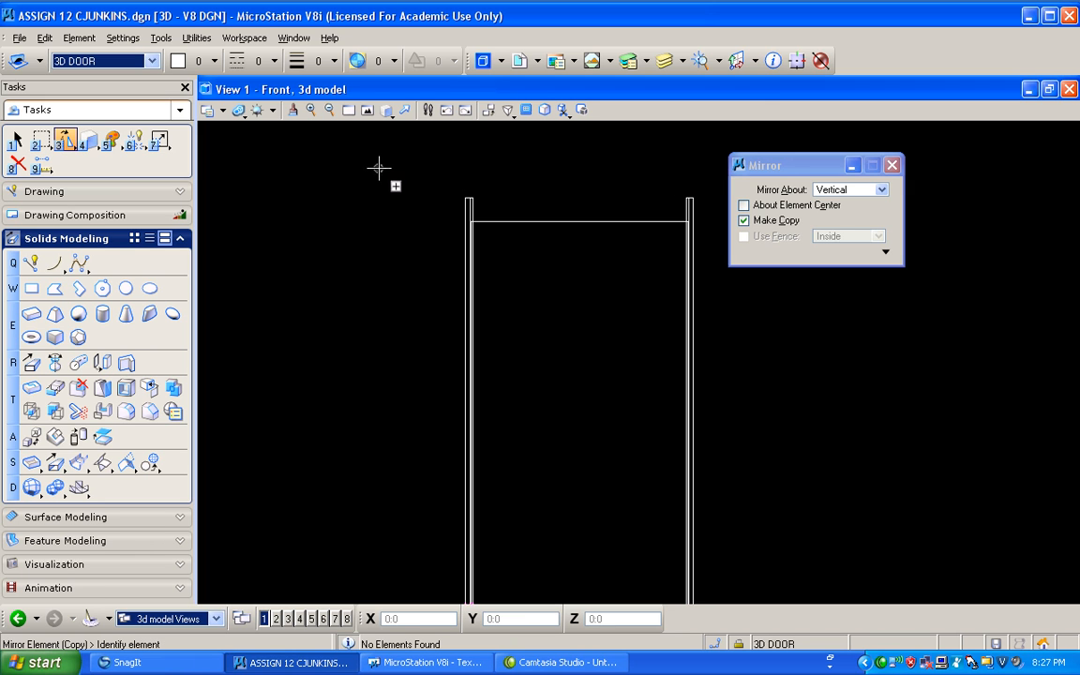
In the front view, copy the right-hand jamb once and place the copy between the two jambs, extending above the door
scroll(380, 171, down, 2)
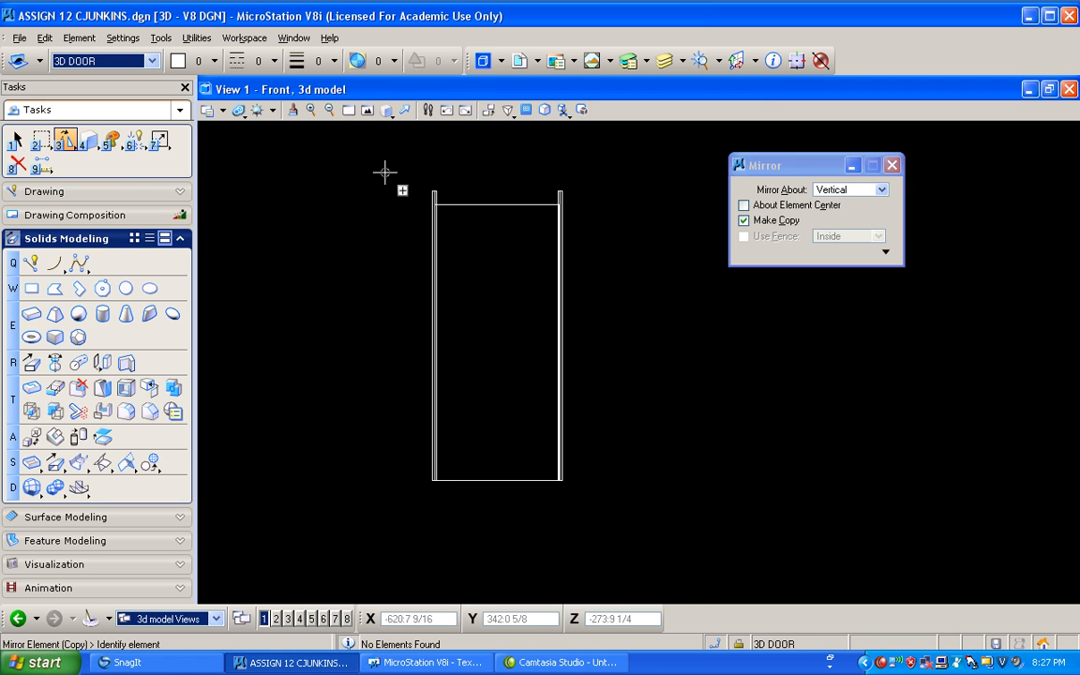
scroll(385, 172, up, 2)
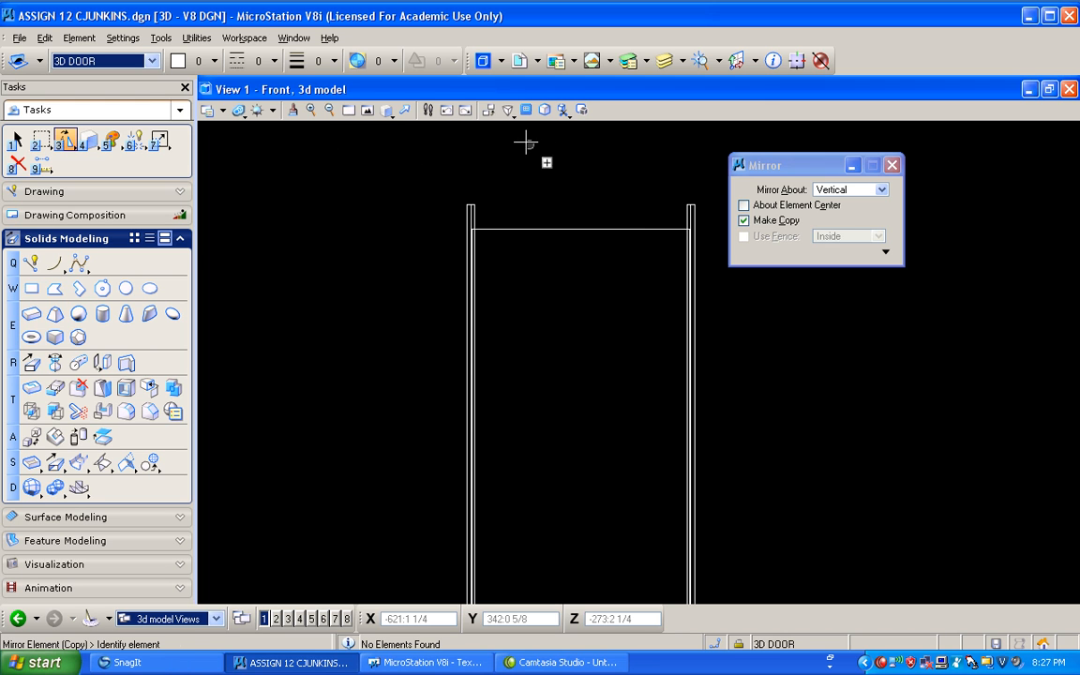
drag(74, 147, 93, 234)
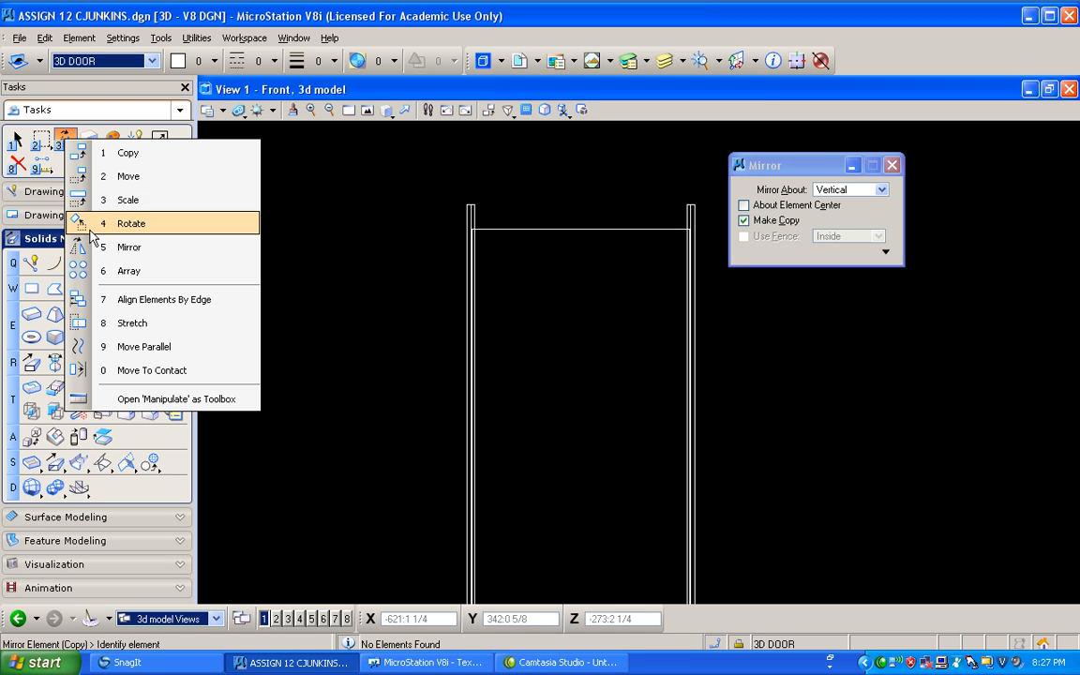
drag(91, 230, 94, 153)
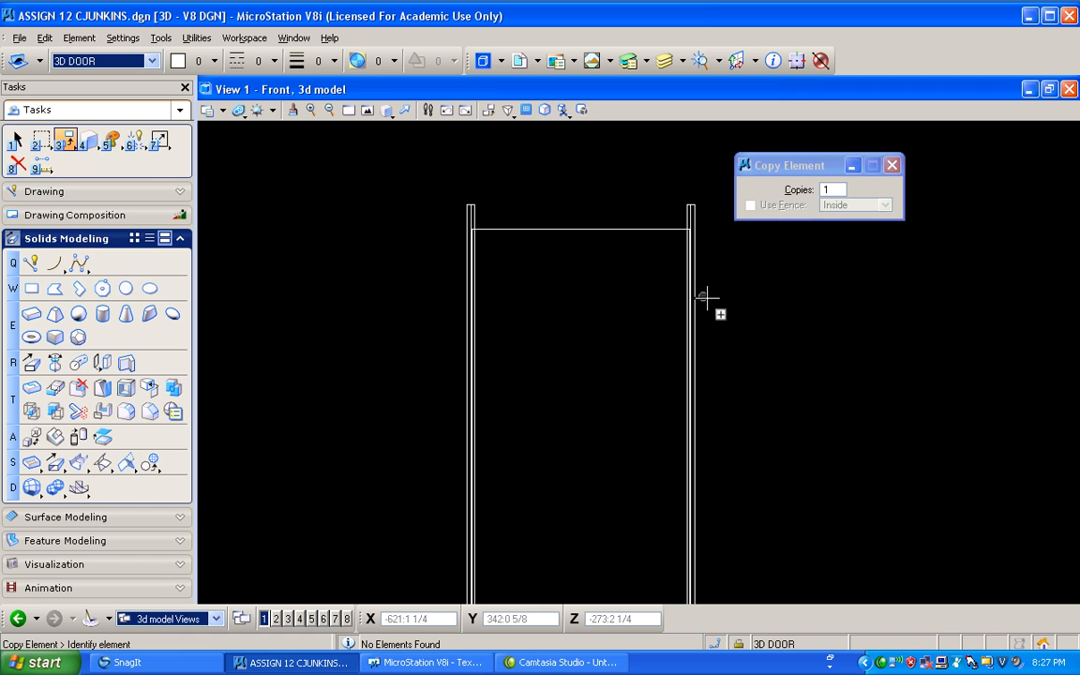
click(696, 351)
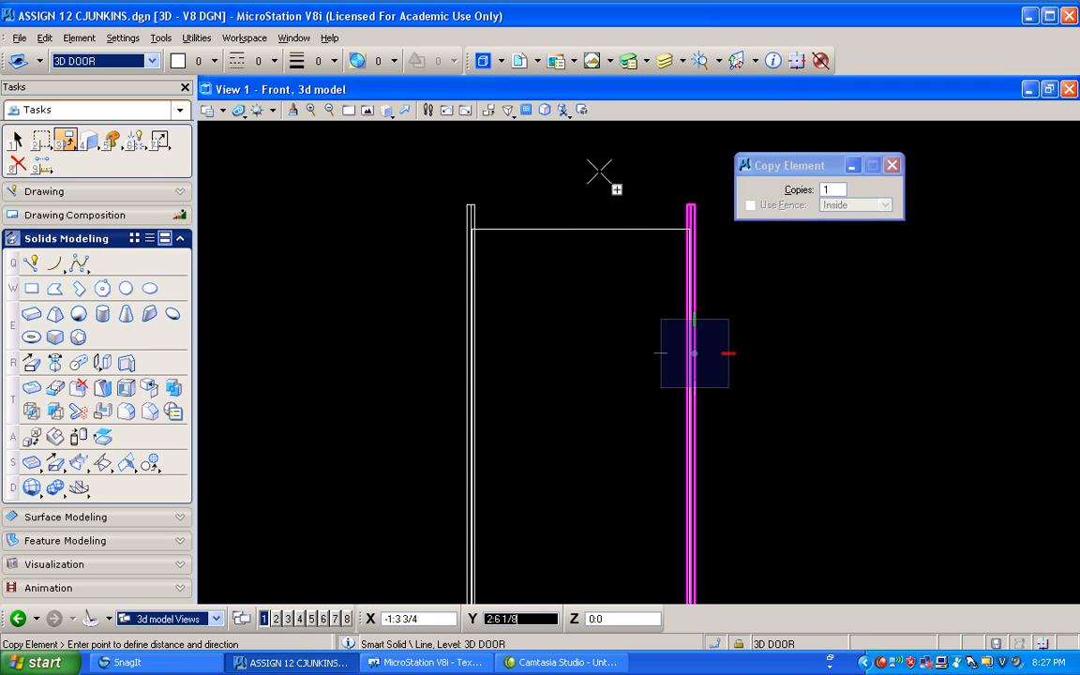
click(599, 172)
right_click(598, 170)
Rotate the jamb copy 90 degrees with the 2 Points method so it lies horizontally across the tops of the jambs
drag(75, 146, 94, 219)
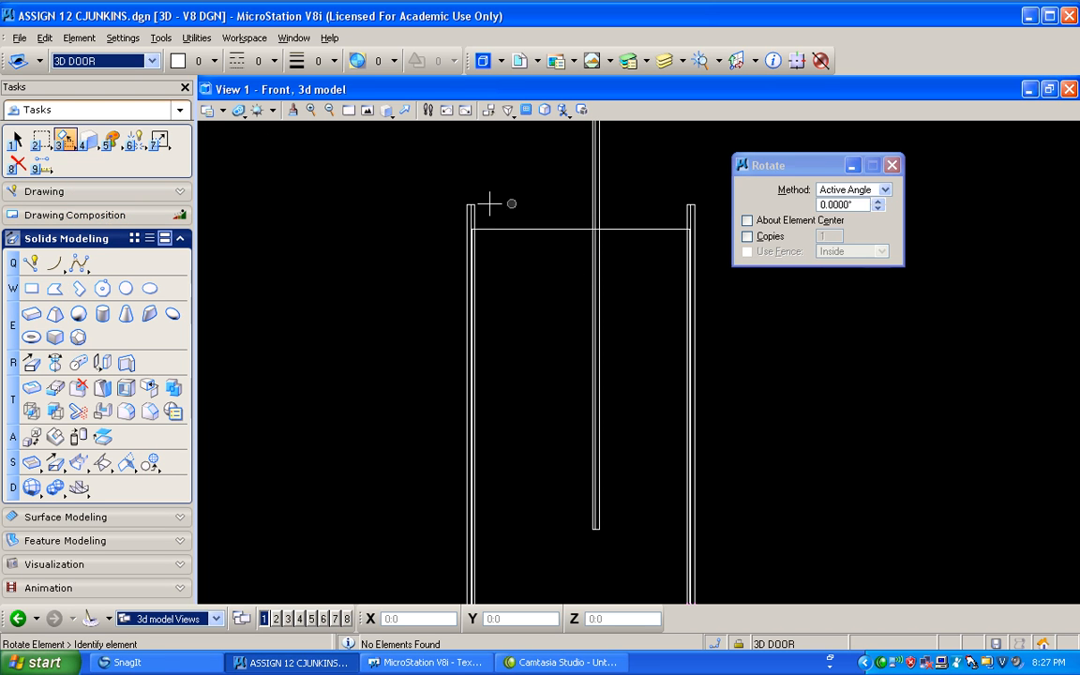
click(884, 190)
click(843, 204)
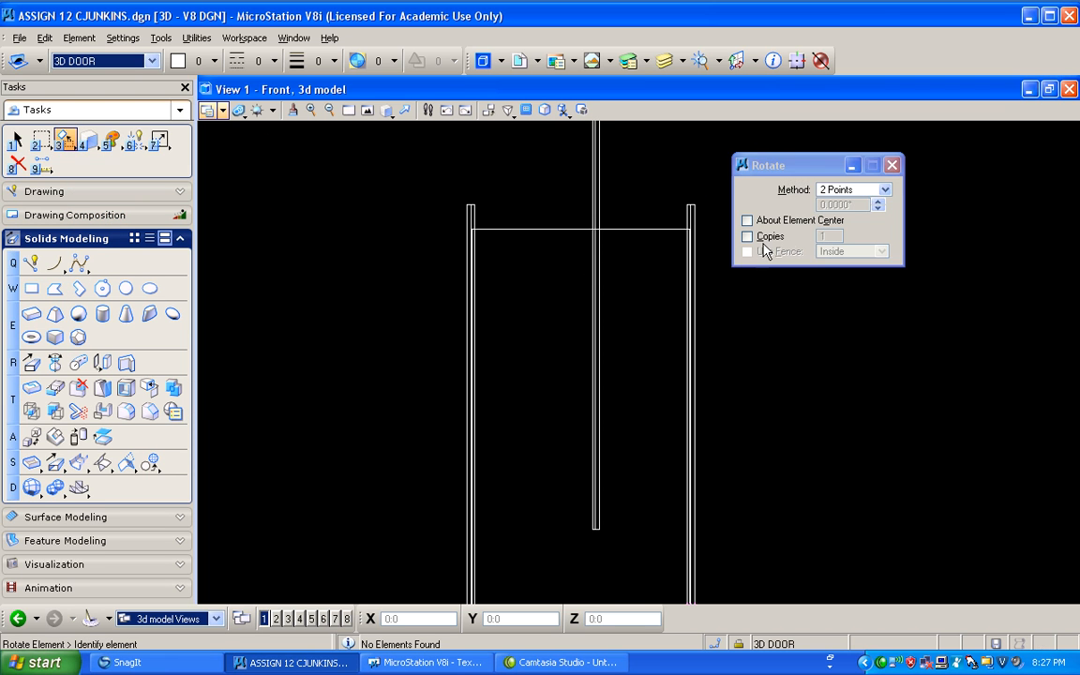
click(593, 200)
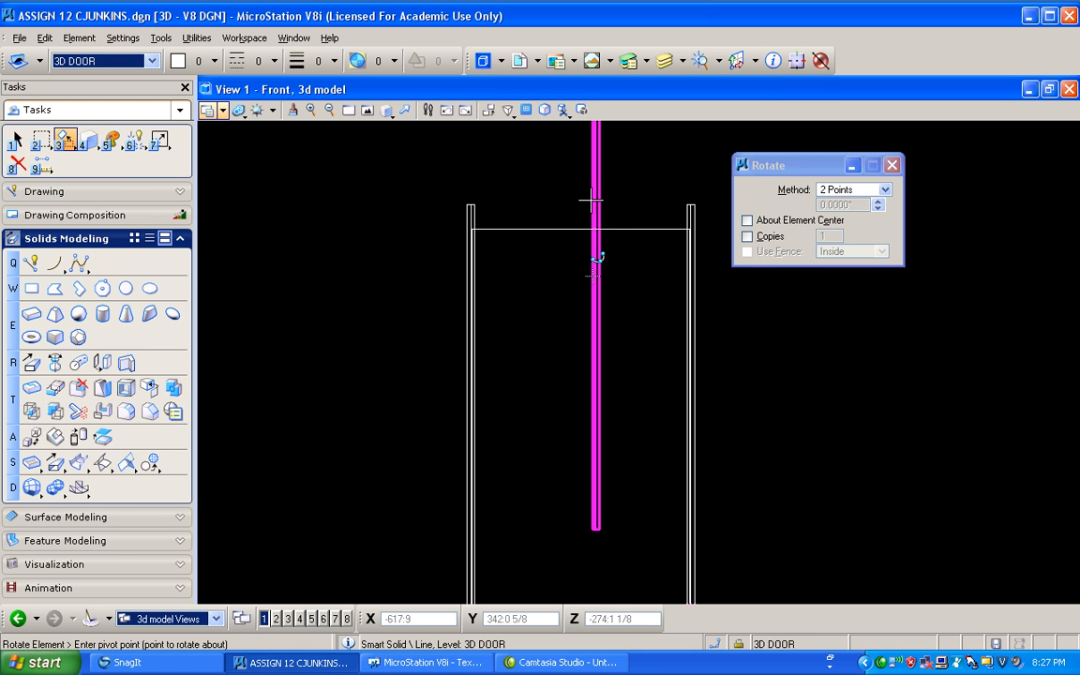
click(595, 200)
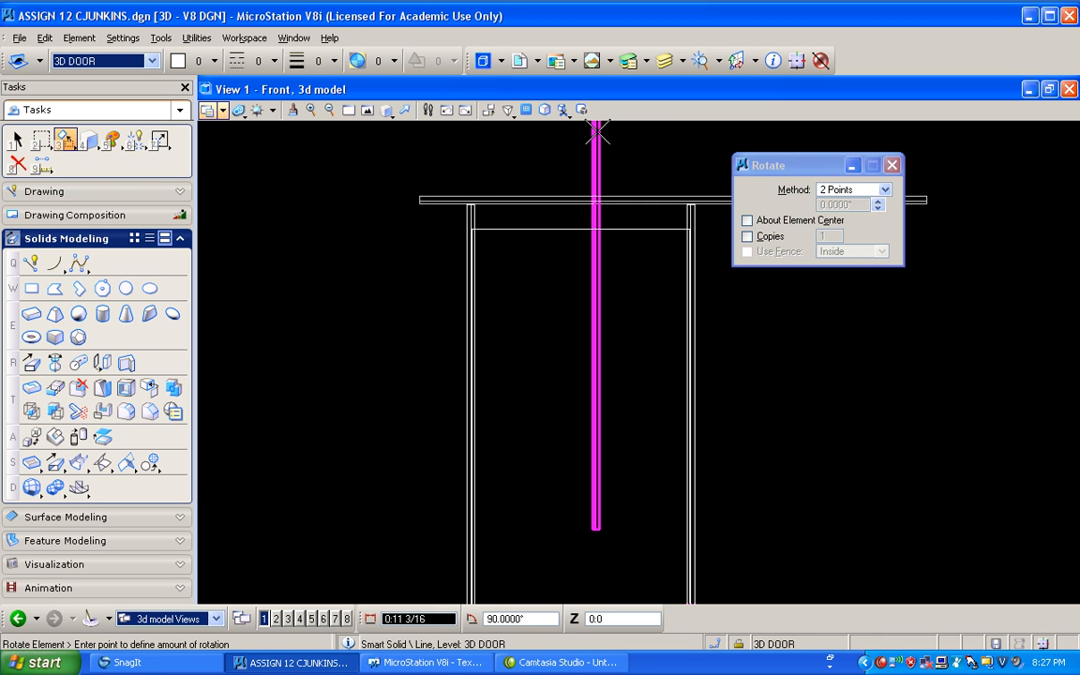
click(598, 131)
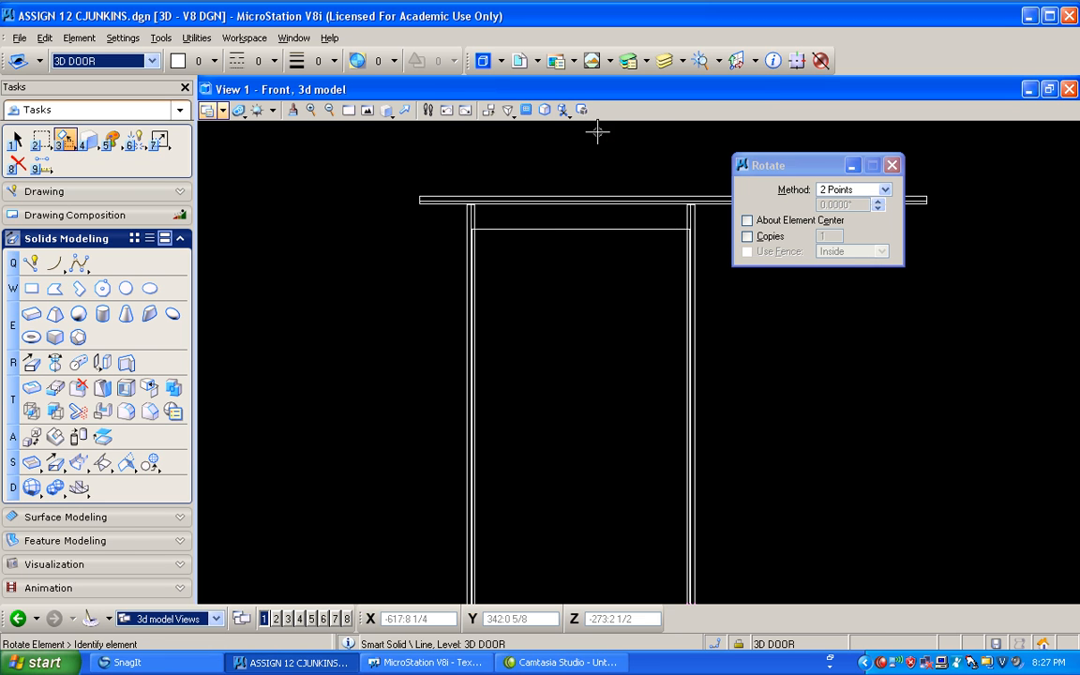
drag(796, 166, 981, 174)
Move the horizontal head piece down in the front view so its underside meets the door's top edge
scroll(780, 185, up, 2)
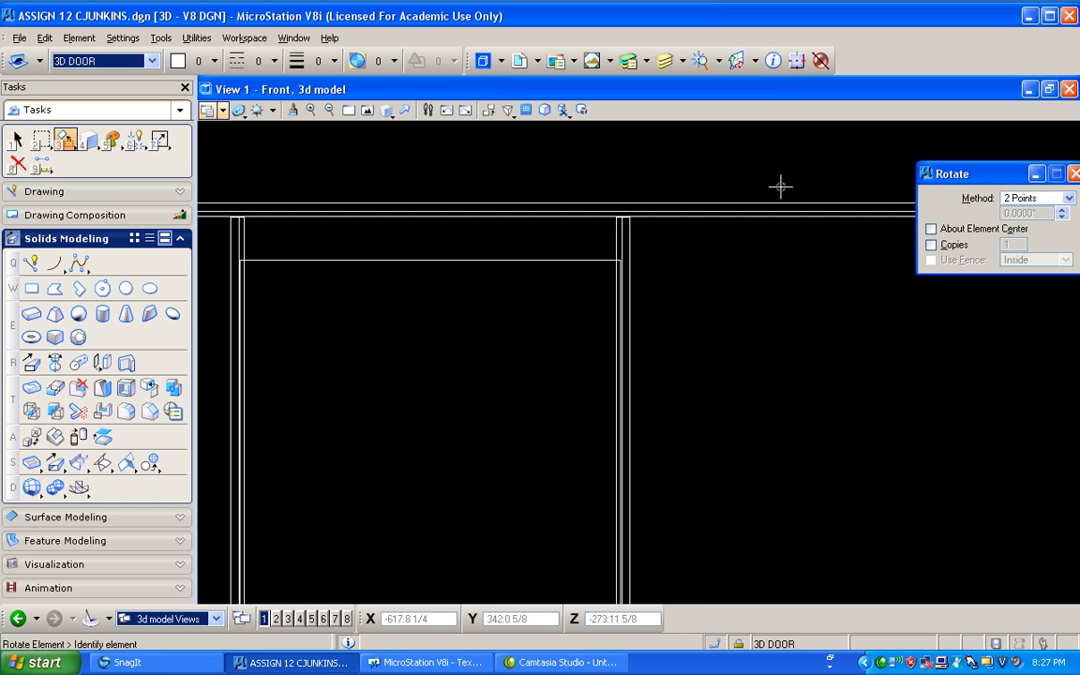
scroll(694, 154, down, 1)
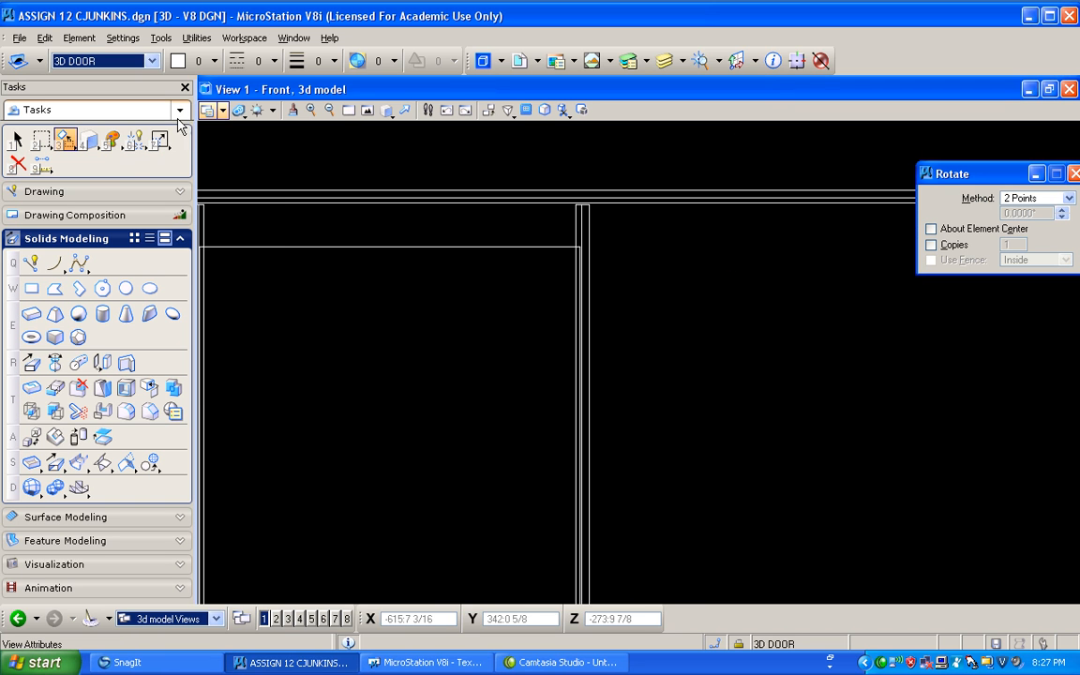
click(64, 139)
click(125, 176)
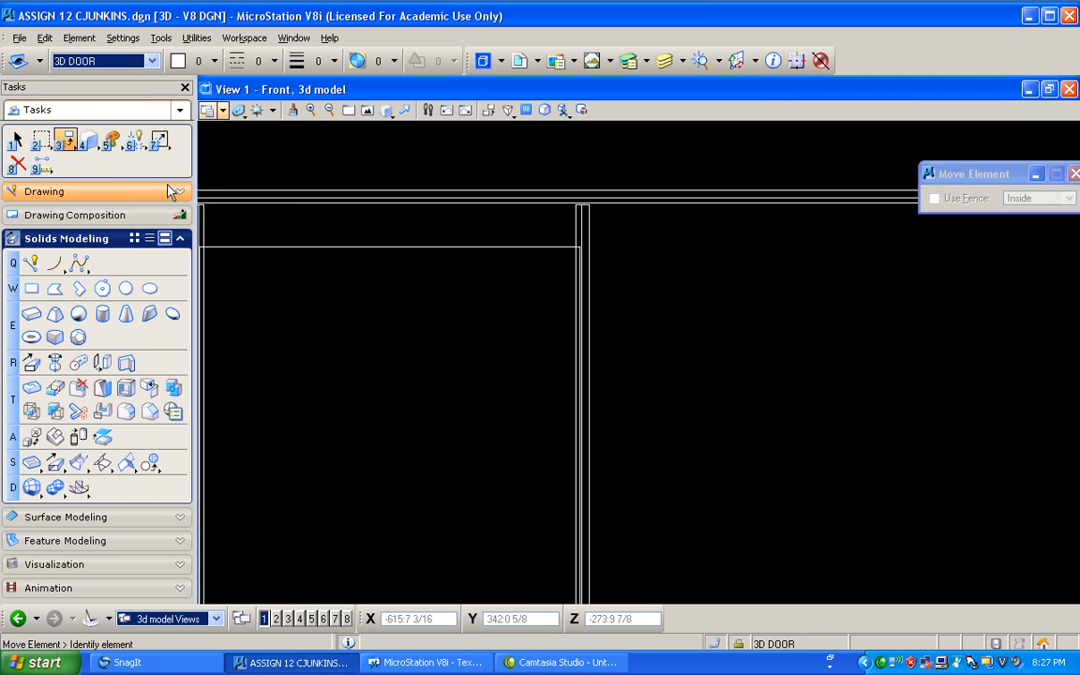
click(555, 200)
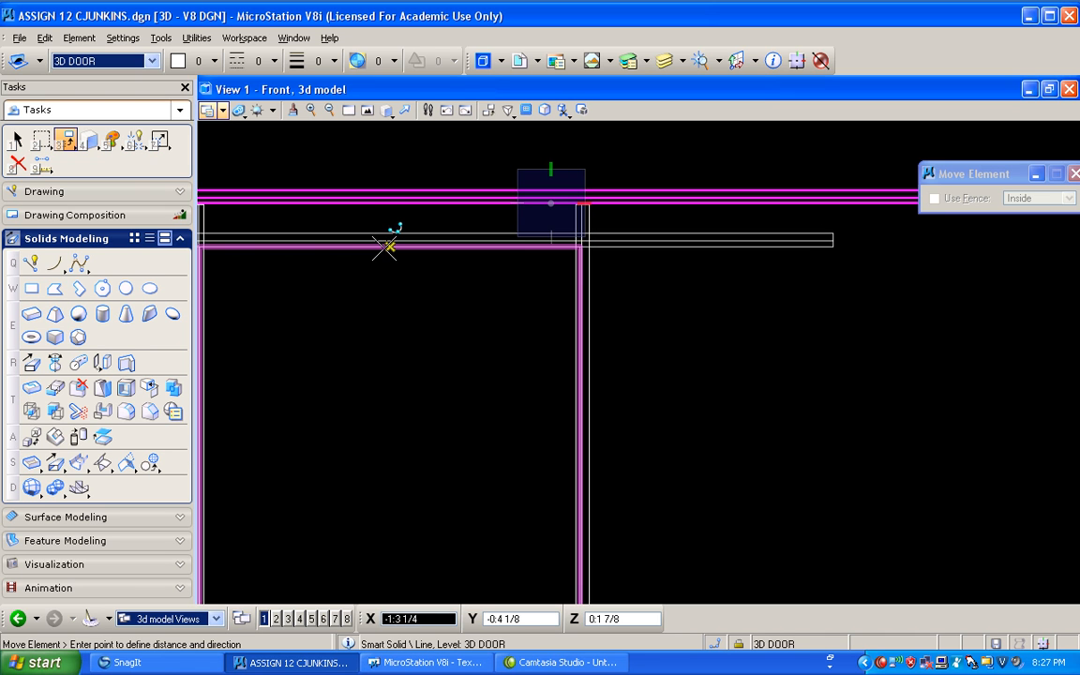
click(385, 246)
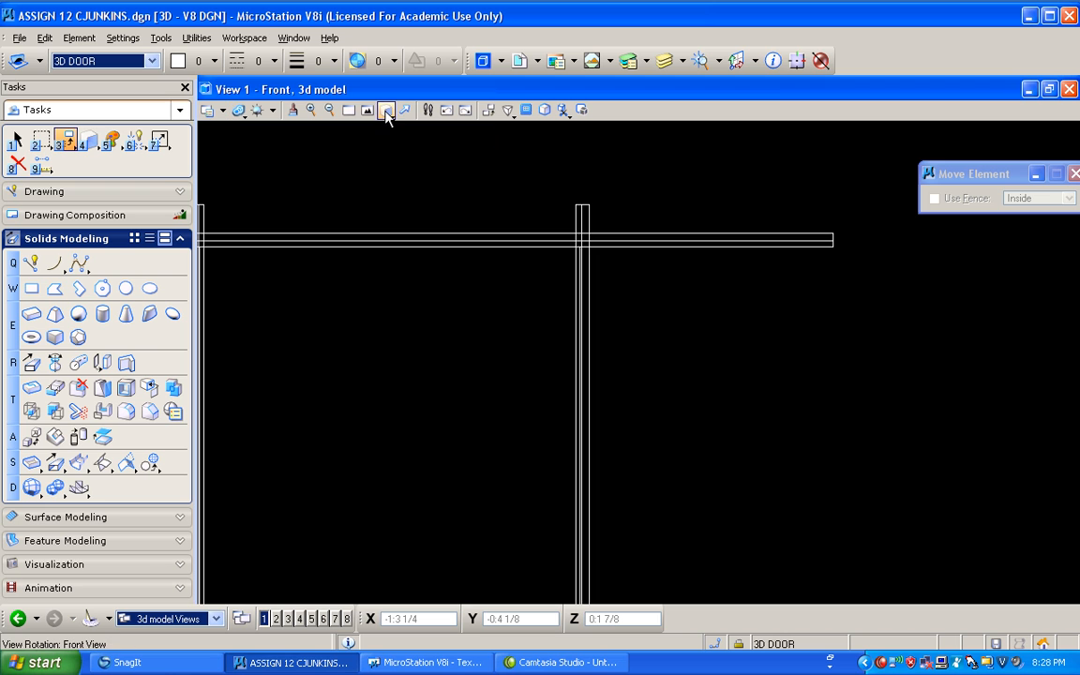
In the right view, move the head piece horizontally until its front face lines up with the front face of the jambs
scroll(385, 196, up, 1)
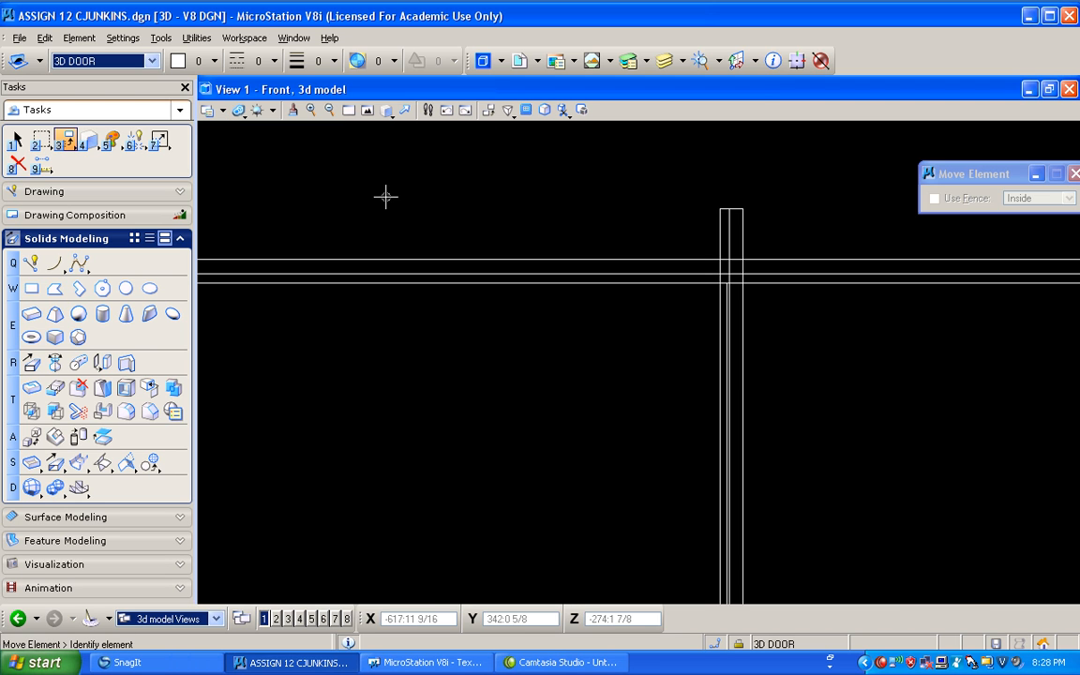
scroll(402, 209, up, 1)
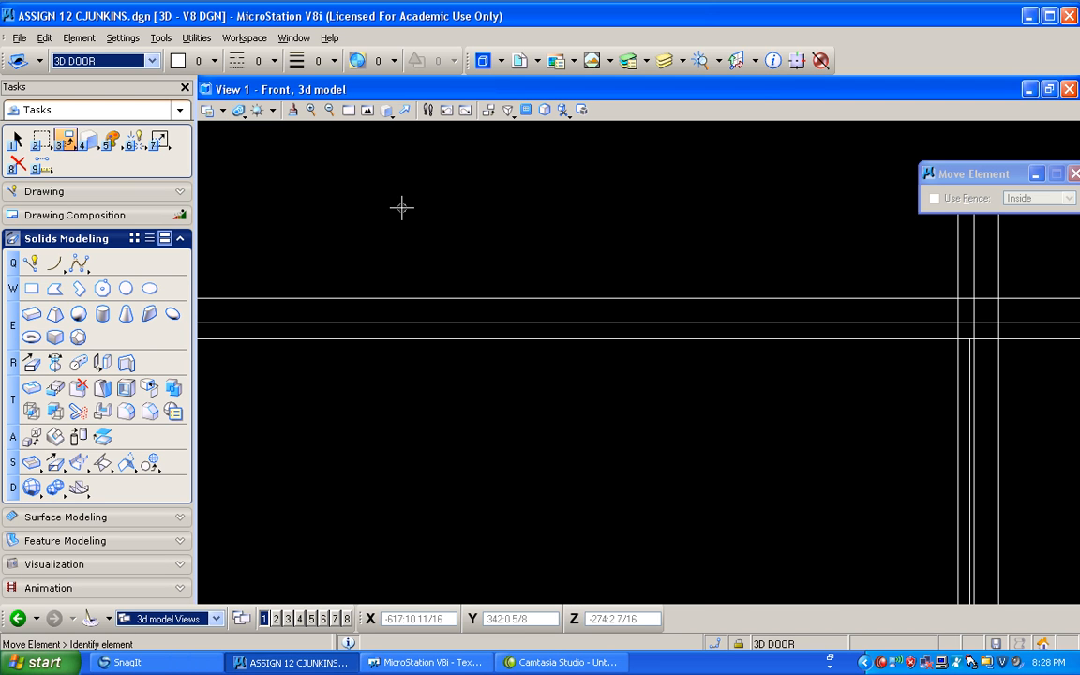
click(388, 111)
click(419, 185)
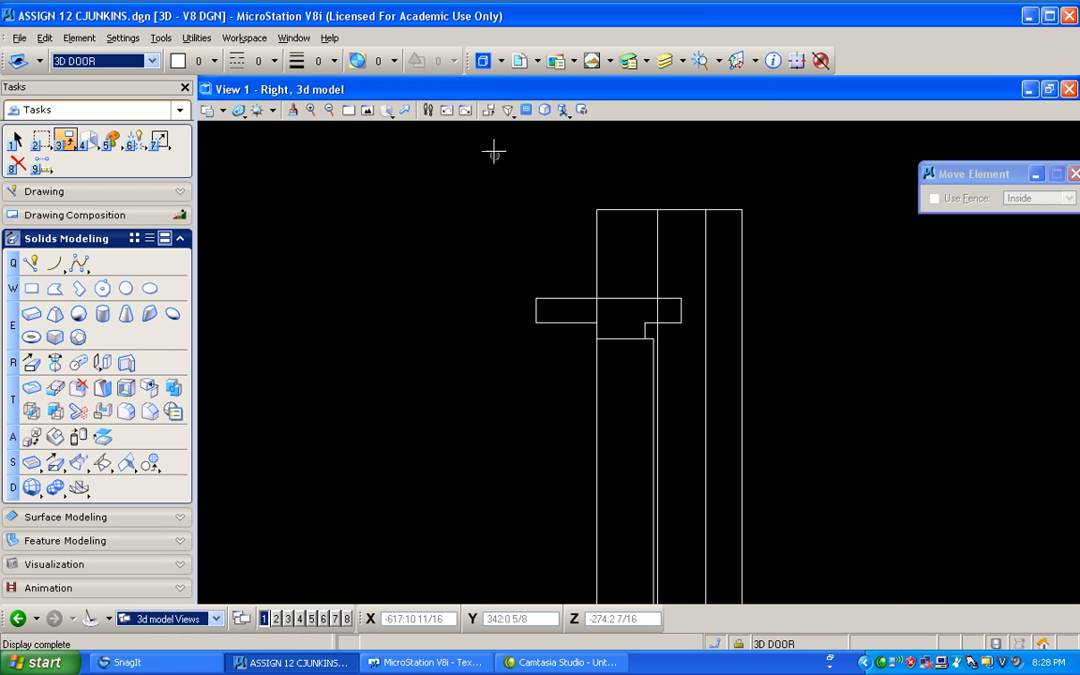
scroll(607, 328, down, 1)
scroll(626, 309, up, 3)
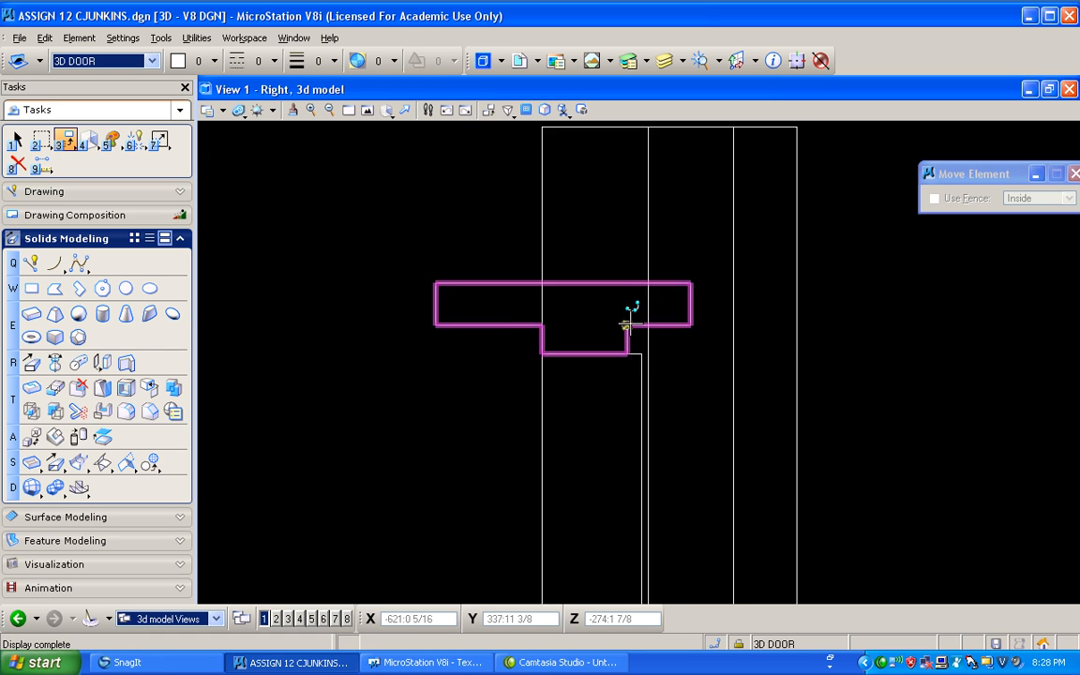
click(63, 139)
click(97, 177)
click(292, 287)
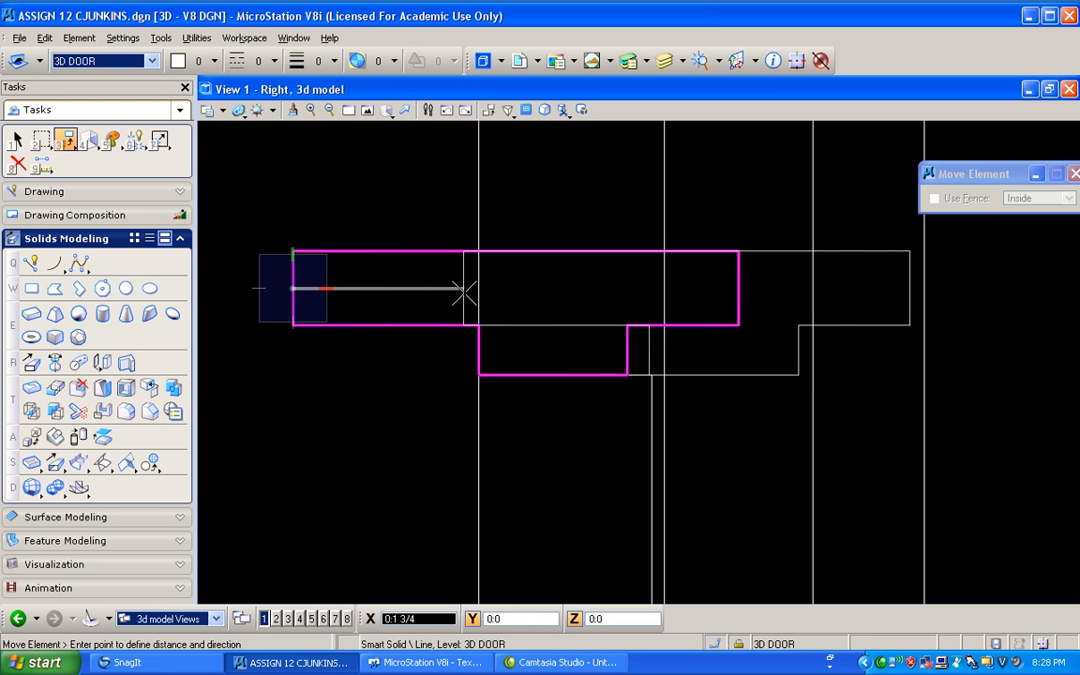
key(Return)
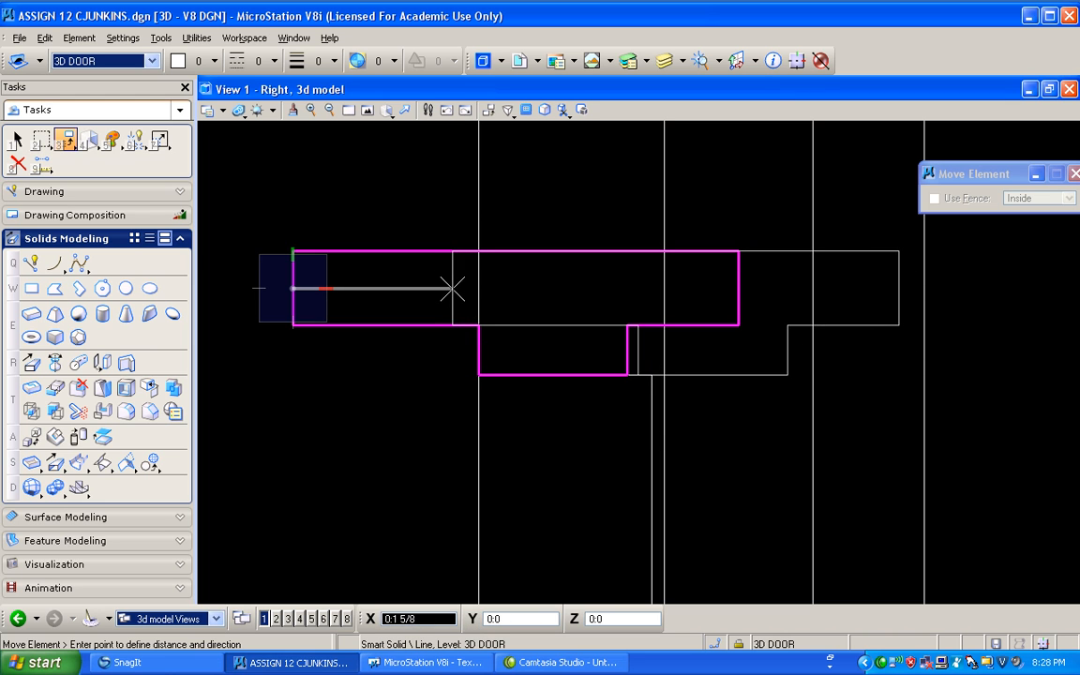
key(Return)
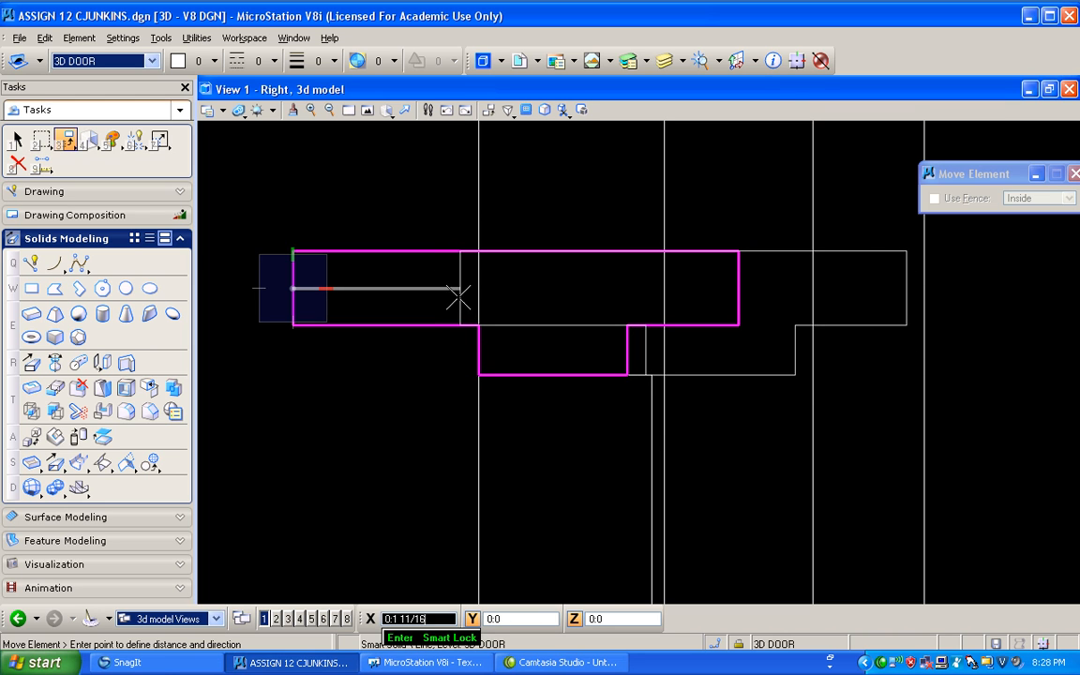
click(478, 375)
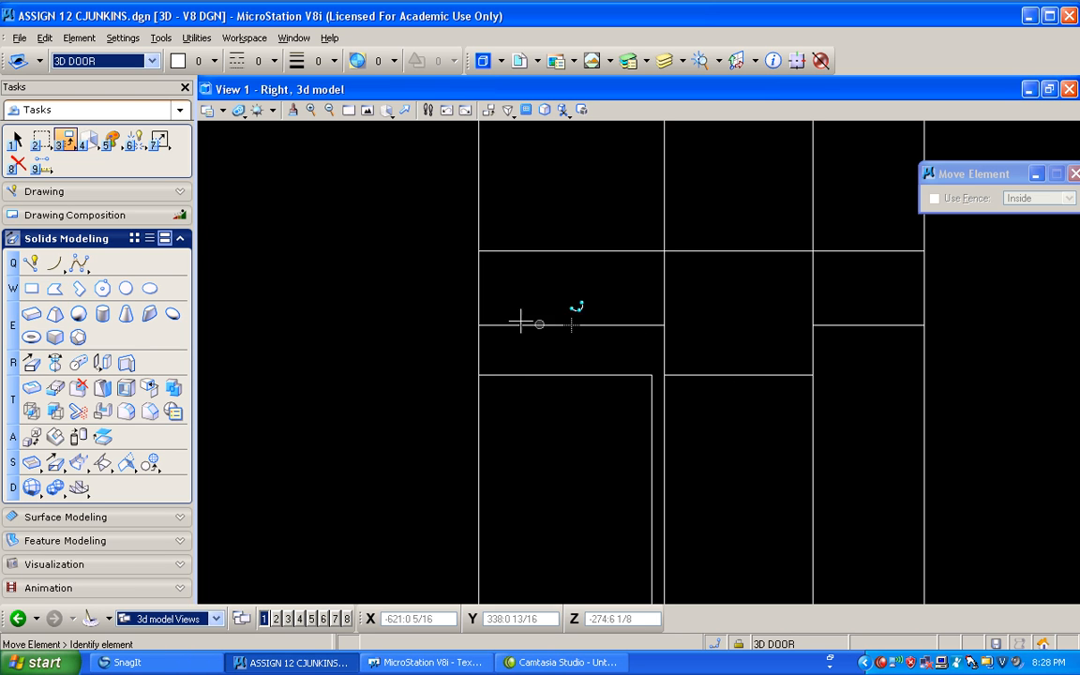
Move the head piece vertically so the underside above the door sits 1/8 in above the door's top edge
click(571, 326)
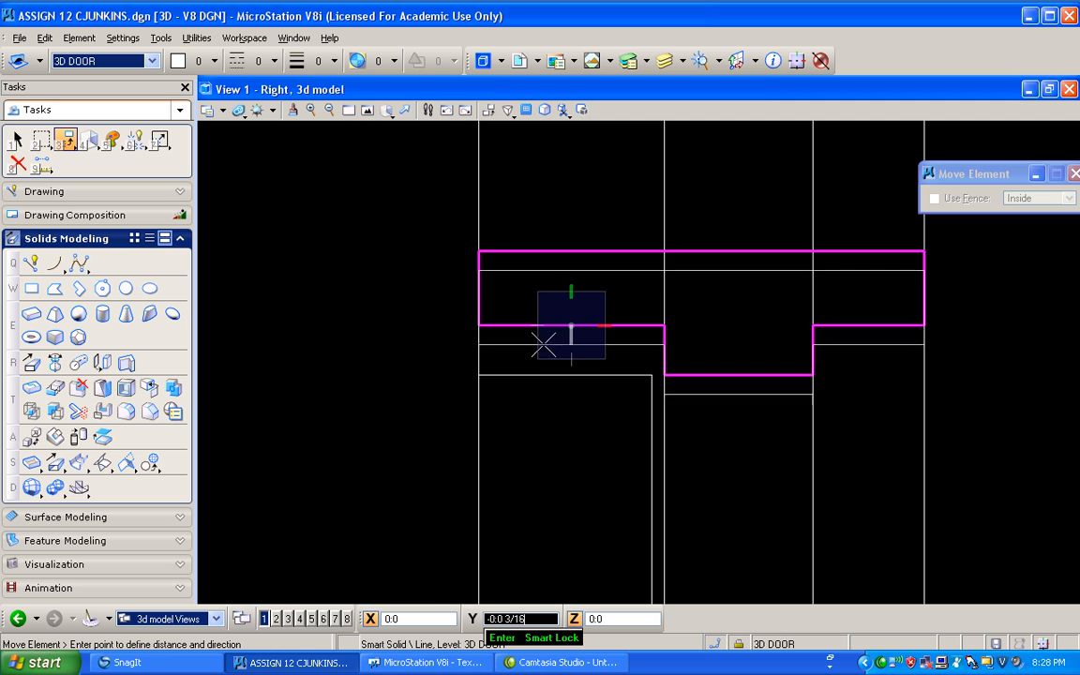
middle_click(477, 374)
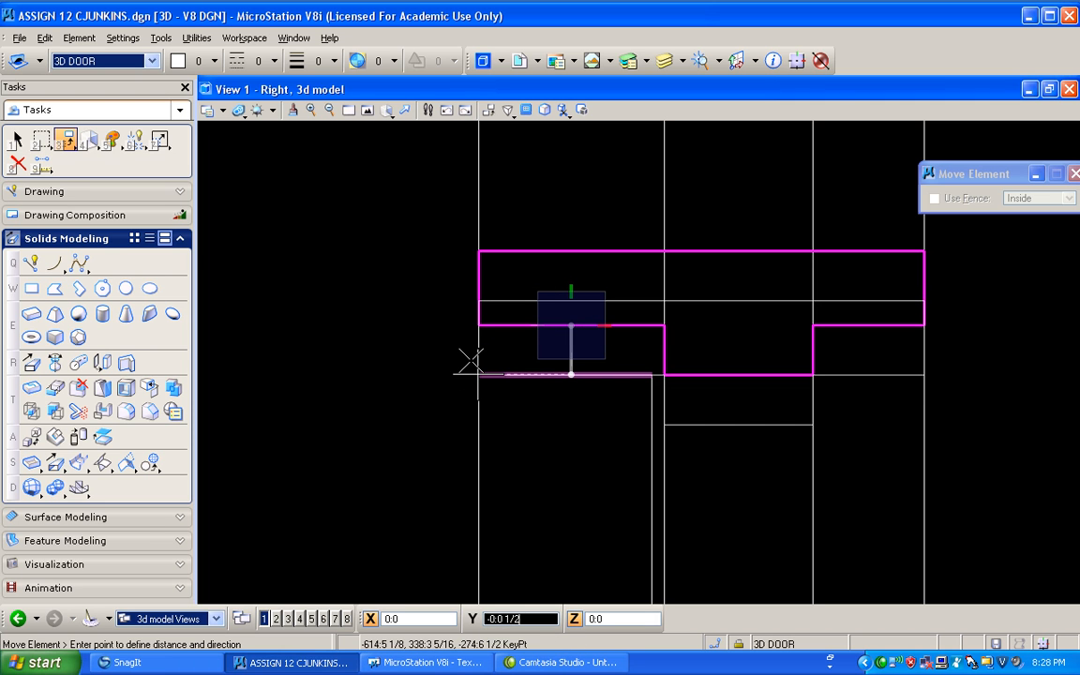
key(o)
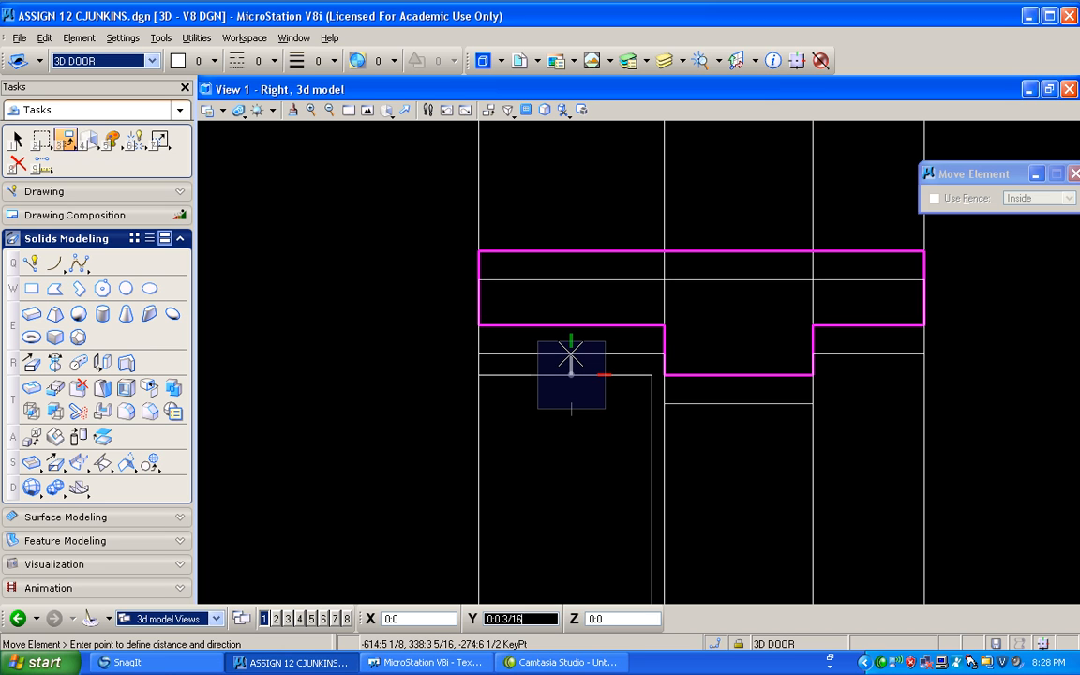
text(:1)
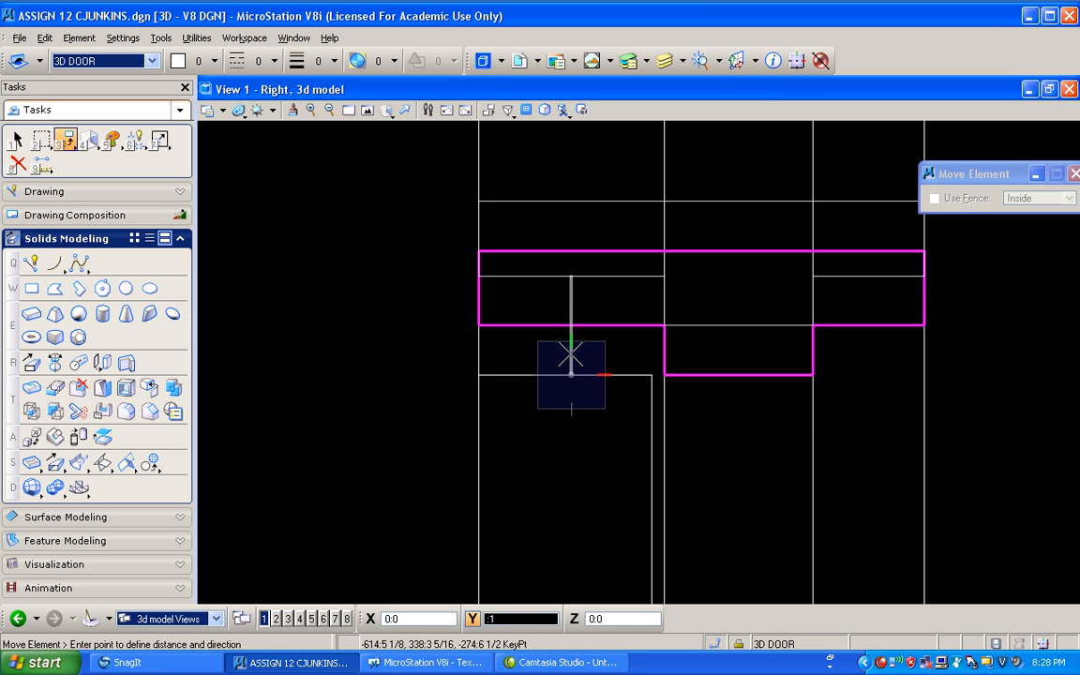
text(/8)
click(571, 352)
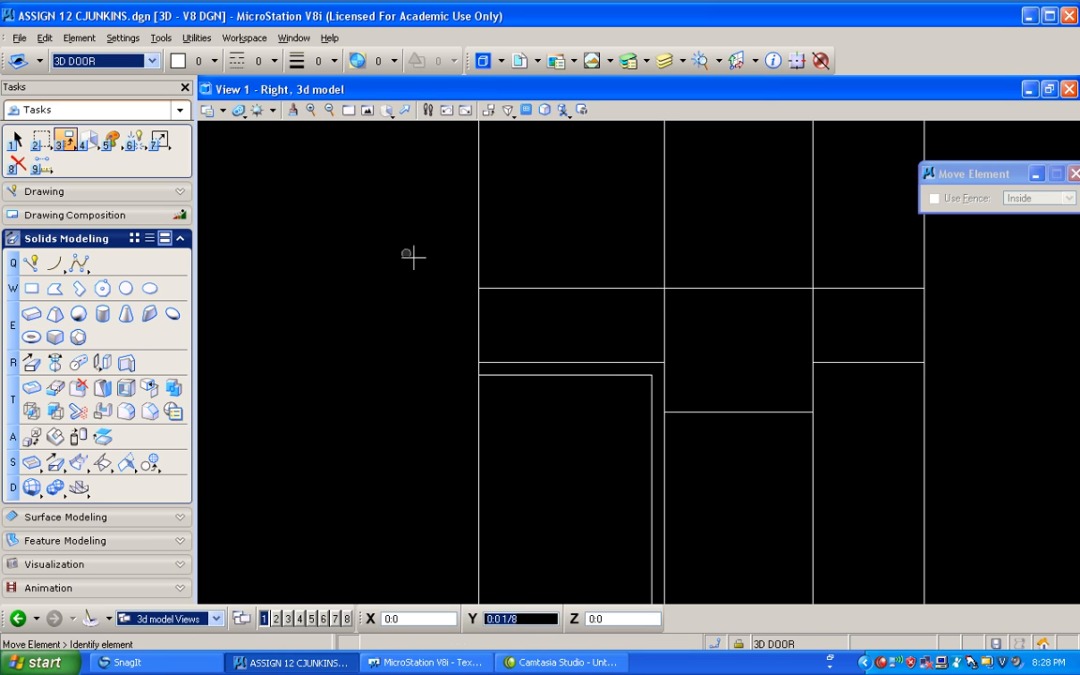
In the isometric view, change the head piece to colour 10 without changing its level, and turn off the class and entire-element change options
click(388, 111)
click(421, 203)
scroll(482, 224, down, 5)
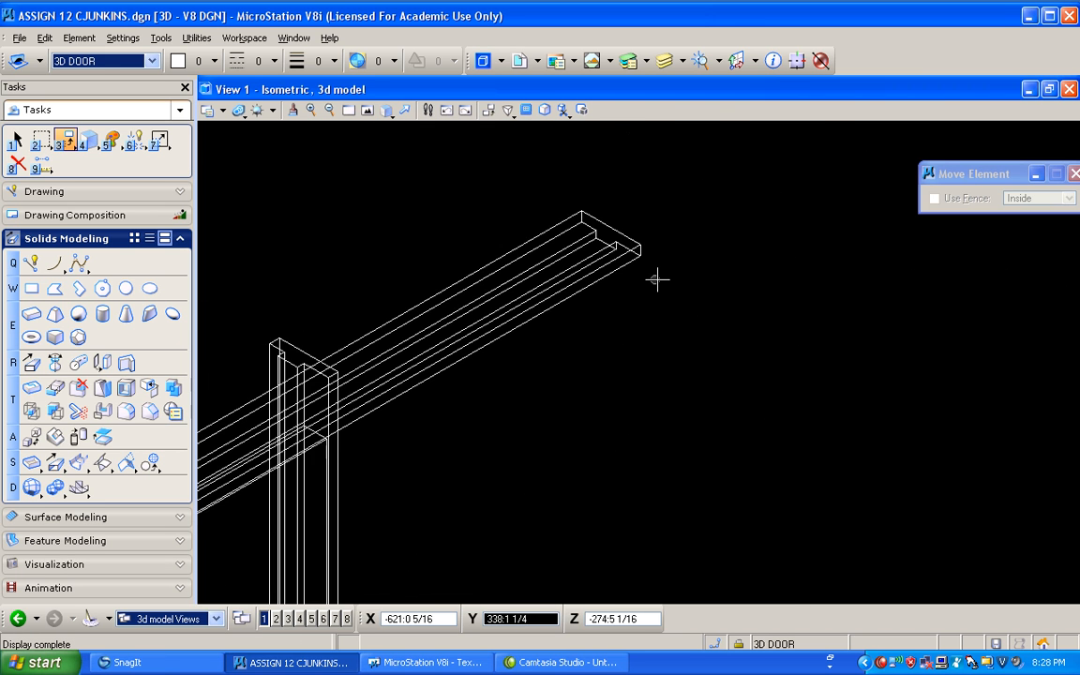
scroll(479, 324, up, 3)
scroll(453, 385, down, 2)
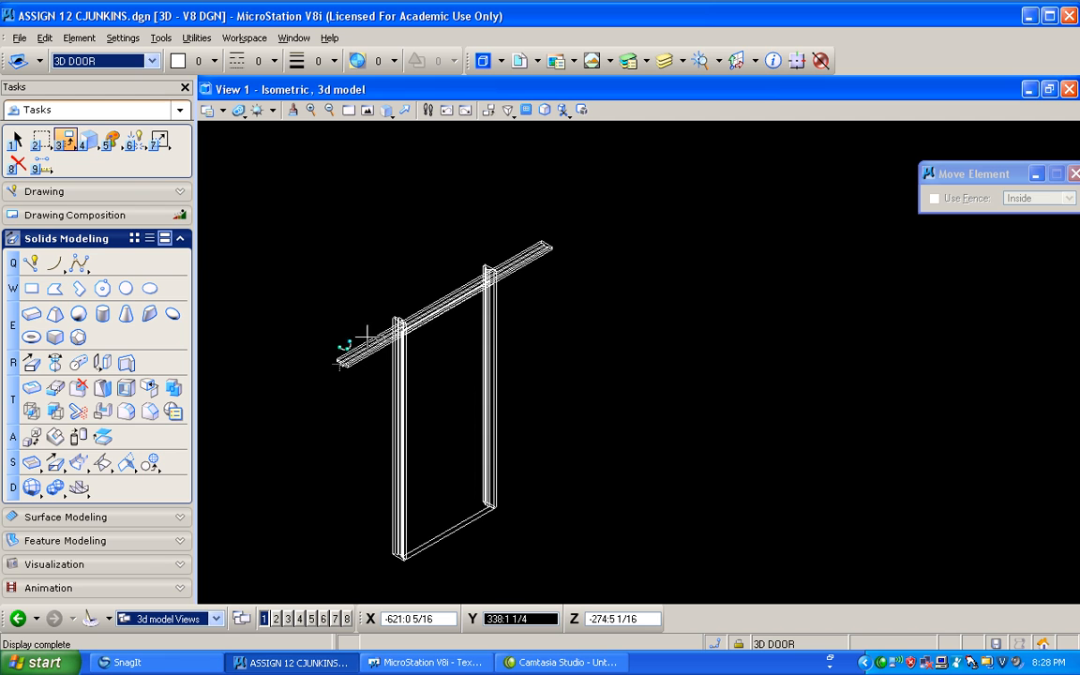
click(108, 142)
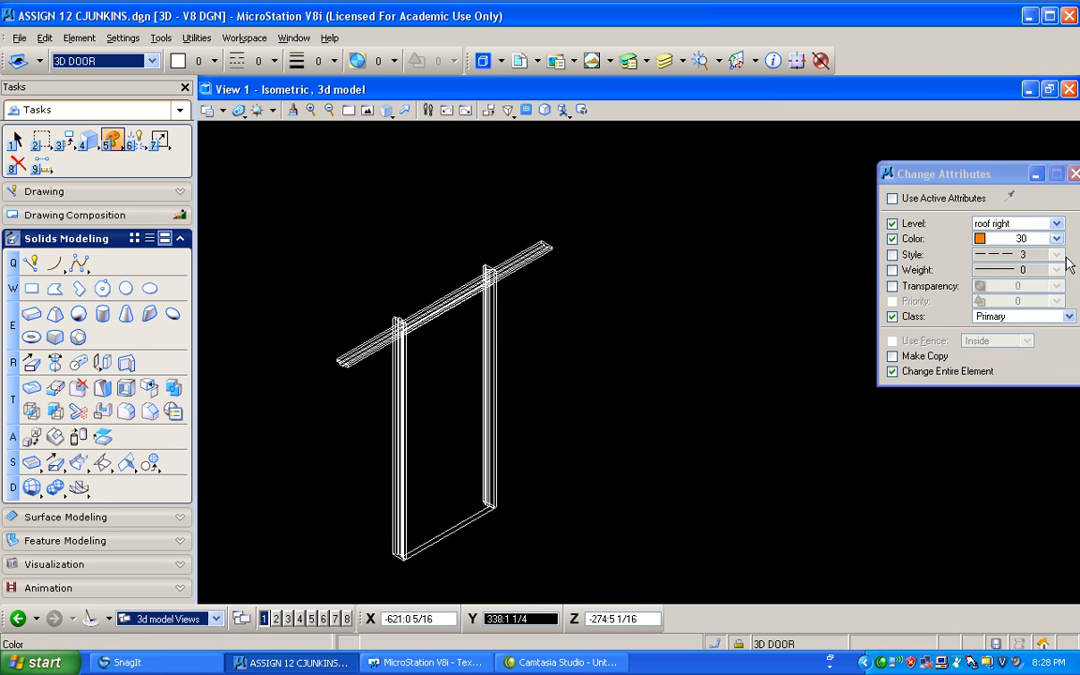
click(892, 224)
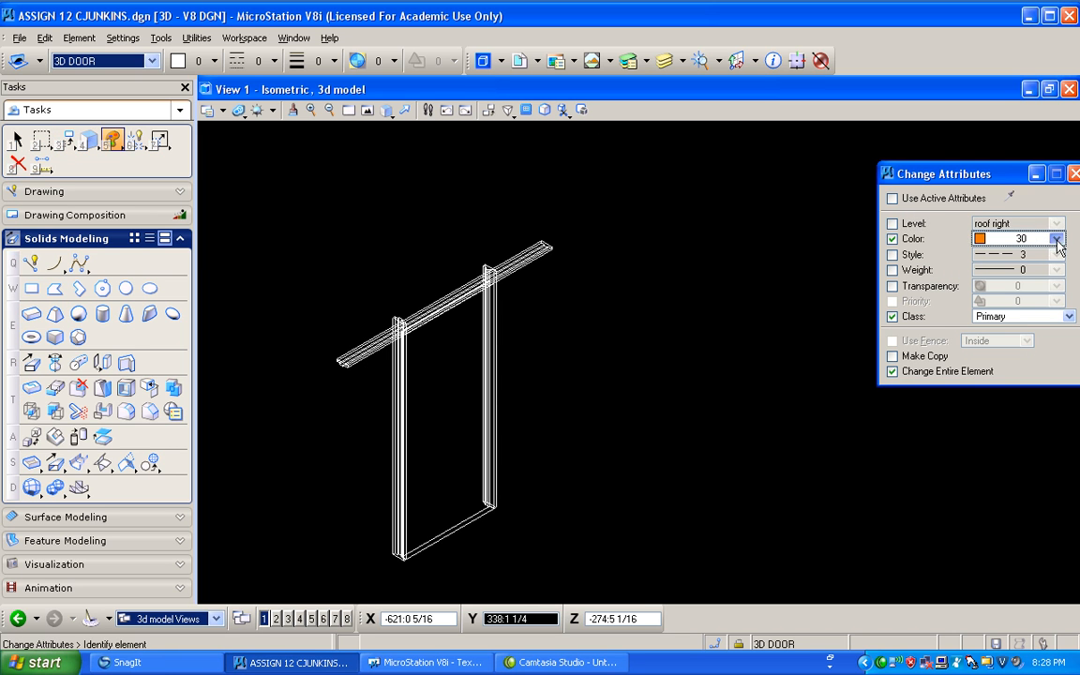
click(1055, 238)
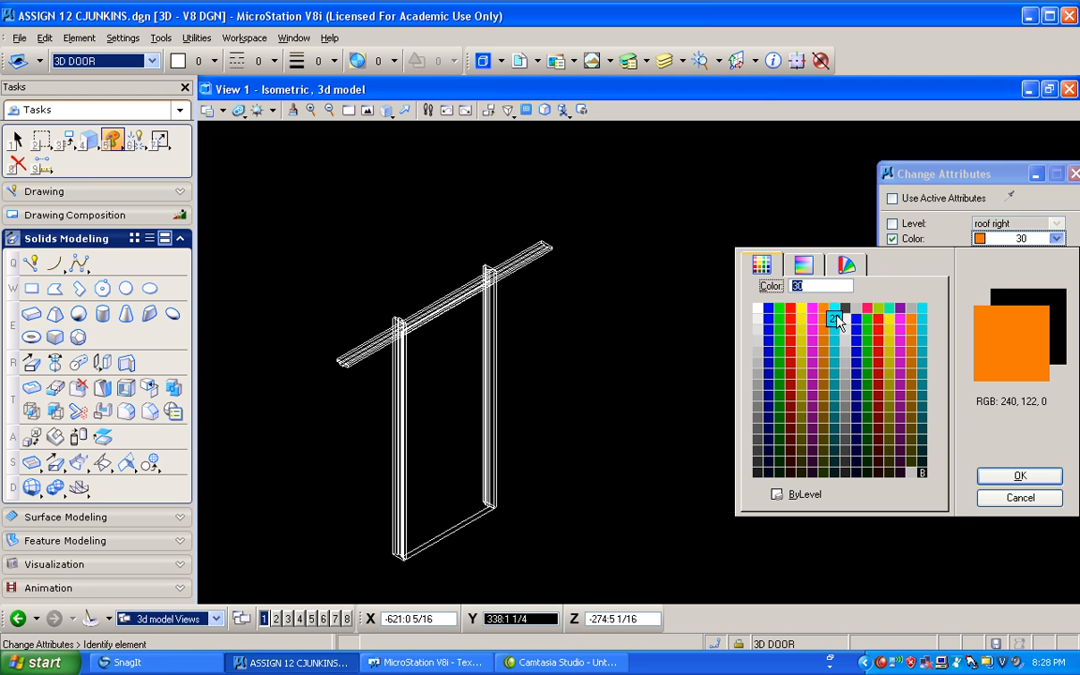
click(867, 313)
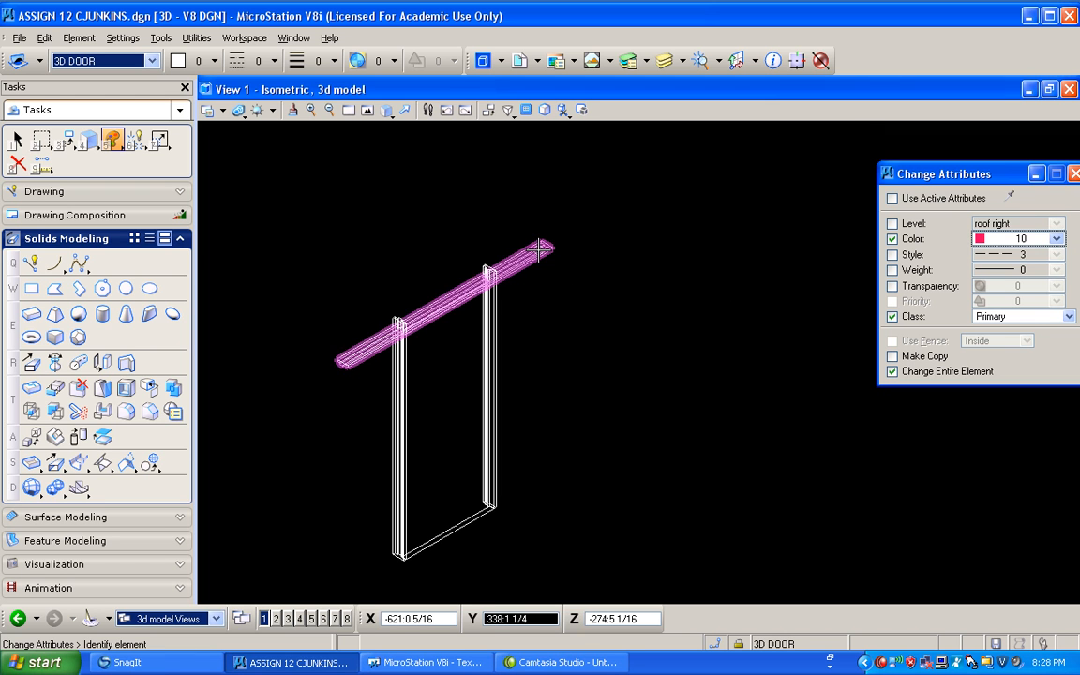
click(479, 272)
click(893, 317)
click(893, 371)
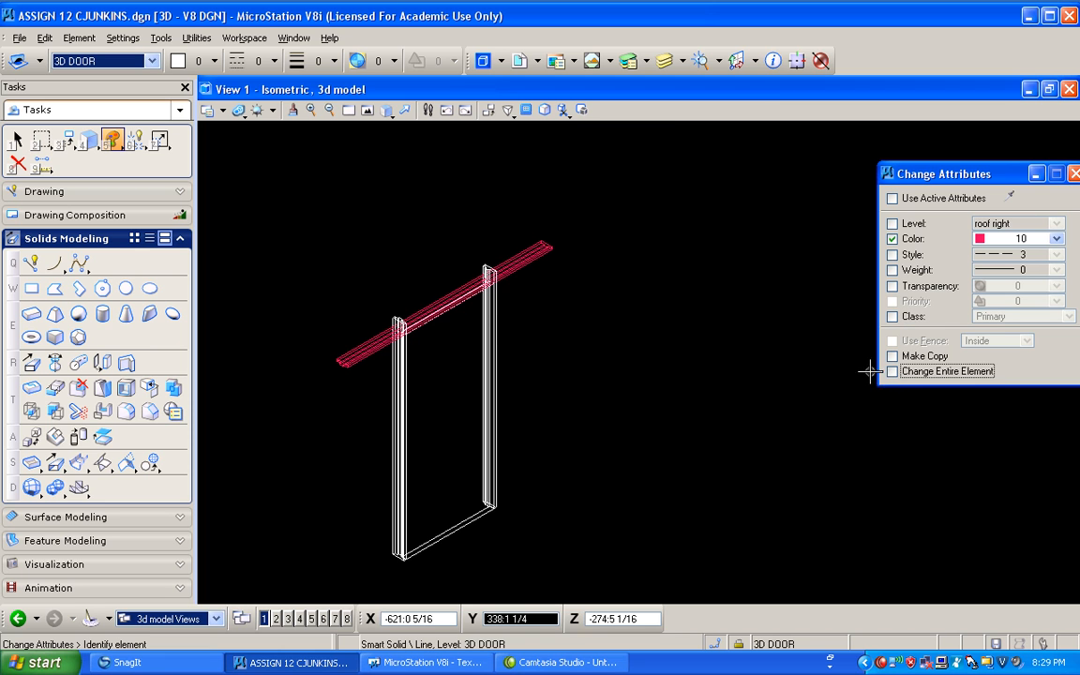
Change both vertical jambs to colour 10 and show the head piece's crossing with the first jamb in the front view
click(504, 313)
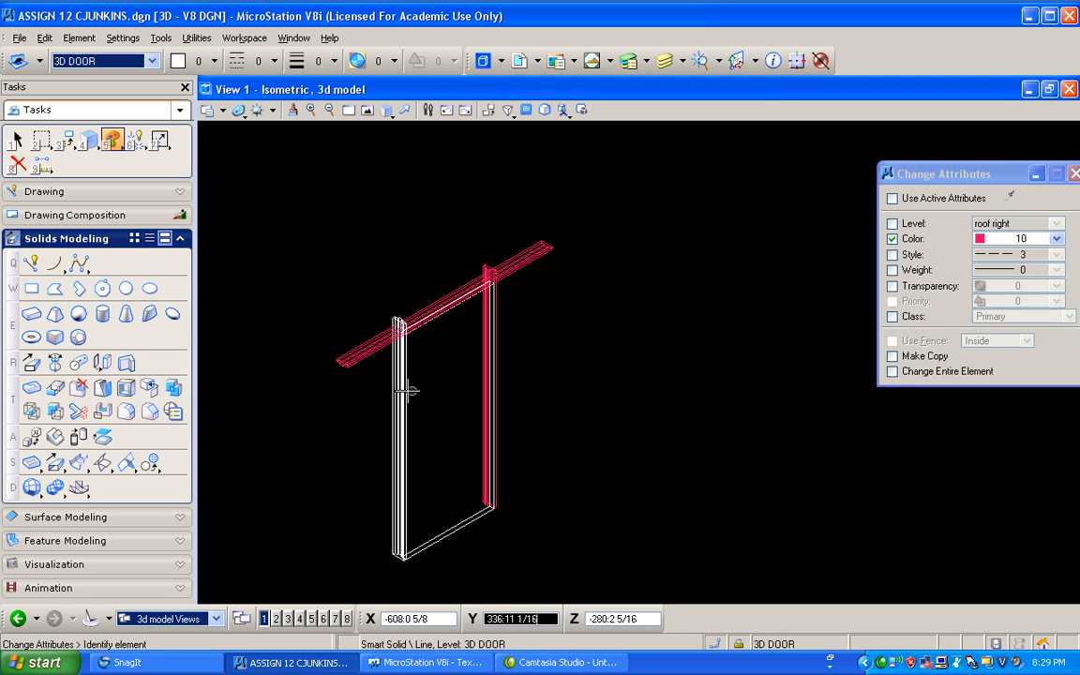
click(376, 379)
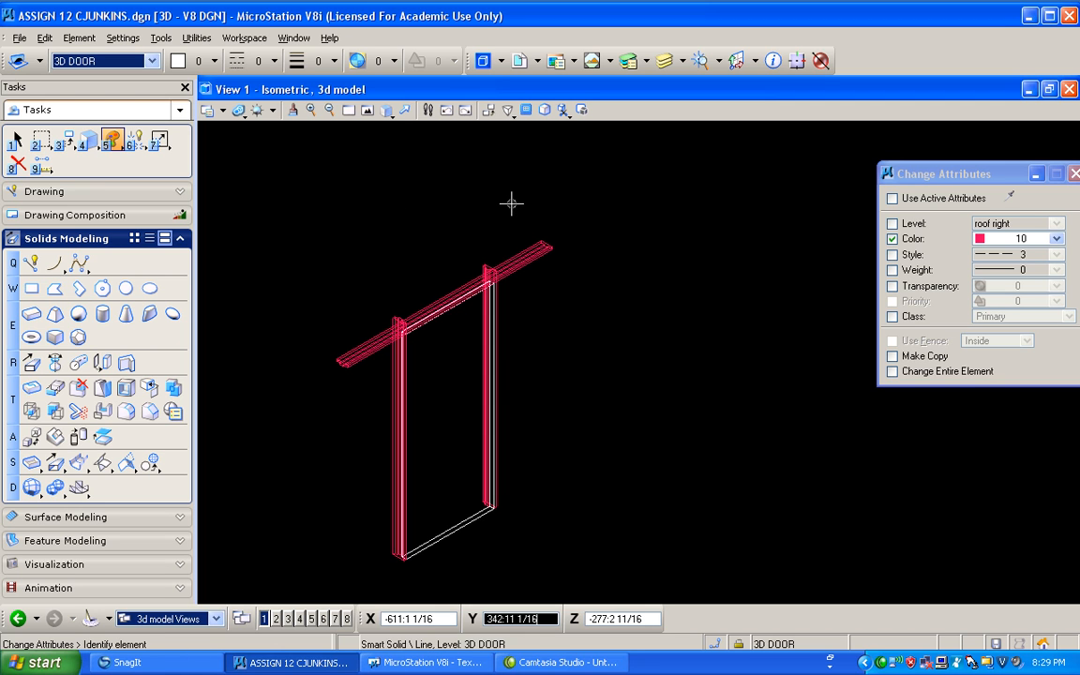
click(385, 111)
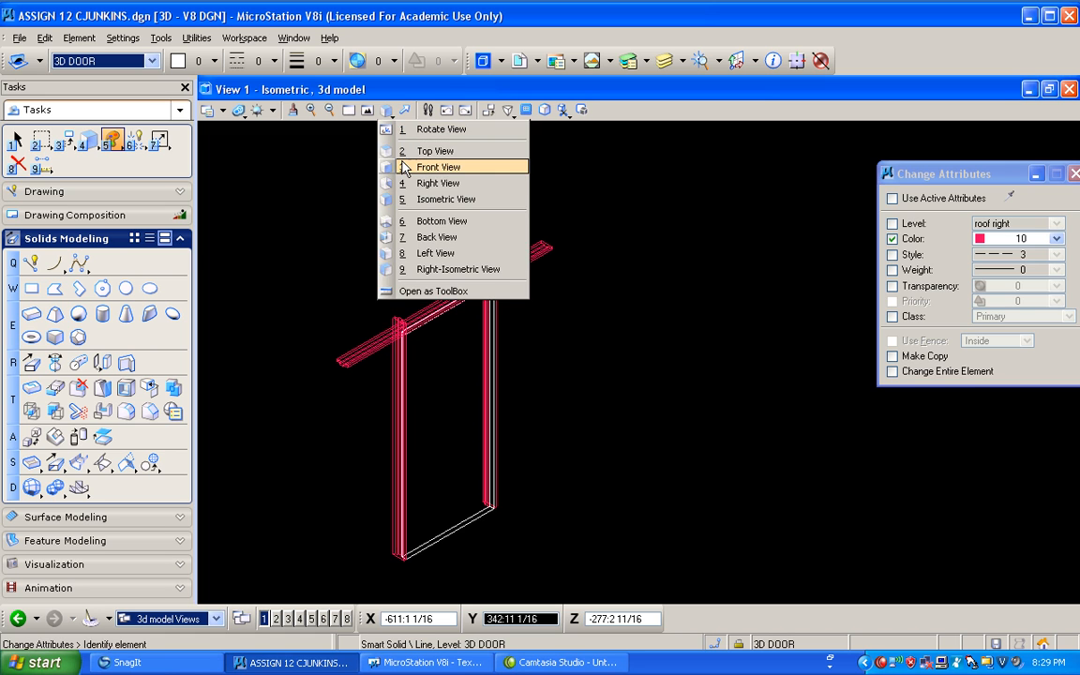
click(405, 169)
scroll(410, 266, up, 4)
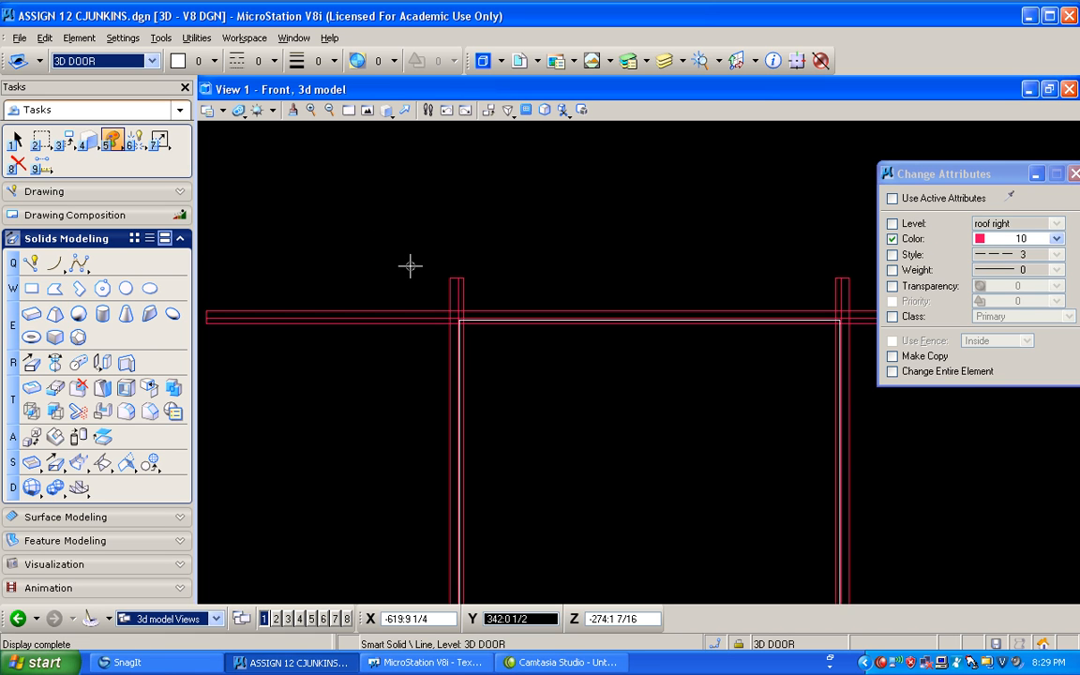
middle_drag(579, 224, 525, 207)
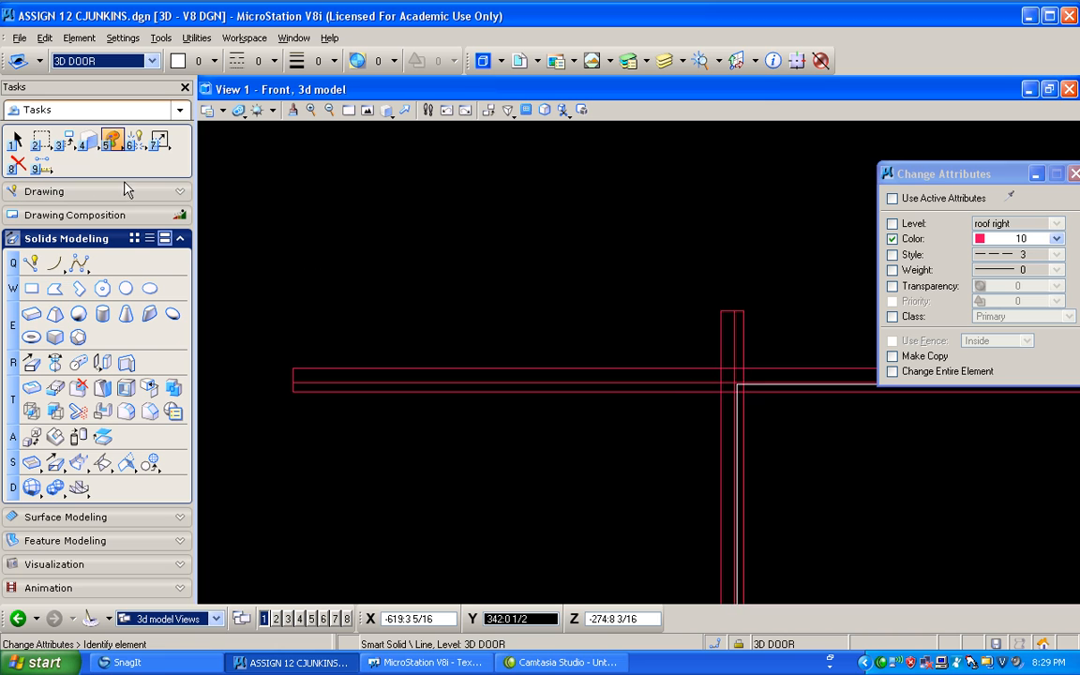
Try to outline a multi-segment SmartLine shape around the head's overhang, starting at the inner jamb-head intersection, with Join Elements enabled
click(33, 263)
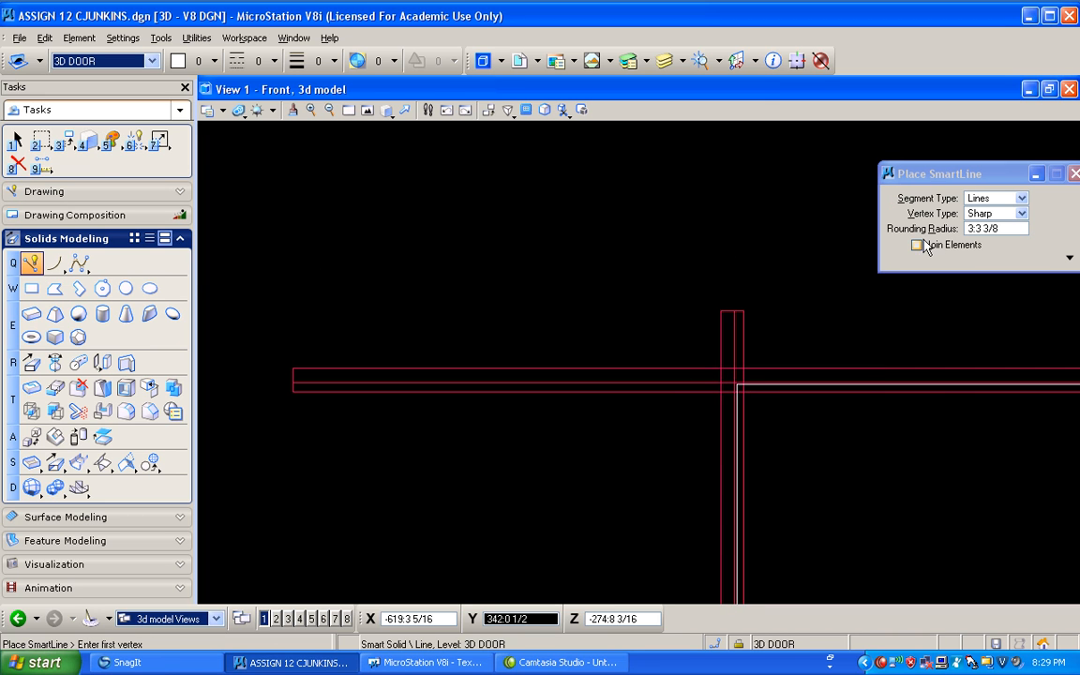
click(916, 247)
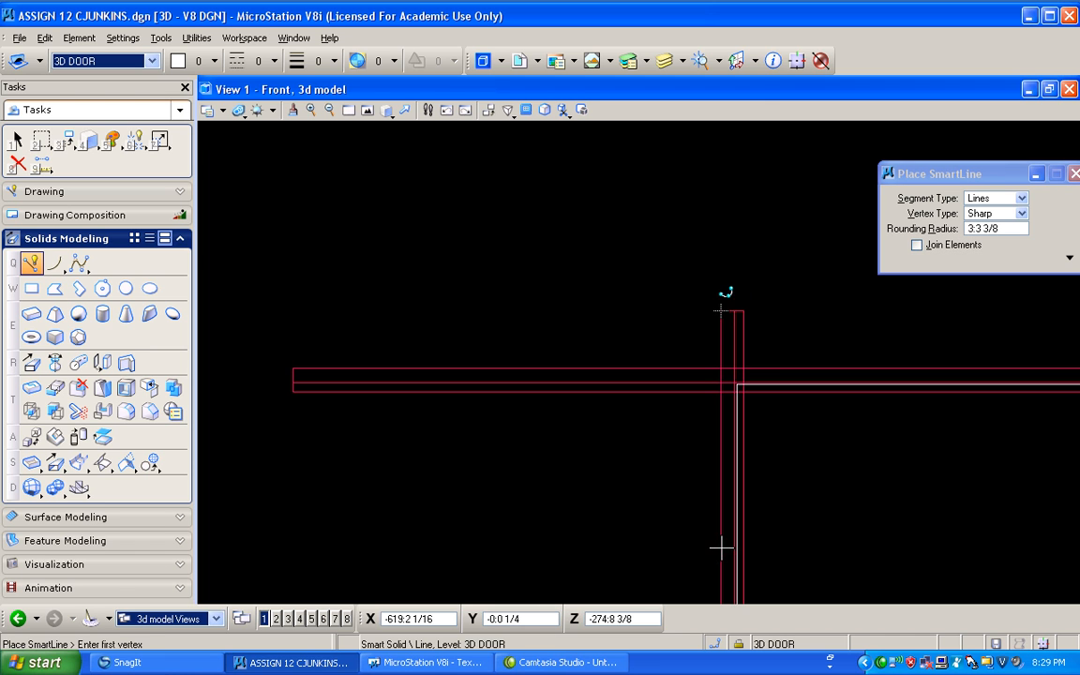
key(space)
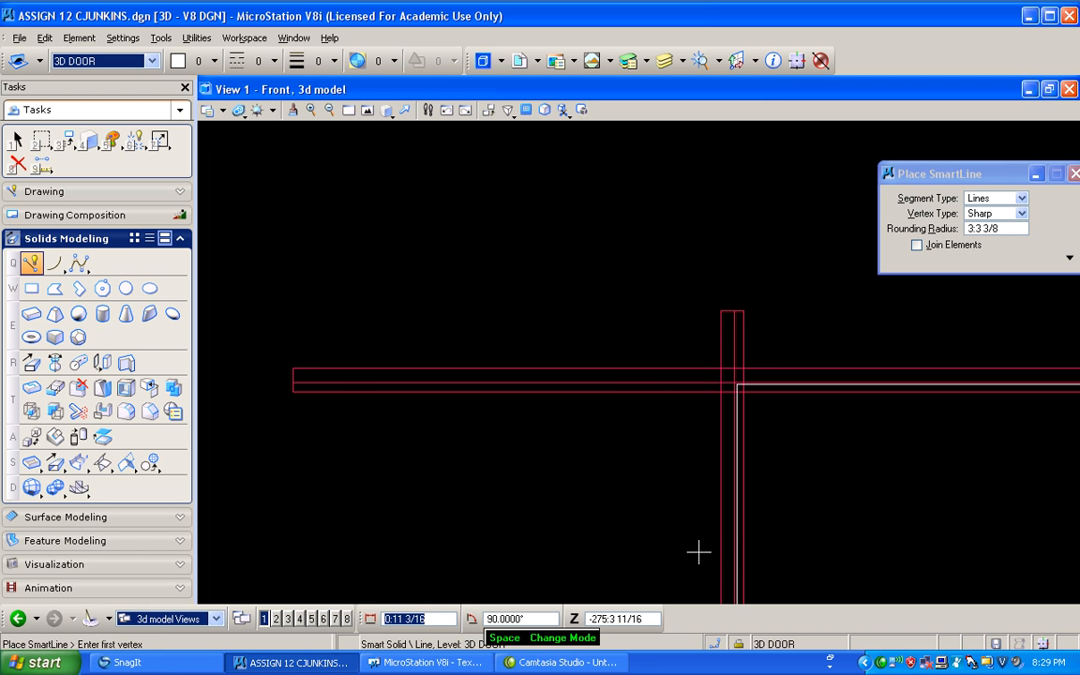
click(745, 373)
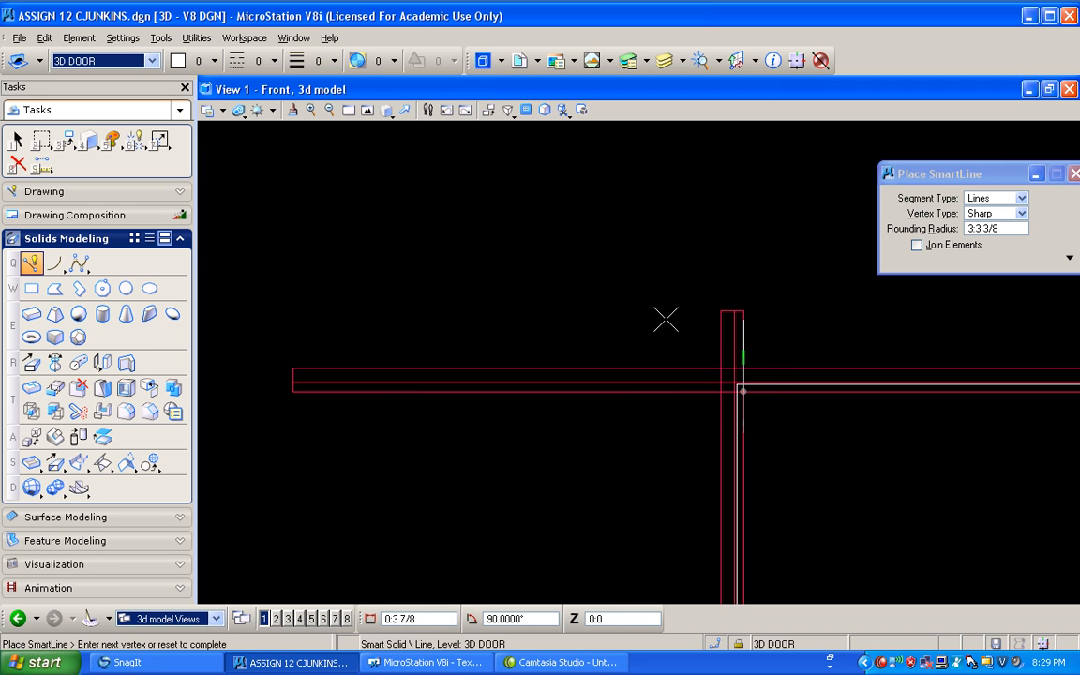
key(space)
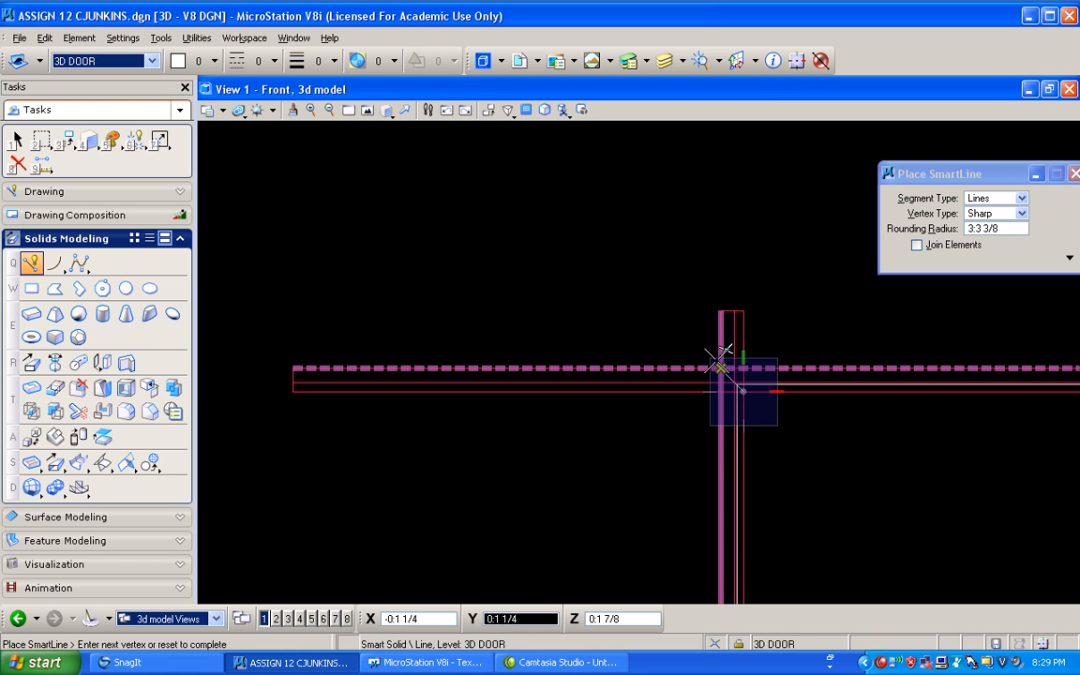
click(511, 159)
click(272, 209)
click(248, 485)
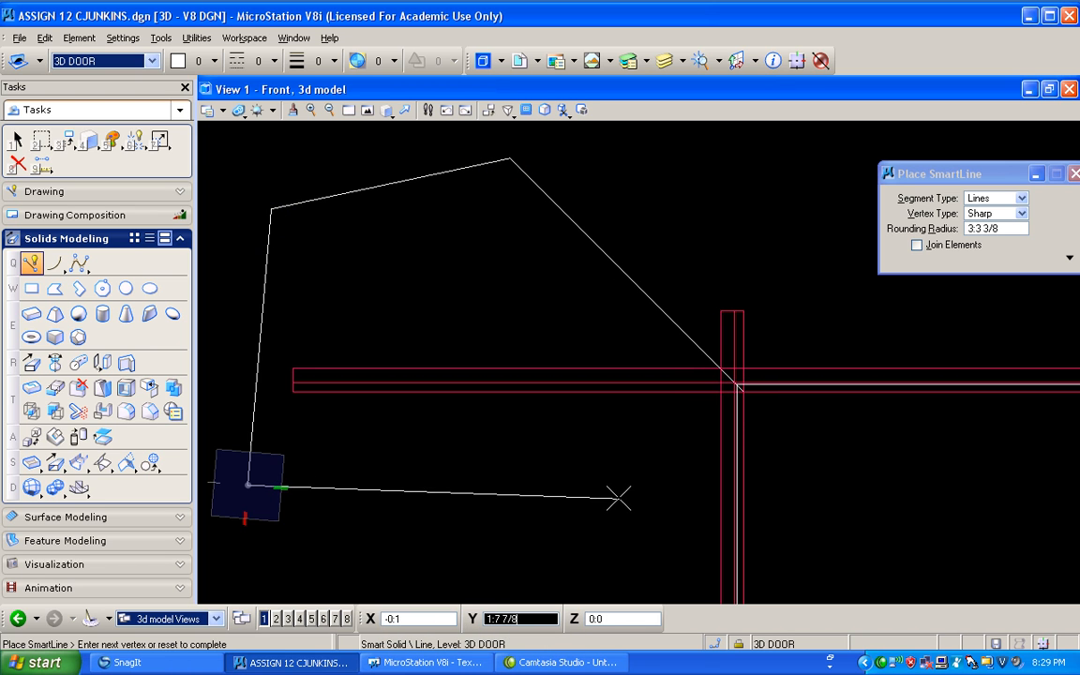
click(614, 498)
click(812, 489)
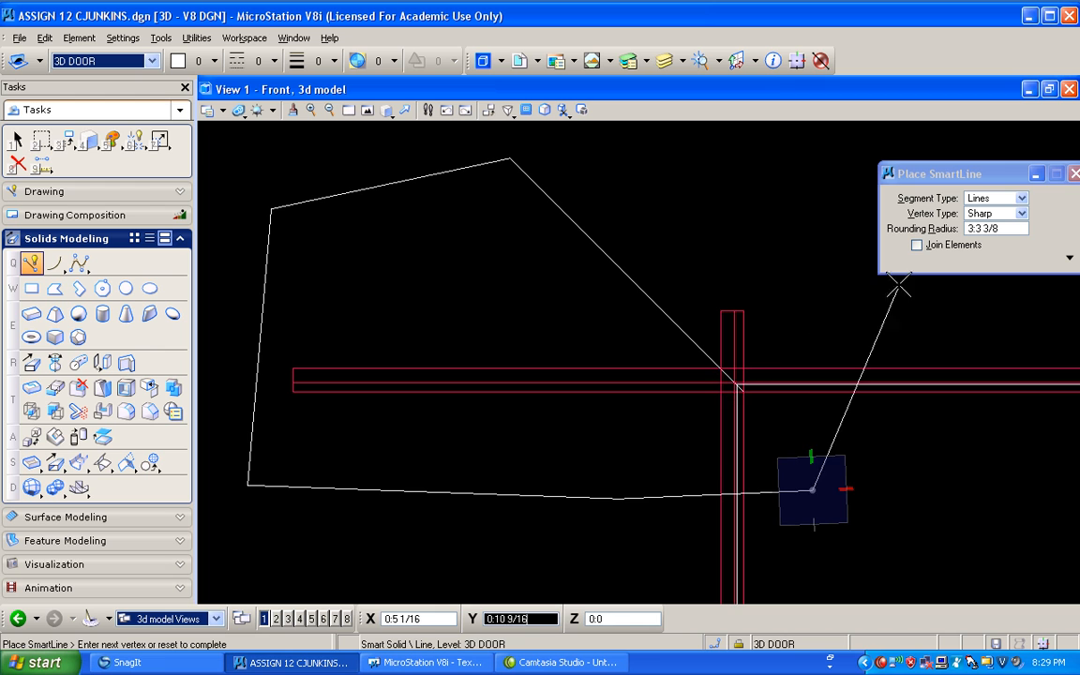
click(916, 245)
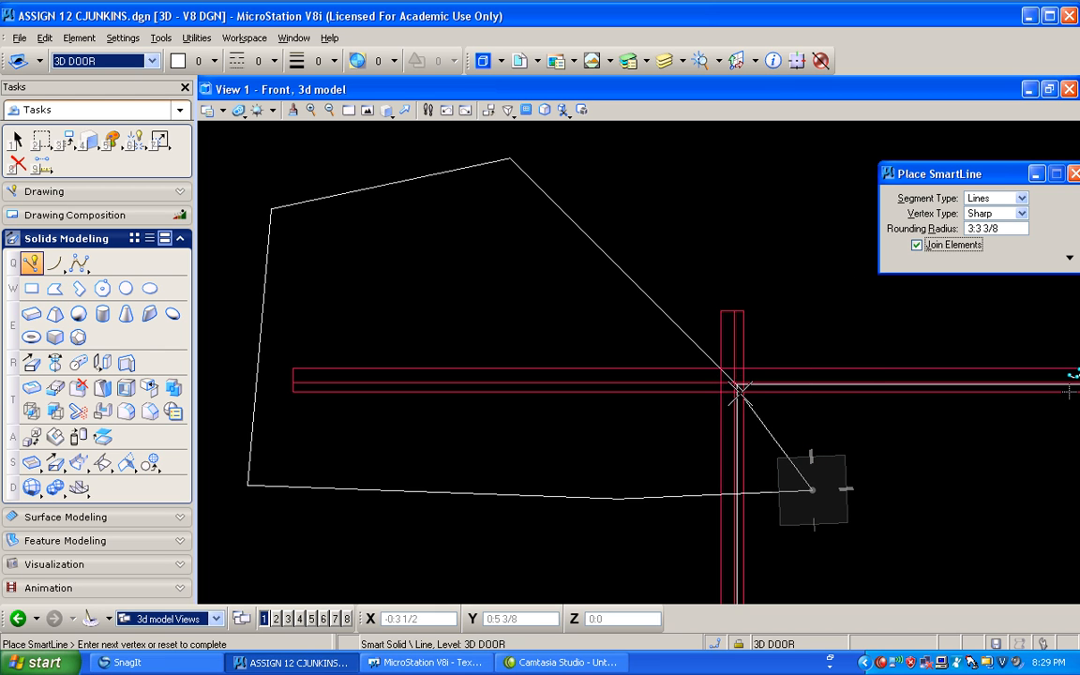
right_click(821, 457)
key(ctrl+z)
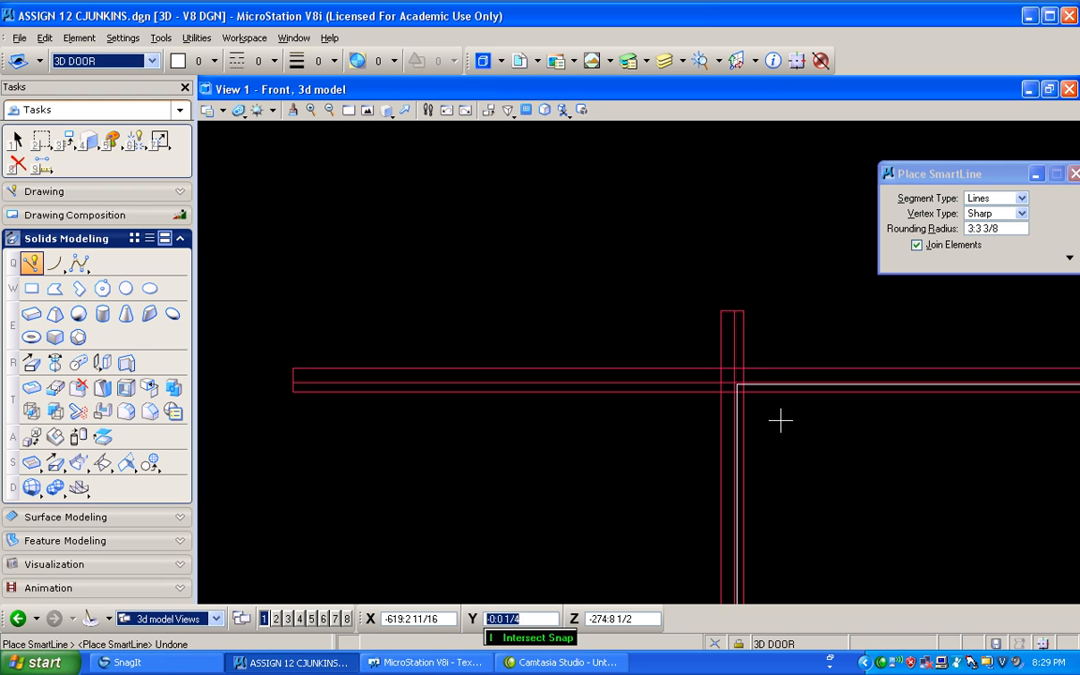
Try to draw a diagonal mitre line from the inner to the outer intersection of the jamb and head edges
click(742, 389)
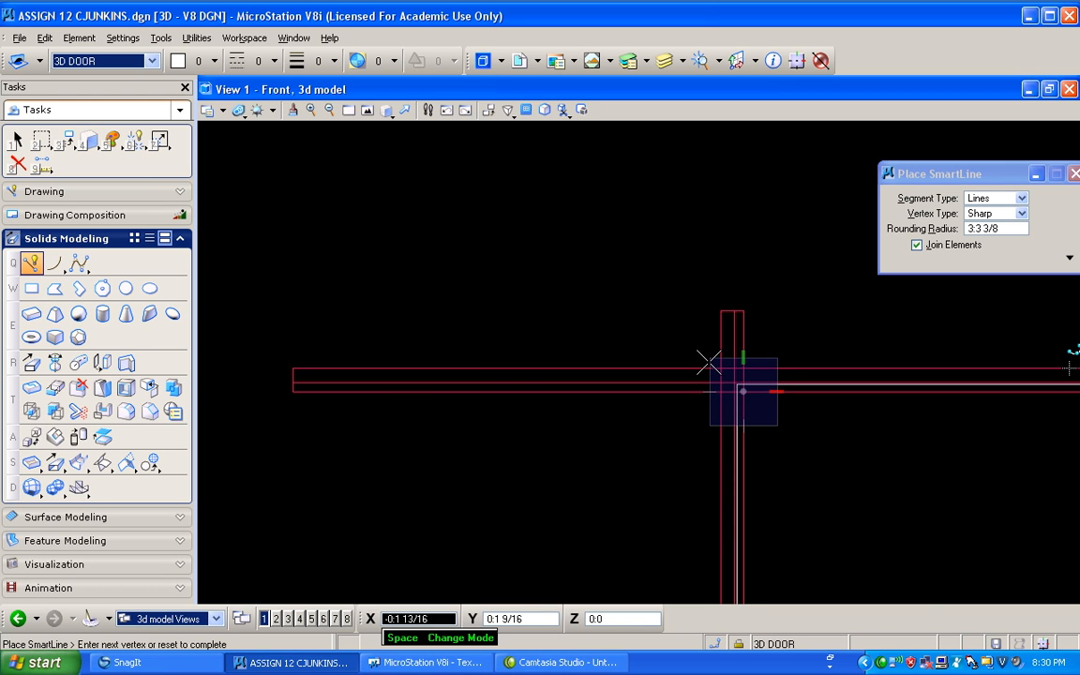
key(i)
click(719, 364)
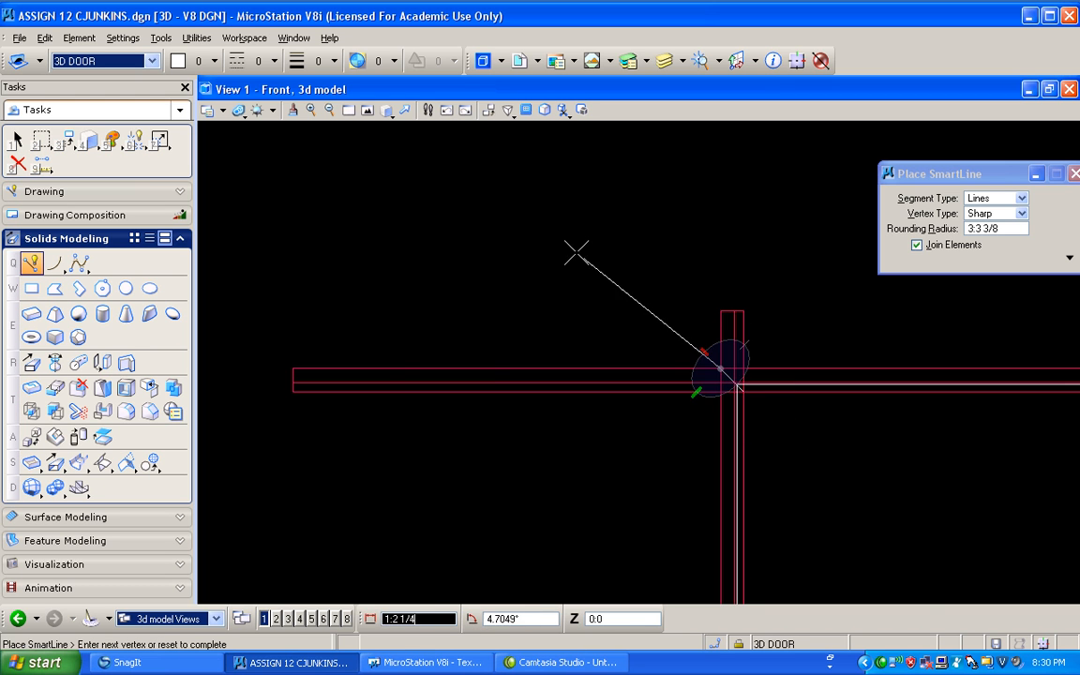
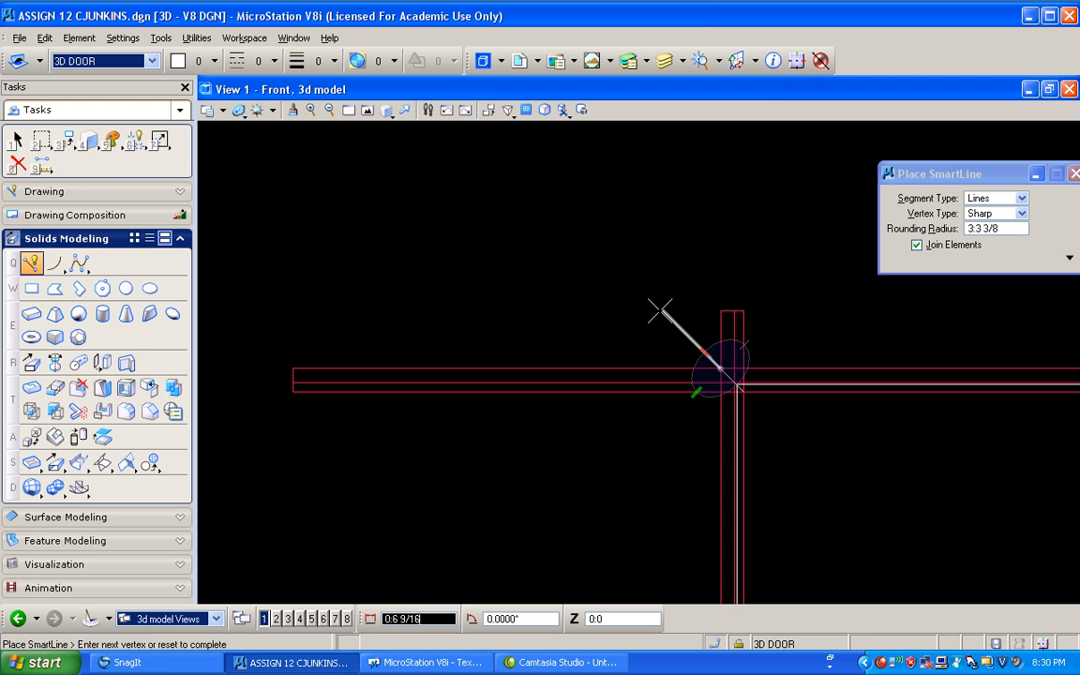
right_click(761, 396)
key(ctrl+z)
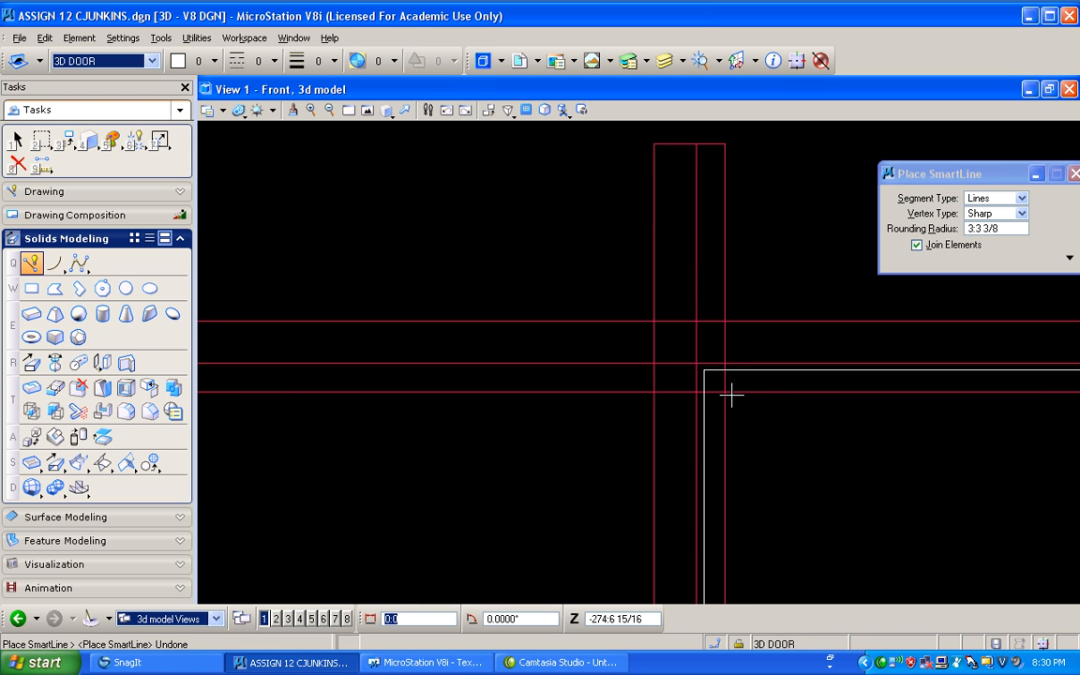
click(730, 373)
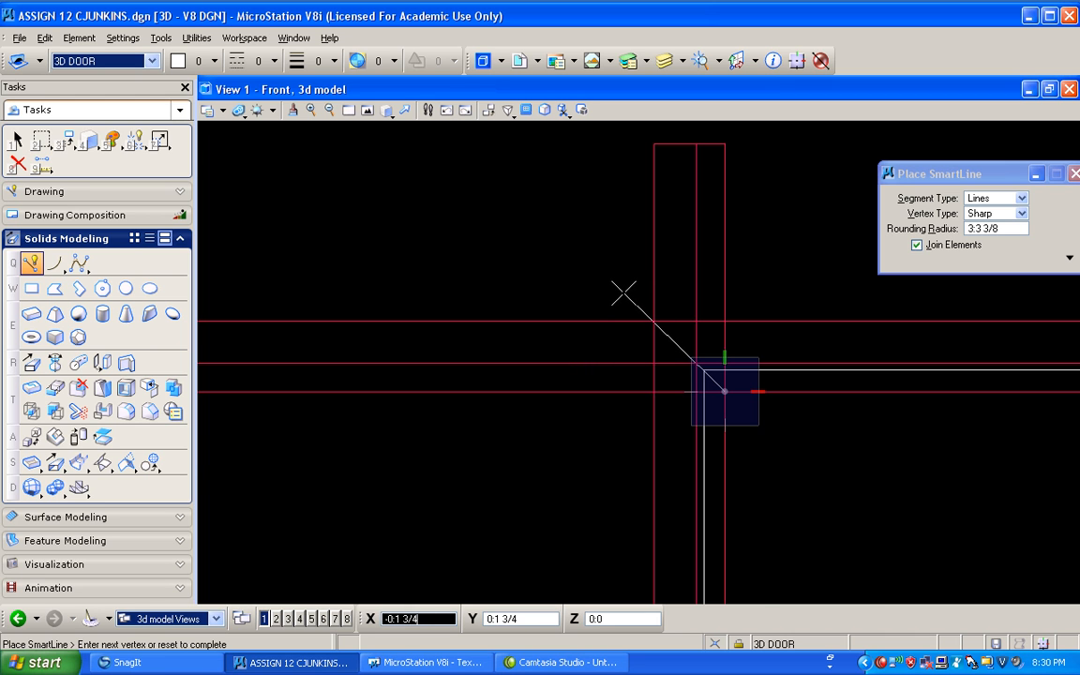
scroll(621, 293, up, 5)
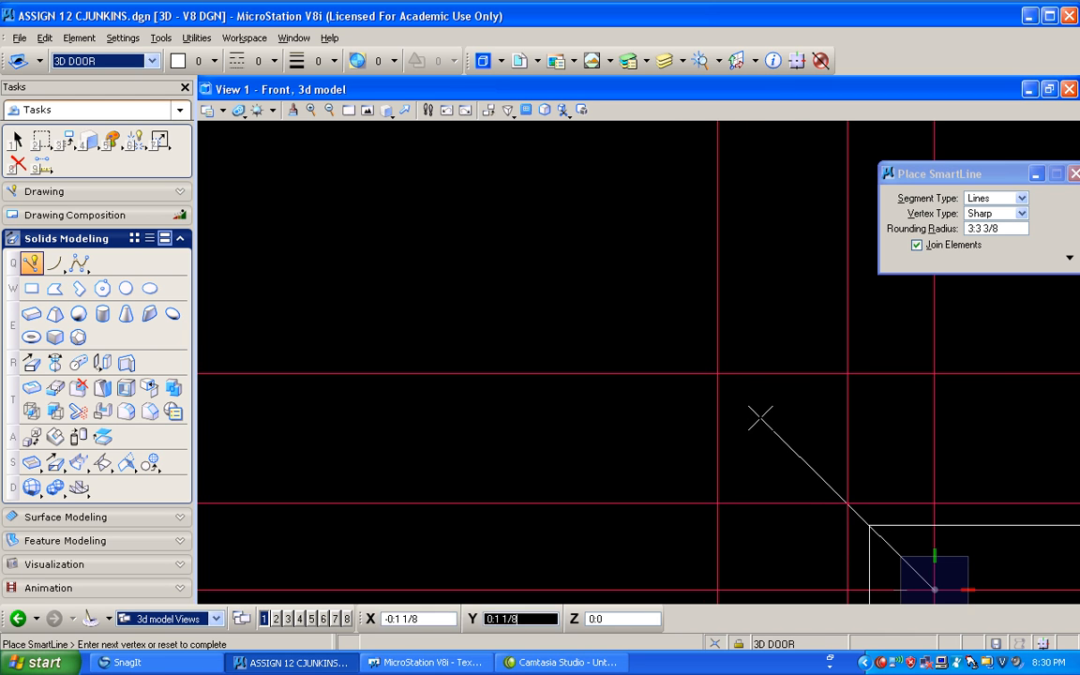
right_click(734, 384)
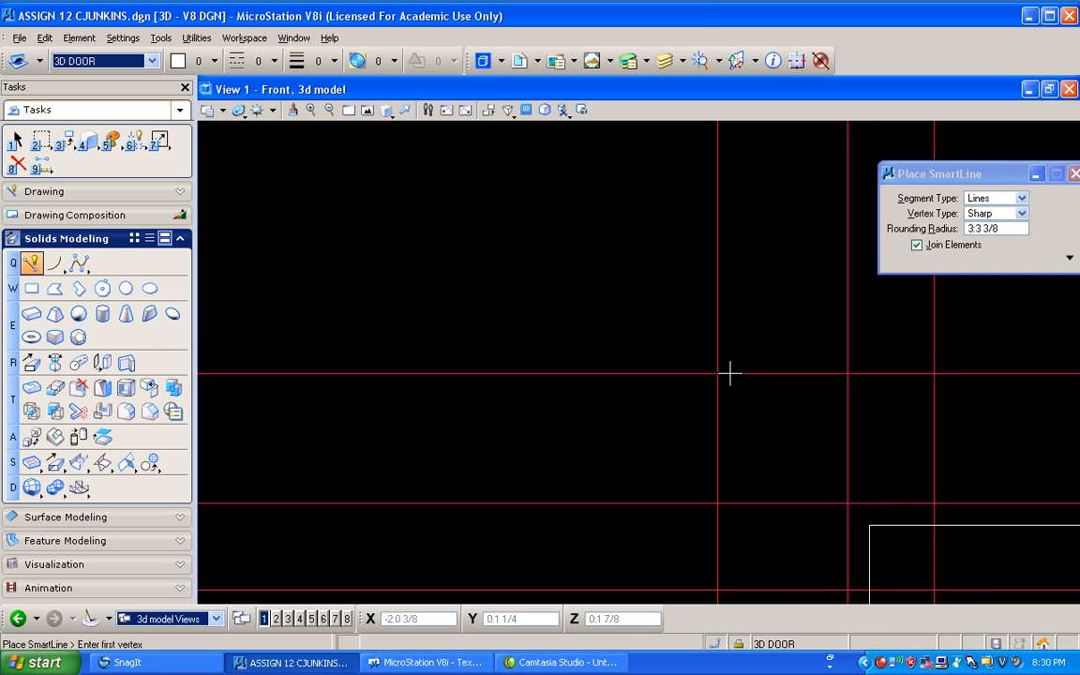
scroll(712, 352, down, 8)
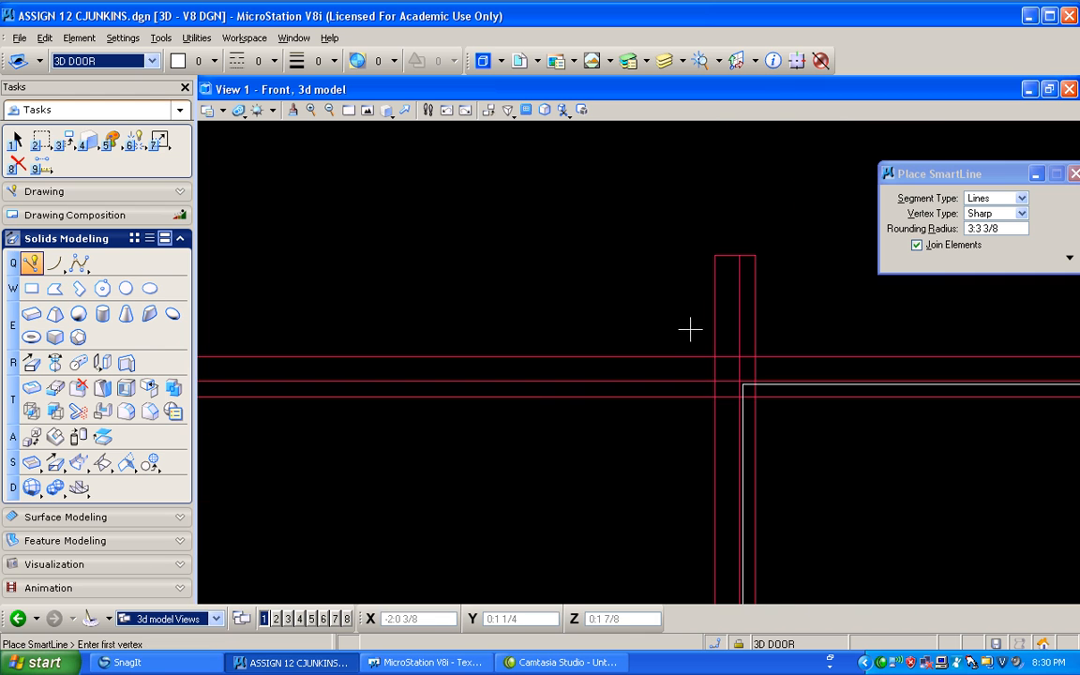
click(536, 456)
click(36, 266)
click(494, 442)
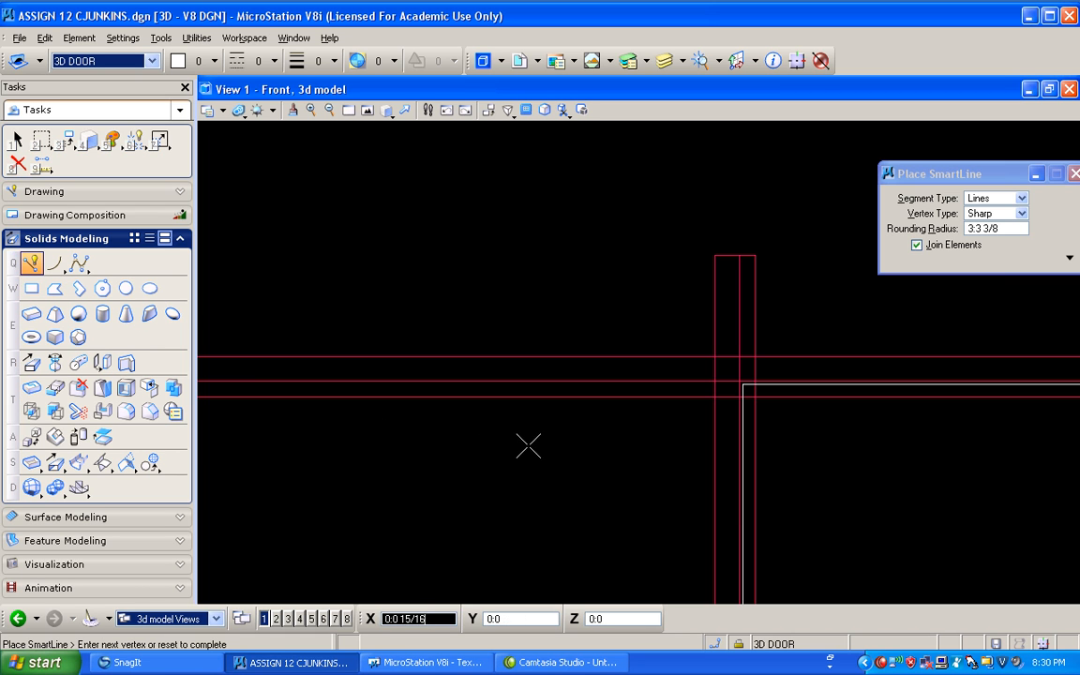
right_click(586, 435)
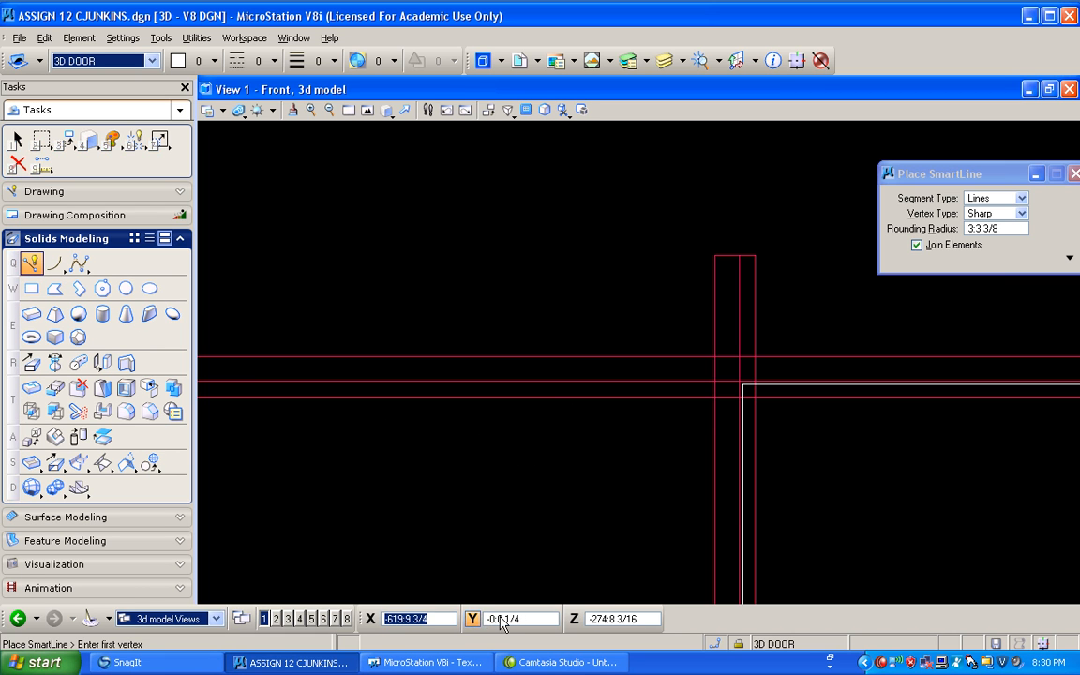
click(432, 212)
right_click(441, 210)
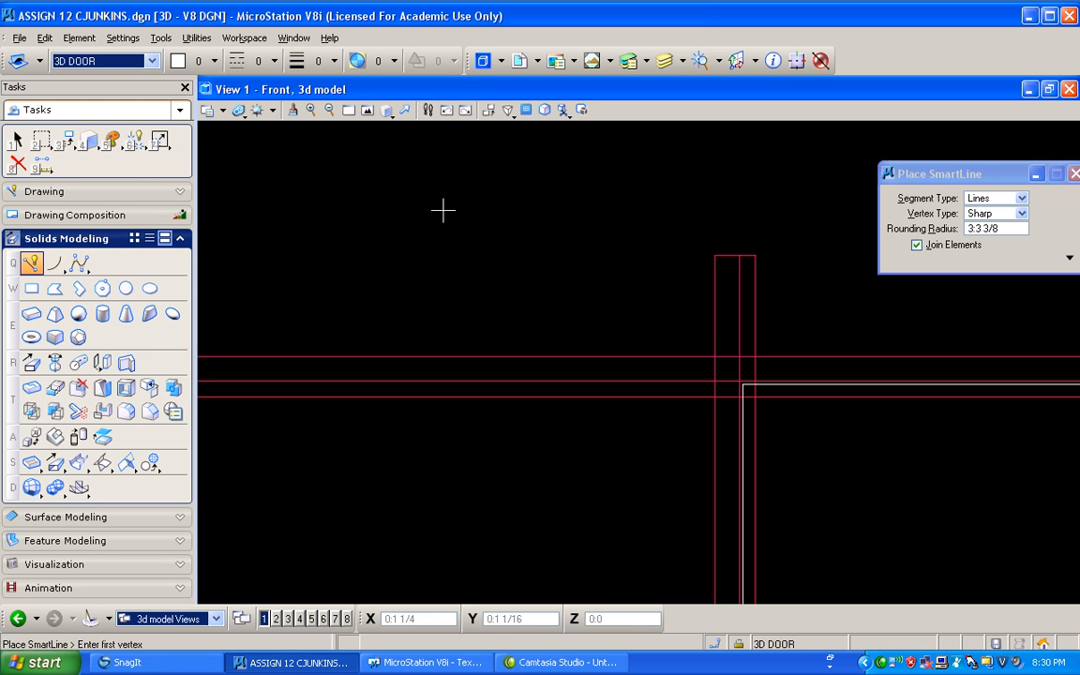
click(385, 110)
right_click(448, 224)
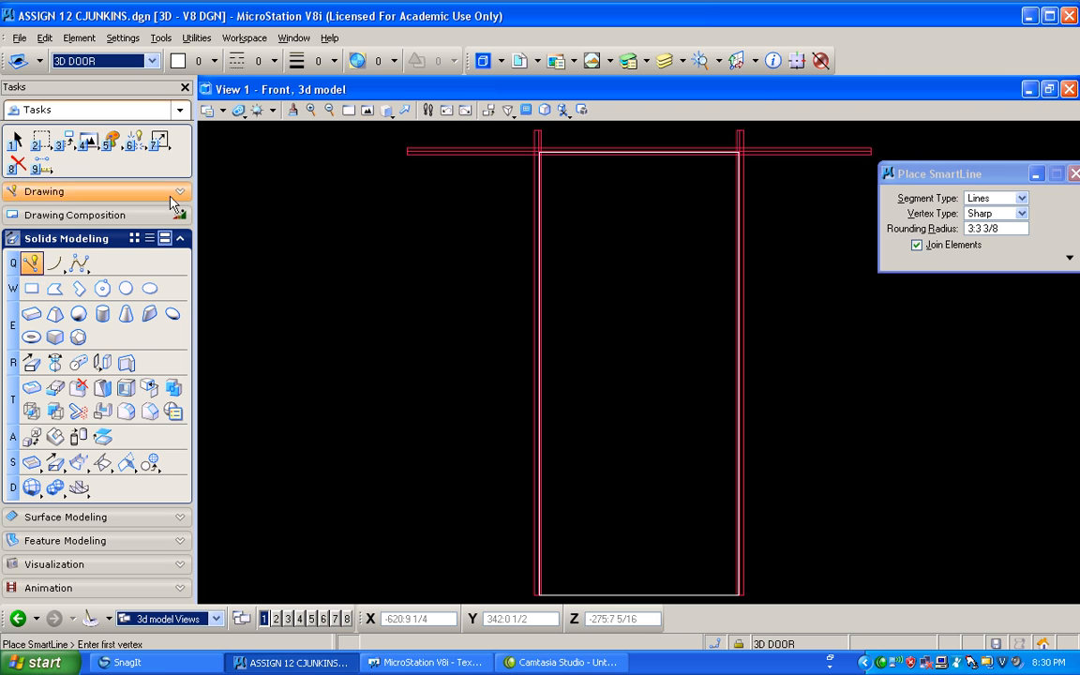
click(34, 266)
click(290, 265)
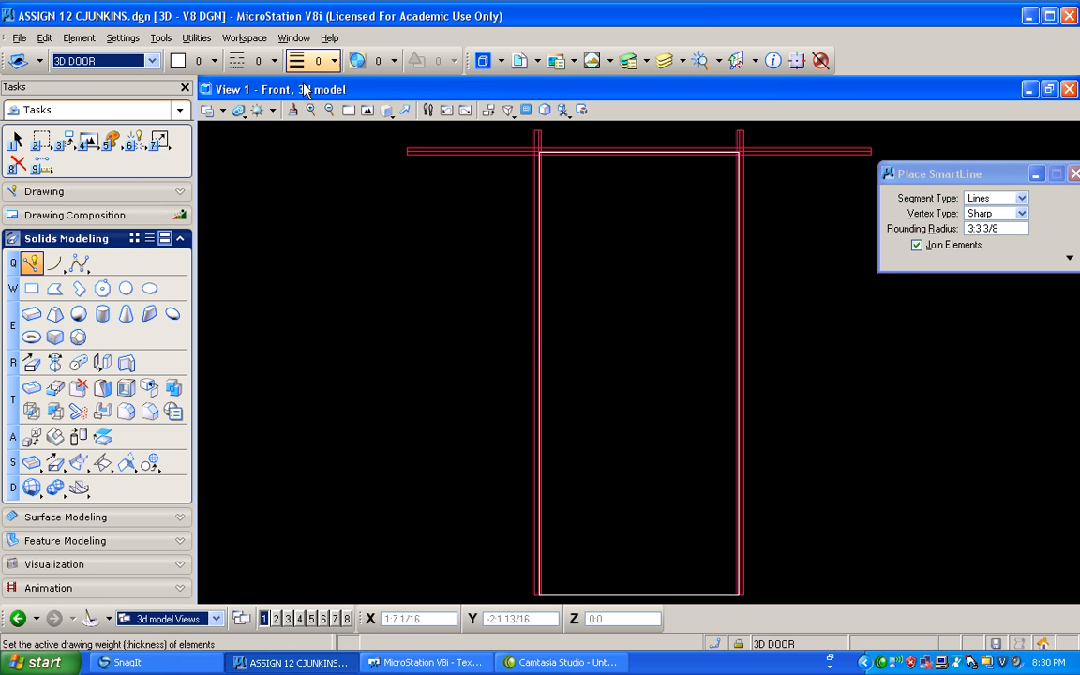
scroll(539, 150, up, 5)
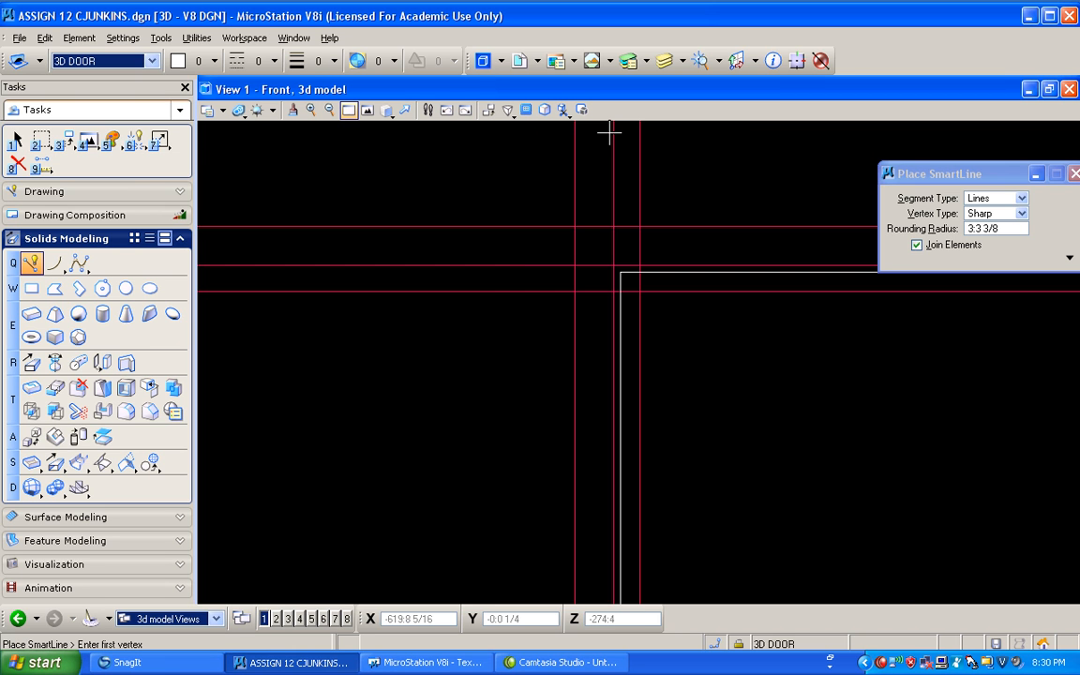
middle_drag(466, 377, 516, 300)
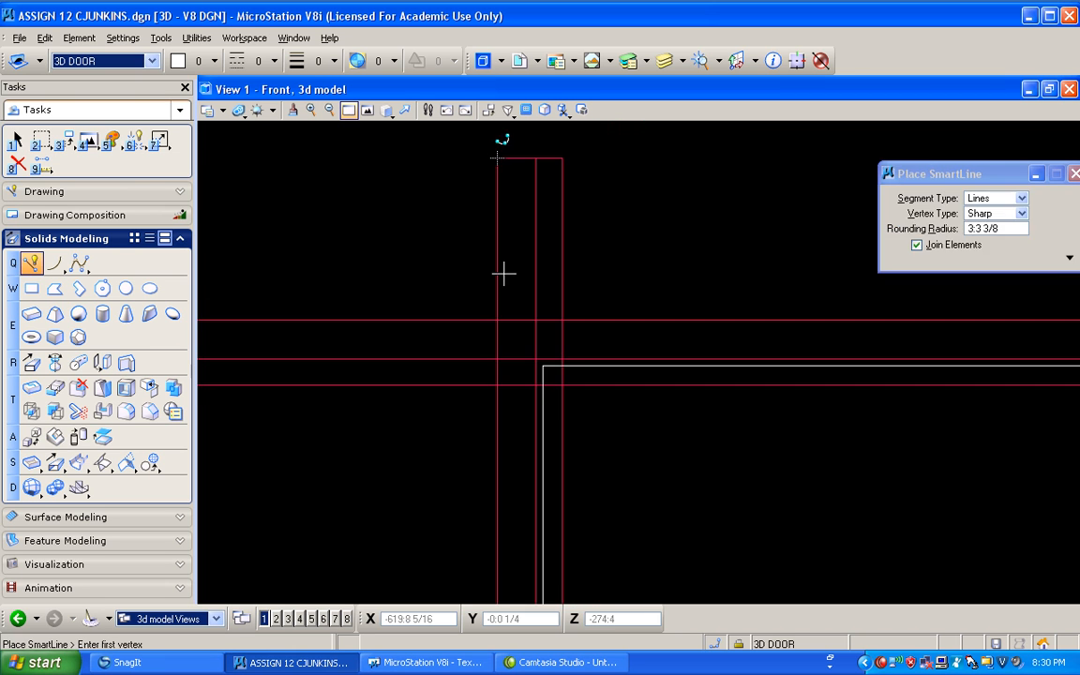
click(32, 288)
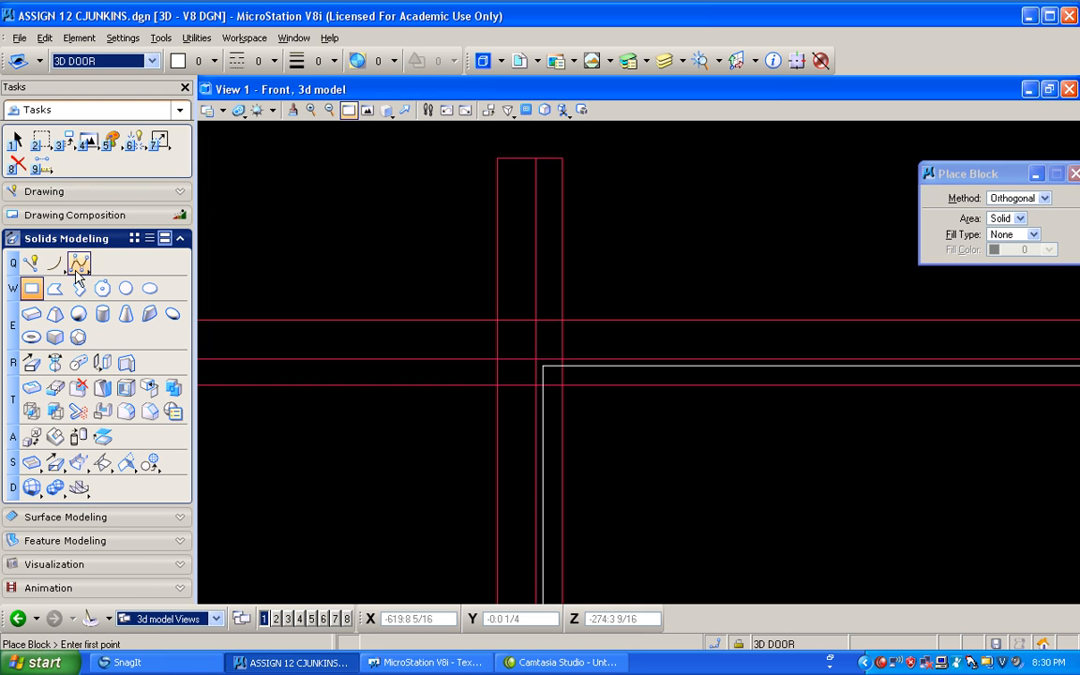
right_click(308, 217)
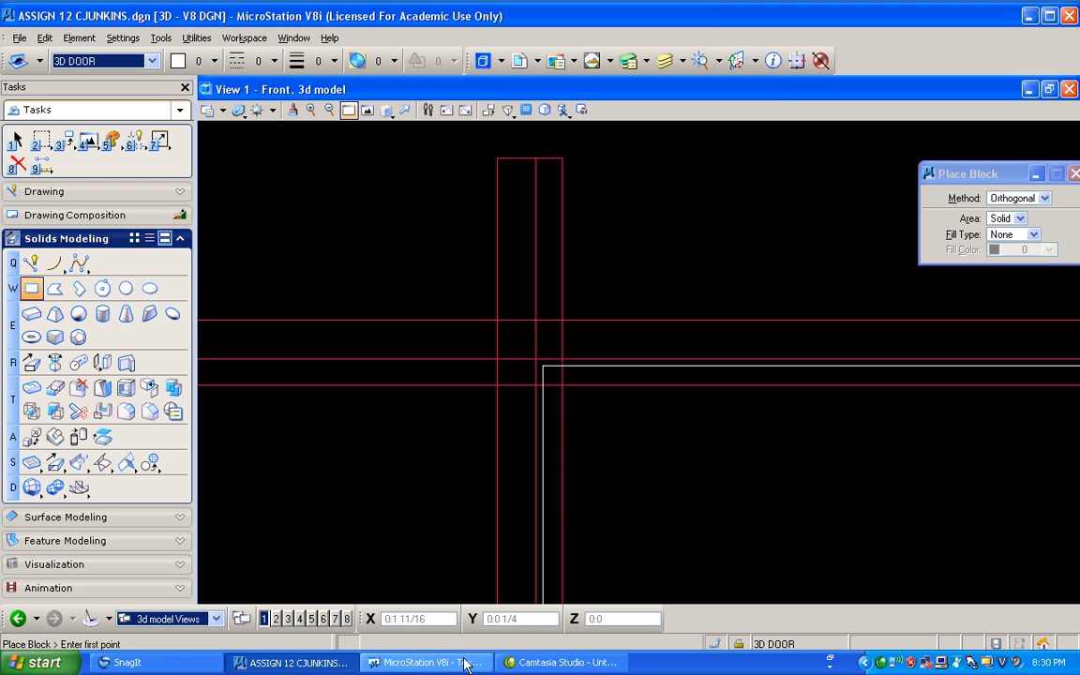
click(436, 661)
click(541, 39)
Try to place a SmartLine in the empty area beside the jamb and toggle AccuDraw off and back on
click(31, 264)
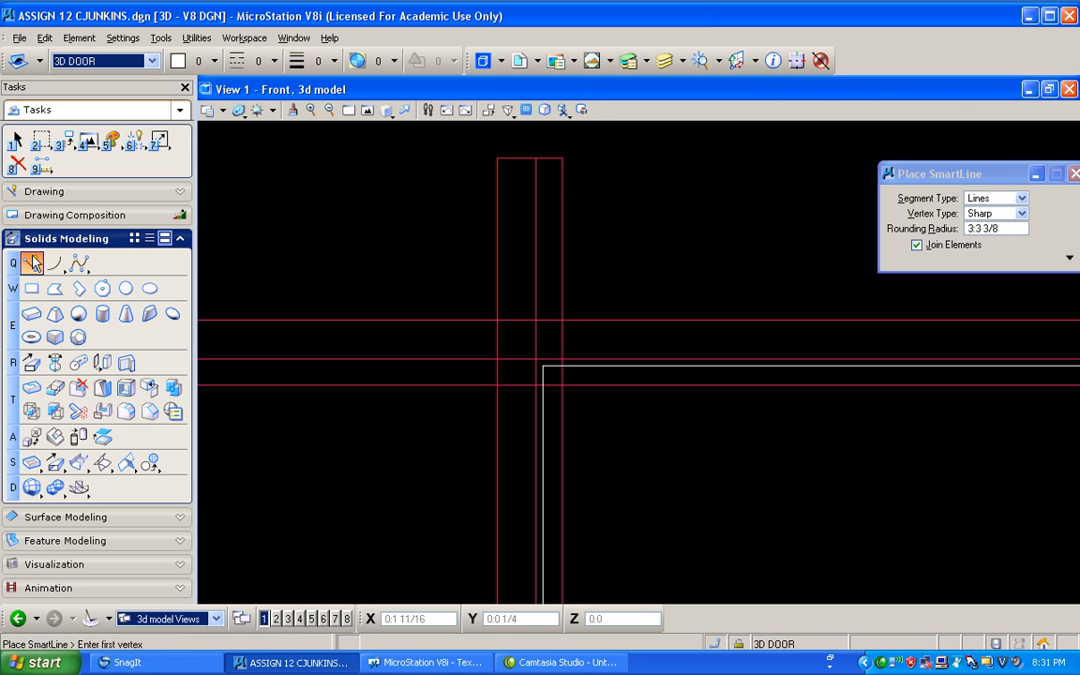
click(275, 209)
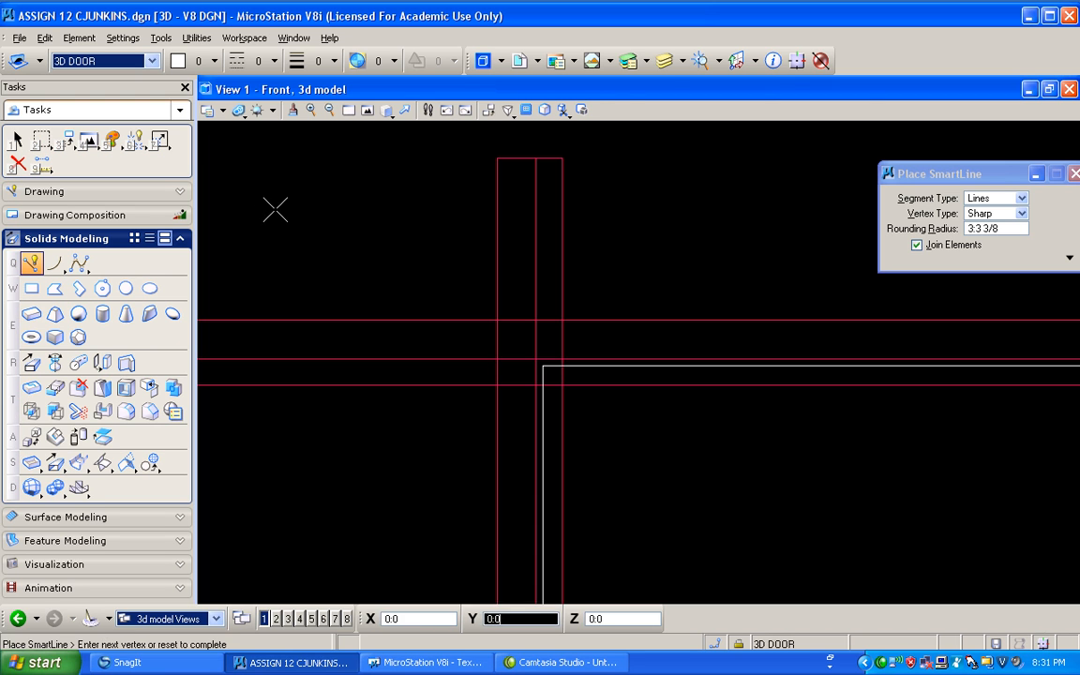
click(797, 61)
click(797, 61)
click(342, 236)
right_click(367, 245)
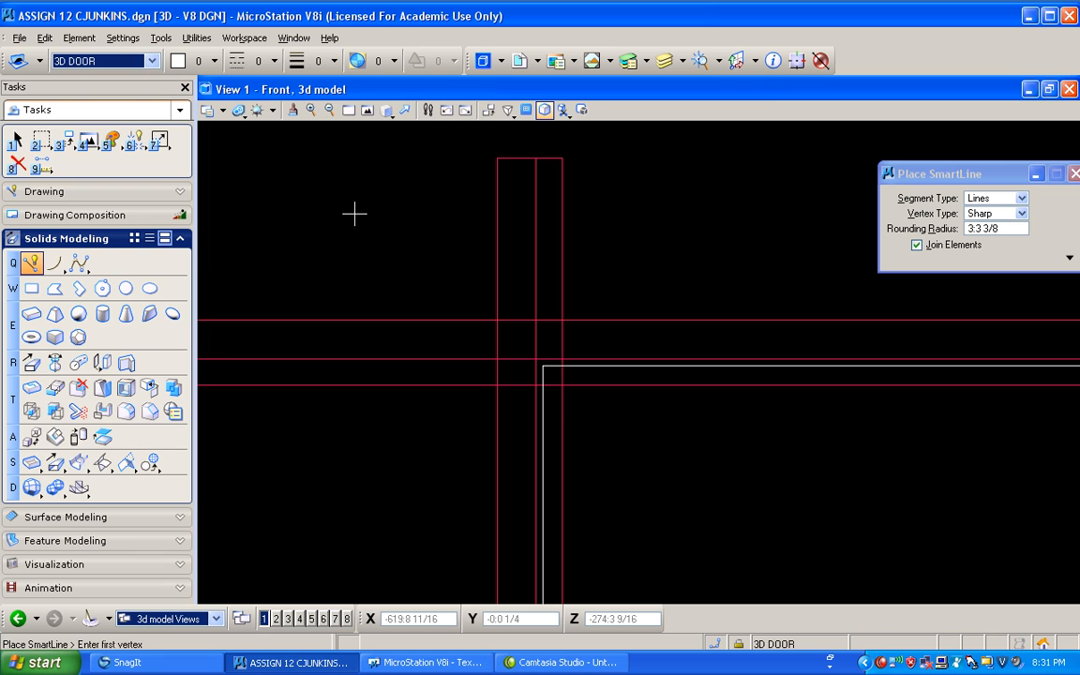
Close the drawing and reopen the assignment 12 file from the PROJECTS folder
click(18, 37)
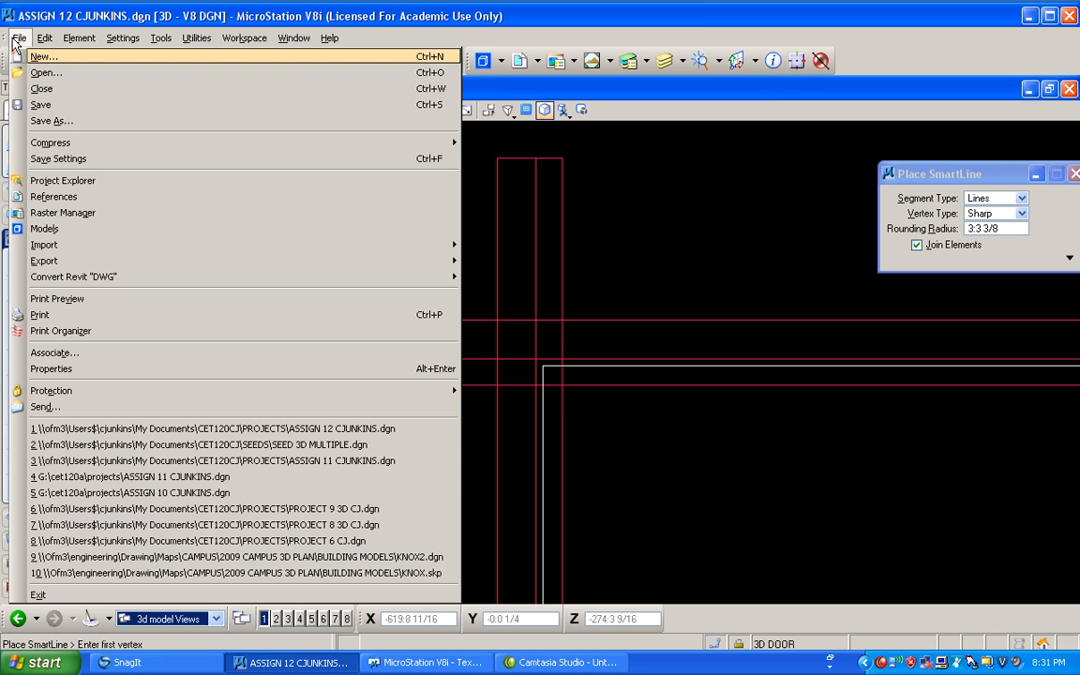
click(40, 102)
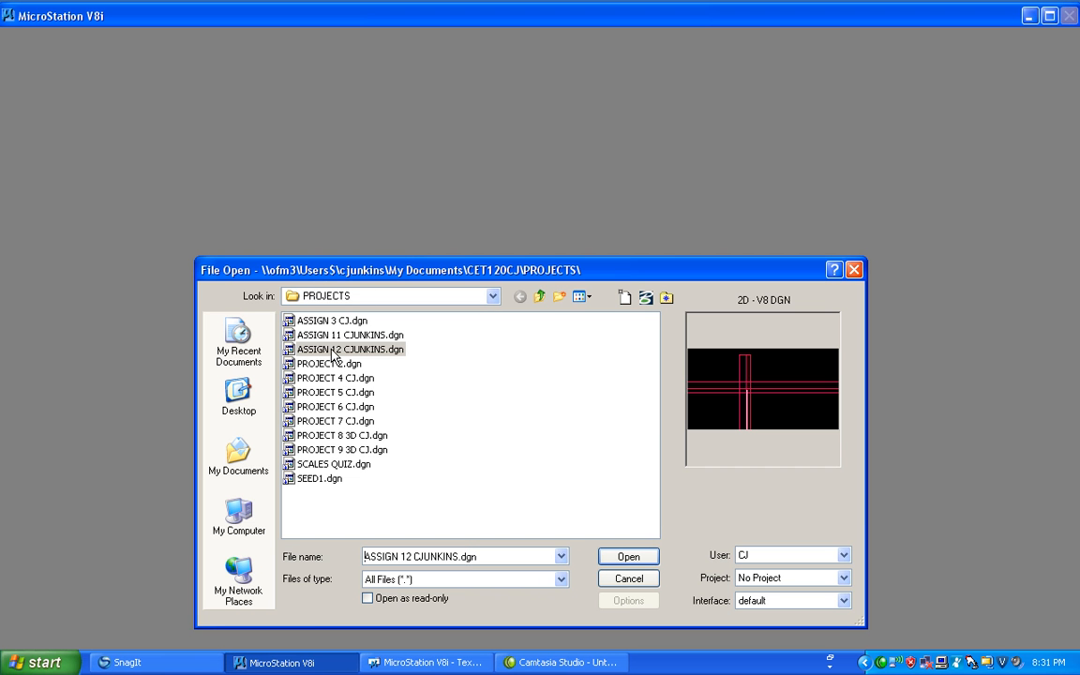
double_click(332, 349)
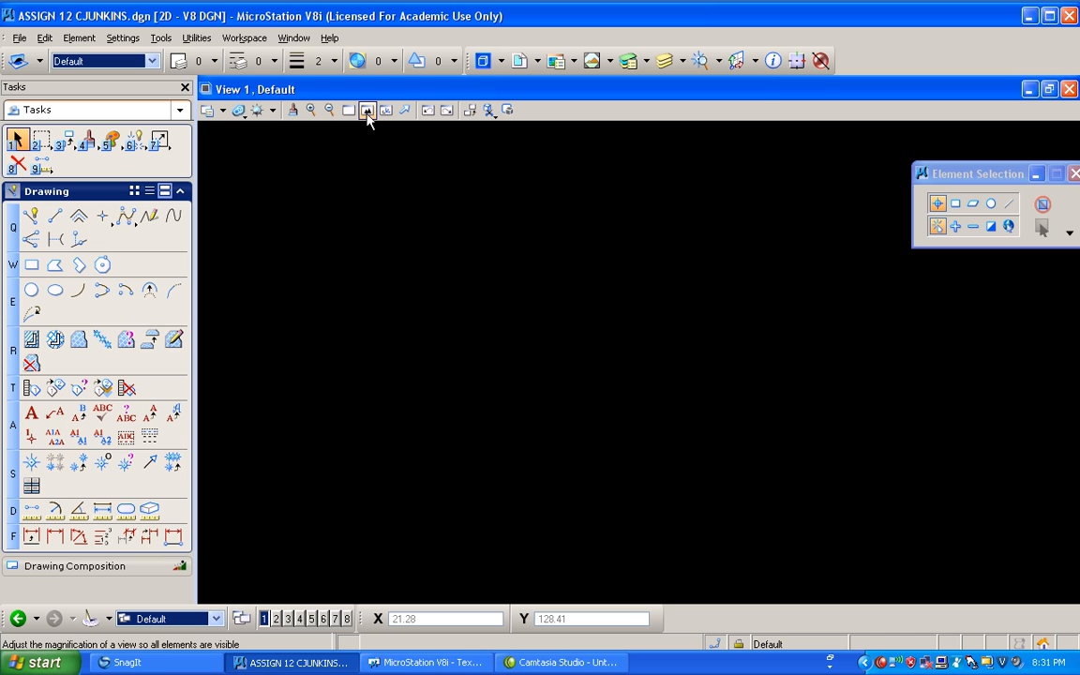
Open the 3d model Views group, fit the door model and show its upper part in the front view
click(366, 110)
click(216, 619)
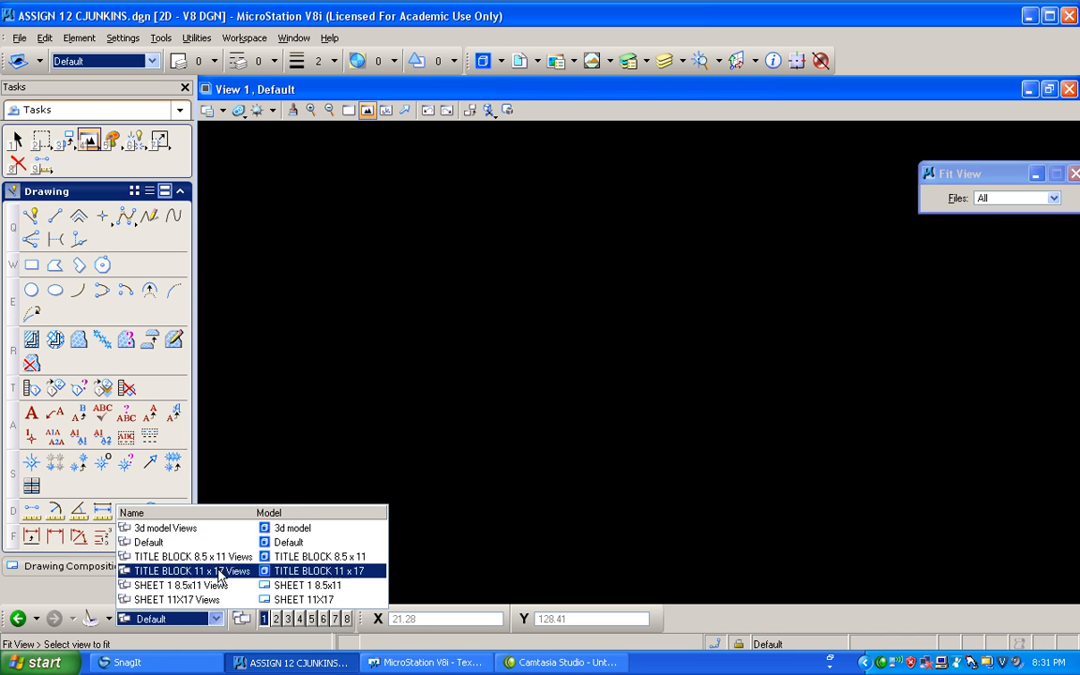
click(212, 529)
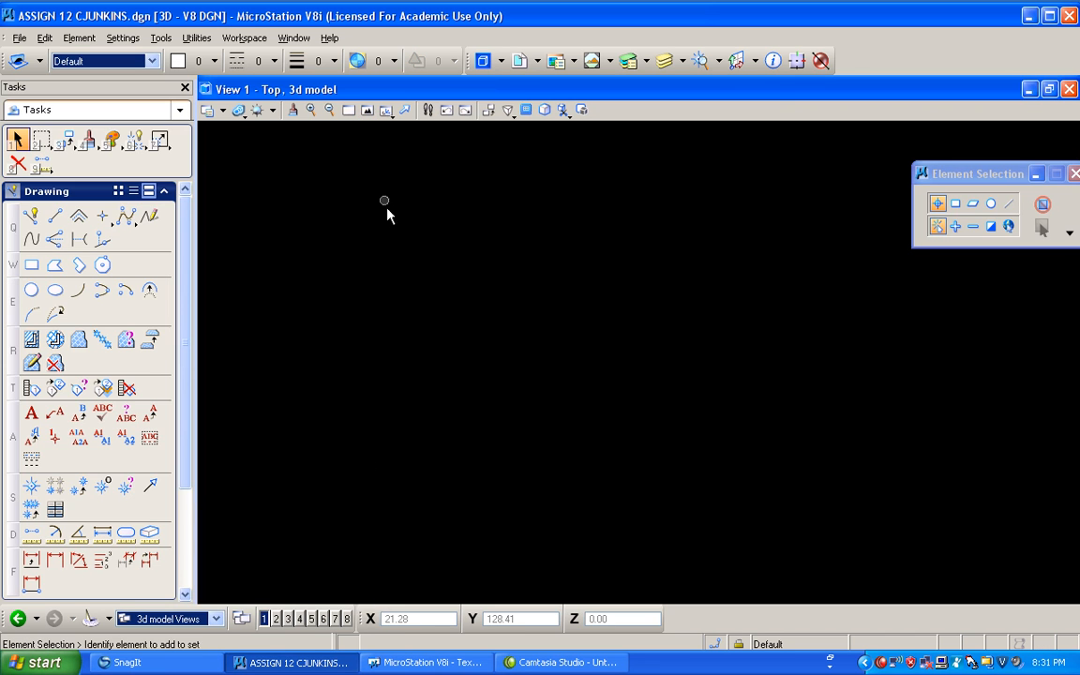
click(366, 111)
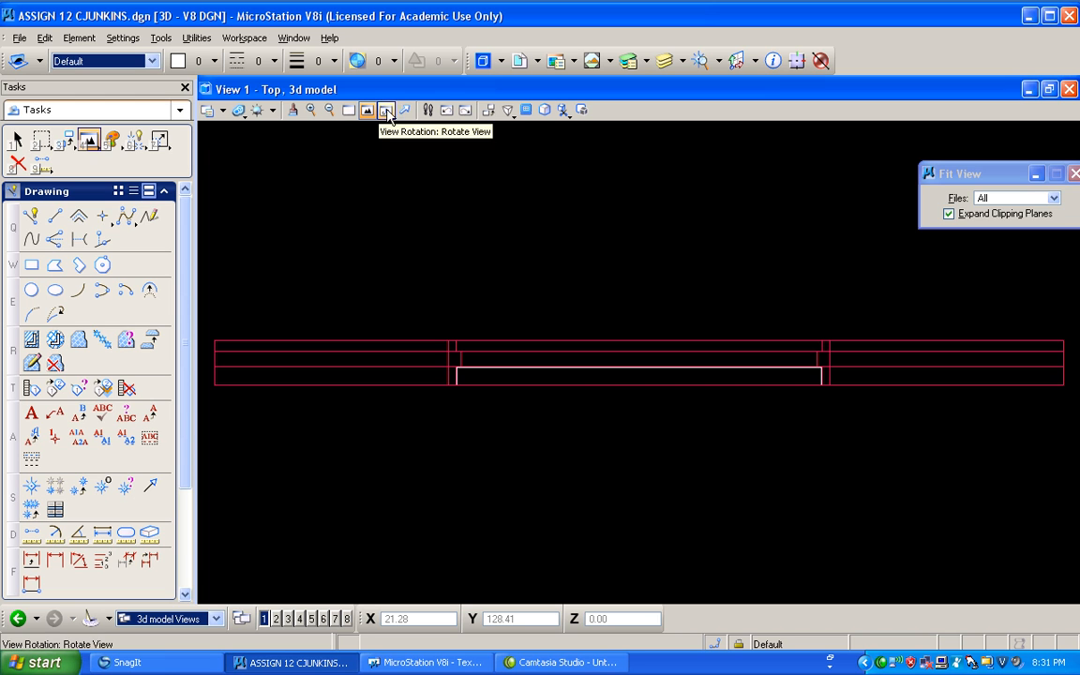
click(387, 112)
scroll(413, 187, down, 5)
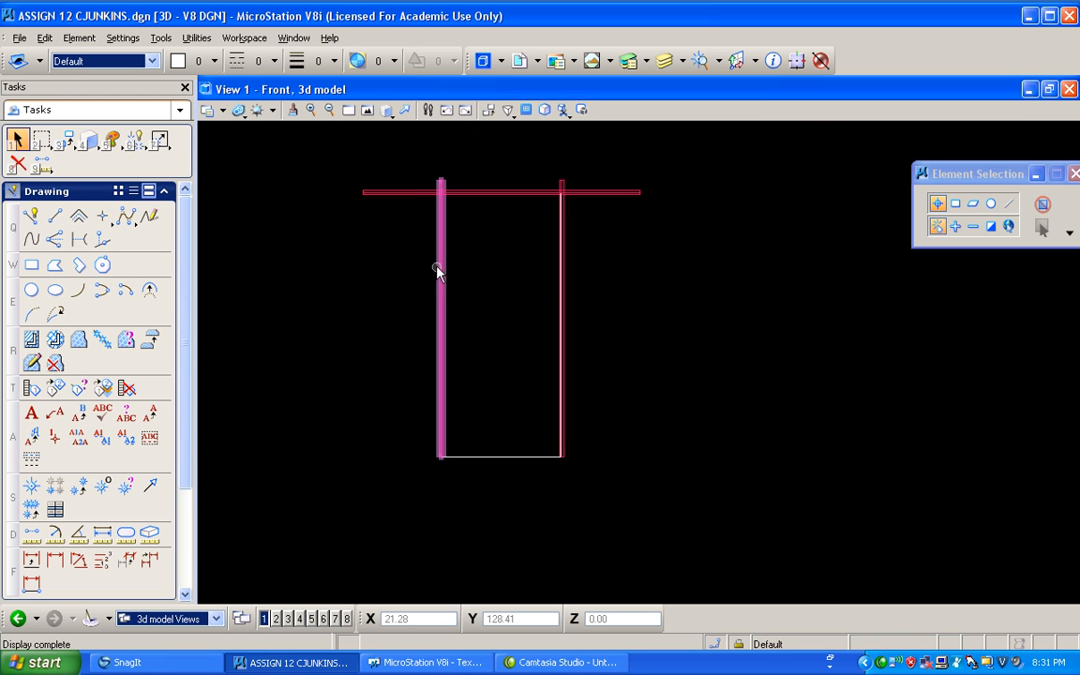
scroll(410, 169, up, 5)
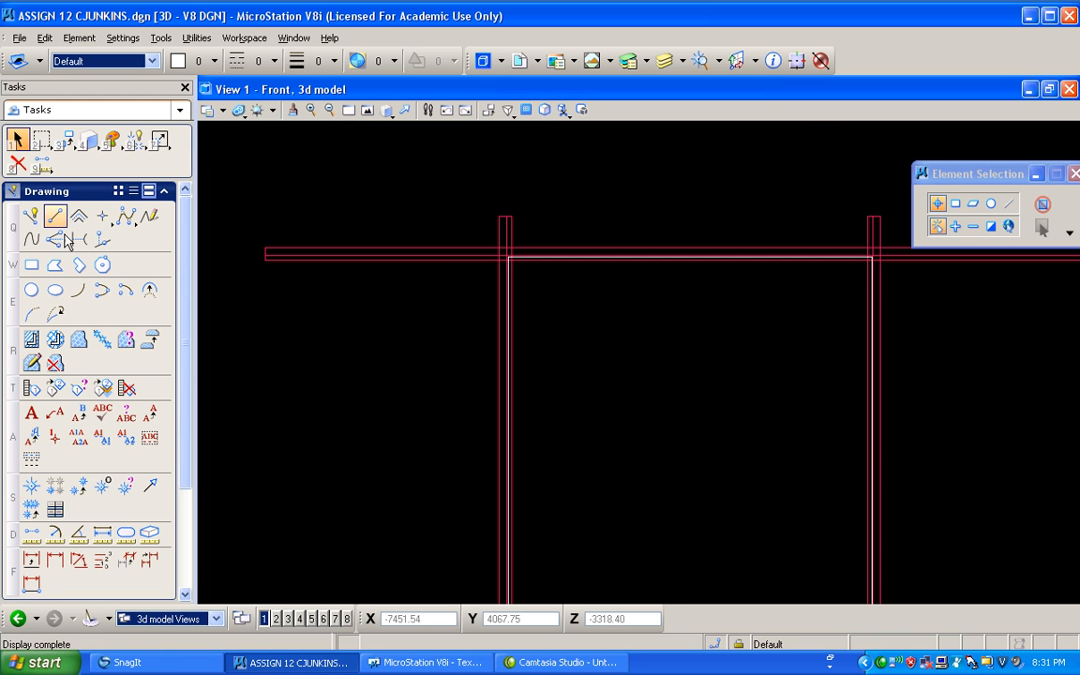
Try to draw a SmartLine from inside the door opening to the inner jamb-head intersection with AccuDraw in polar mode, and undo it
click(31, 216)
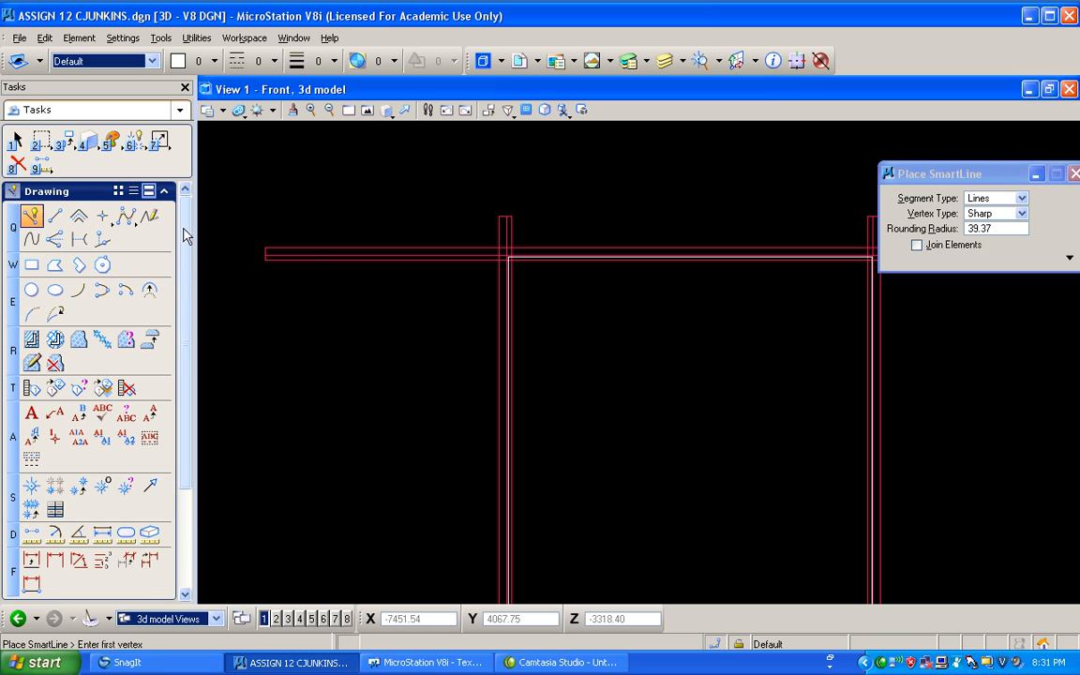
click(542, 293)
scroll(535, 283, up, 3)
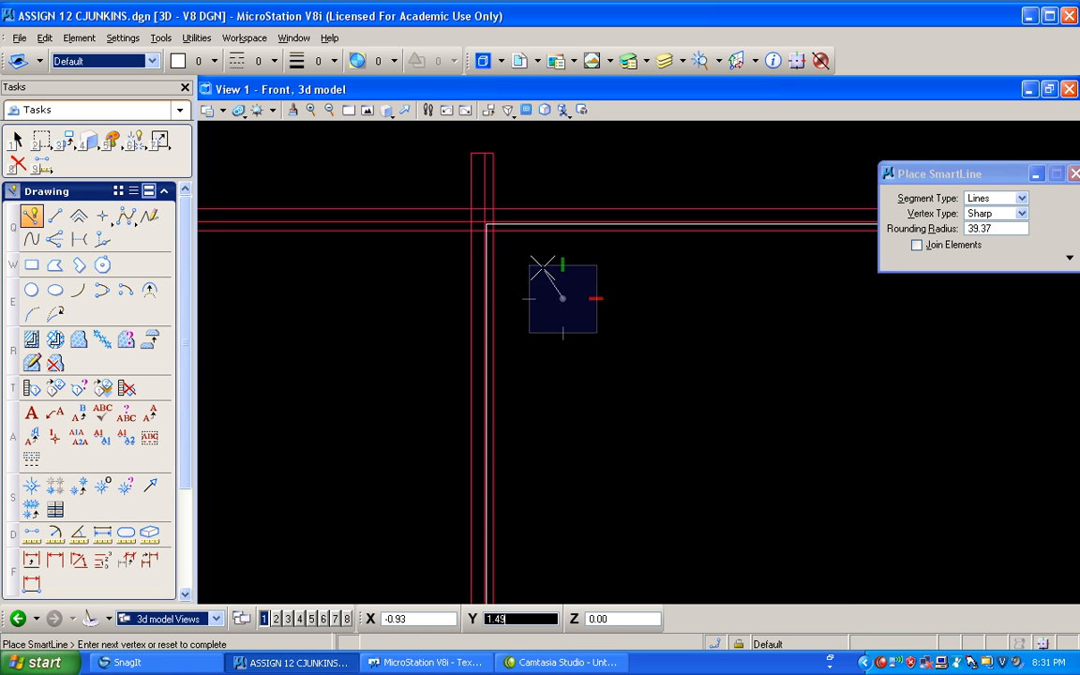
scroll(543, 271, up, 3)
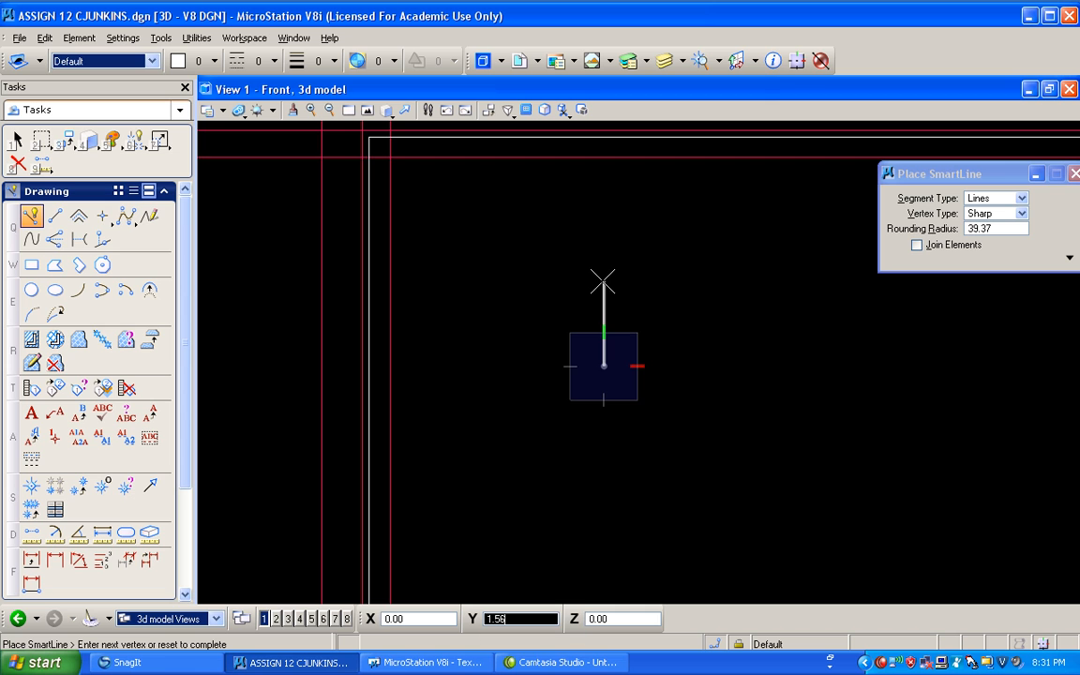
click(603, 271)
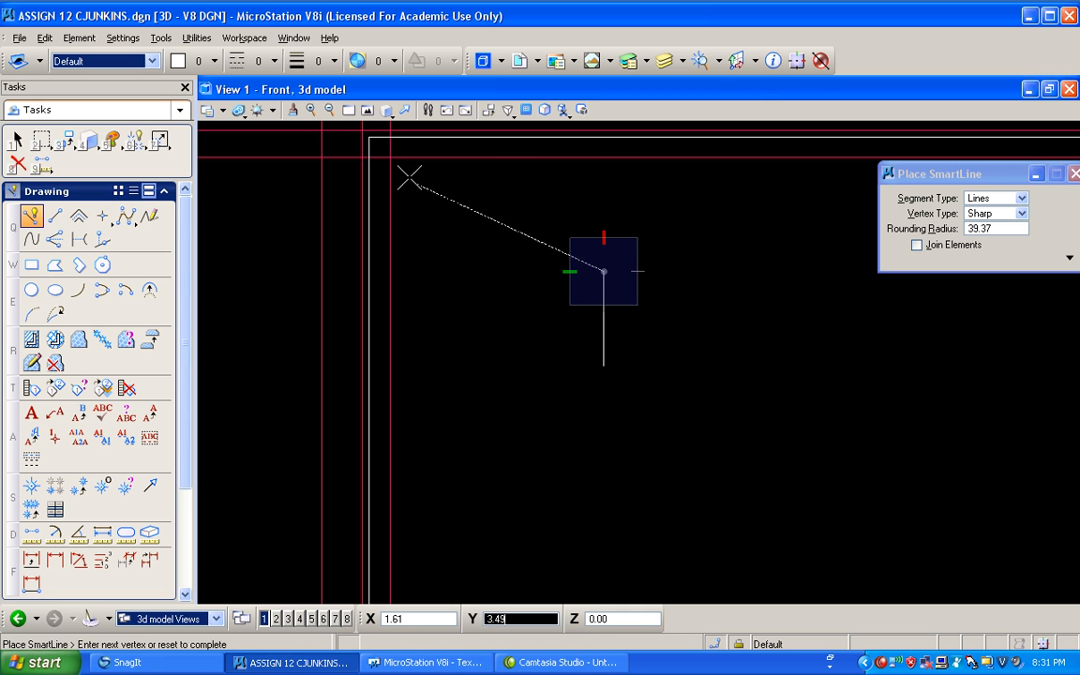
key(space)
middle_click(390, 156)
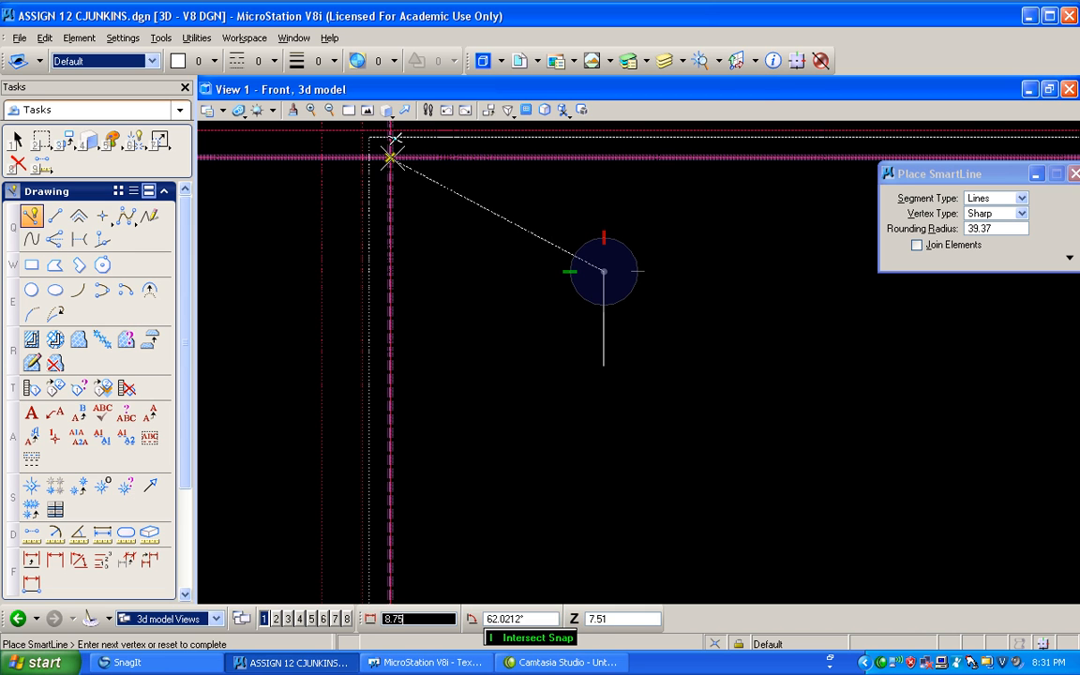
click(390, 156)
middle_drag(519, 390, 452, 310)
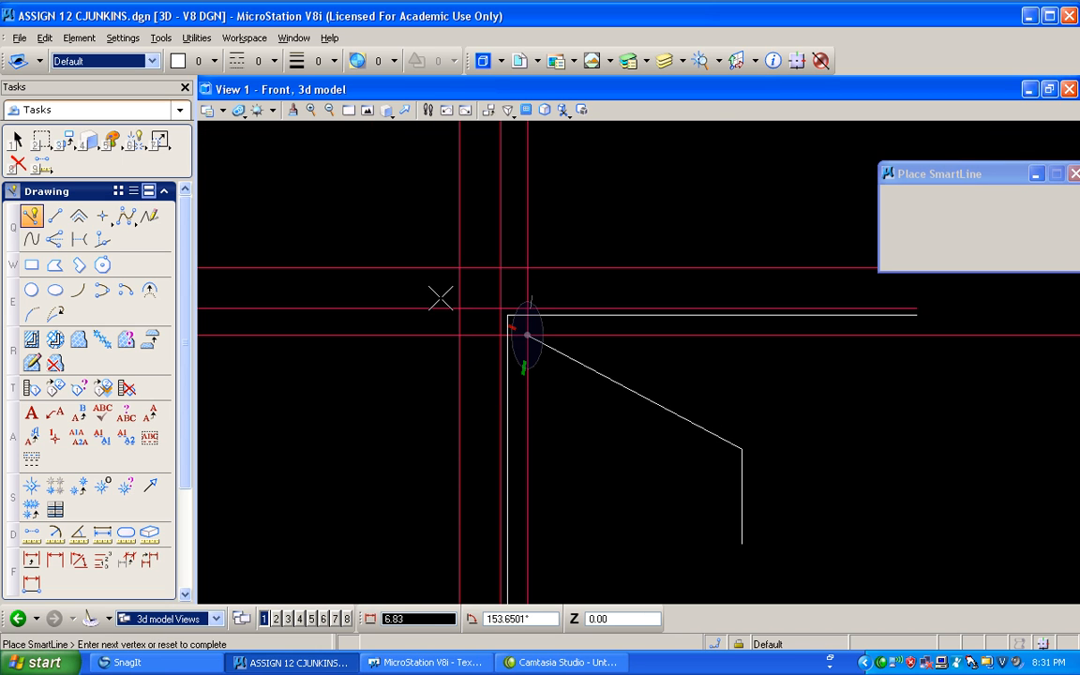
right_click(405, 250)
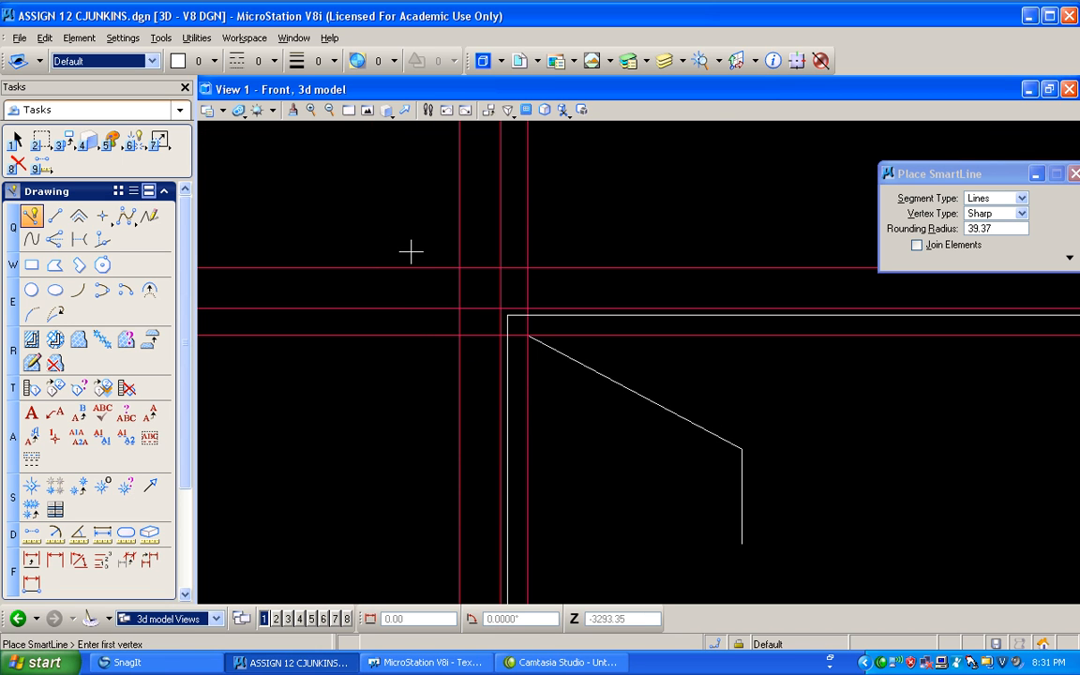
key(ctrl+z)
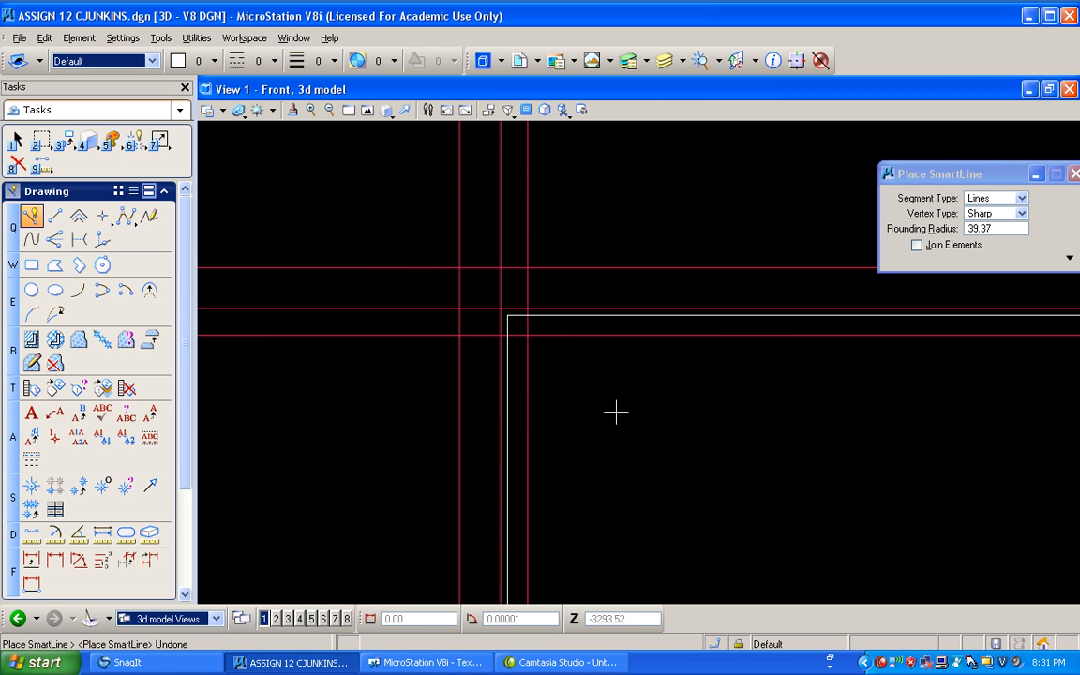
Restart Place SmartLine and check which locks are active, including ACS Plane and ACS Plane Snap
click(32, 216)
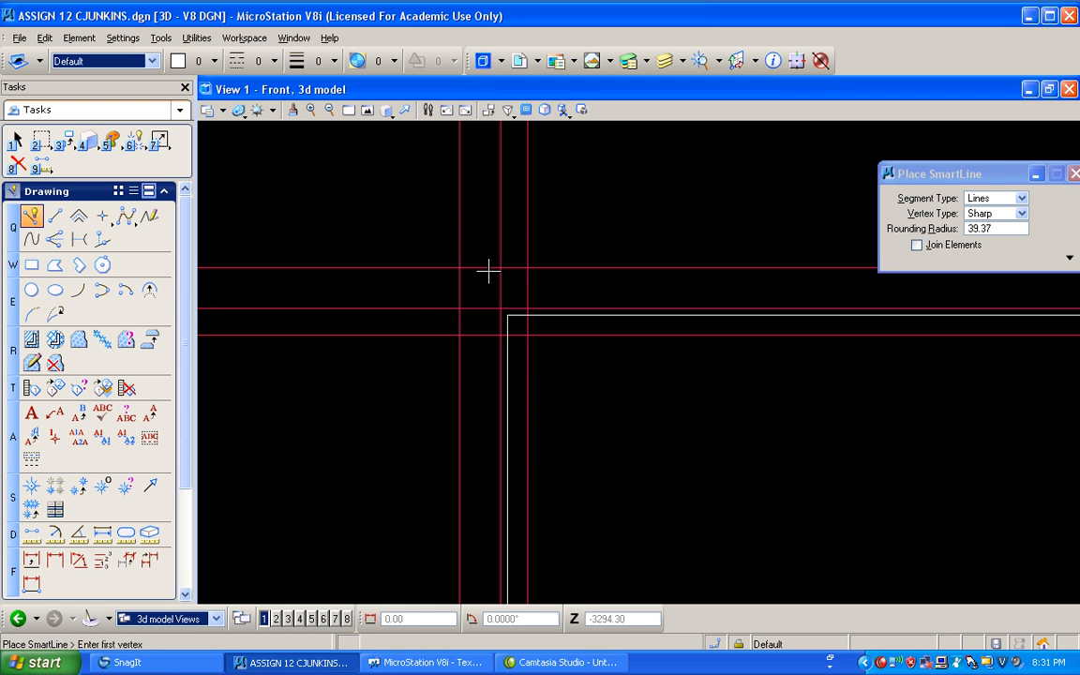
click(737, 645)
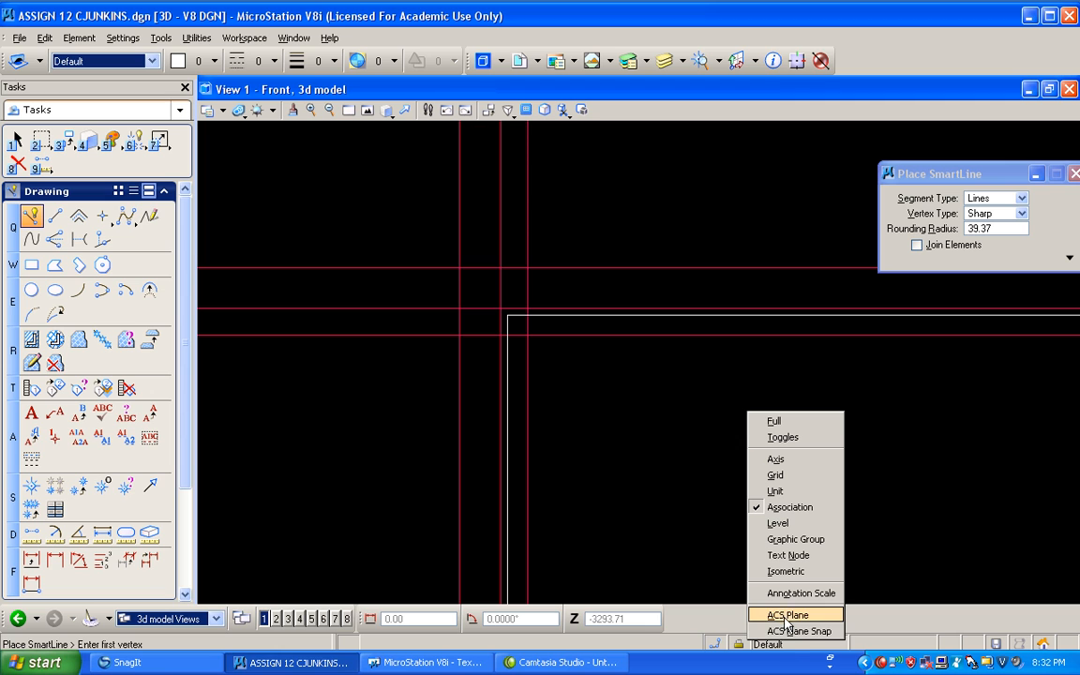
click(686, 509)
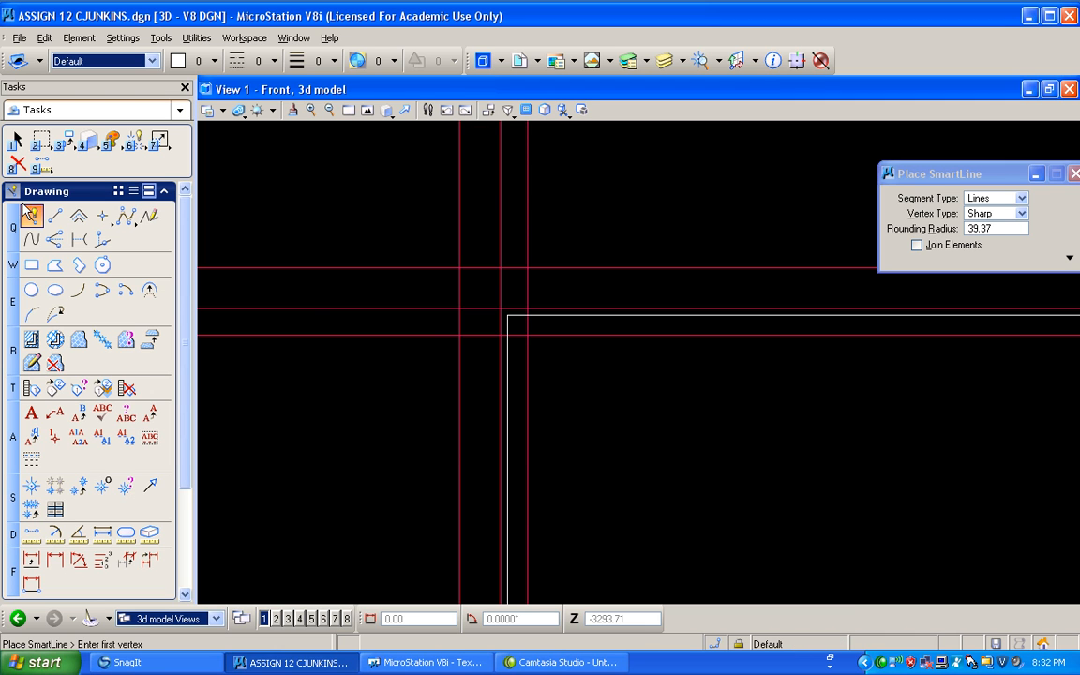
Try a short freehand SmartLine inside the door opening near the jamb-head corner, and undo it
click(627, 413)
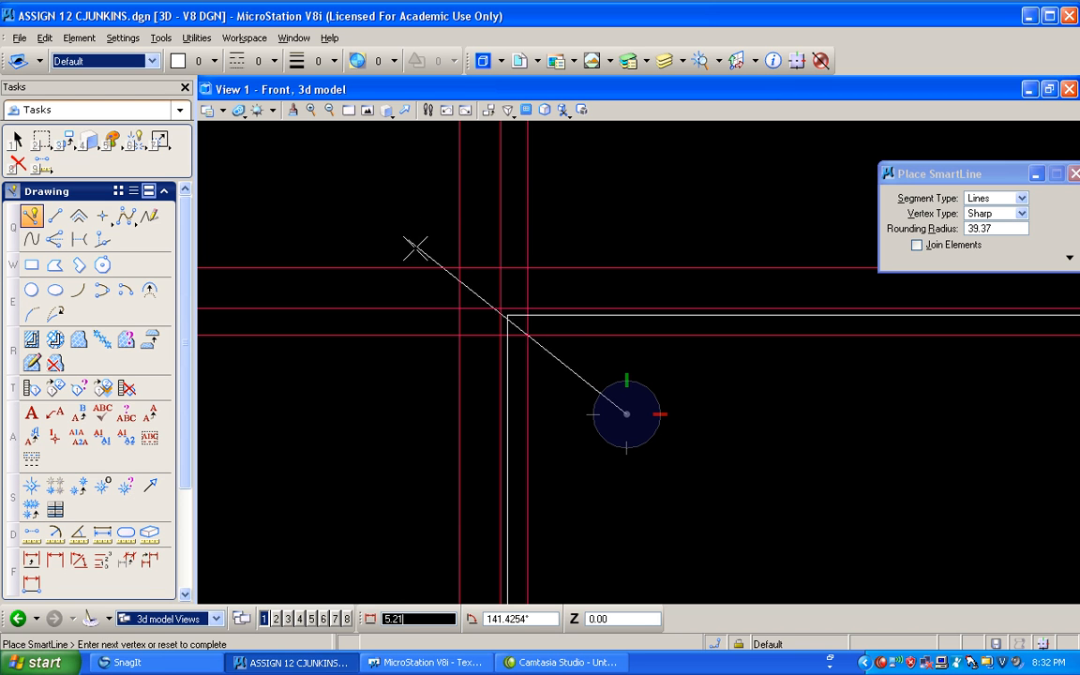
click(561, 374)
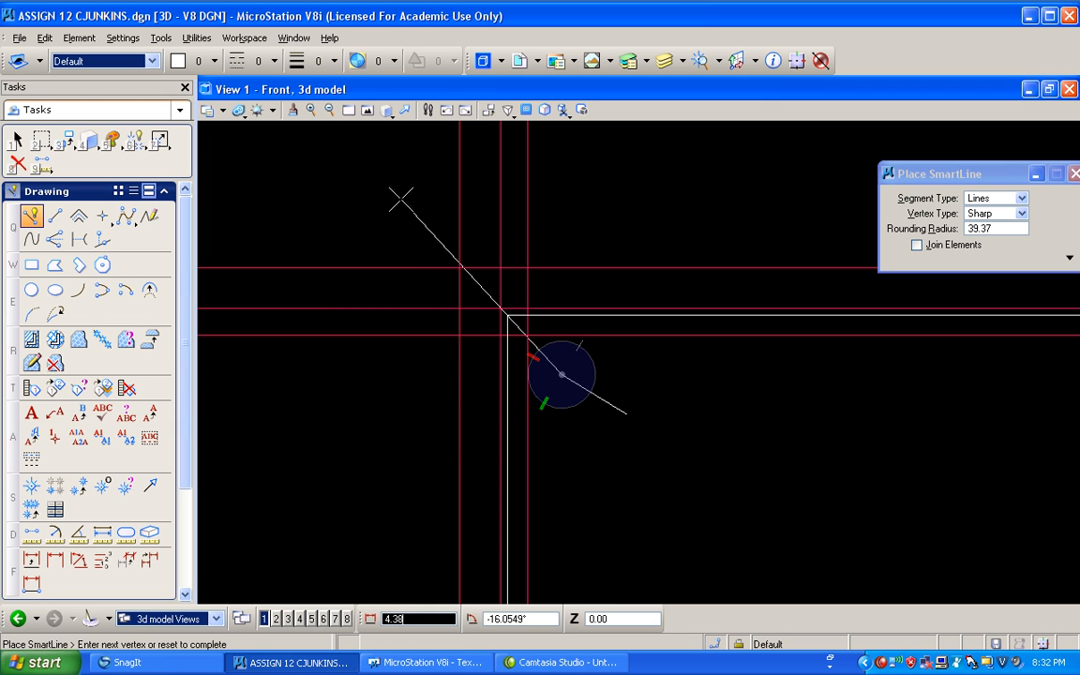
right_click(619, 407)
key(ctrl+z)
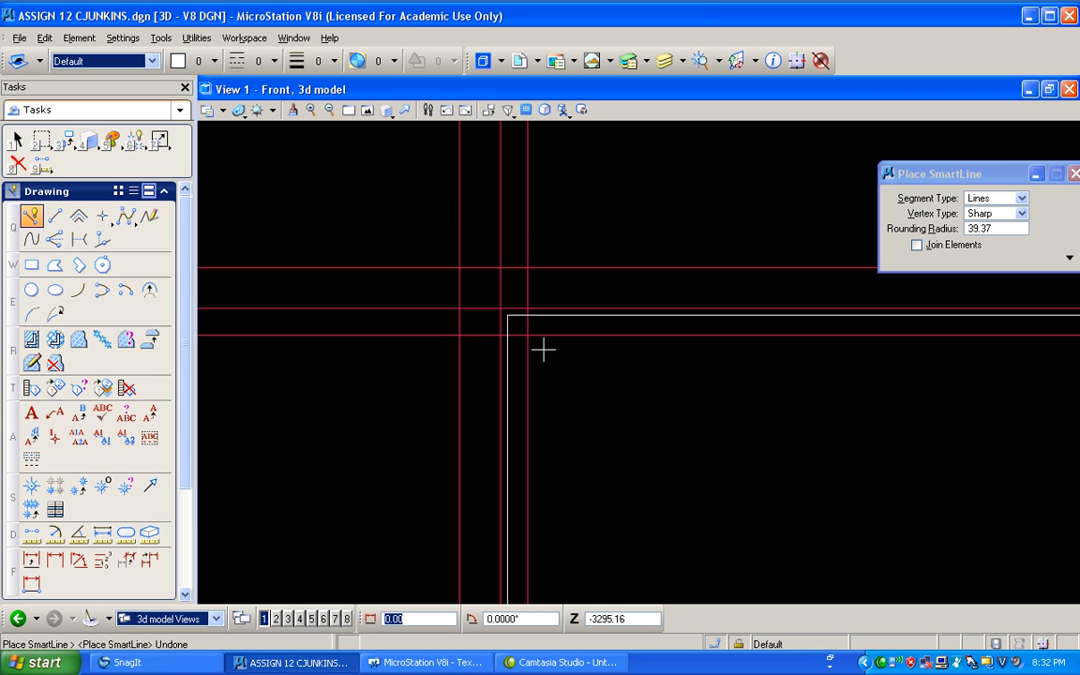
Try to draw the diagonal mitre line from the inner jamb-head intersection through the outer one, with AccuDraw in rectangular mode
click(527, 335)
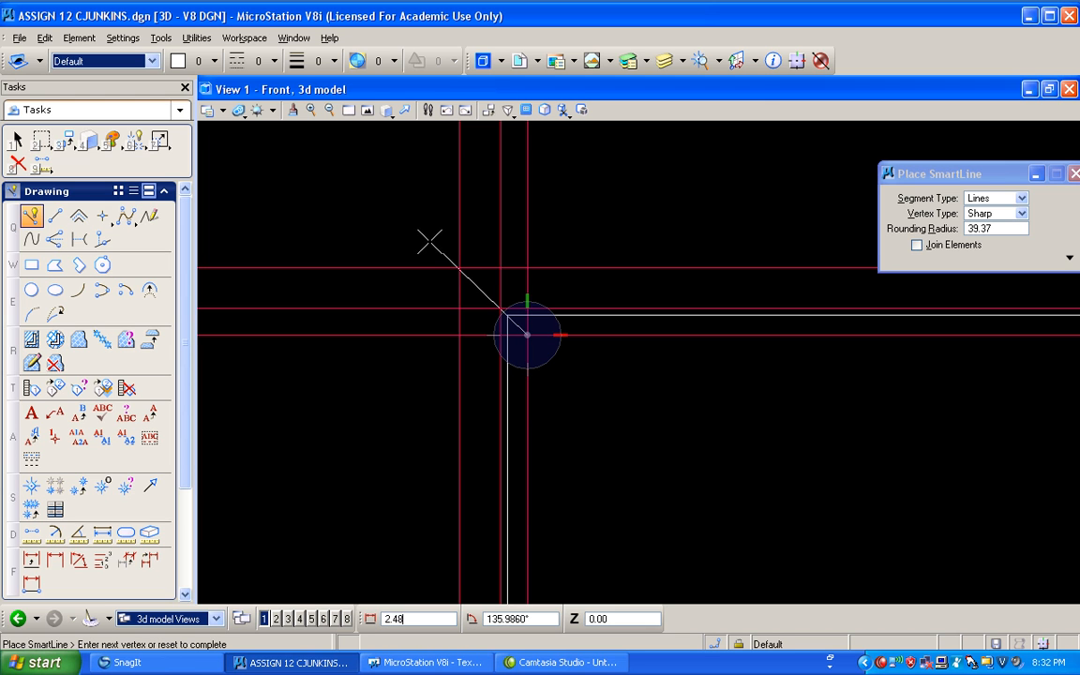
scroll(432, 244, up, 5)
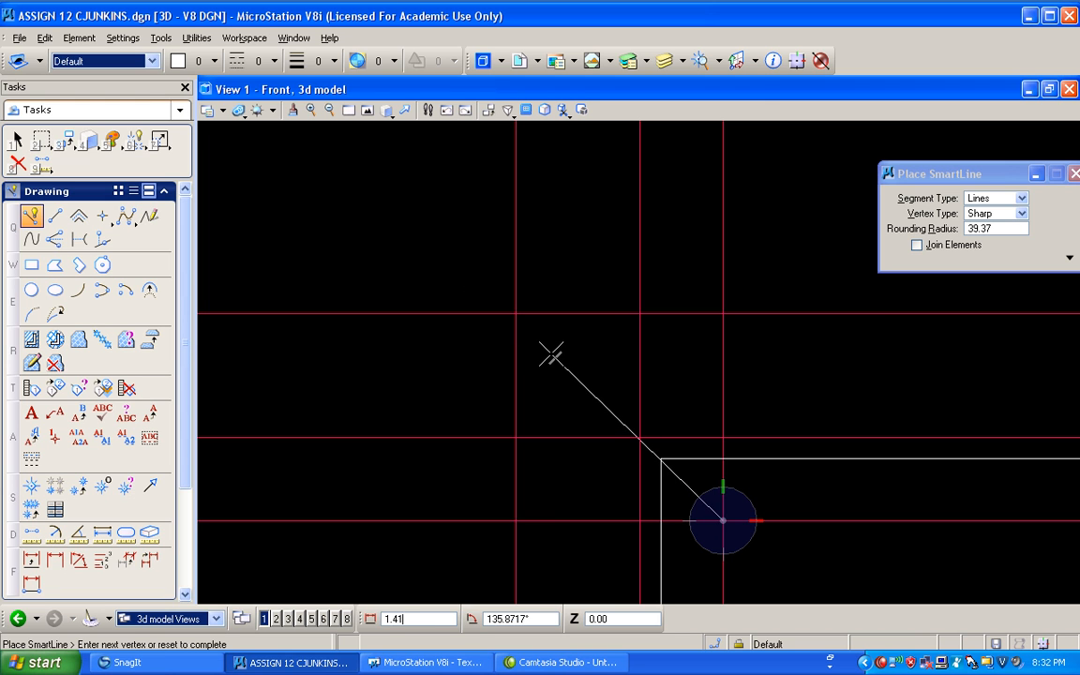
key(Return)
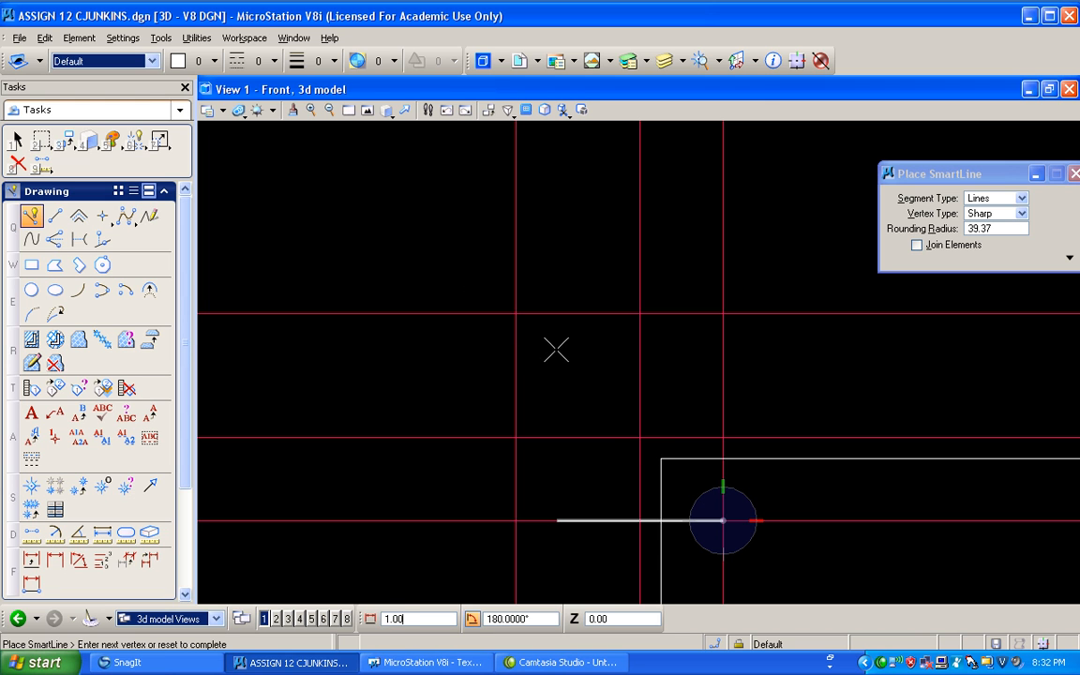
key(Return)
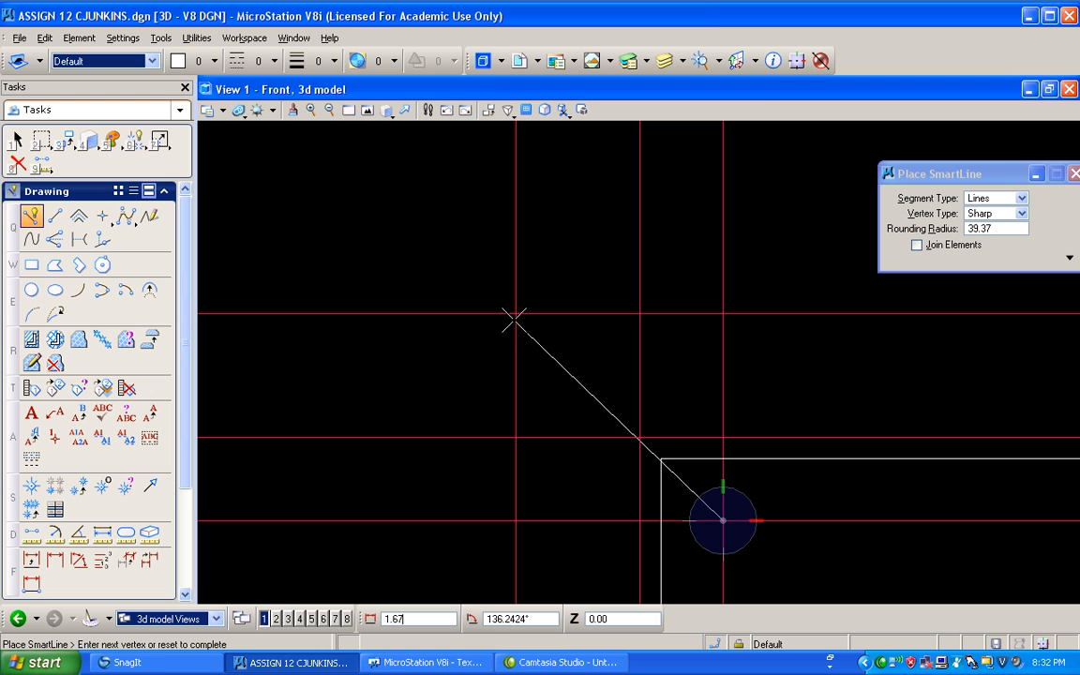
key(space)
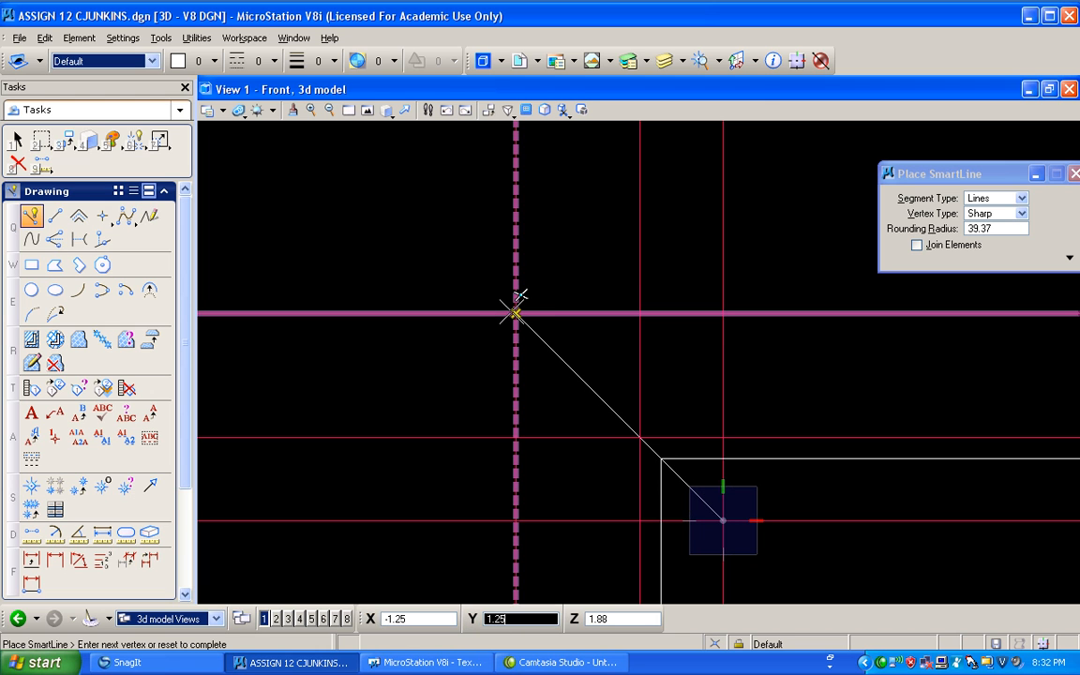
click(514, 312)
key(ctrl+z)
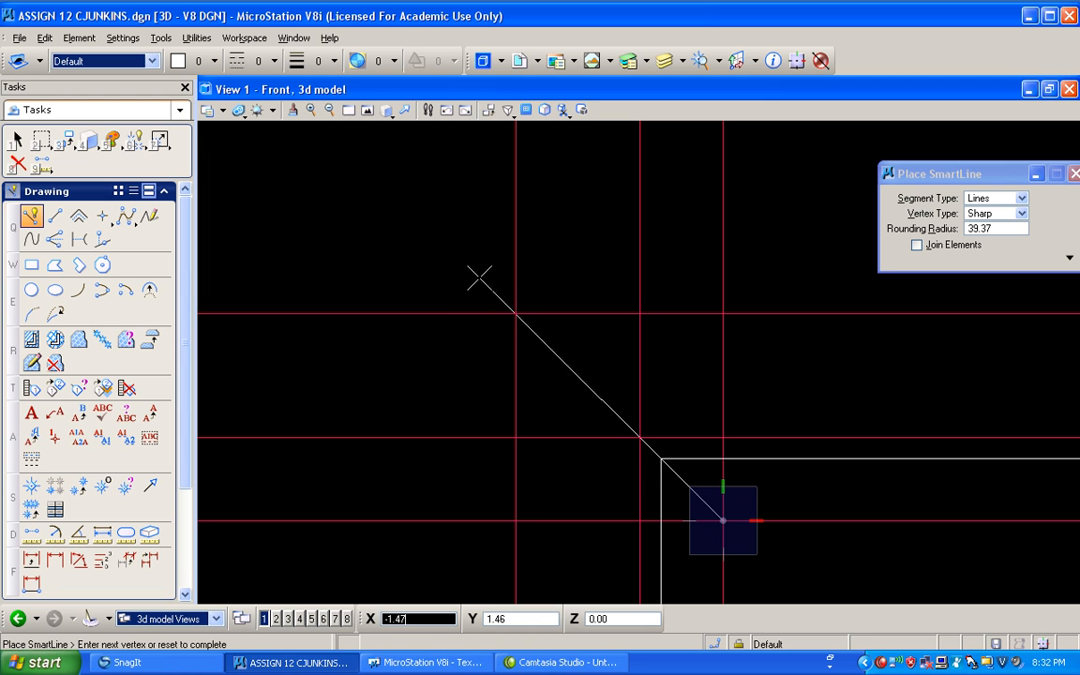
click(479, 277)
Try to extend the diagonal well beyond the head and outline the overhang around the jamb back into the door opening
scroll(479, 277, down, 5)
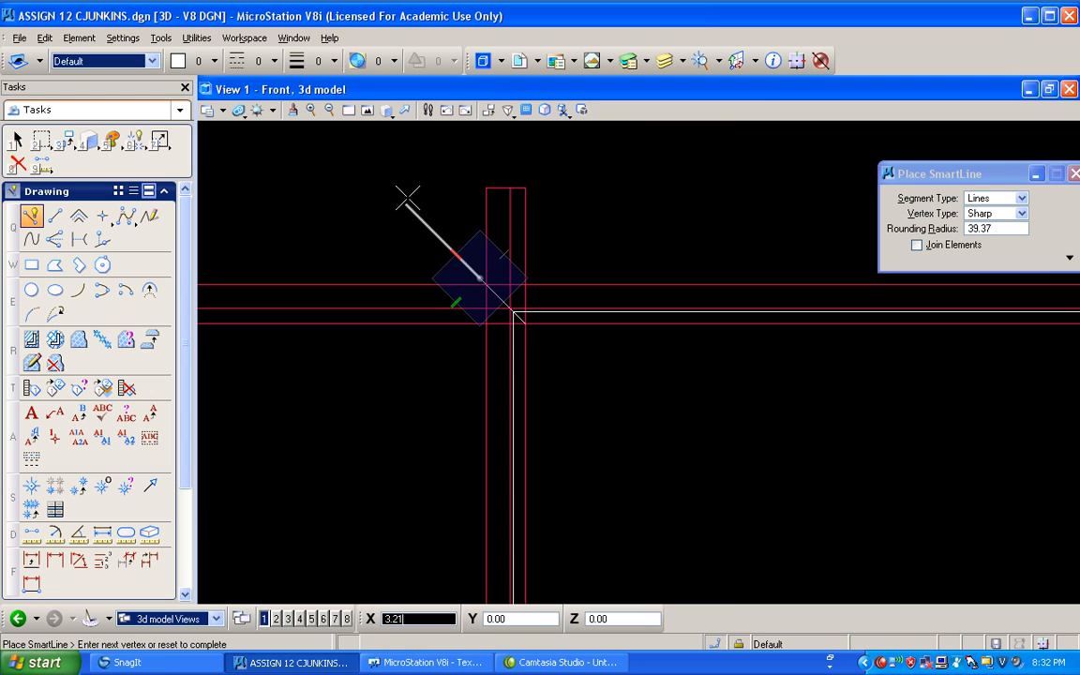
scroll(388, 181, down, 5)
shift+middle_drag(526, 380, 422, 249)
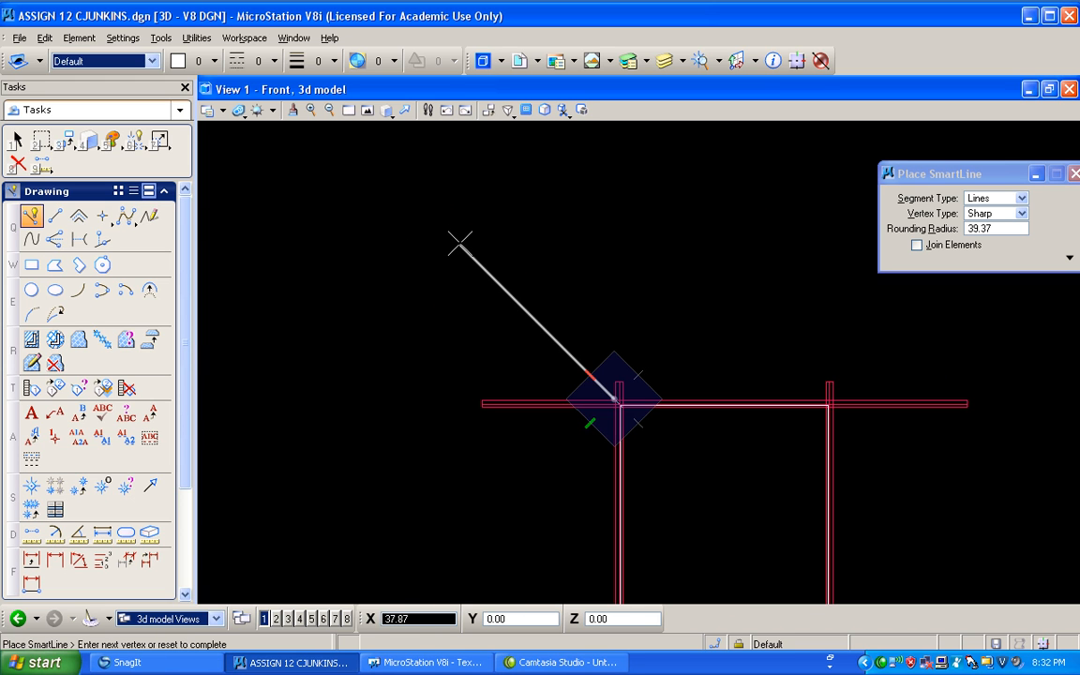
click(459, 243)
click(421, 496)
click(554, 506)
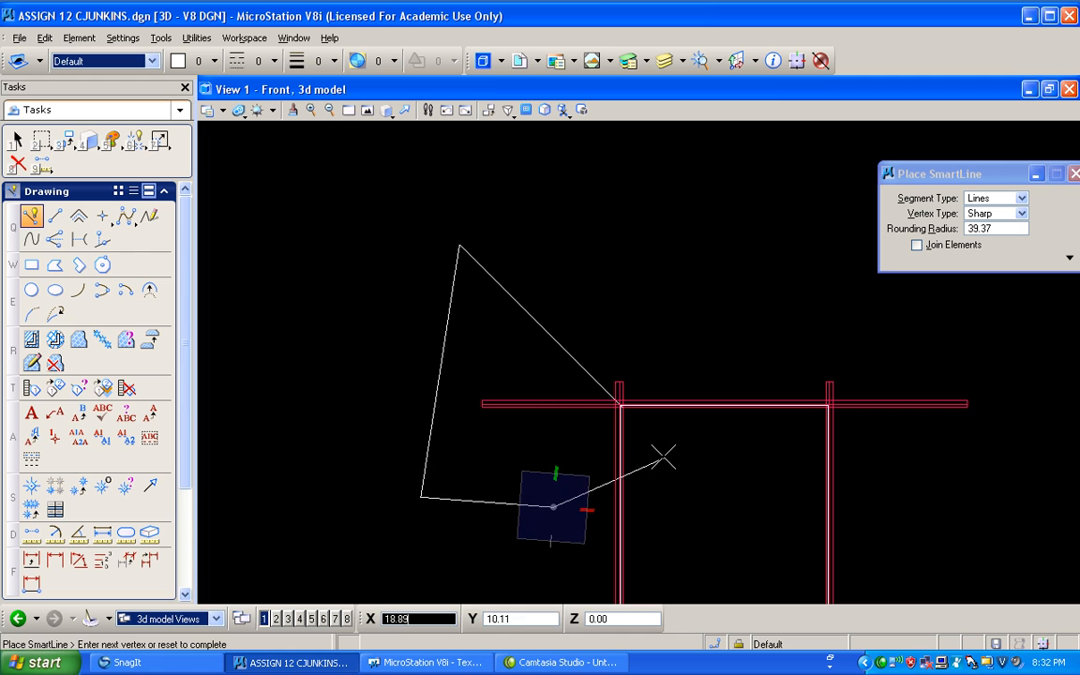
scroll(657, 455, up, 3)
click(622, 448)
scroll(621, 392, up, 5)
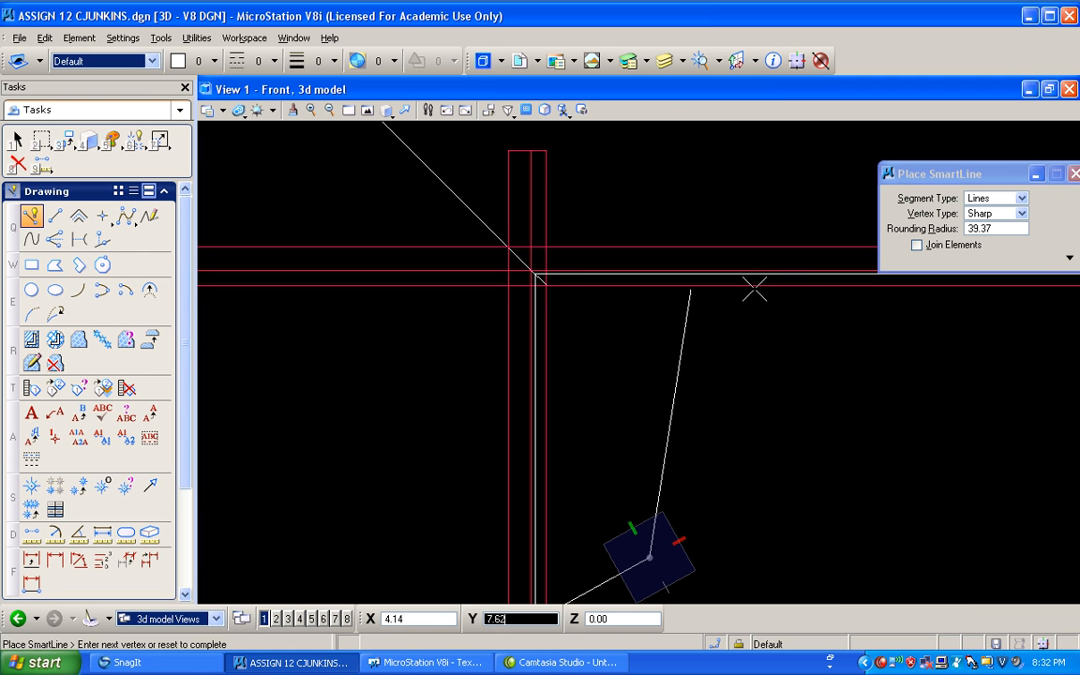
End and undo the overhang outline, and enable Join Elements for the SmartLine
right_click(816, 330)
click(916, 247)
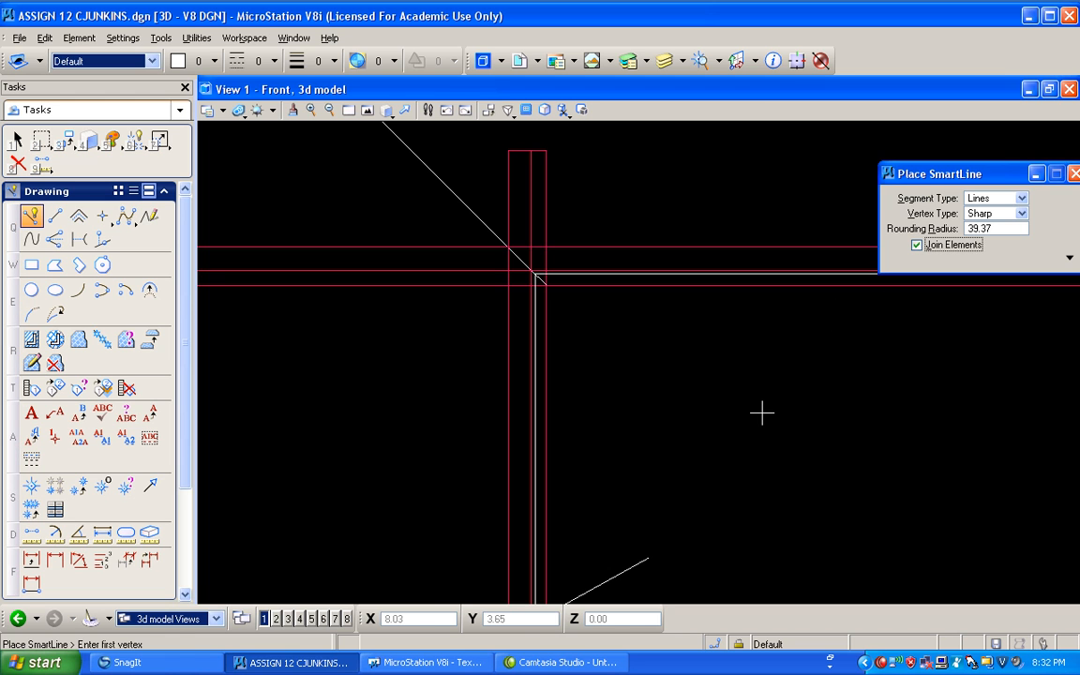
key(ctrl+z)
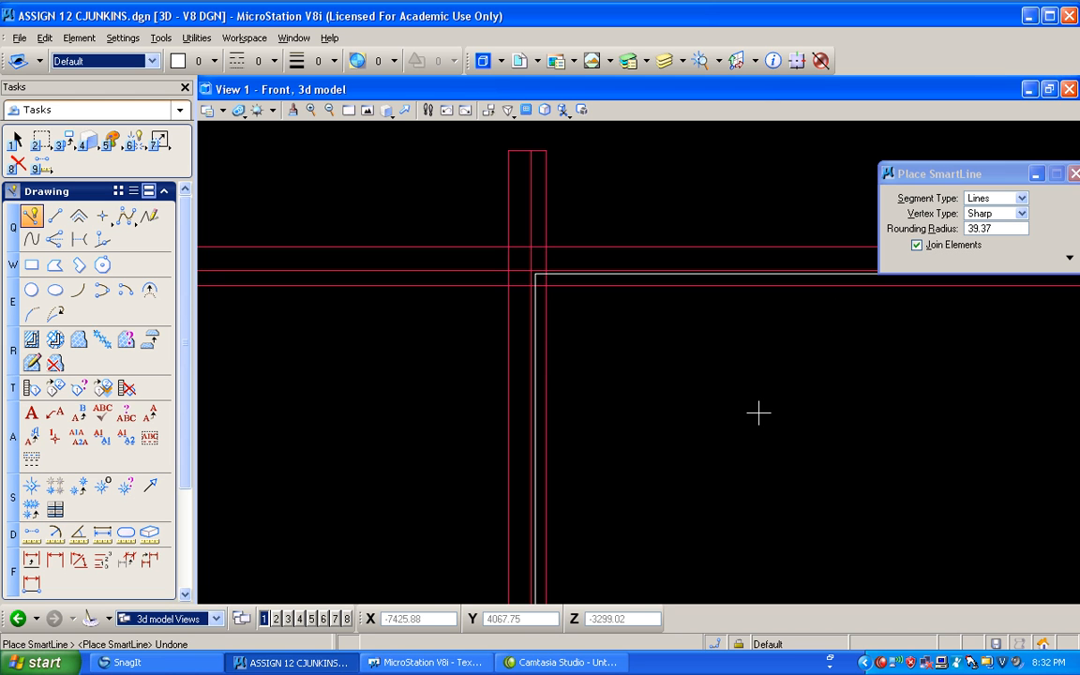
scroll(686, 417, down, 7)
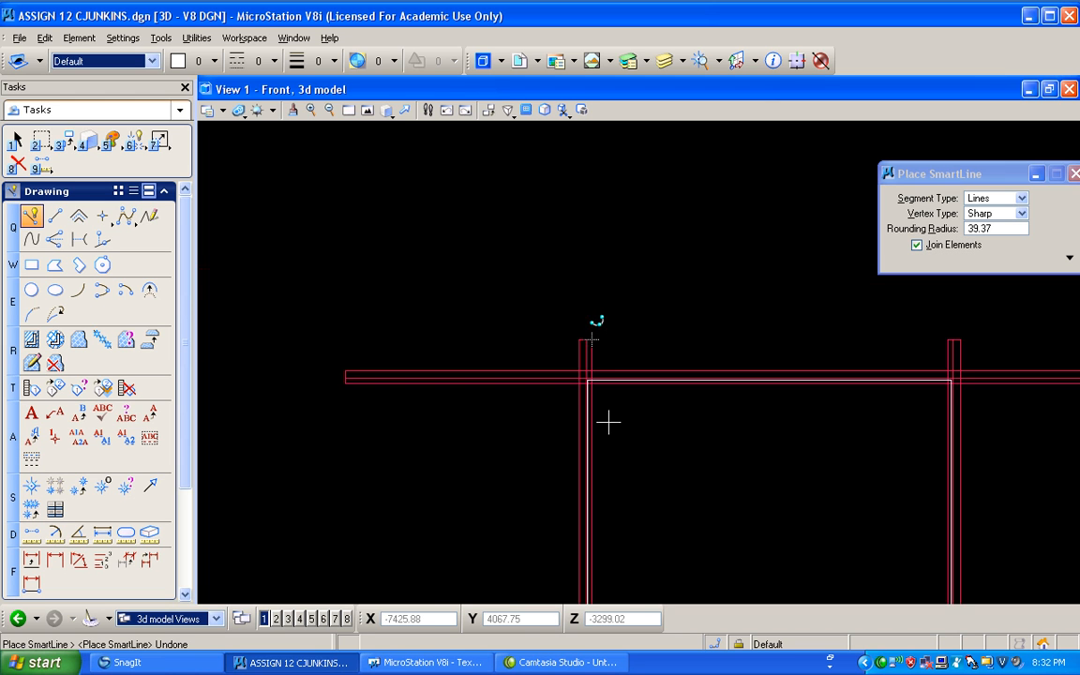
Place an orthogonal block about 39.35 by 24.74 in the empty space above and beside the jamb-head corner
click(31, 264)
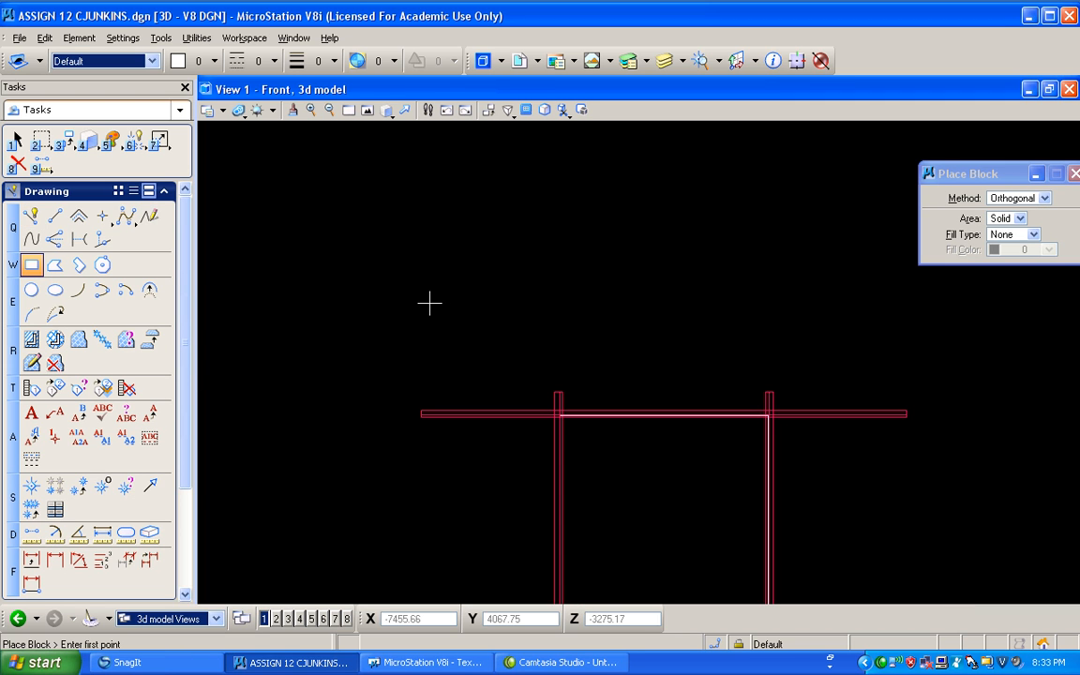
click(341, 358)
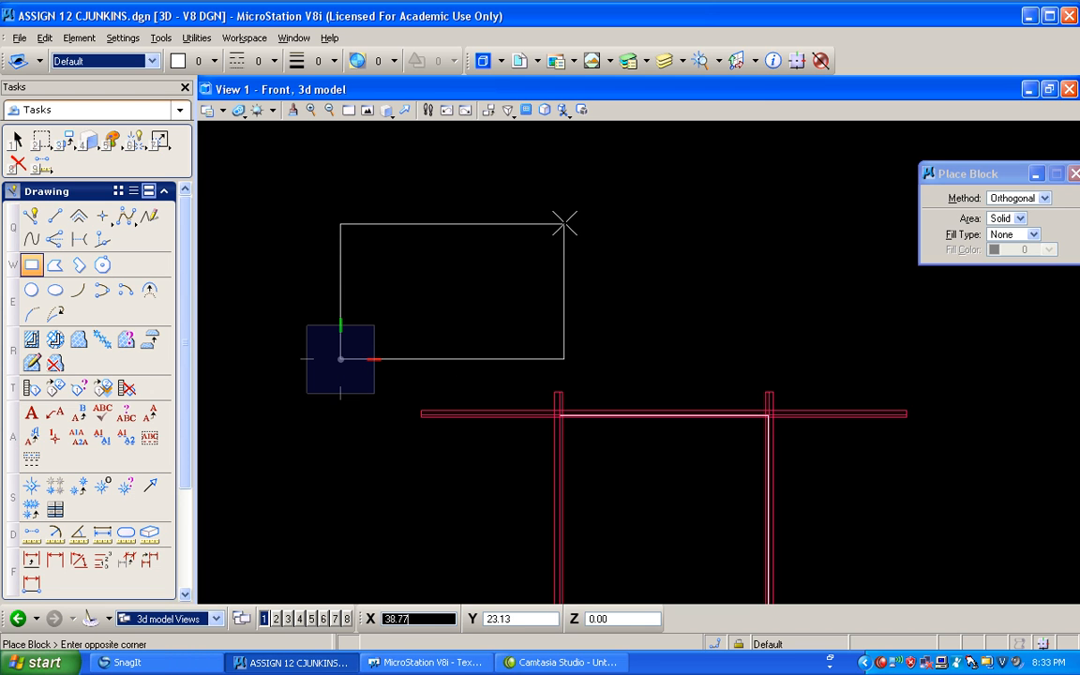
click(567, 217)
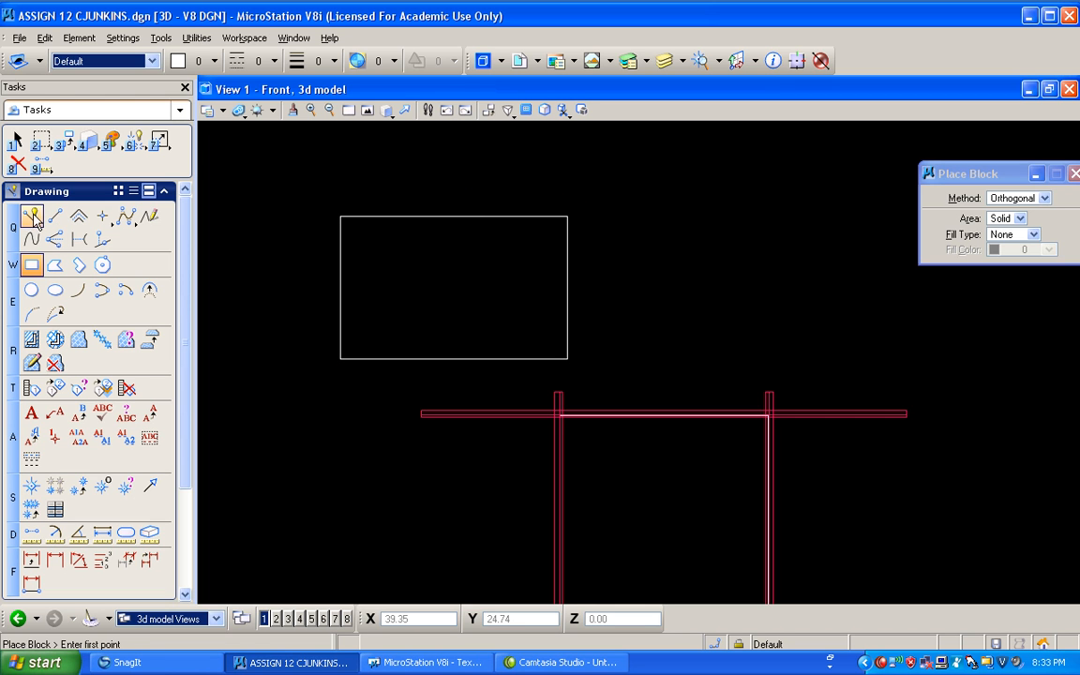
Copy the block from a point on its upper edge to the inner jamb-head intersection, using the intersection snap
click(64, 141)
click(453, 216)
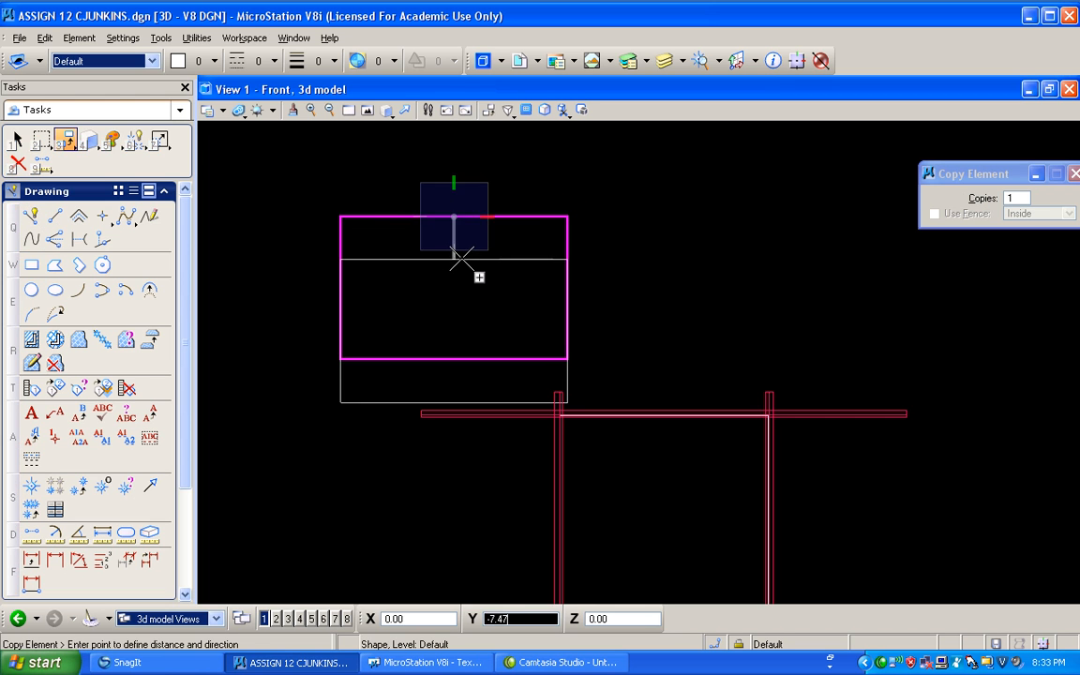
scroll(507, 397, up, 5)
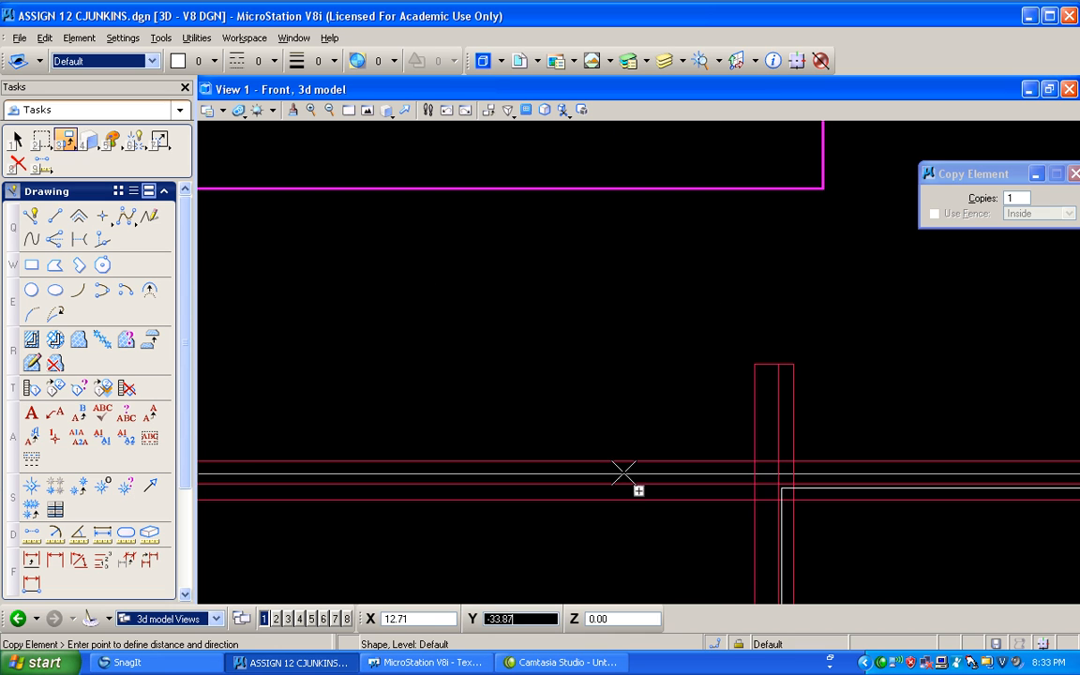
key(space)
key(i)
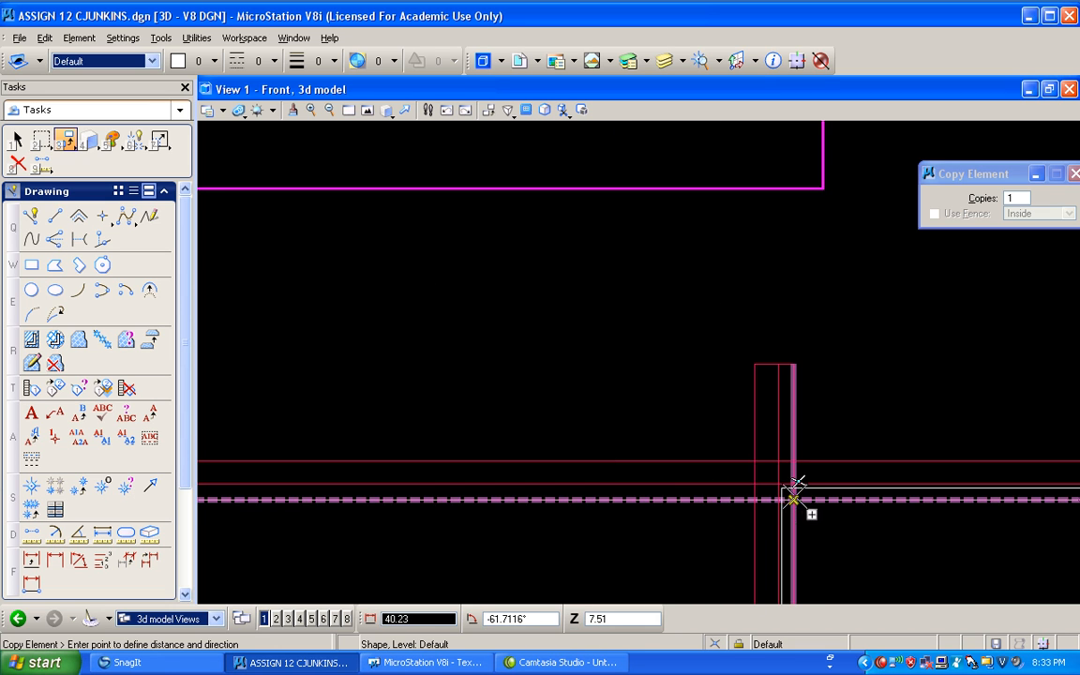
click(793, 503)
right_click(791, 501)
scroll(676, 372, down, 3)
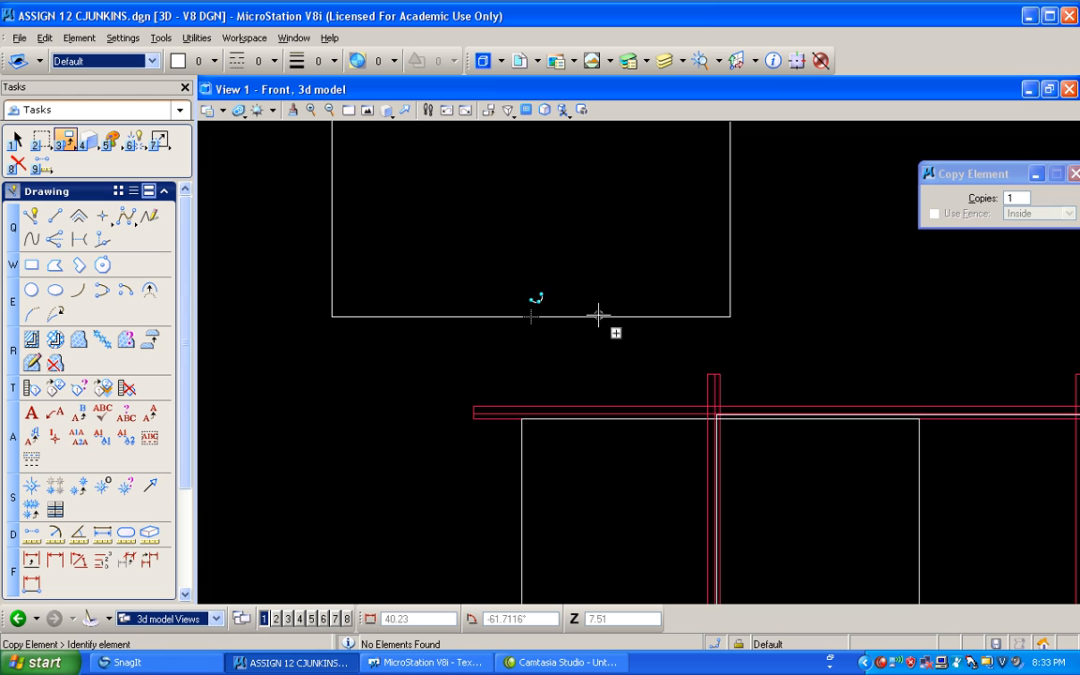
Rotate the copied block by 2 Points, pivoting on the inner jamb-head intersection and aligning its edge through the outer intersection
scroll(598, 313, down, 3)
click(64, 142)
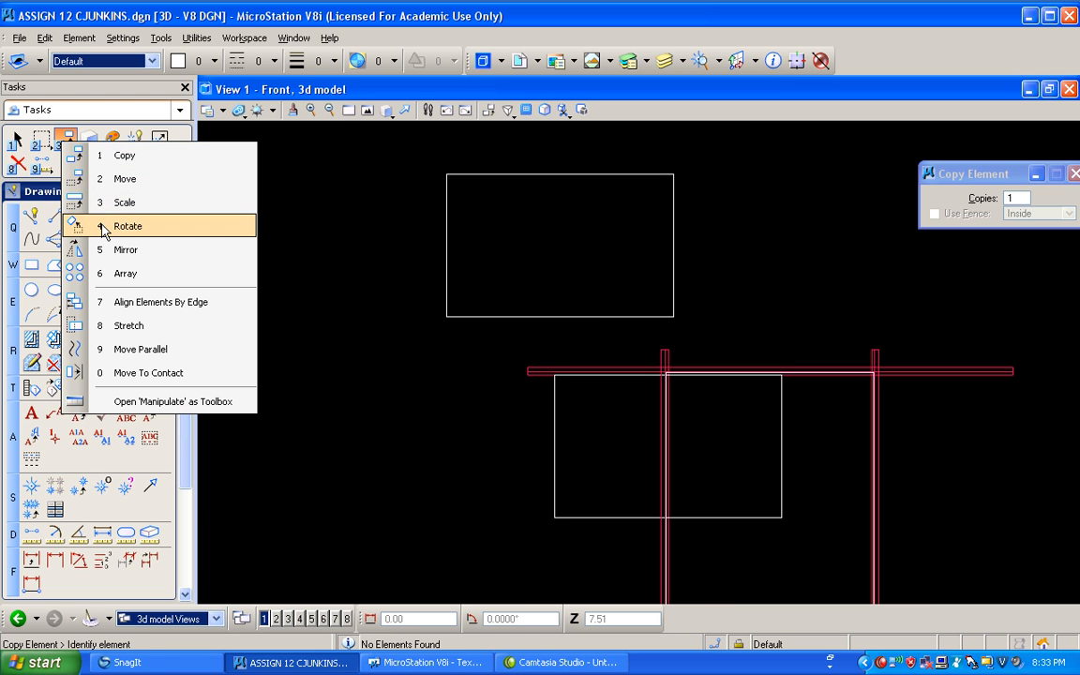
click(105, 226)
click(1069, 198)
click(1017, 210)
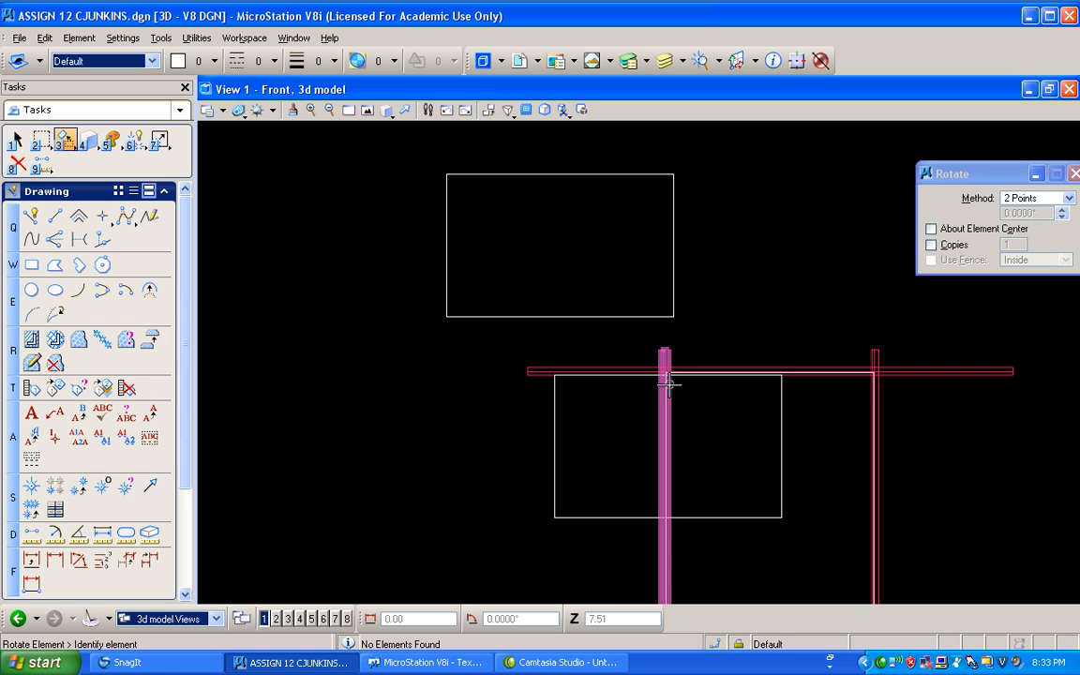
scroll(670, 374, up, 2)
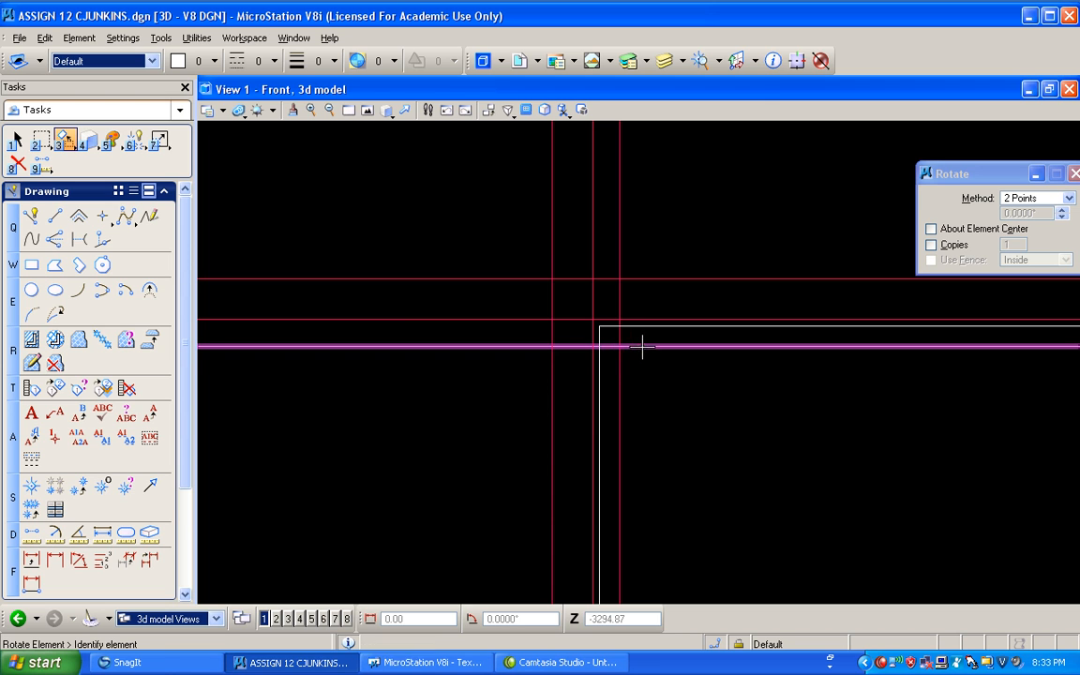
click(641, 346)
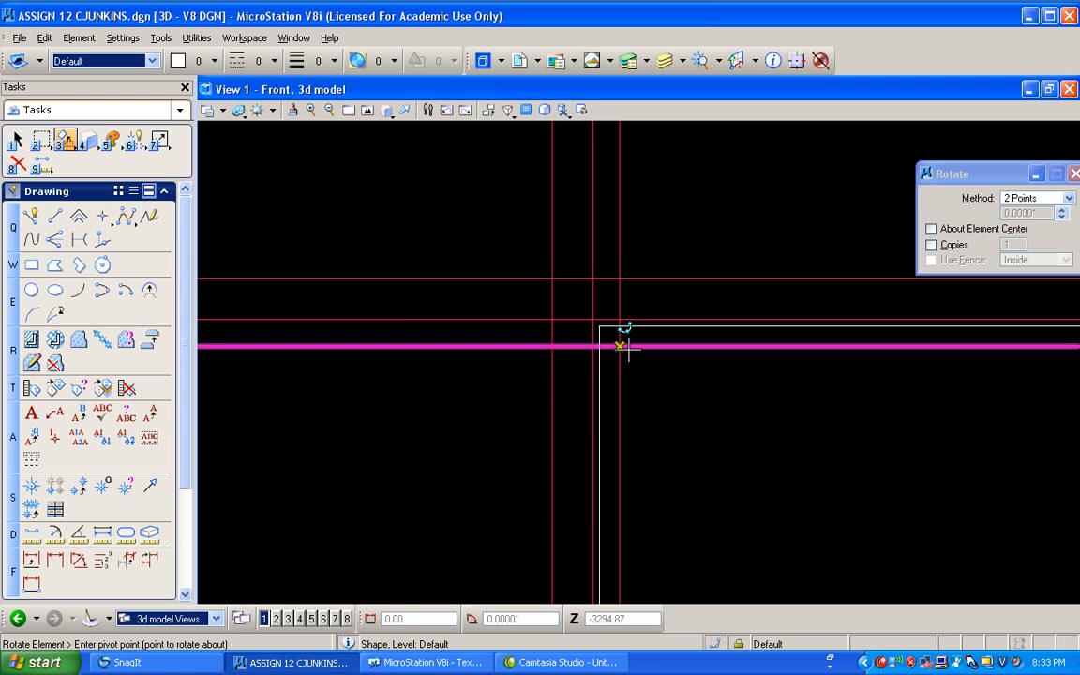
click(620, 346)
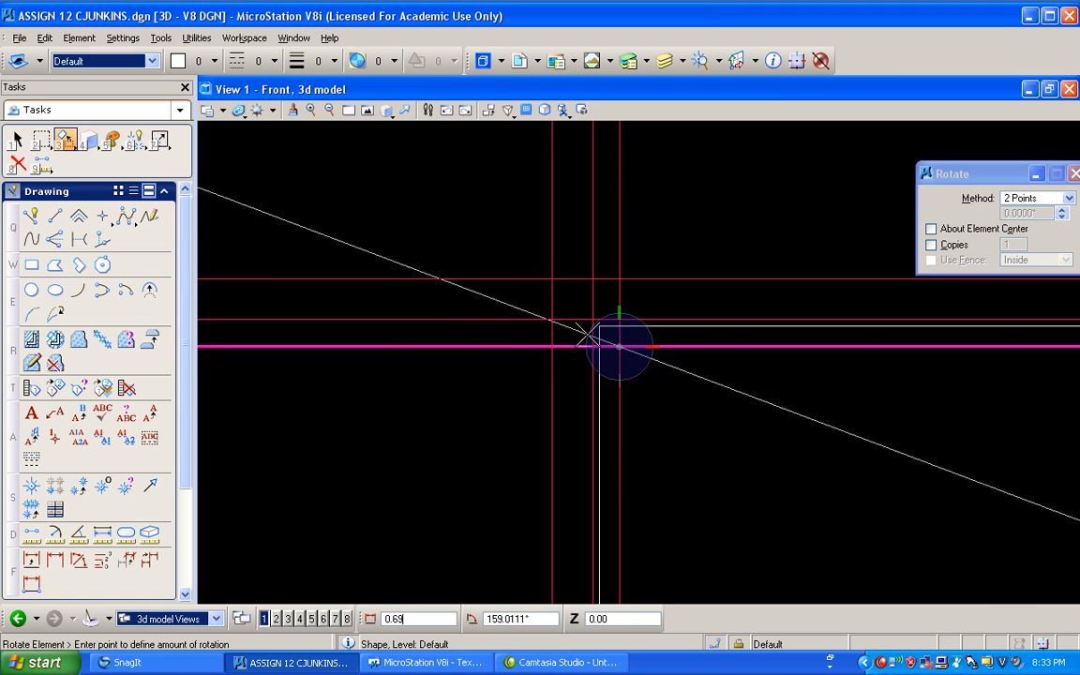
click(552, 278)
scroll(508, 202, down, 2)
Copy the rotated block to the opposite side of the mitre line, moving one corner onto the adjacent lower corner
mouse_move(676, 472)
middle_down()
mouse_move(649, 414)
mouse_move(447, 275)
middle_up()
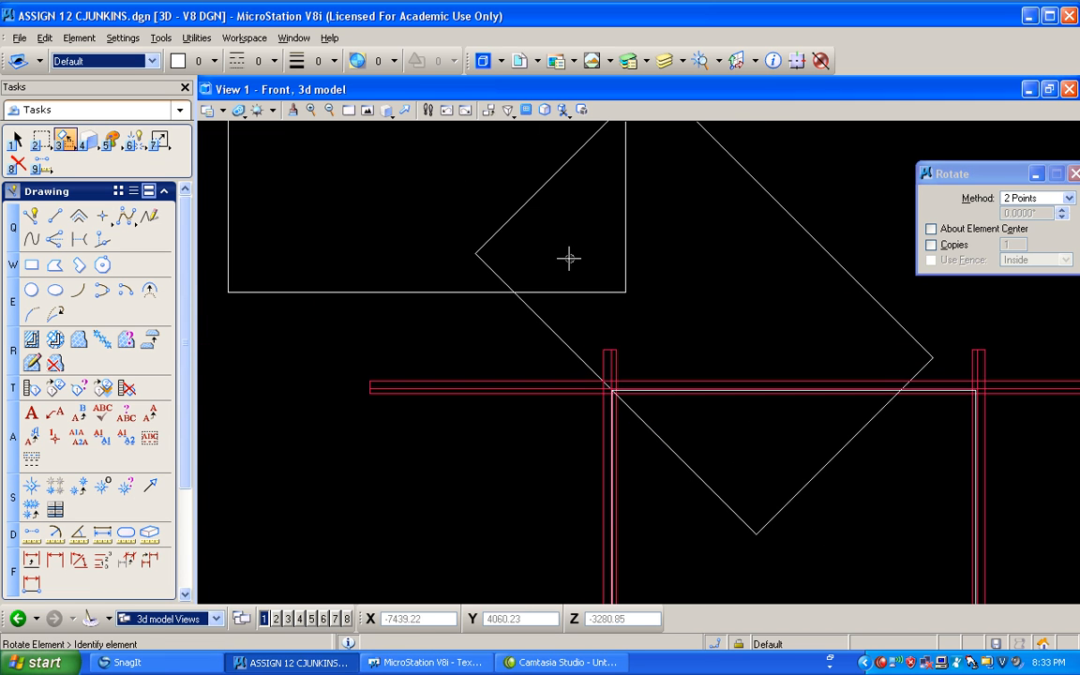
mouse_move(65, 139)
mouse_down()
mouse_move(84, 170)
mouse_move(83, 145)
mouse_up()
click(933, 355)
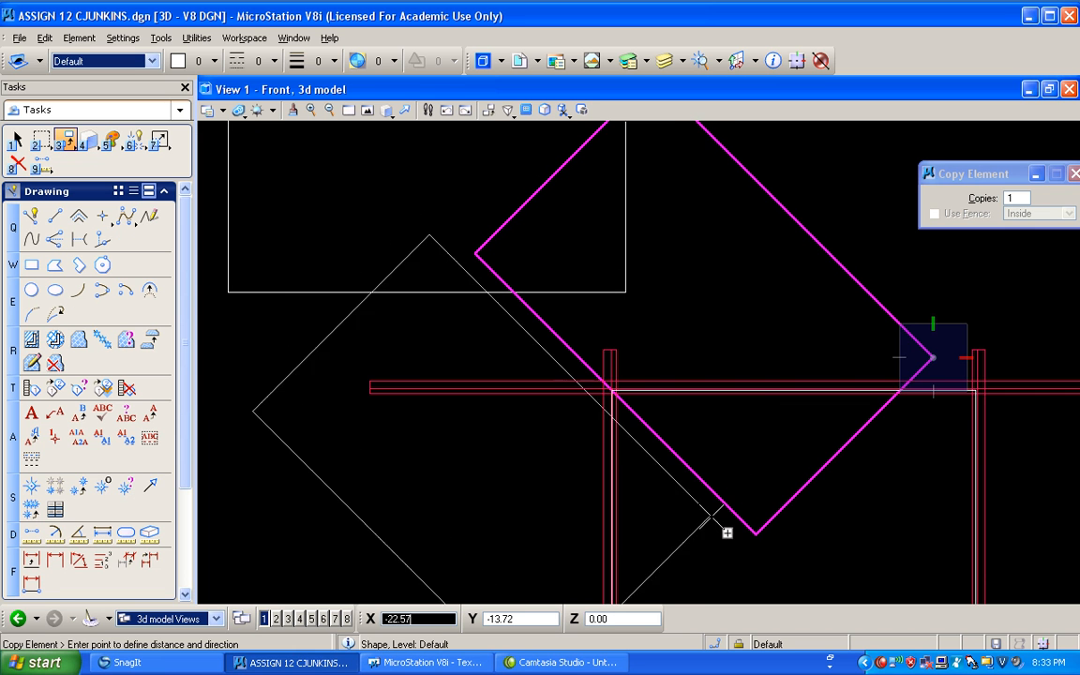
click(756, 535)
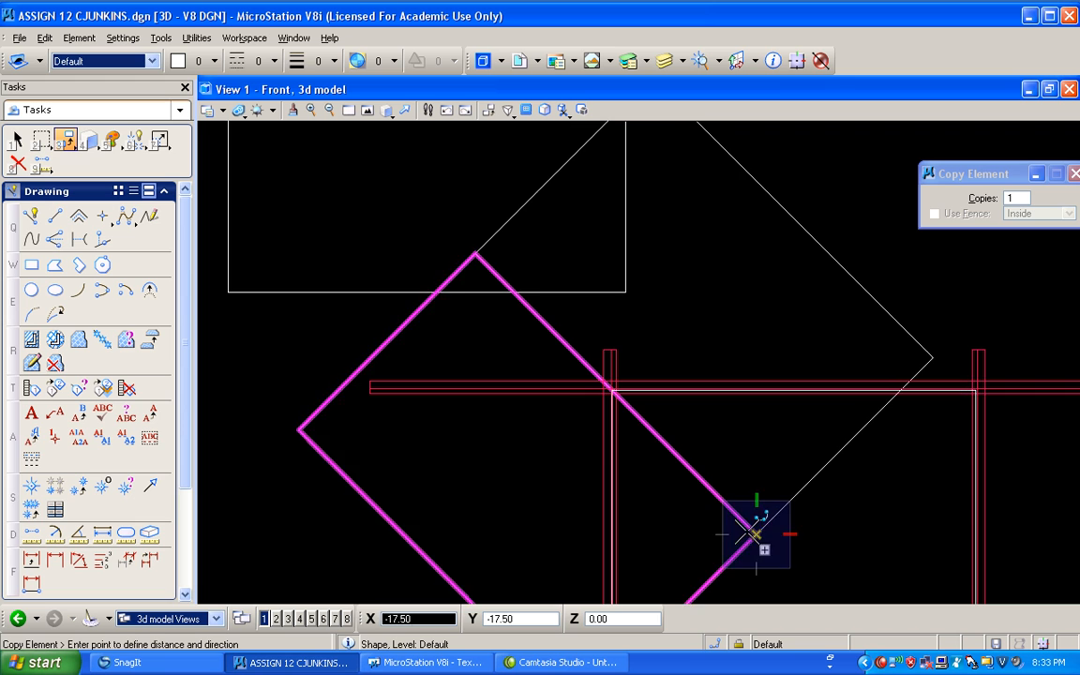
right_click(598, 434)
scroll(542, 398, down, 5)
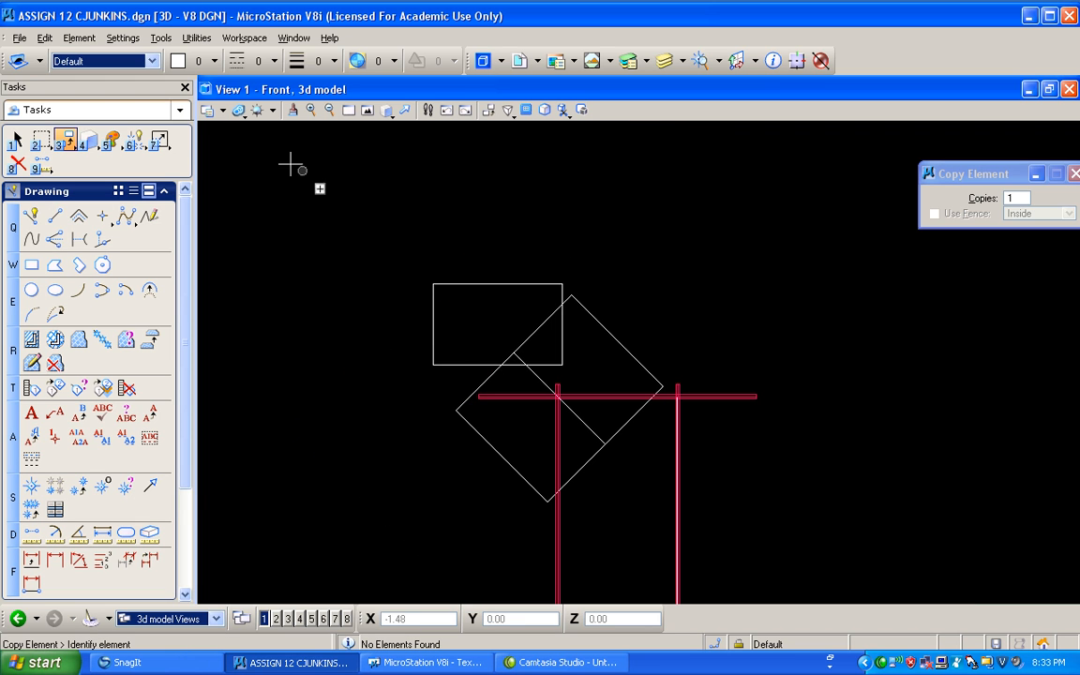
Select both rotated blocks and set up mirroring them about a vertical axis with Make Copy enabled
click(16, 140)
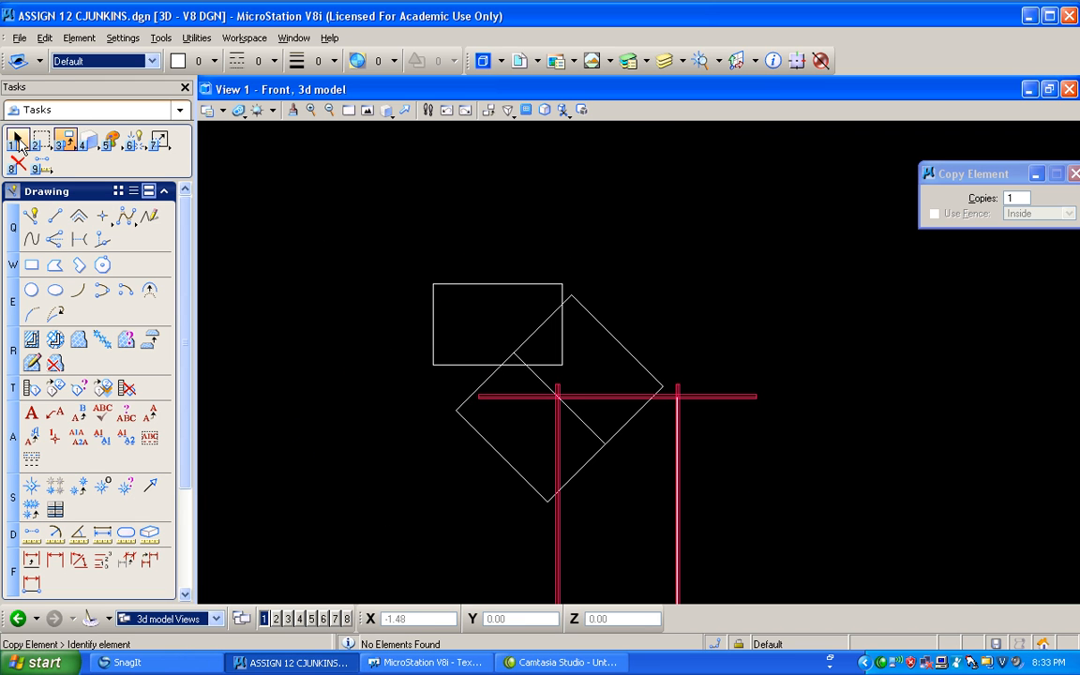
click(609, 335)
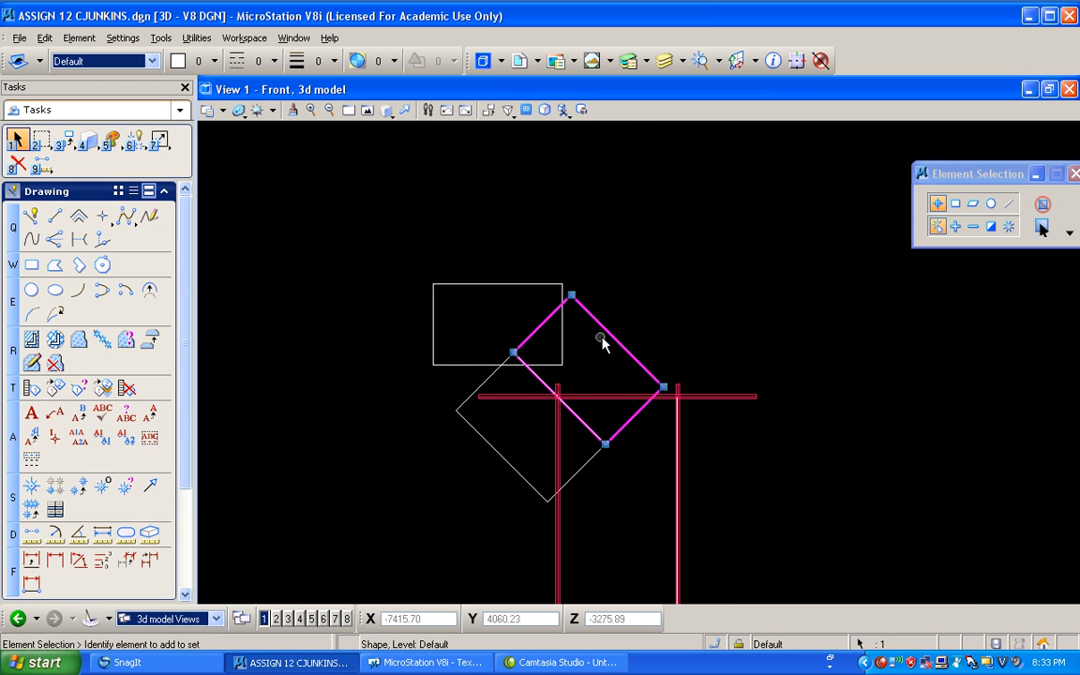
ctrl+click(495, 454)
scroll(676, 375, up, 5)
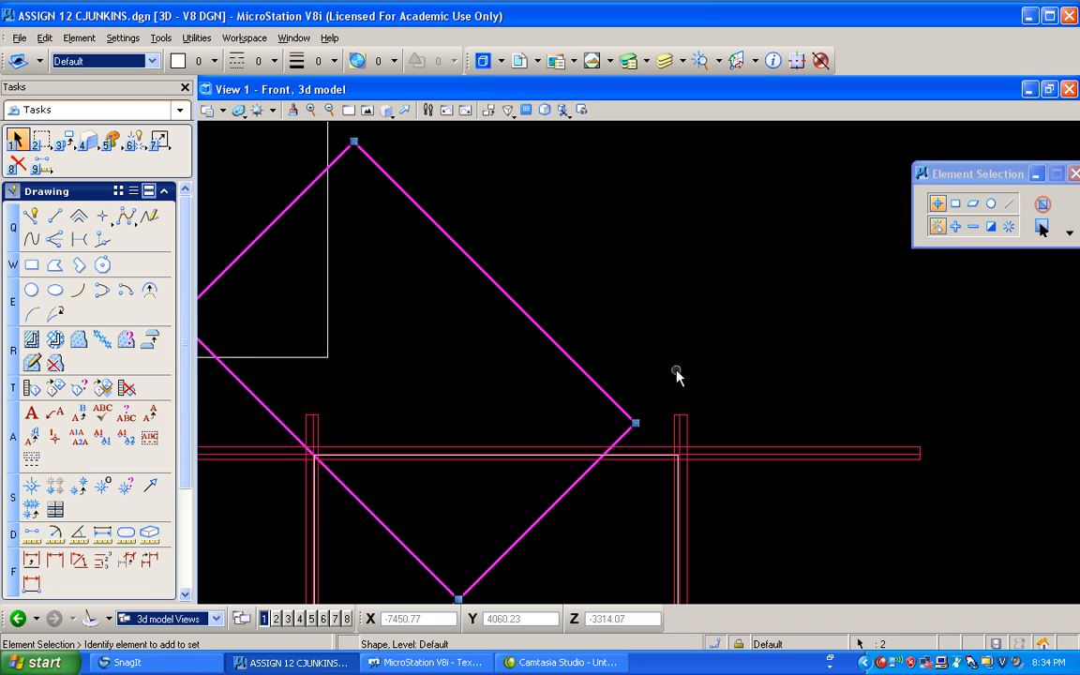
click(62, 140)
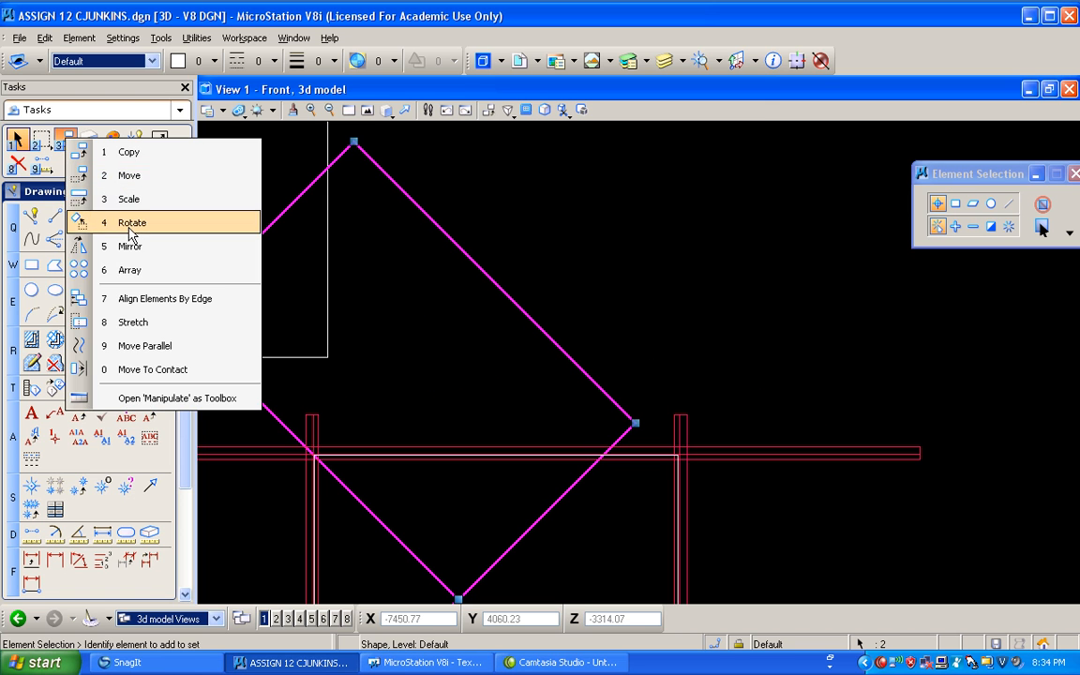
click(130, 245)
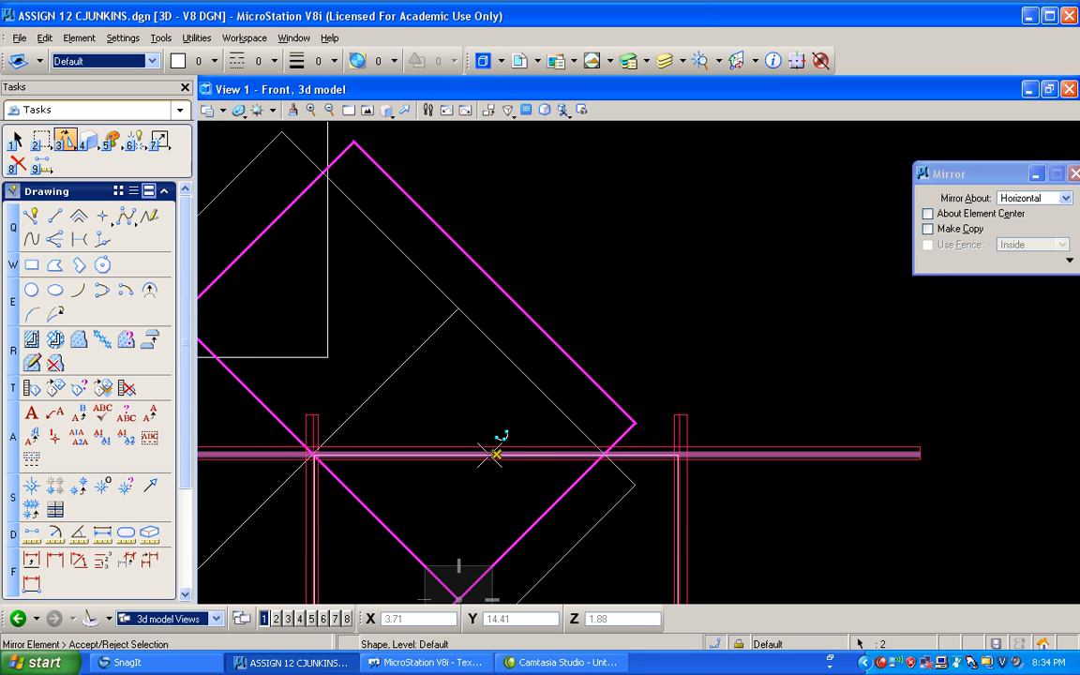
click(1065, 198)
click(1020, 182)
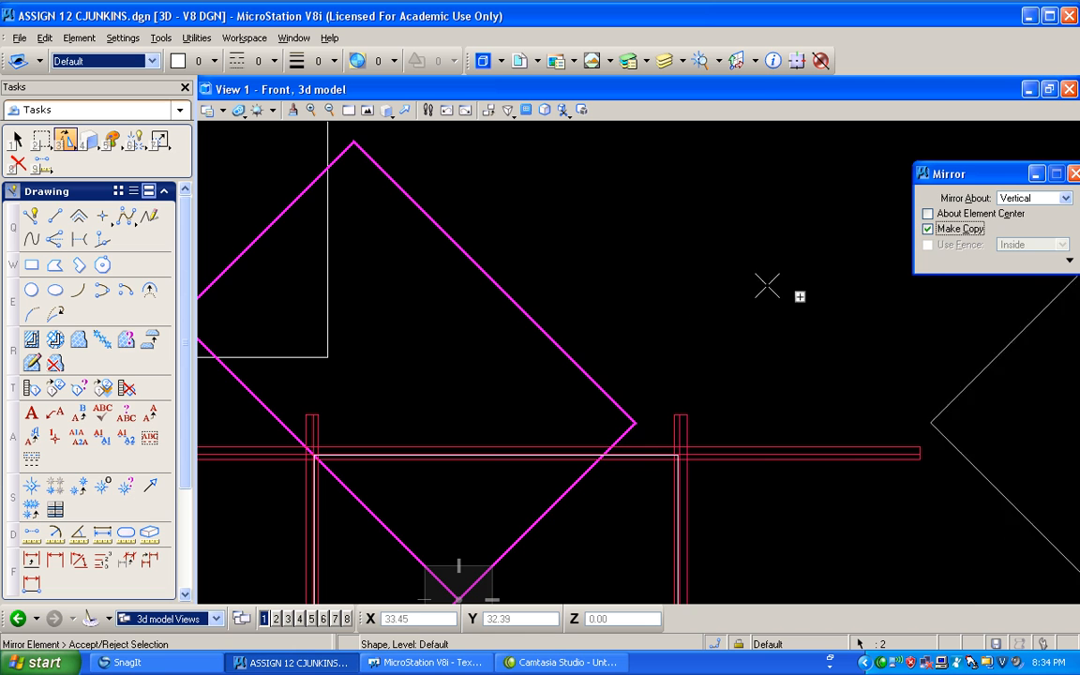
Mirror a vertical copy of the two selected rotated rectangles about the midpoint of the door's top edge
click(494, 446)
right_click(675, 332)
scroll(675, 333, up, 3)
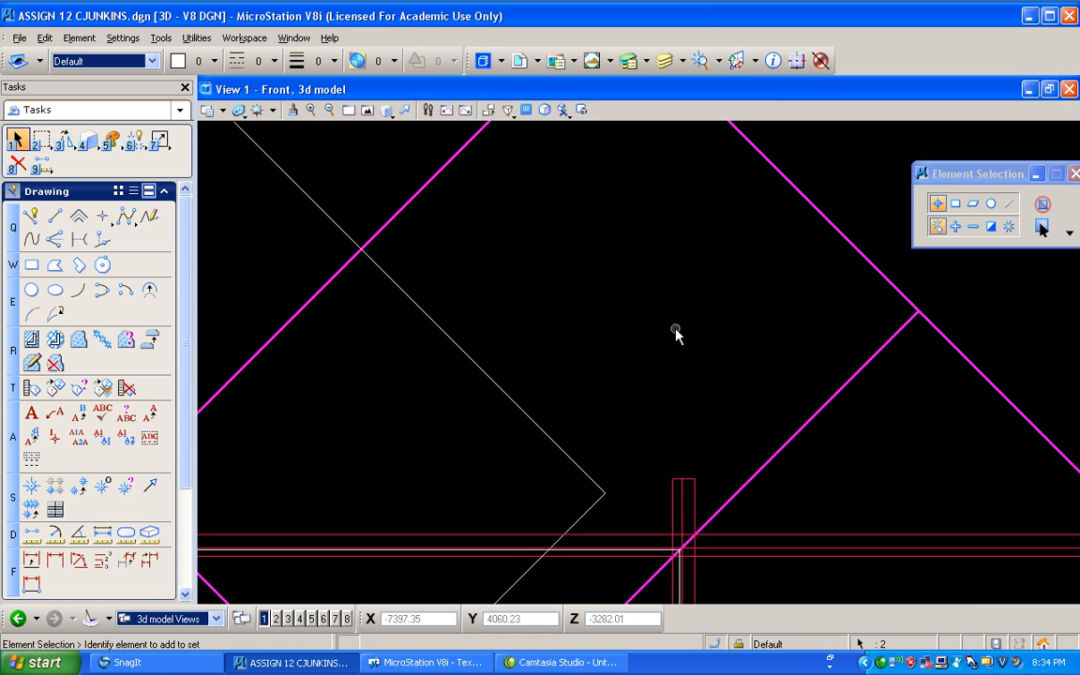
scroll(675, 333, down, 5)
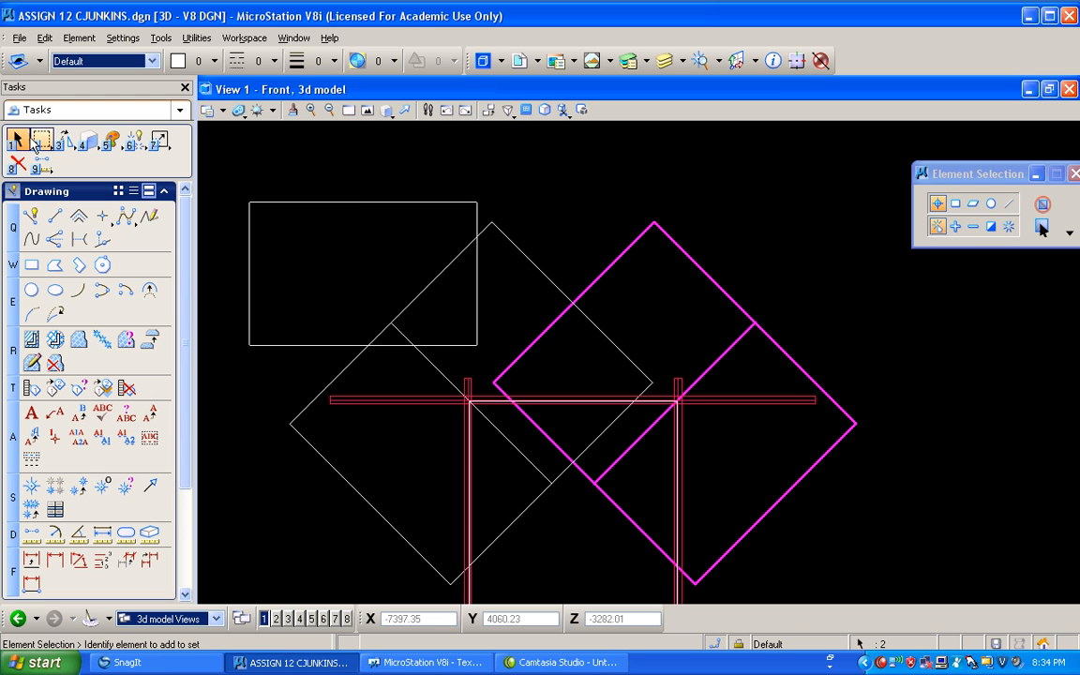
Deselect the mirrored shapes and delete the unrotated rectangle above the door frame
click(504, 188)
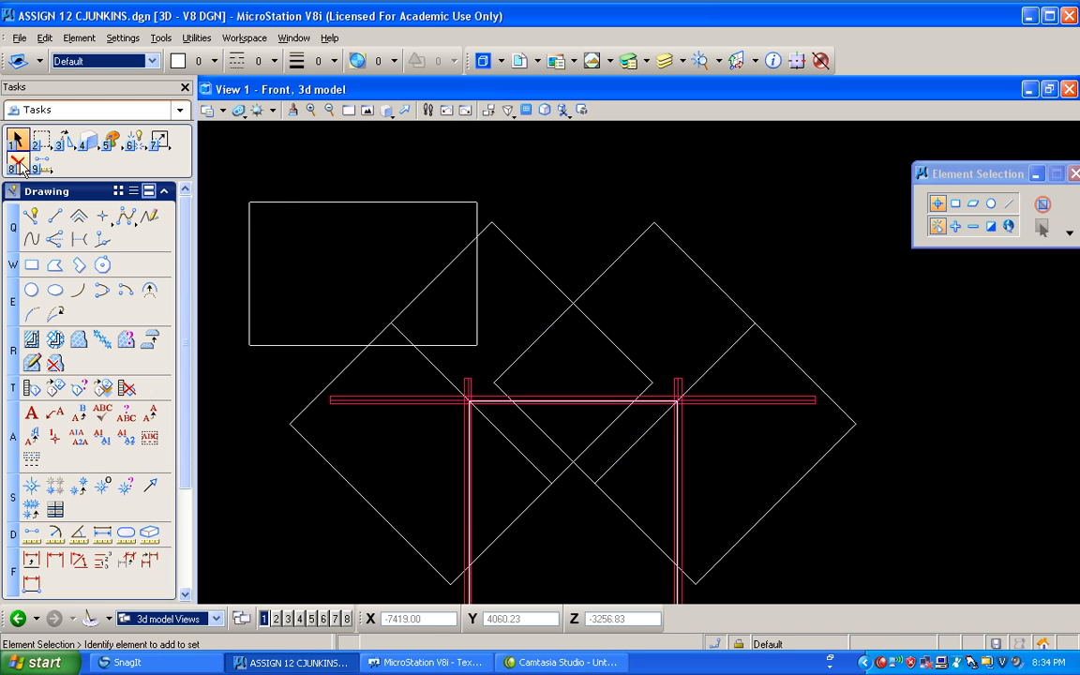
click(18, 161)
click(330, 201)
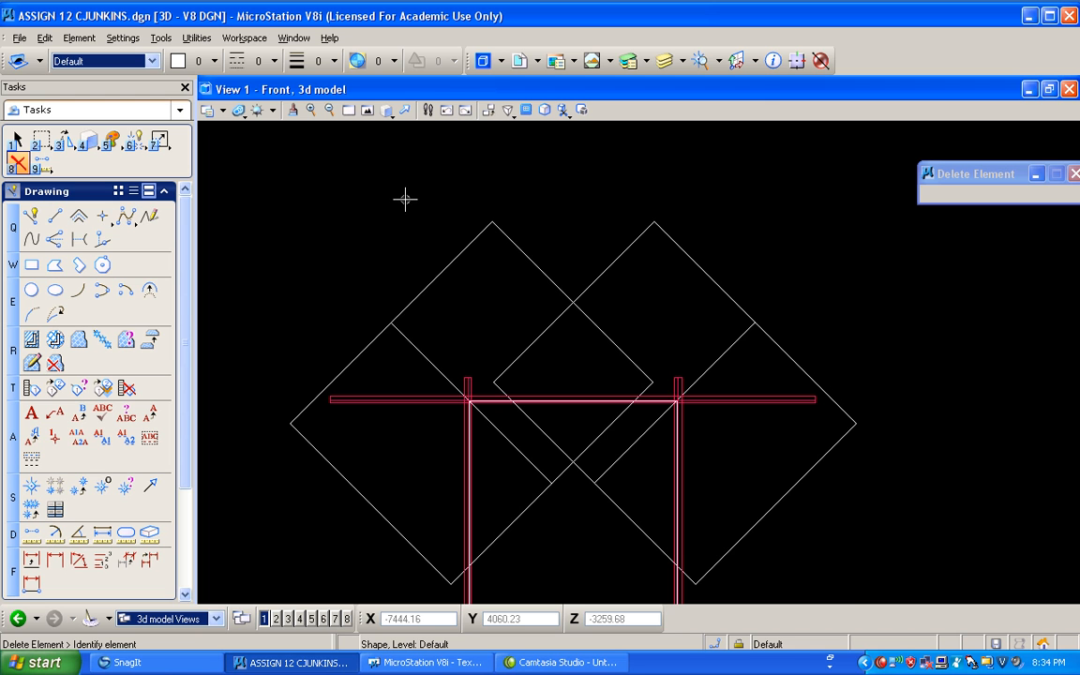
scroll(451, 421, up, 2)
scroll(451, 421, down, 2)
click(153, 62)
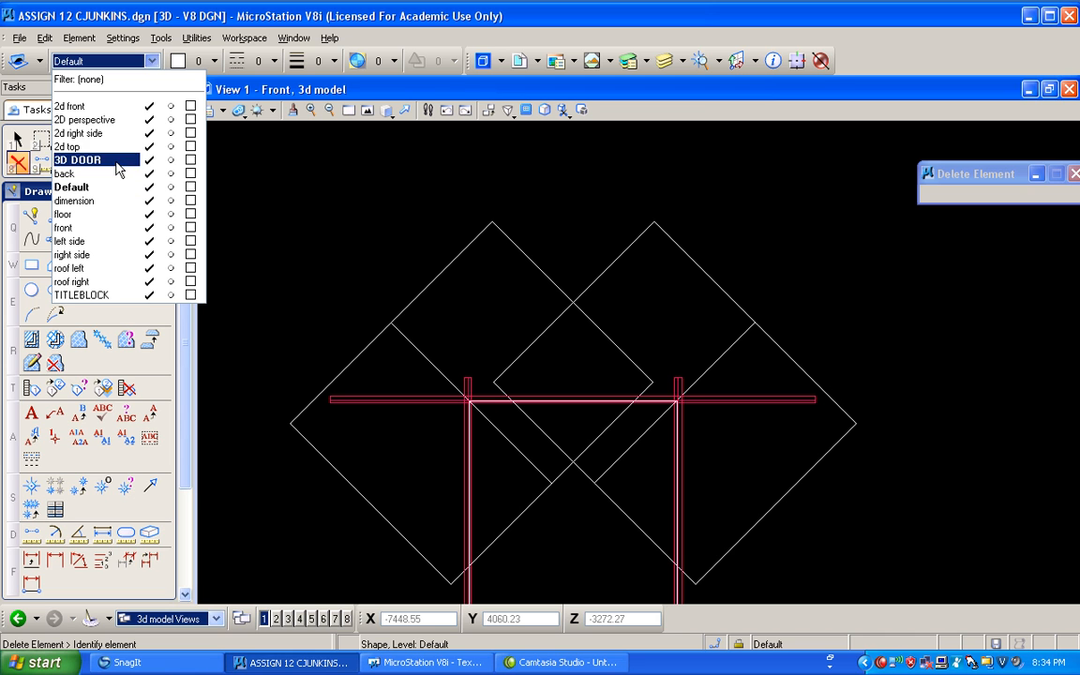
click(308, 198)
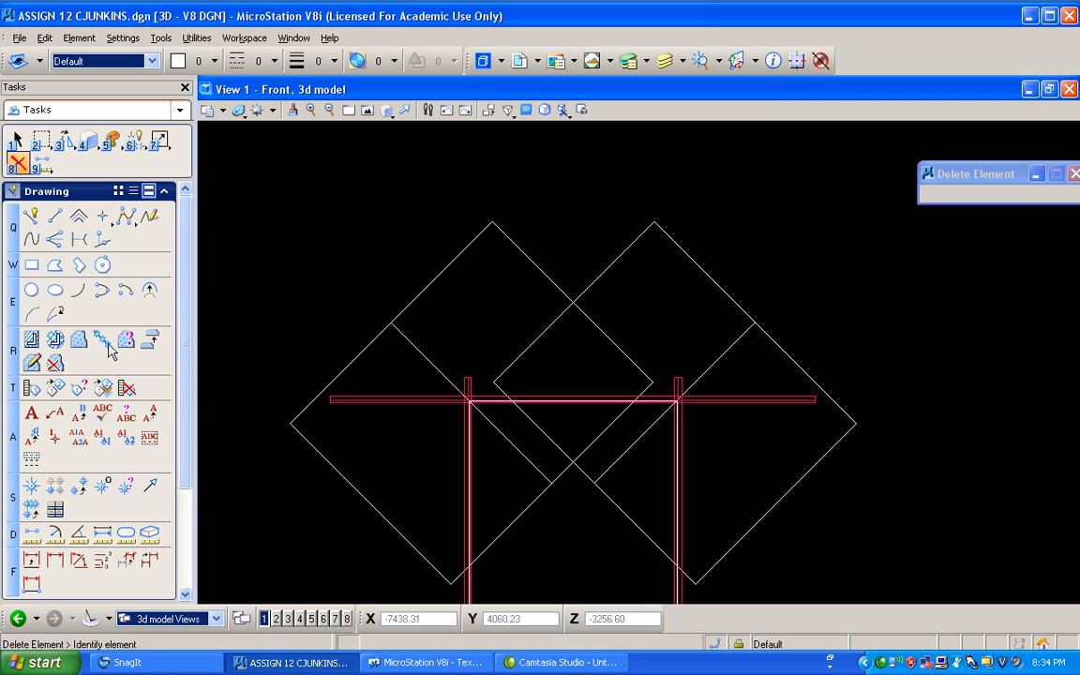
Activate the Cut Solids by Curves tool for the door frame solids
click(165, 192)
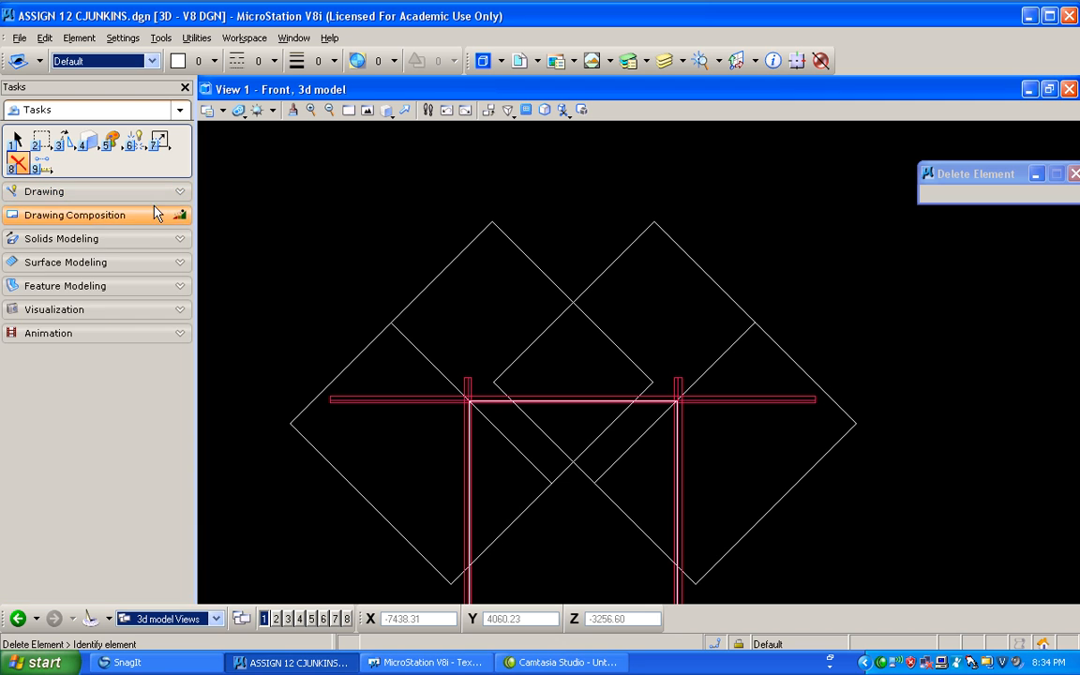
click(51, 240)
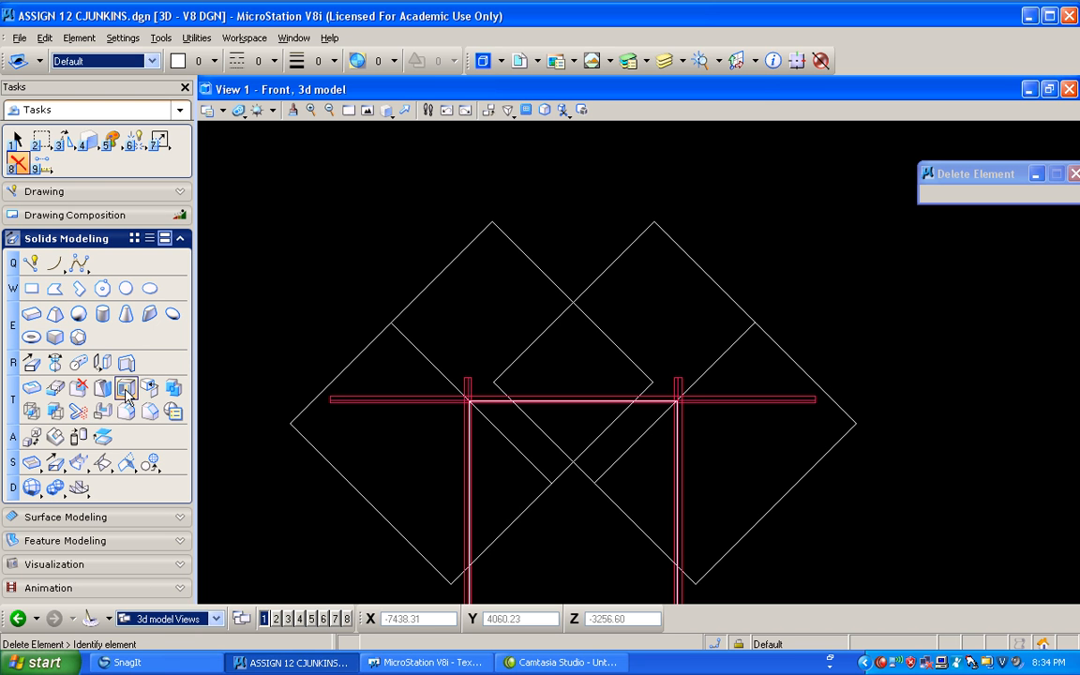
click(102, 413)
scroll(443, 413, up, 2)
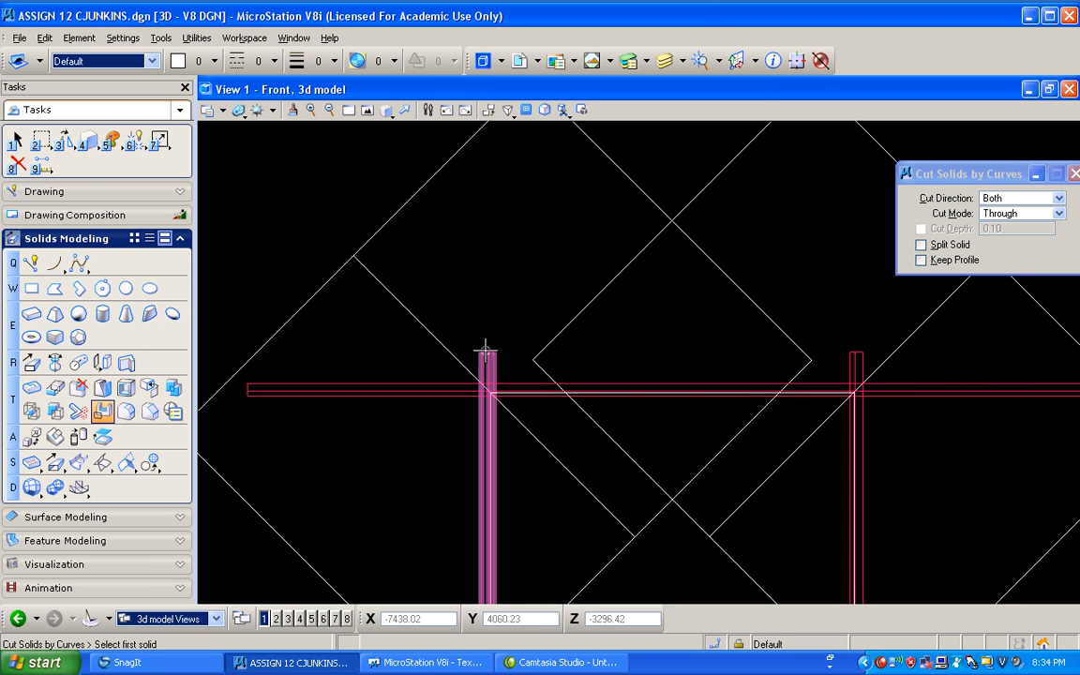
Try to trim the frame's left jamb and header with the rotated rectangles without keeping the profiles, and undo the cut
click(486, 354)
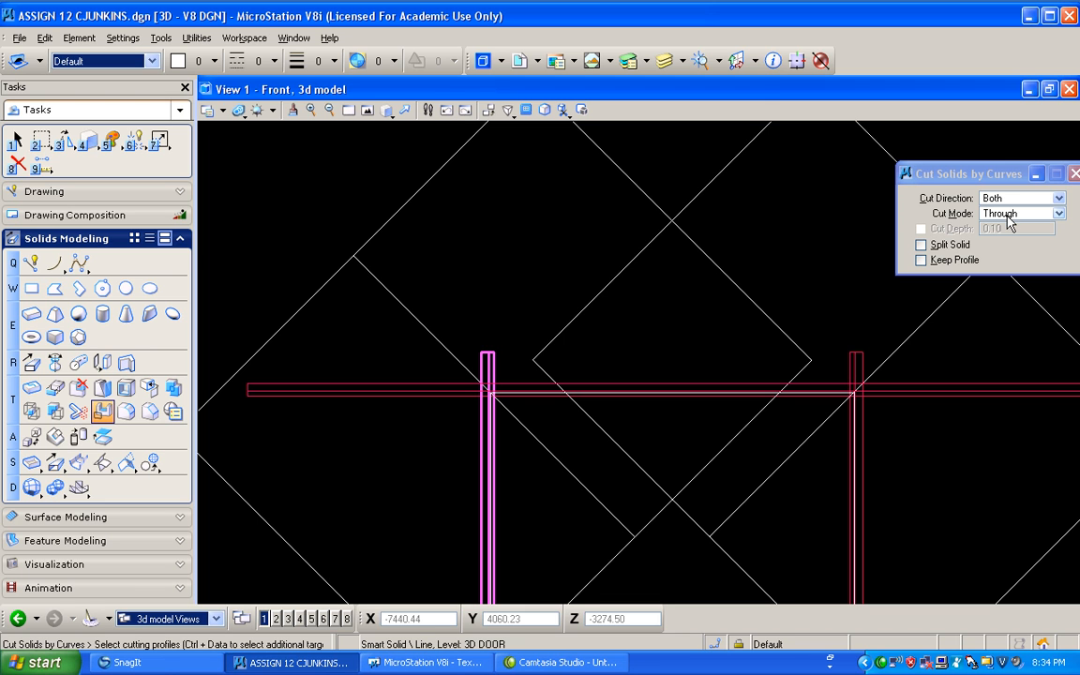
click(392, 200)
click(345, 181)
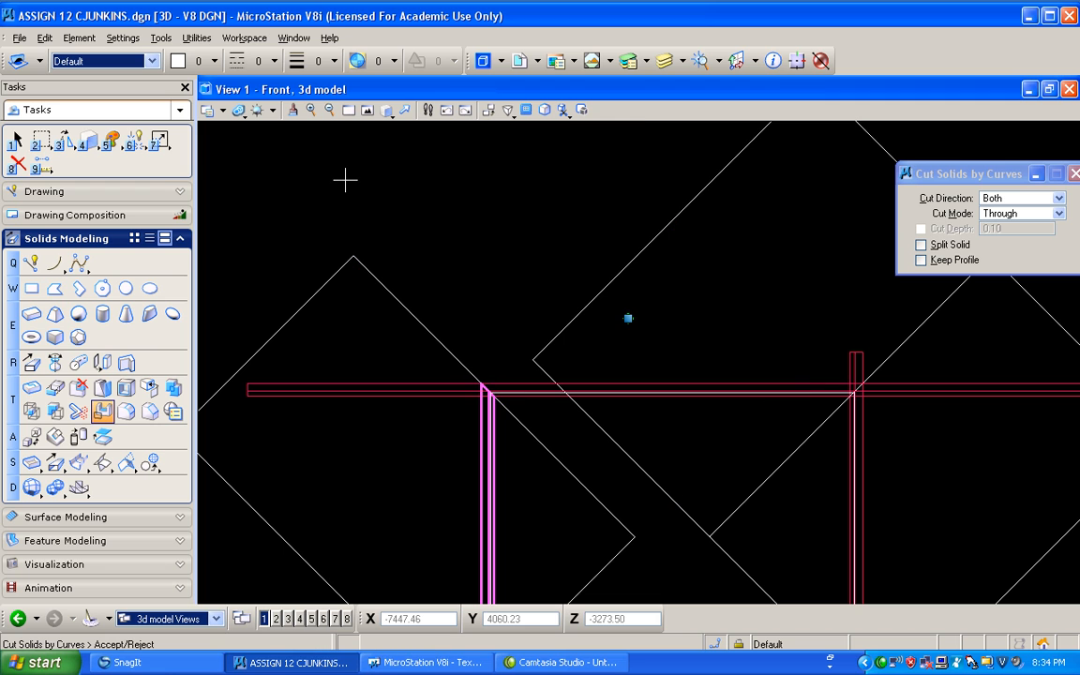
click(345, 179)
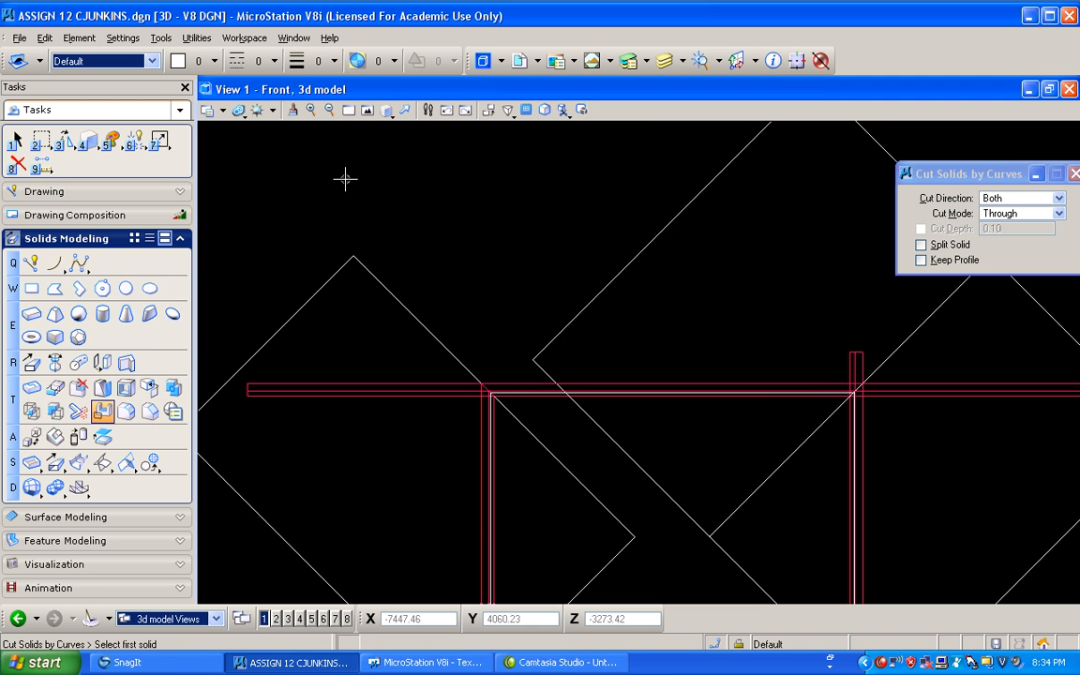
click(353, 384)
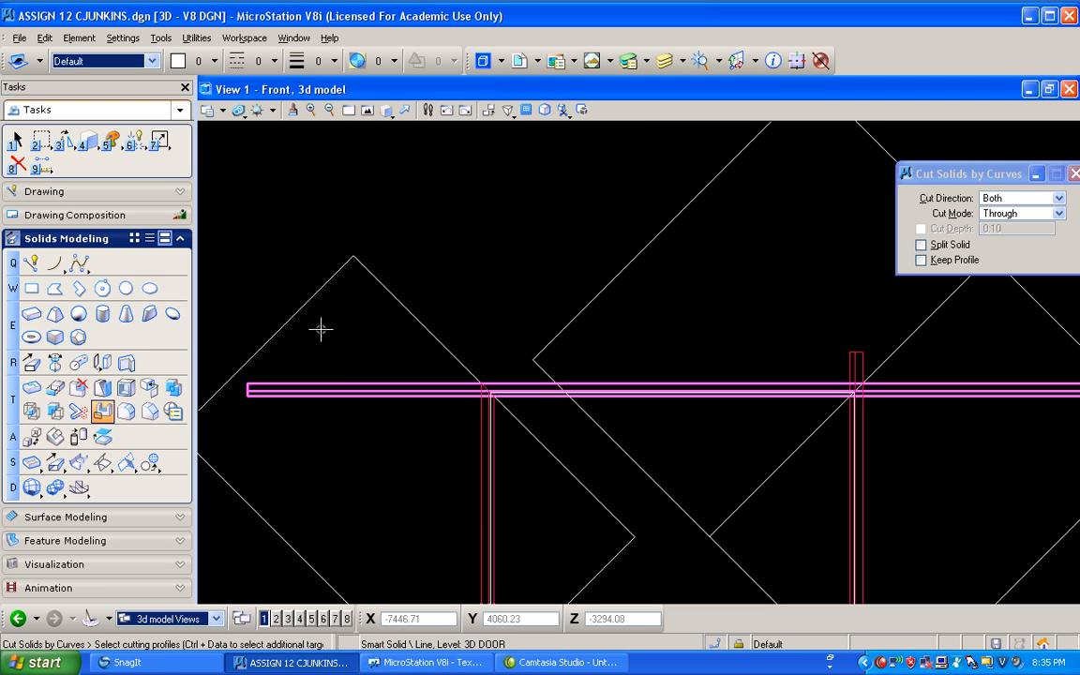
click(304, 304)
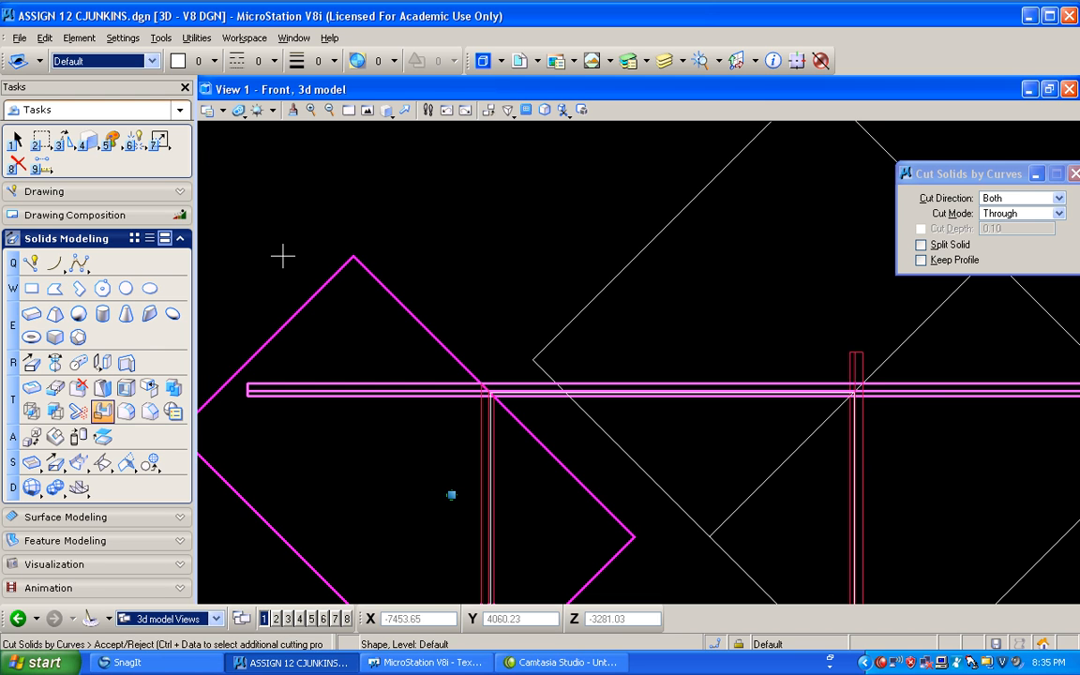
click(588, 293)
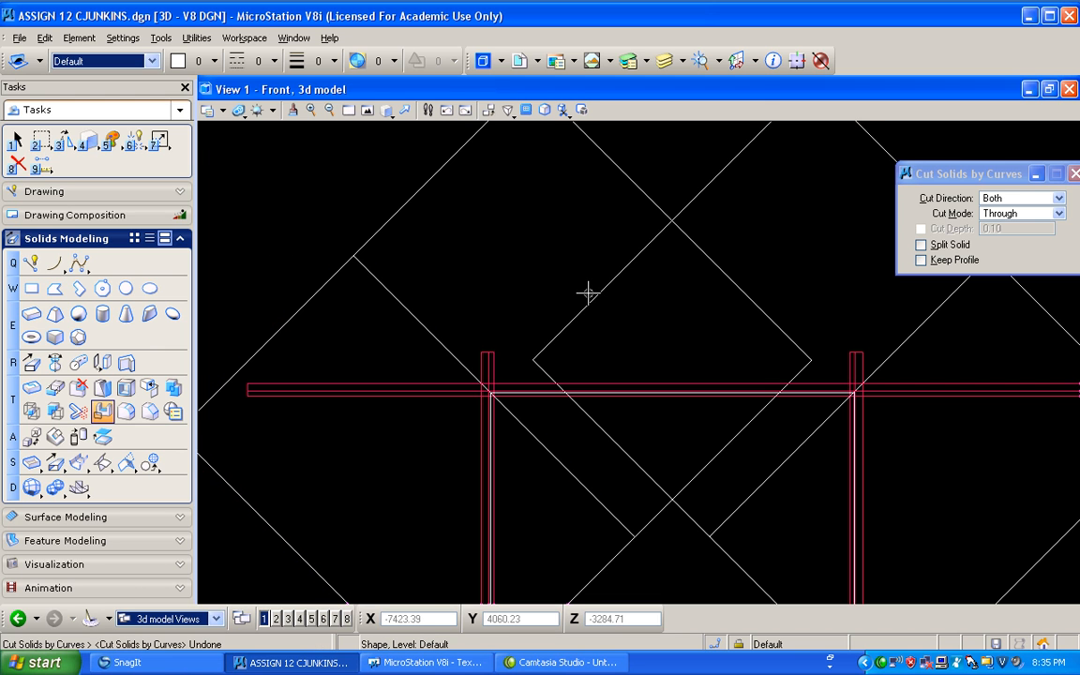
Enable Keep Profile and miter the frame's upper-left corner by cutting the left jamb and the header with their rotated rectangles
click(920, 260)
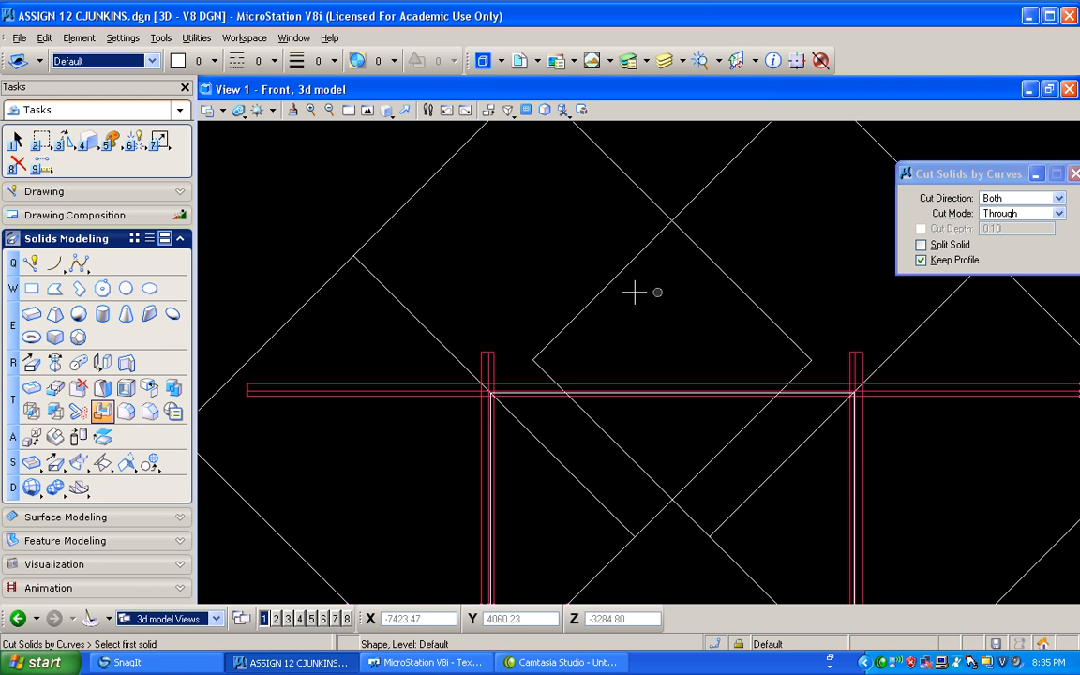
click(487, 354)
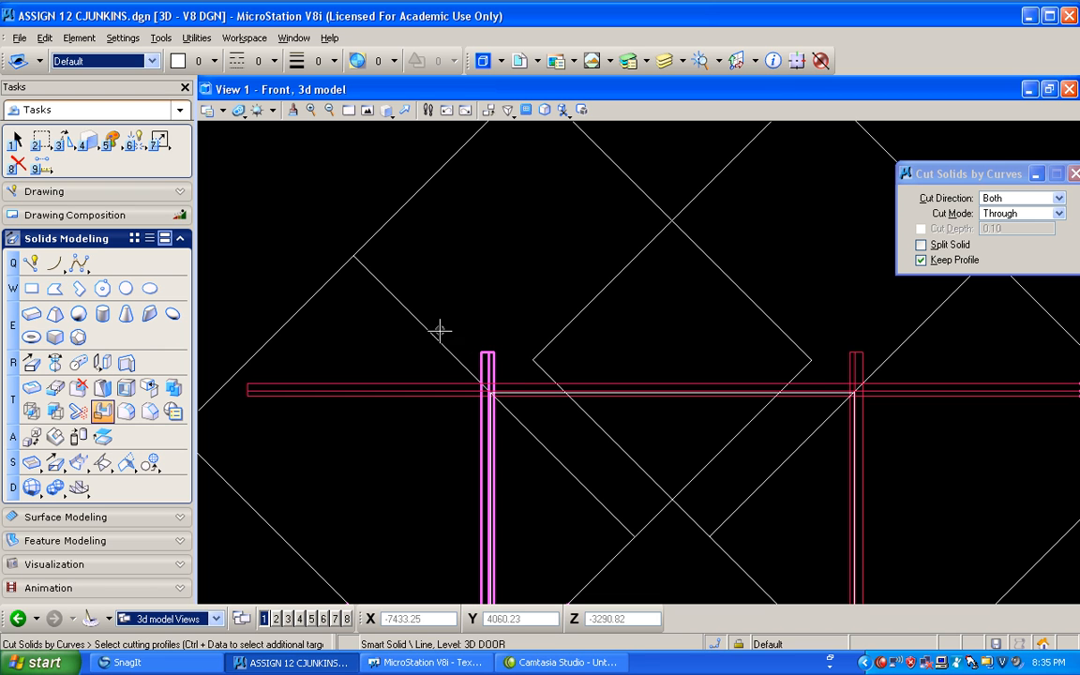
click(390, 212)
click(340, 194)
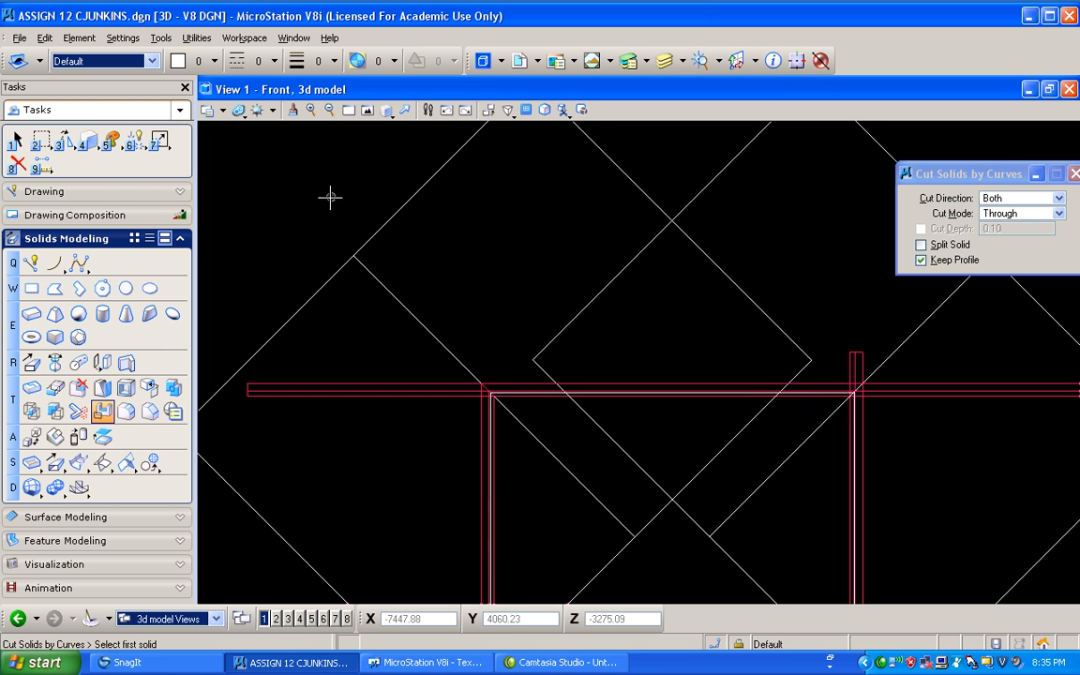
click(333, 378)
click(297, 309)
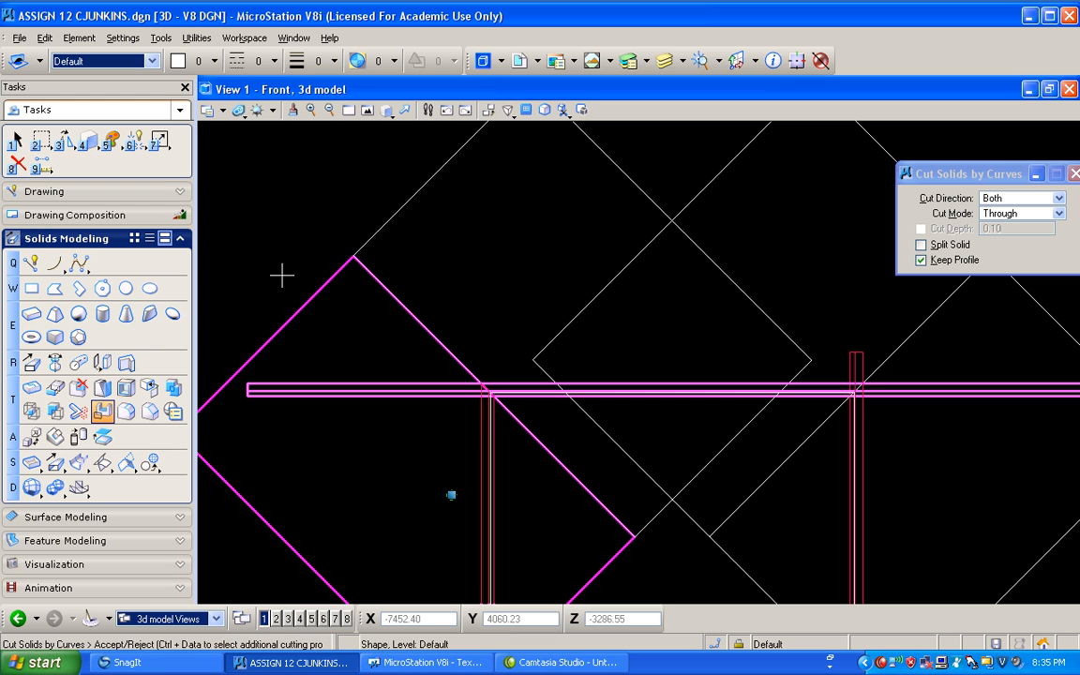
click(284, 279)
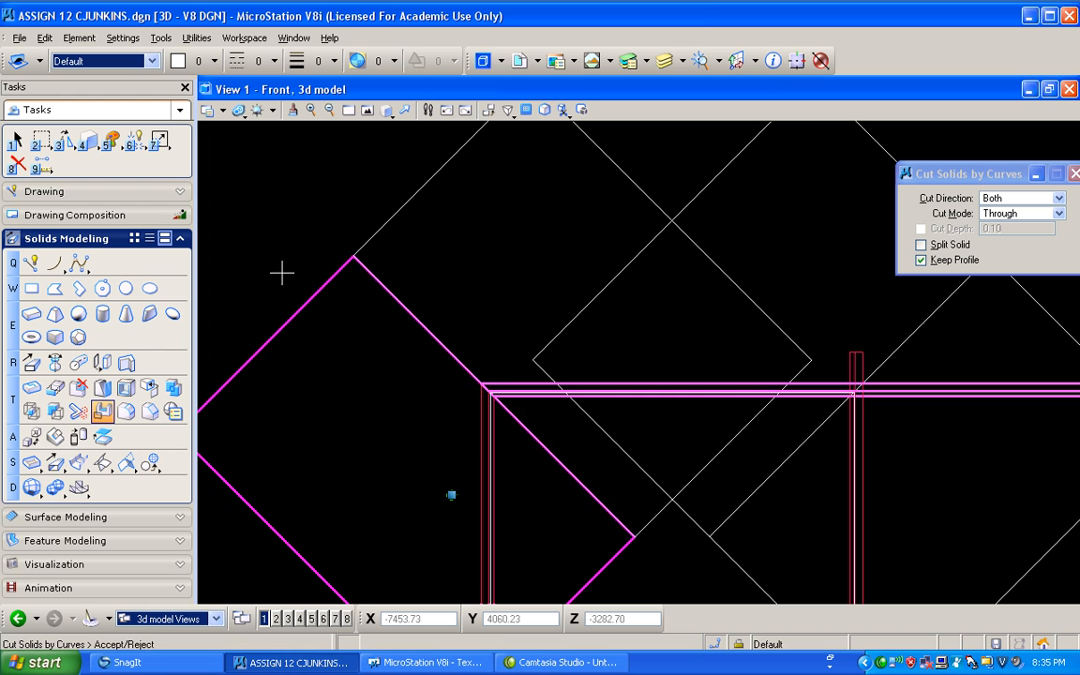
Miter the frame's upper-right corner by cutting the right jamb and the header's right end with the mirrored rectangles
click(857, 365)
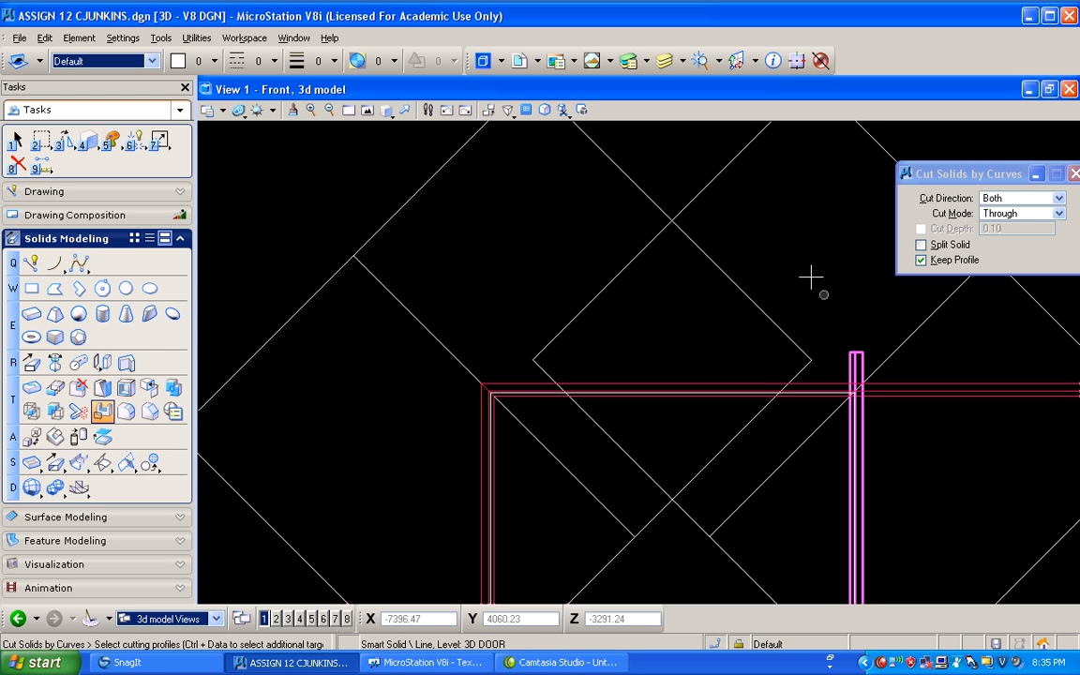
click(714, 173)
click(797, 219)
click(992, 359)
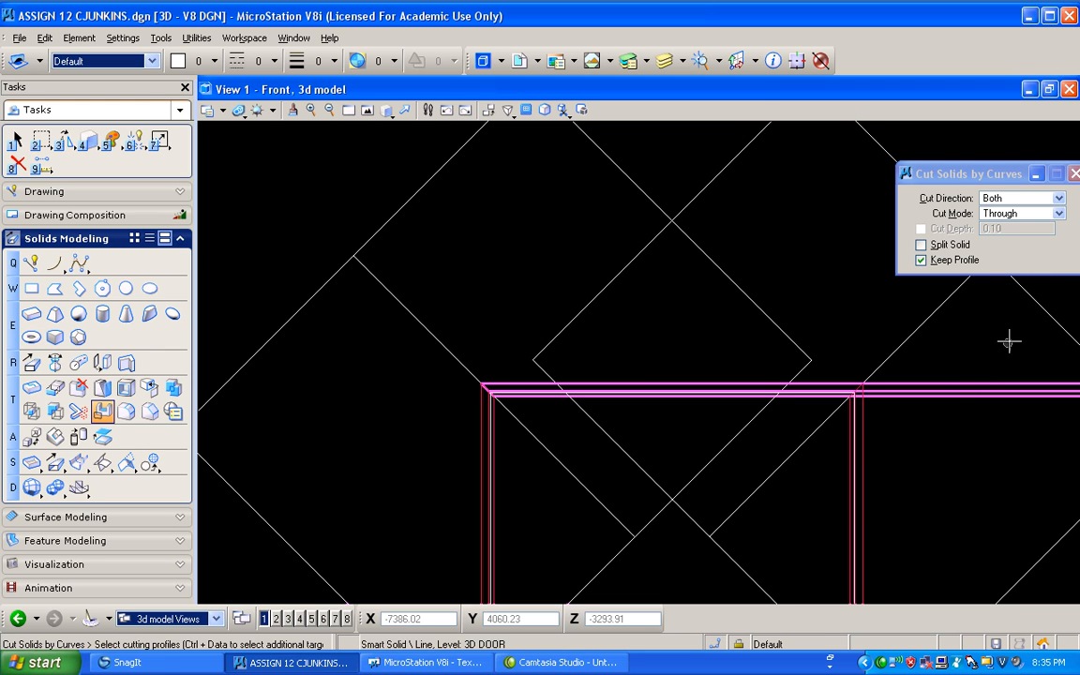
click(1038, 306)
click(955, 304)
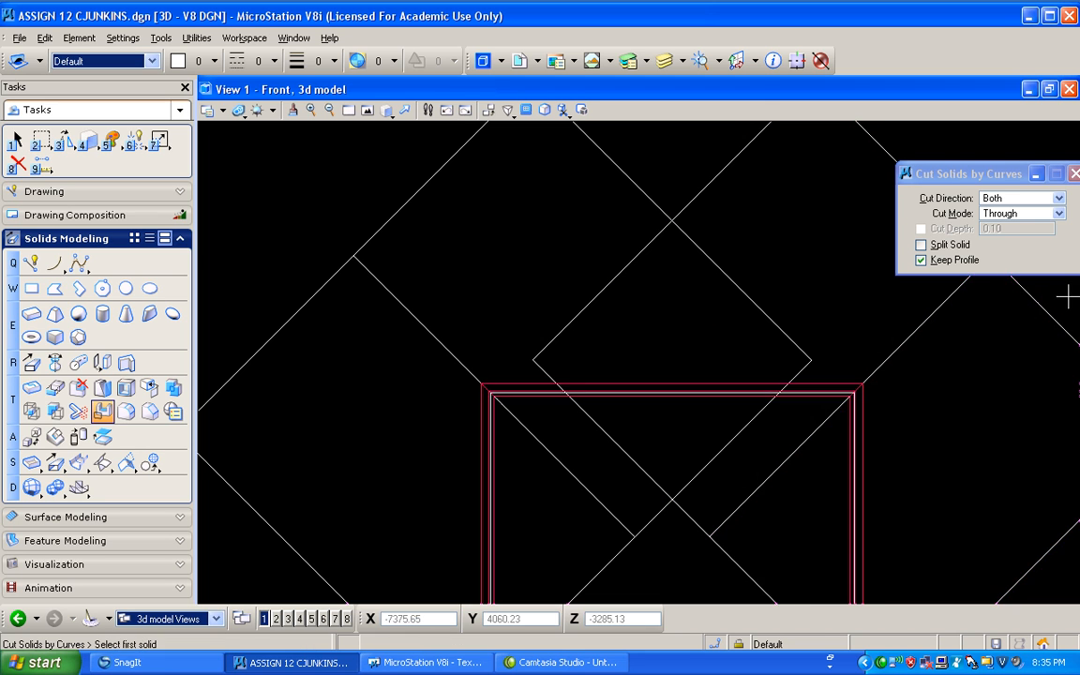
Make 3D DOOR the active level and turn off the display of the Default level holding the cutting profiles
click(681, 62)
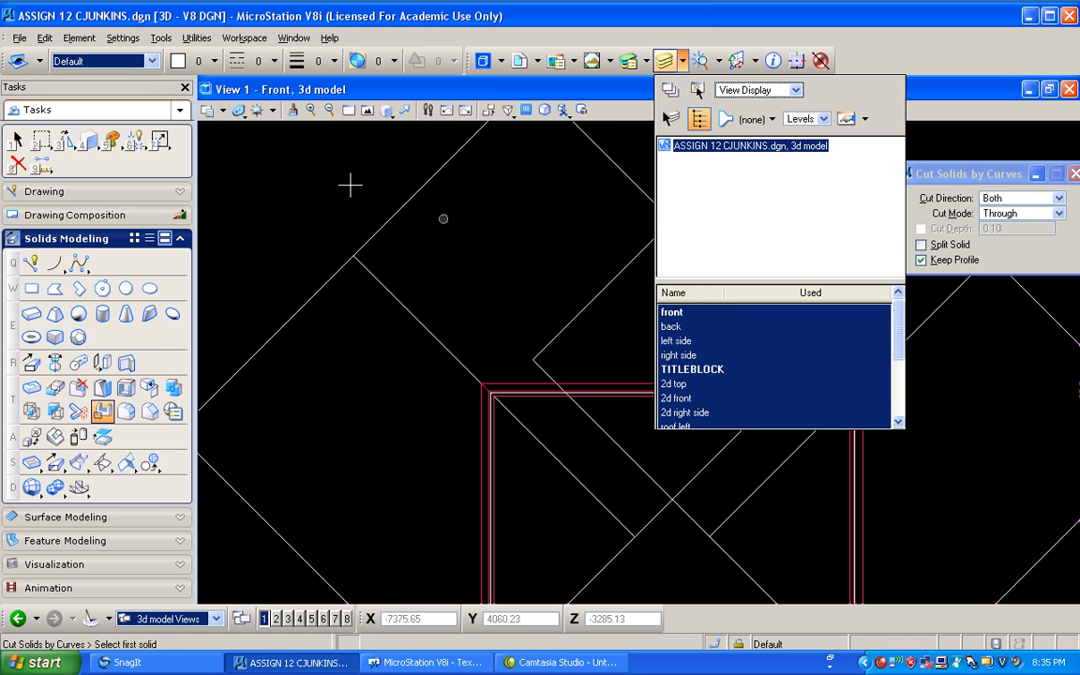
click(150, 61)
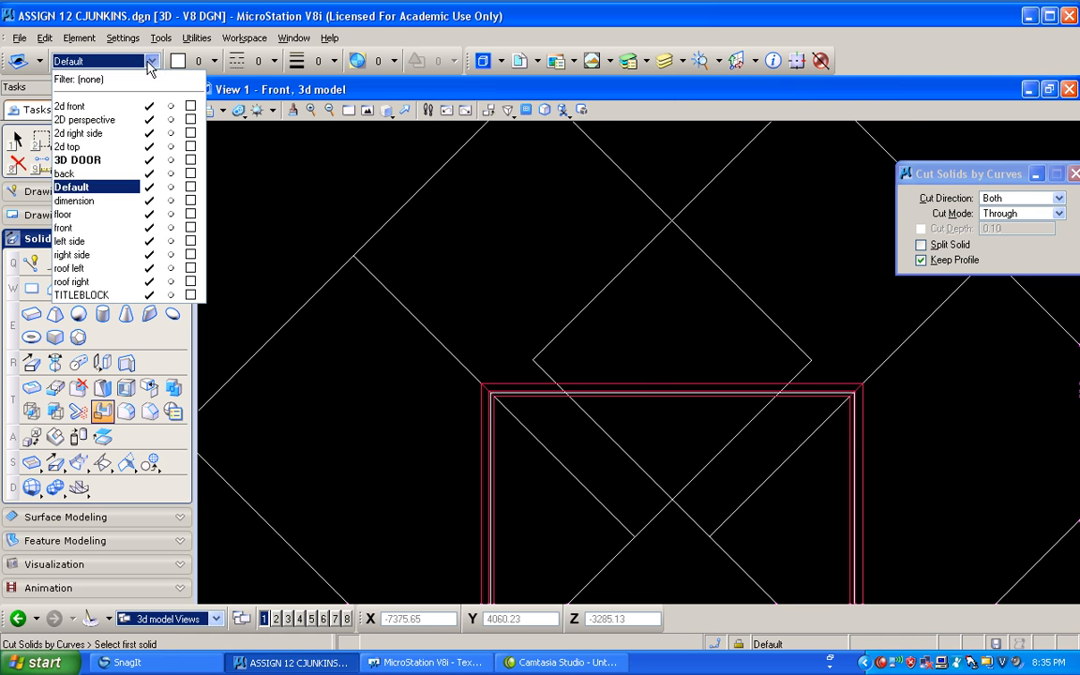
click(80, 160)
click(683, 61)
scroll(717, 323, down, 3)
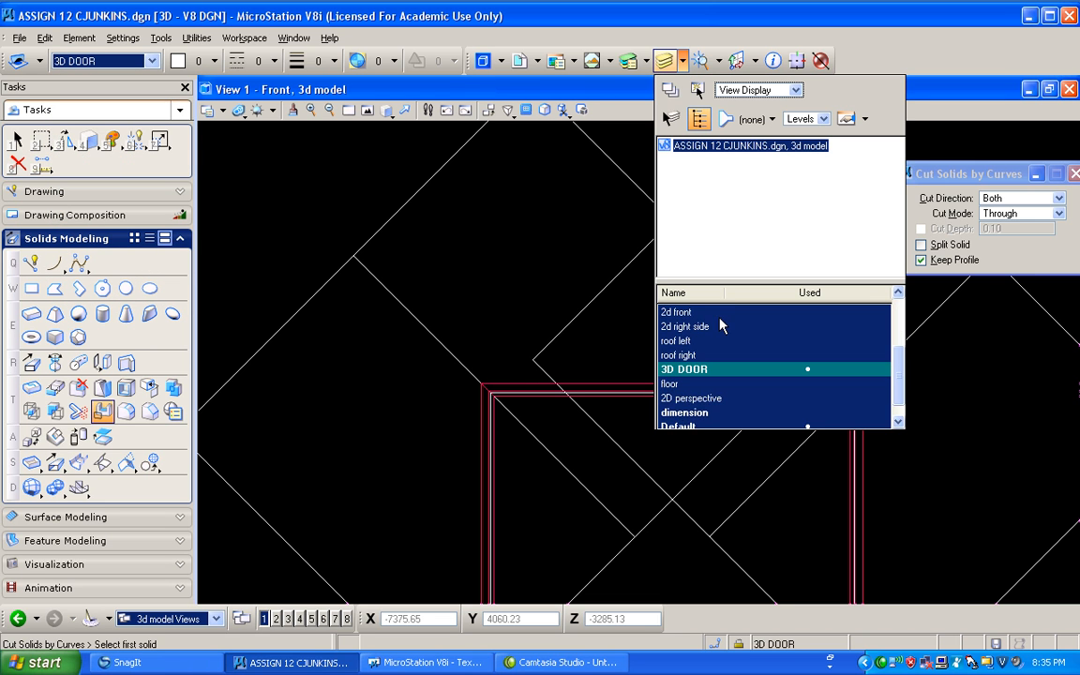
scroll(714, 358, up, 3)
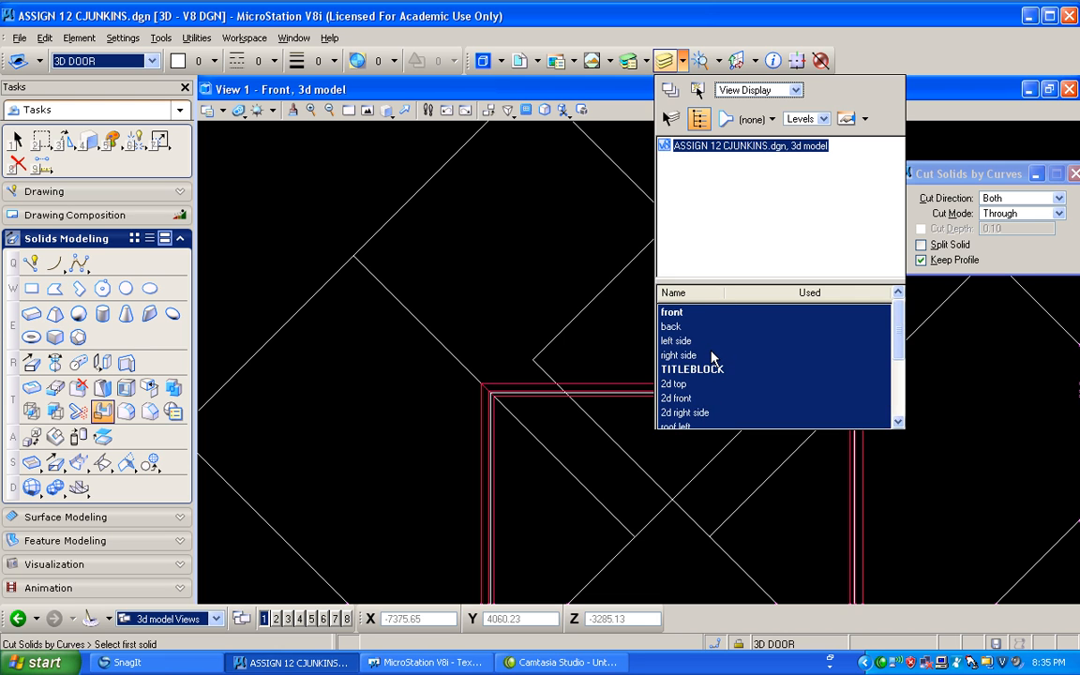
scroll(711, 356, down, 3)
click(711, 412)
Switch the view to isometric and set its display style to Illustration With Shadows
scroll(692, 264, down, 4)
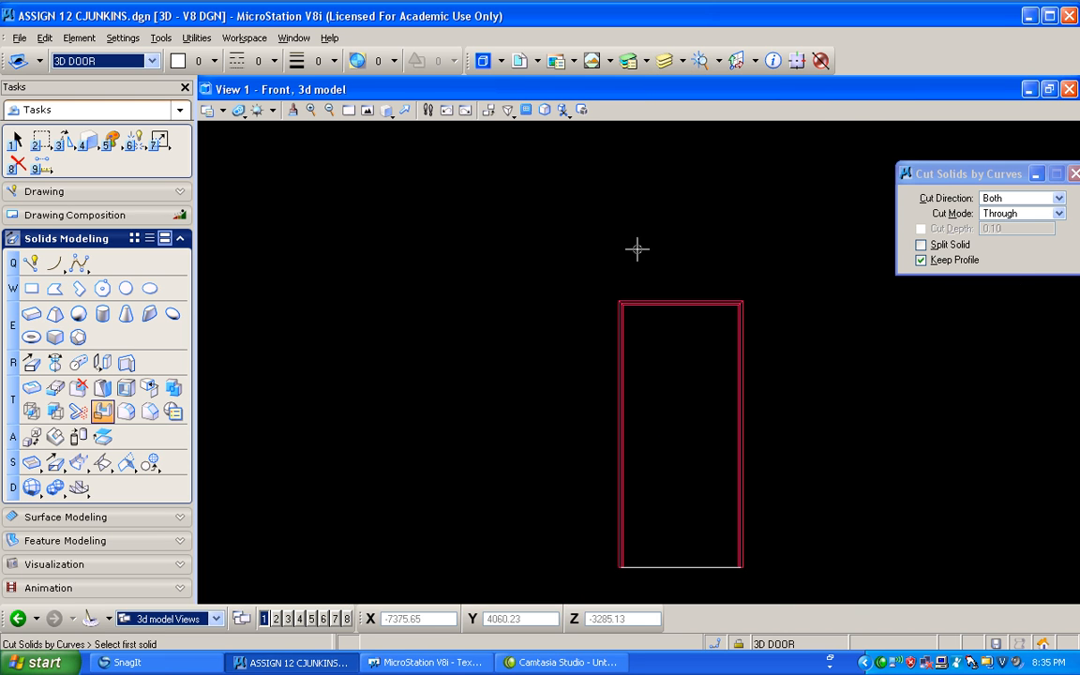
scroll(740, 300, up, 2)
click(387, 111)
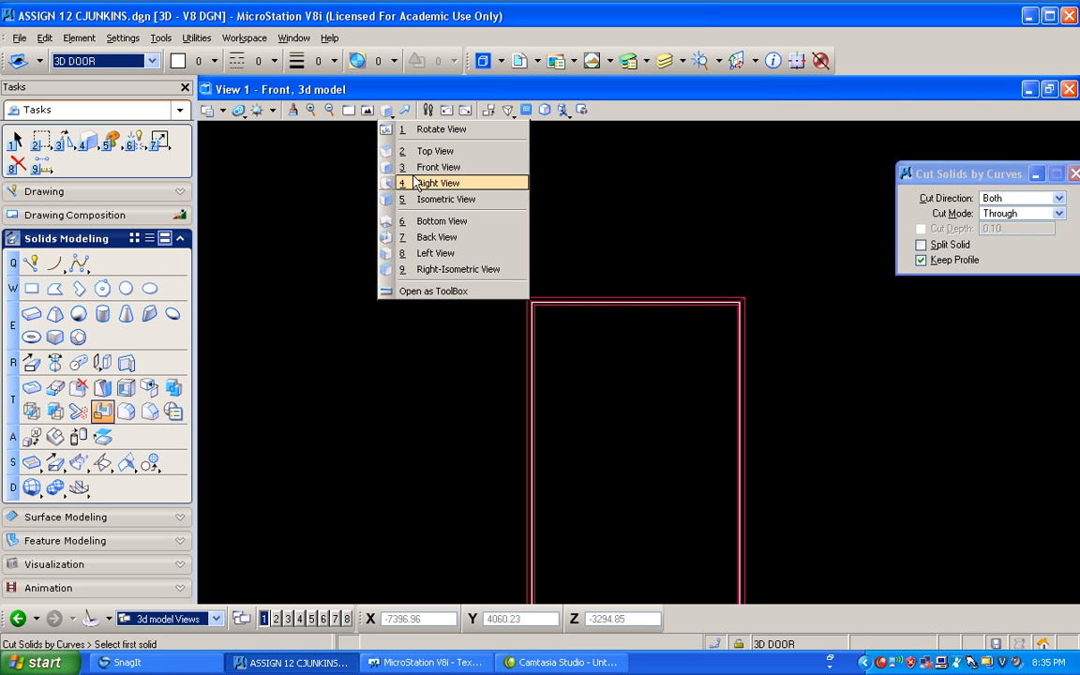
click(434, 195)
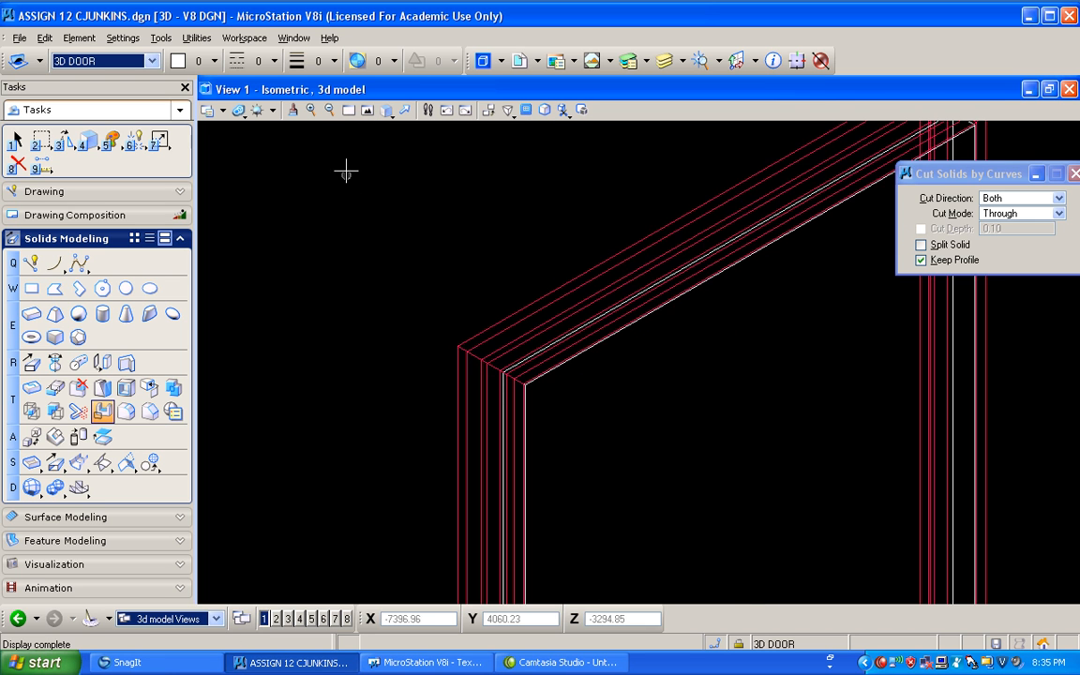
click(240, 110)
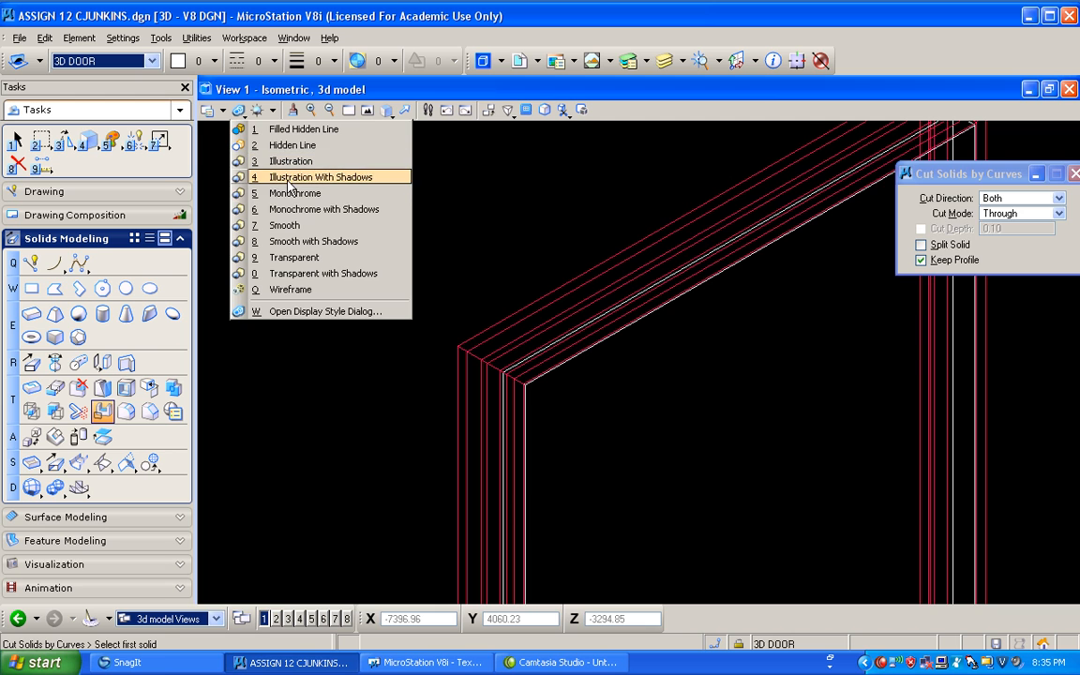
click(288, 180)
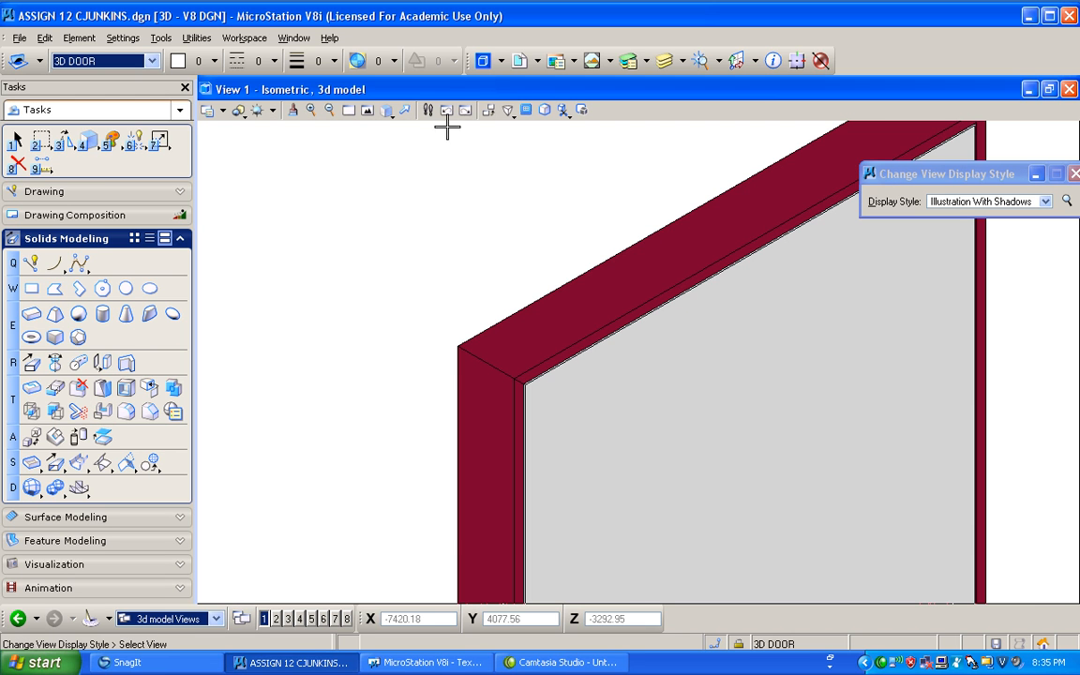
Rotate the view dynamically to examine the mitered upper corner of the door frame up close
click(389, 112)
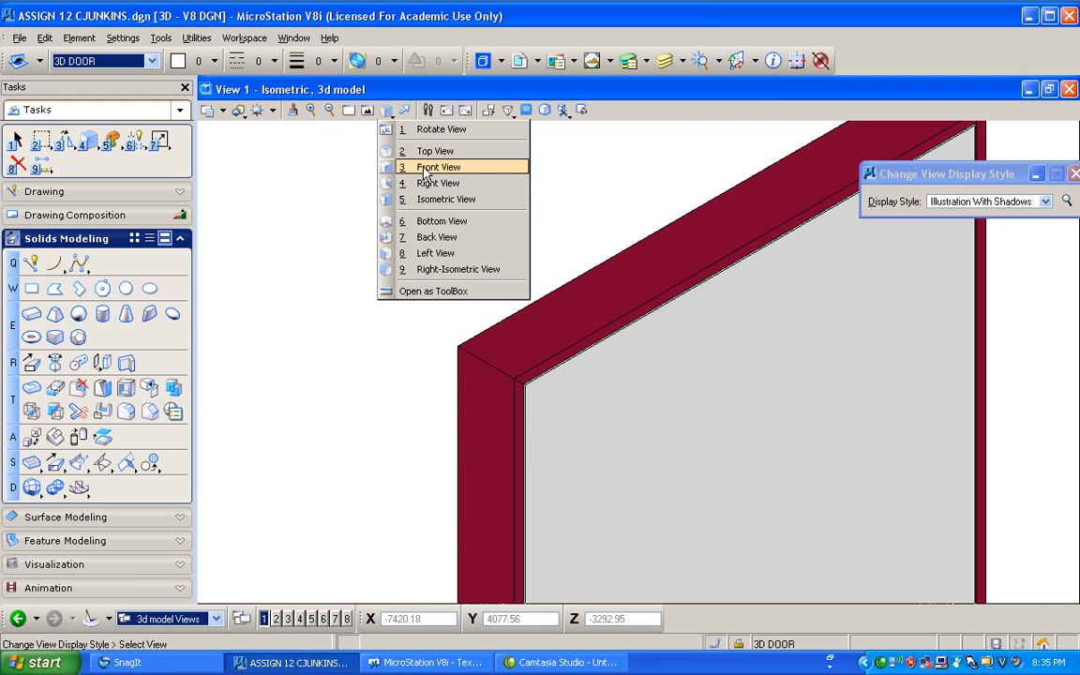
click(393, 129)
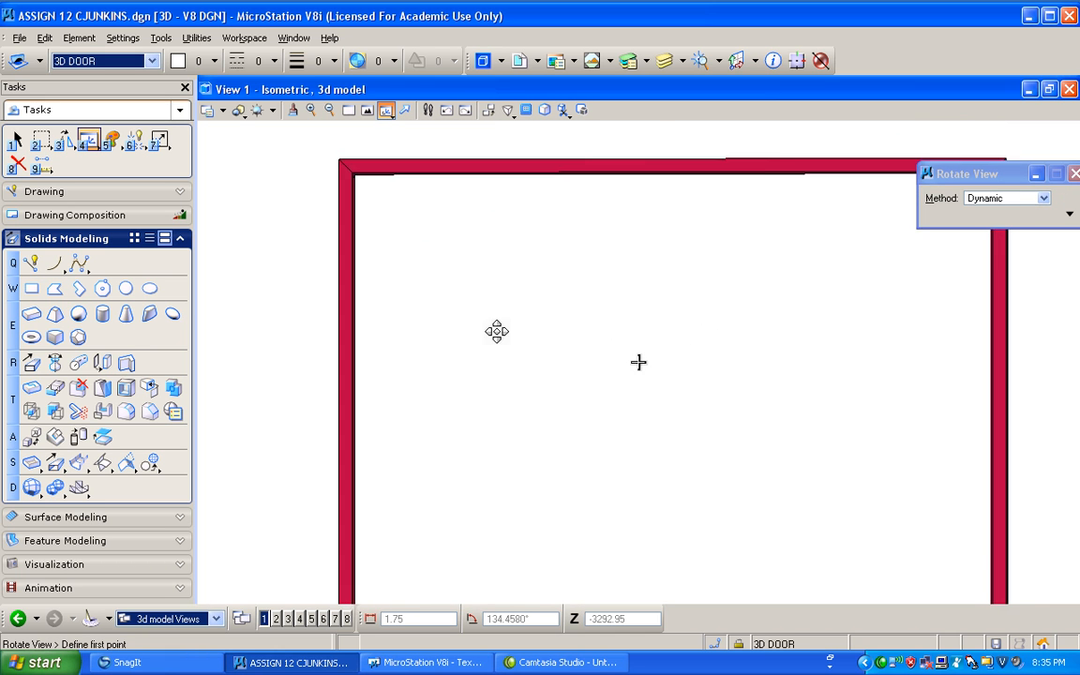
drag(718, 390, 623, 309)
scroll(508, 252, up, 5)
drag(512, 250, 423, 187)
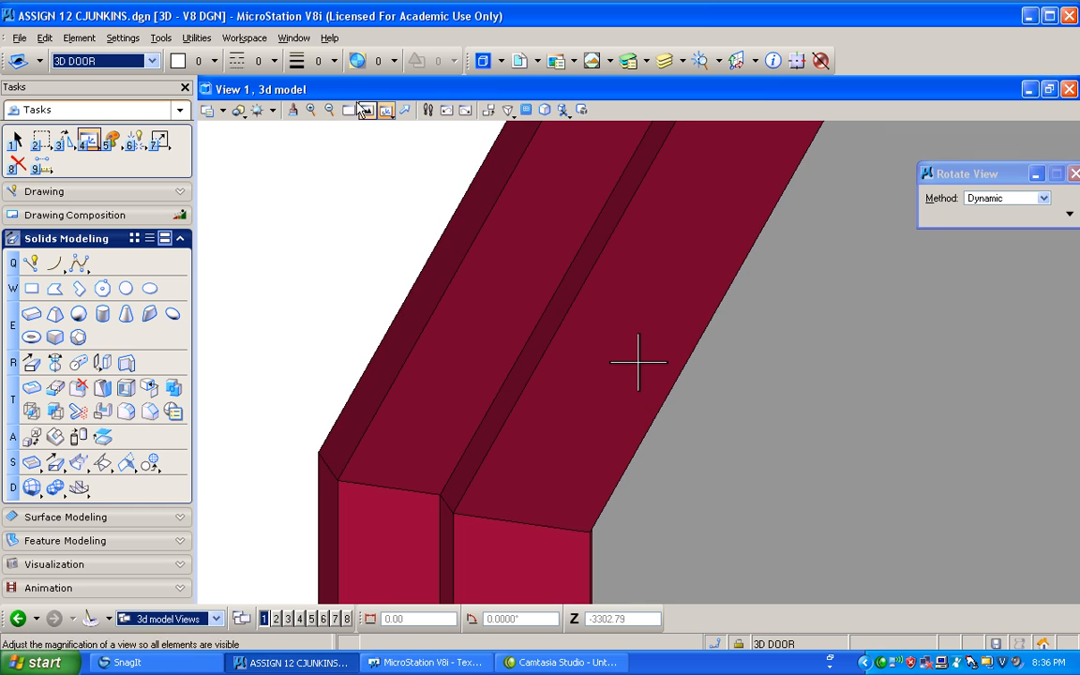
Show the whole door frame in an isometric view and set its display style to Wireframe
drag(386, 111, 409, 169)
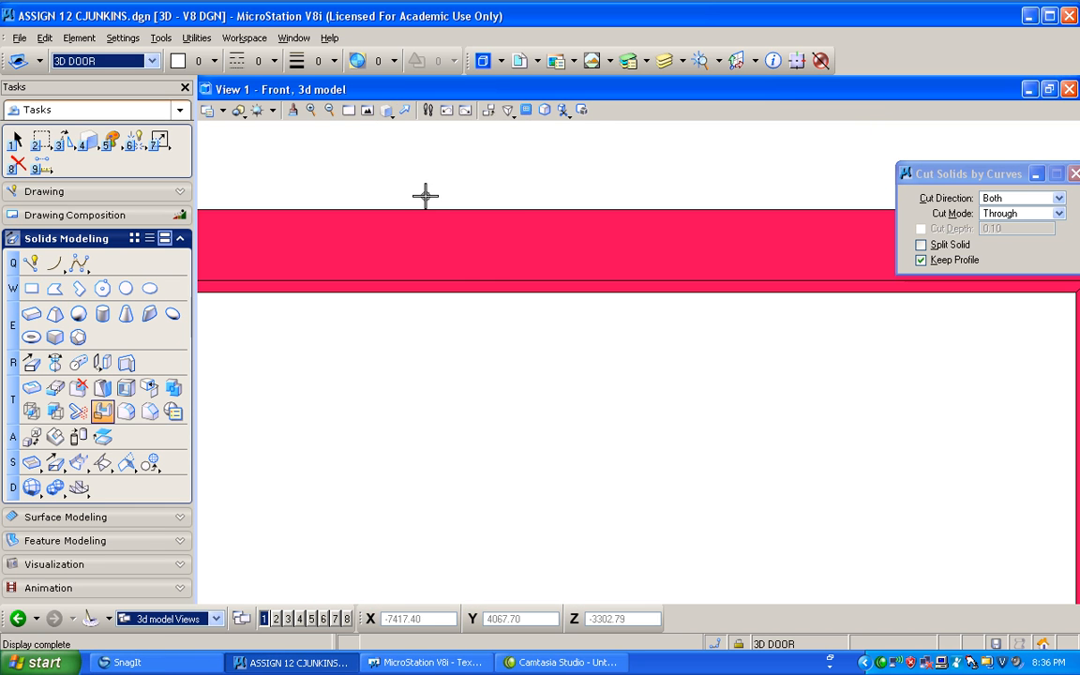
drag(387, 110, 413, 203)
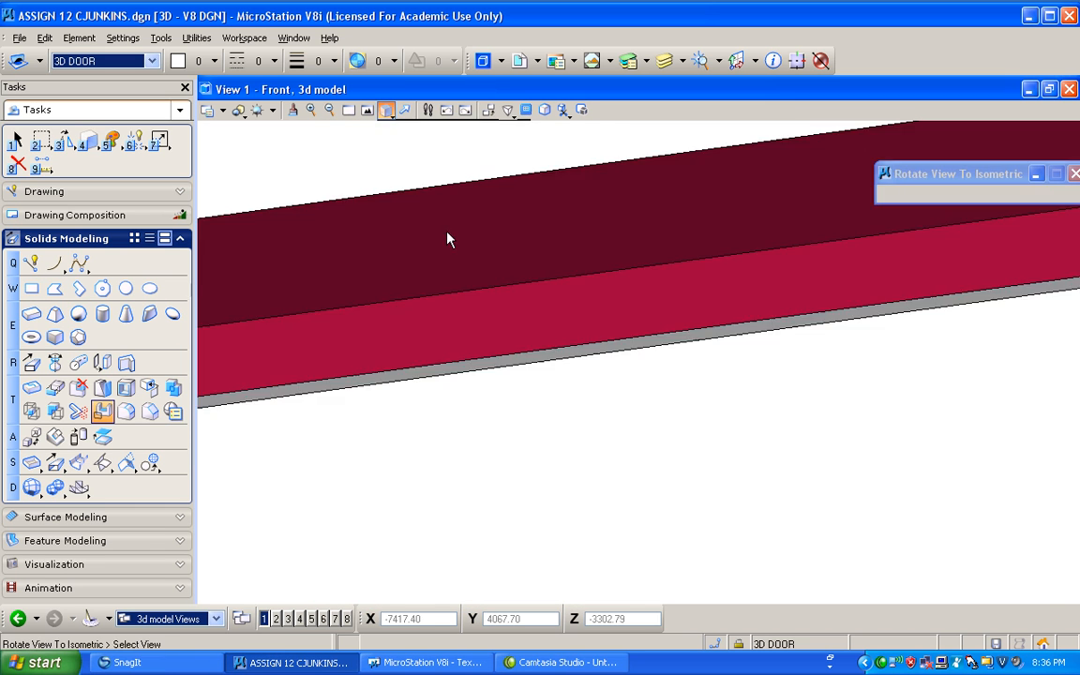
click(367, 110)
drag(238, 110, 292, 246)
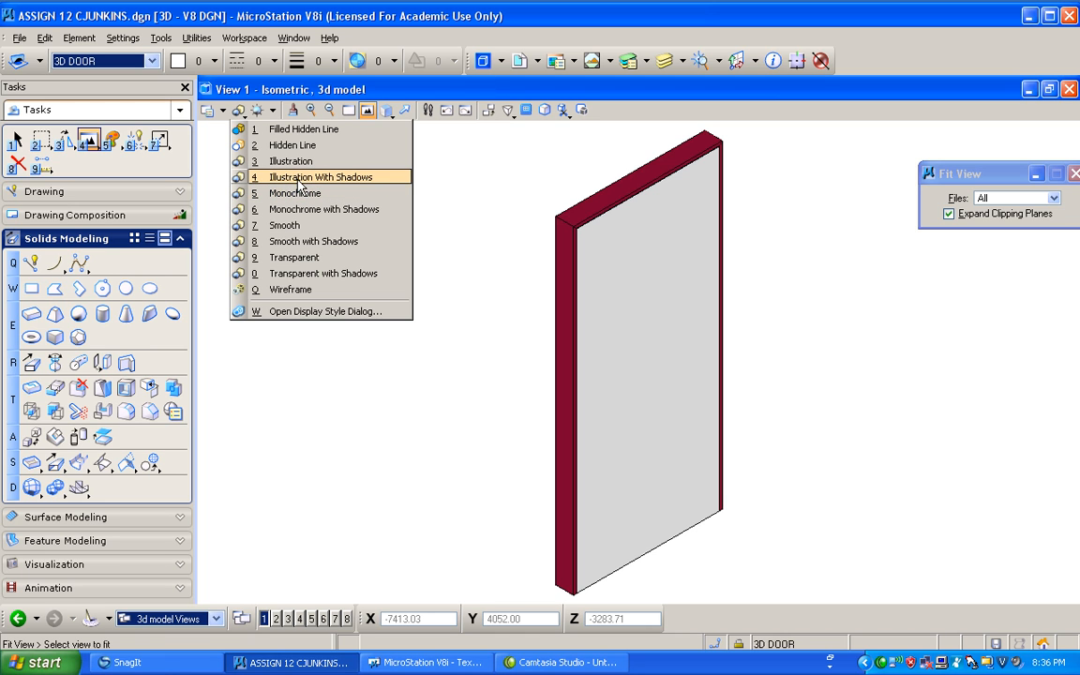
click(292, 288)
Start the Slab Solid tool at the left jamb's base and set the active color to yellow (4)
middle_drag(408, 291, 449, 388)
scroll(530, 428, up, 3)
middle_drag(499, 439, 507, 373)
scroll(534, 476, up, 1)
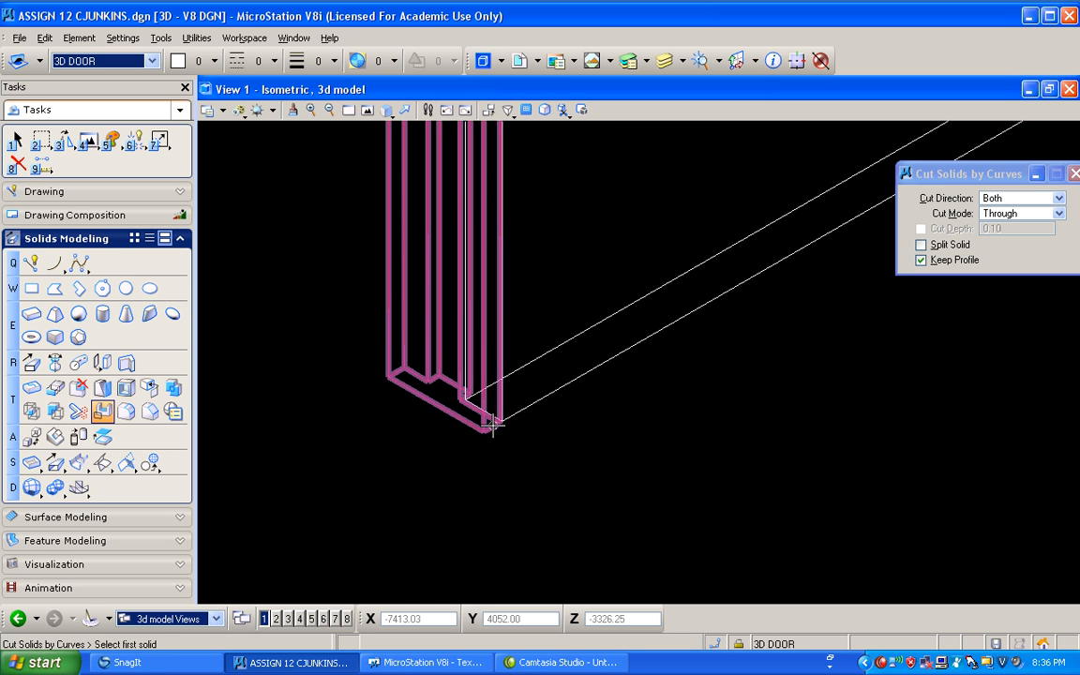
scroll(492, 427, up, 1)
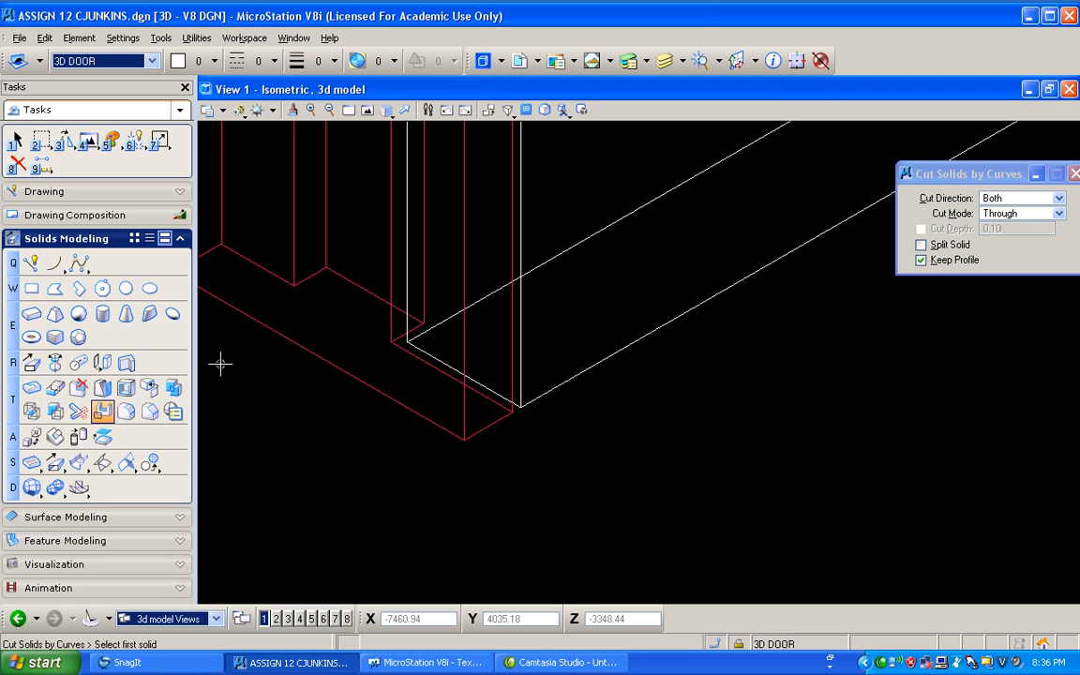
click(31, 313)
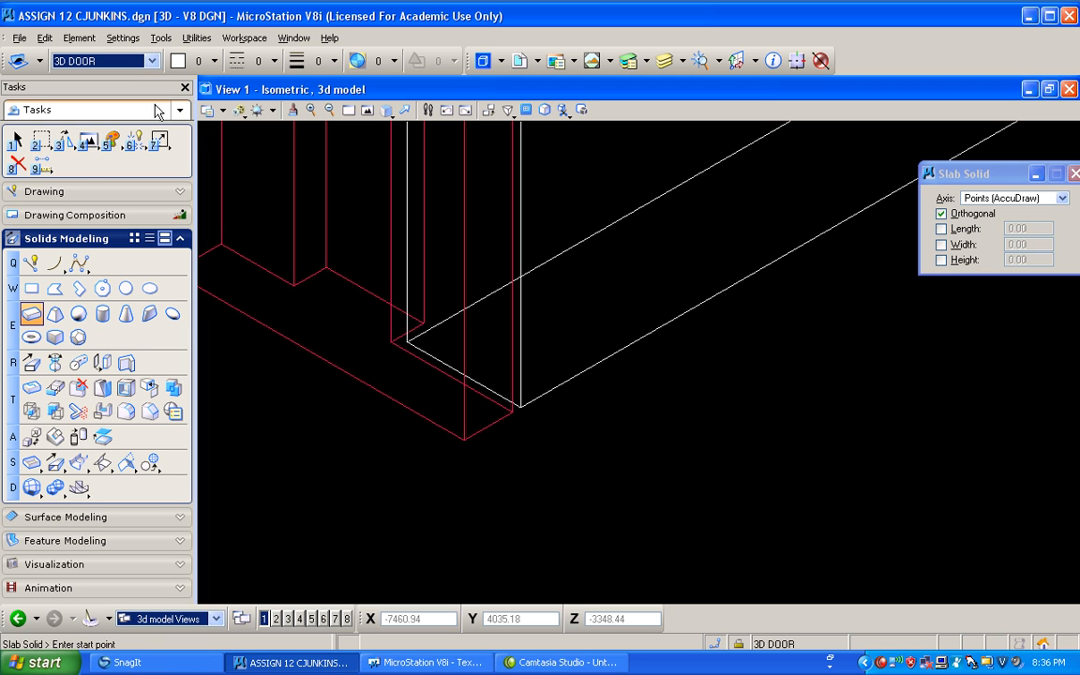
click(150, 61)
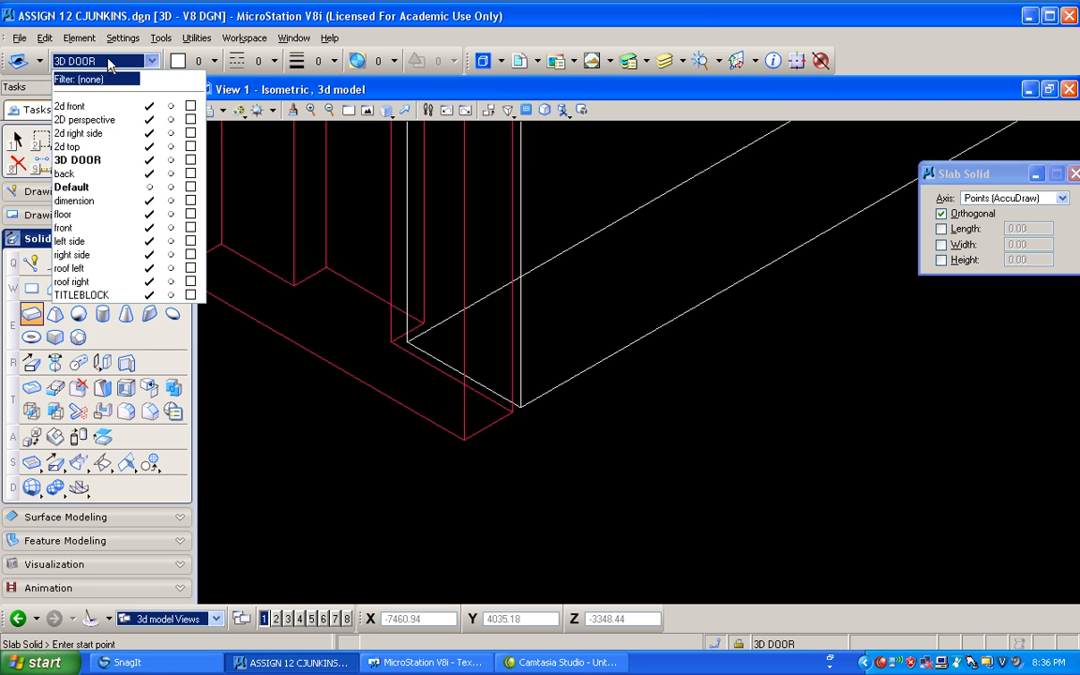
click(103, 79)
click(581, 367)
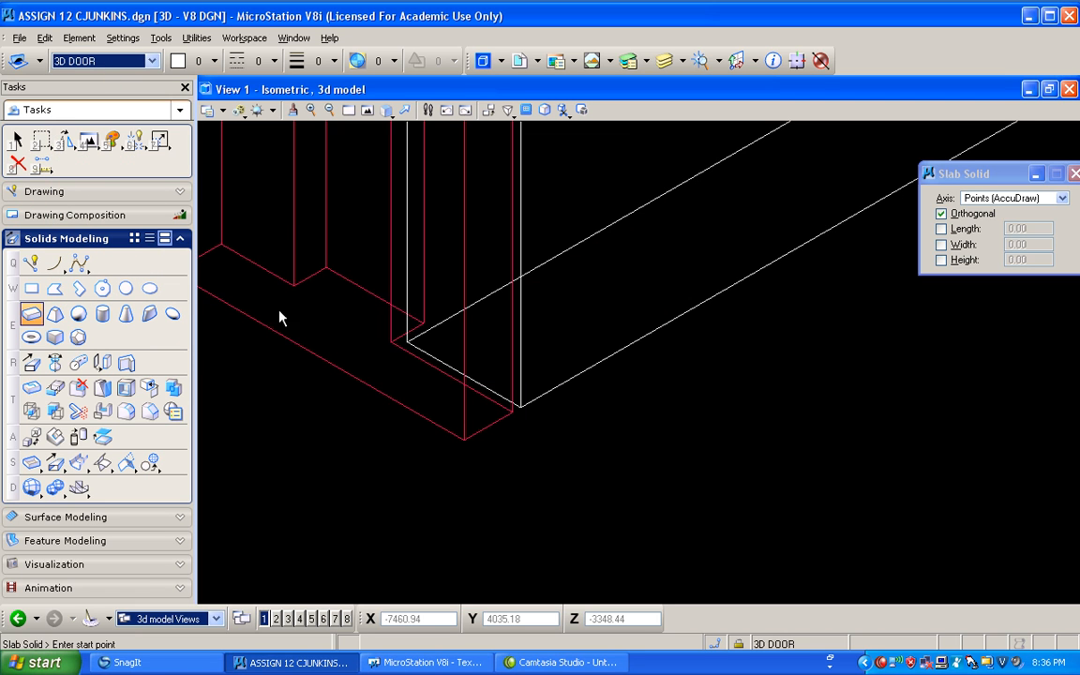
click(188, 64)
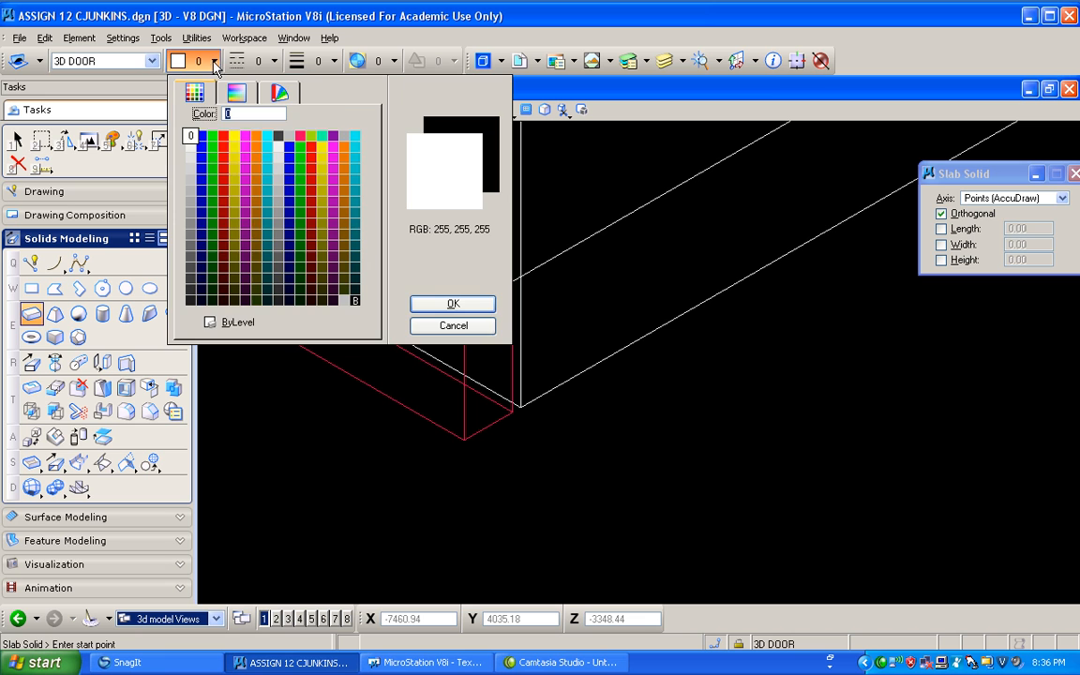
click(233, 137)
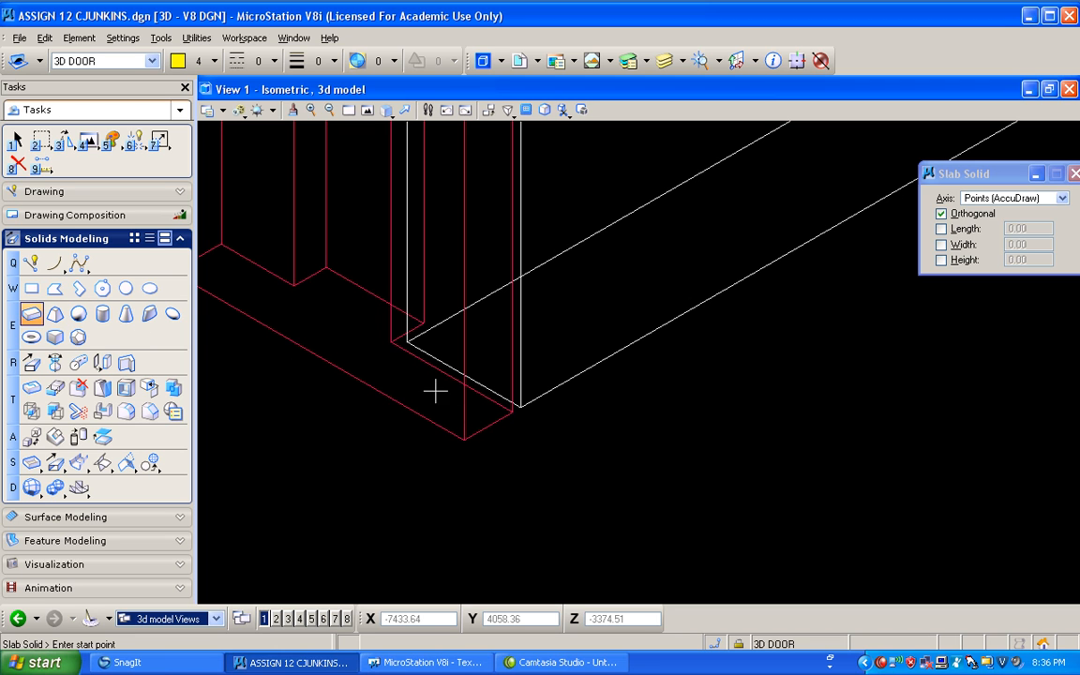
click(487, 426)
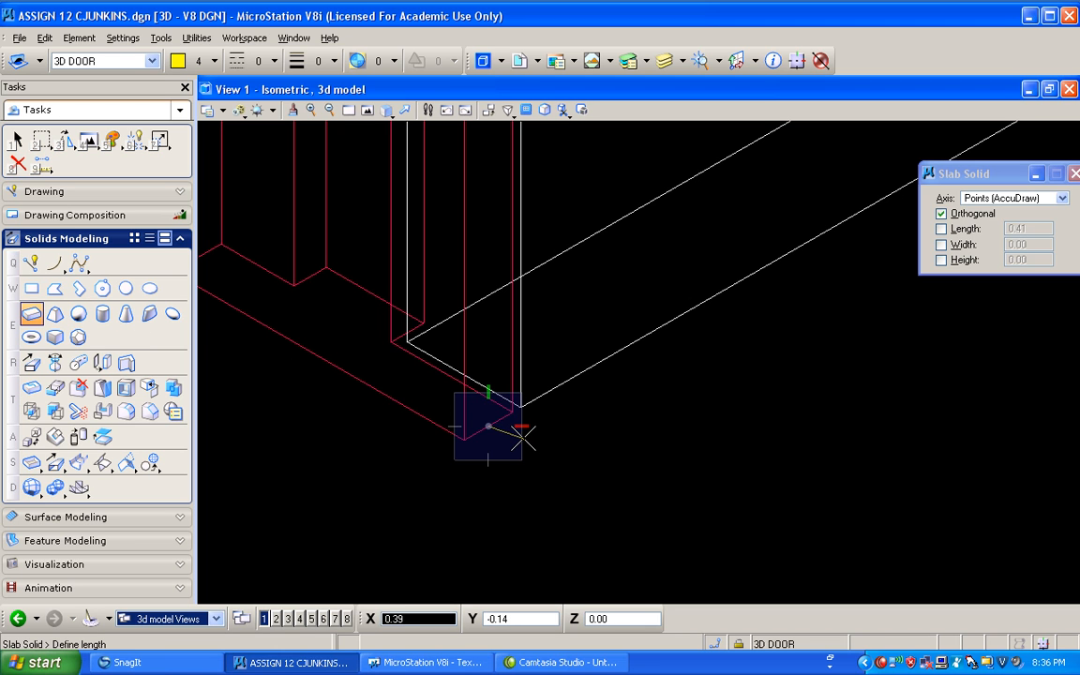
key(t)
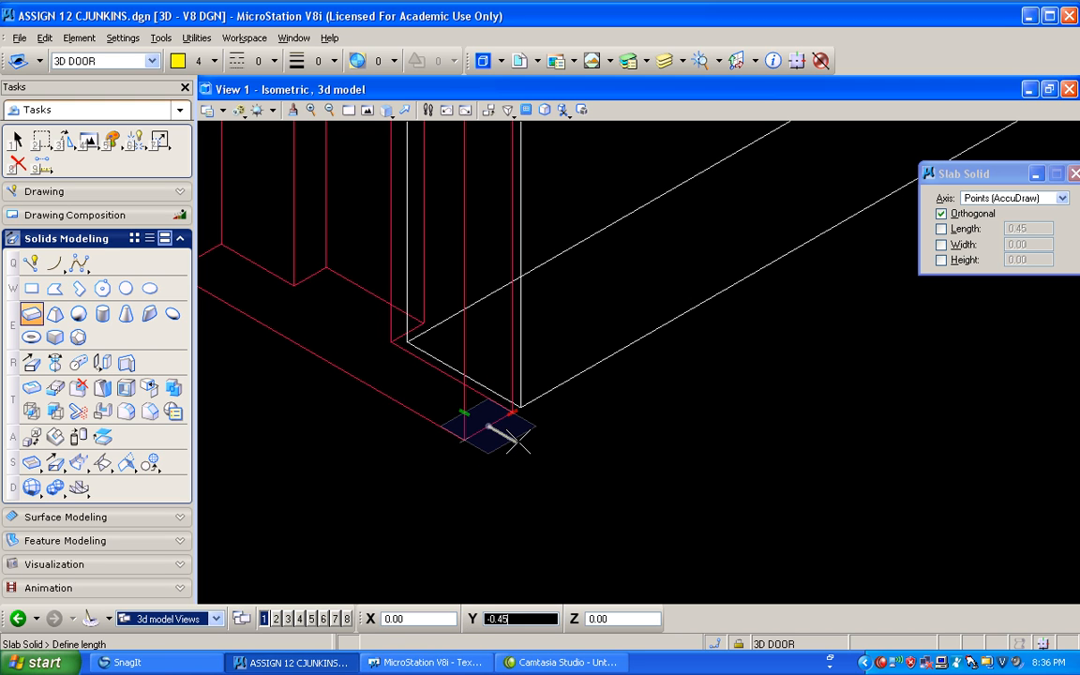
right_click(485, 405)
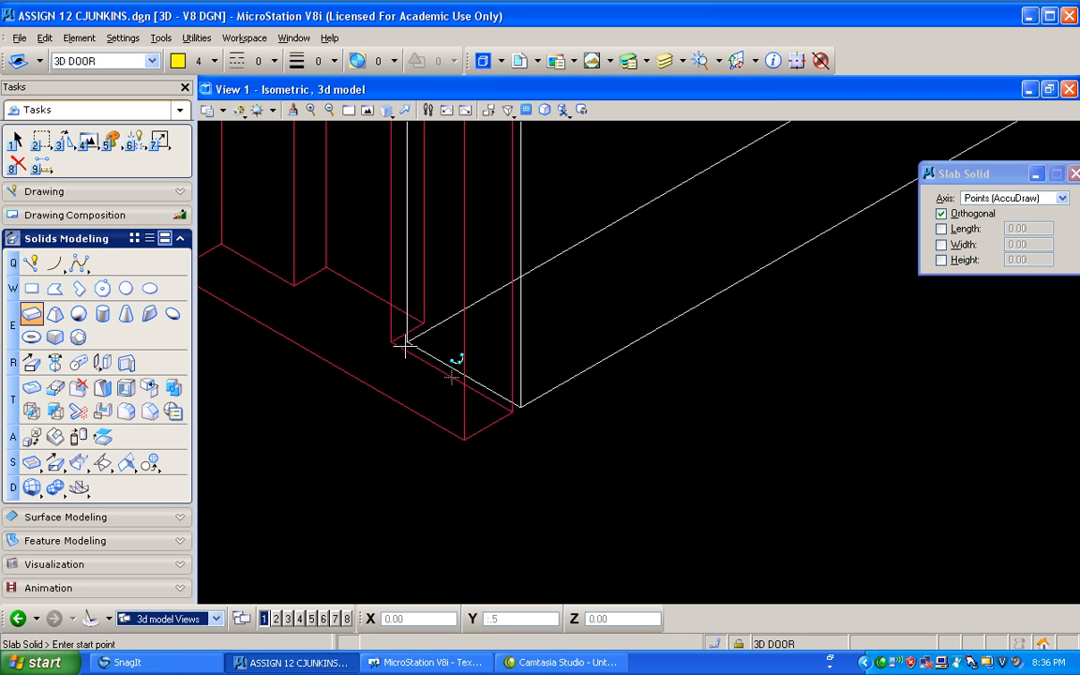
Set the working units to Feet and Inches in MU:SU format with 1/16 accuracy, and save the settings
click(123, 38)
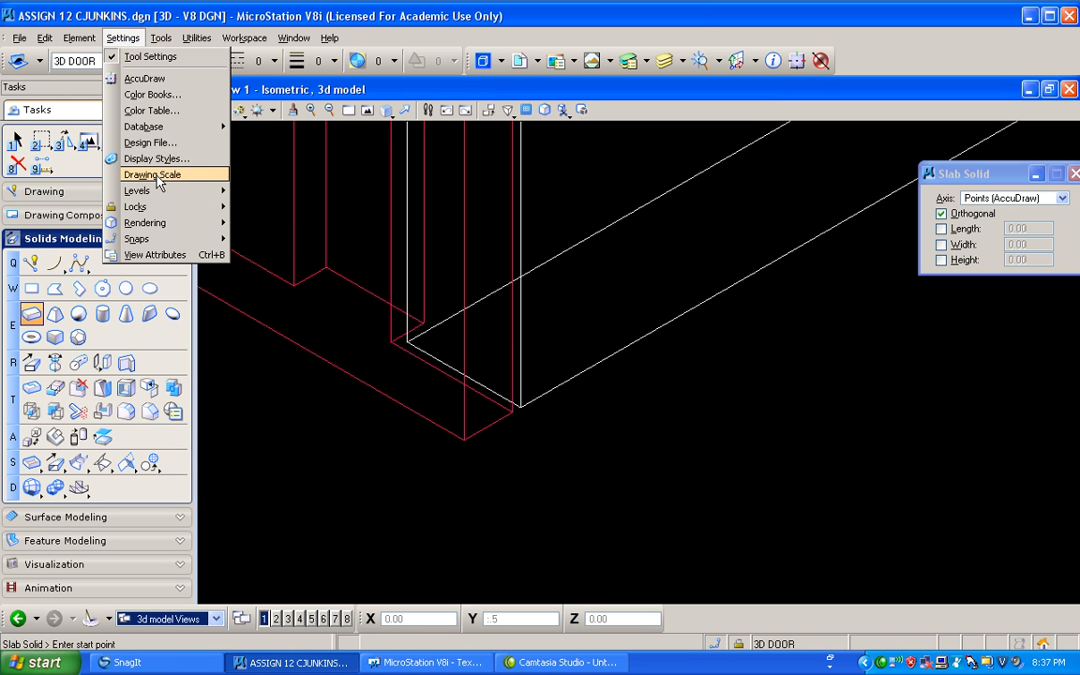
click(136, 132)
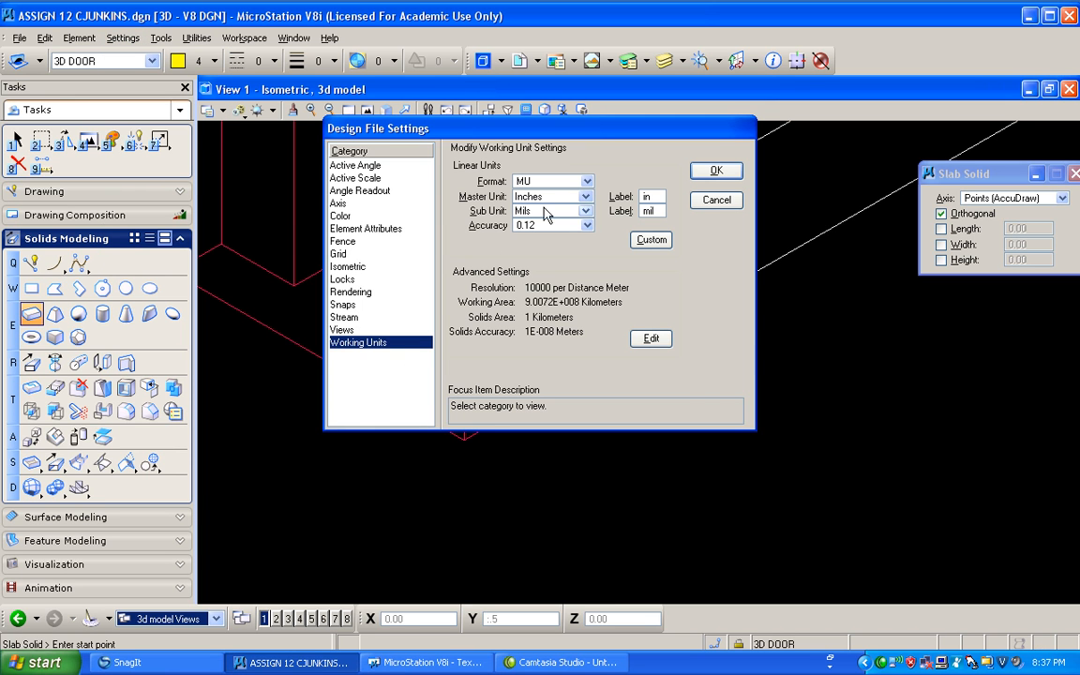
click(587, 196)
click(549, 236)
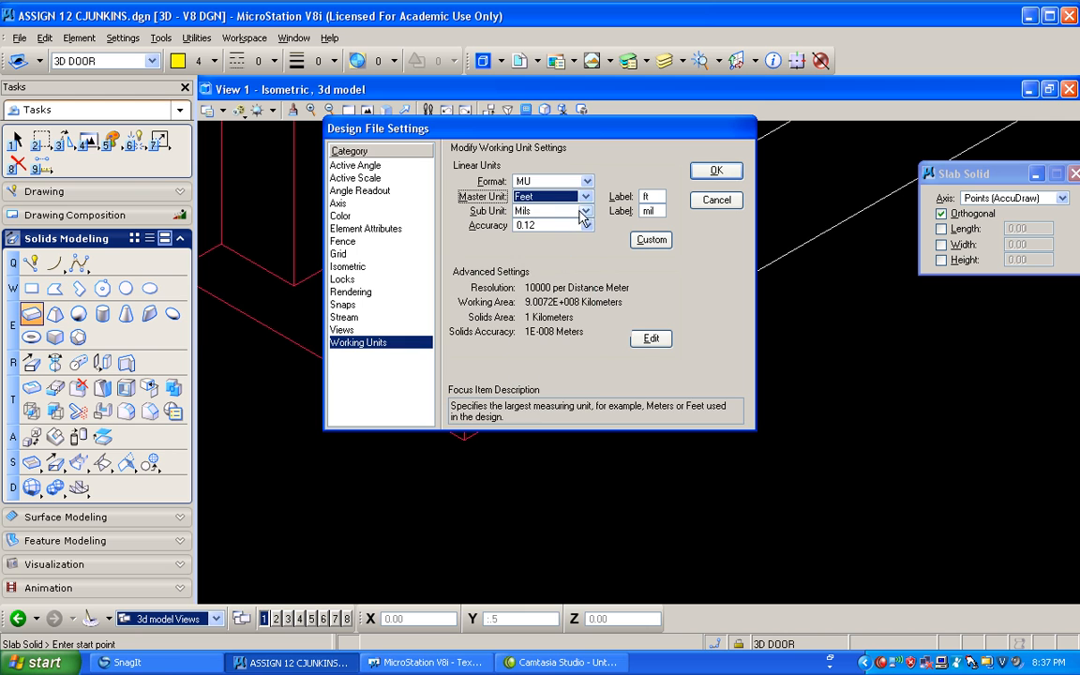
click(586, 211)
click(544, 240)
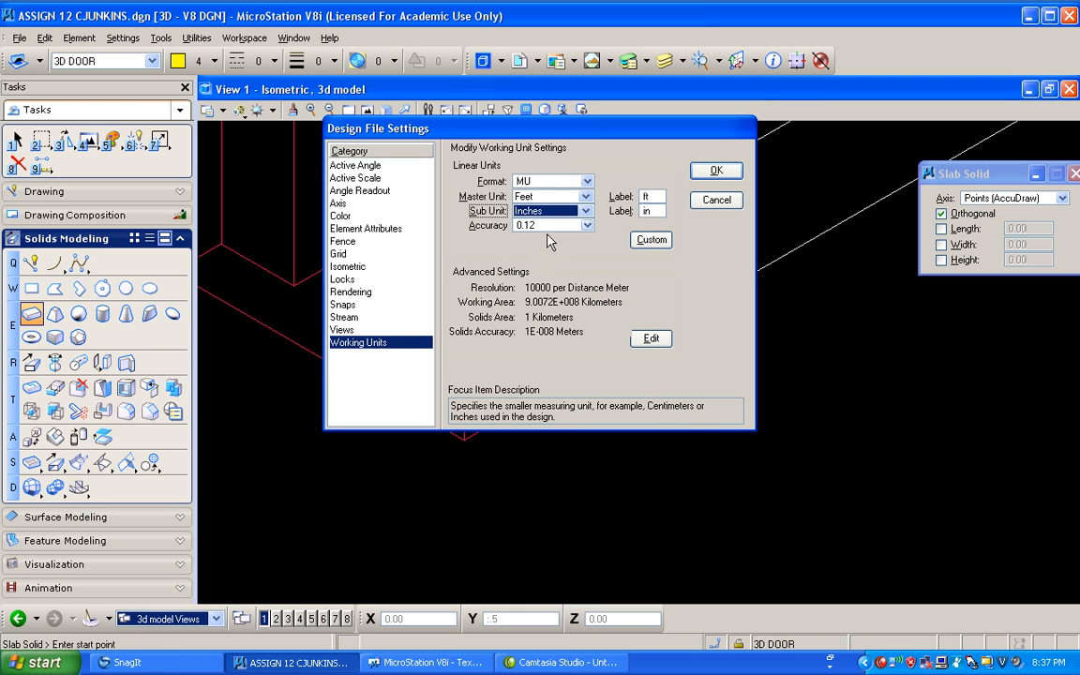
click(586, 184)
click(525, 194)
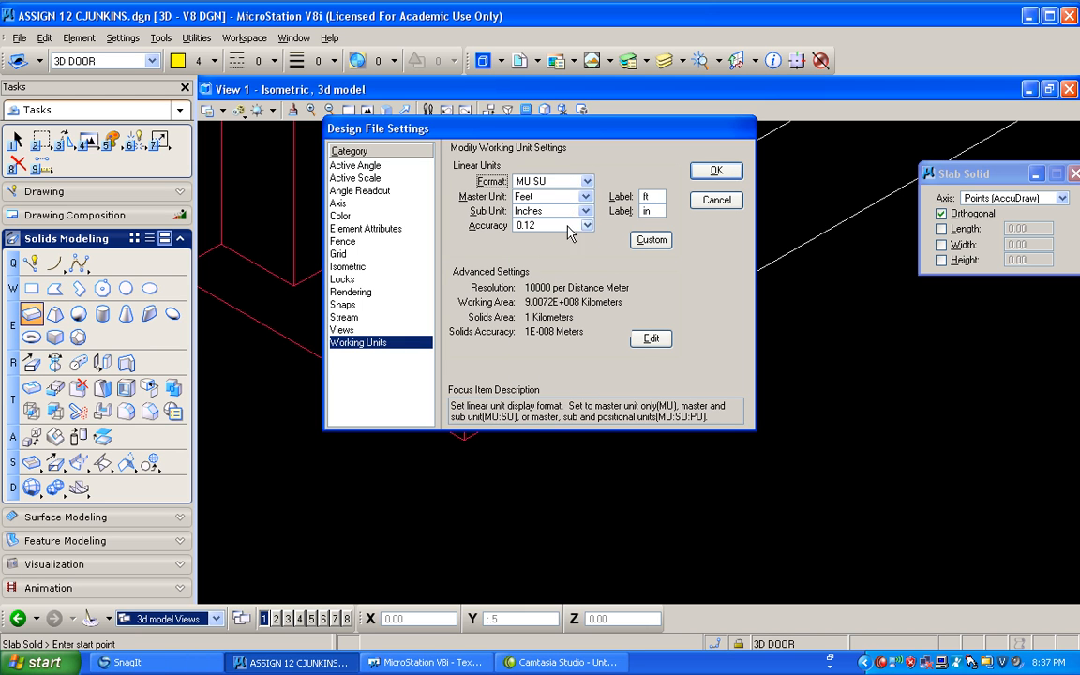
click(585, 226)
click(544, 340)
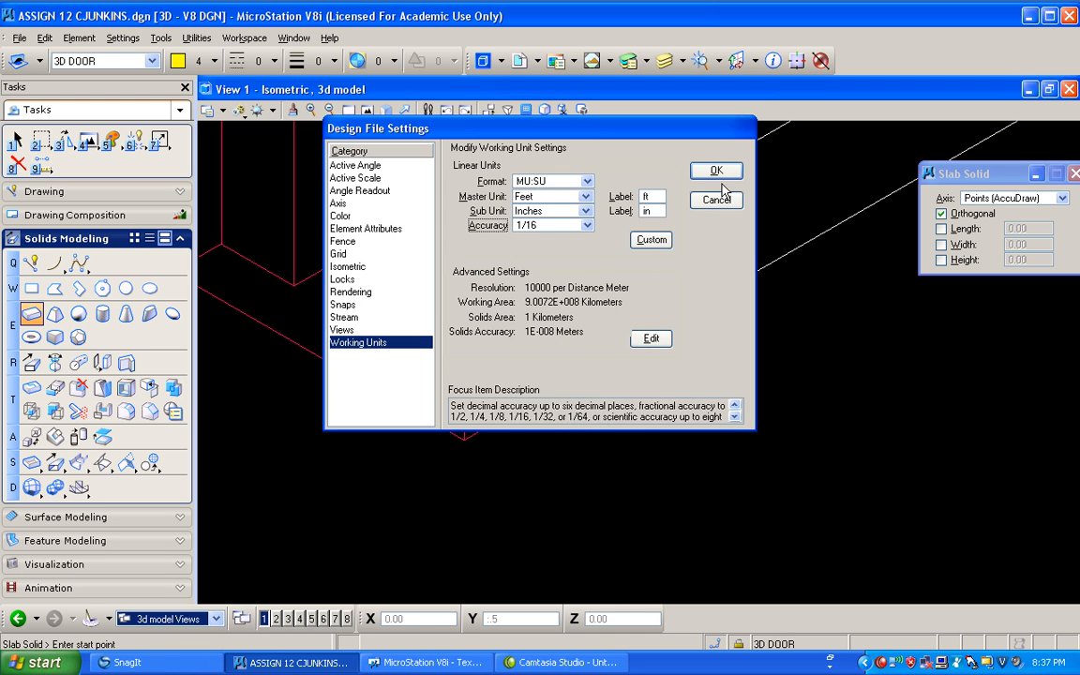
click(717, 171)
key(ctrl+f)
Draw a slab solid from the midpoint of the left jamb's lower front edge, 1/2 inch long, 2 inches wide and 7 feet high
click(31, 315)
click(513, 409)
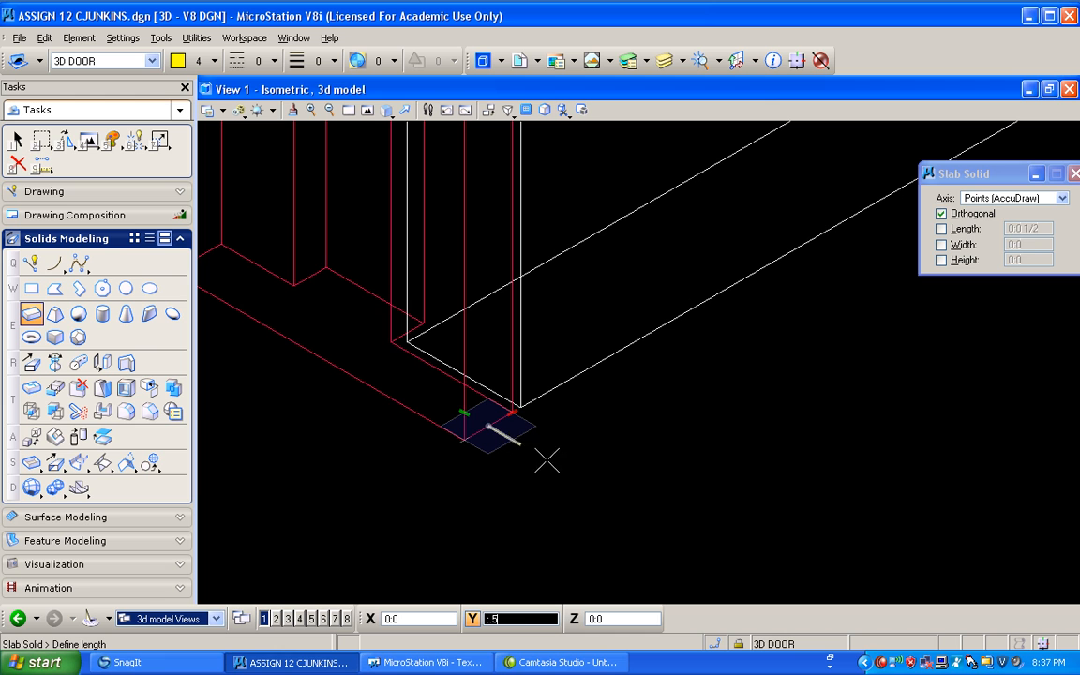
click(546, 460)
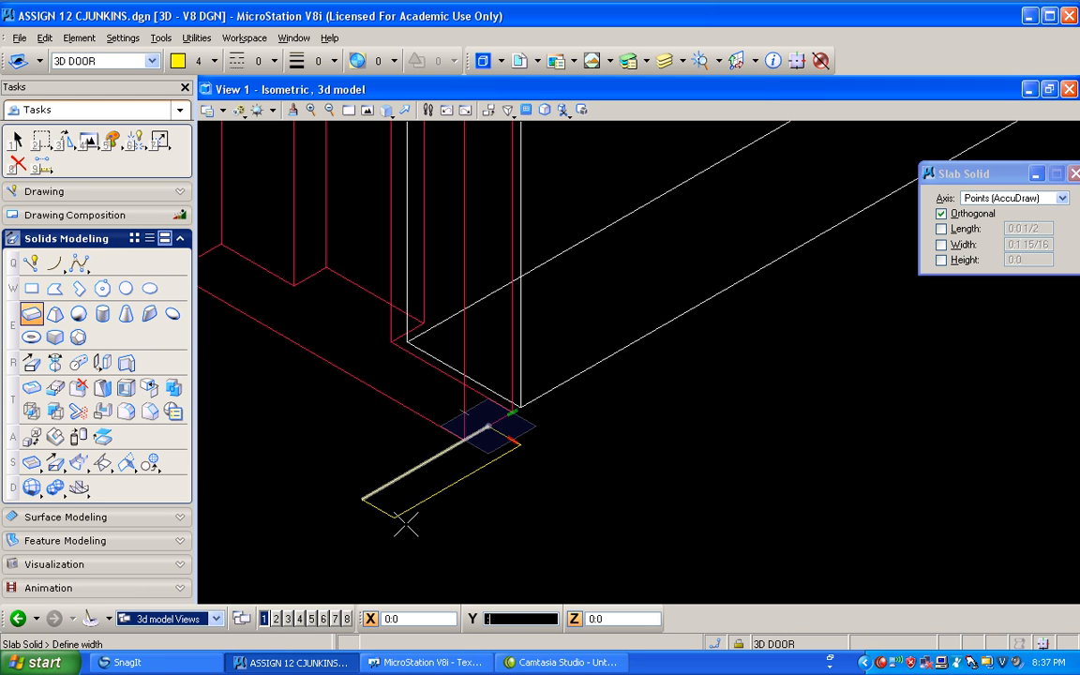
click(402, 515)
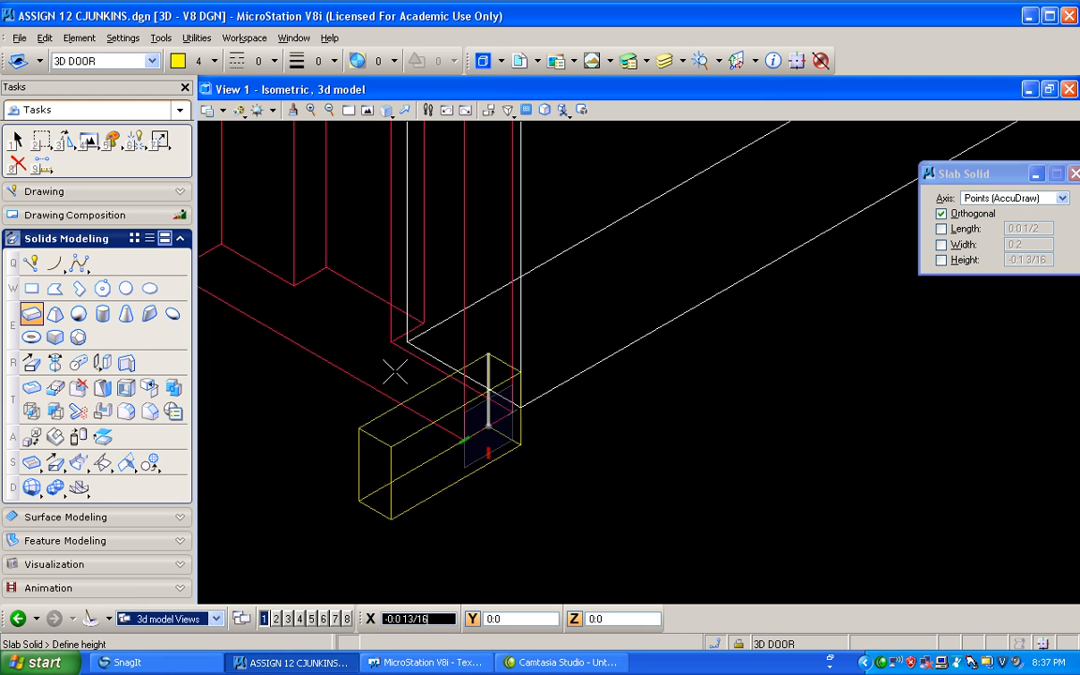
text(7)
click(379, 295)
Copy the yellow slab once to the matching edge midpoint at the base of the right jamb
scroll(385, 422, down, 2)
middle_drag(516, 486, 549, 436)
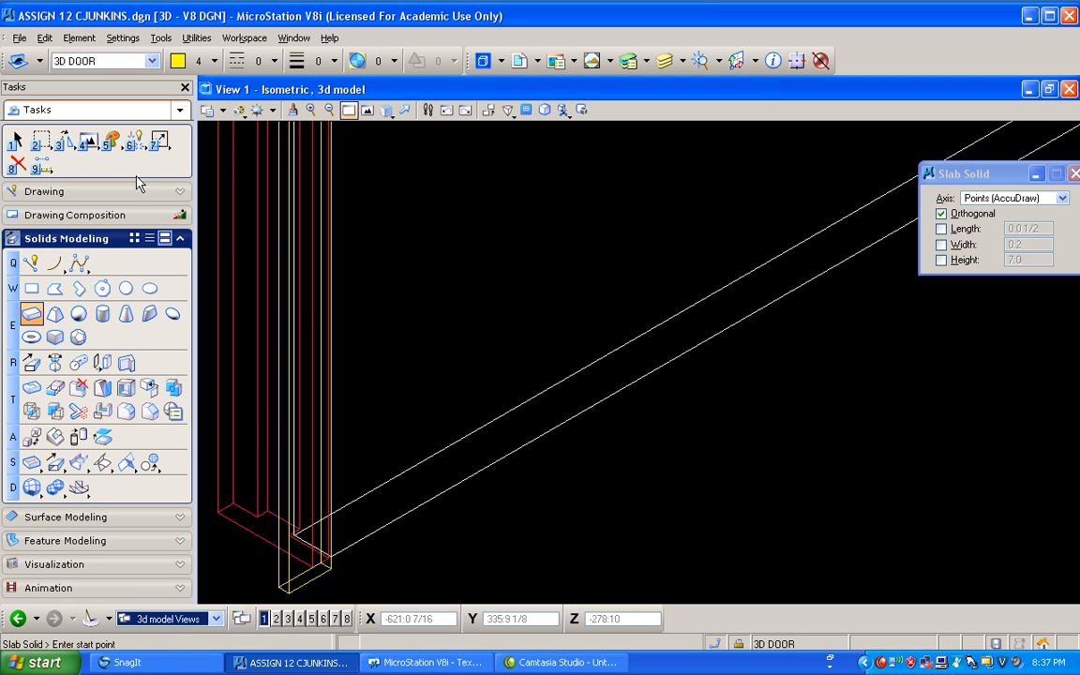
click(61, 140)
click(75, 152)
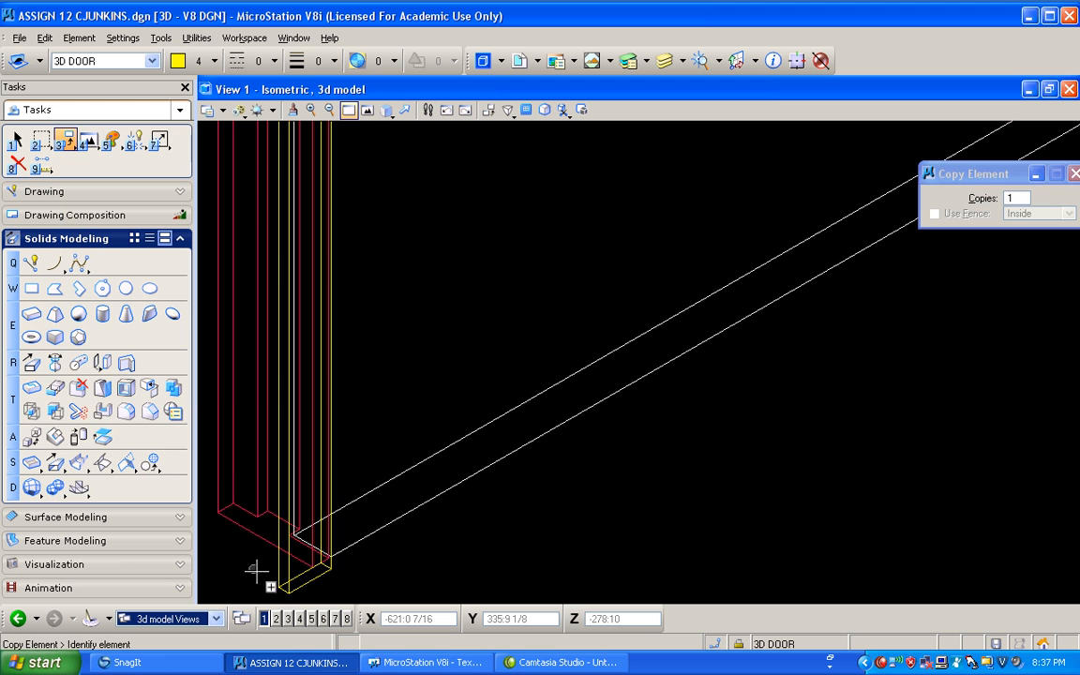
click(286, 588)
shift+drag(405, 583, 614, 479)
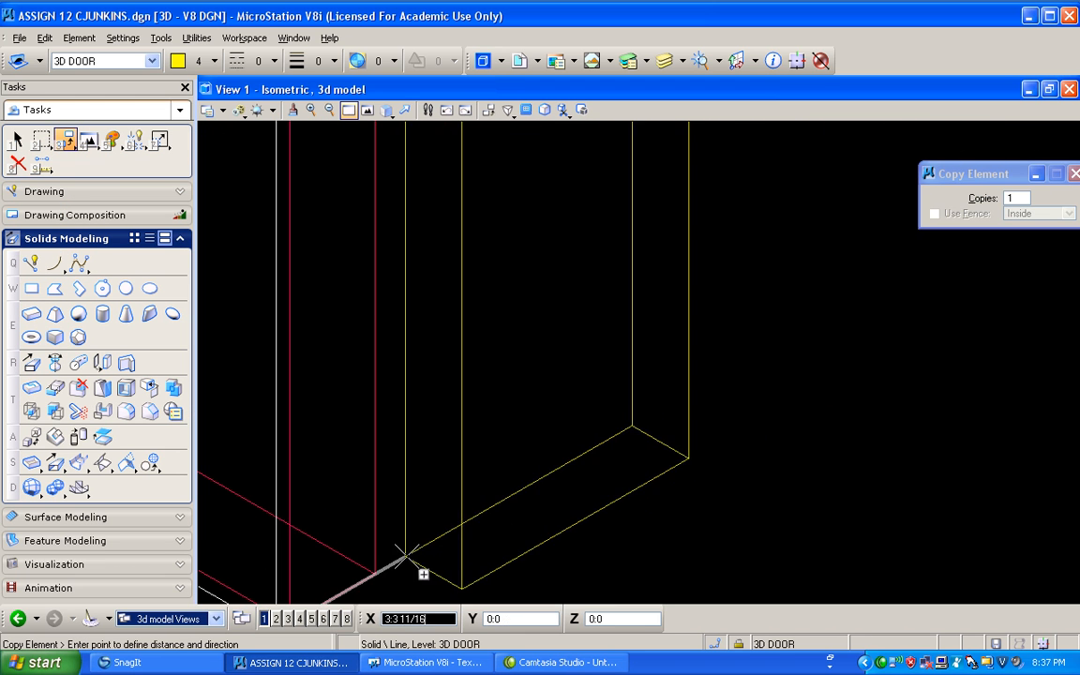
shift+drag(480, 436, 508, 417)
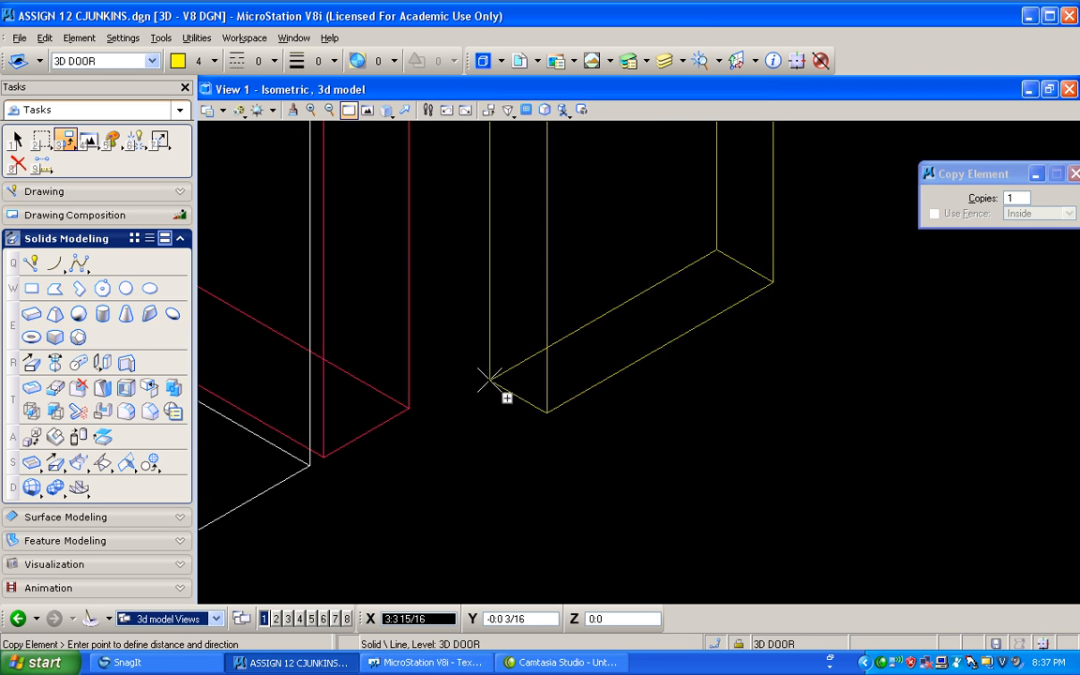
click(367, 431)
right_click(401, 487)
In the front view, copy the right trim slab about 1:7 1/2 left and 1:9 3/16 up so it crosses the header
scroll(400, 488, down, 2)
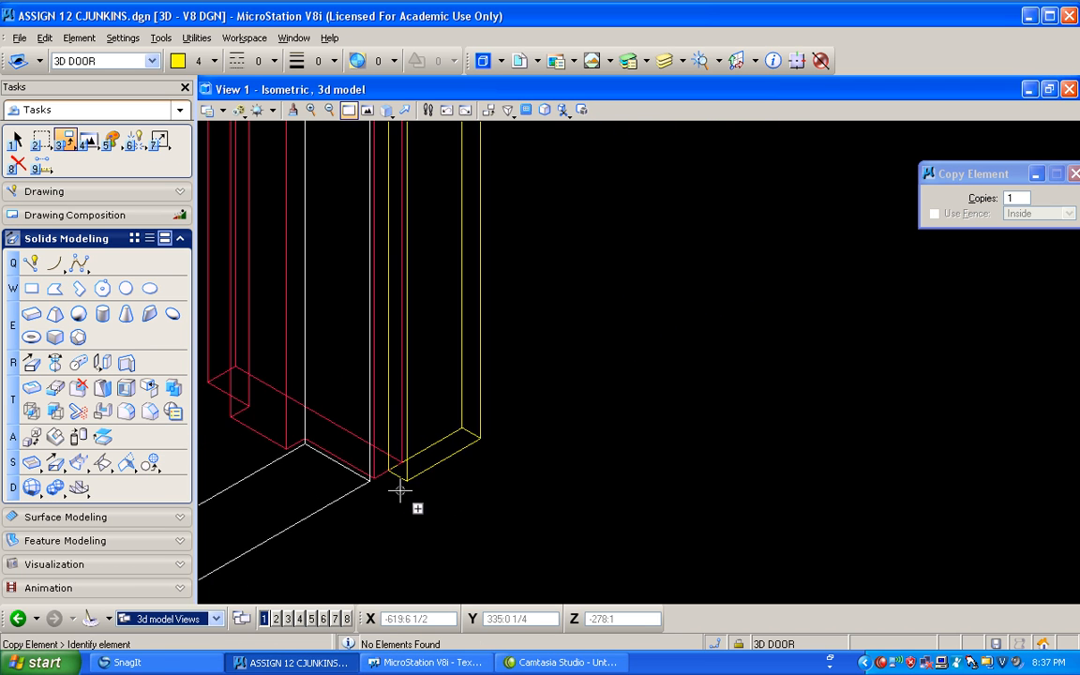
scroll(419, 518, down, 1)
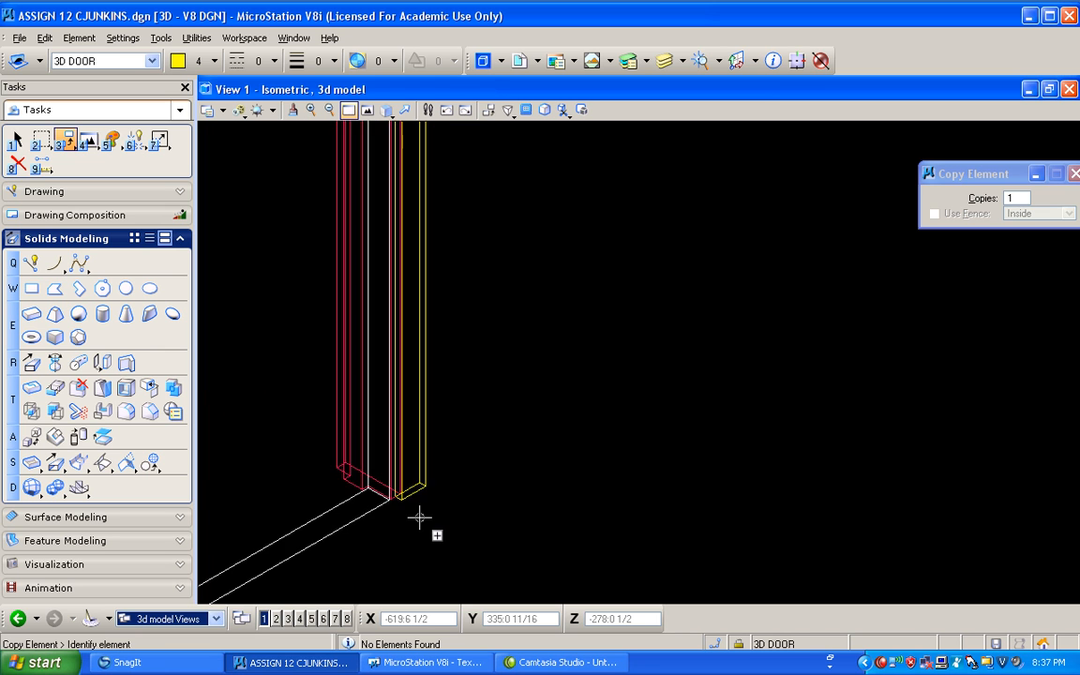
scroll(419, 518, down, 3)
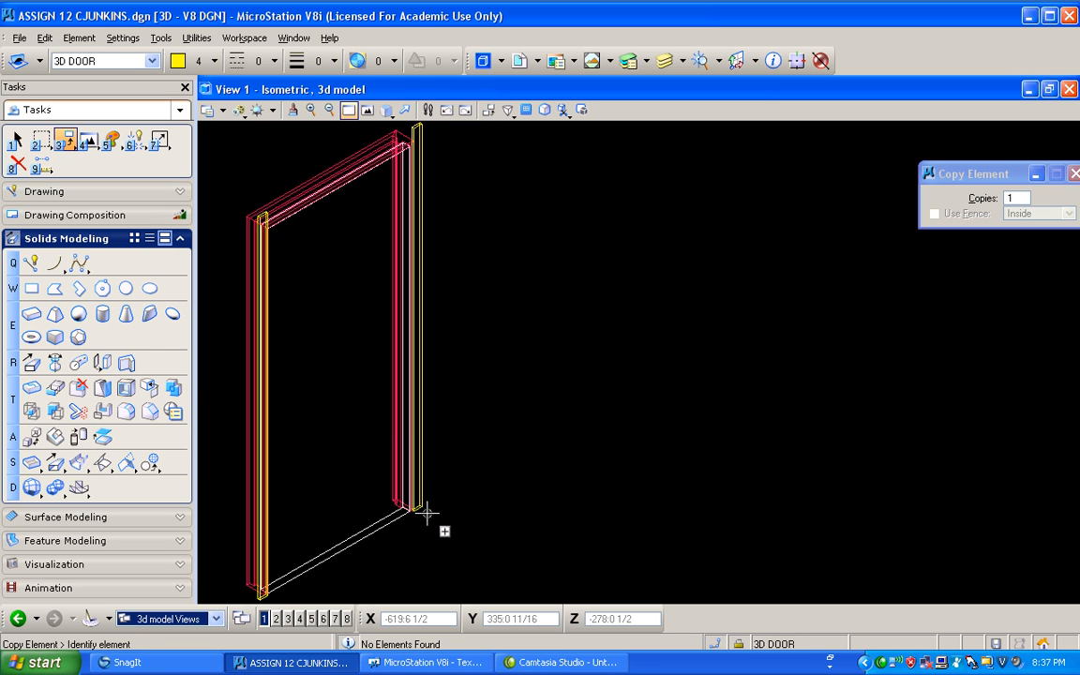
click(384, 110)
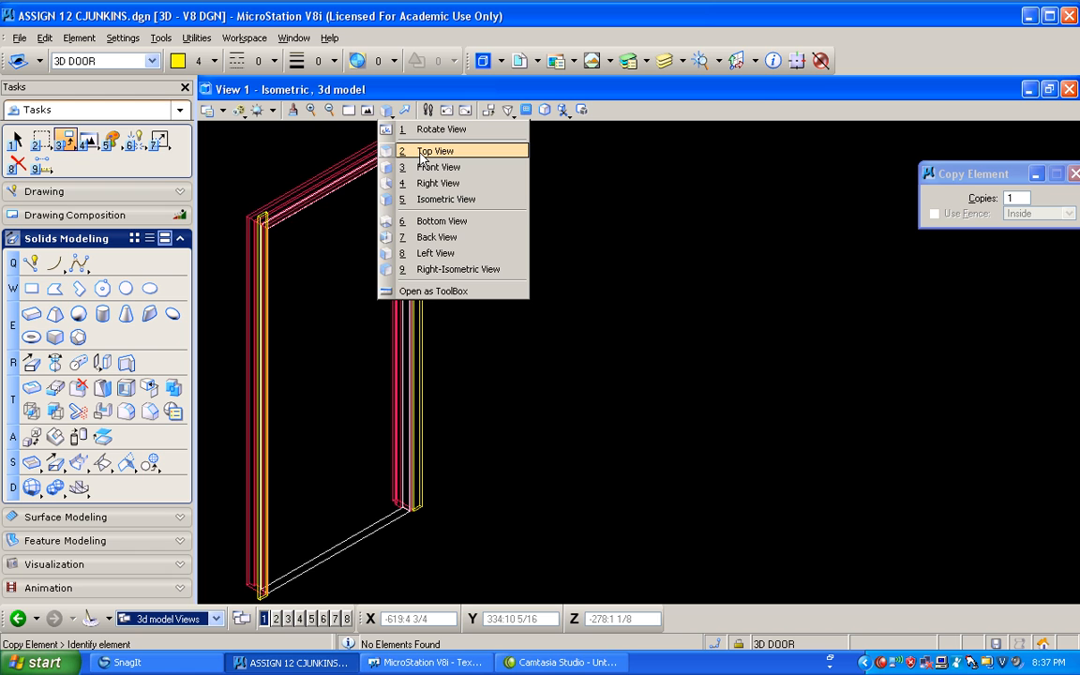
click(426, 168)
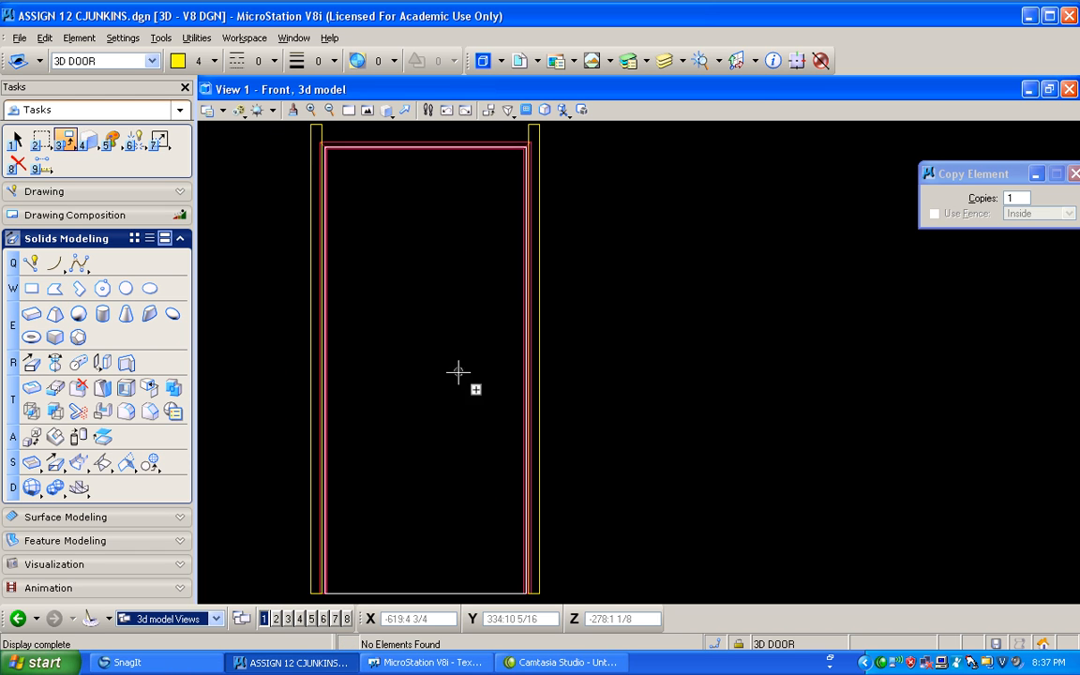
middle_drag(452, 390, 465, 300)
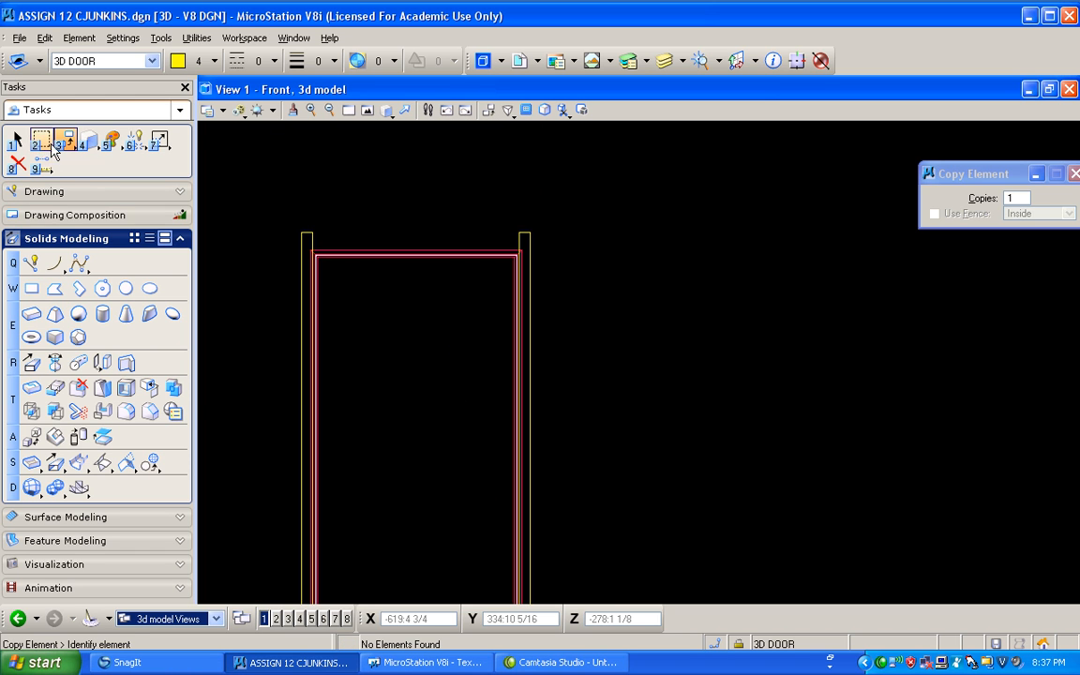
drag(66, 141, 99, 199)
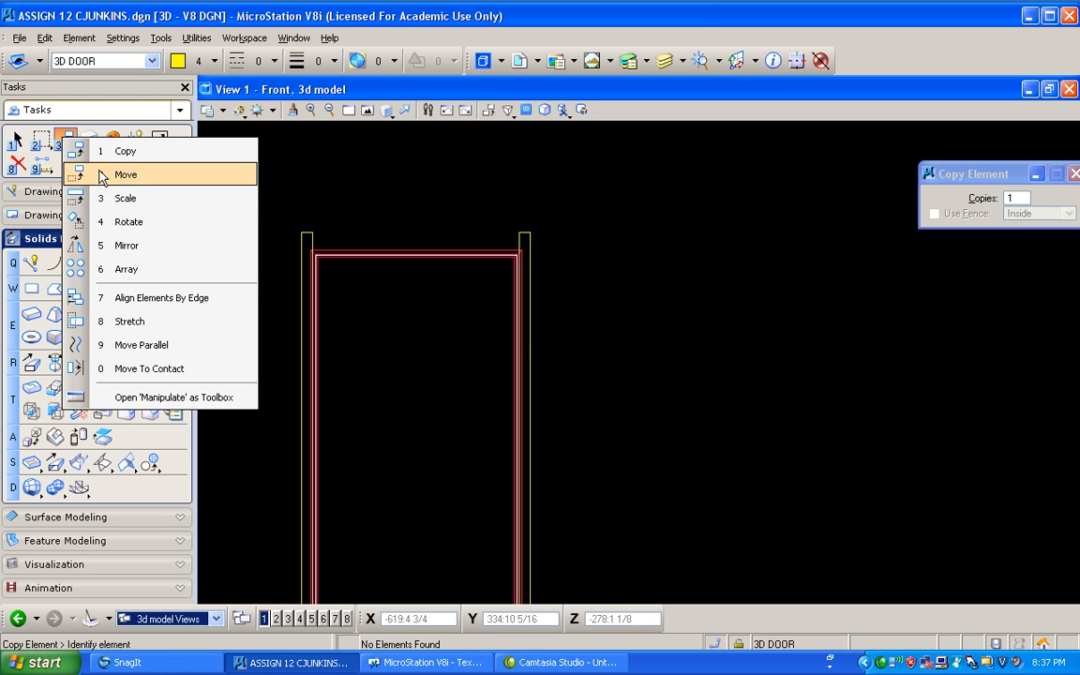
click(126, 151)
click(531, 343)
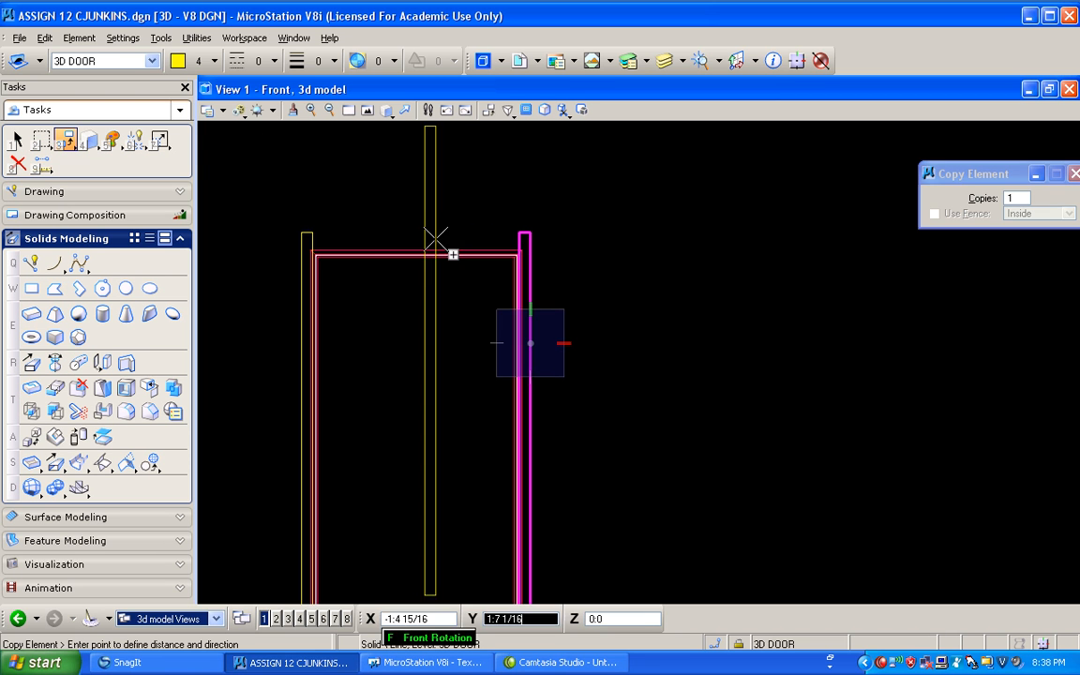
click(421, 222)
right_click(385, 205)
click(97, 137)
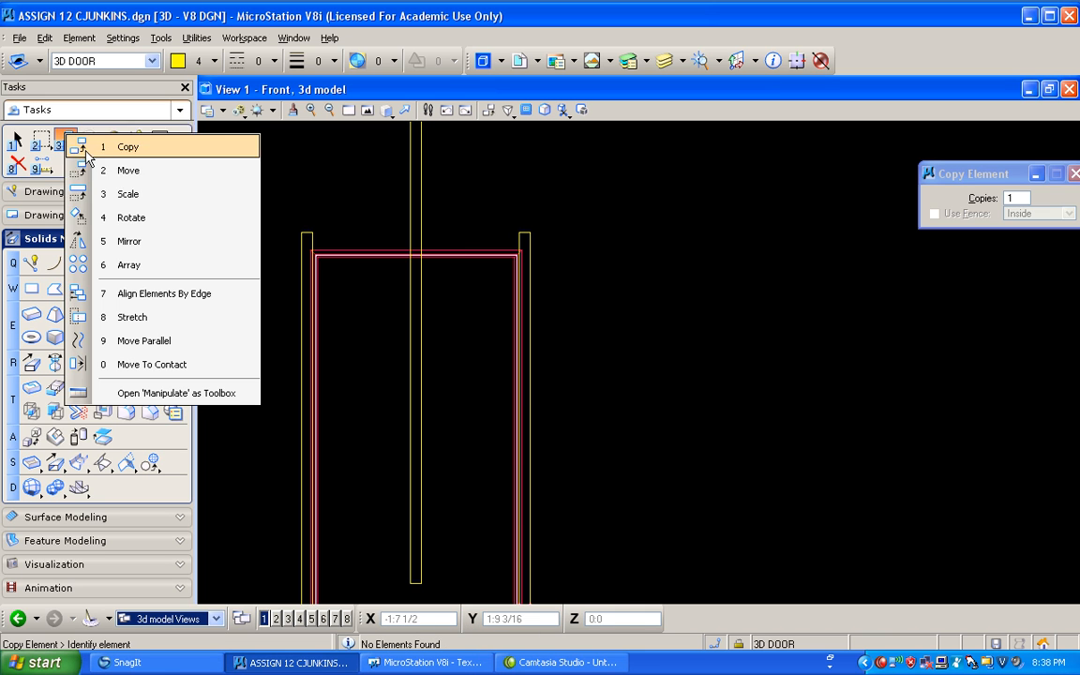
Rotate the copied trim slab 90 degrees in the front view so it lies horizontally above the door header
click(98, 212)
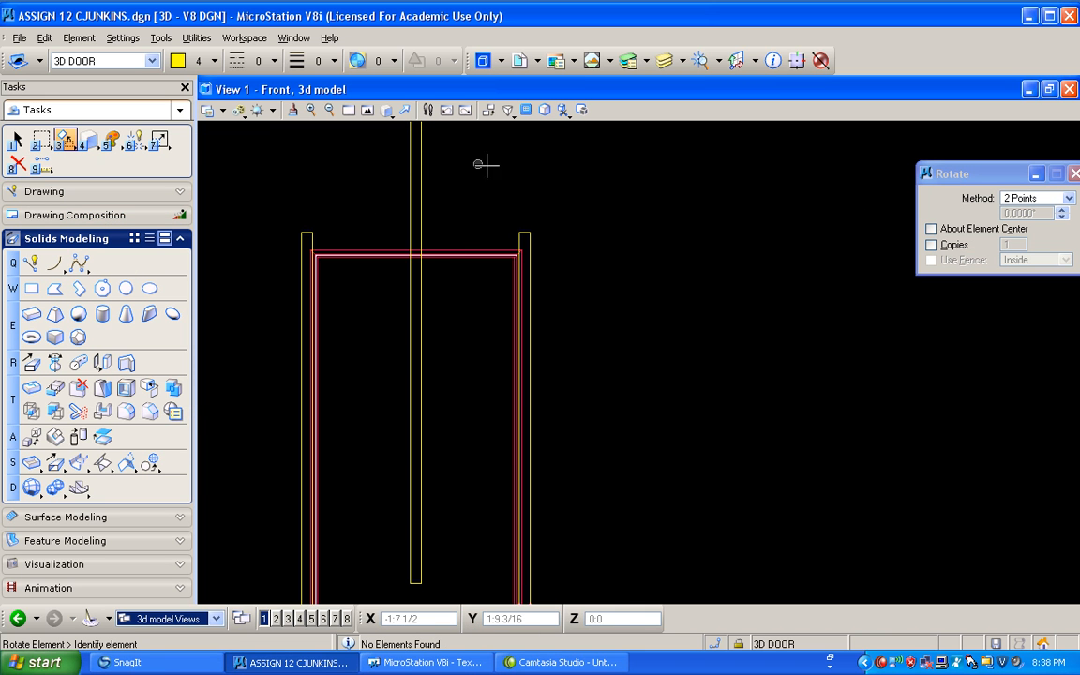
click(402, 223)
click(408, 227)
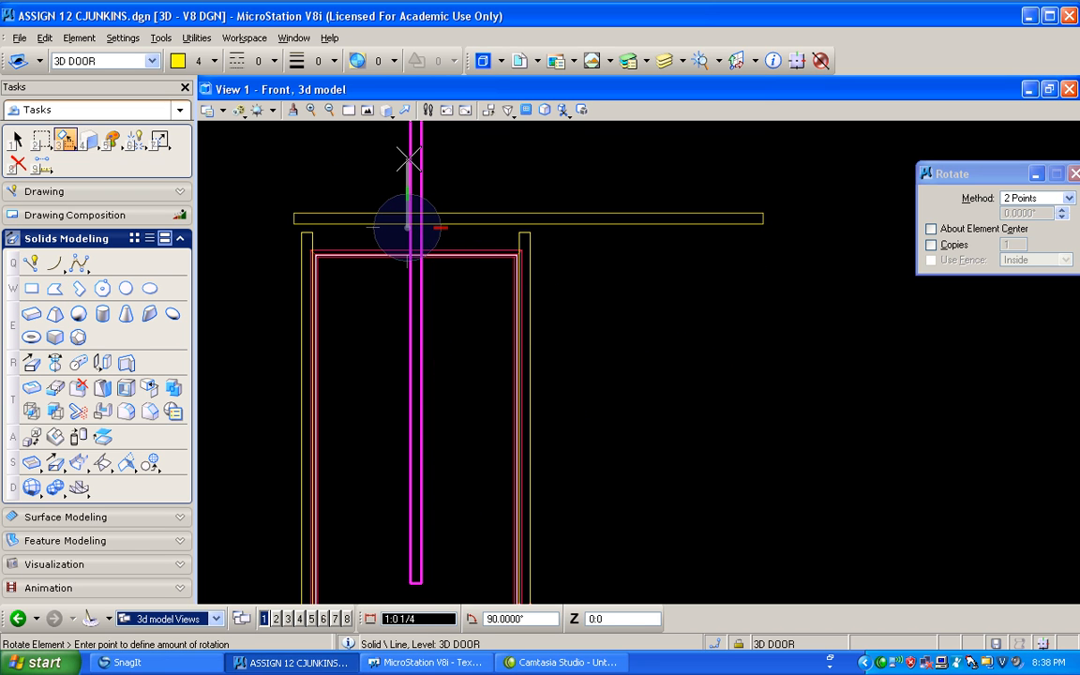
right_click(408, 159)
Move the horizontal trim slab down from its lower edge onto the midpoint of the header's inner edge in the front view
click(64, 139)
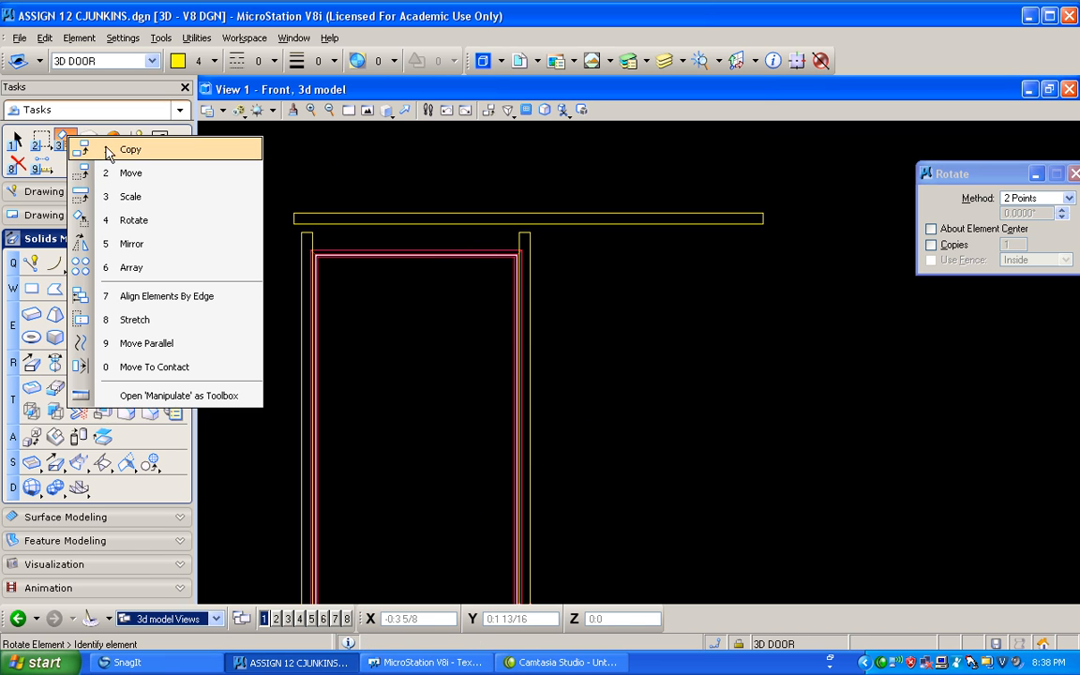
click(130, 172)
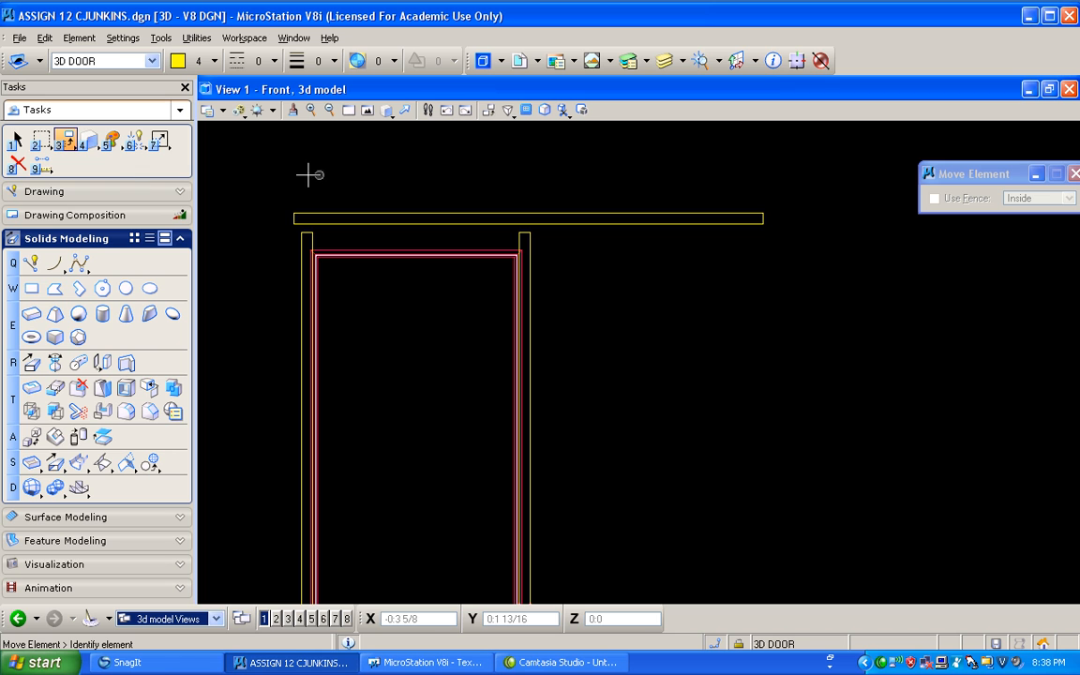
click(538, 219)
scroll(451, 226, up, 3)
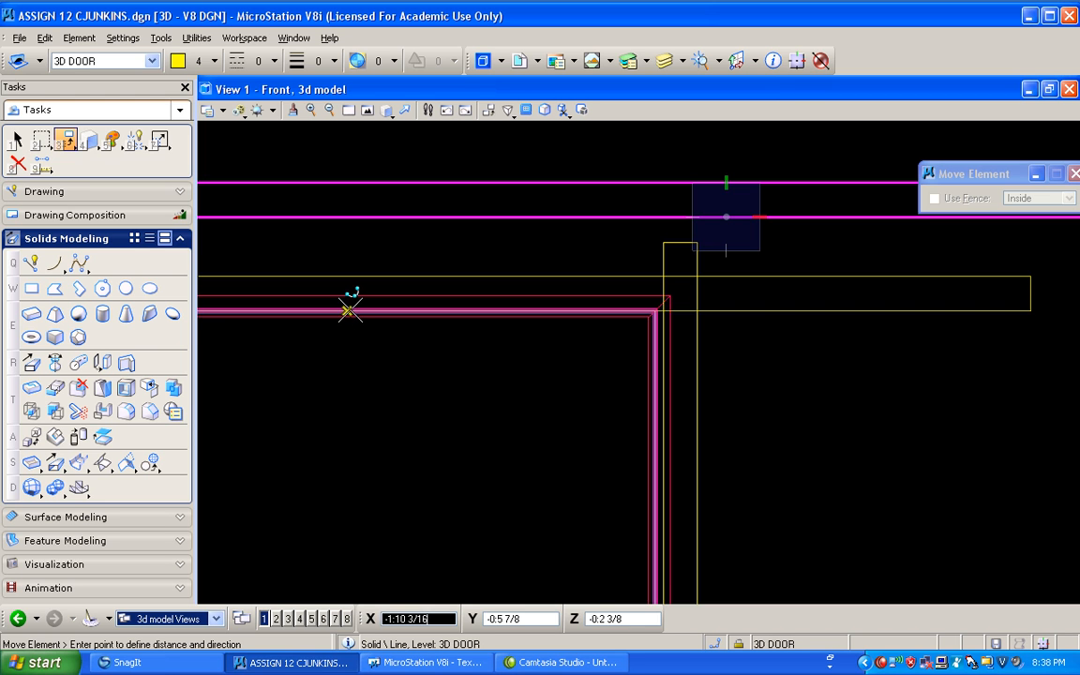
click(348, 310)
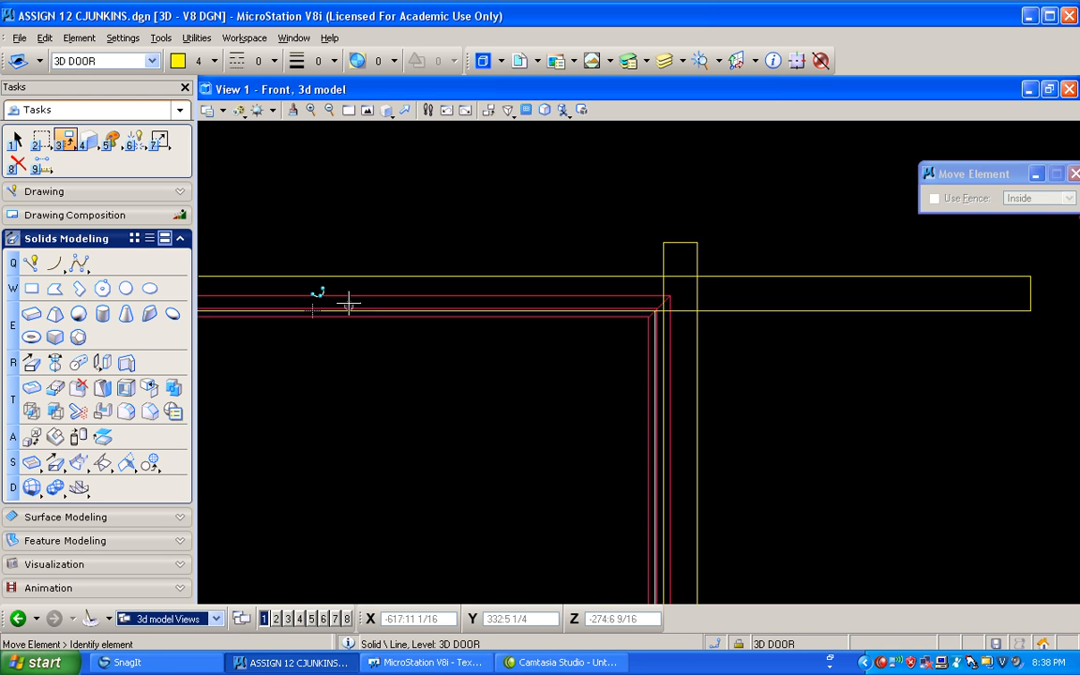
In the right view, move the header trim slab 1/2 inch forward so it lines up with the jamb trim slabs
click(387, 110)
click(393, 182)
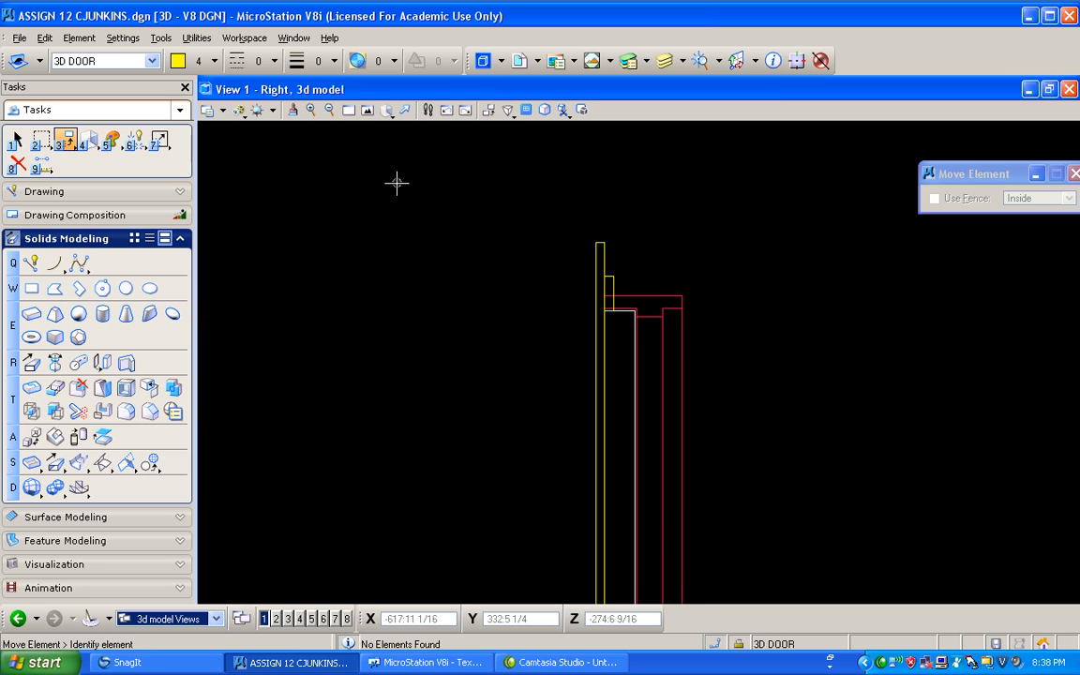
scroll(605, 286, up, 2)
scroll(610, 249, up, 3)
click(65, 139)
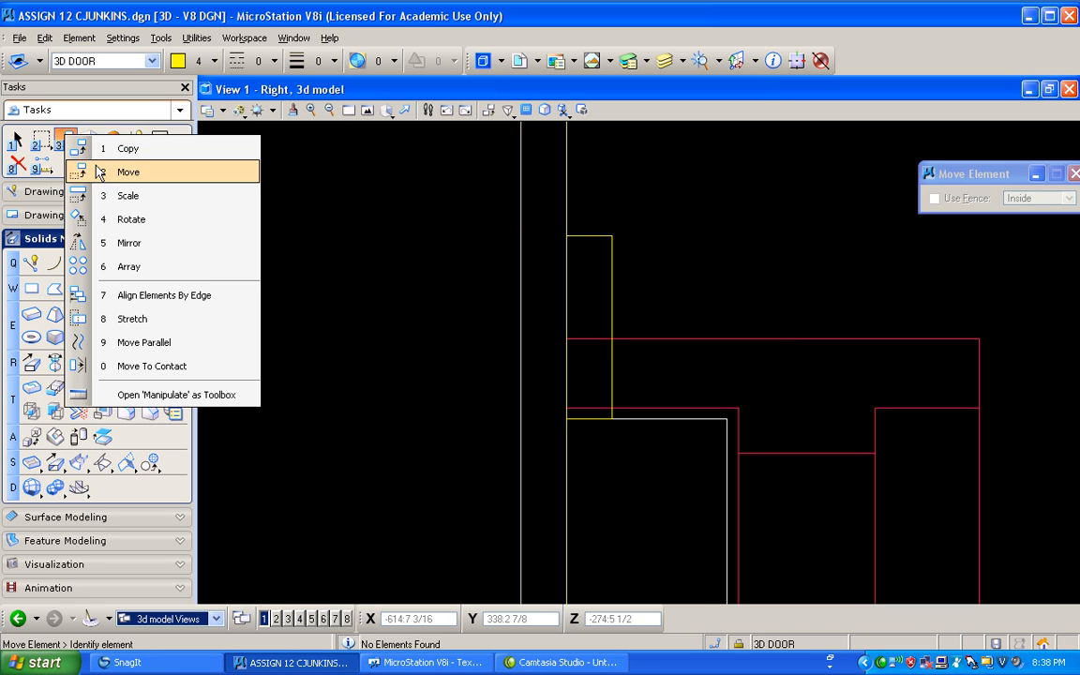
click(101, 173)
click(612, 235)
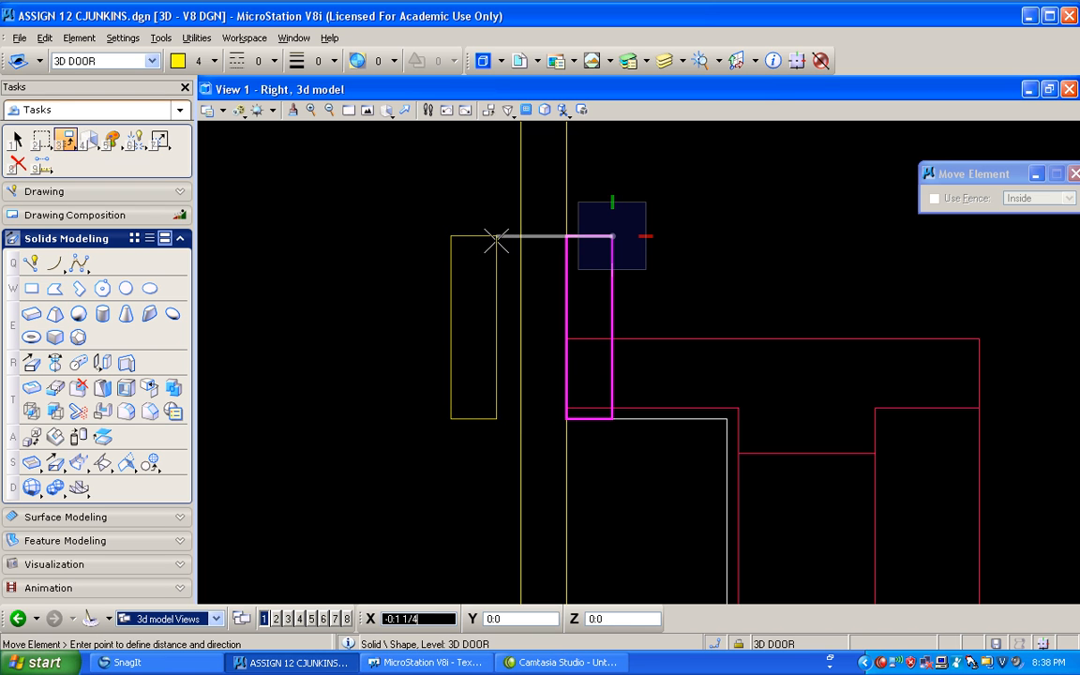
scroll(496, 240, down, 4)
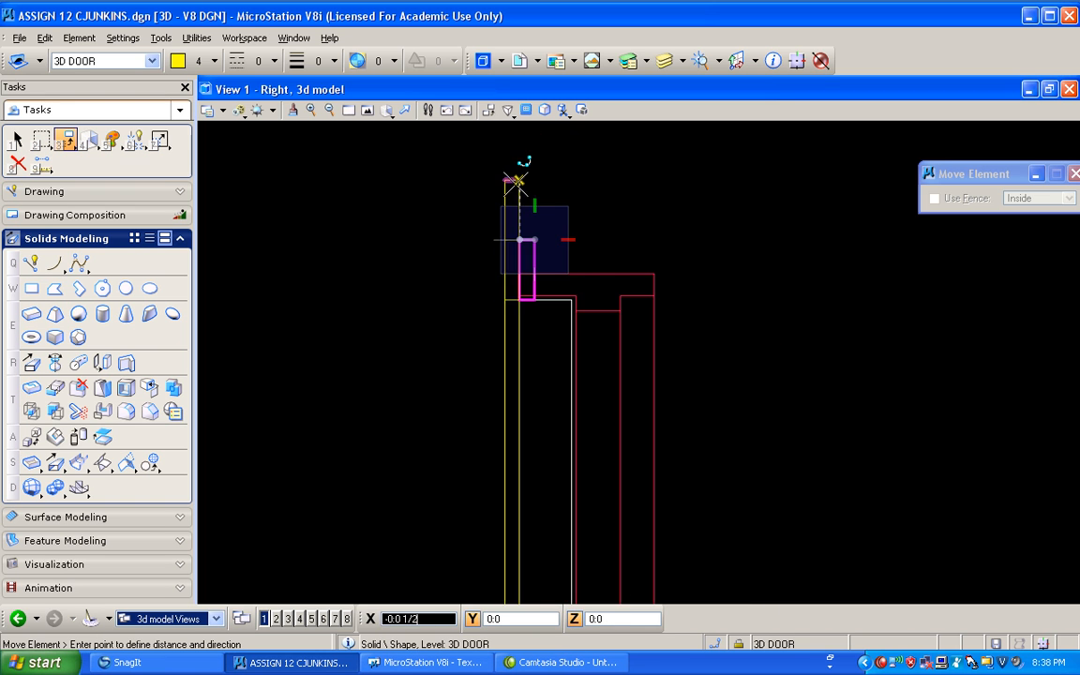
click(517, 180)
Move the header trim slab straight up about 9/16 inch from its lower back corner in the right view
scroll(507, 207, up, 4)
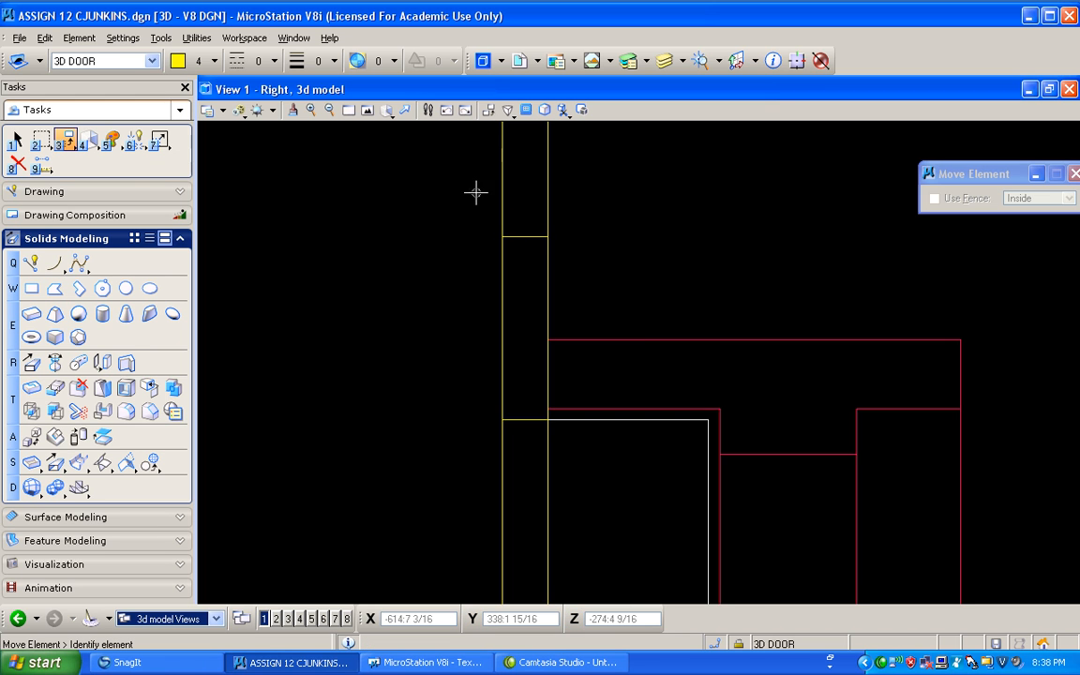
click(64, 138)
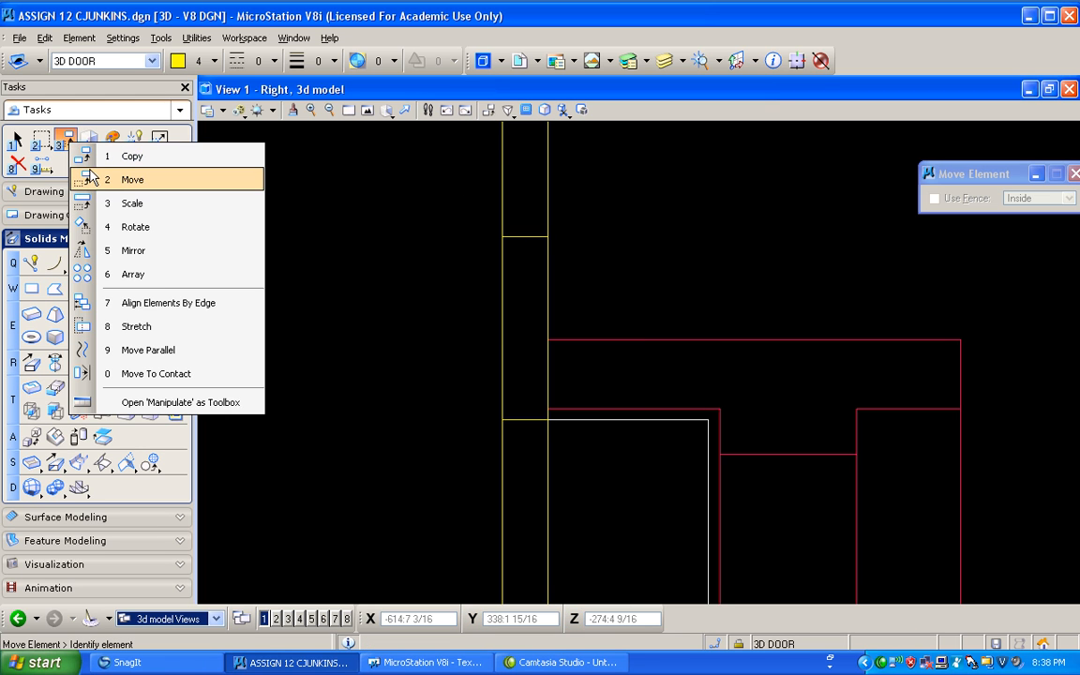
click(87, 179)
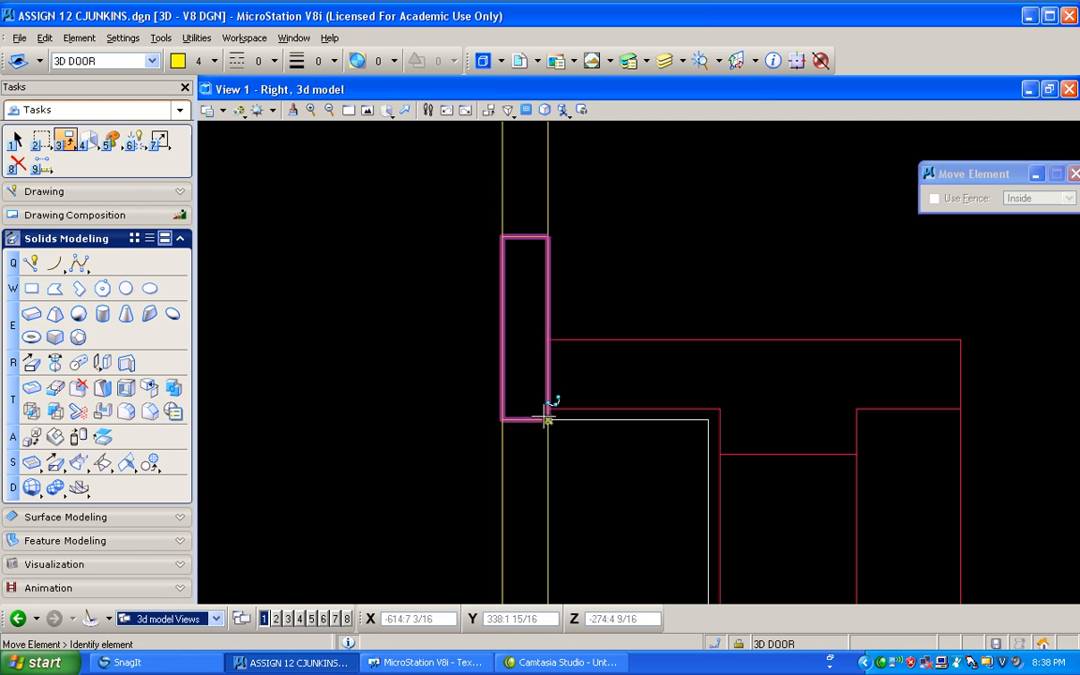
click(546, 419)
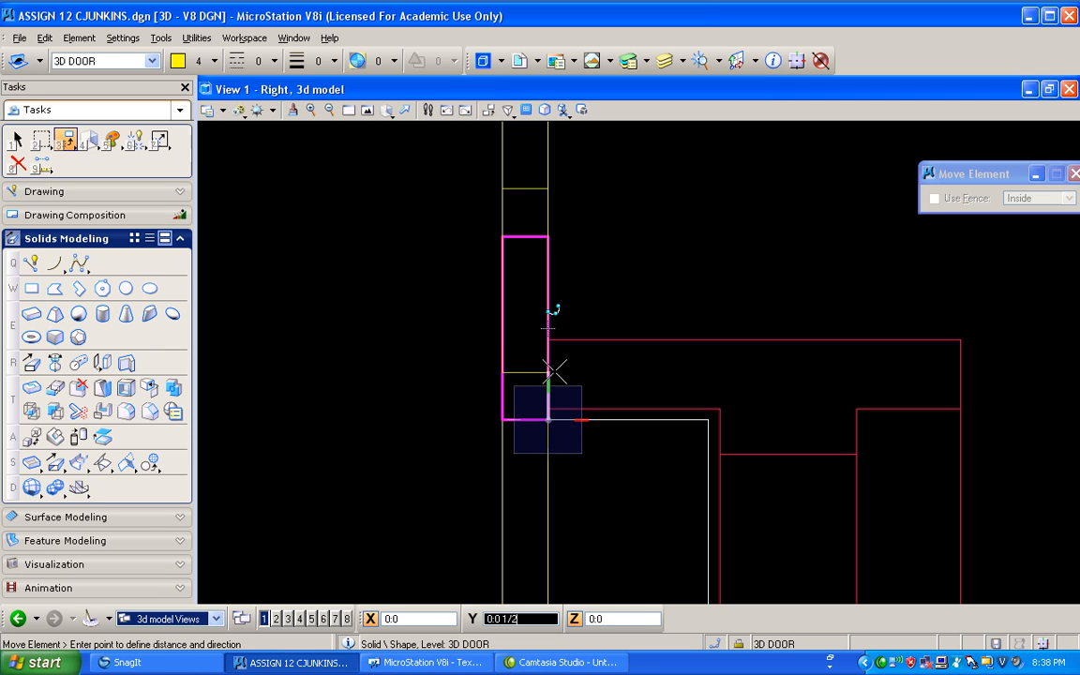
scroll(549, 366, up, 2)
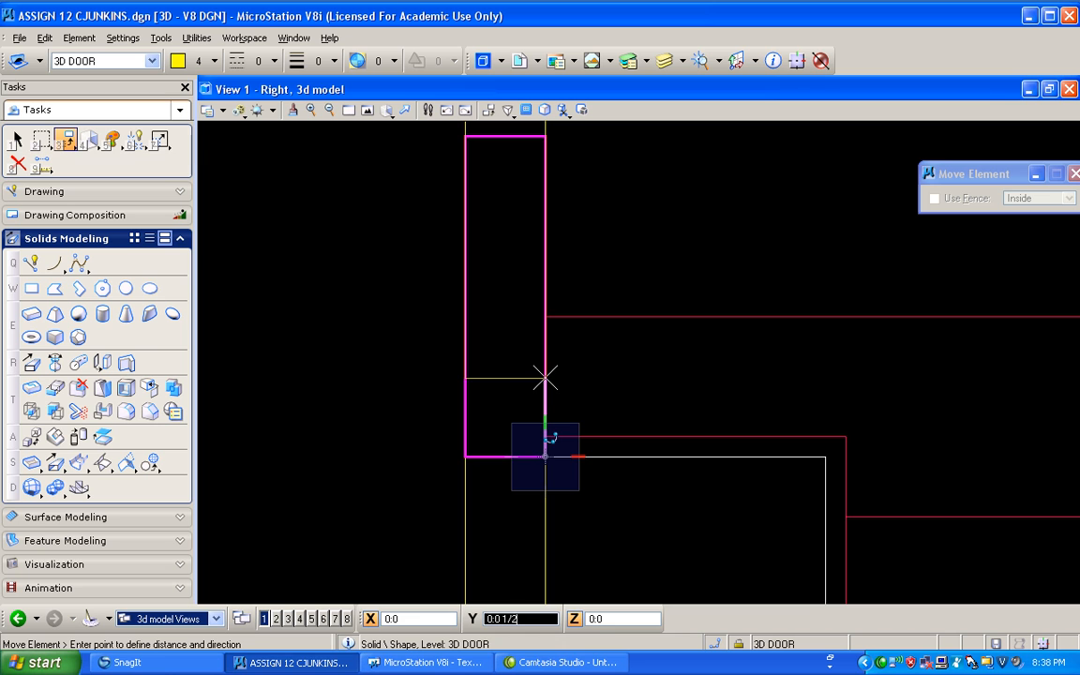
key(space)
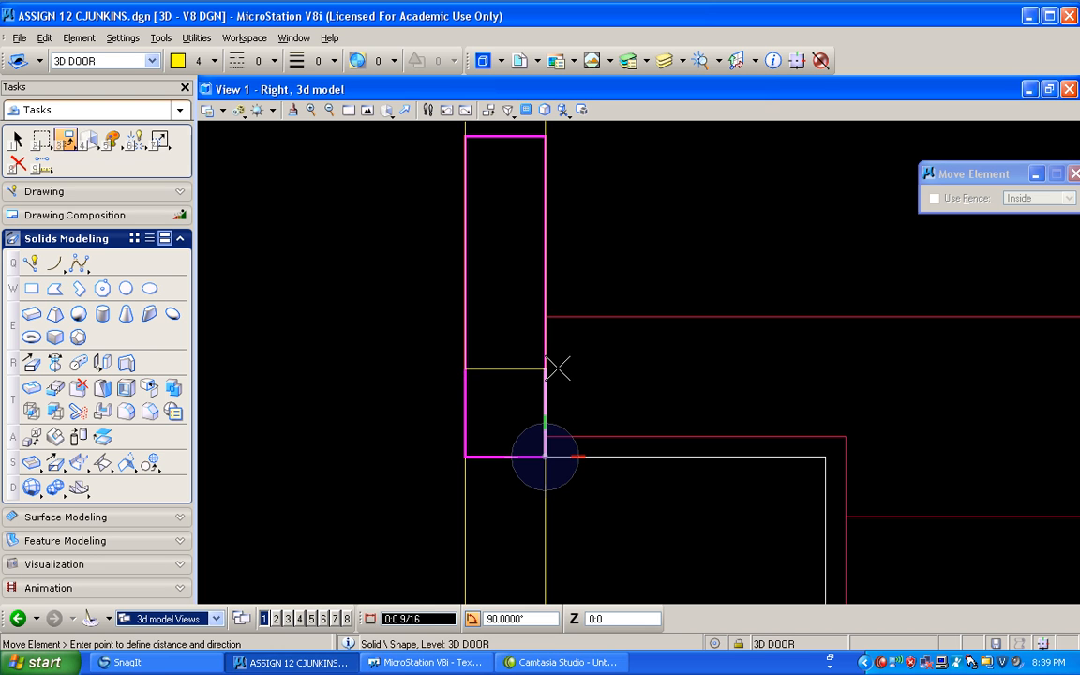
click(558, 368)
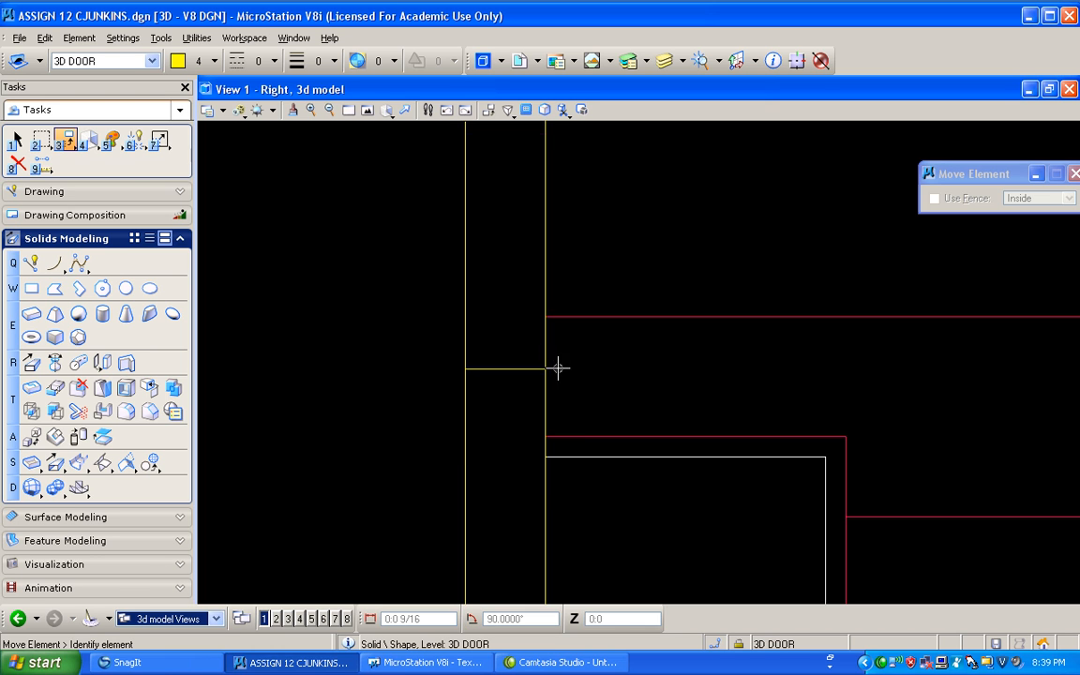
Examine how the header trim slab meets the frame and jamb trim in the isometric view
click(387, 111)
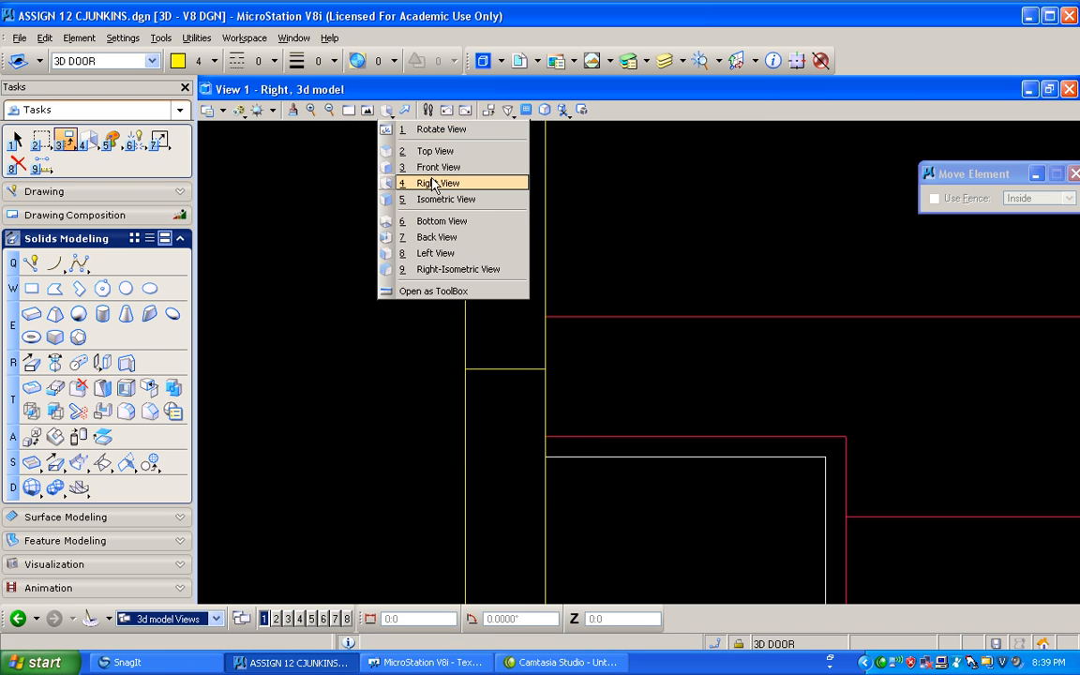
click(434, 200)
scroll(591, 233, down, 3)
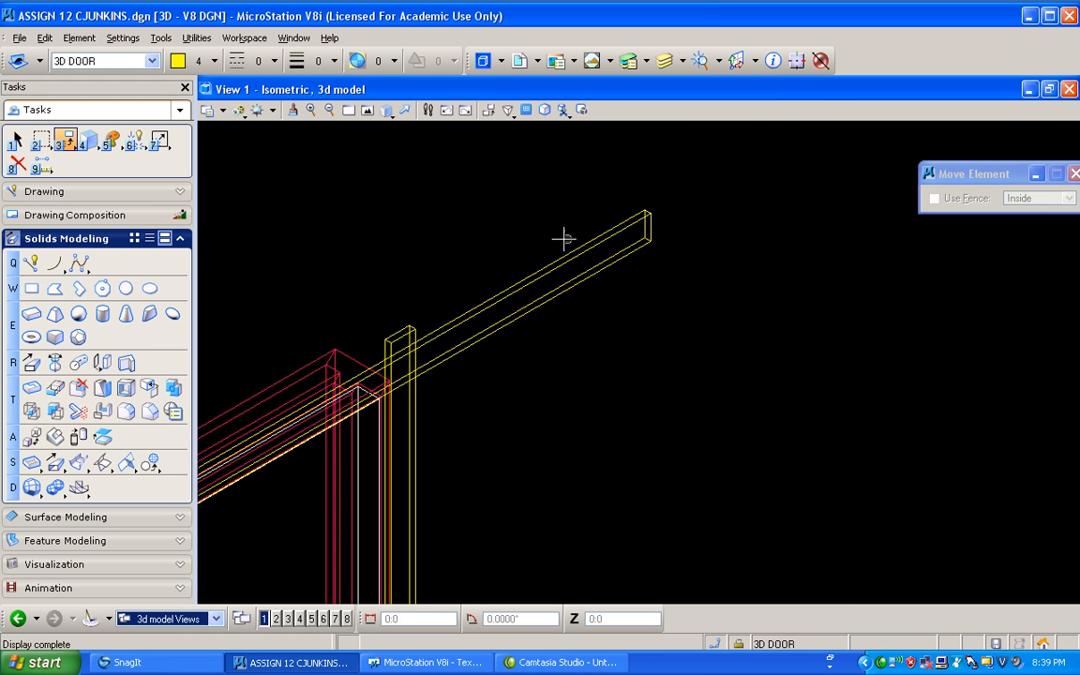
scroll(476, 233, down, 2)
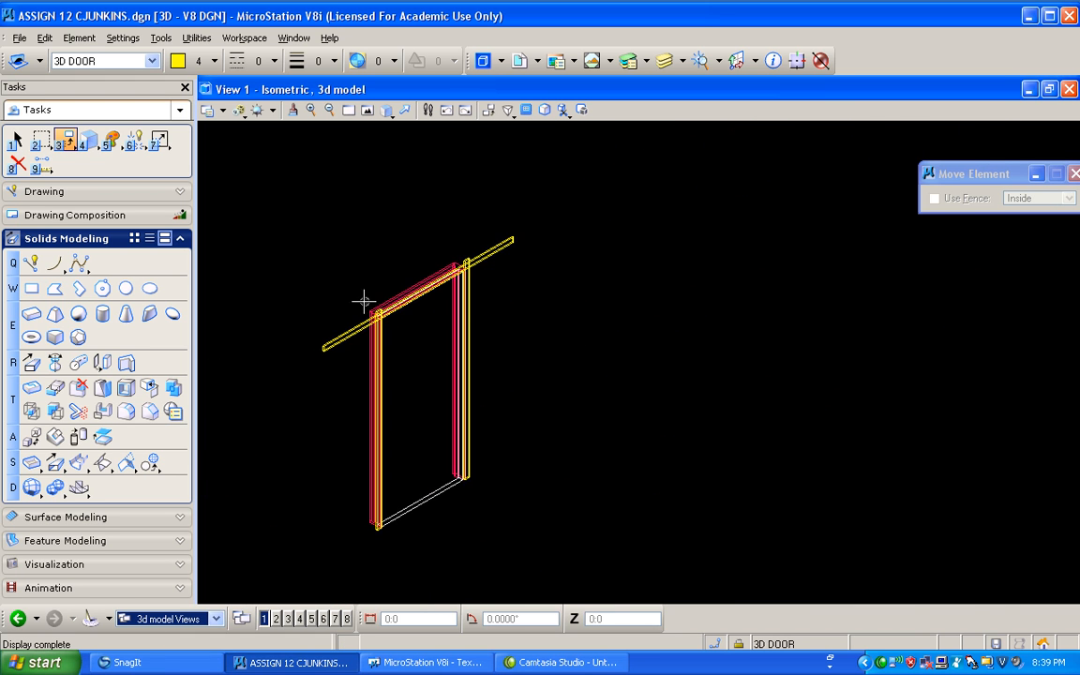
scroll(360, 303, up, 3)
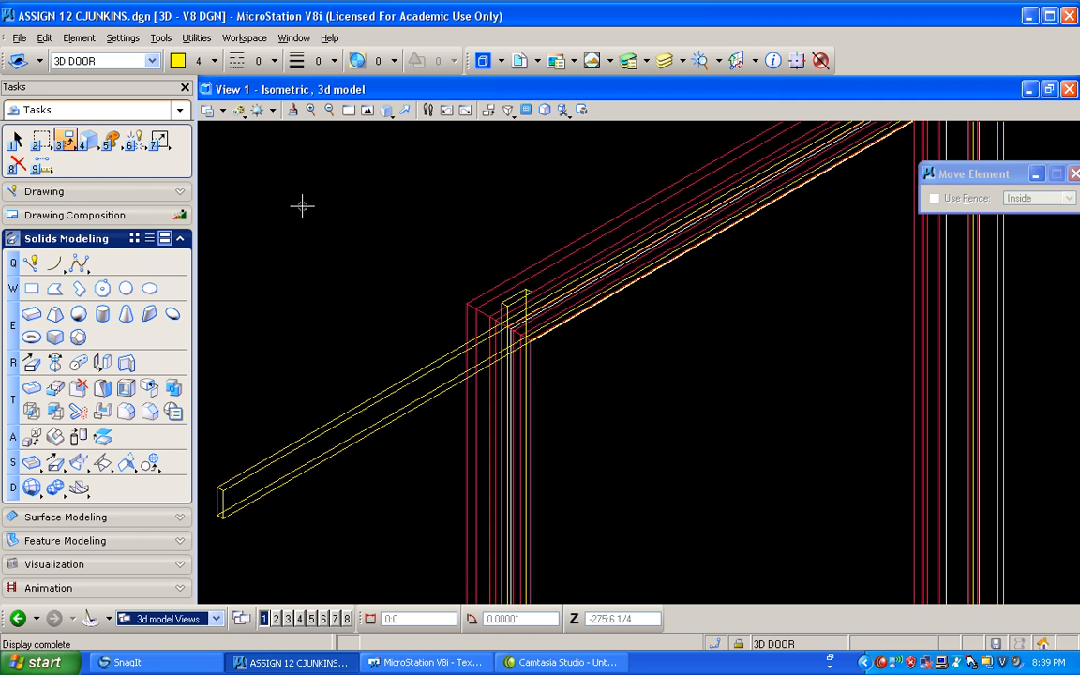
click(63, 137)
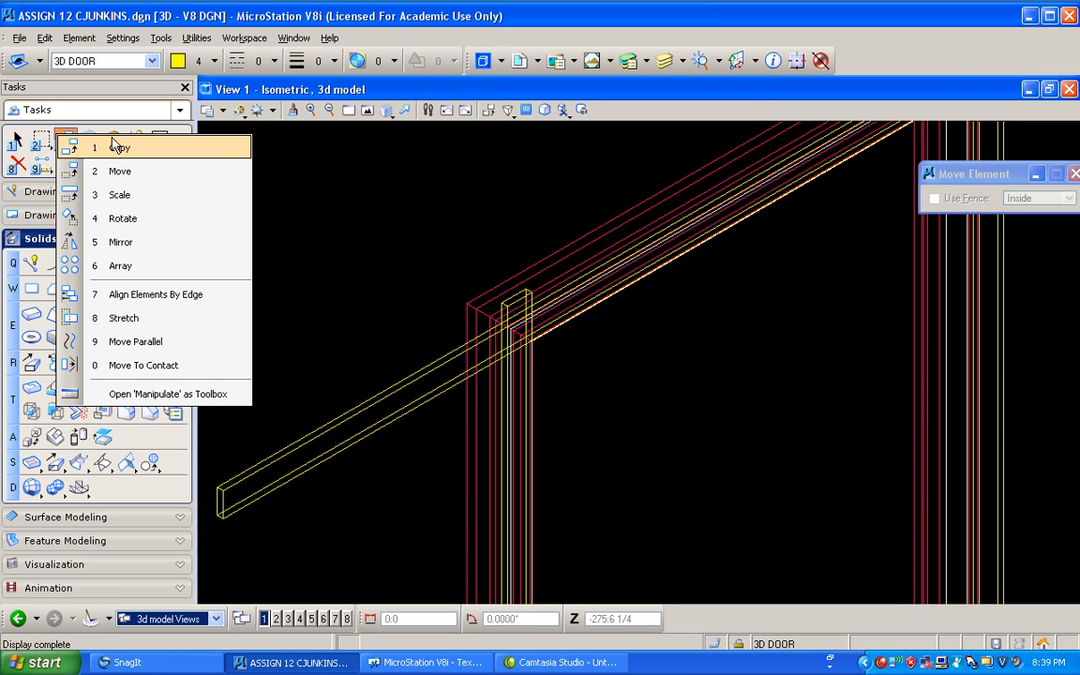
click(368, 223)
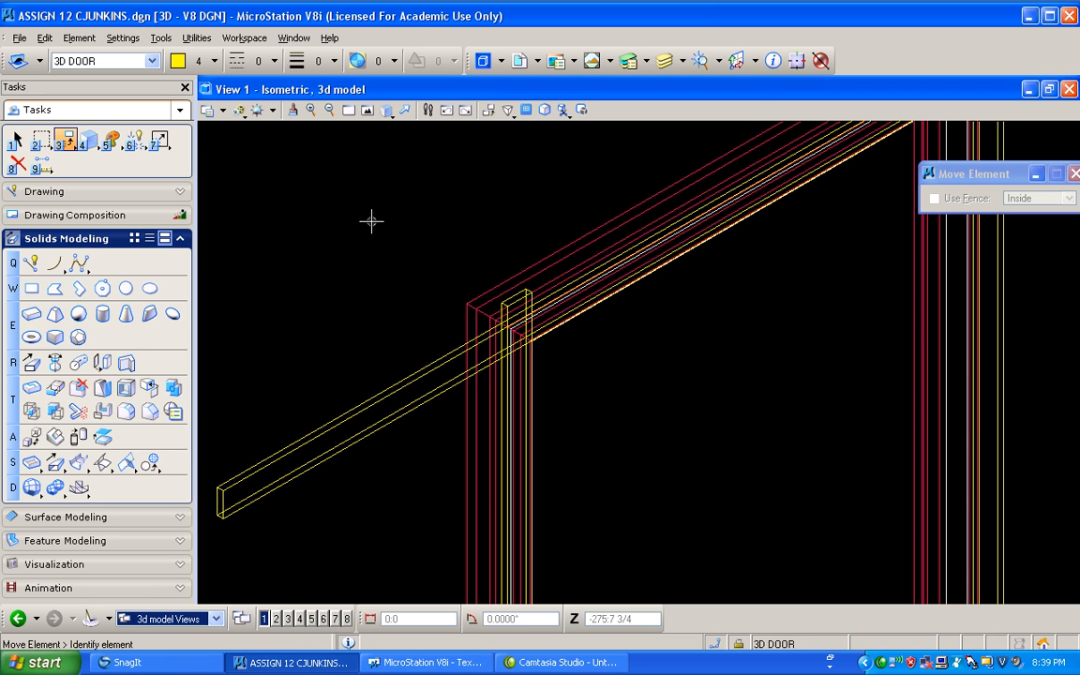
In the right view, move the header trim slab's lower back corner down to the front corner of the red header's lower edge
click(387, 109)
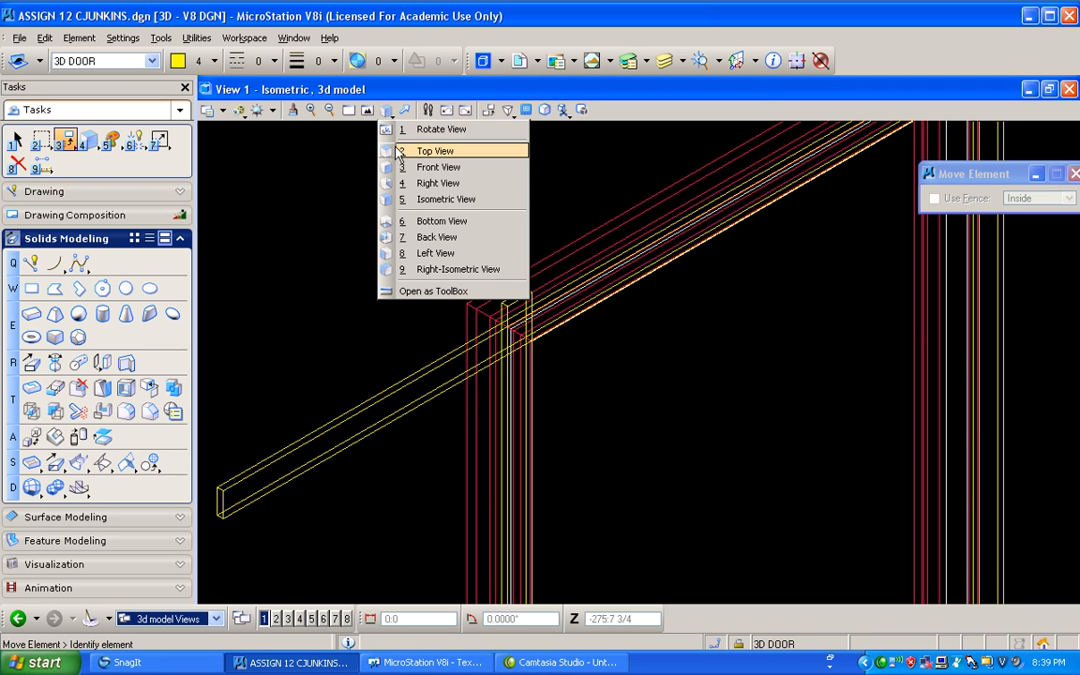
click(413, 182)
scroll(689, 281, up, 3)
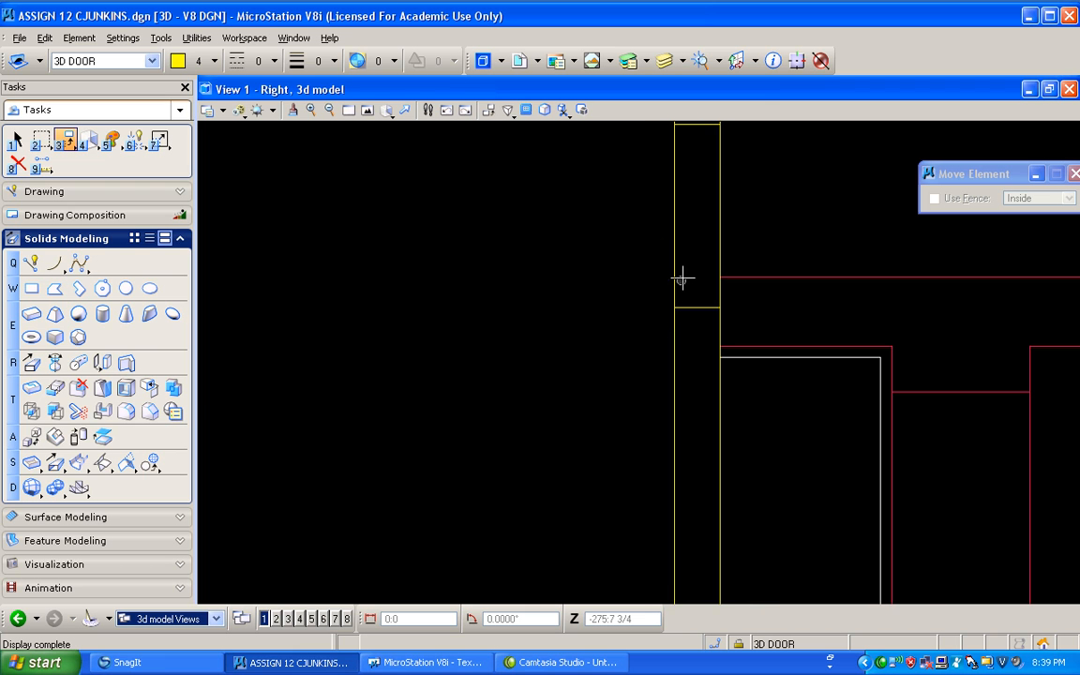
click(66, 139)
click(81, 178)
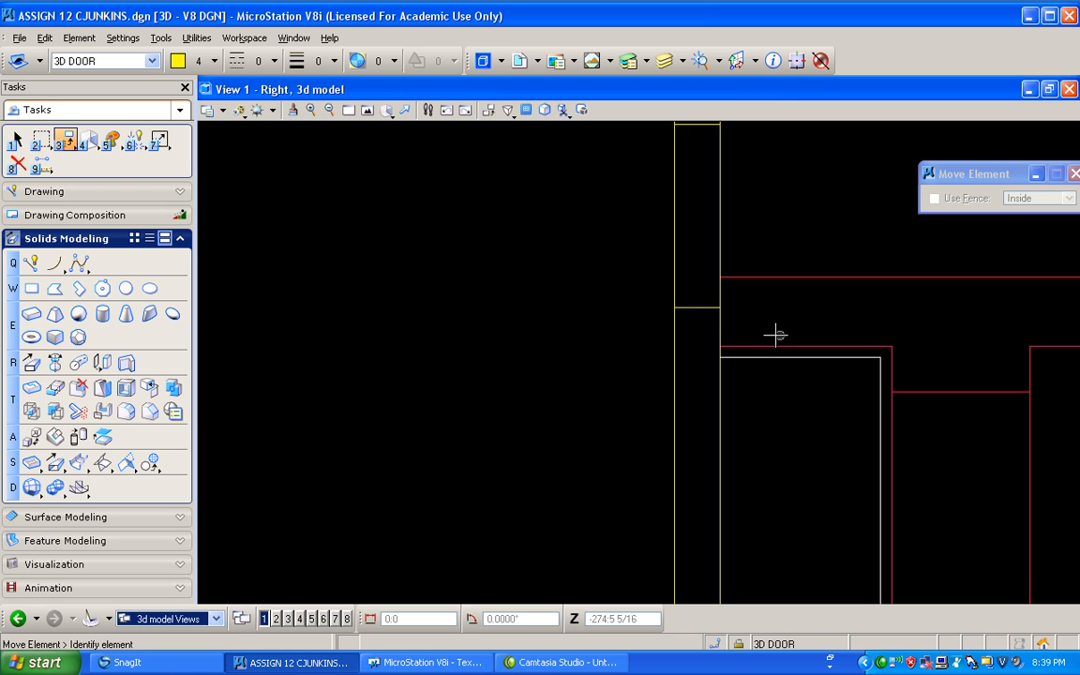
click(719, 309)
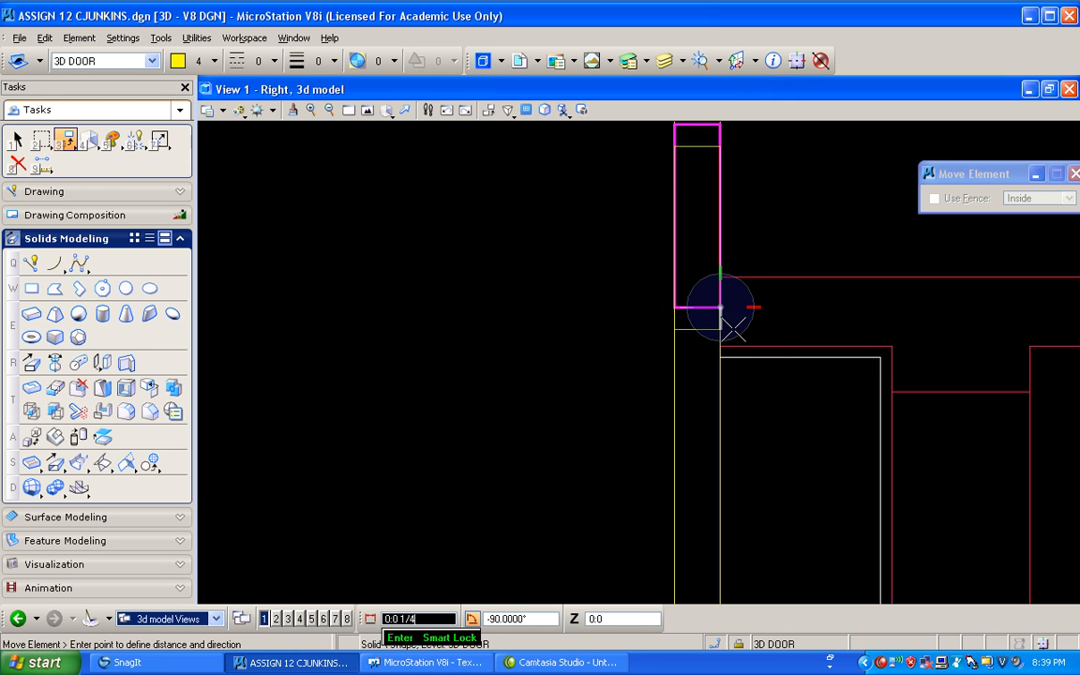
click(719, 347)
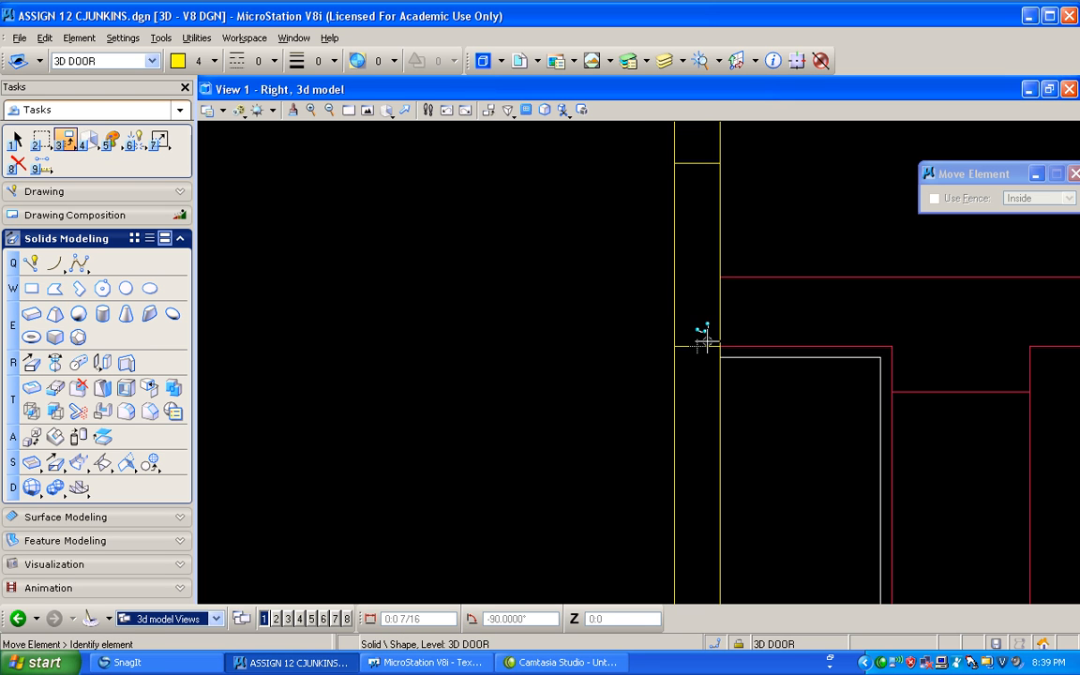
Move the header trim slab 3/8 inch straight up from the midpoint of its lower edge
click(698, 345)
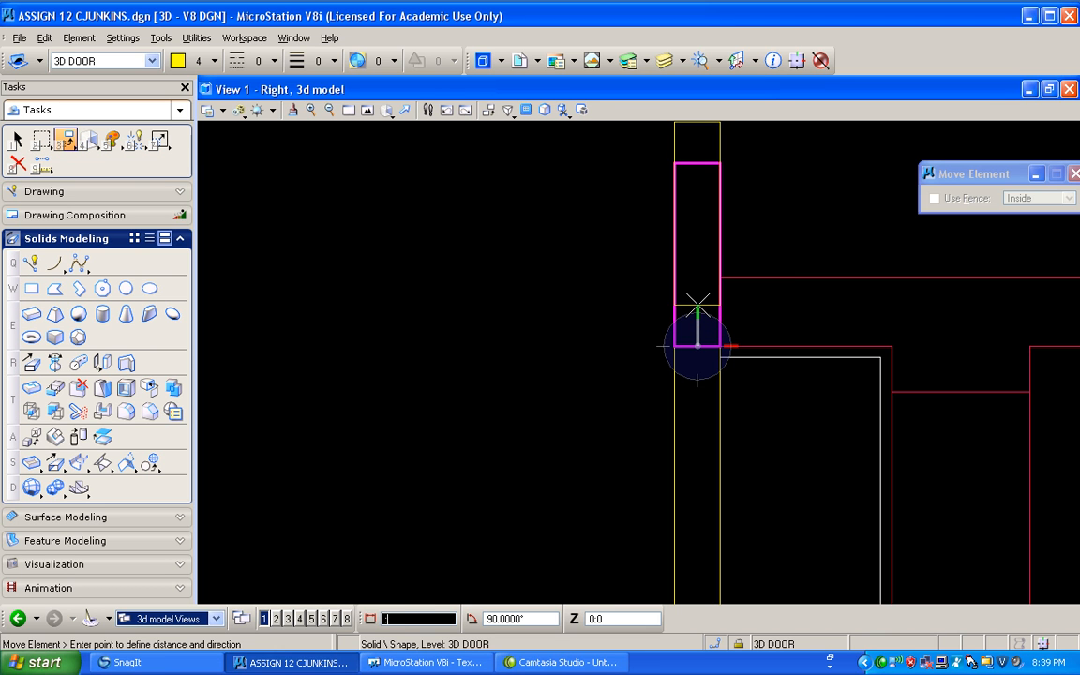
text(3/8)
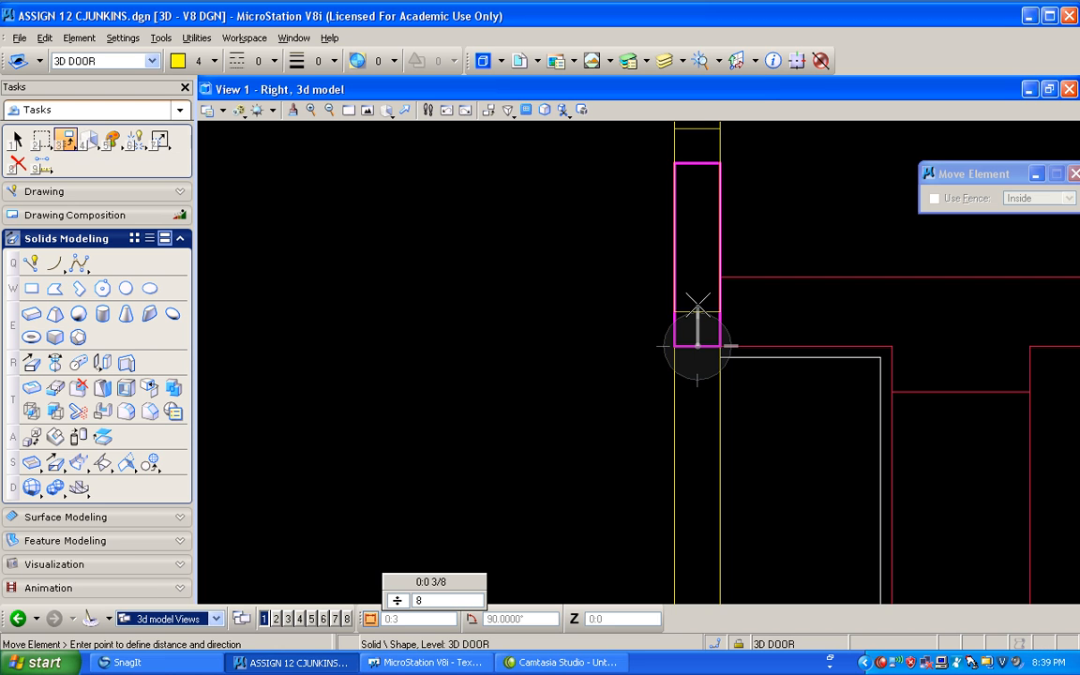
click(698, 306)
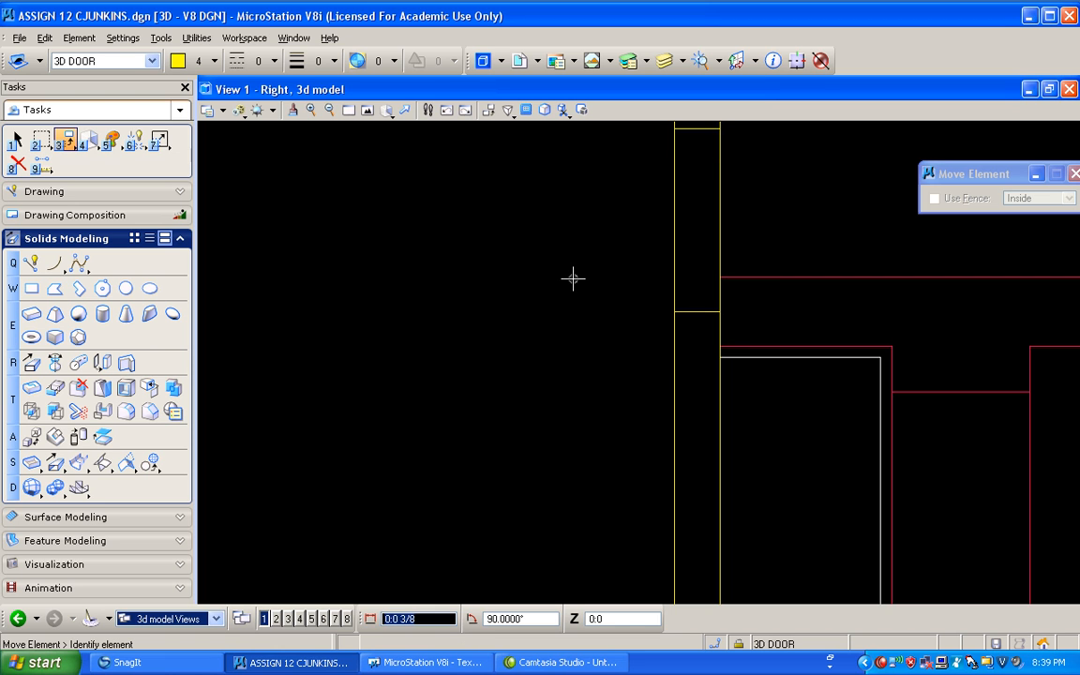
In the front view, turn on the Default level to show the diagonal cutting profiles around the door frame's upper corners
click(387, 112)
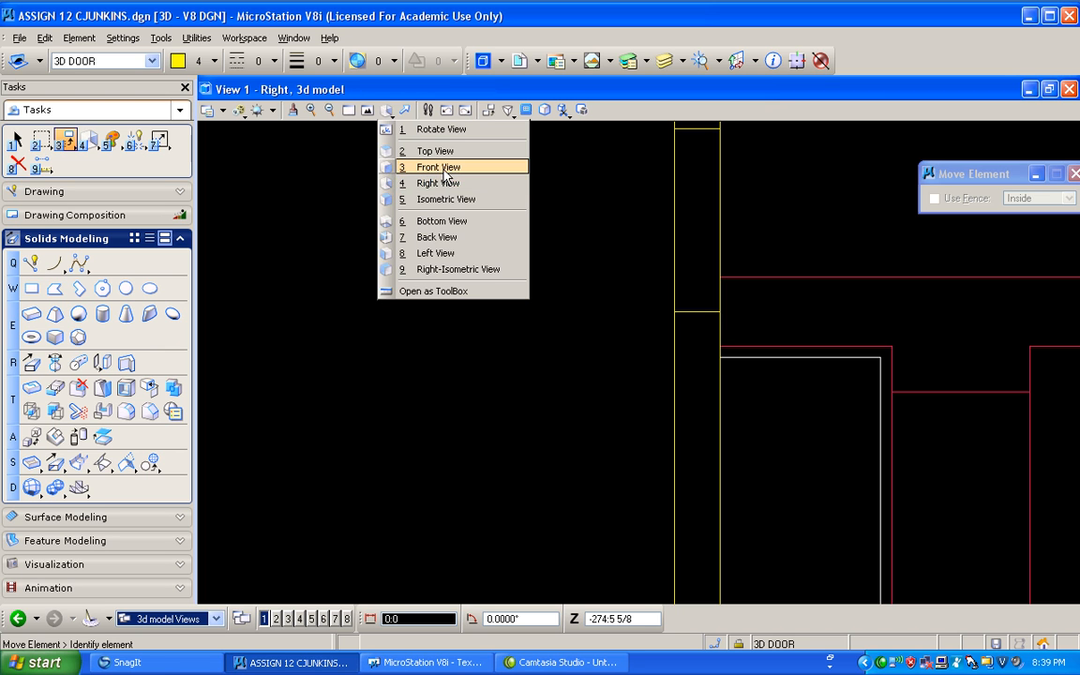
click(431, 166)
scroll(571, 287, down, 3)
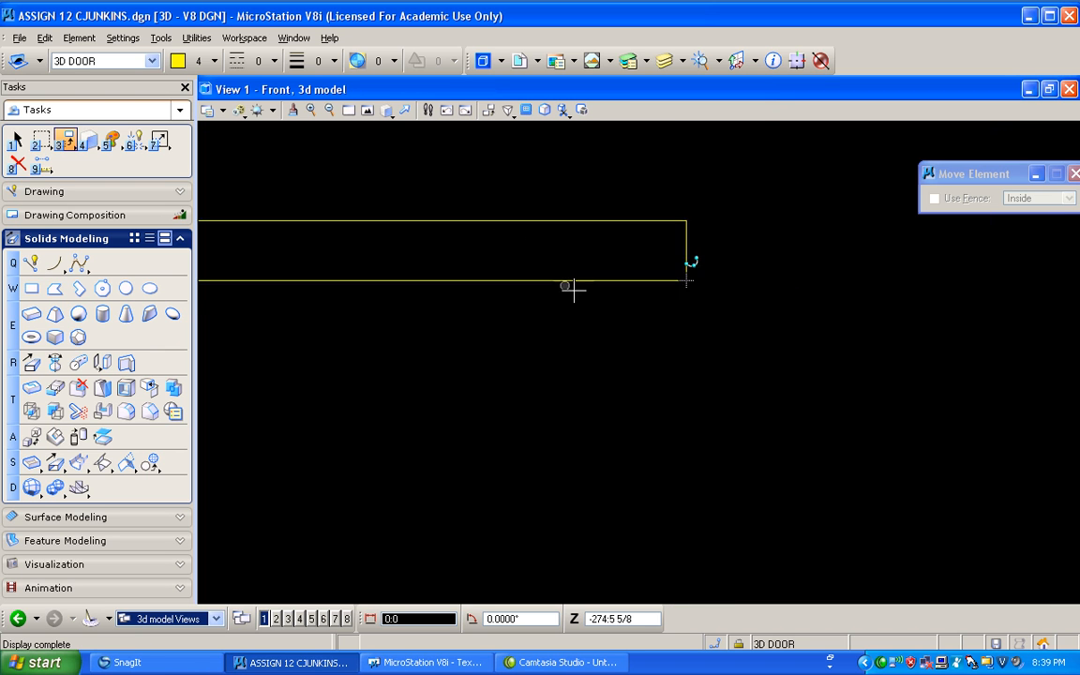
click(366, 110)
shift+drag(471, 310, 470, 254)
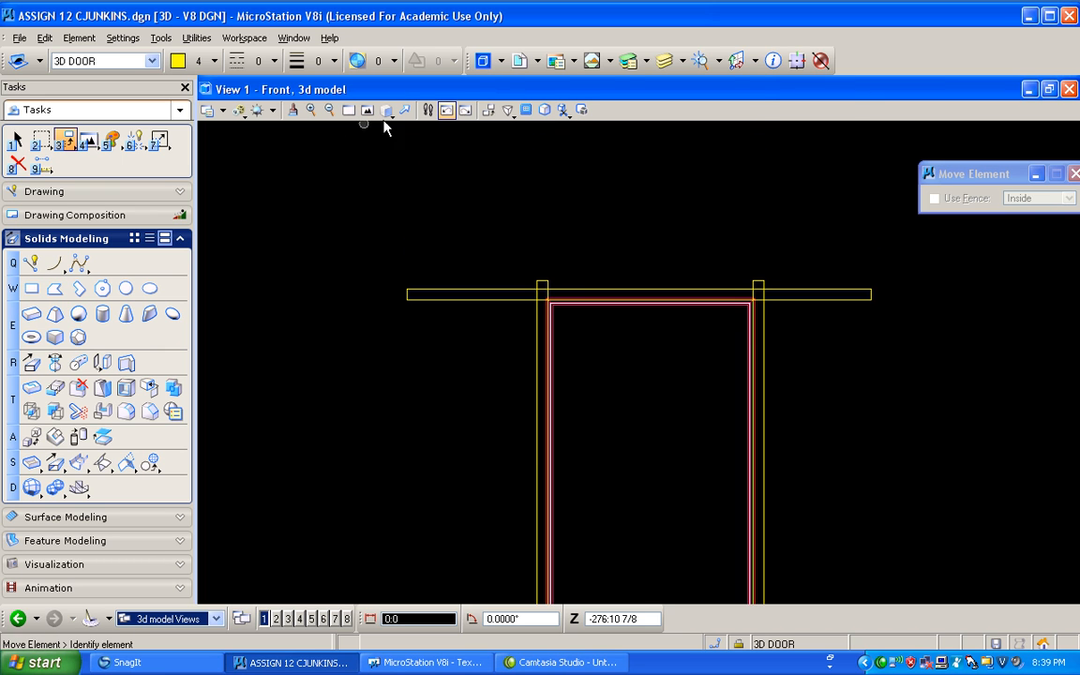
click(681, 62)
drag(902, 324, 919, 424)
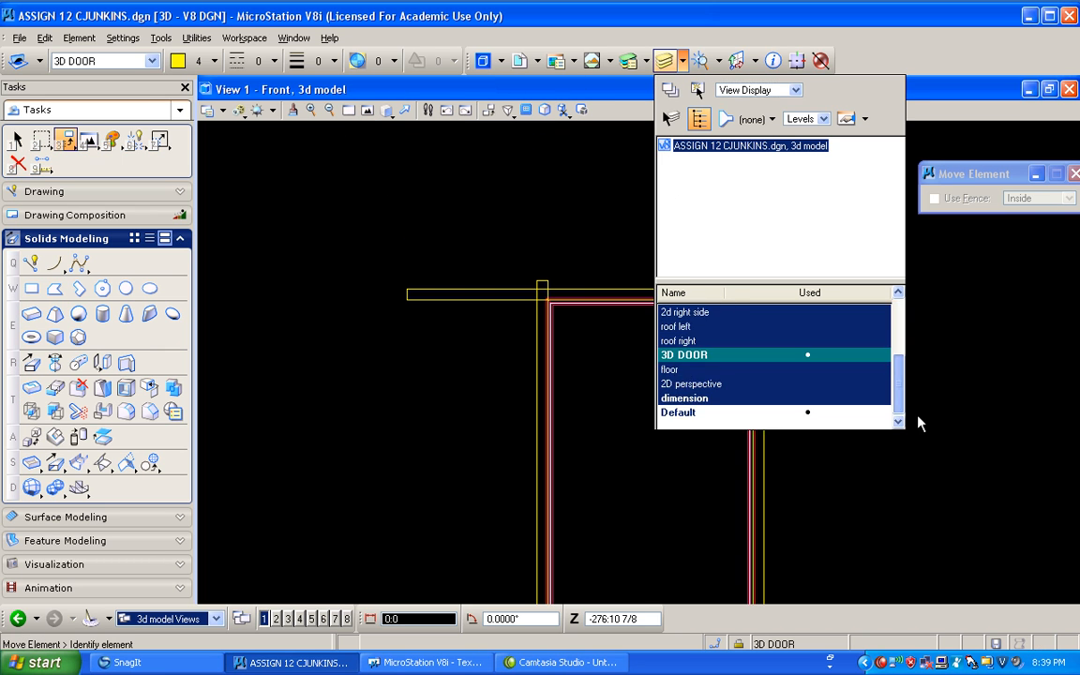
click(713, 413)
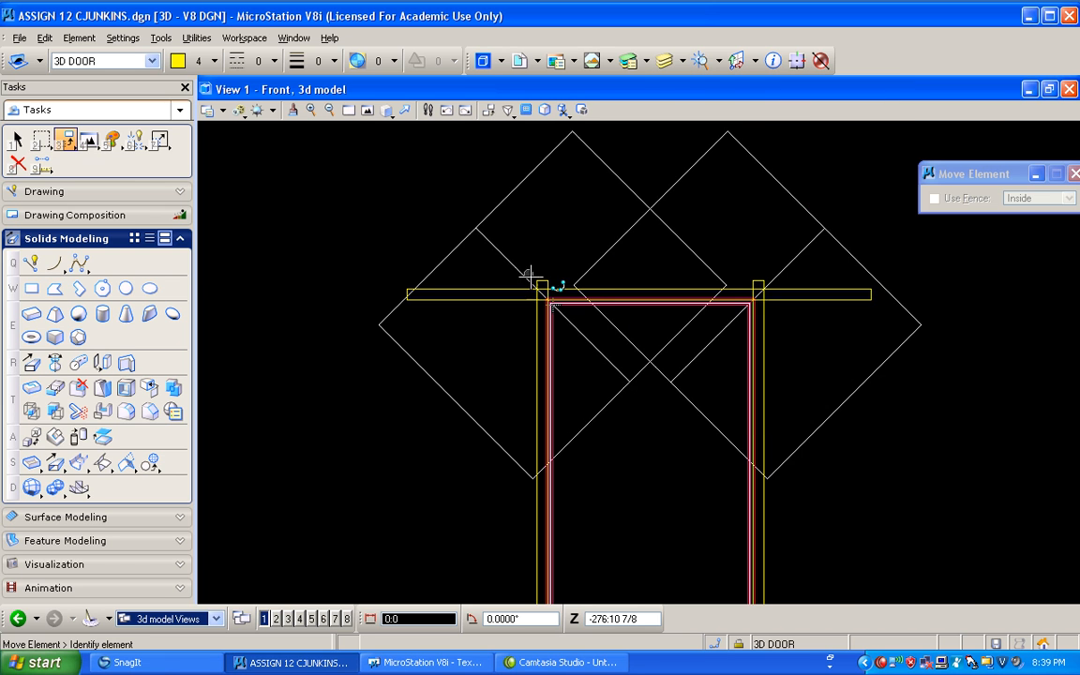
scroll(529, 278, up, 5)
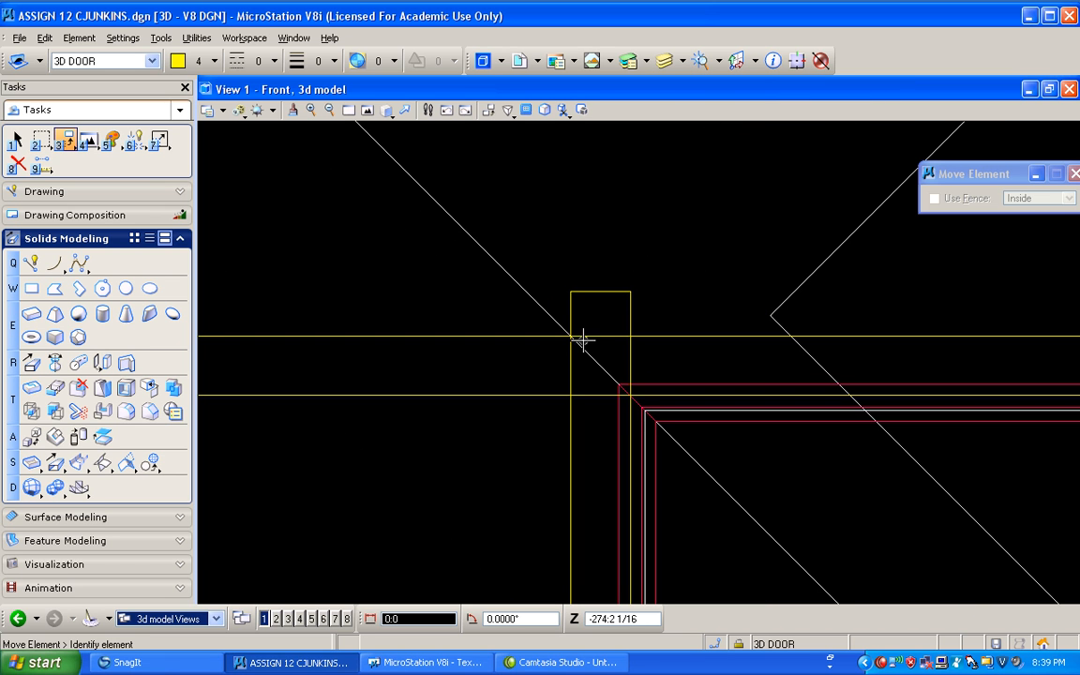
scroll(567, 323, down, 3)
scroll(567, 324, down, 2)
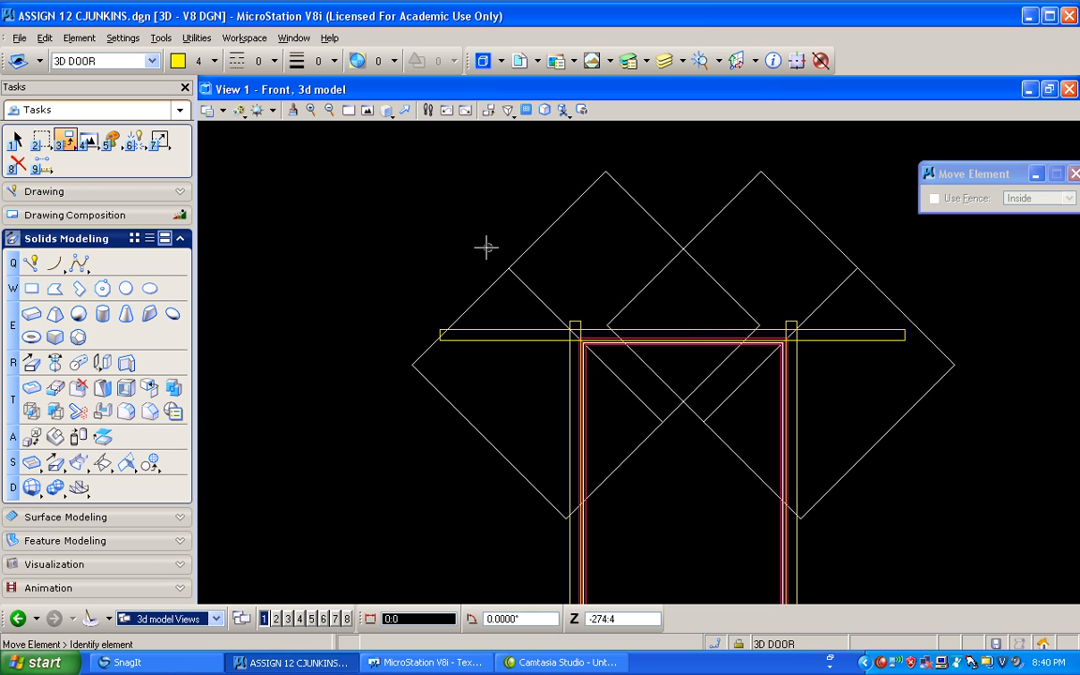
Miter the upper left corner by cutting the left jamb trim and the header trim through with their diagonal profiles, keeping the profiles
click(102, 411)
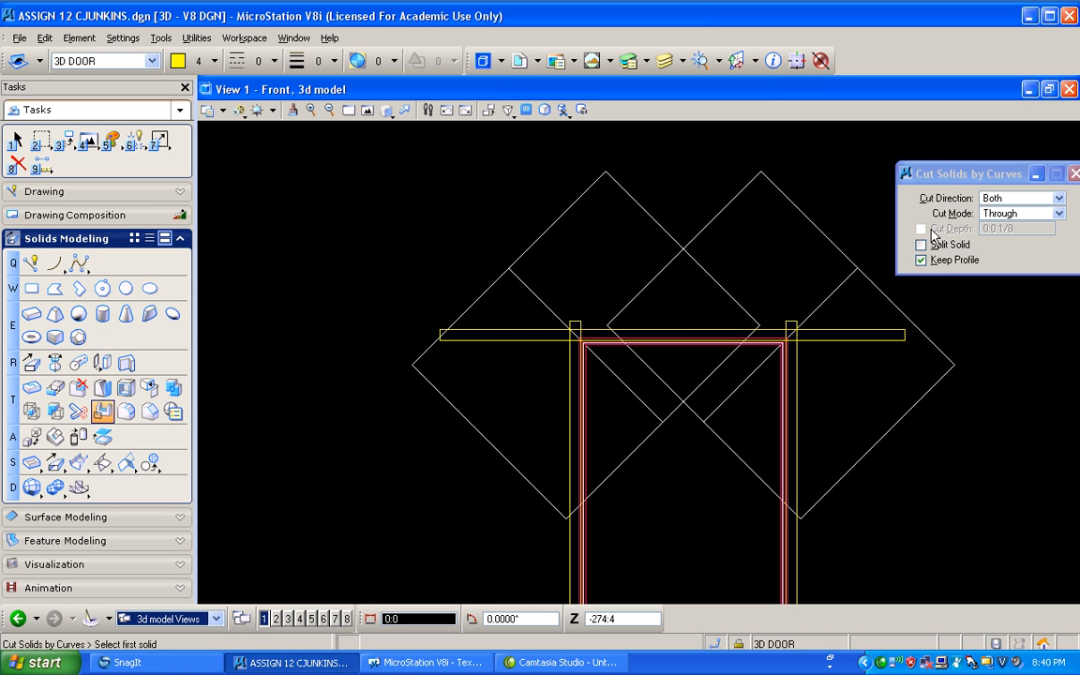
click(573, 319)
click(533, 244)
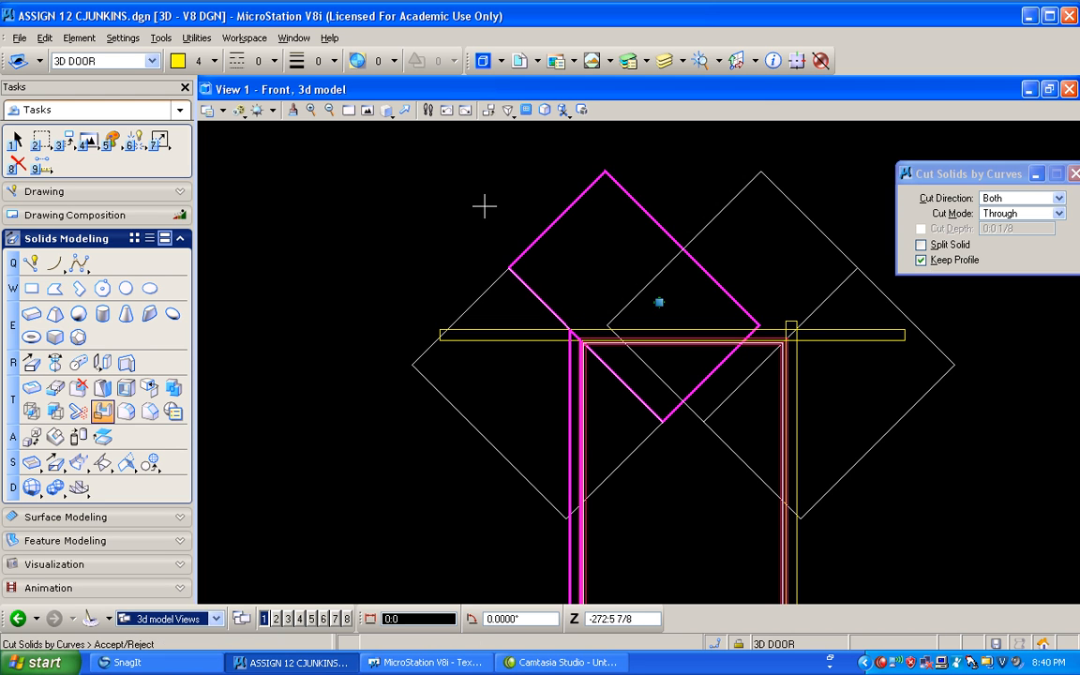
click(490, 204)
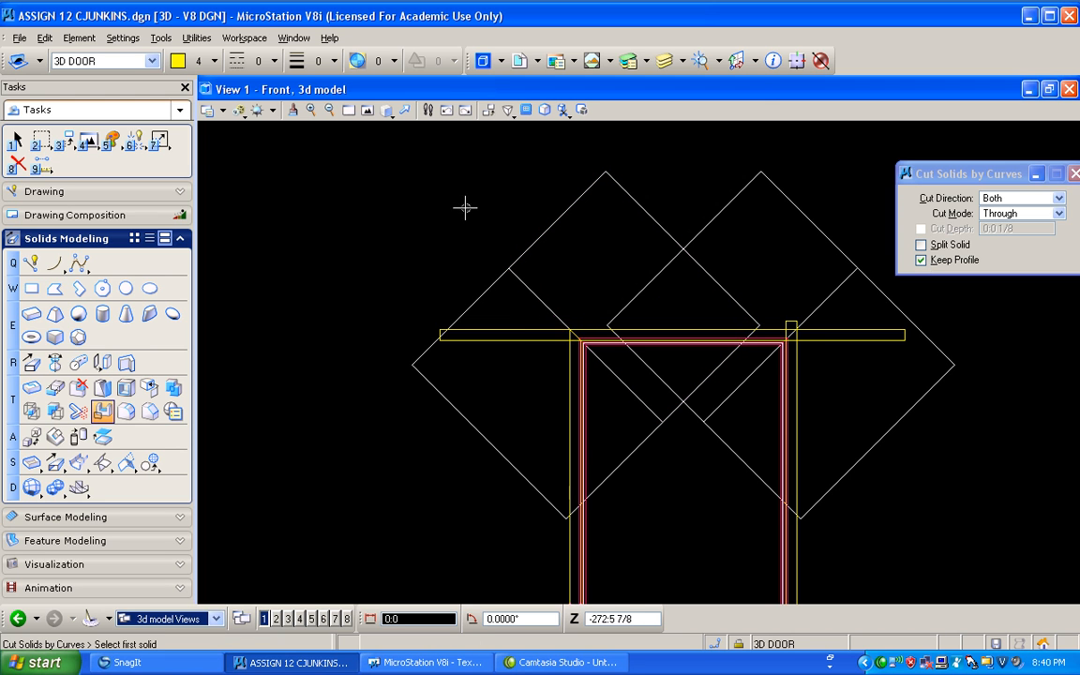
click(505, 330)
click(482, 295)
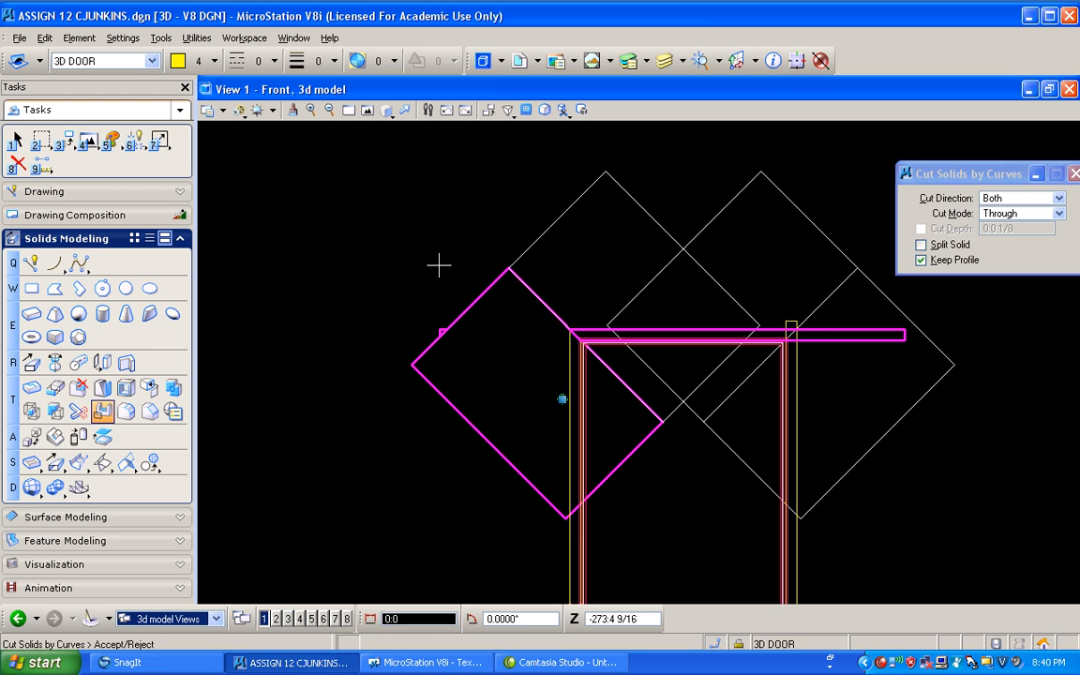
click(438, 265)
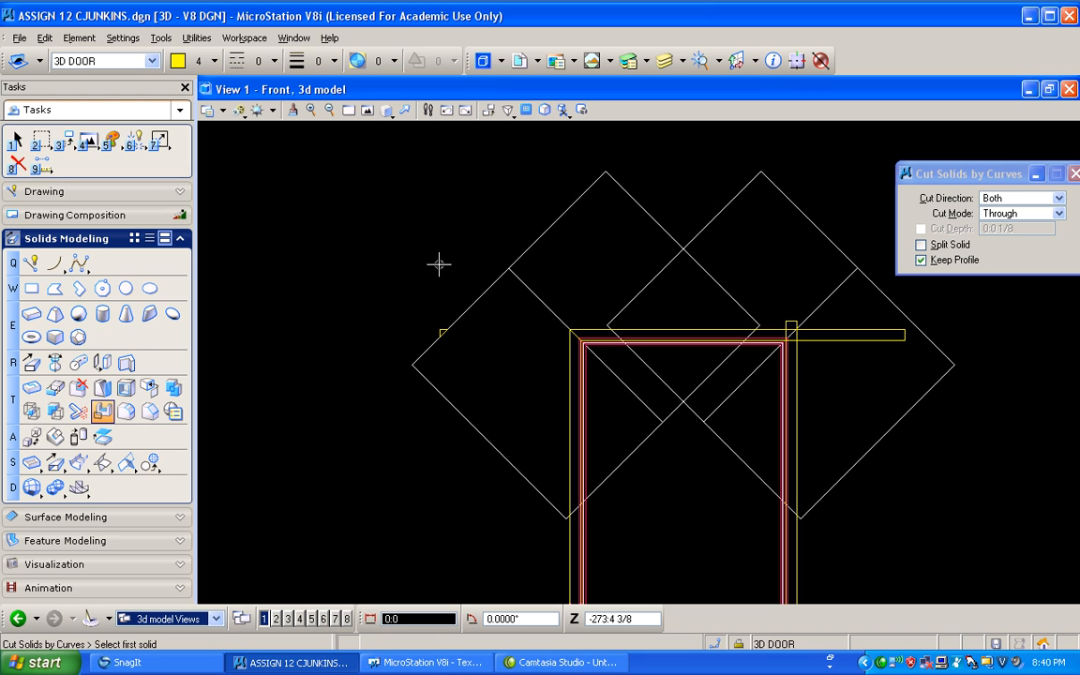
Miter the upper right corner by cutting the right jamb trim and the header trim through with their diagonal profiles
click(788, 320)
click(812, 223)
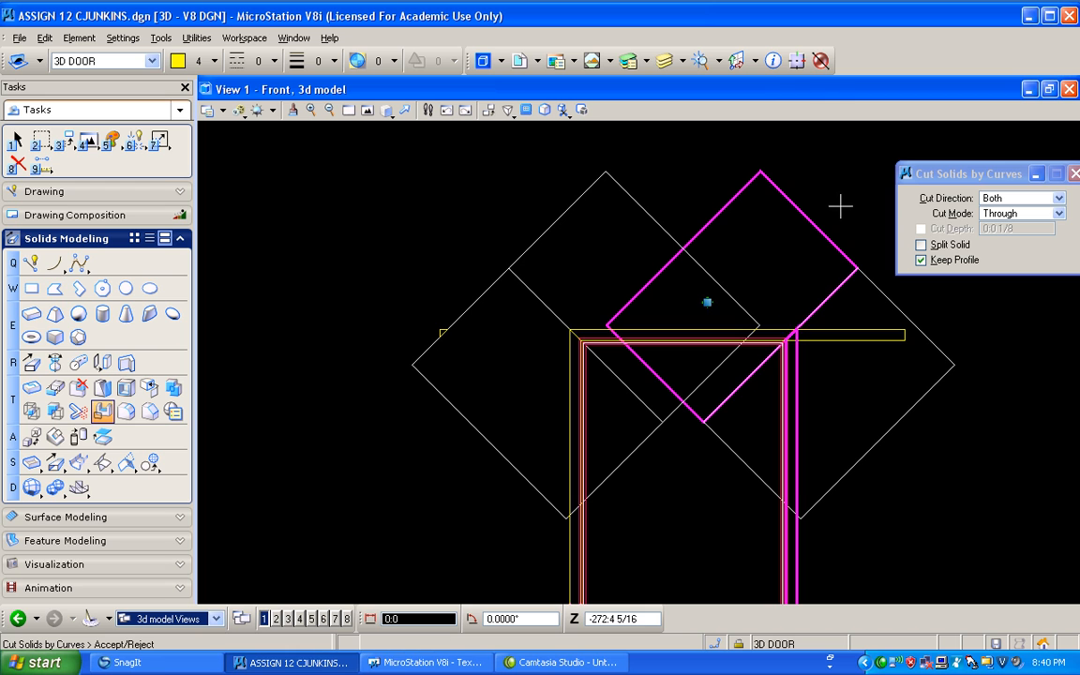
click(842, 212)
click(868, 330)
click(875, 313)
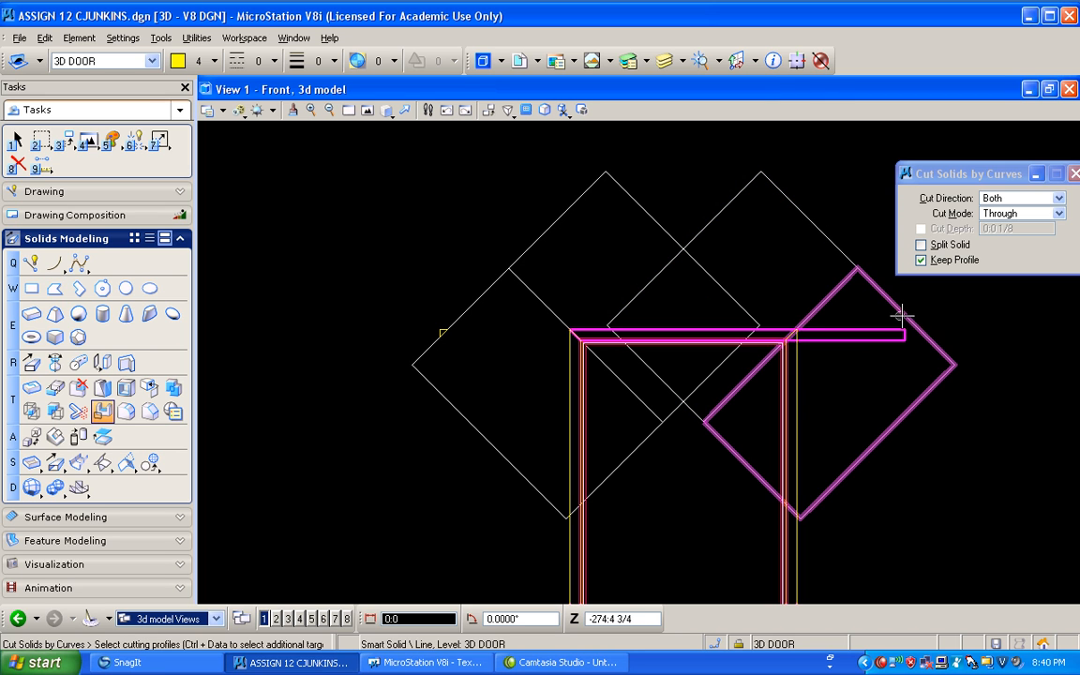
click(955, 306)
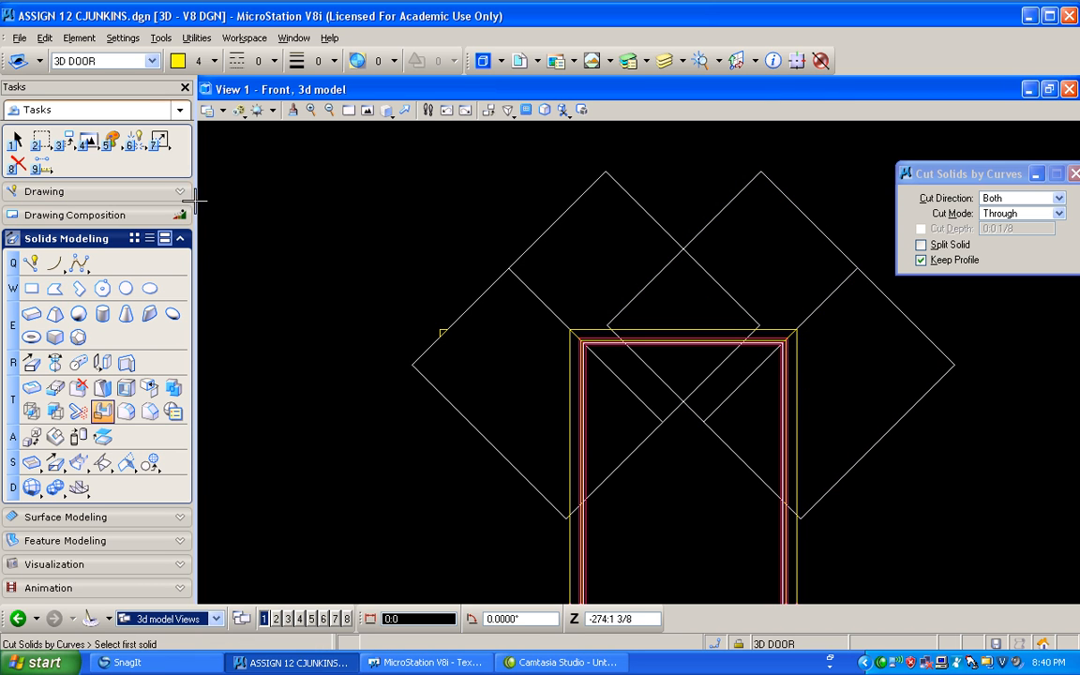
Hide the Default level and delete the leftover triangular scrap of header trim beside the upper left corner
click(663, 62)
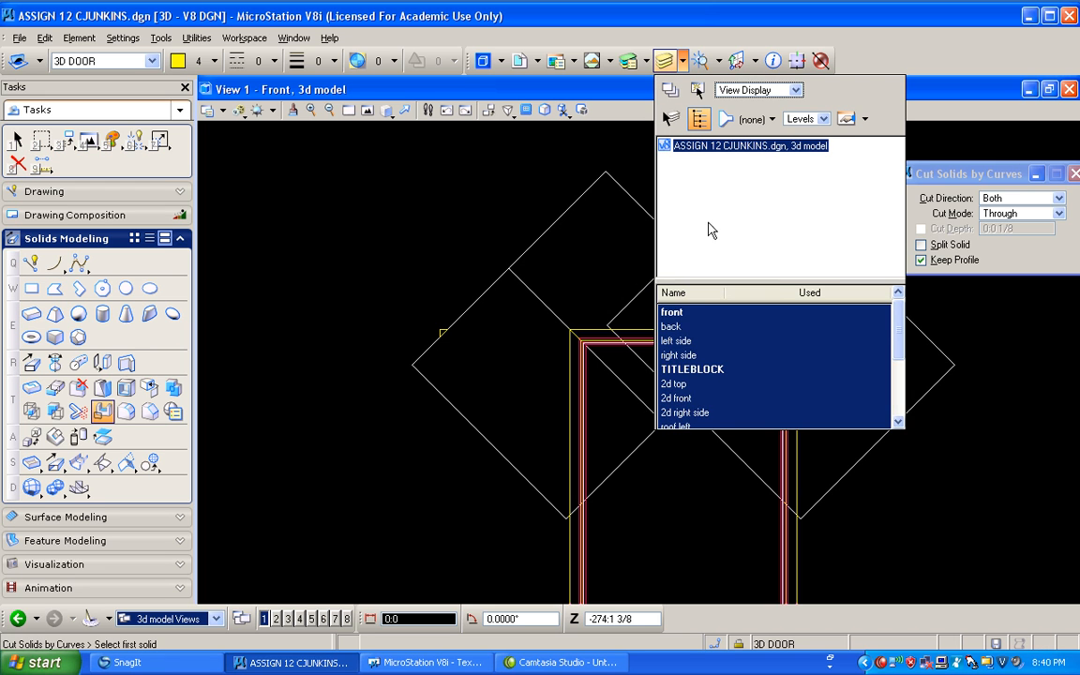
drag(894, 325, 899, 410)
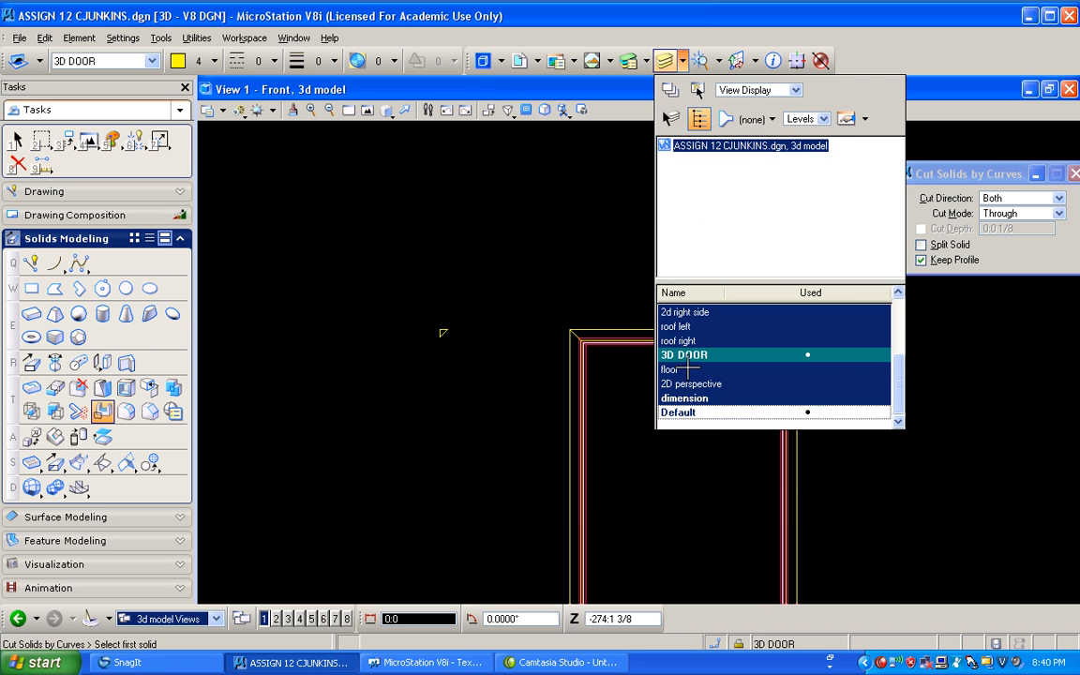
click(17, 164)
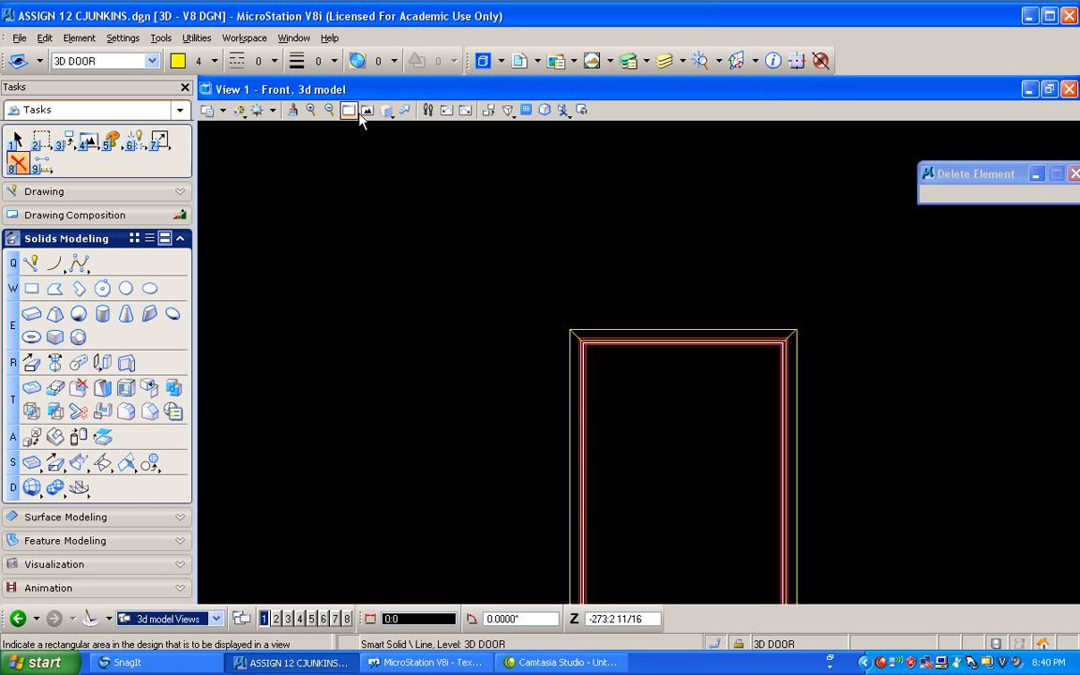
Examine the mitered trim corners and the whole door frame in the Illustration display style from a rotated view
click(240, 111)
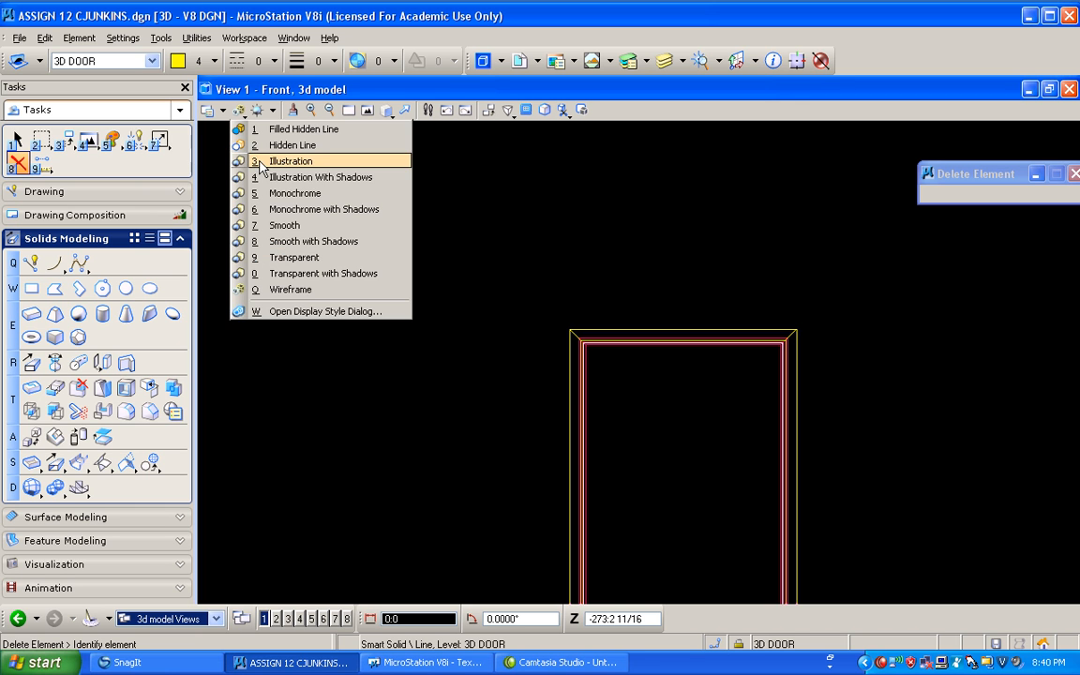
click(281, 161)
drag(385, 111, 384, 127)
click(460, 354)
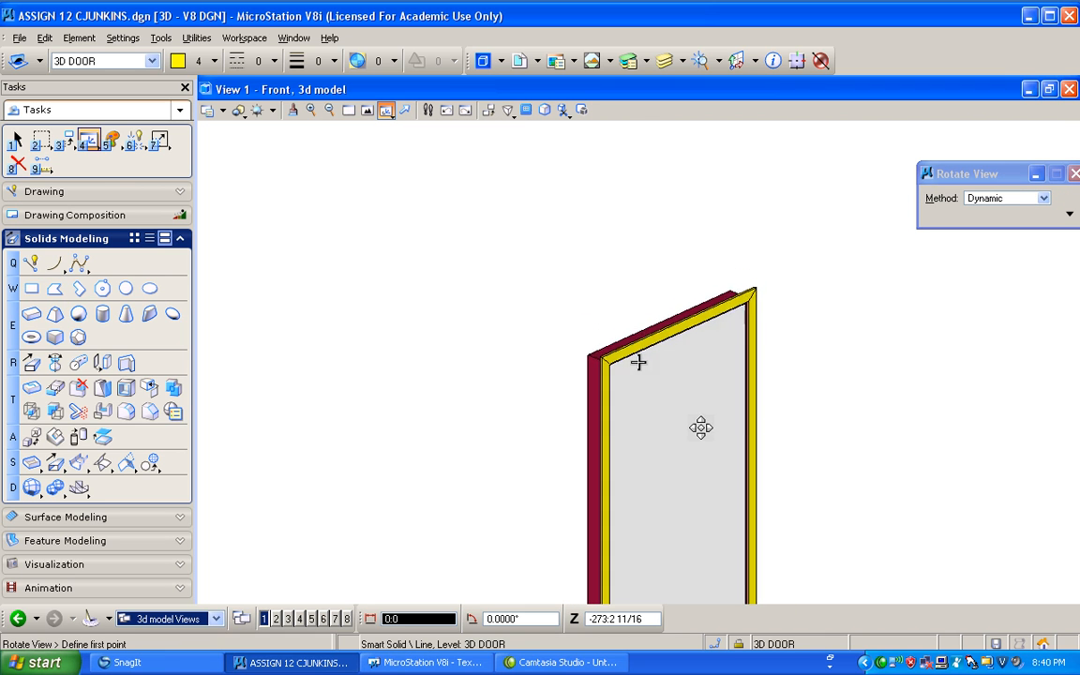
click(695, 467)
scroll(684, 448, down, 2)
scroll(655, 471, up, 2)
scroll(656, 470, down, 1)
scroll(656, 470, up, 2)
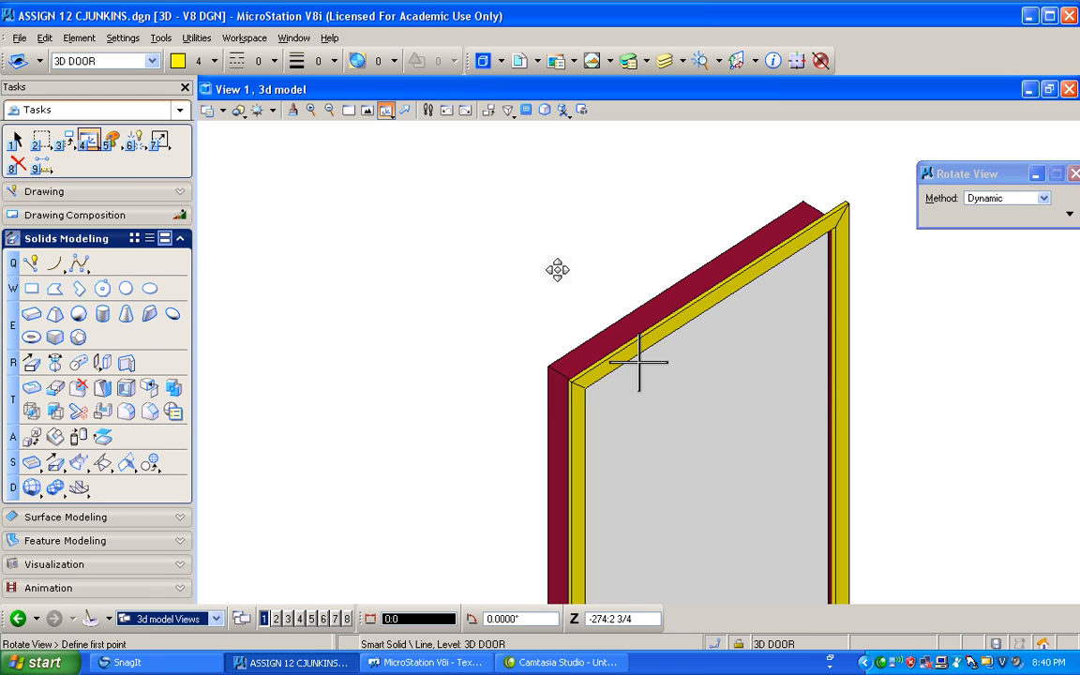
scroll(610, 380, down, 3)
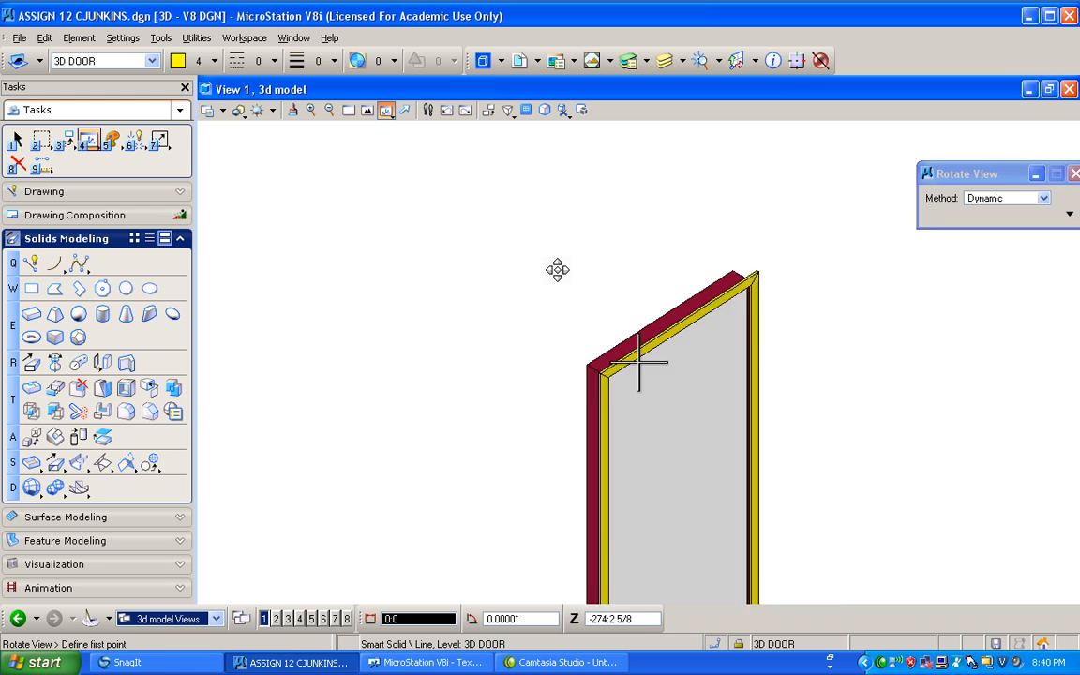
scroll(650, 549, up, 2)
scroll(621, 379, down, 2)
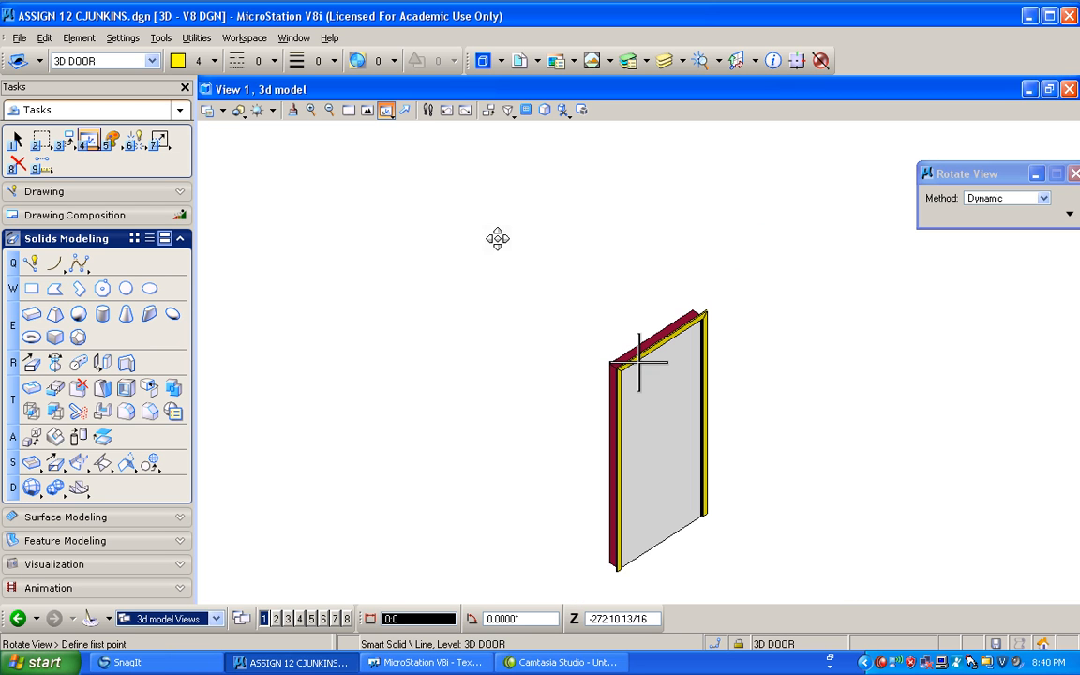
In the front view, select the door slab between the jambs at its lower edge
click(386, 111)
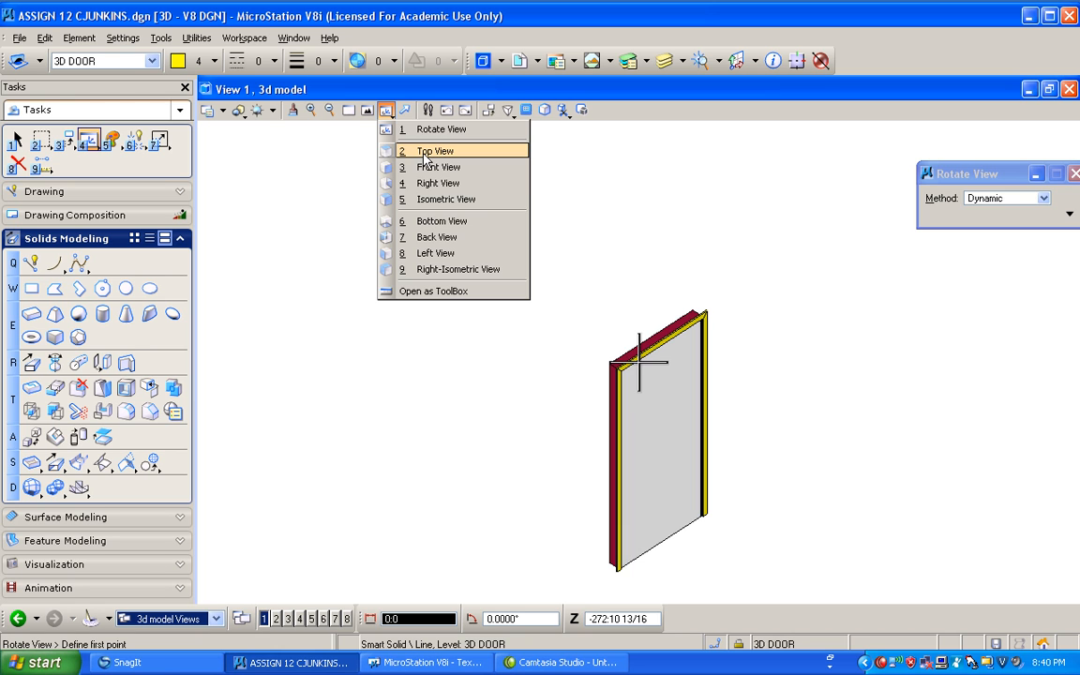
click(437, 167)
scroll(559, 421, down, 1)
scroll(599, 502, up, 3)
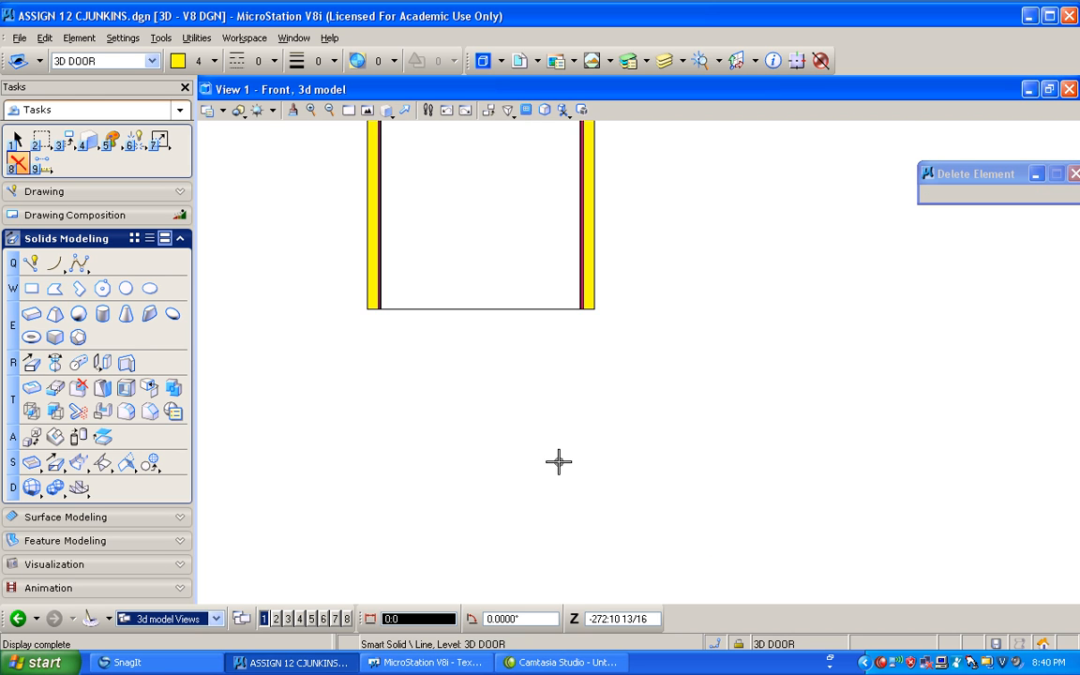
scroll(424, 261, up, 2)
scroll(464, 342, up, 2)
scroll(464, 343, down, 2)
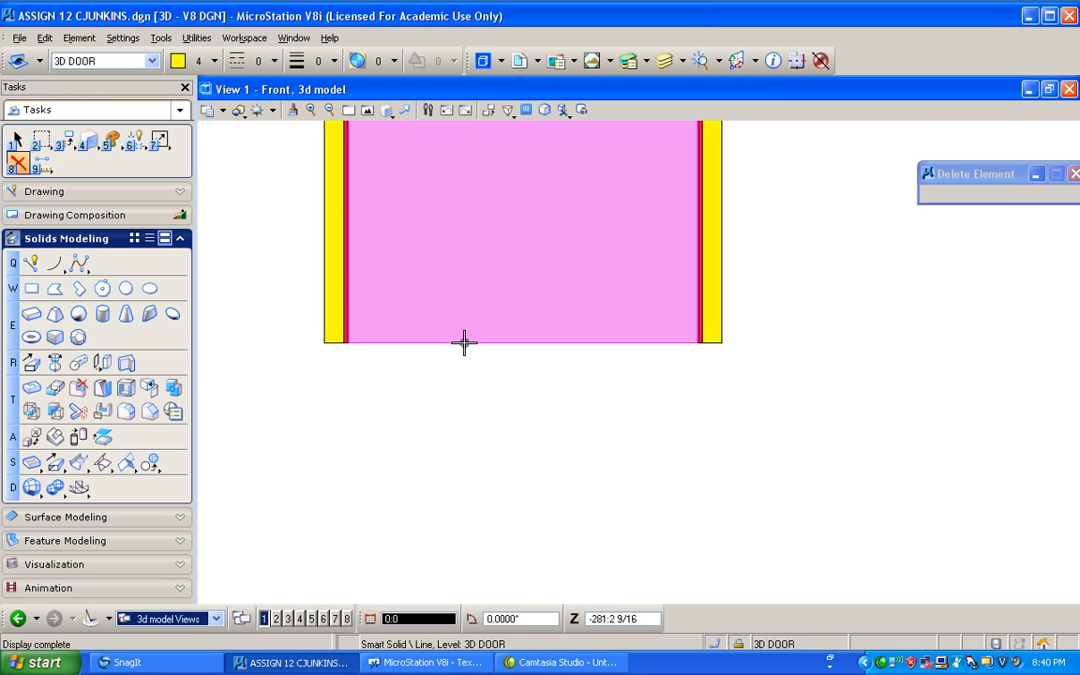
click(16, 139)
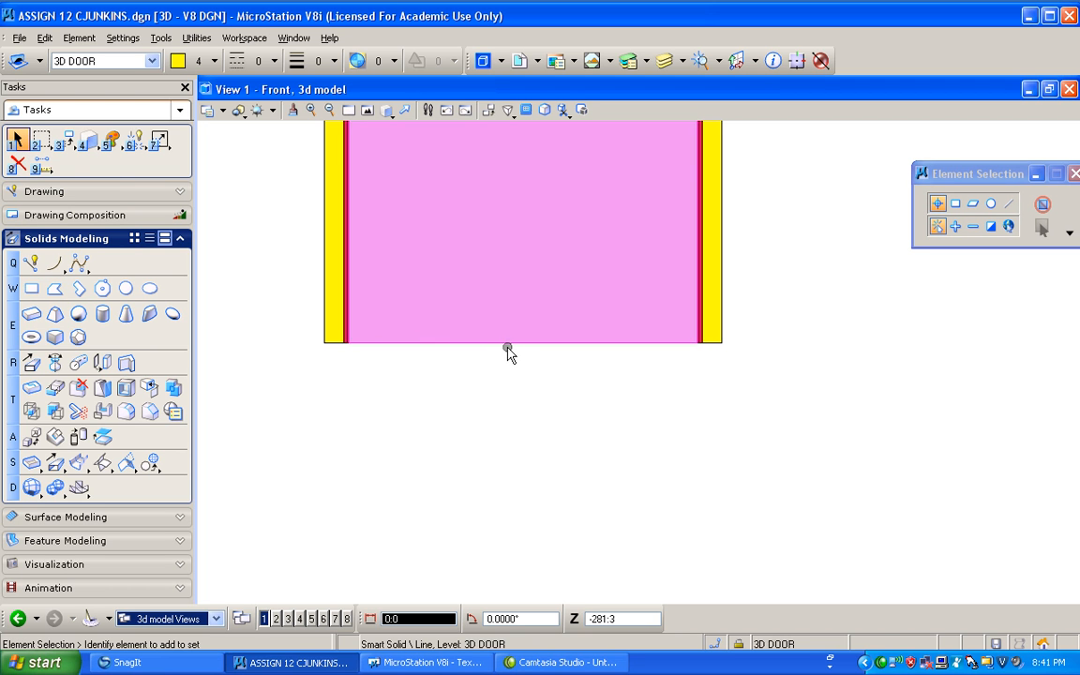
click(502, 359)
drag(348, 343, 344, 299)
key(Return)
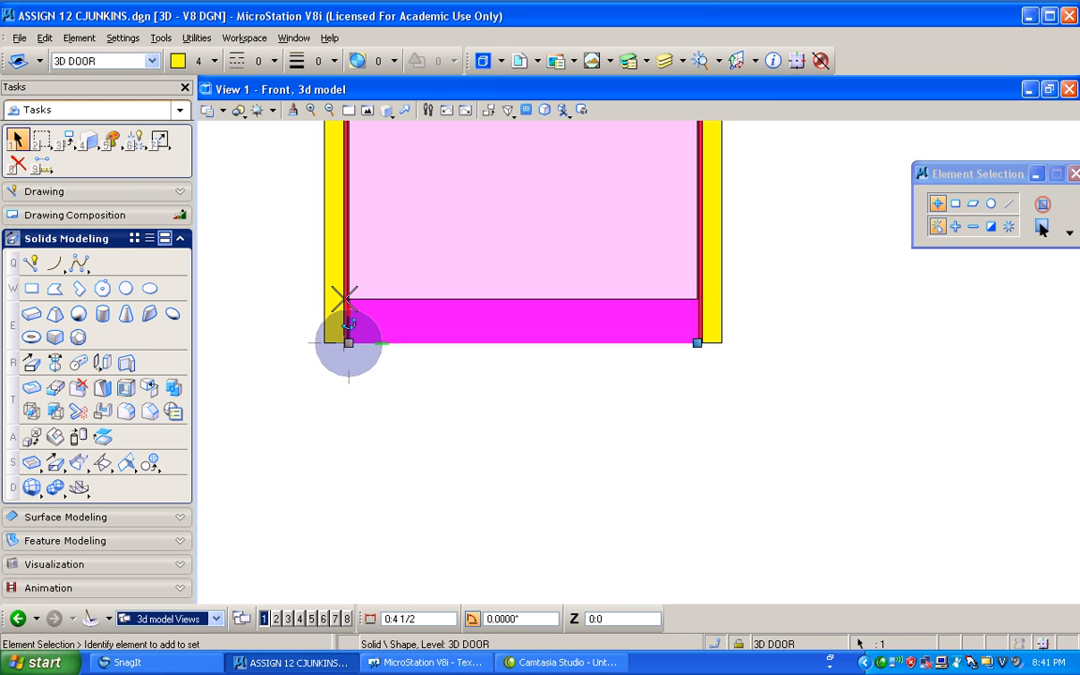
right_click(346, 302)
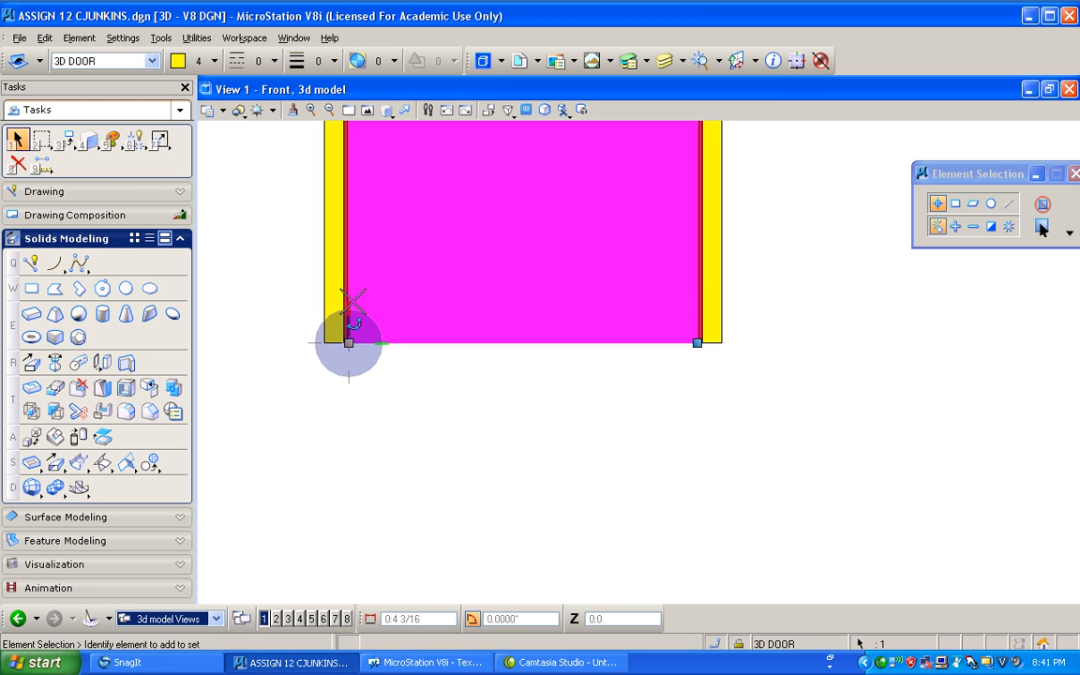
Shorten the selected door slab by raising its lower edge .5 inch straight up, and clear the selection
click(348, 343)
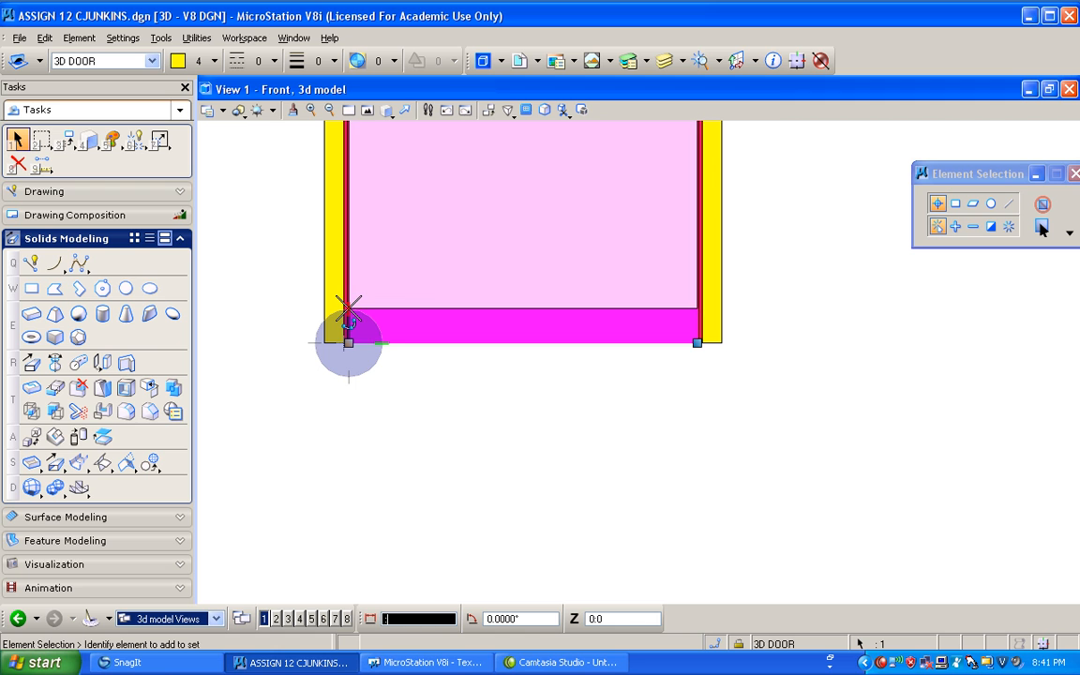
text(.5)
click(348, 308)
click(373, 437)
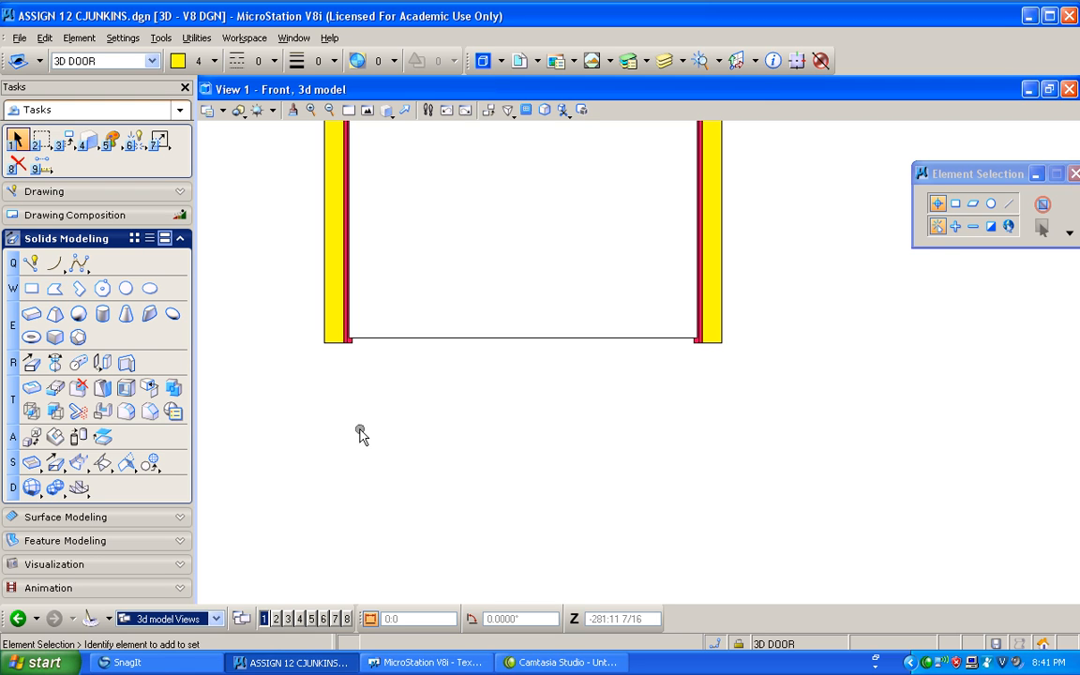
Show the door assembly in the isometric view with the Wireframe display style and get a close view of the jamb edges
scroll(381, 477, down, 2)
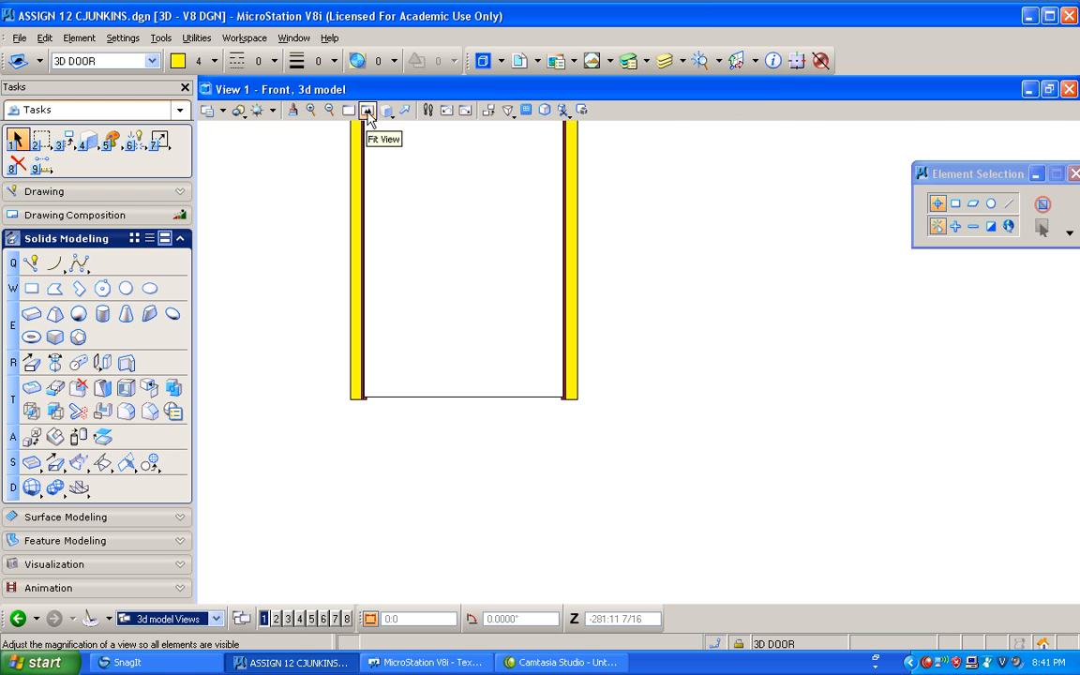
click(388, 113)
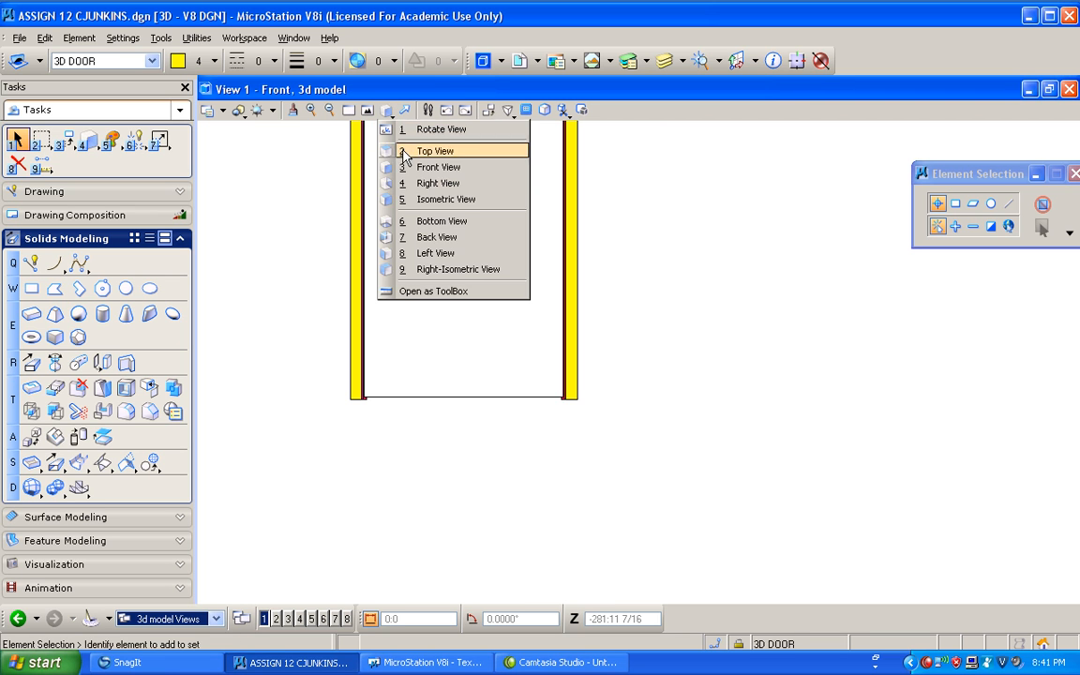
click(412, 195)
click(239, 110)
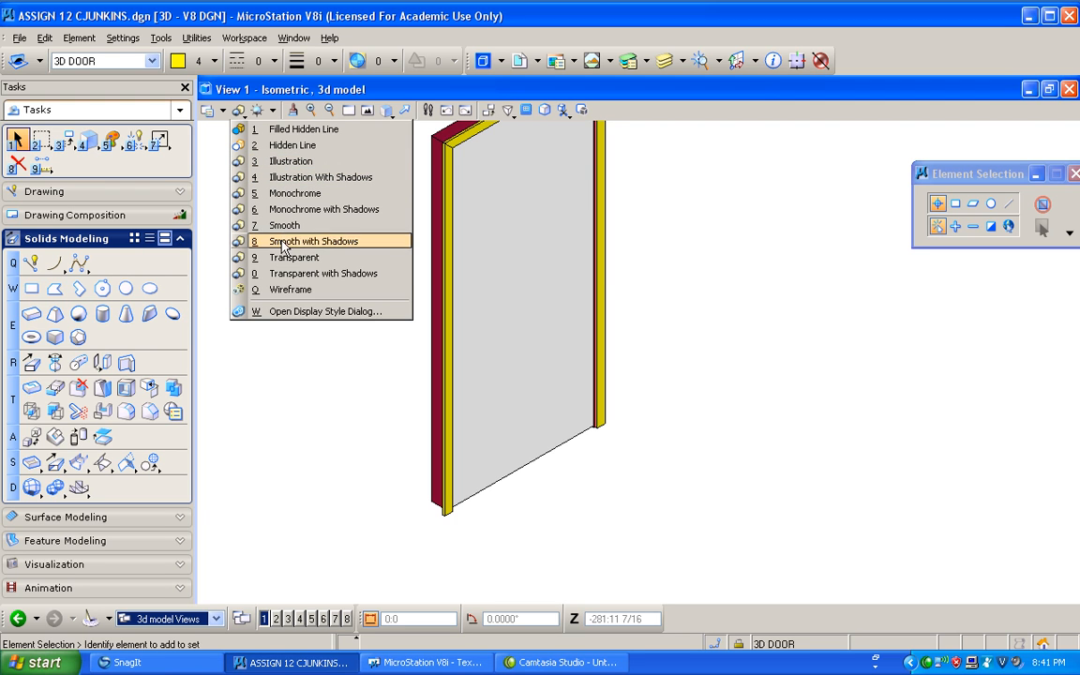
click(291, 290)
scroll(587, 238, up, 4)
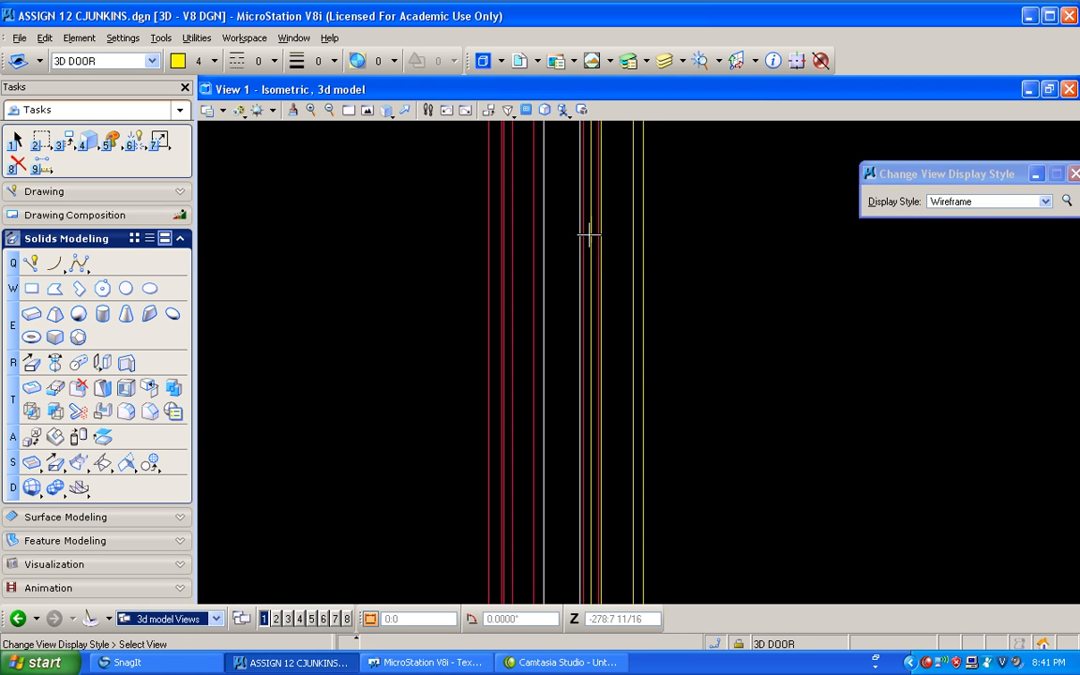
Set the active drawing color to 6 (orange) and the active line weight to 2
scroll(587, 238, up, 3)
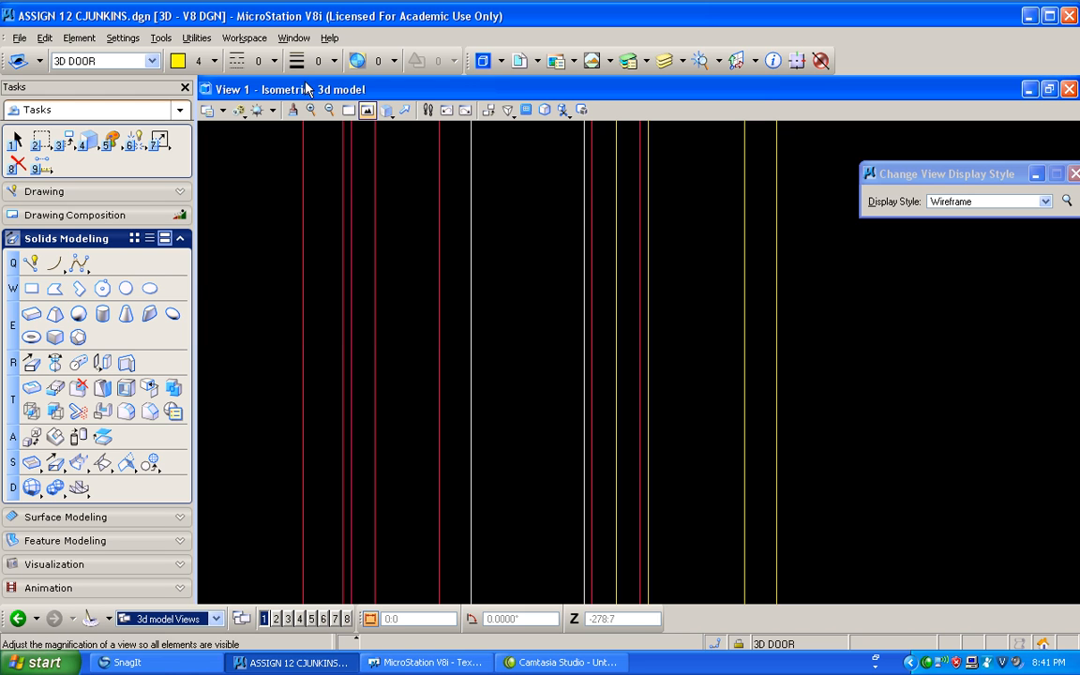
click(188, 62)
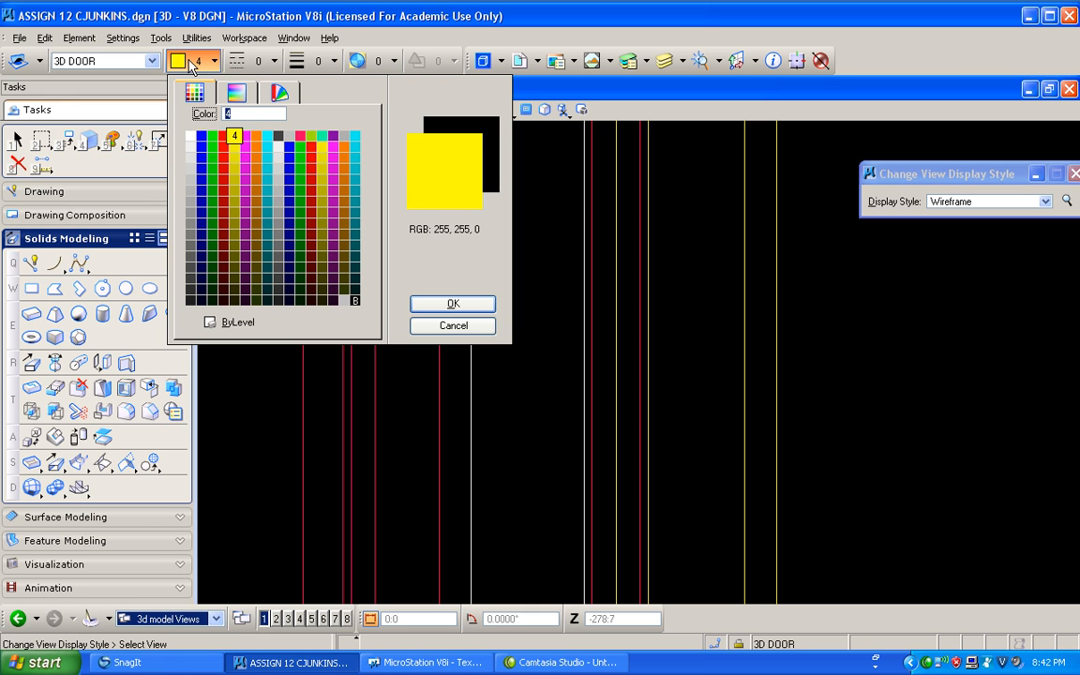
click(255, 136)
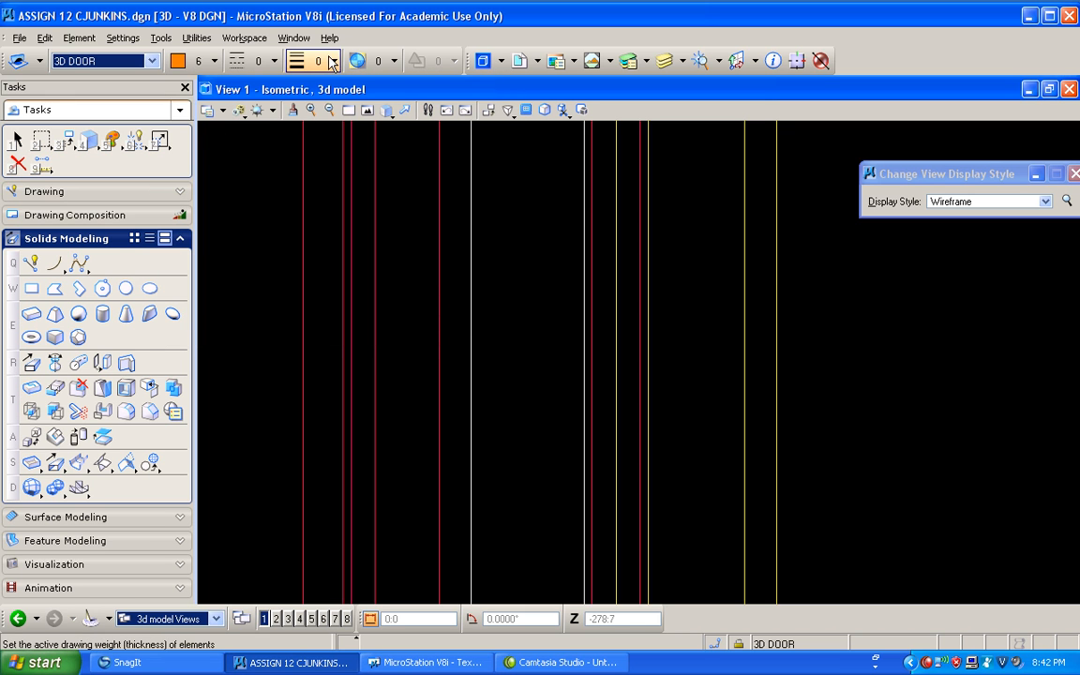
click(300, 61)
click(334, 137)
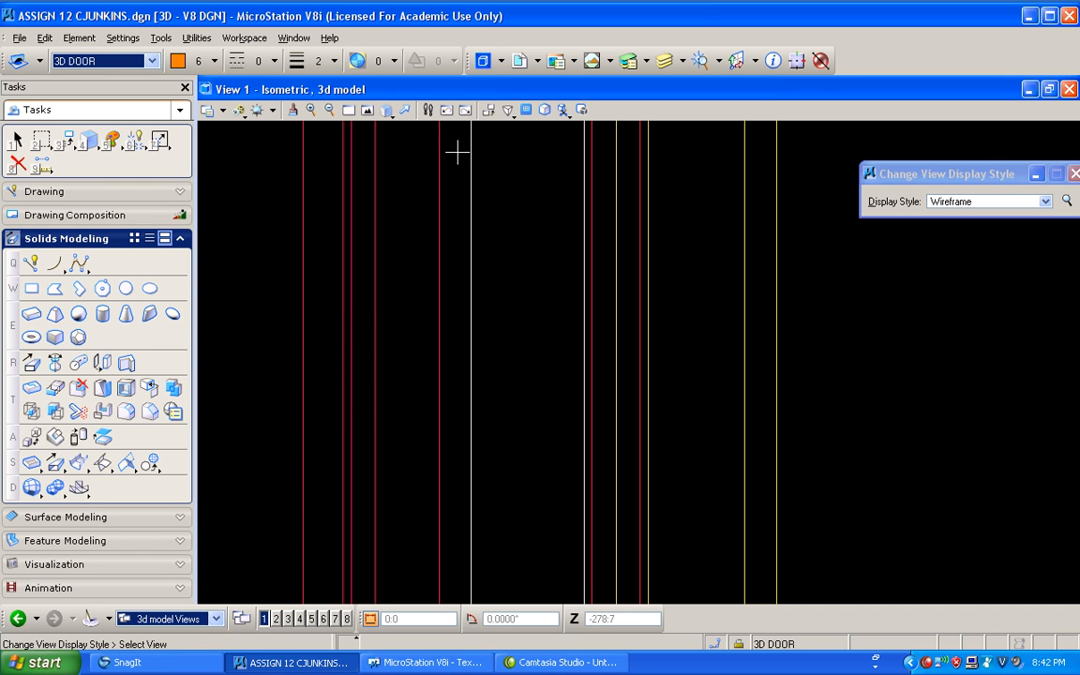
Draw an upright solid cylinder beside the trim with a 3/16 inch radius and a height of about 1 7/16 inches
click(102, 313)
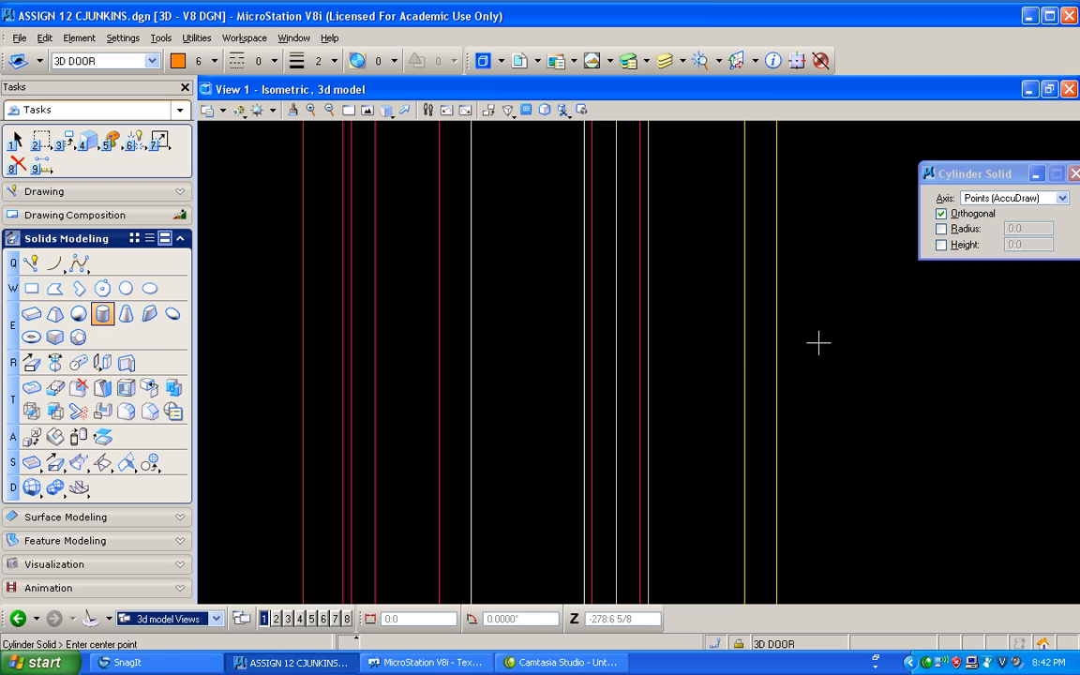
click(854, 362)
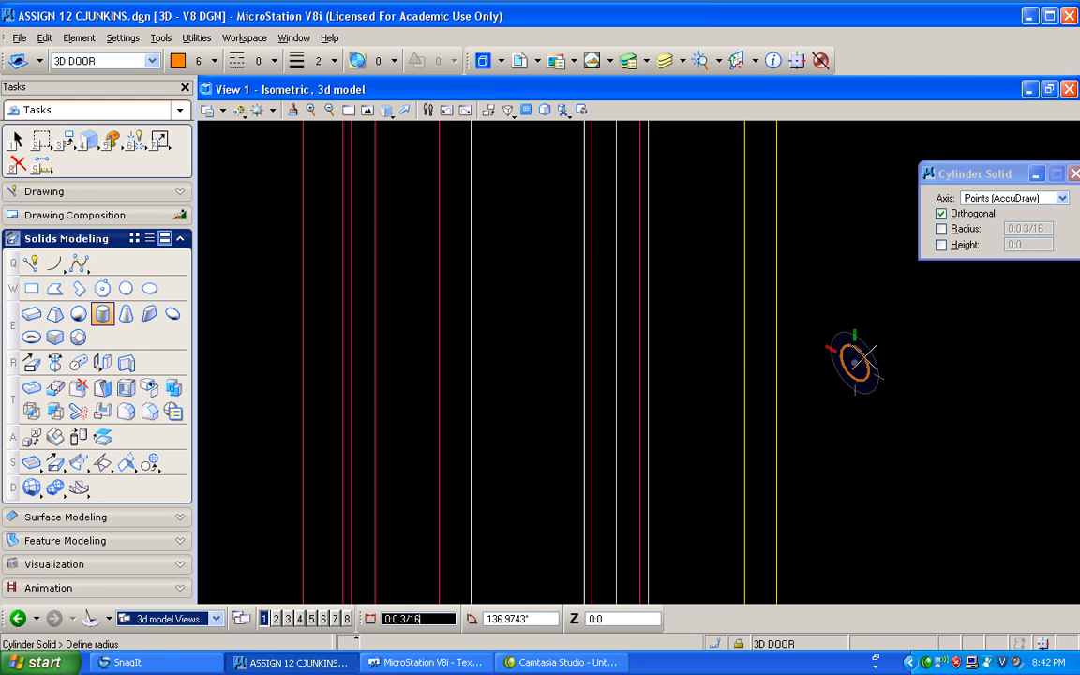
key(t)
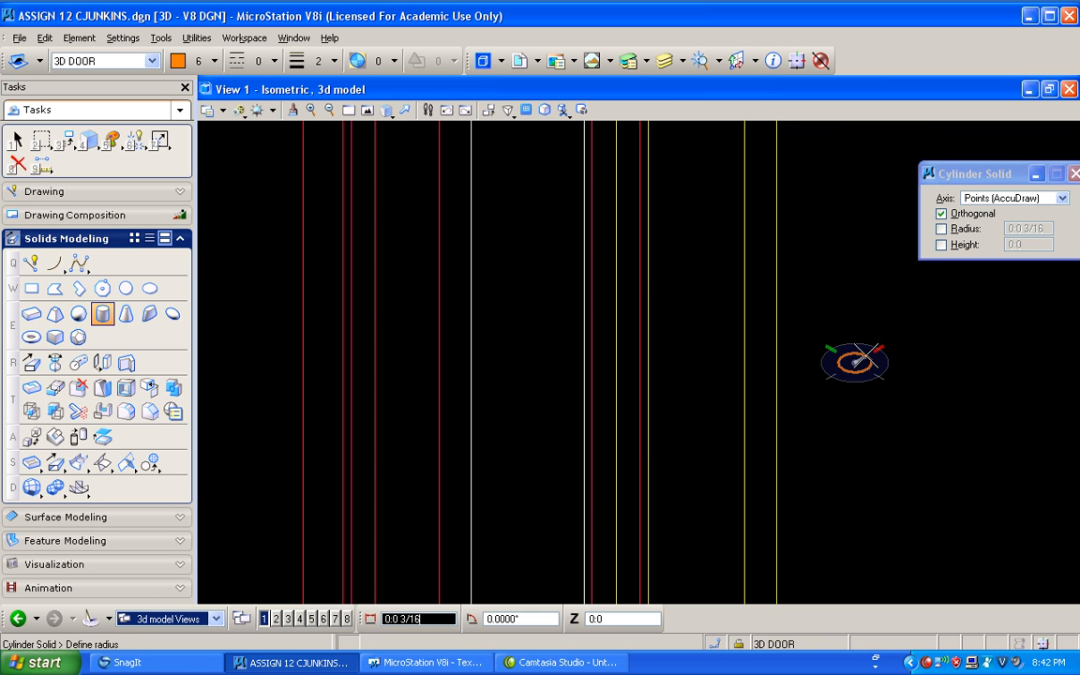
text(3/1)
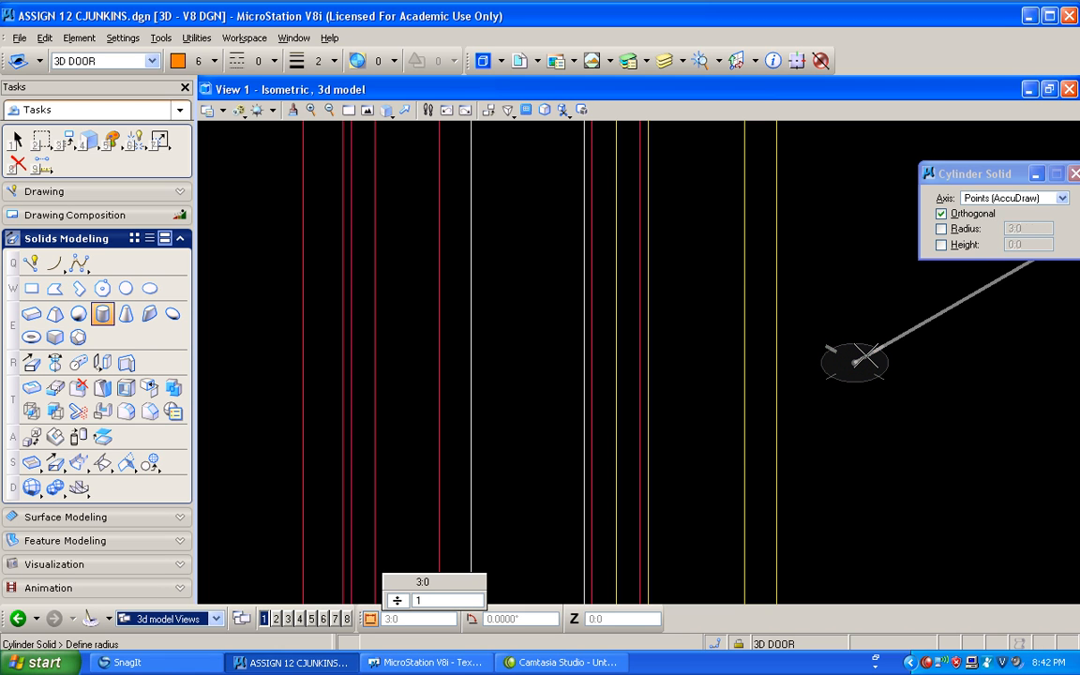
text(6)
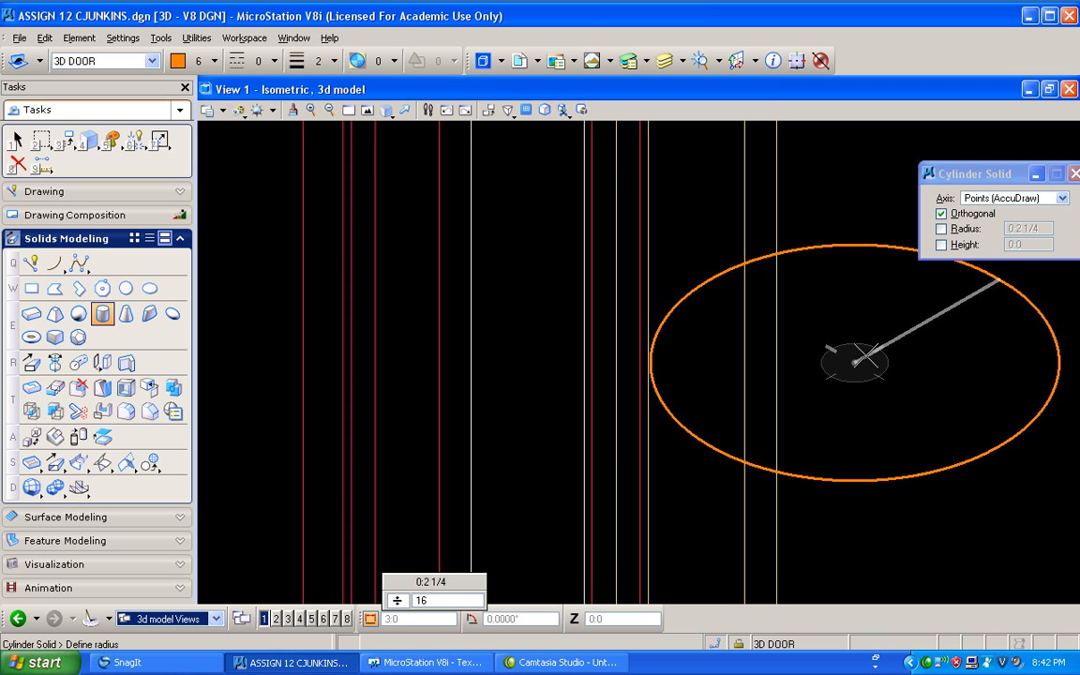
key(BackSpace)
key(BackSpace)
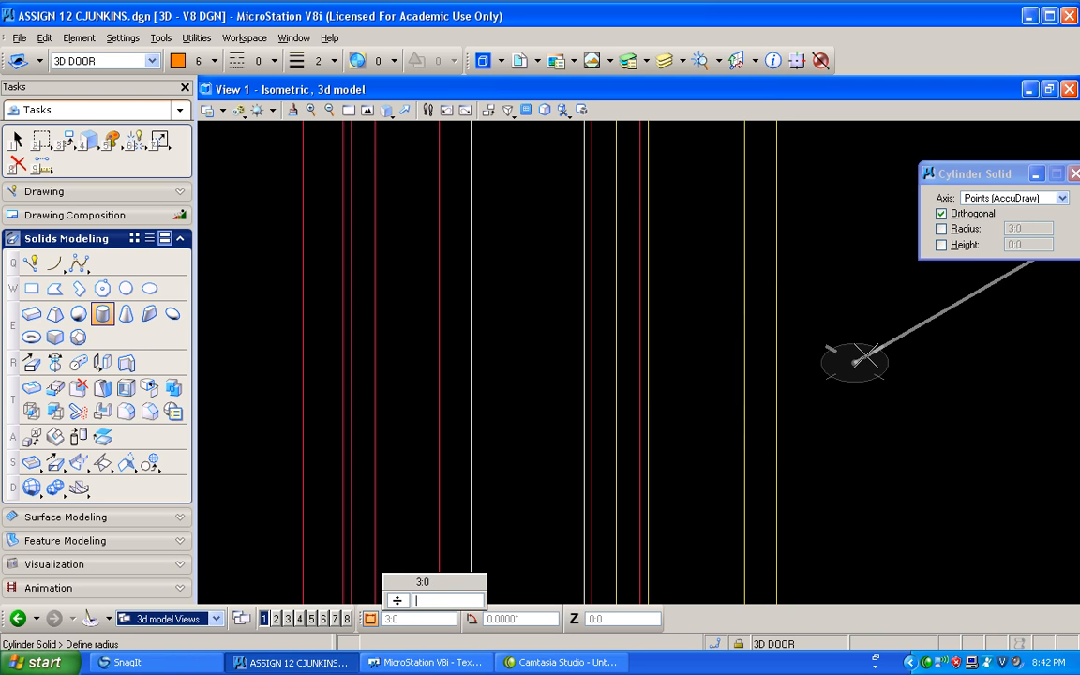
right_click(922, 417)
click(844, 364)
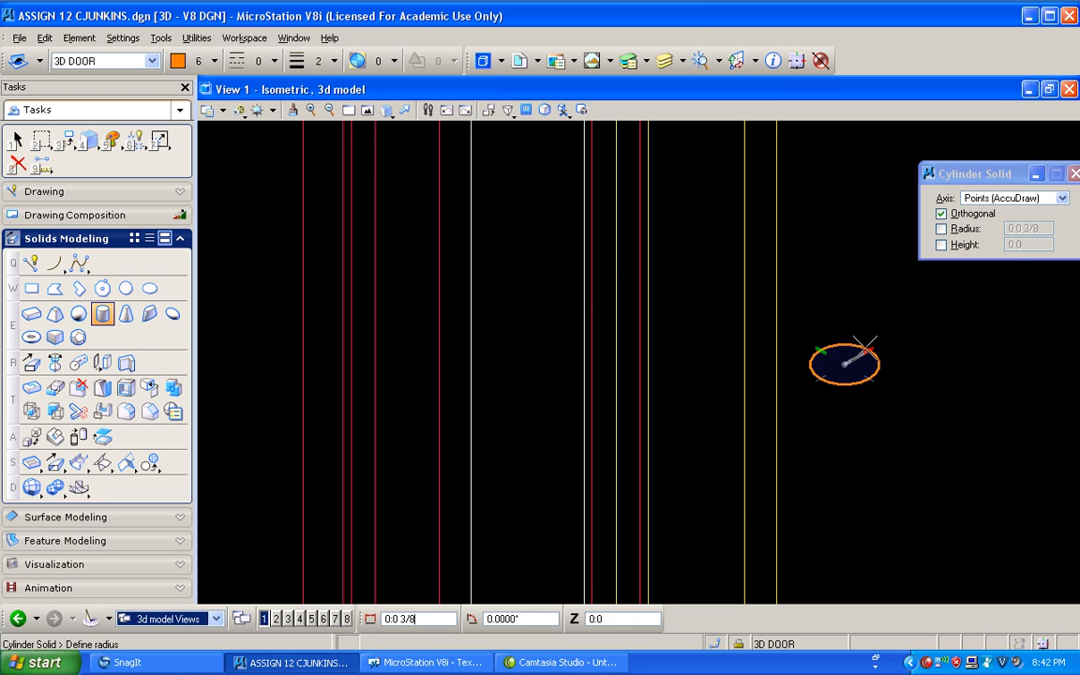
text(3/16)
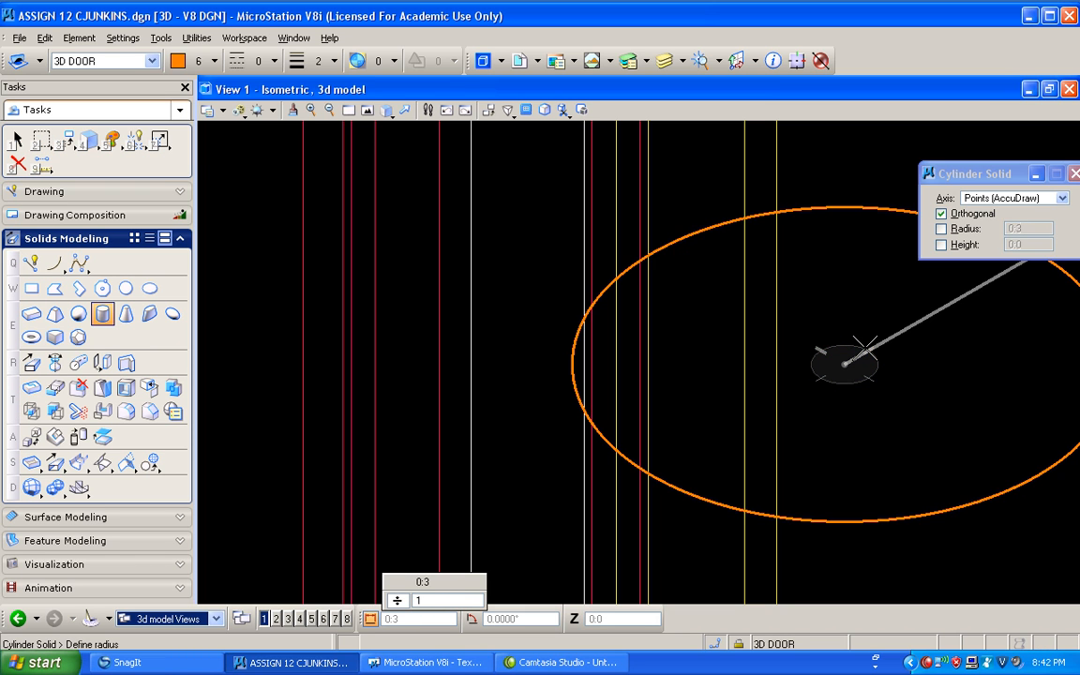
click(865, 348)
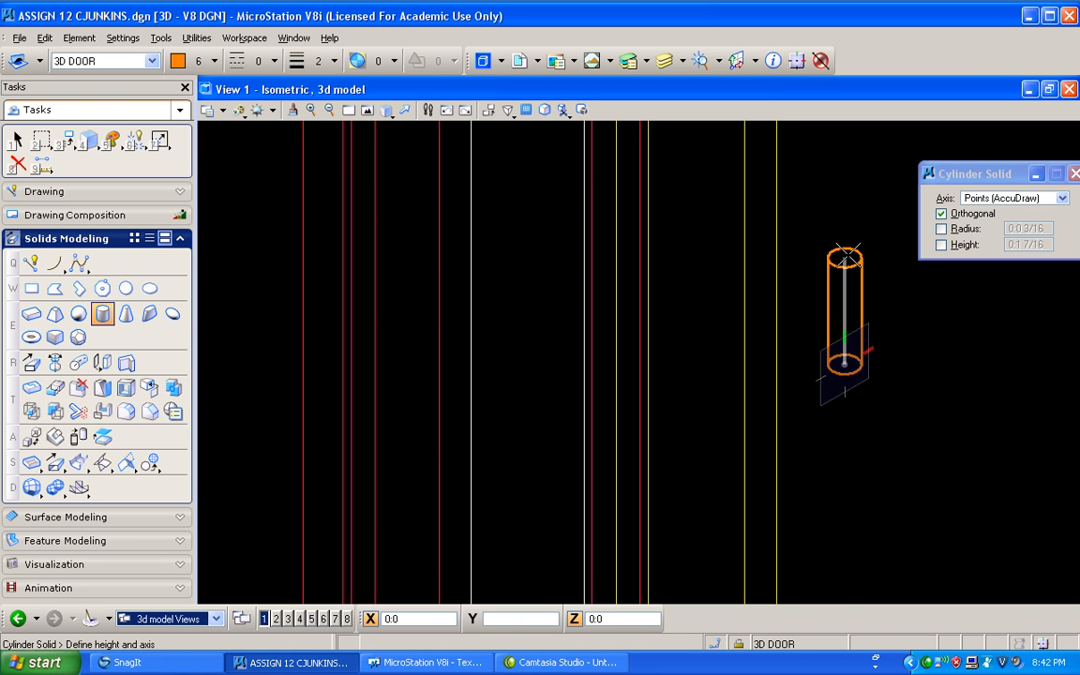
click(845, 255)
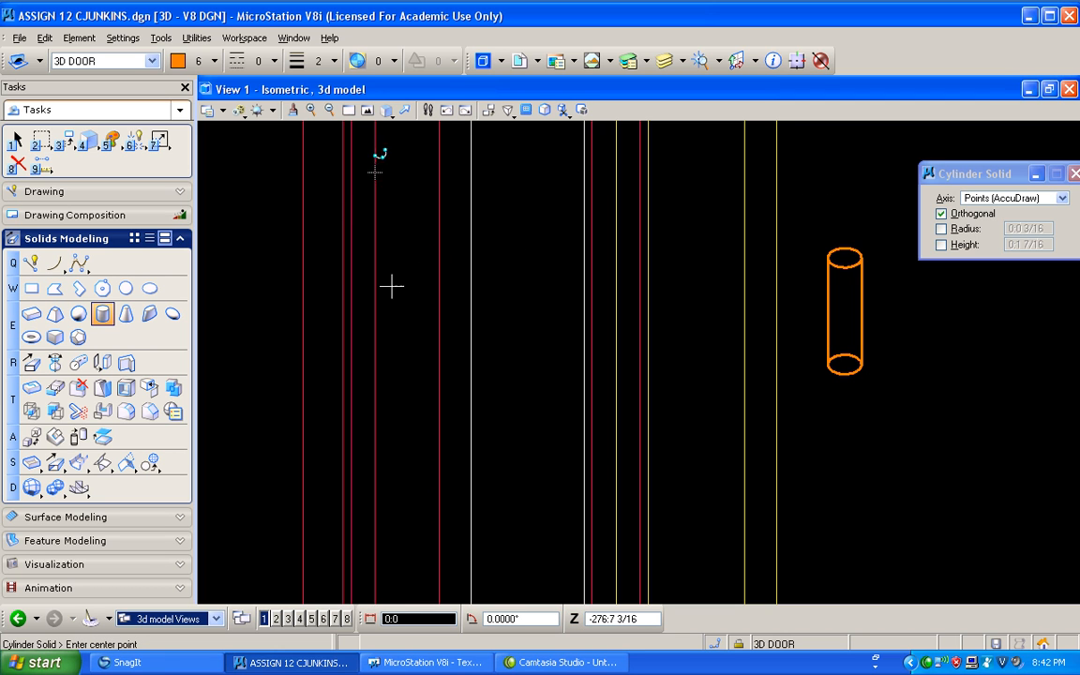
Draw a hinge leaf as a slab solid from the center of the cylinder's upper face, 2 inches long, 1/8 inch wide and 3.5 inches downward
click(33, 366)
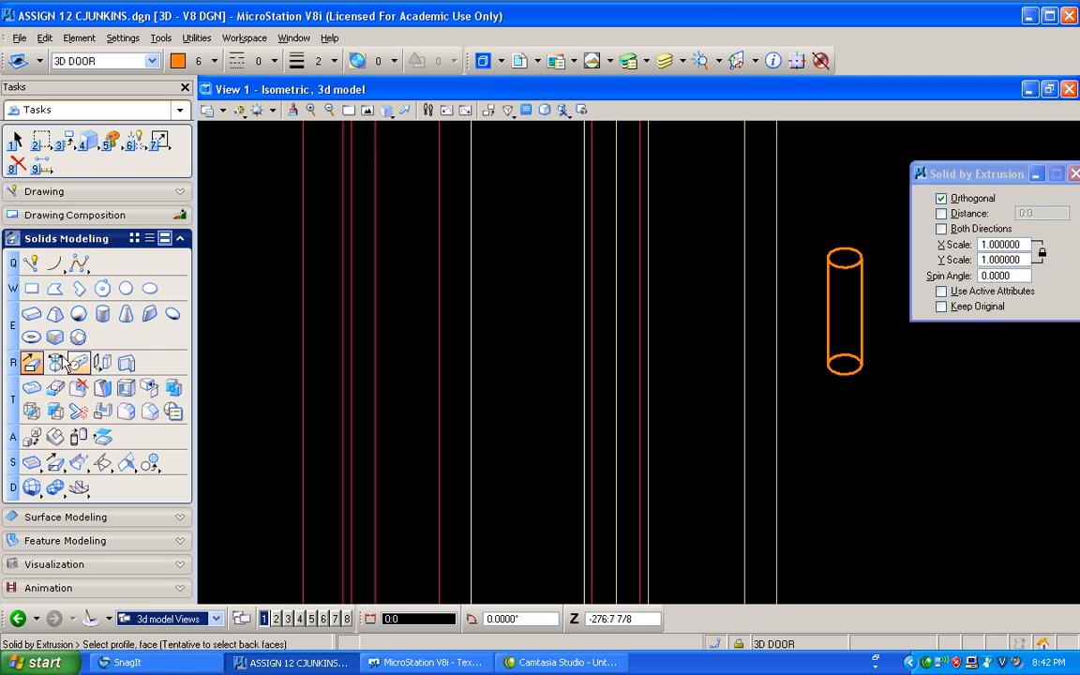
click(844, 256)
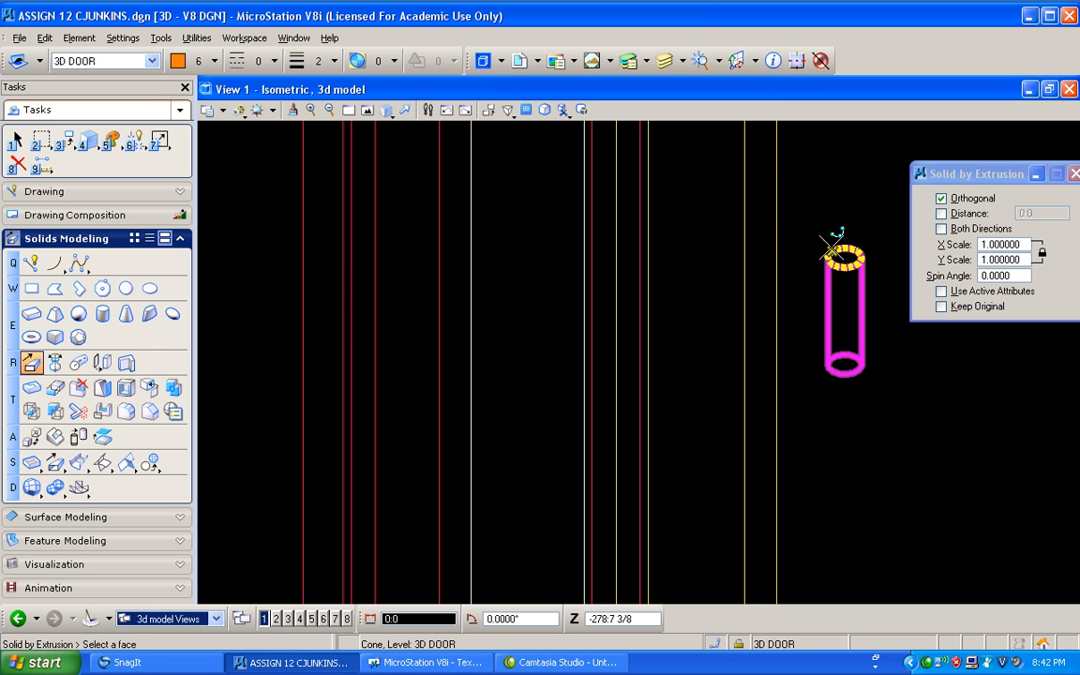
click(32, 313)
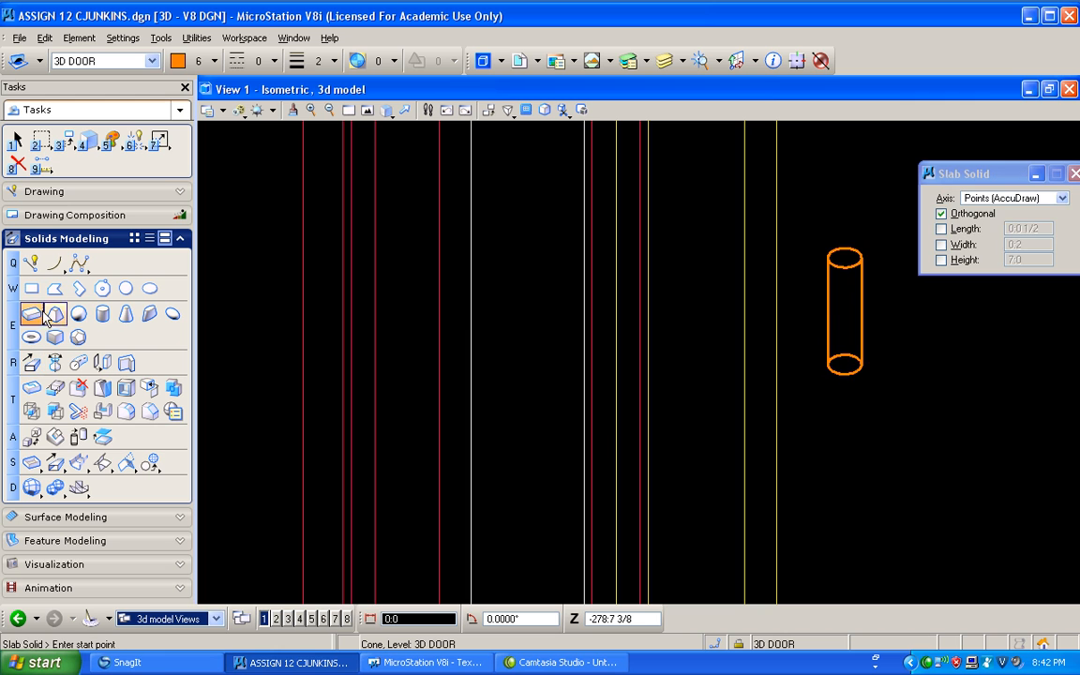
click(843, 256)
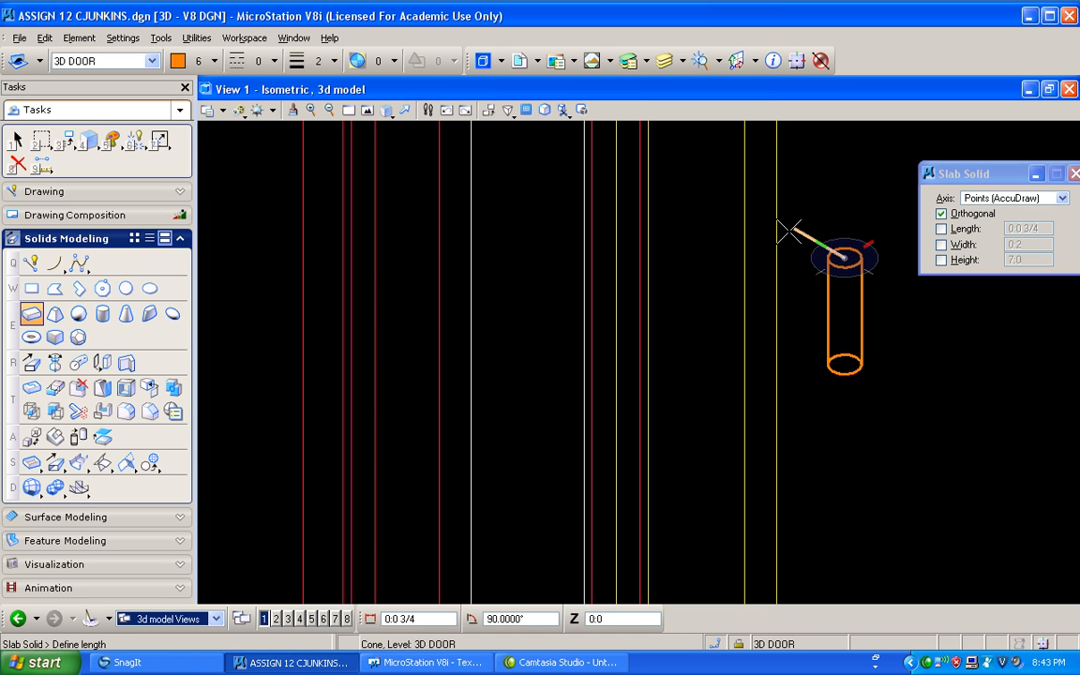
text(2)
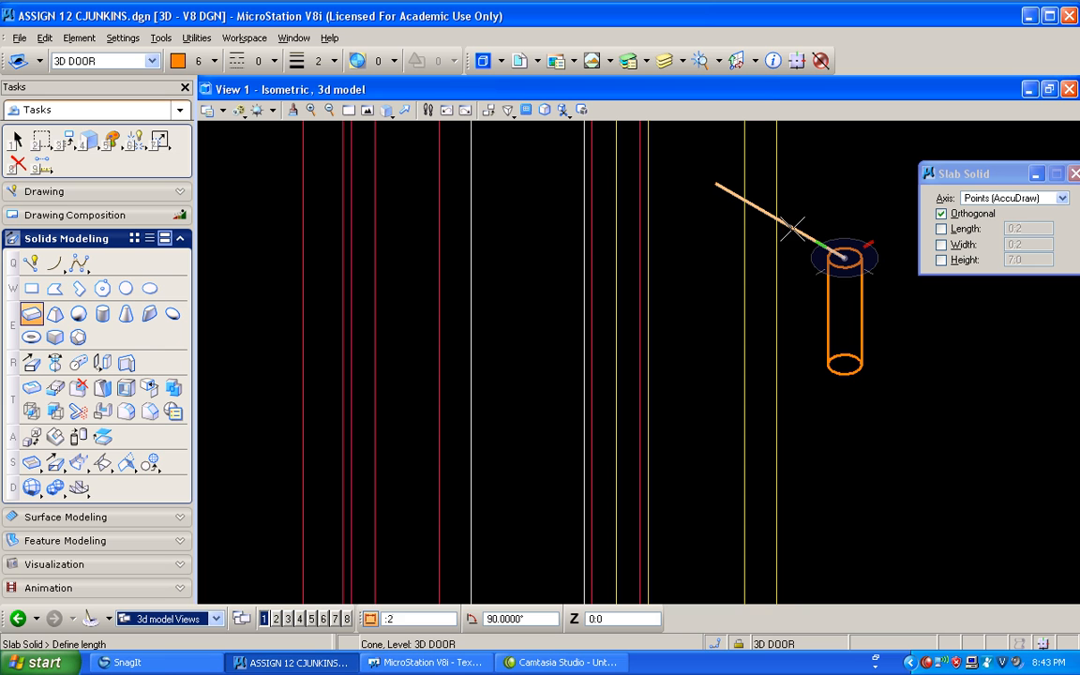
click(793, 229)
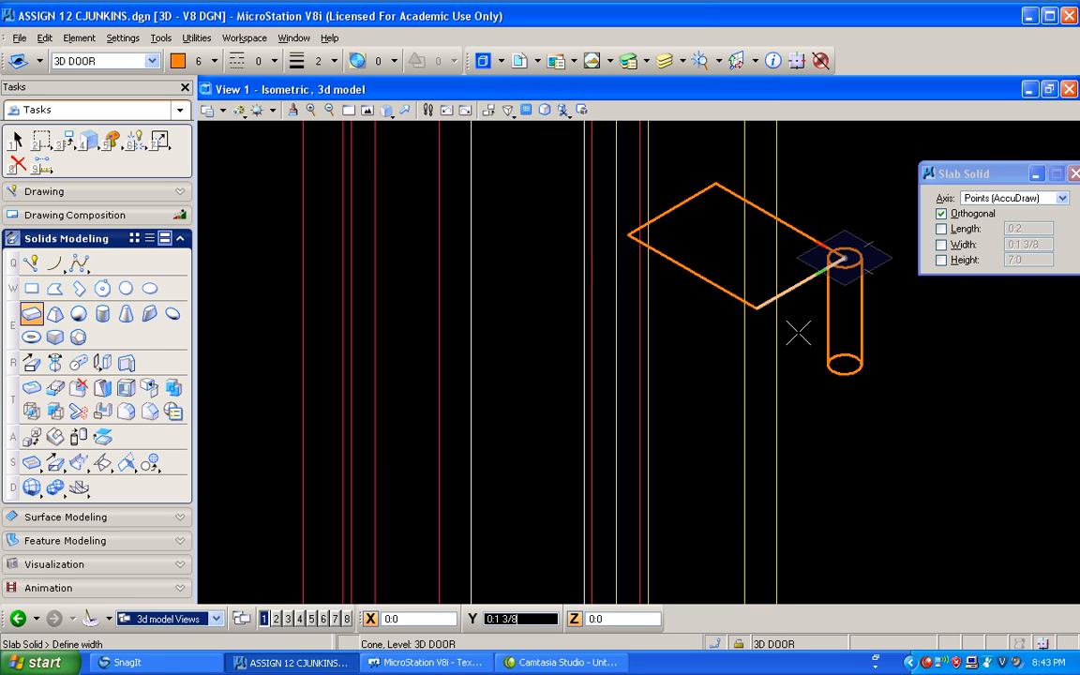
text(:0 1/8)
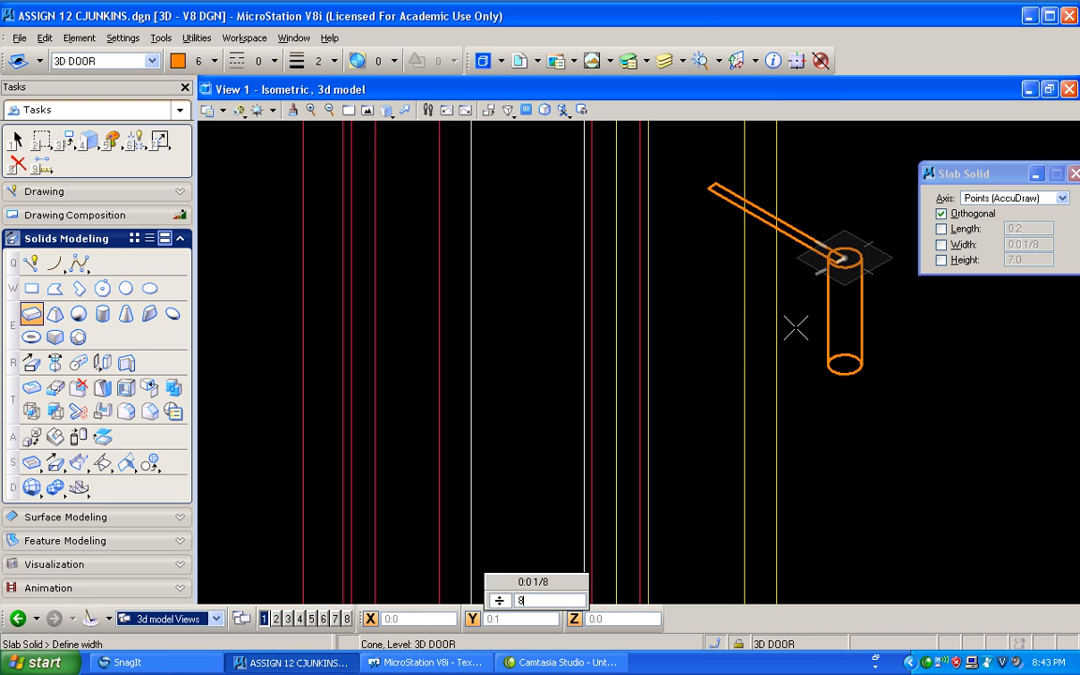
click(796, 330)
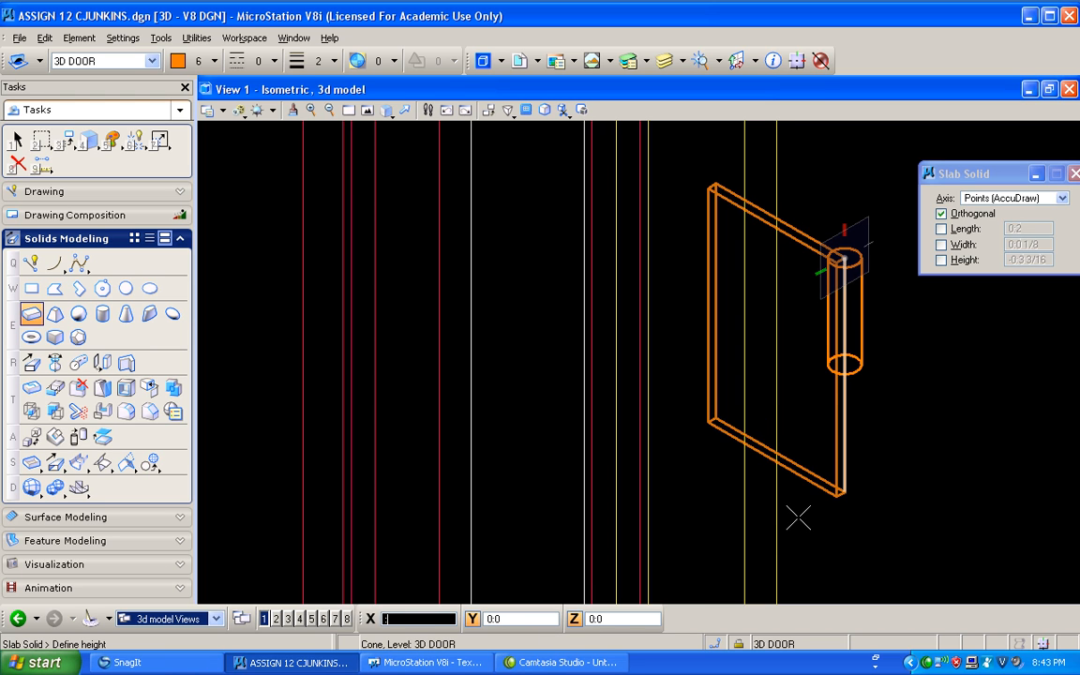
text(:3.5)
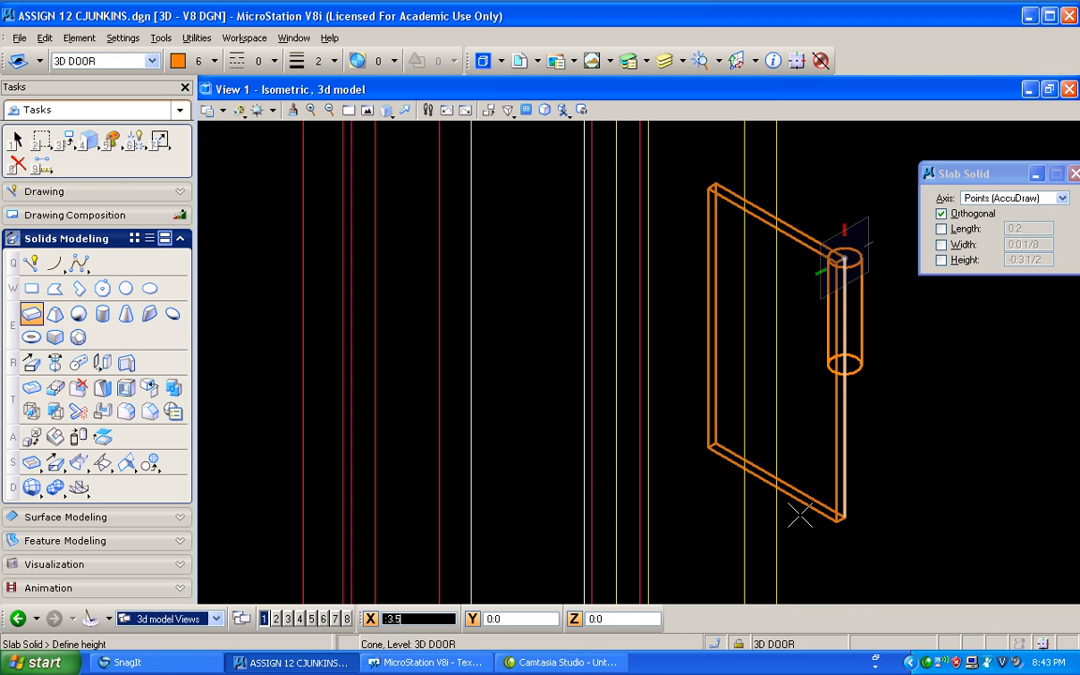
click(799, 517)
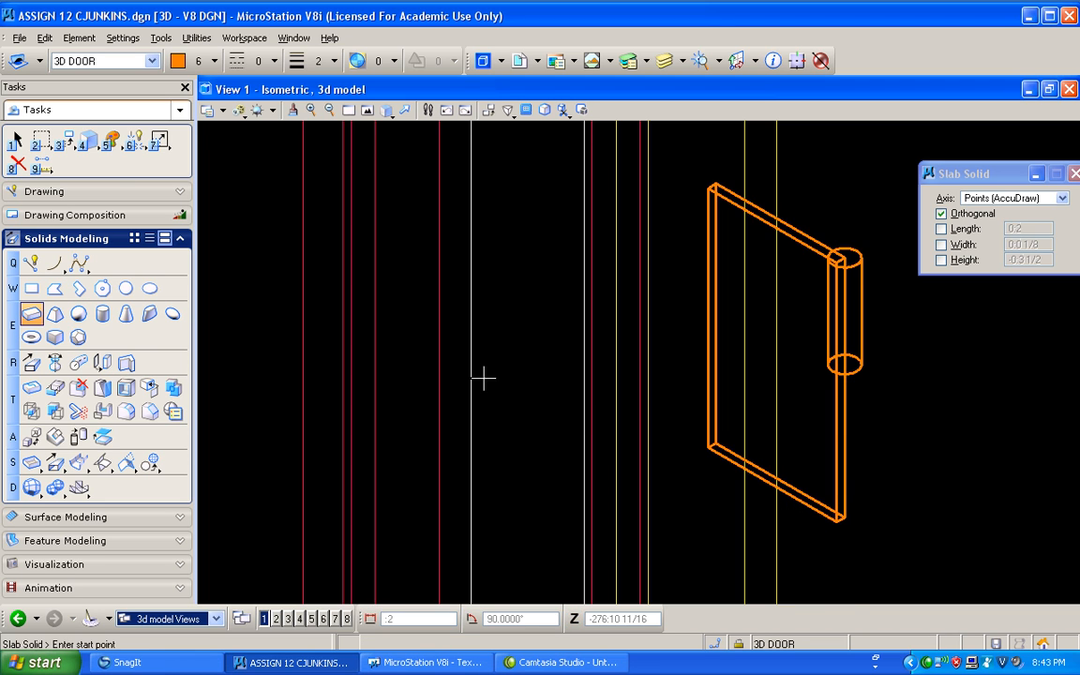
Stretch the cylinder's lower end down to the level of the hinge leaf's lower edge, and clear the selection
click(16, 139)
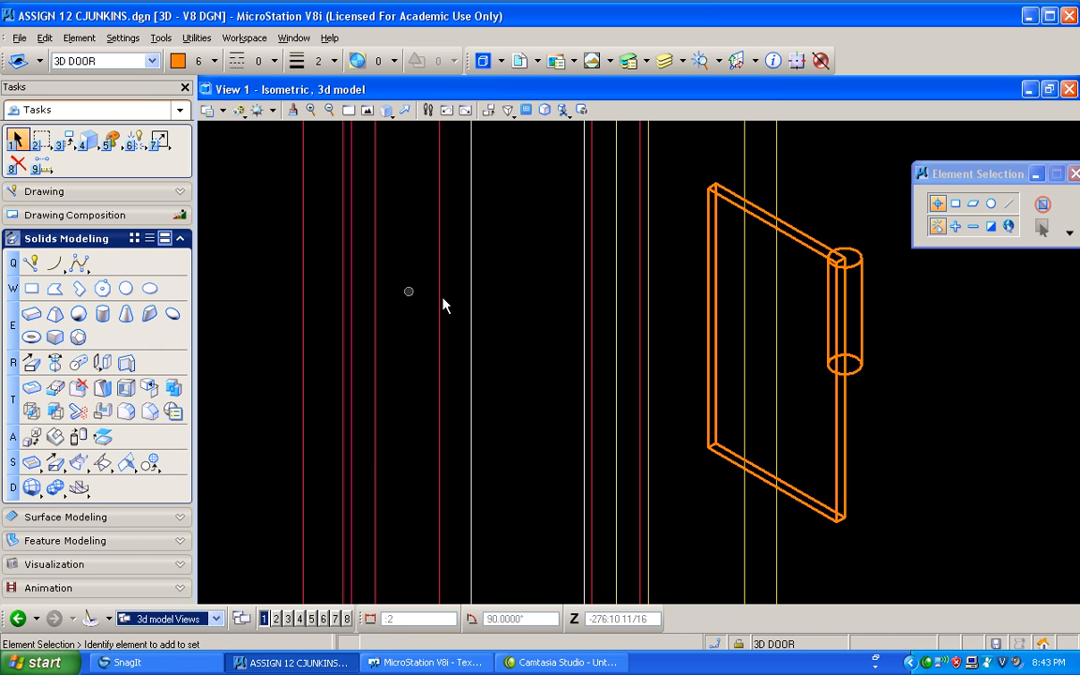
click(857, 371)
click(844, 368)
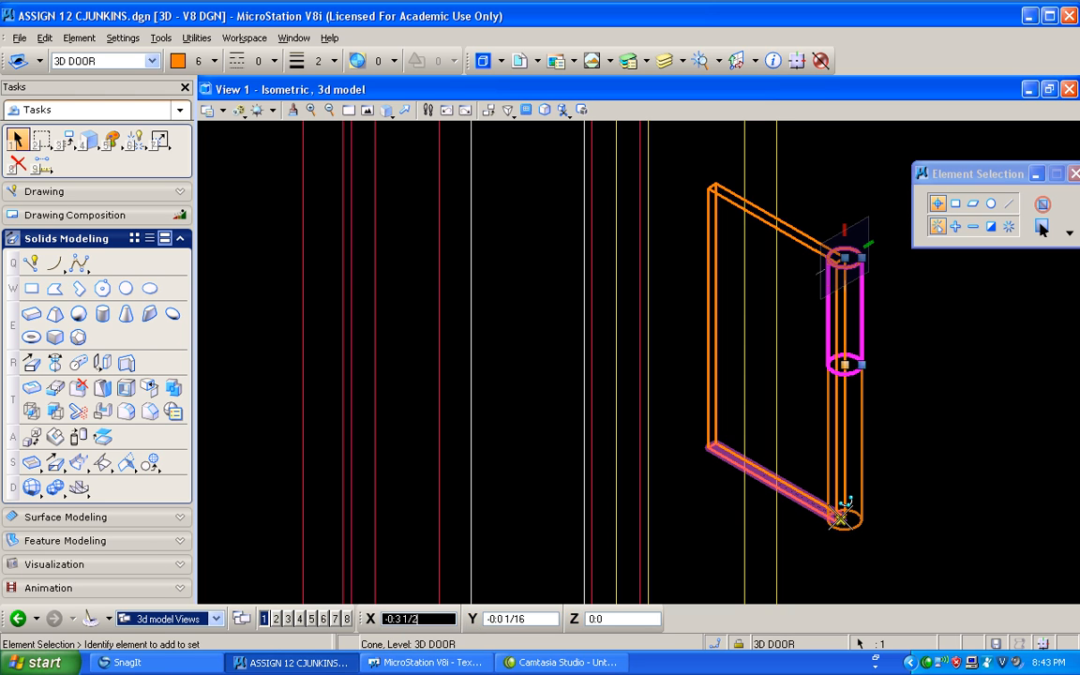
click(840, 520)
click(928, 451)
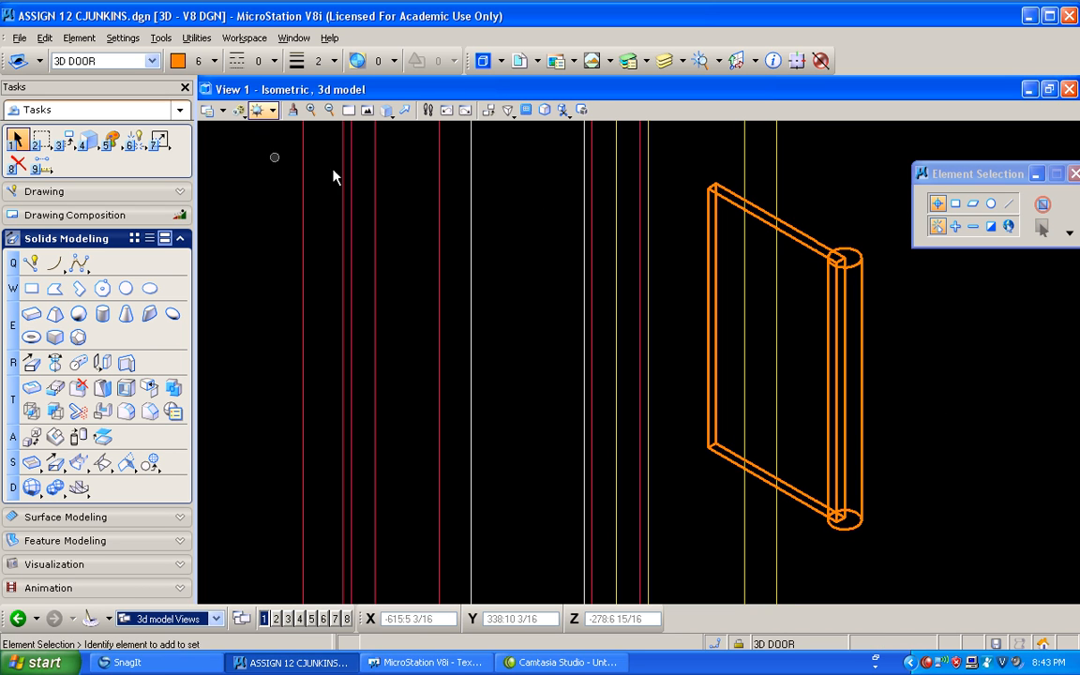
Copy the hinge leaf once by its own 1/8 inch thickness so the two leaves lie side by side at the cylinder's center
scroll(844, 205, up, 2)
scroll(867, 214, up, 2)
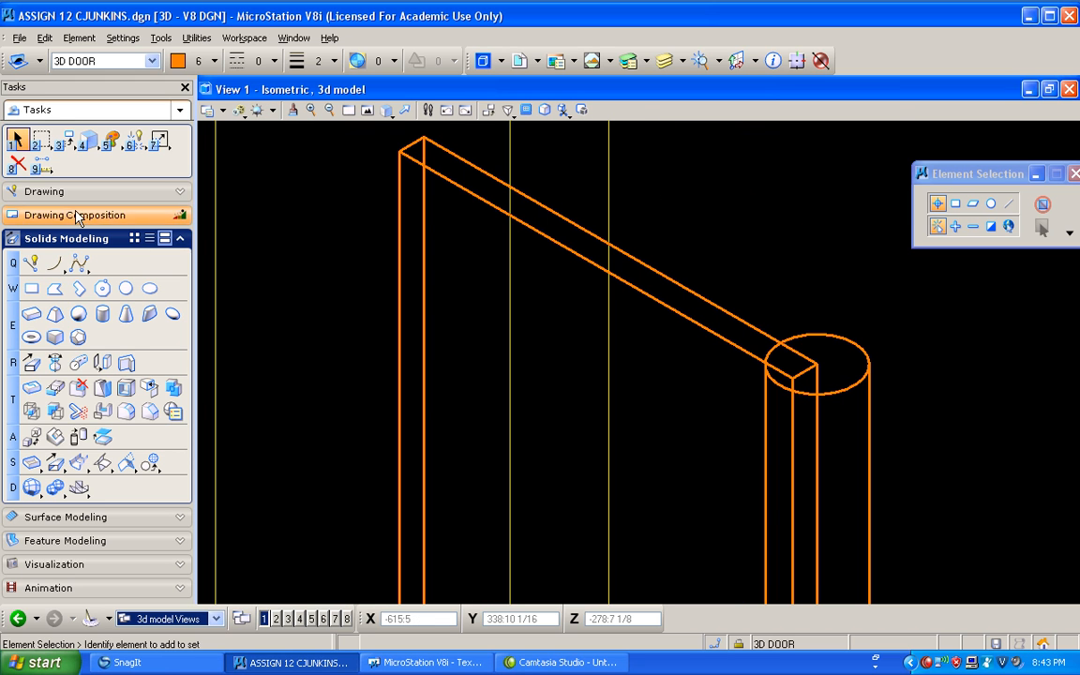
click(61, 150)
click(114, 150)
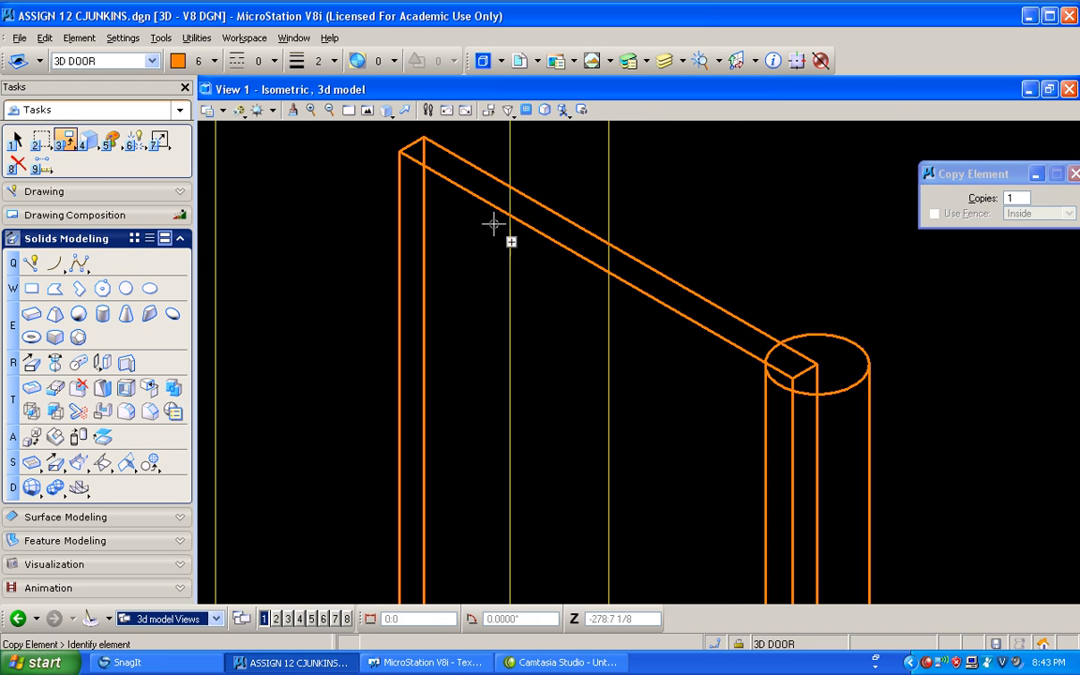
click(795, 371)
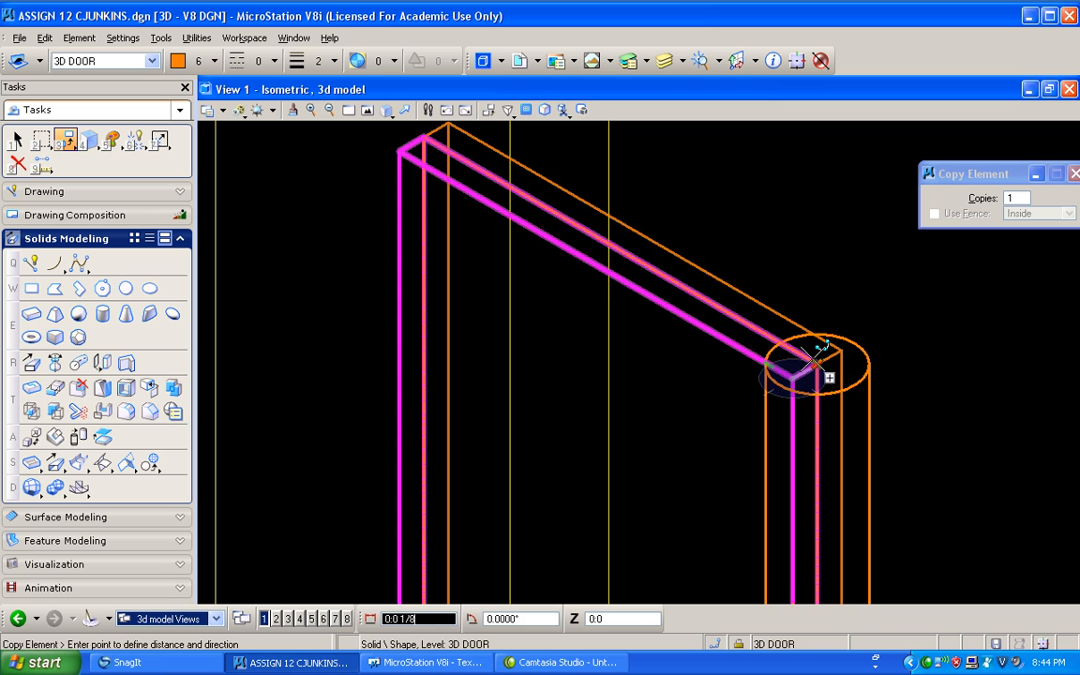
right_click(829, 358)
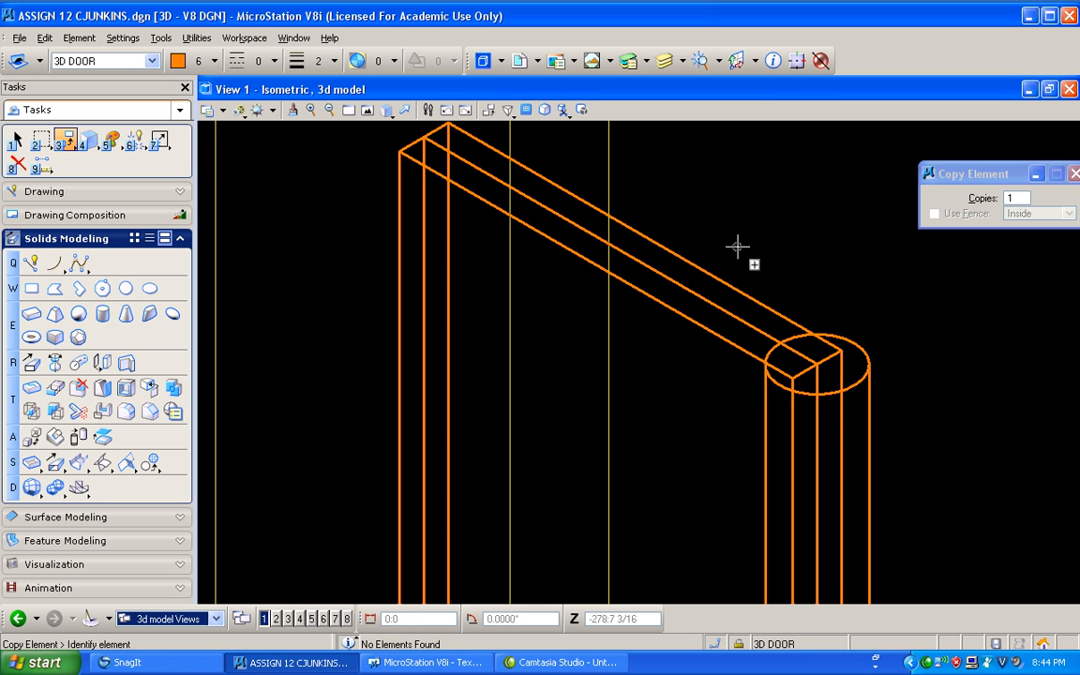
In the top view, narrow the left hinge leaf from its inner side to leave a small gap between the leaves, and deselect it
click(347, 109)
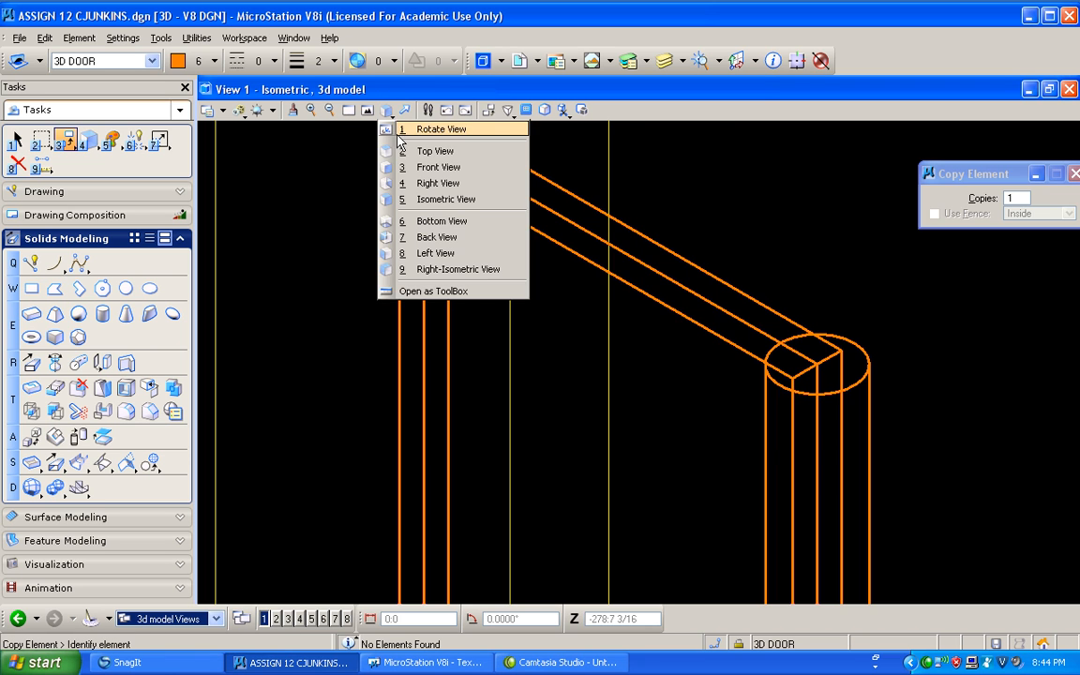
click(413, 150)
scroll(468, 233, down, 5)
scroll(470, 325, up, 5)
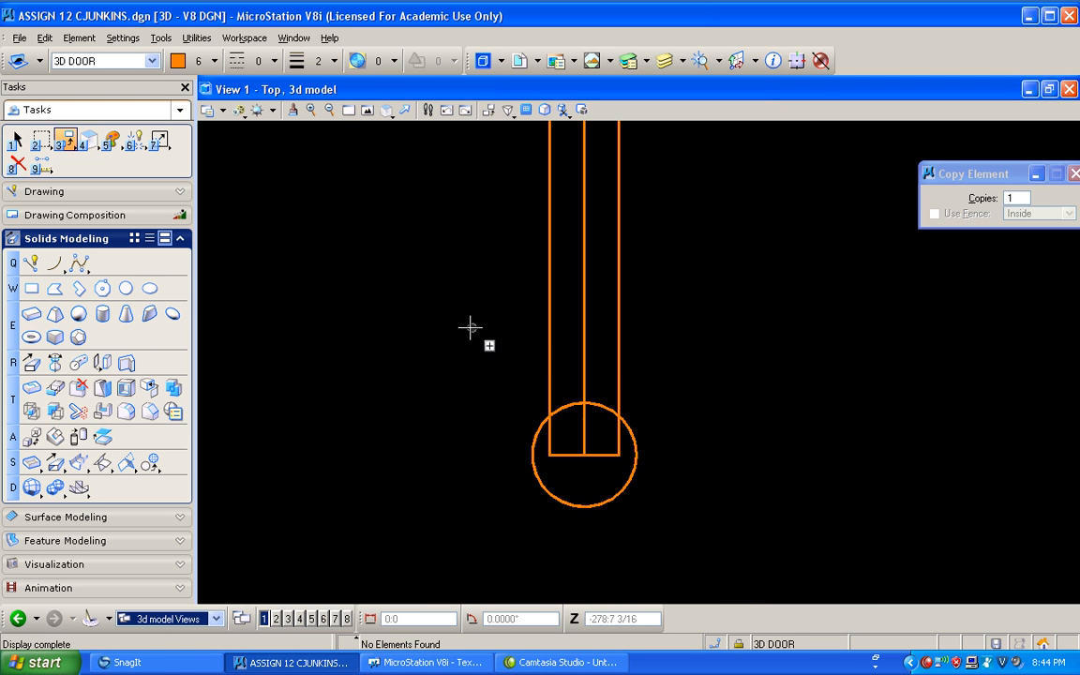
scroll(603, 369, down, 3)
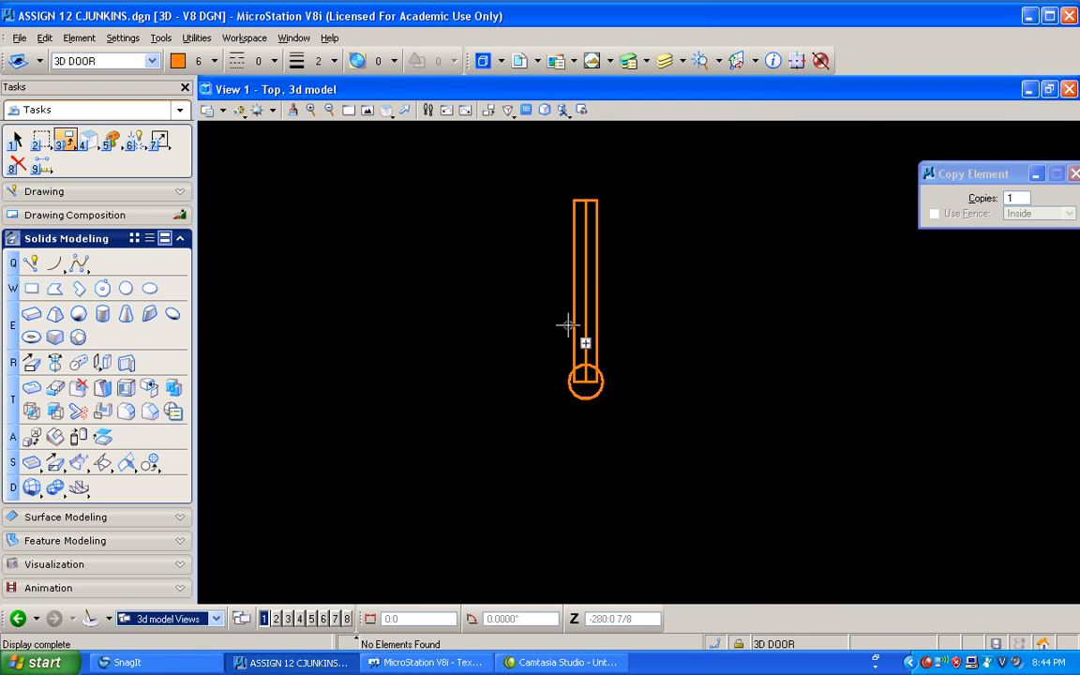
scroll(576, 225, up, 2)
click(16, 139)
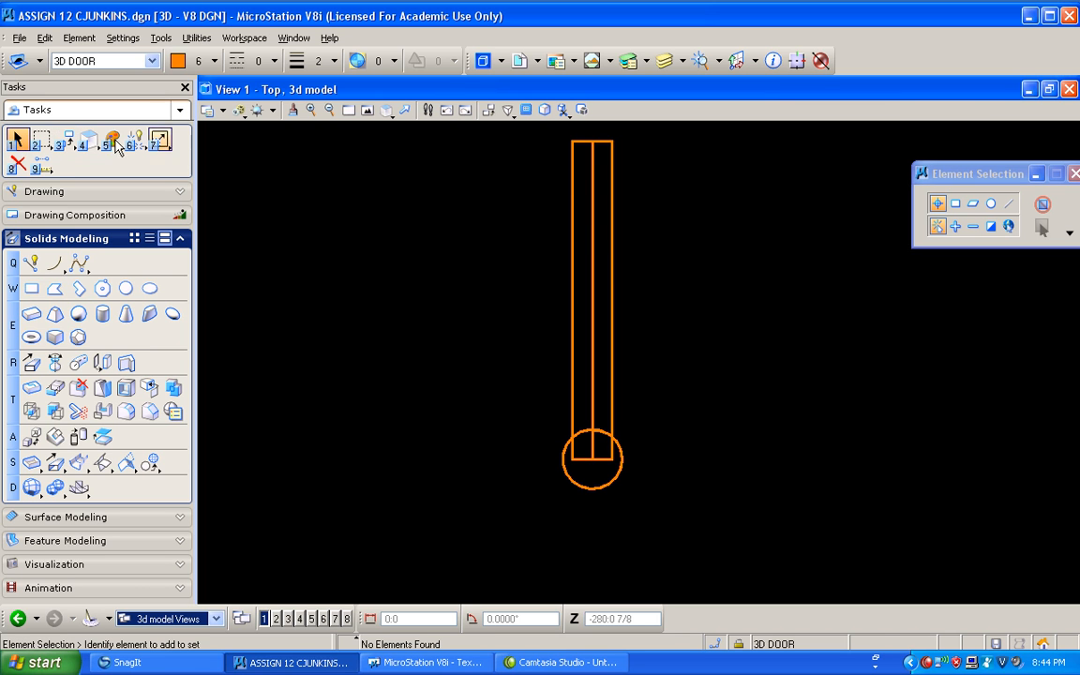
click(586, 143)
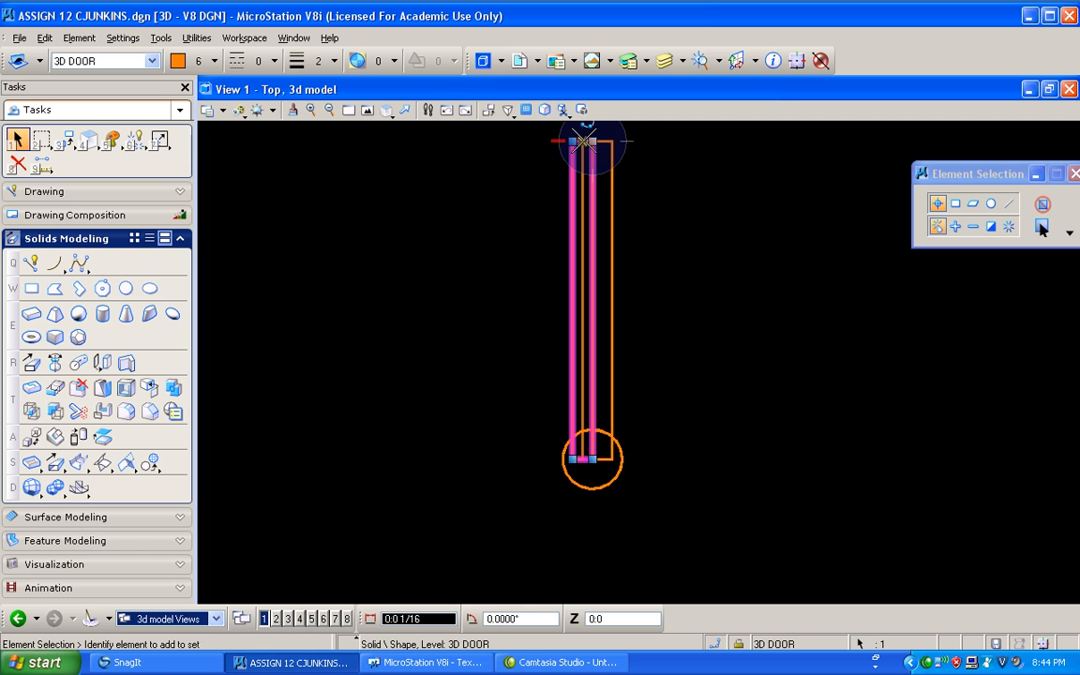
scroll(583, 141, up, 4)
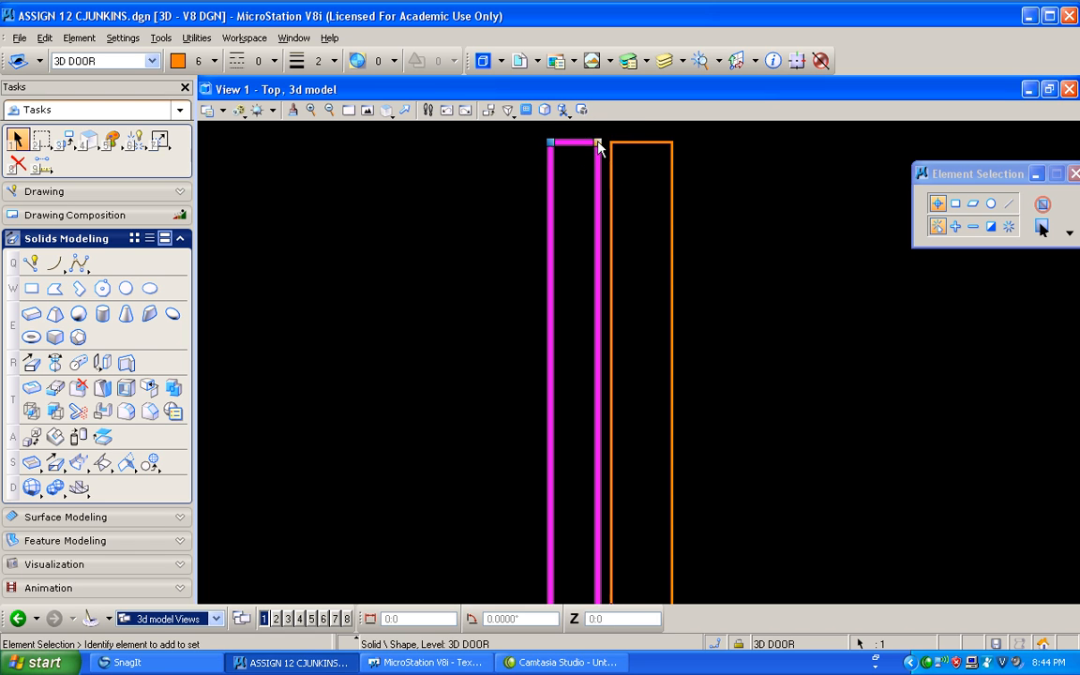
click(1041, 226)
scroll(629, 178, down, 3)
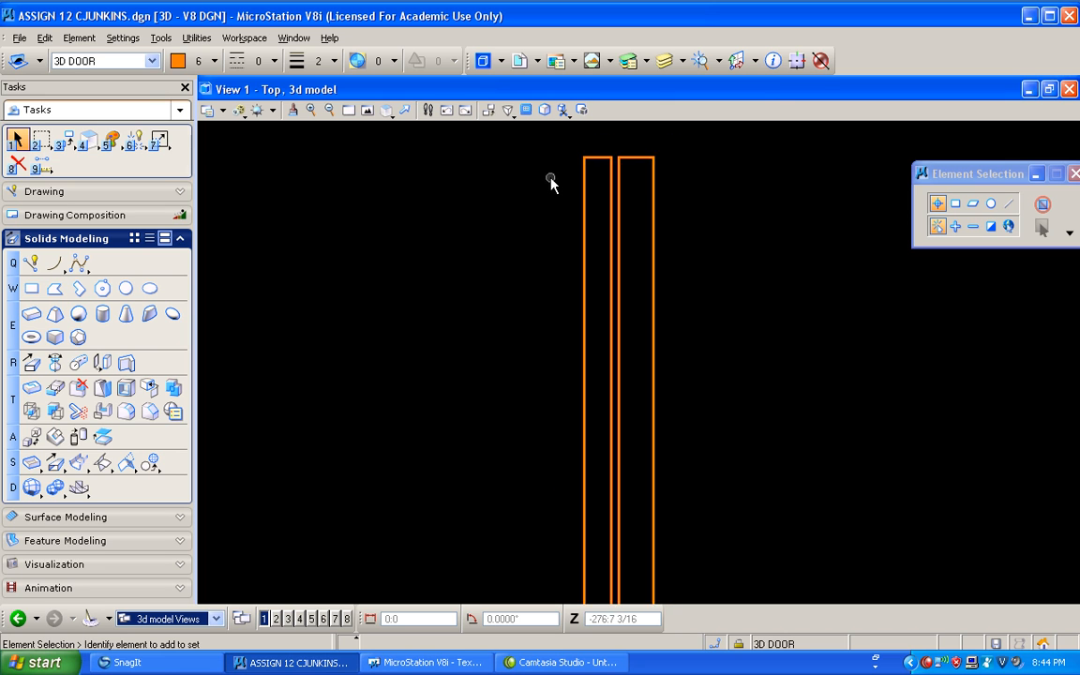
Delete the right hinge leaf and replace it with a vertically mirrored copy of the narrowed leaf about the cylinder's center
click(17, 165)
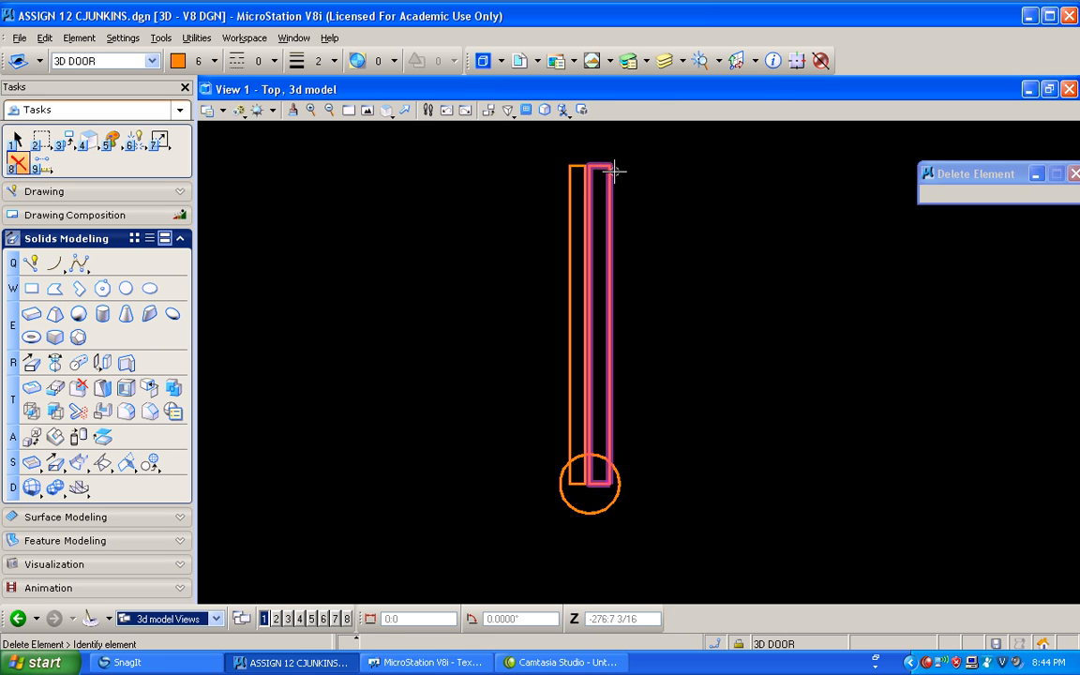
click(610, 169)
click(64, 139)
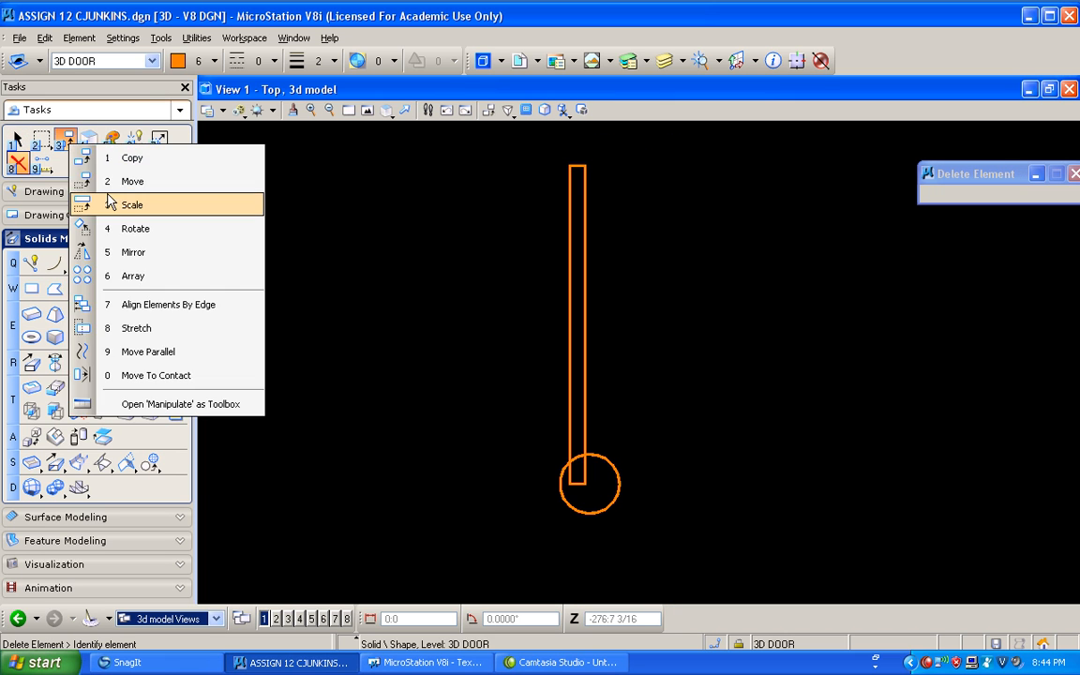
click(122, 252)
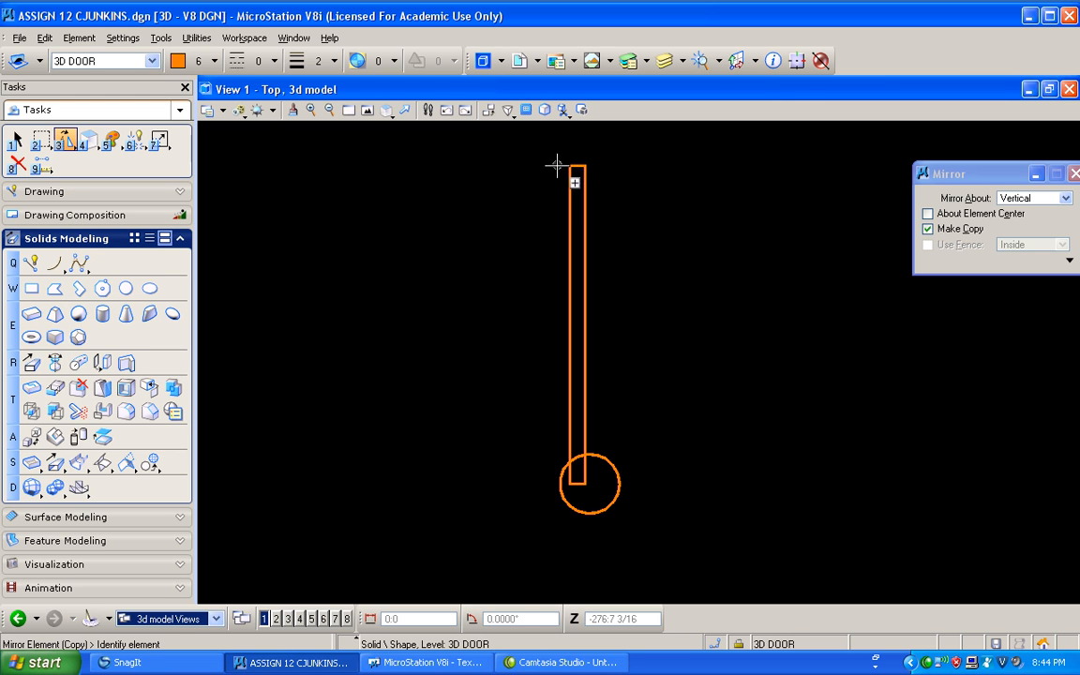
click(573, 195)
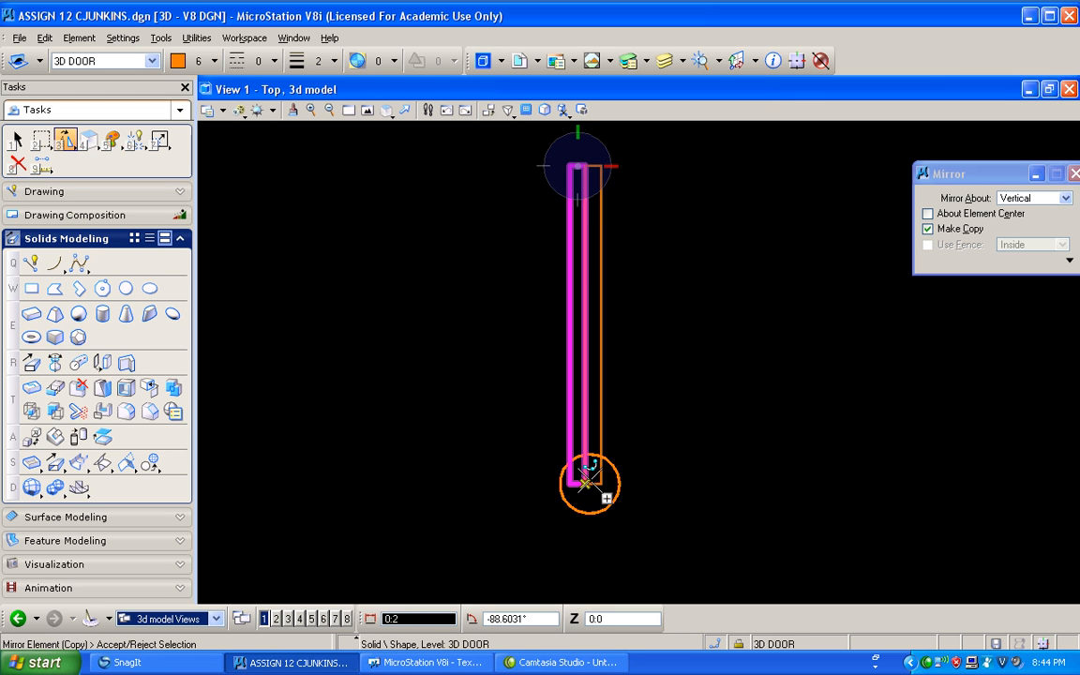
scroll(596, 492, up, 4)
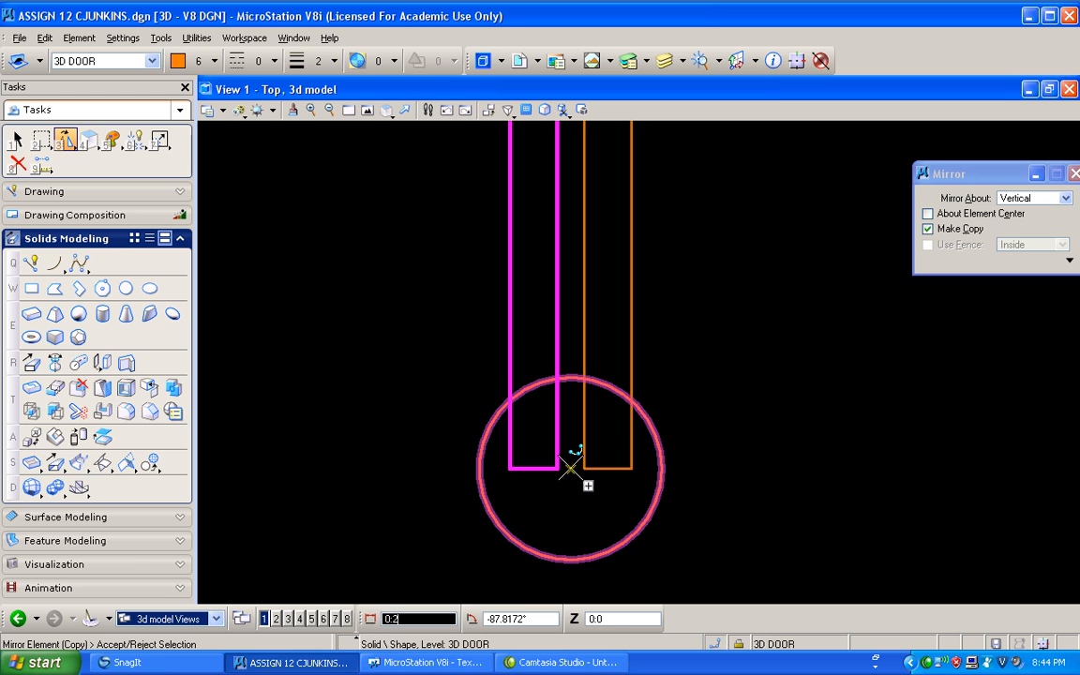
click(570, 457)
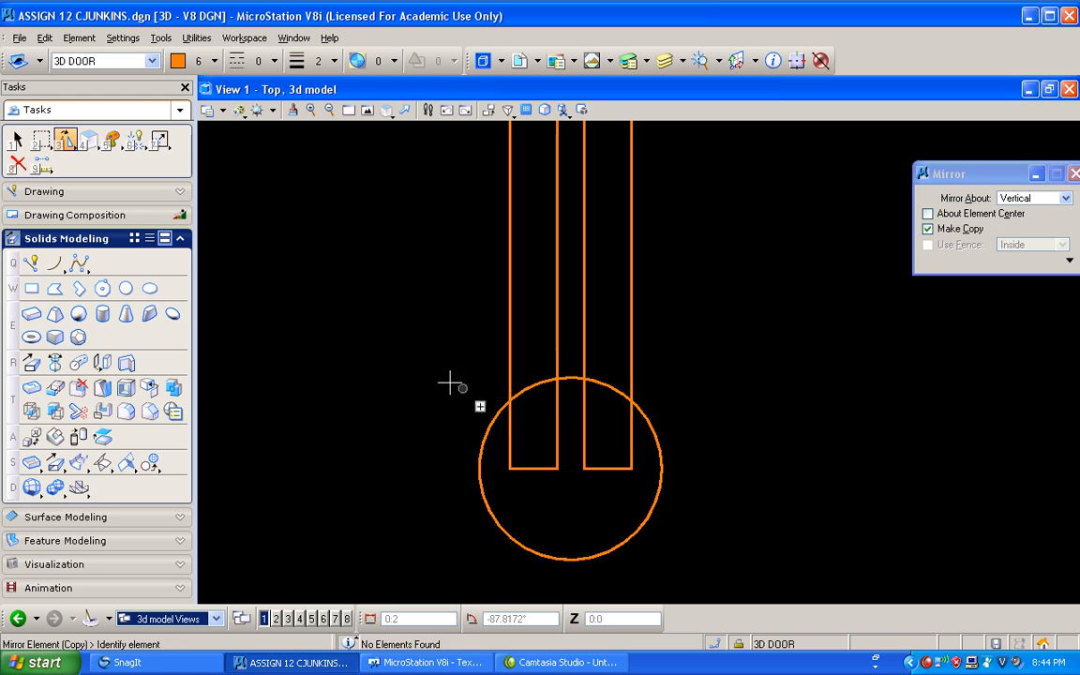
In the isometric view, unite both hinge leaves with the cylinder into one solid, keeping no originals
click(387, 110)
click(440, 199)
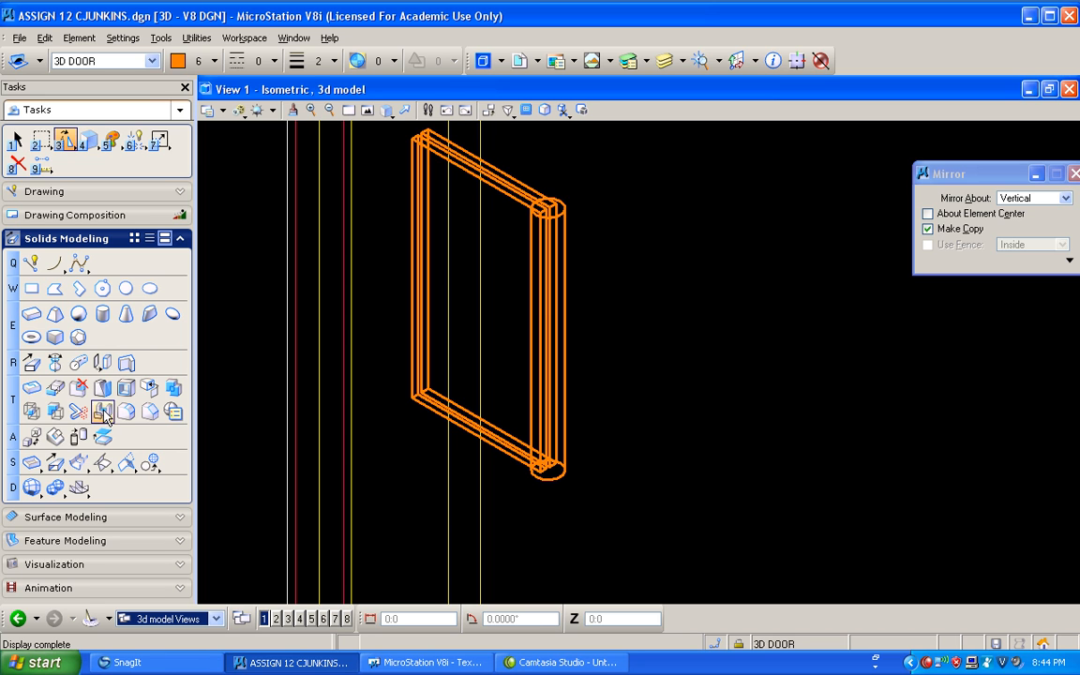
click(173, 387)
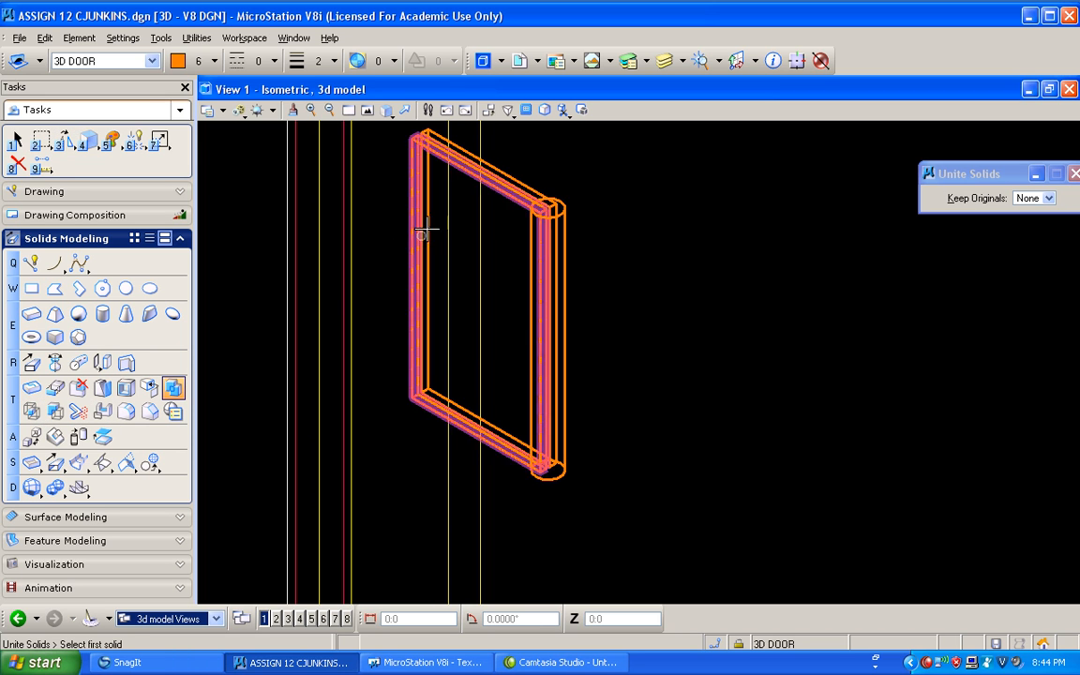
click(506, 192)
click(555, 200)
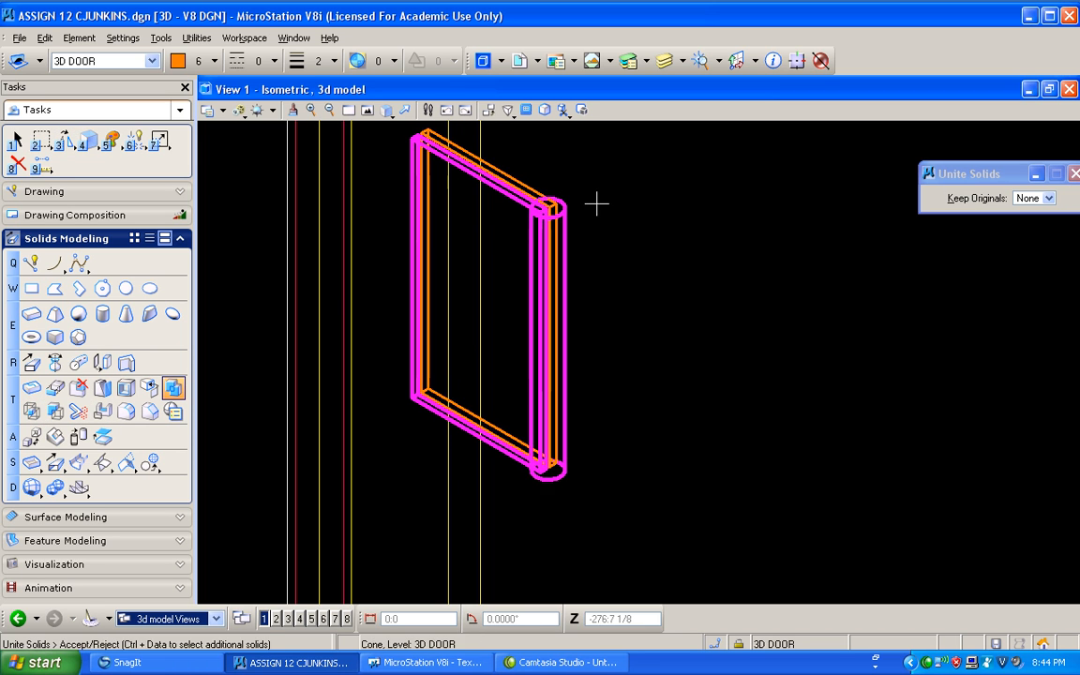
click(605, 202)
click(535, 181)
click(550, 186)
click(591, 184)
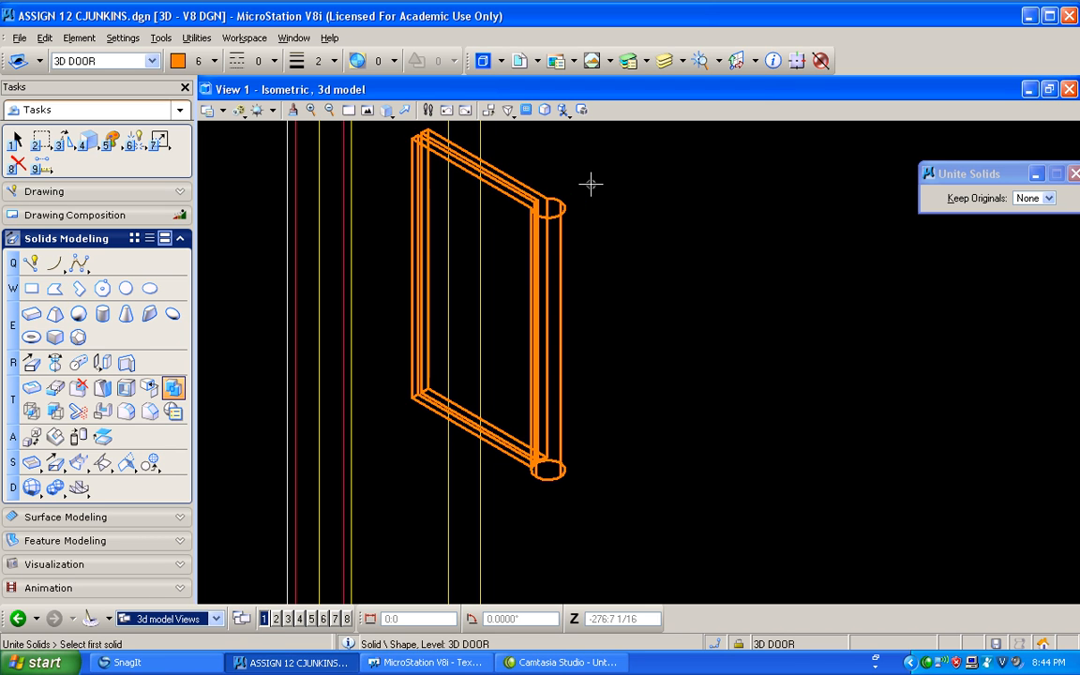
Check the united hinge in the Illustration With Shadows display style, and return the view to Wireframe
click(257, 110)
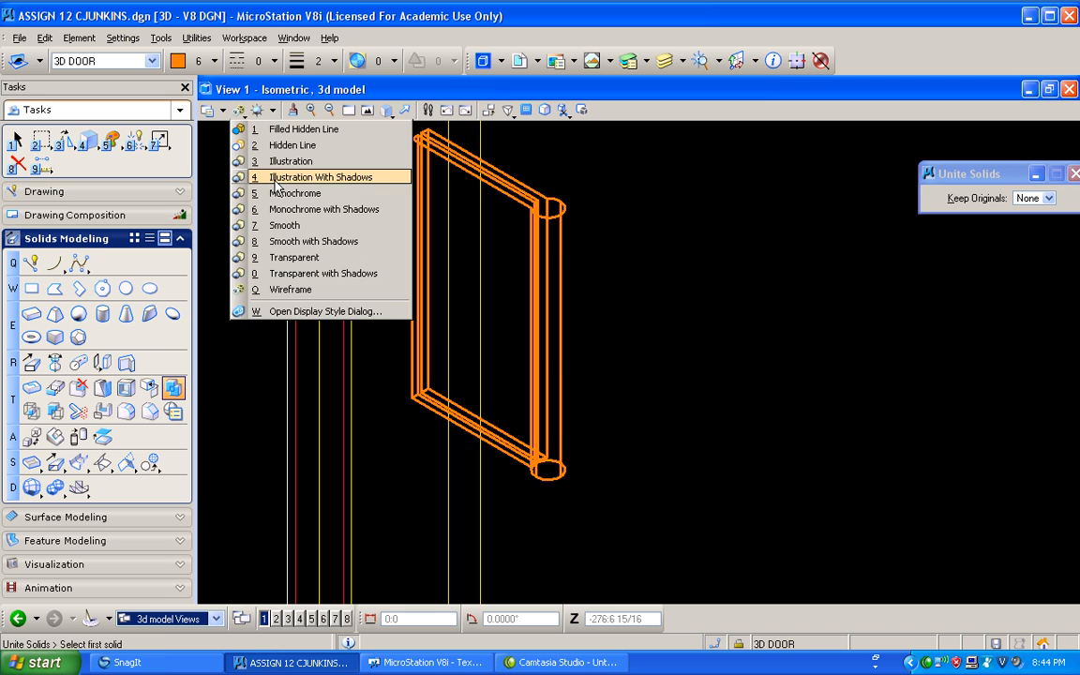
click(278, 178)
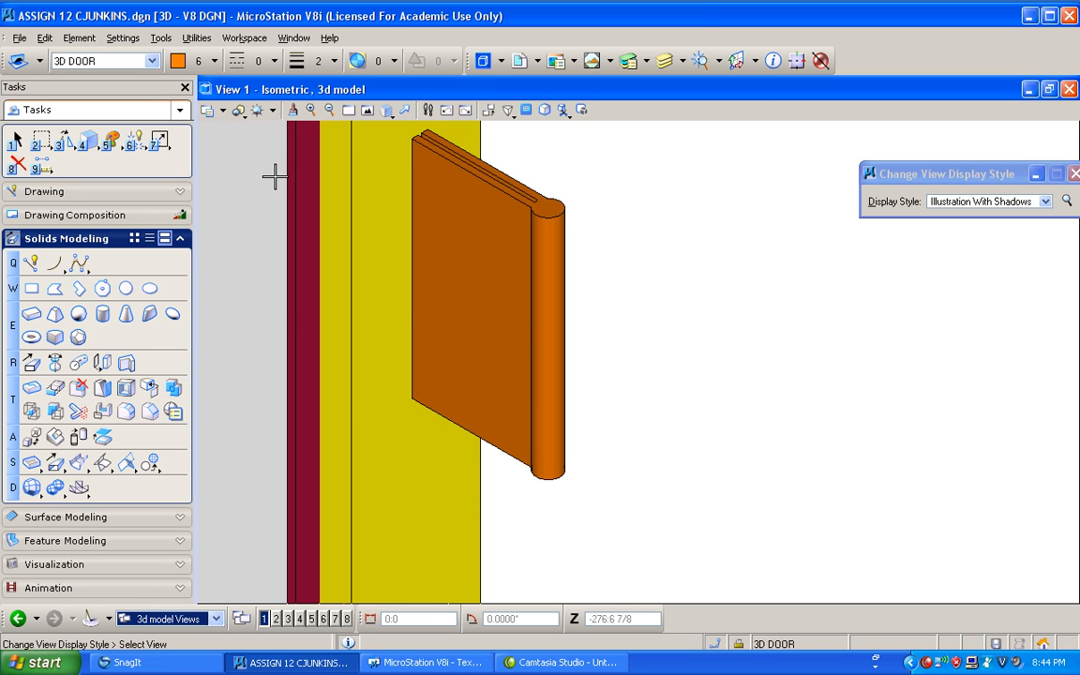
click(239, 111)
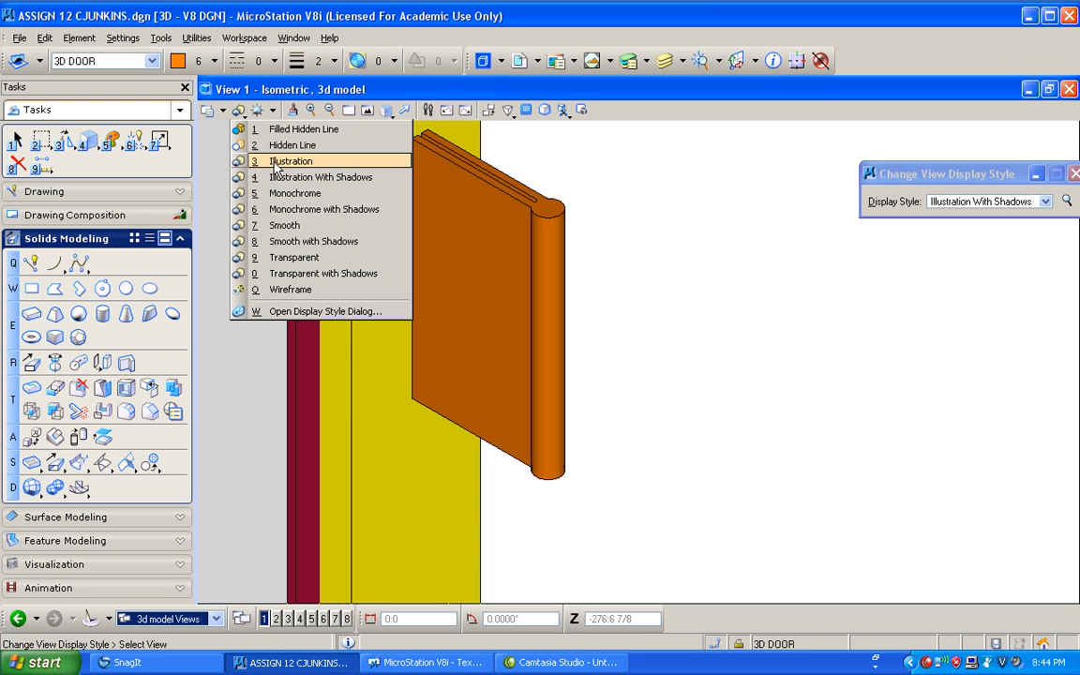
click(290, 291)
In the top view, move the hinge to the door's right side so its leaves straddle the gap between slab and frame
click(388, 111)
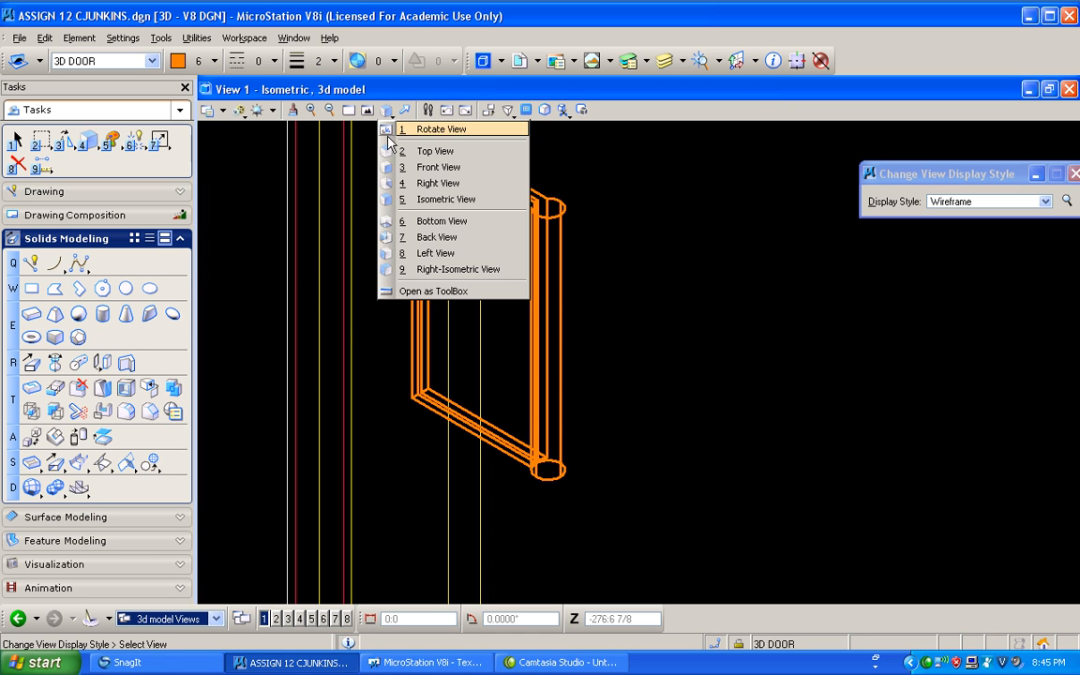
click(395, 149)
scroll(385, 222, down, 3)
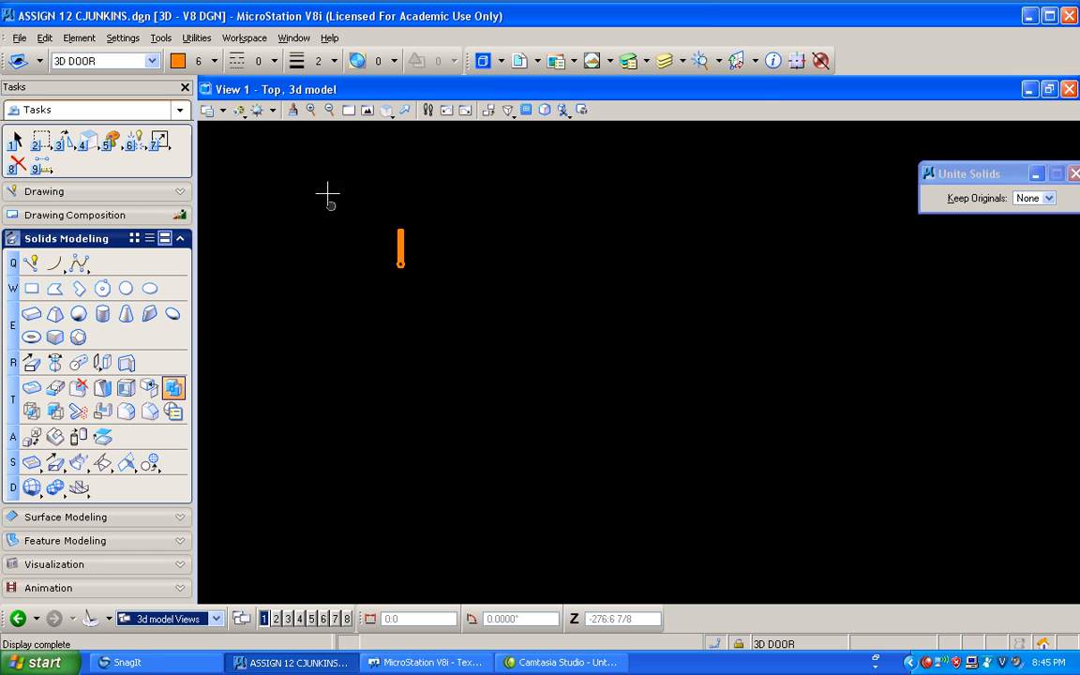
click(367, 111)
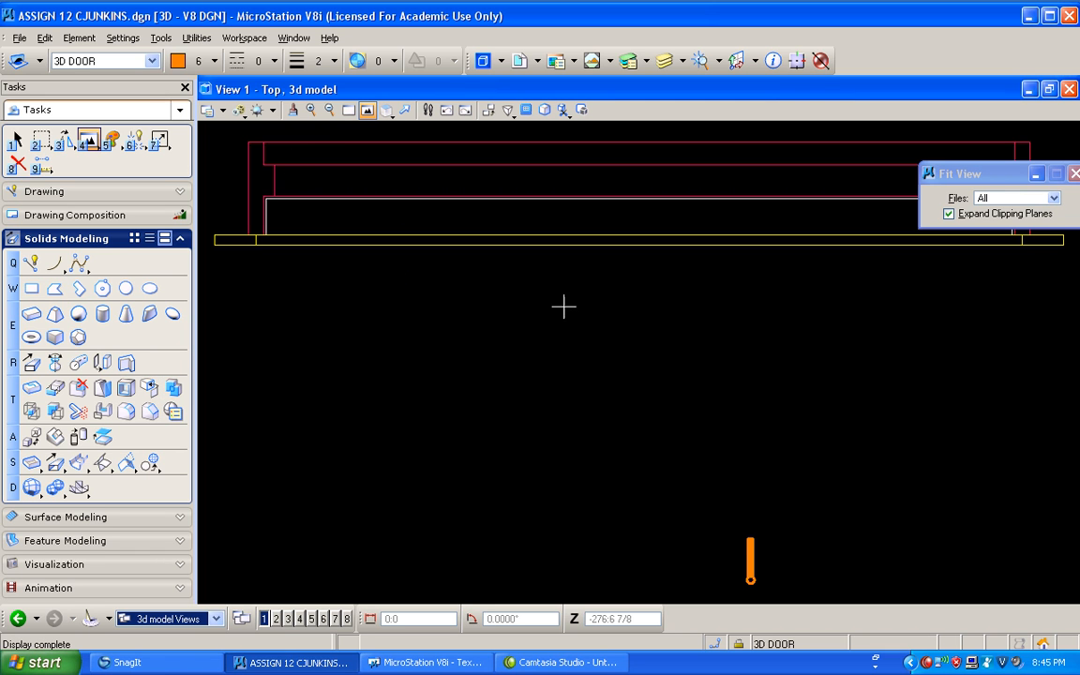
drag(988, 182, 1042, 387)
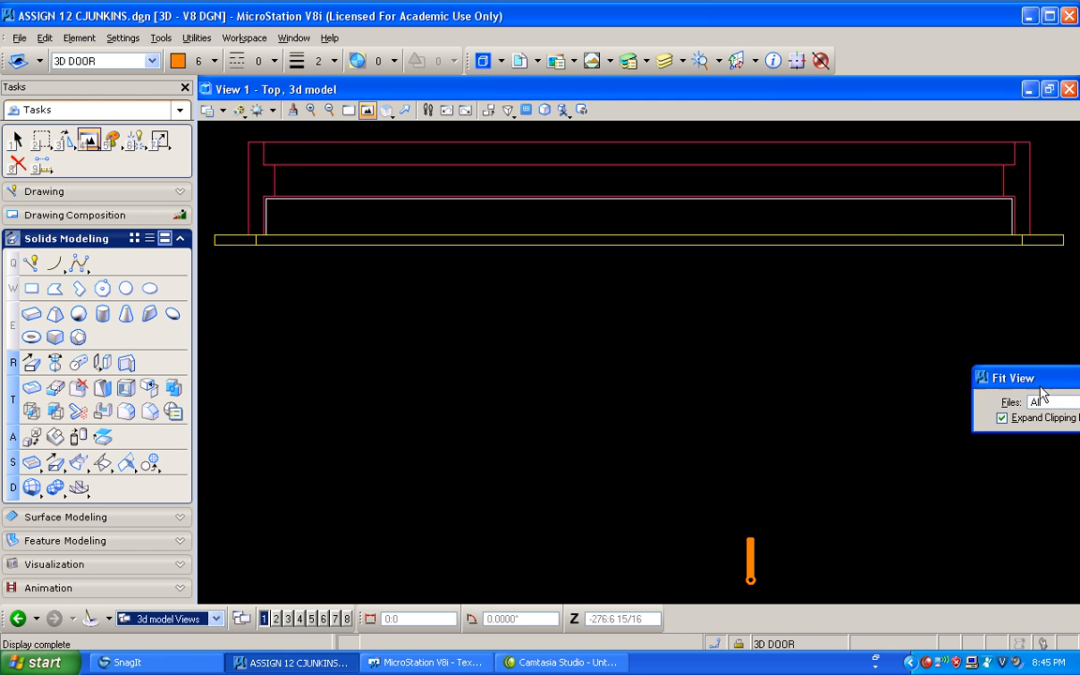
key(3)
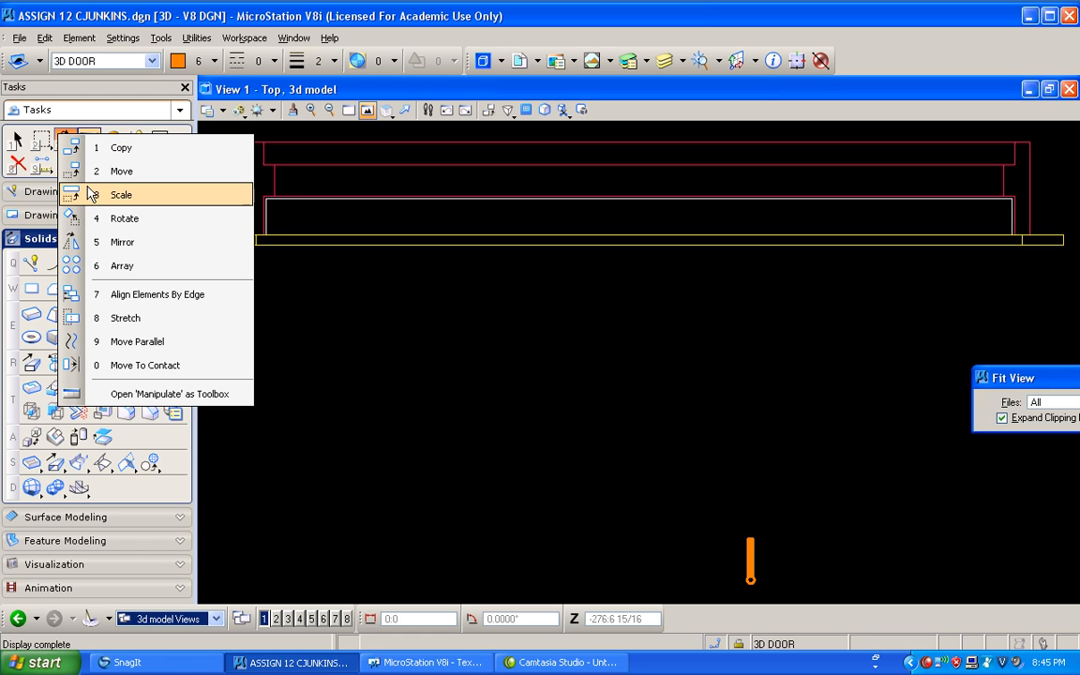
click(77, 170)
click(752, 557)
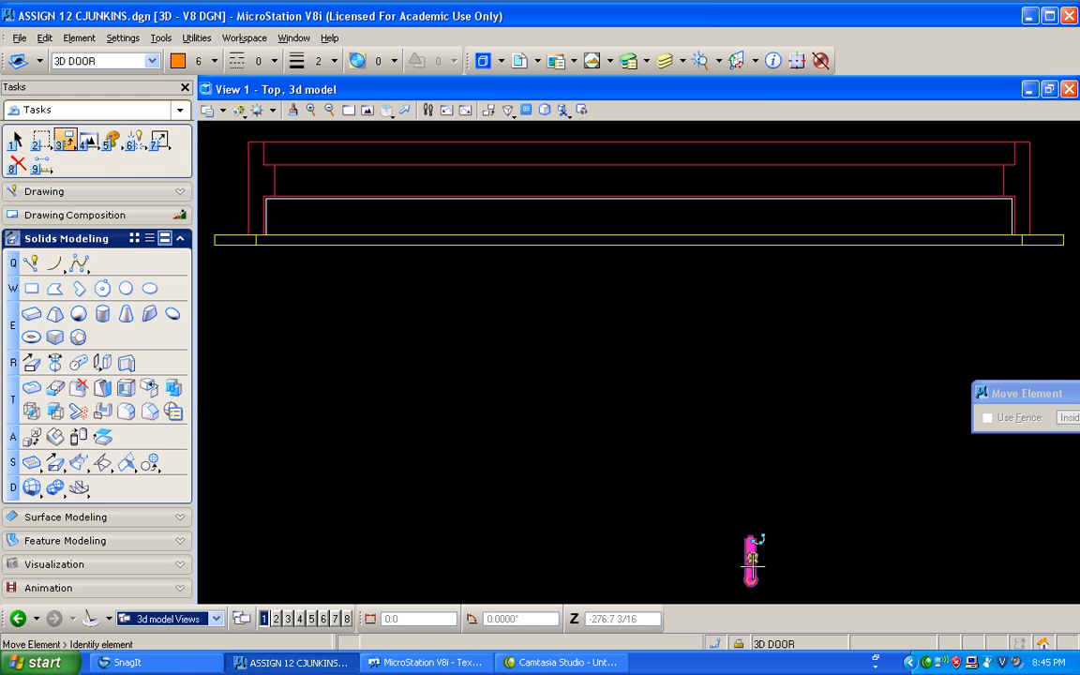
scroll(979, 211, up, 5)
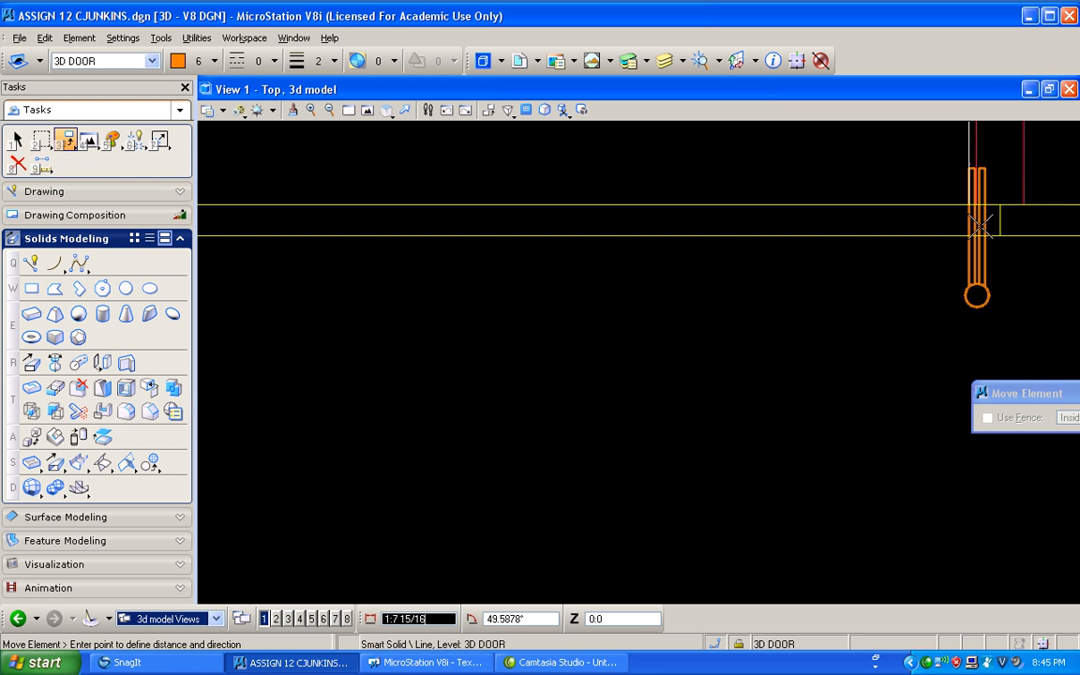
scroll(979, 211, up, 3)
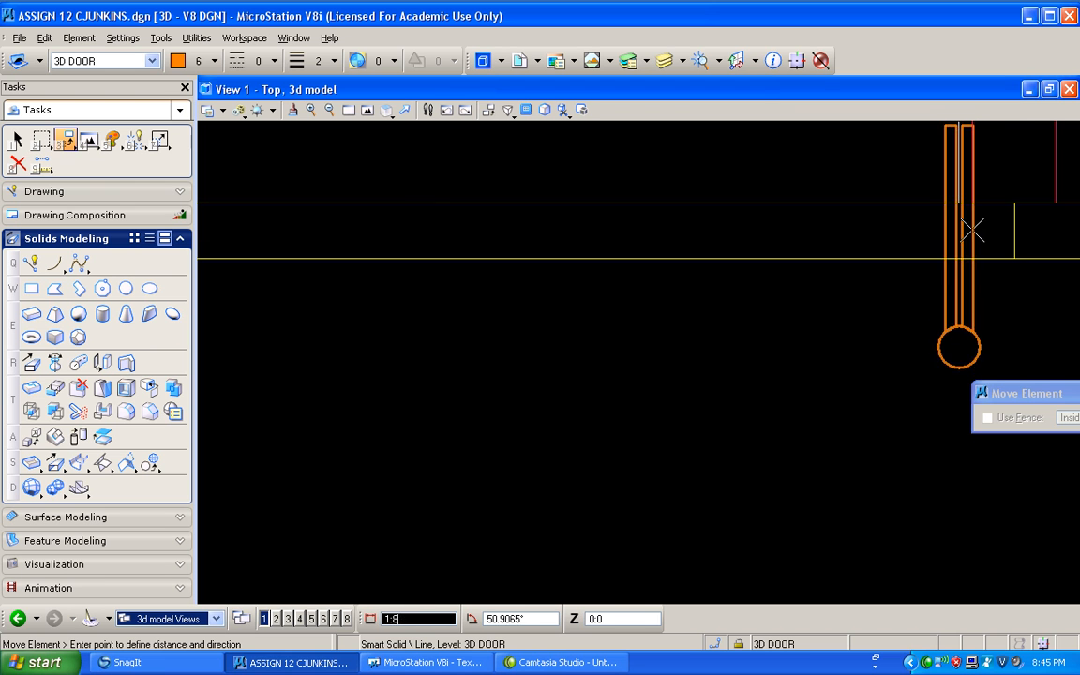
middle_drag(954, 278, 969, 219)
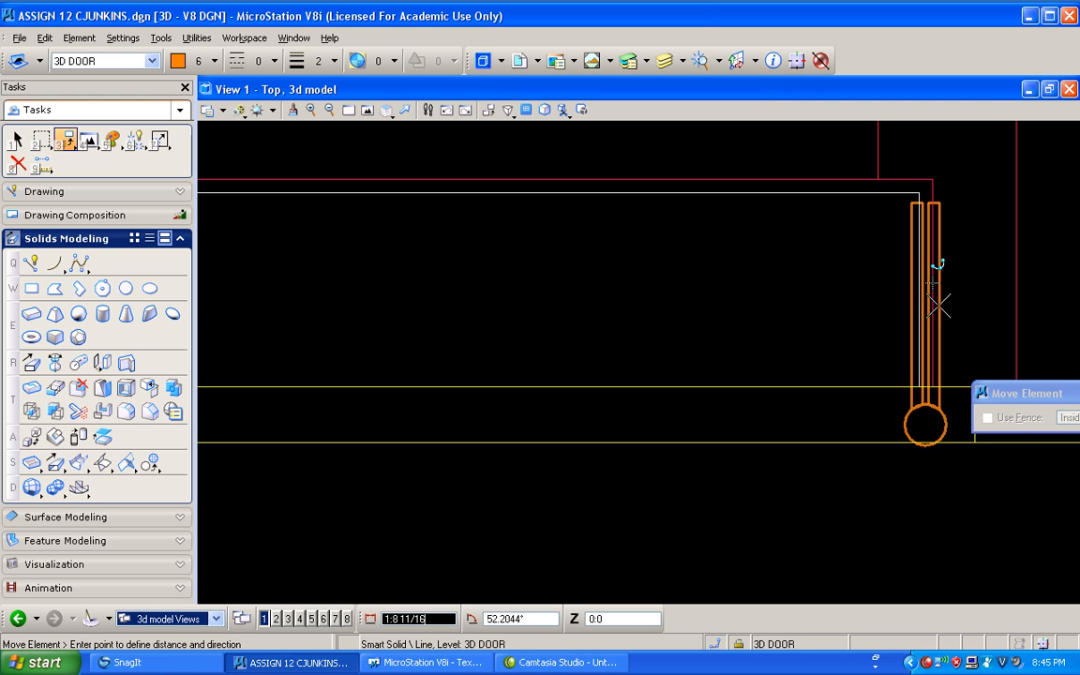
right_click(934, 285)
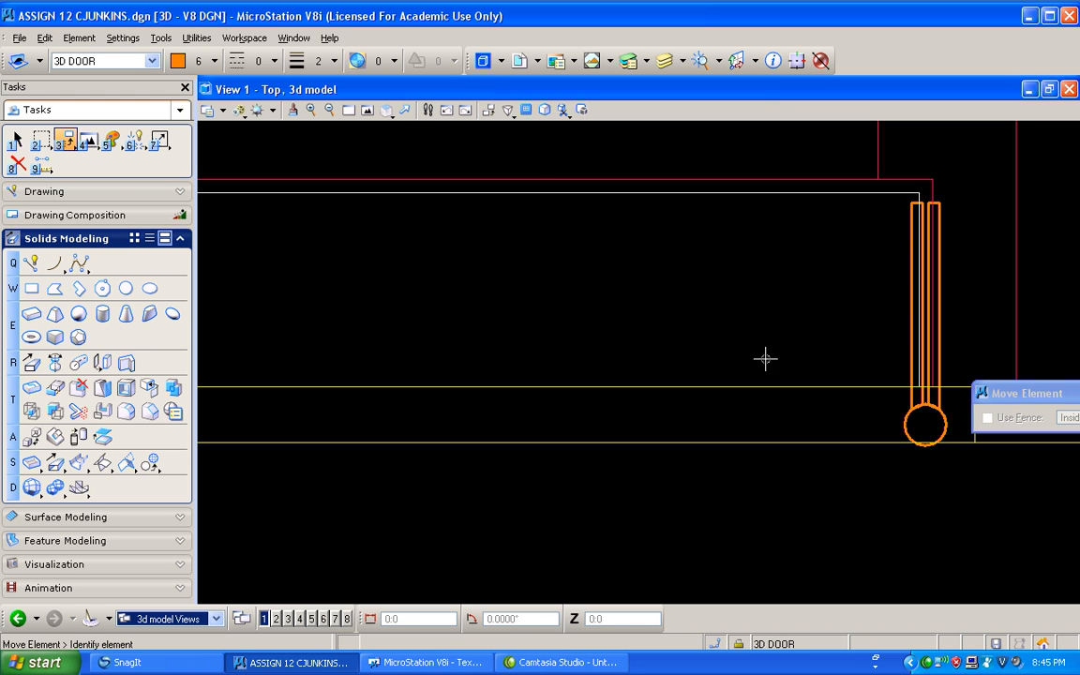
In the front view, move the hinge straight up about 1:9 11/16 to near the top of the door
click(385, 110)
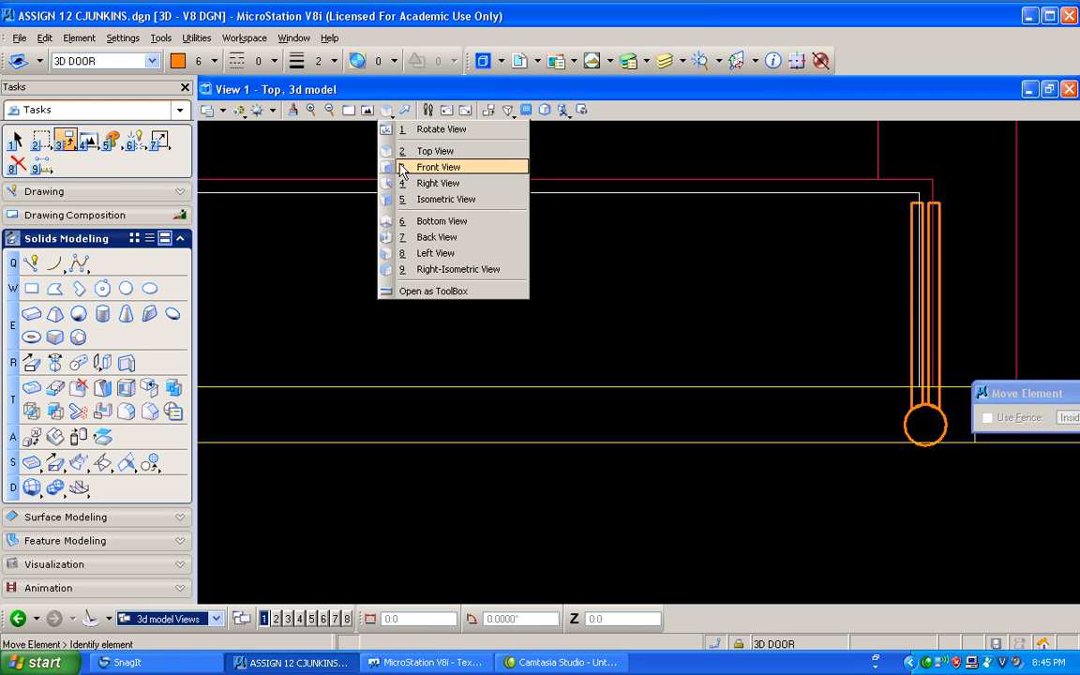
click(427, 165)
click(366, 110)
scroll(727, 279, up, 2)
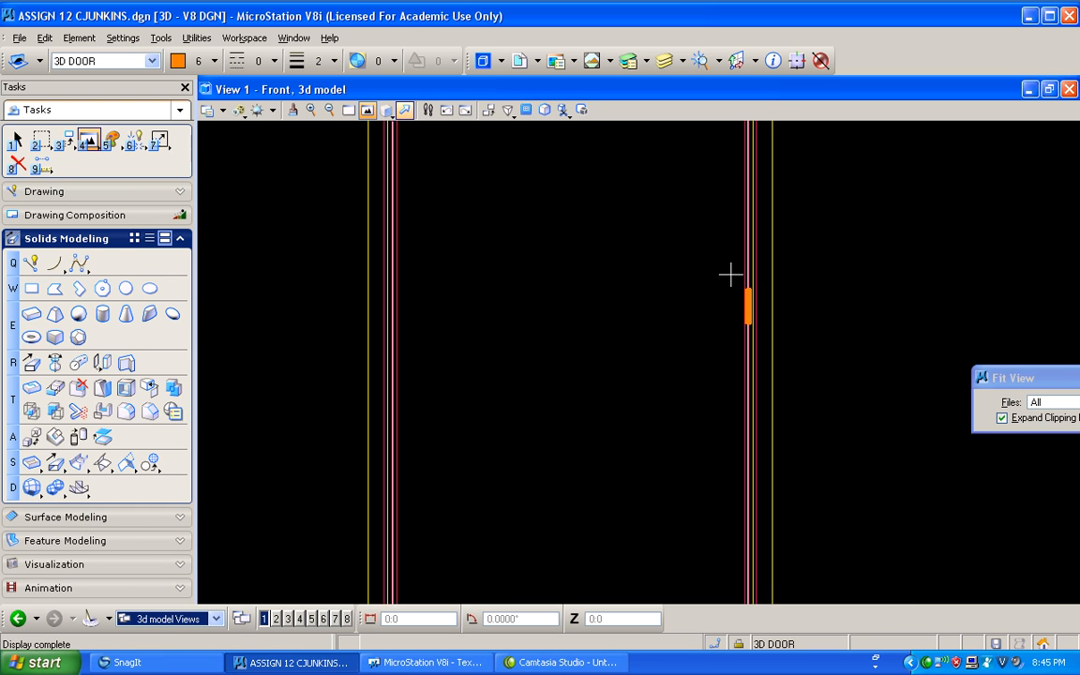
scroll(733, 267, down, 4)
middle_drag(694, 338, 757, 299)
scroll(757, 299, up, 3)
click(16, 138)
click(645, 422)
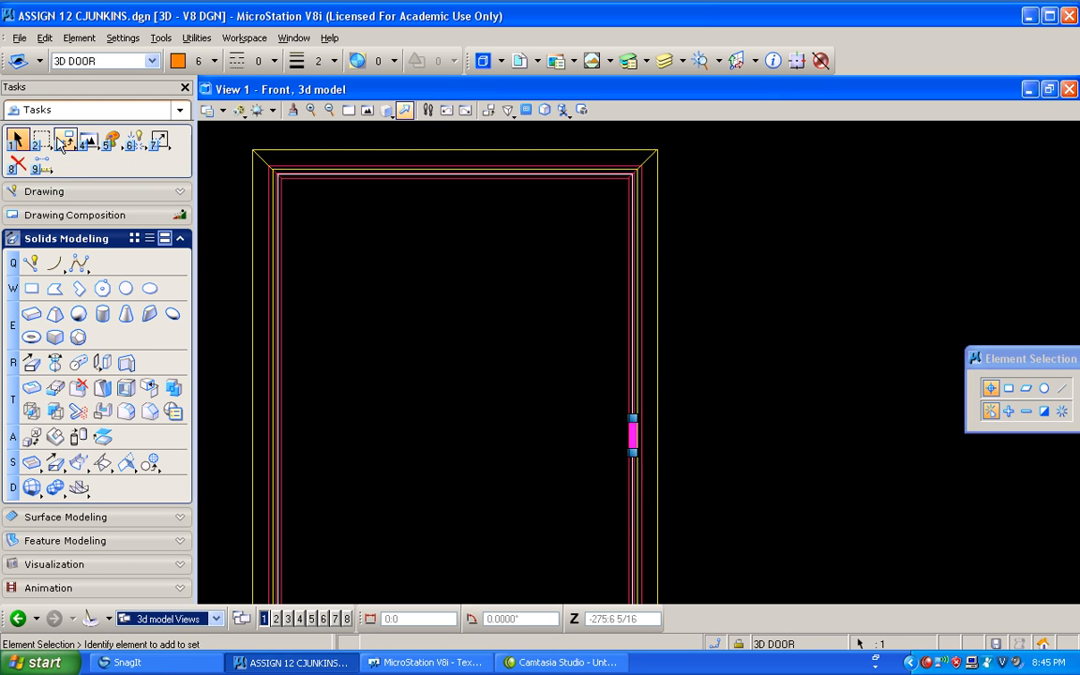
drag(64, 140, 97, 176)
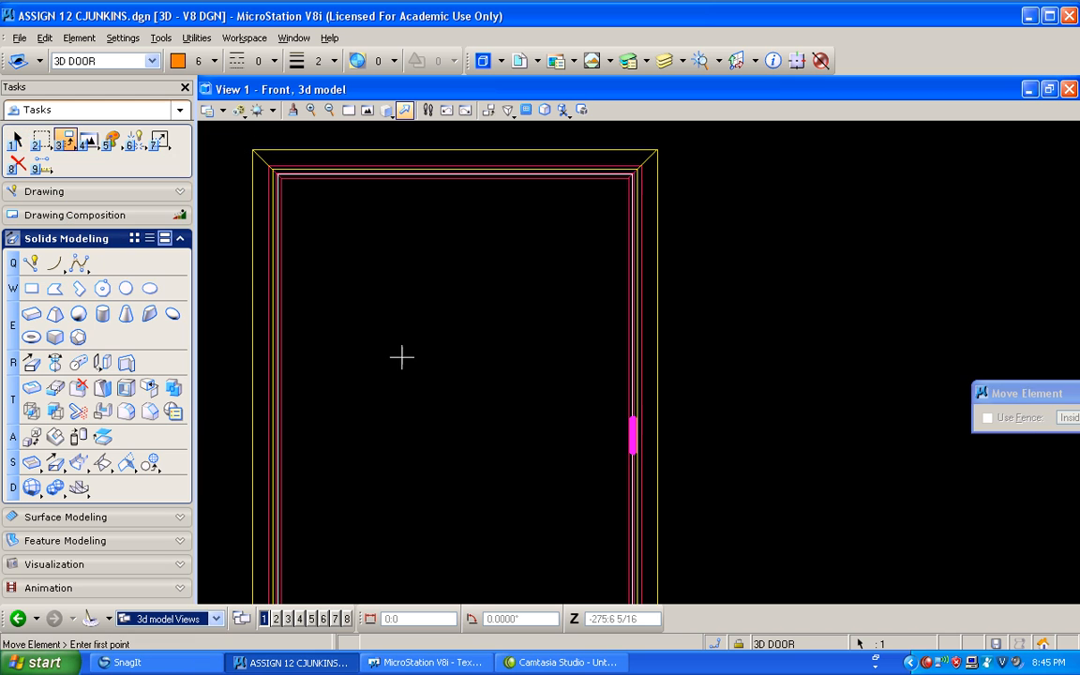
click(526, 433)
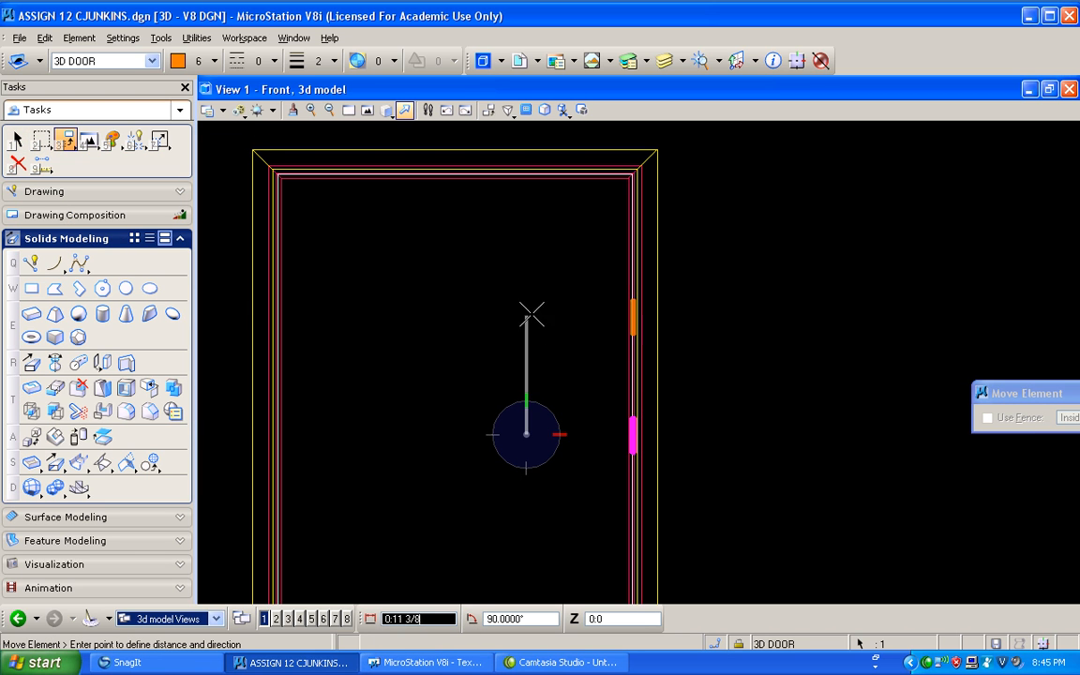
click(529, 220)
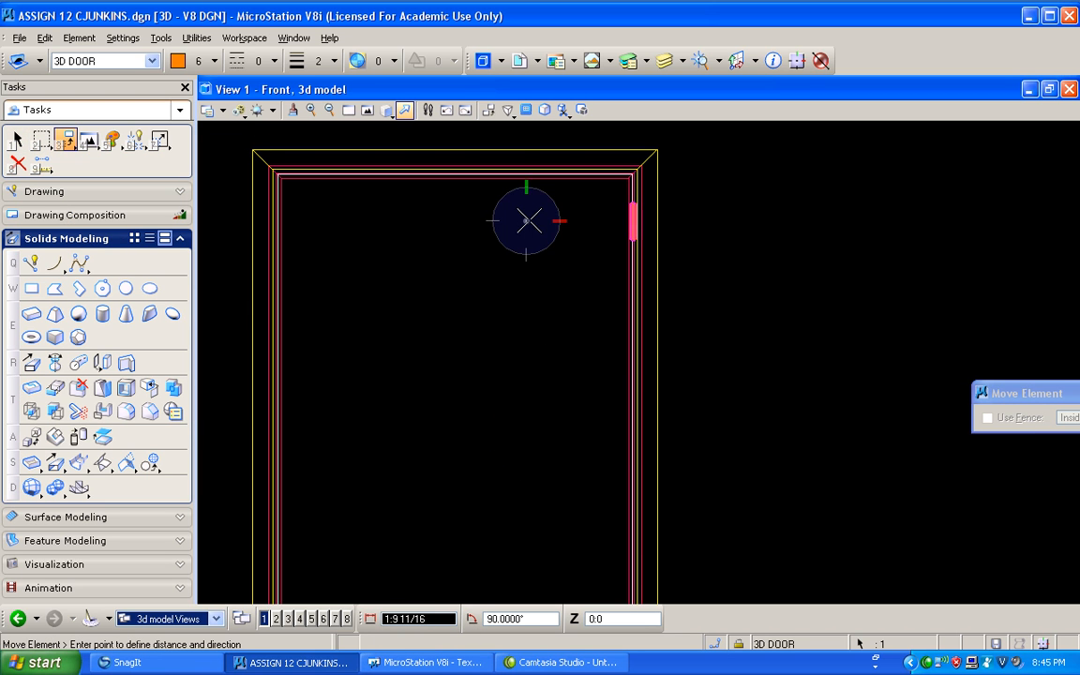
right_click(528, 220)
Copy the hinge straight down twice along the same door edge, to about mid-height and near the bottom
drag(63, 140, 82, 159)
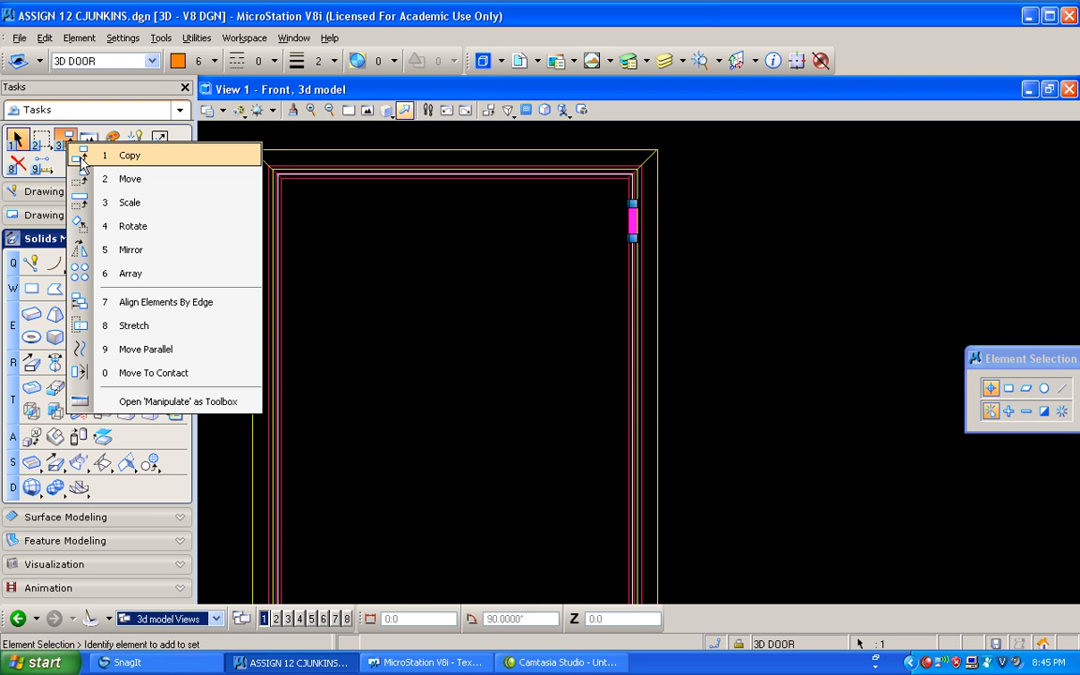
click(81, 158)
click(539, 249)
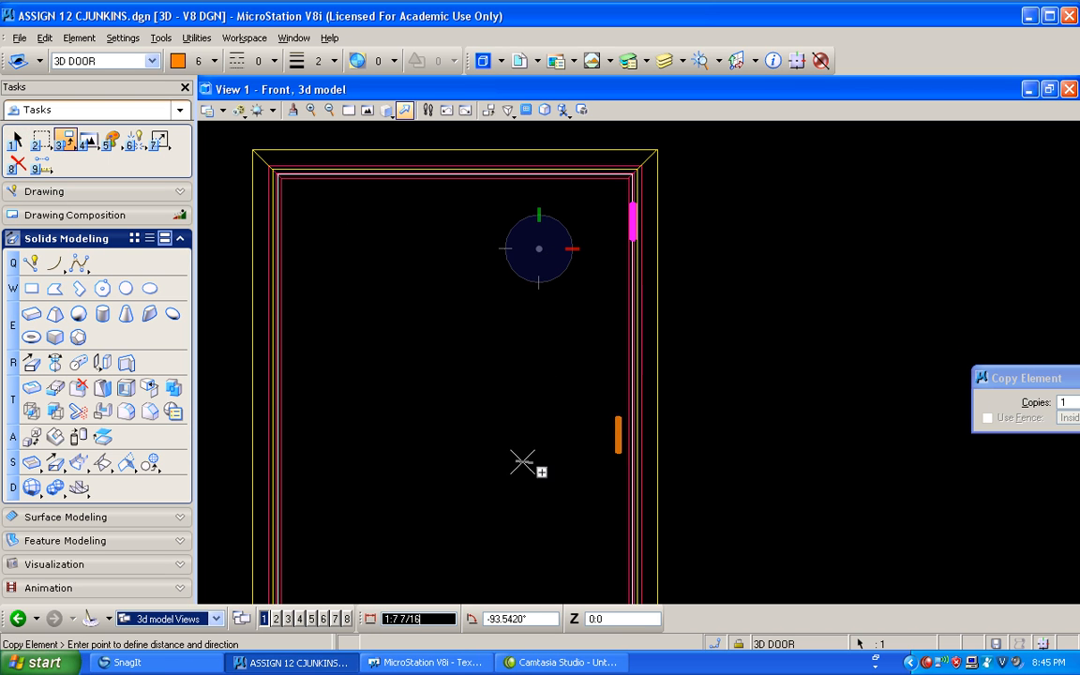
scroll(549, 523, down, 5)
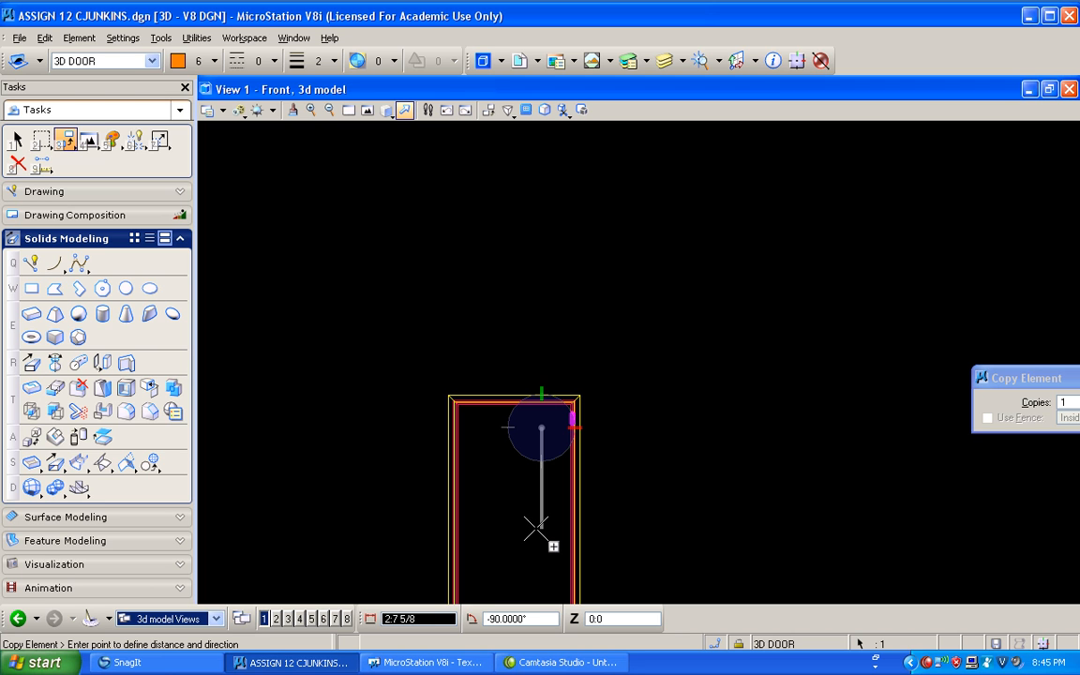
scroll(536, 528, down, 3)
middle_drag(529, 479, 531, 518)
scroll(536, 482, up, 5)
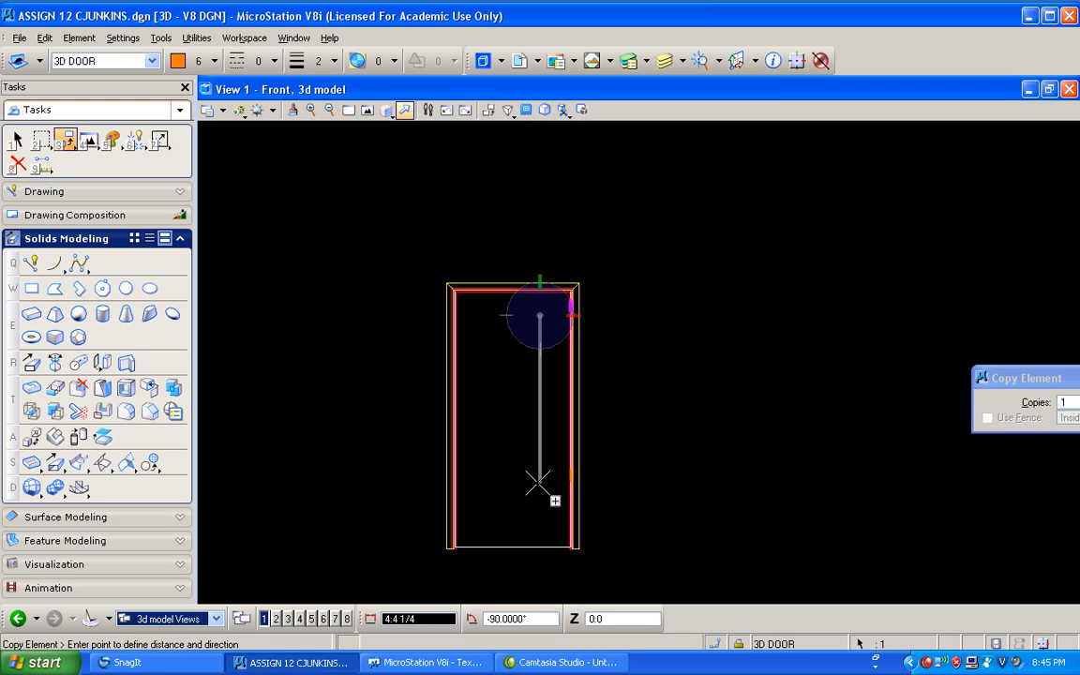
click(536, 384)
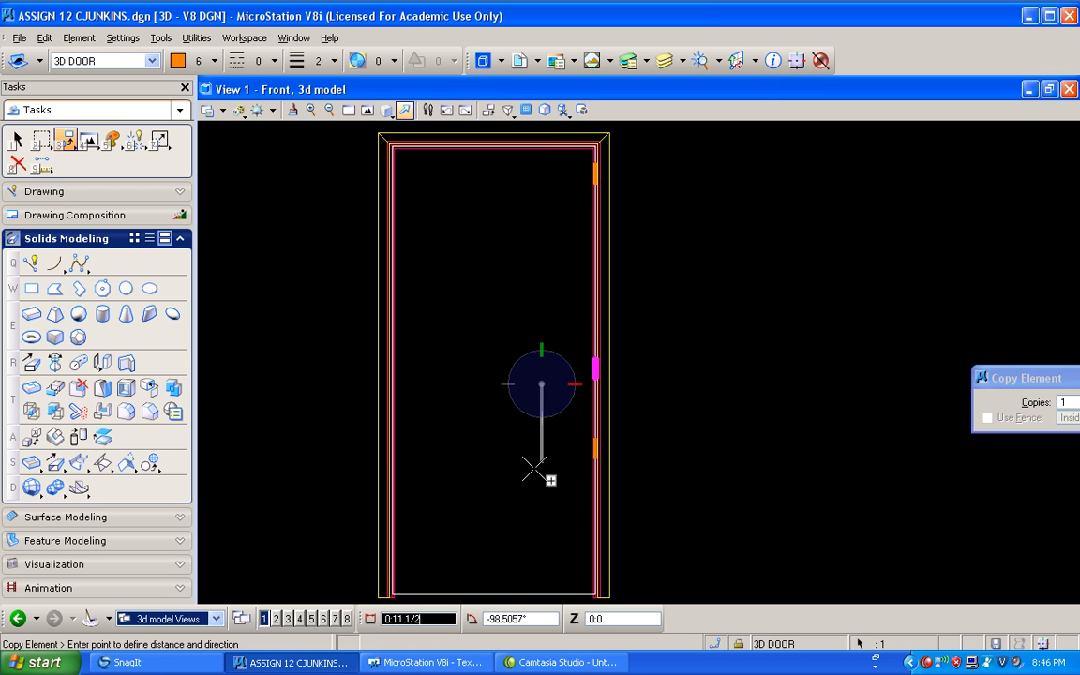
click(536, 563)
key(Escape)
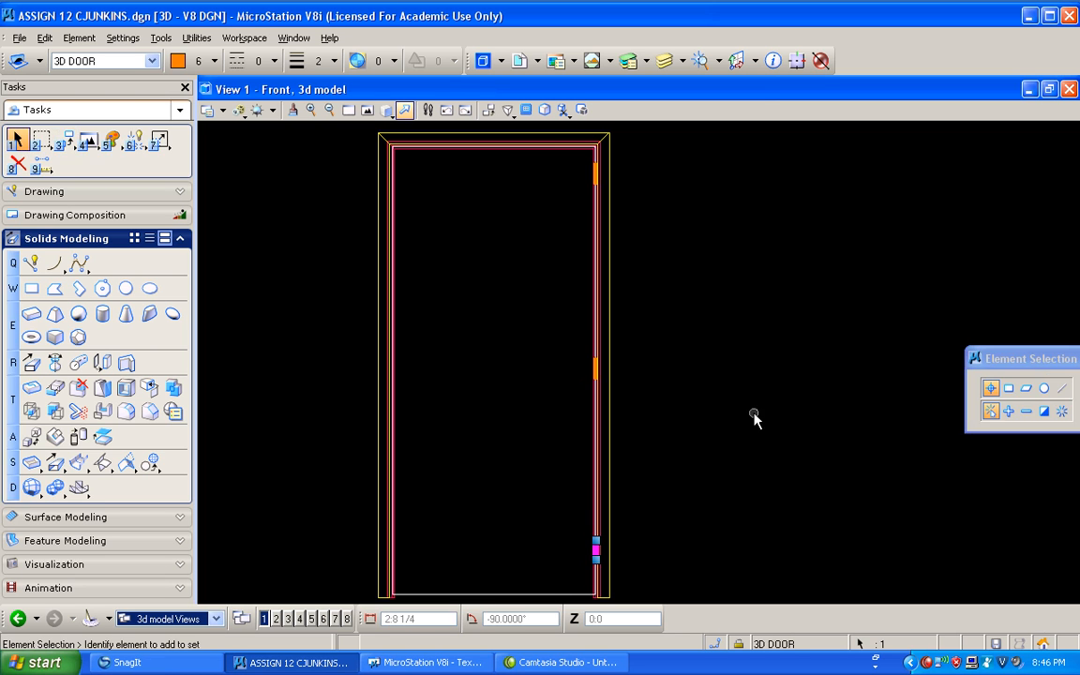
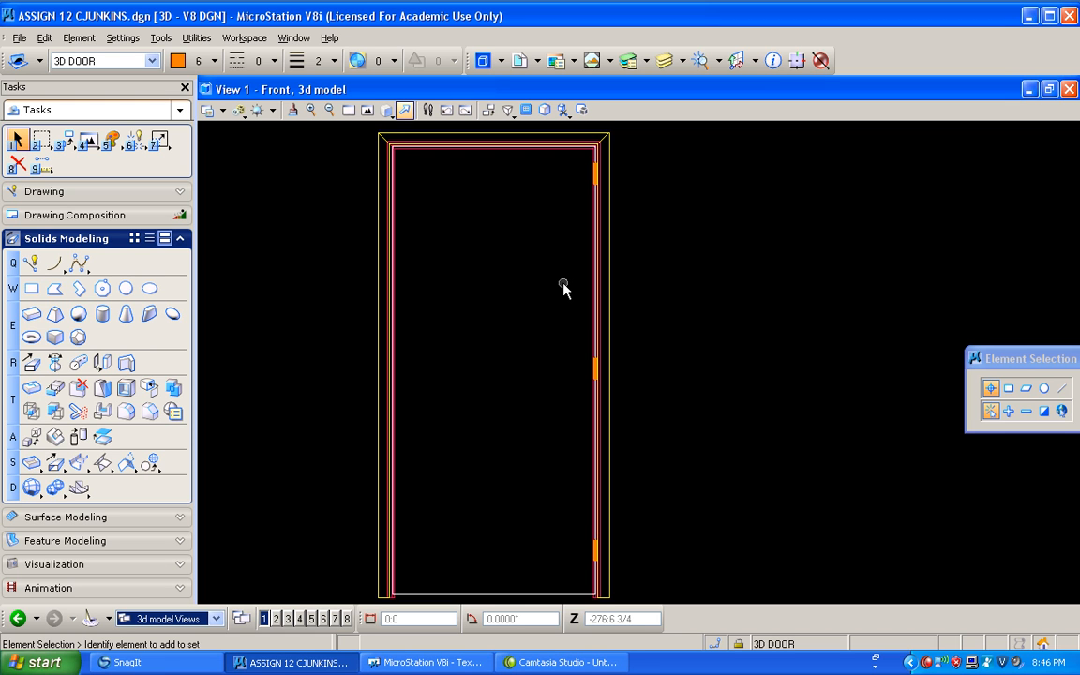
Inspect the hinges and the door's bottom corner in the isometric view with the Illustration With Shadows display style
click(388, 111)
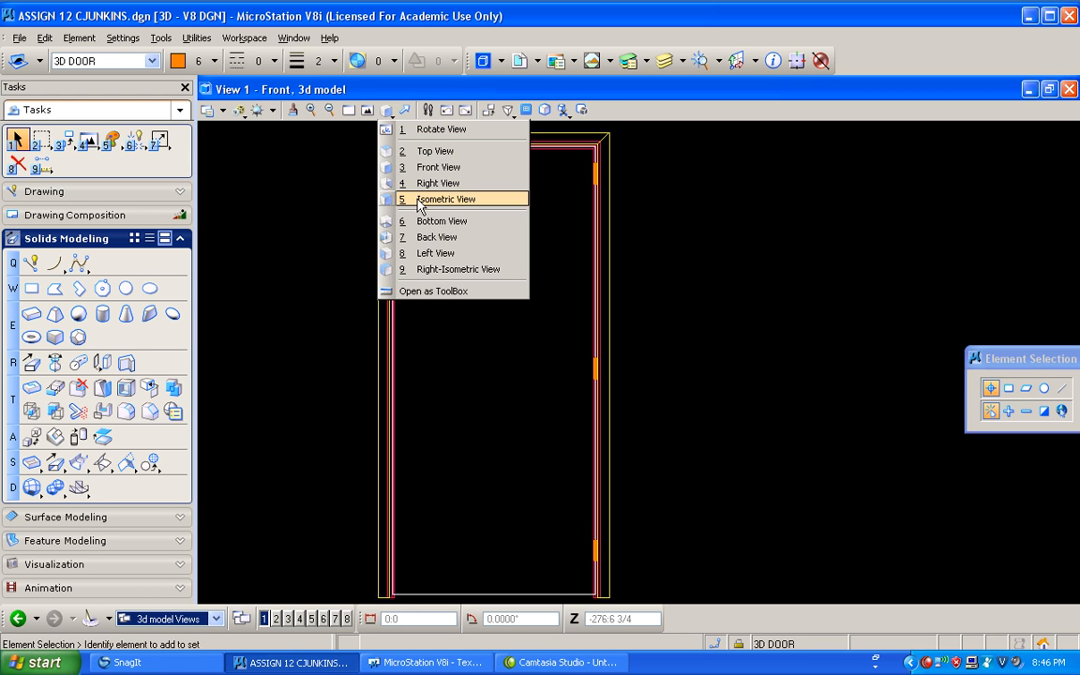
click(420, 200)
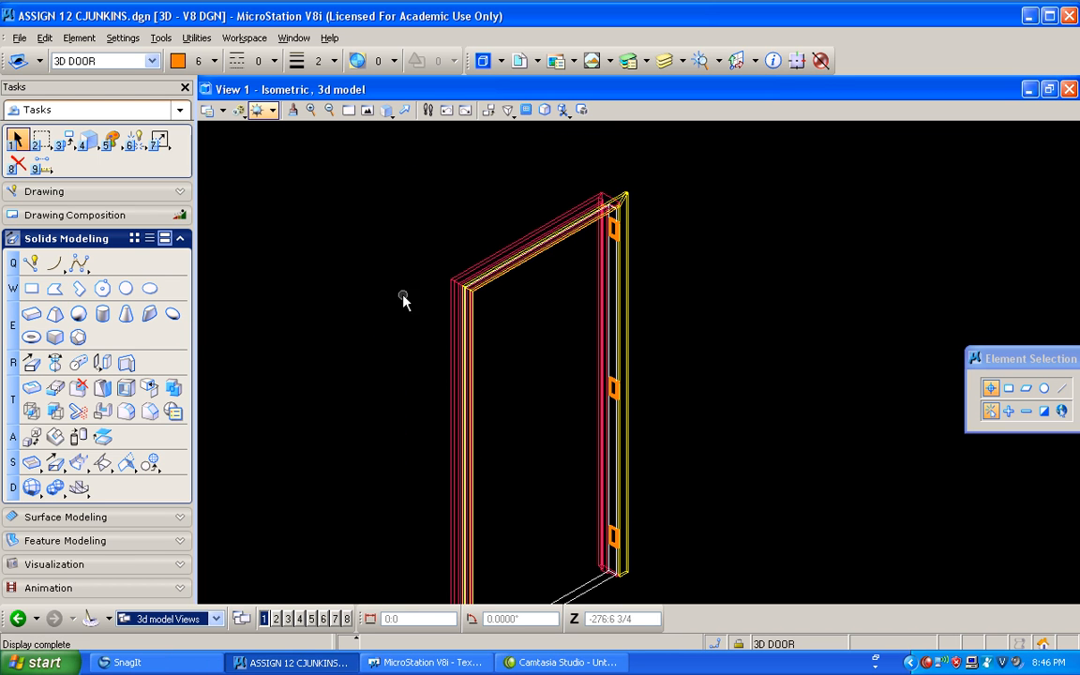
scroll(497, 385, up, 5)
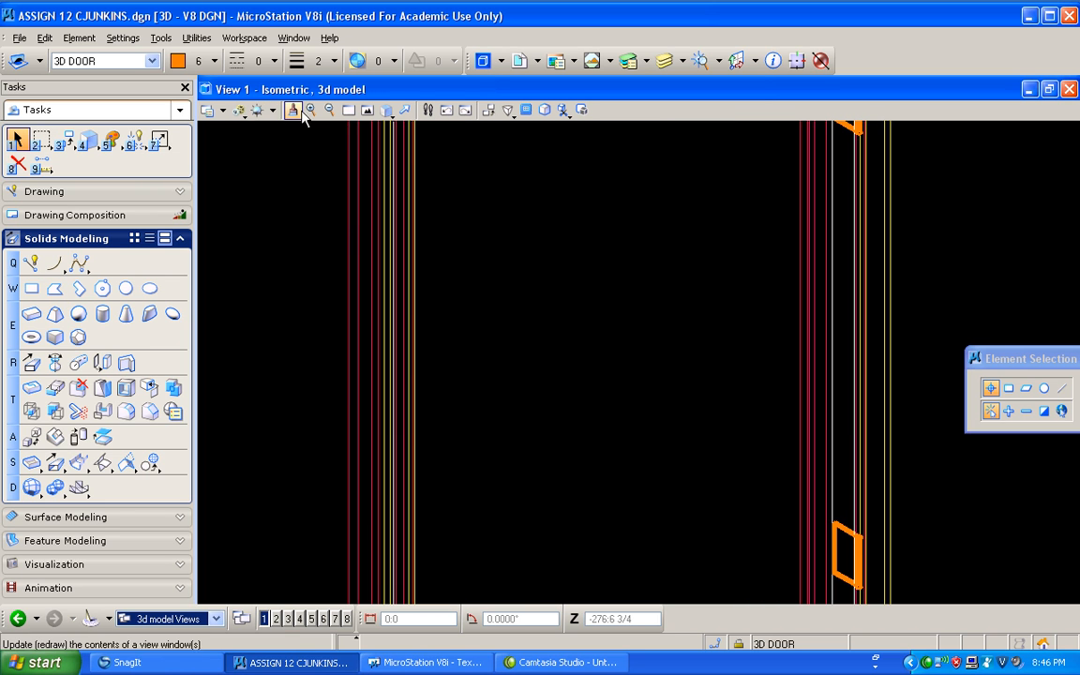
click(239, 110)
click(288, 177)
scroll(436, 392, down, 3)
scroll(448, 397, up, 3)
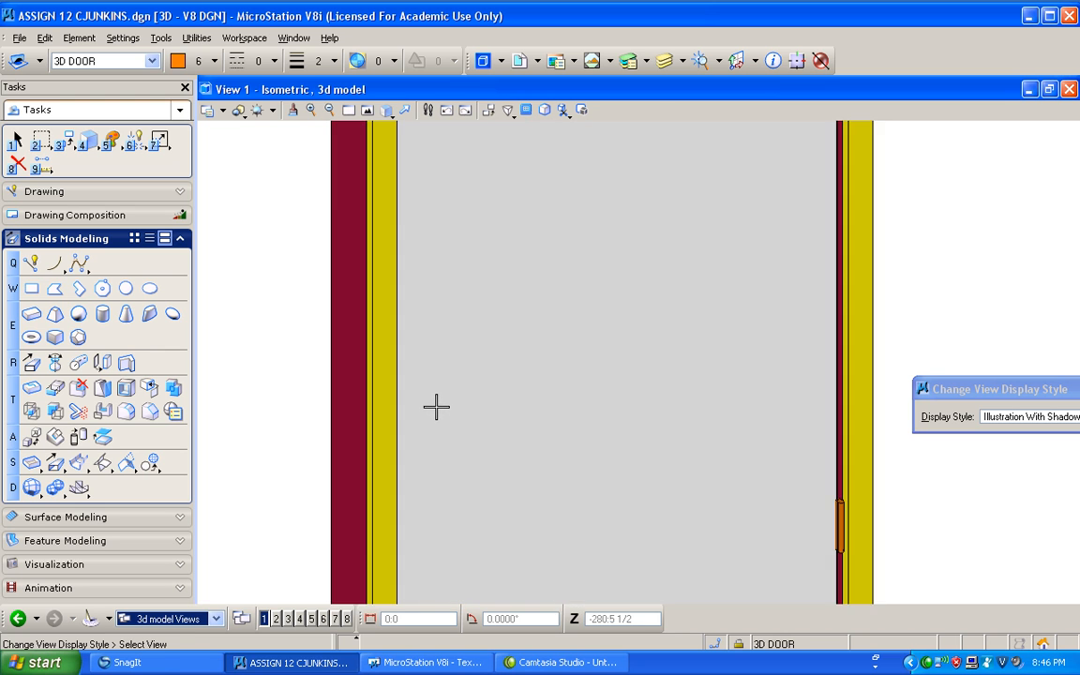
scroll(427, 395, down, 2)
scroll(480, 319, down, 2)
scroll(480, 318, down, 2)
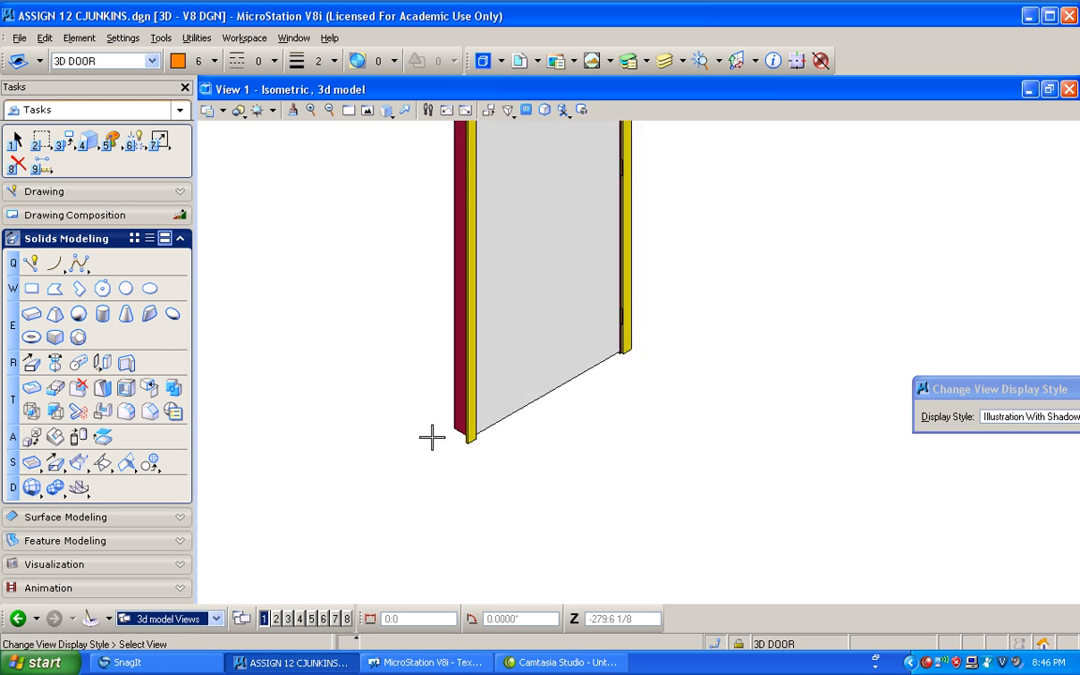
scroll(441, 434, up, 3)
scroll(546, 424, up, 1)
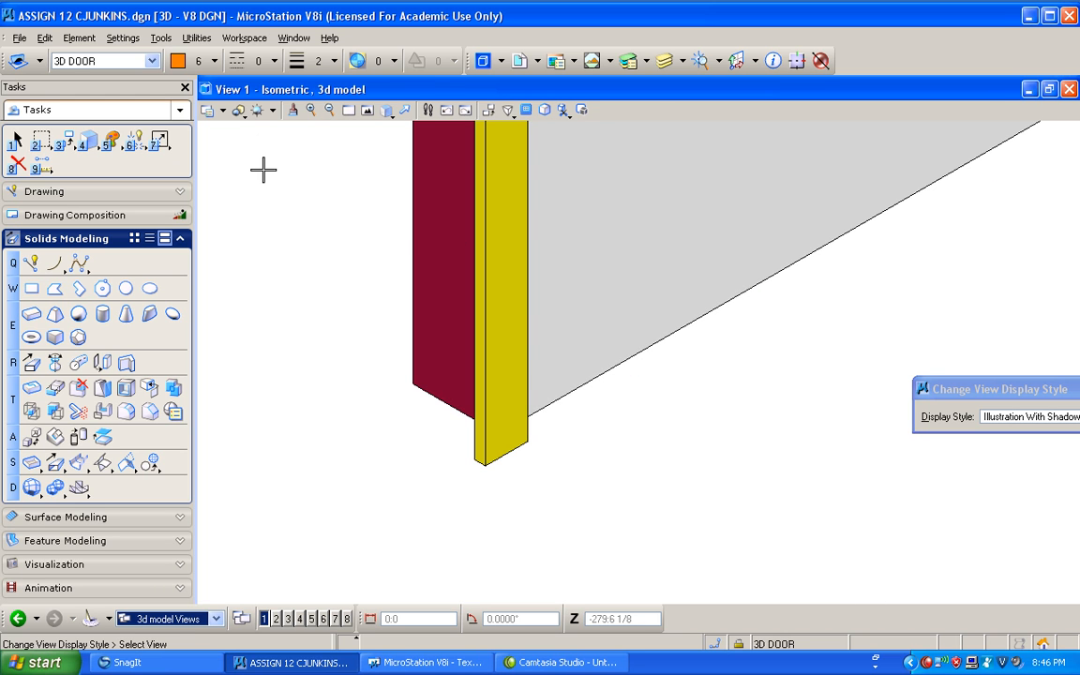
Set the display style to Transparent with Shadows and bring the slab's lower hinge-free corner into view
click(240, 110)
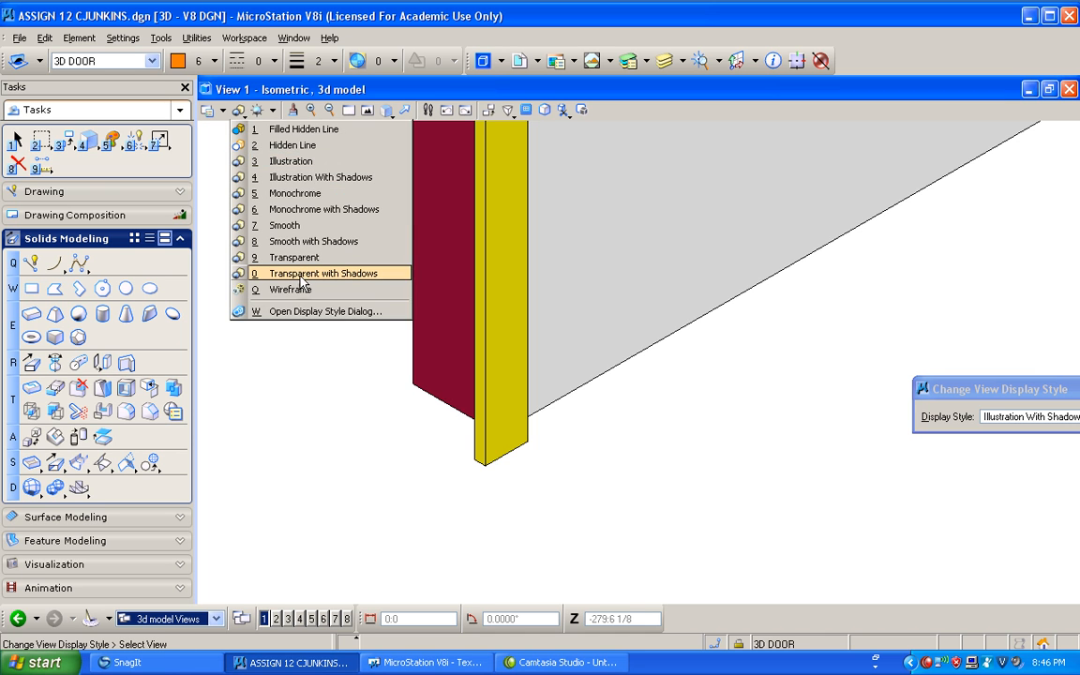
click(300, 278)
middle_drag(392, 457, 388, 346)
scroll(389, 343, down, 3)
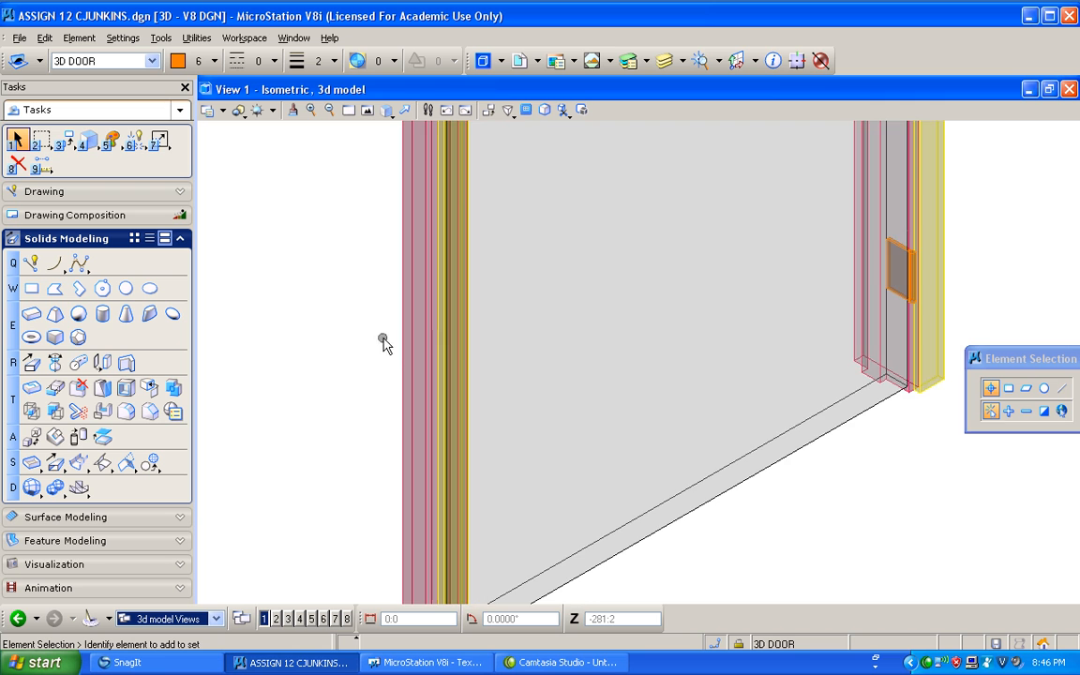
scroll(441, 517, up, 4)
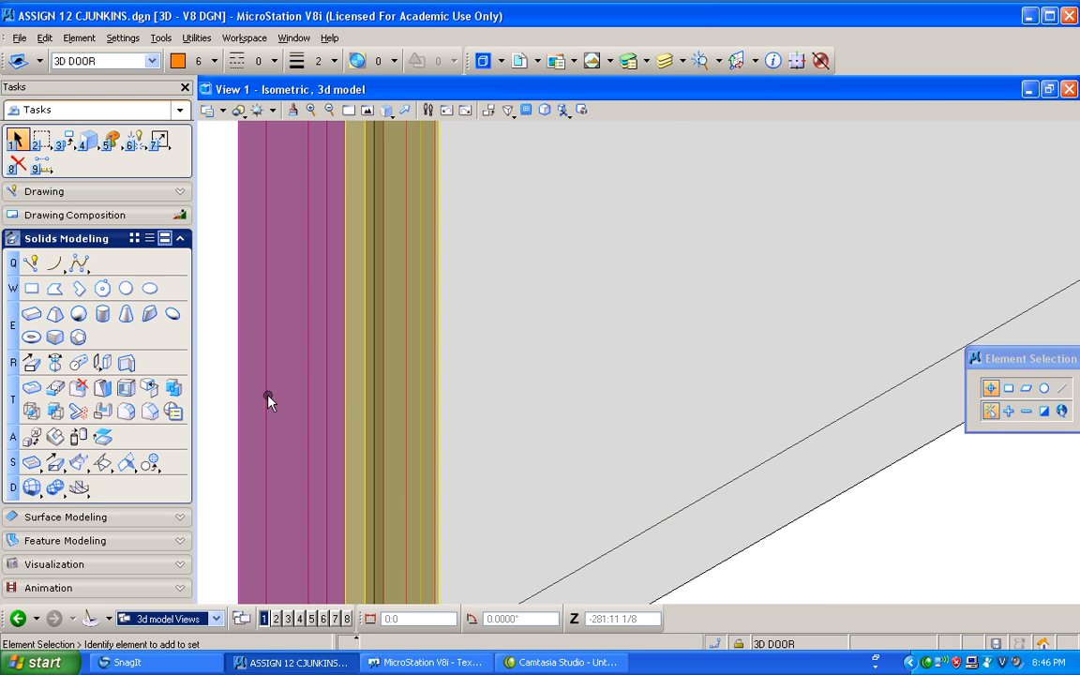
scroll(272, 402, down, 4)
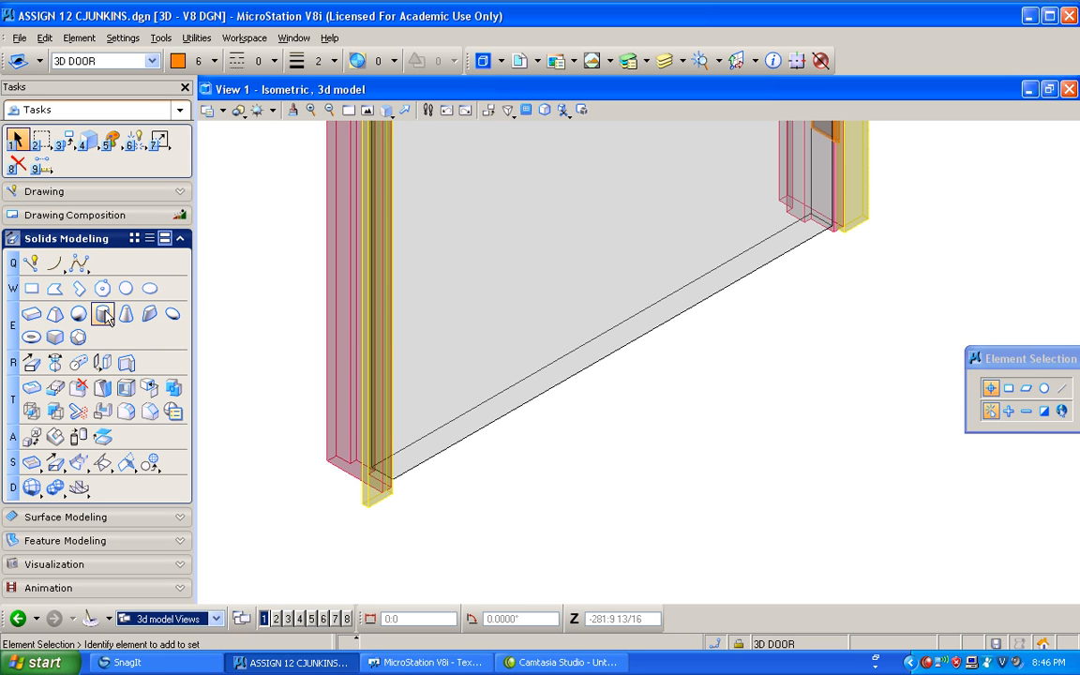
Start a solid cylinder and set the active color to yellow 20
click(102, 314)
click(179, 60)
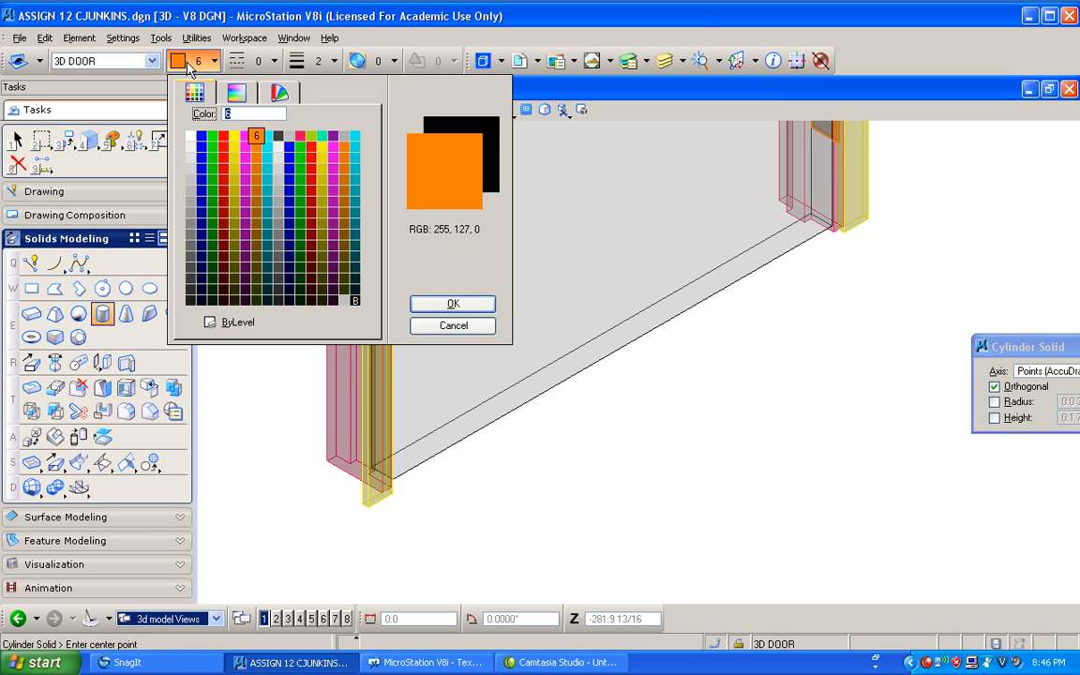
double_click(215, 141)
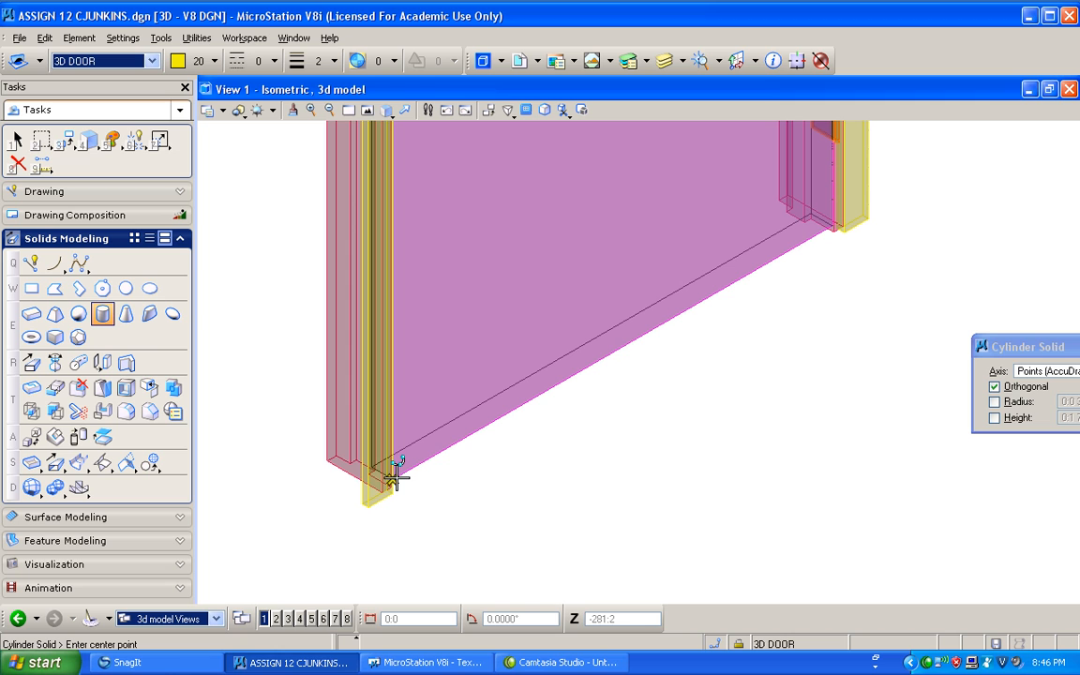
middle_click(394, 478)
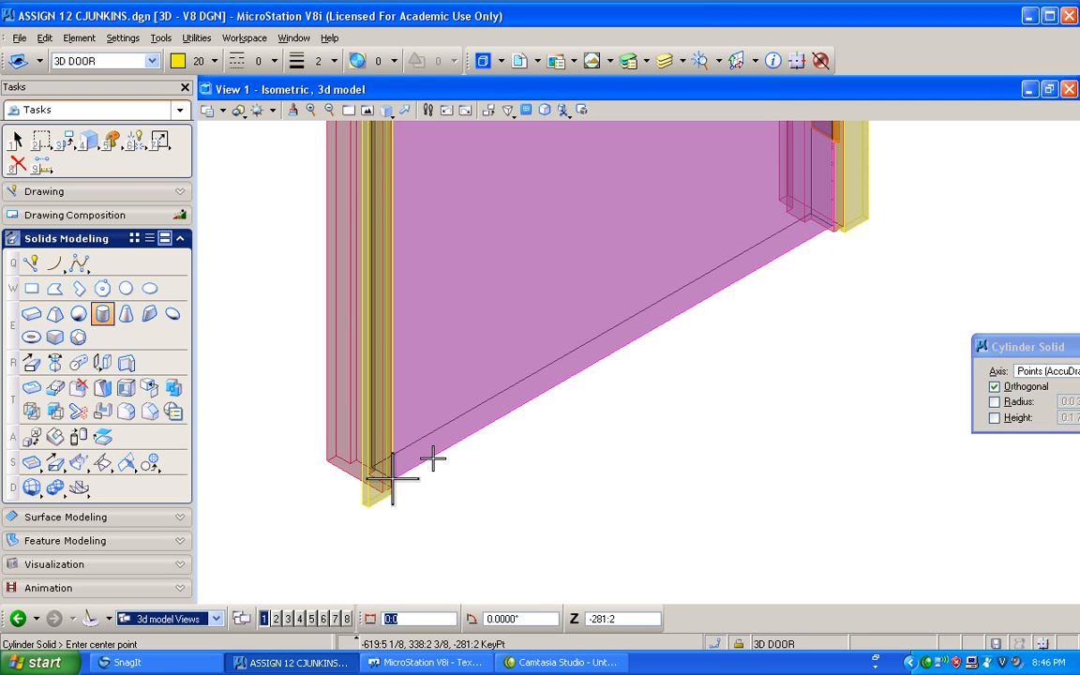
click(432, 457)
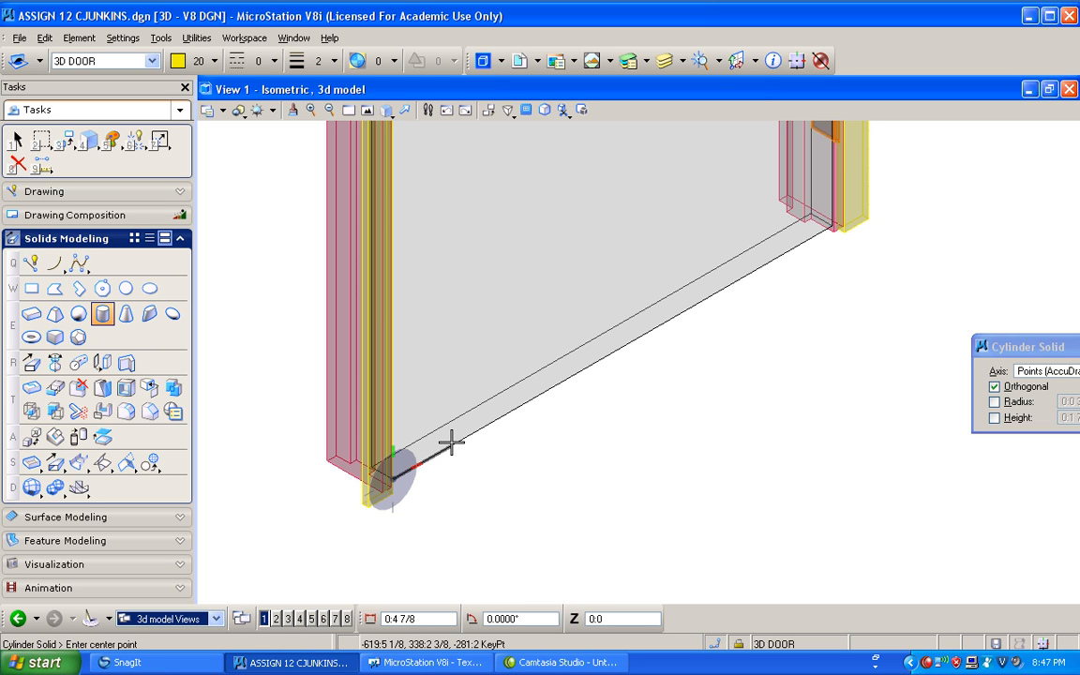
text(2.75)
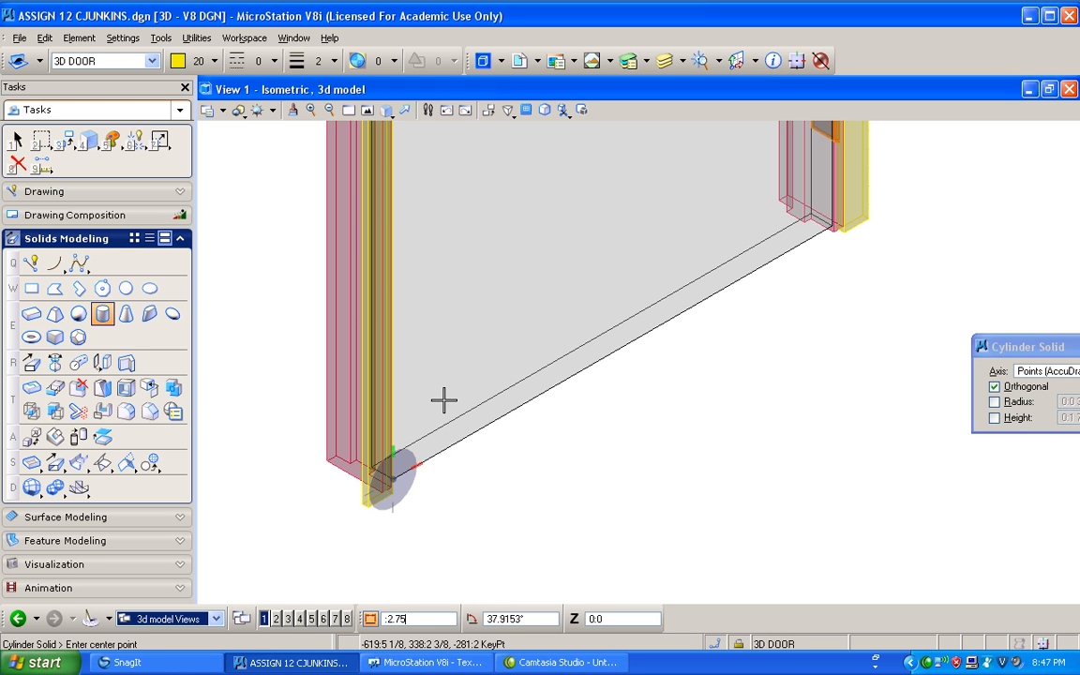
key(space)
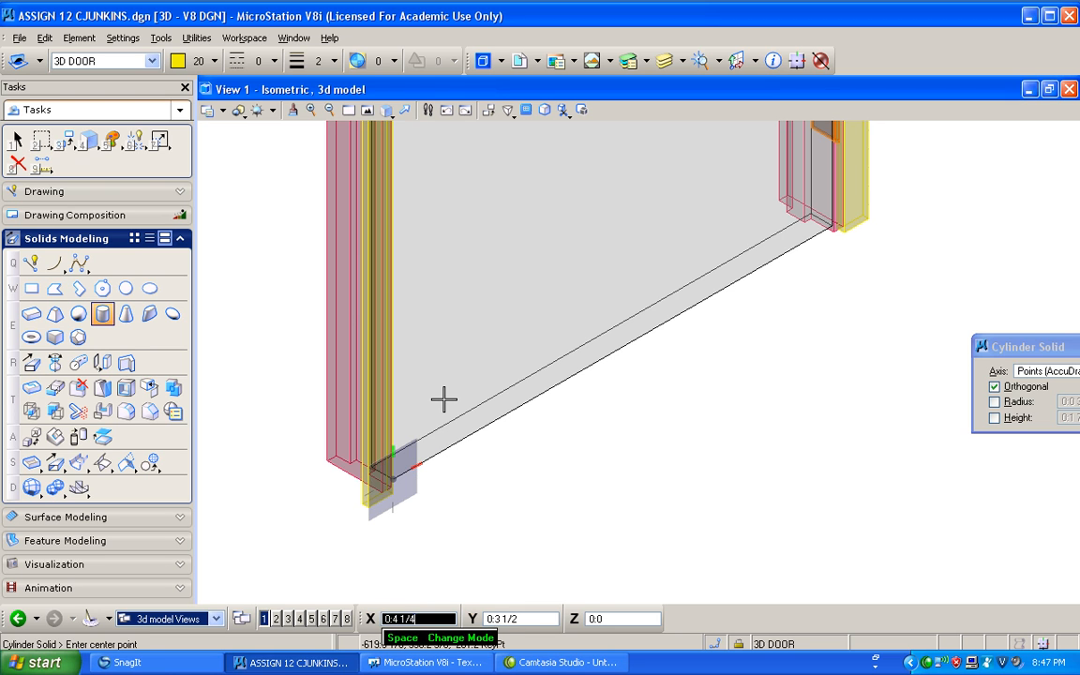
right_click(459, 460)
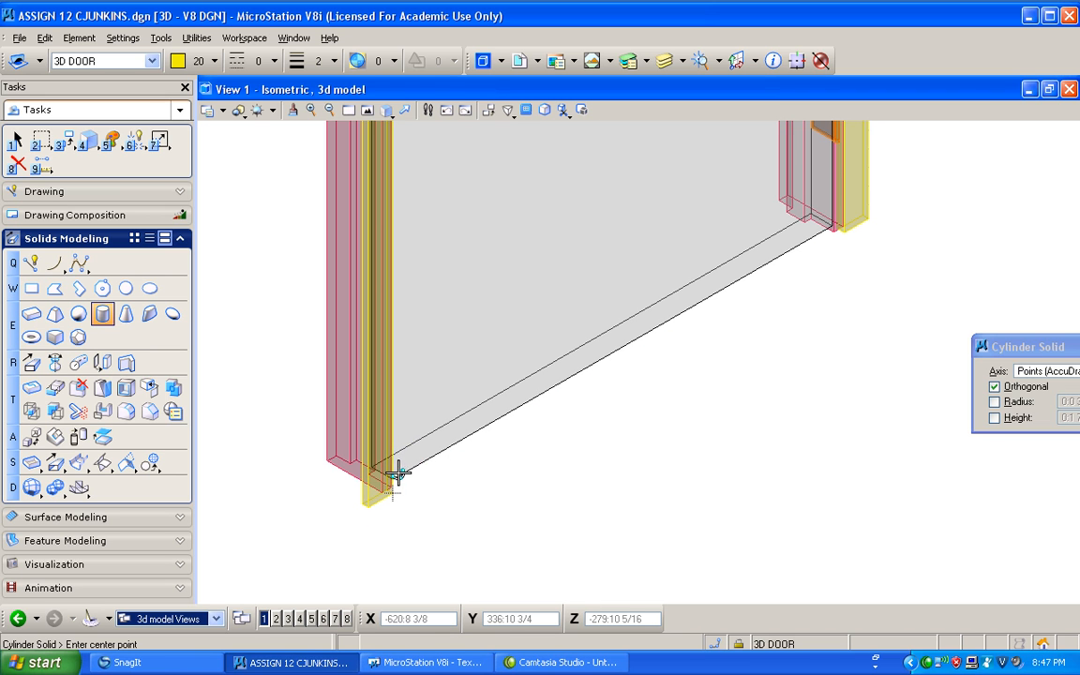
Place the cylinder's center on the slab's front face, 2.75 inches in and 3 feet up from the lower hinge-free corner
middle_click(401, 474)
middle_click(404, 472)
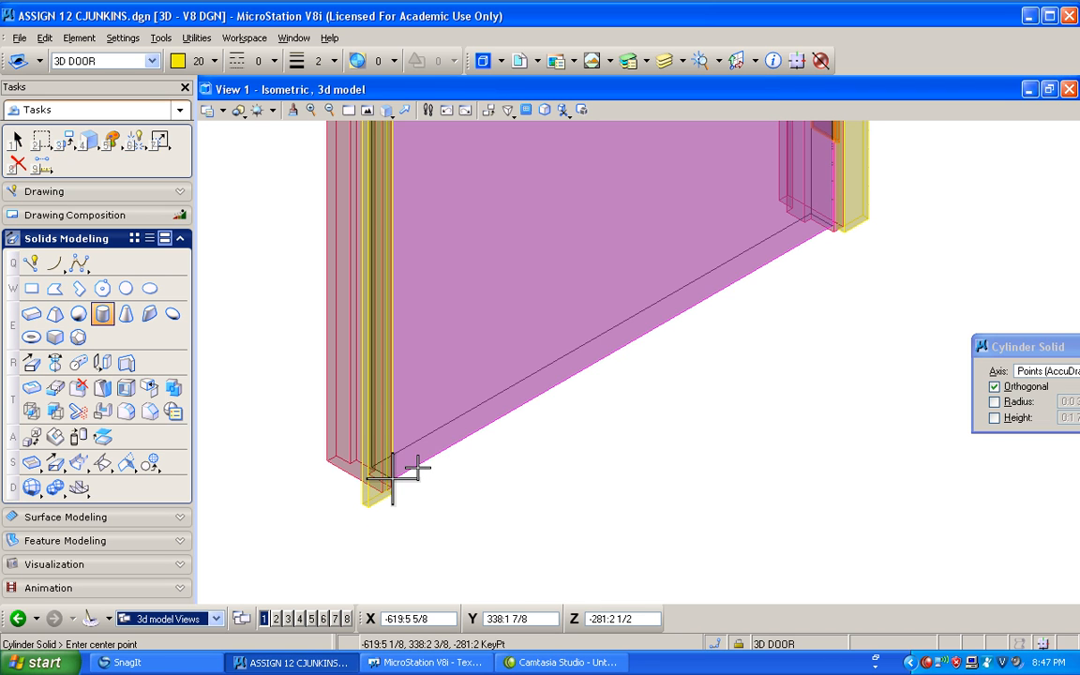
click(506, 471)
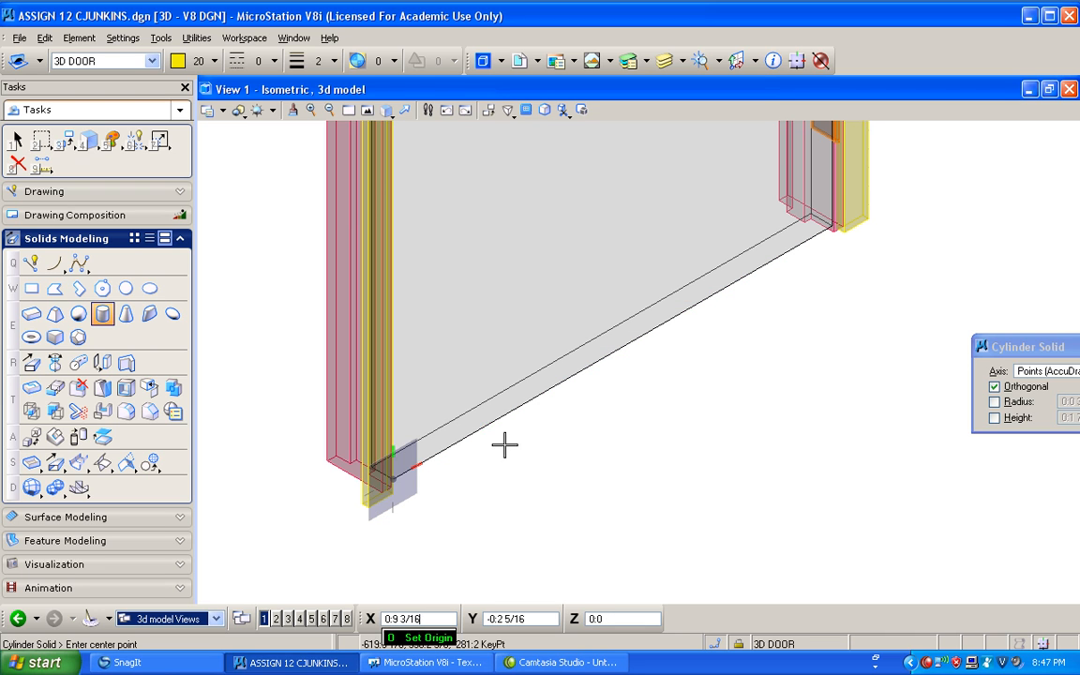
text(:2.75)
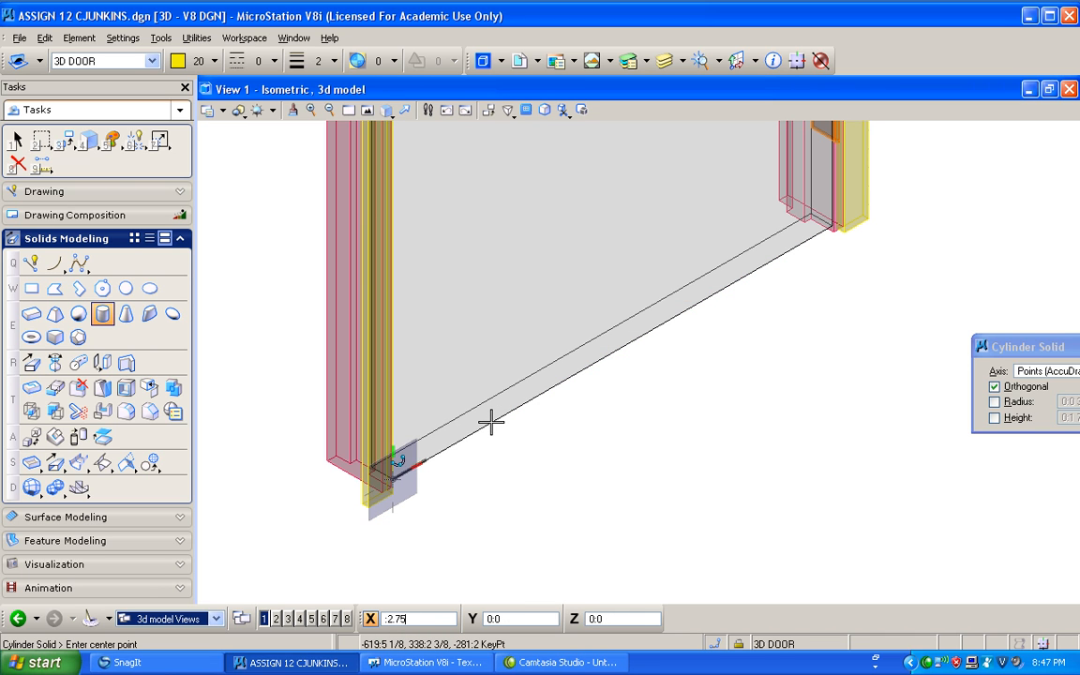
key(Tab)
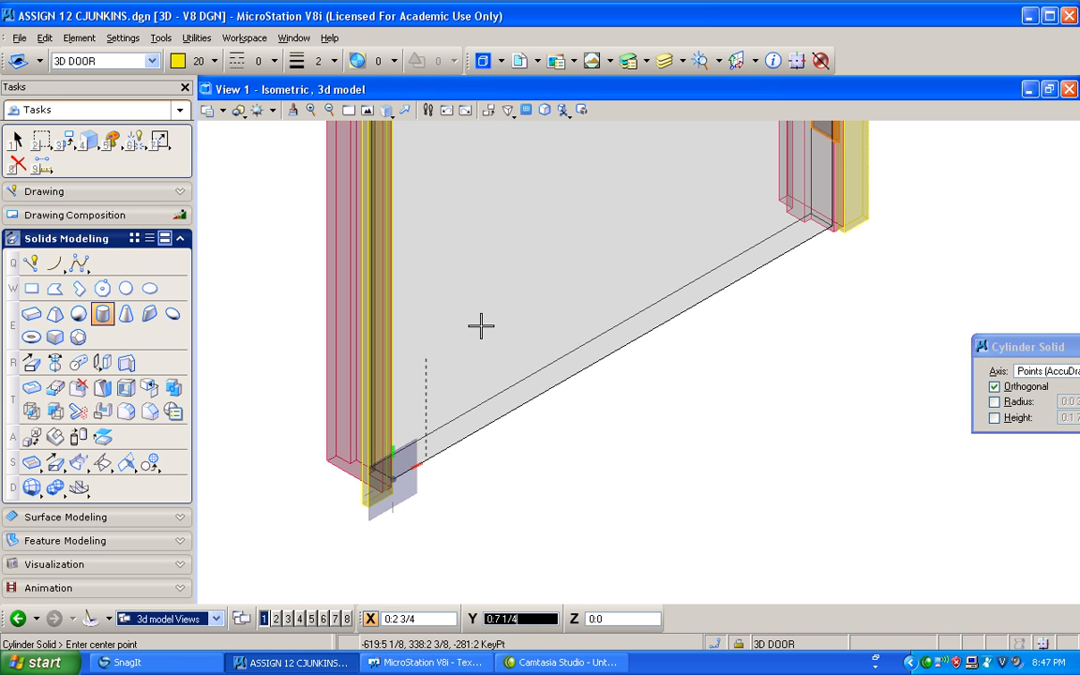
text(3)
click(479, 325)
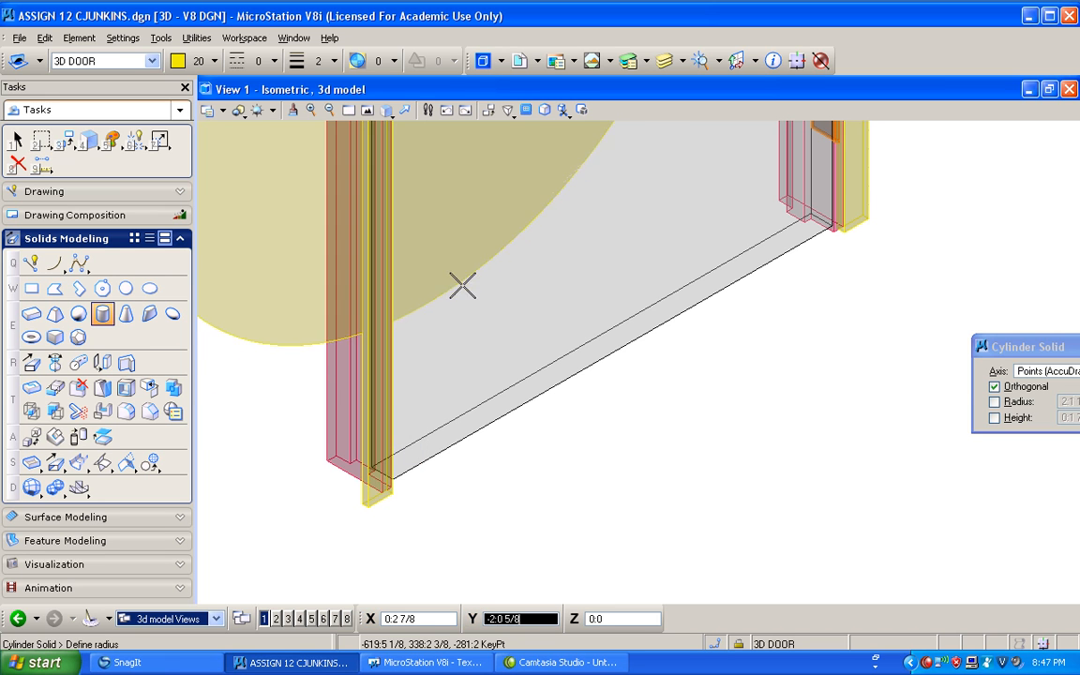
Finish the cylinder as a flat doorknob base plate with a 1.25-inch radius and 0.2-inch height, projecting from the slab
middle_drag(483, 338, 477, 234)
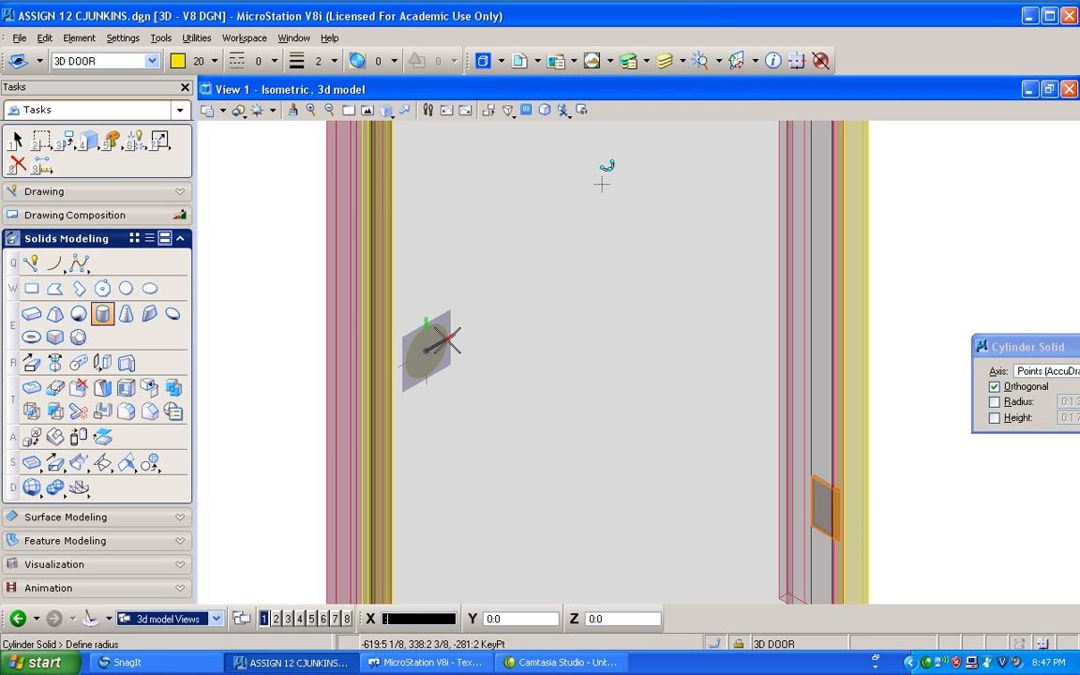
text(1.25)
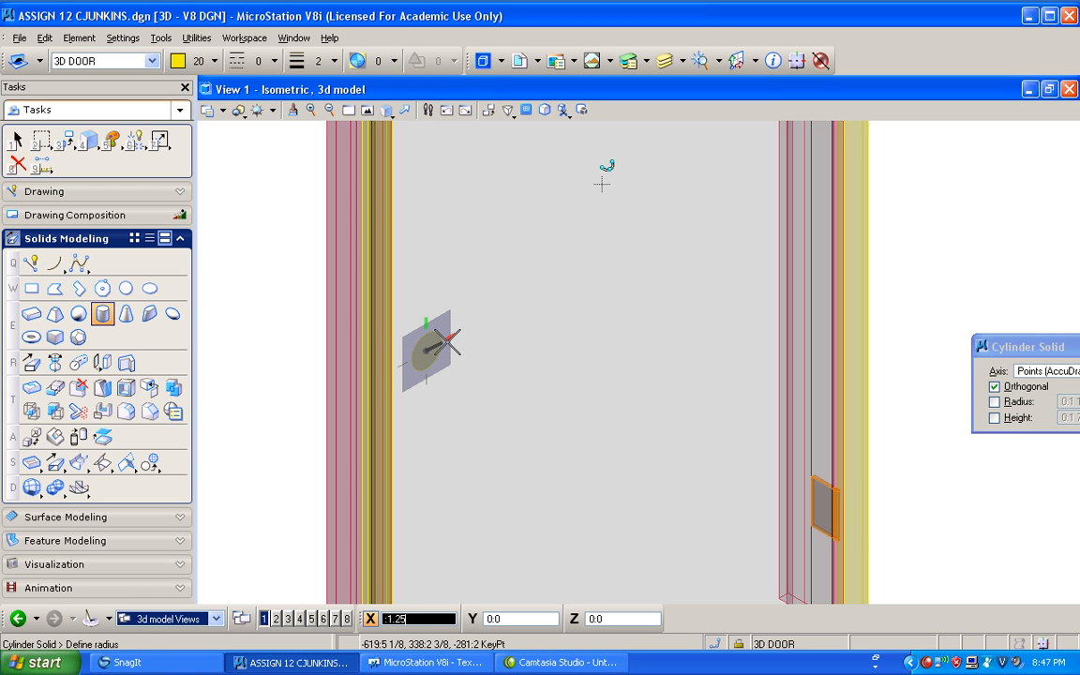
click(447, 342)
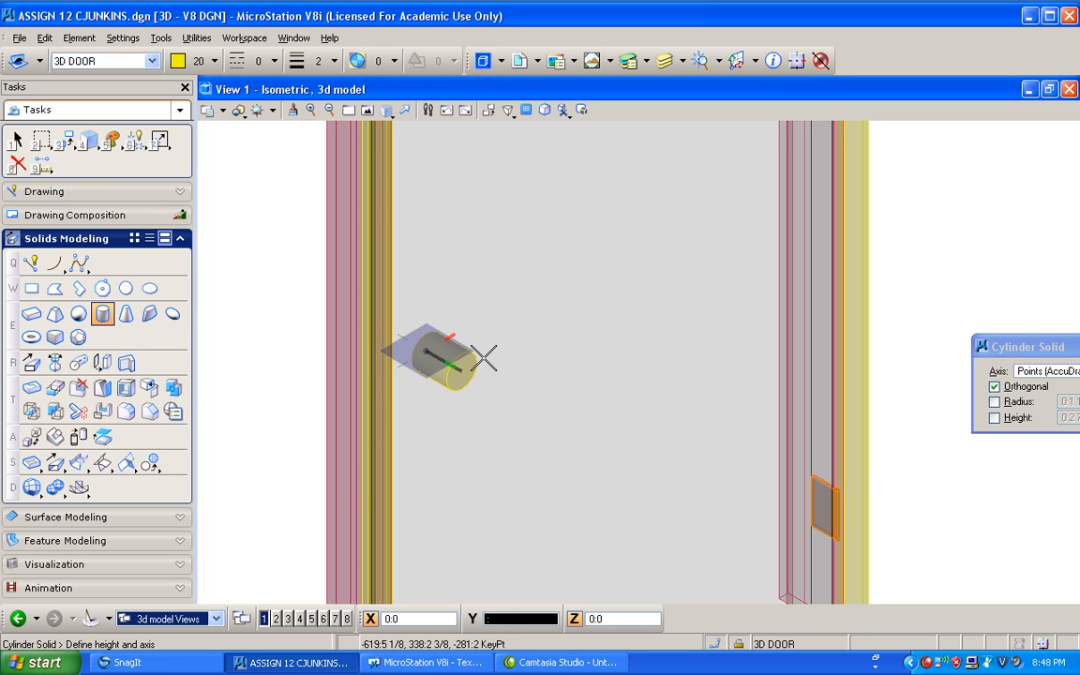
text(2)
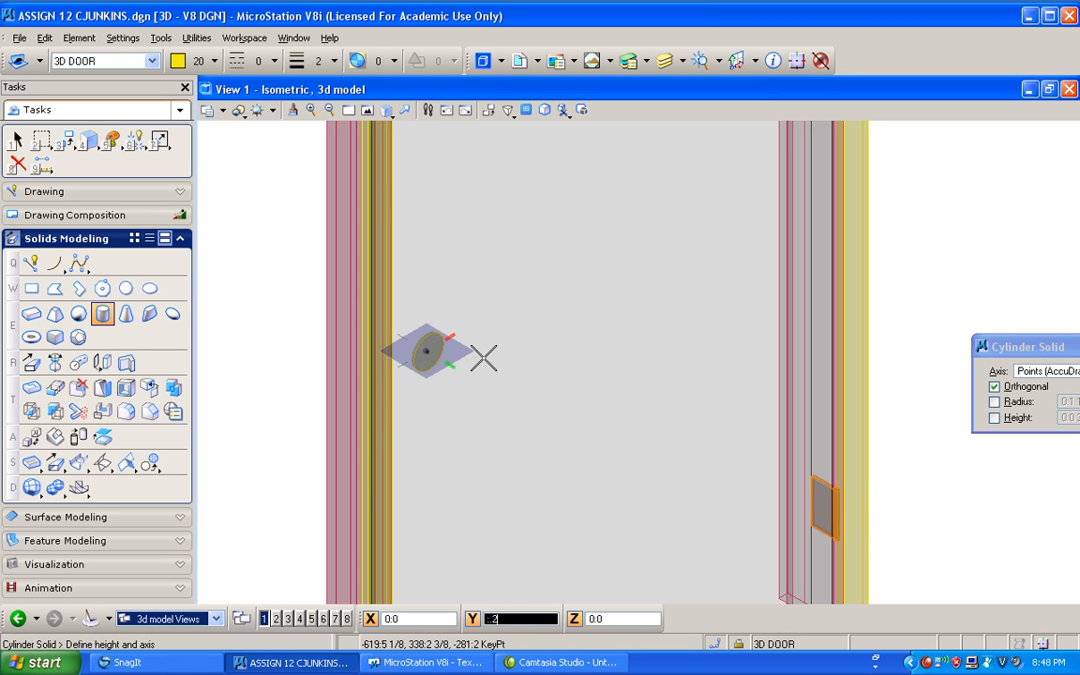
click(484, 357)
Add a cylinder stem with a 0.4-inch radius and 1.5-inch height outward from the center of the base plate
scroll(430, 362, up, 3)
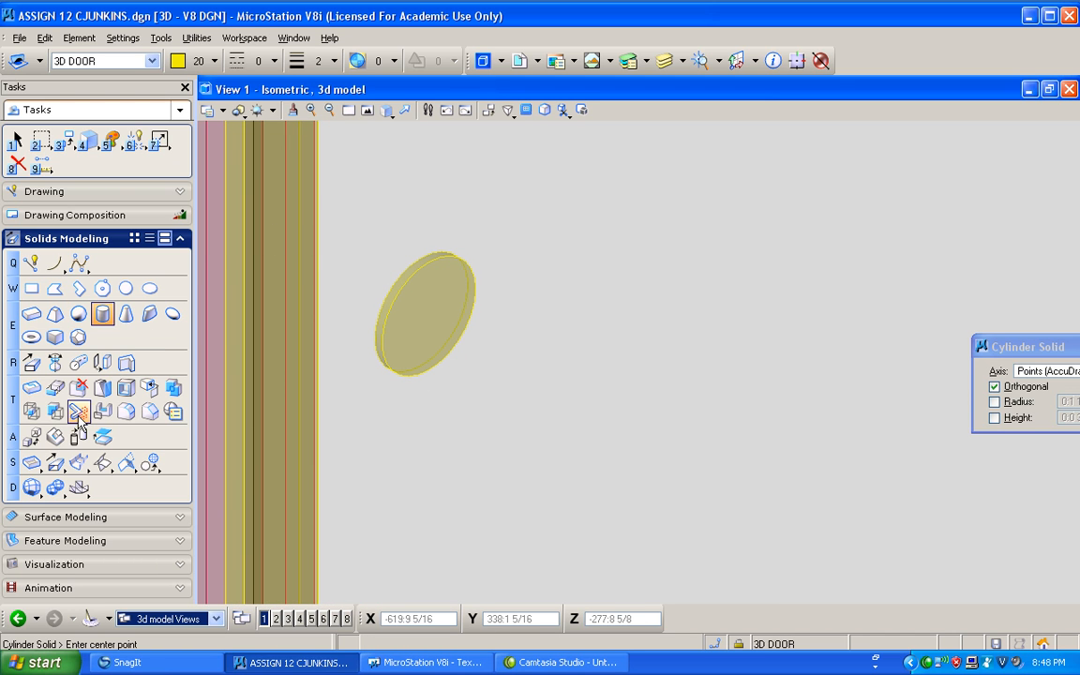
click(428, 315)
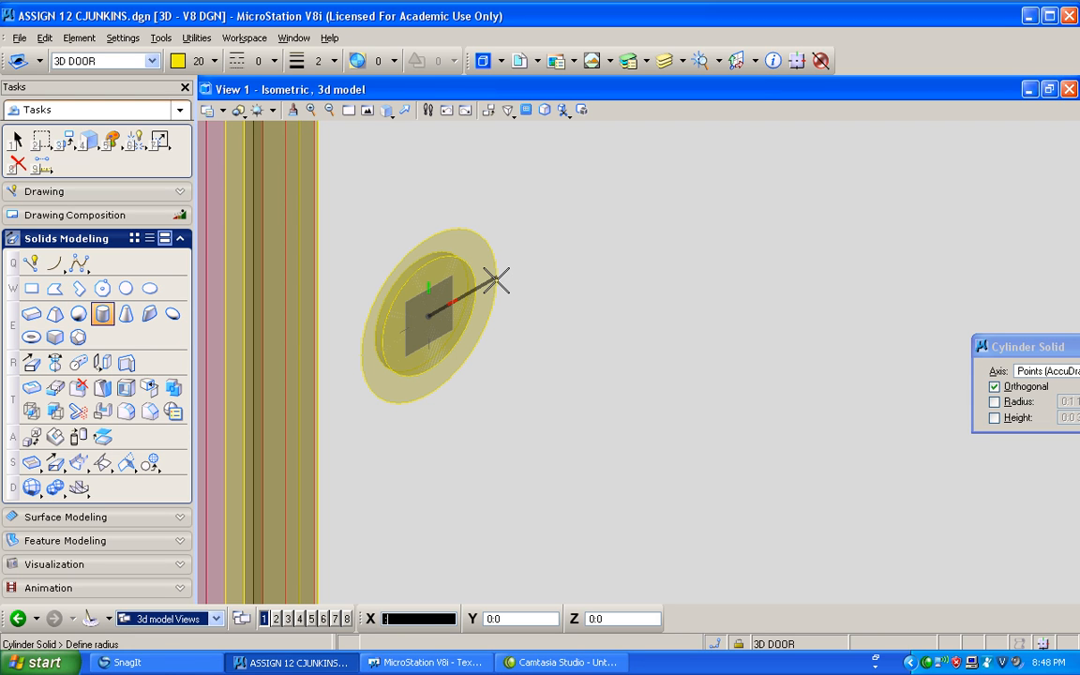
text(.4)
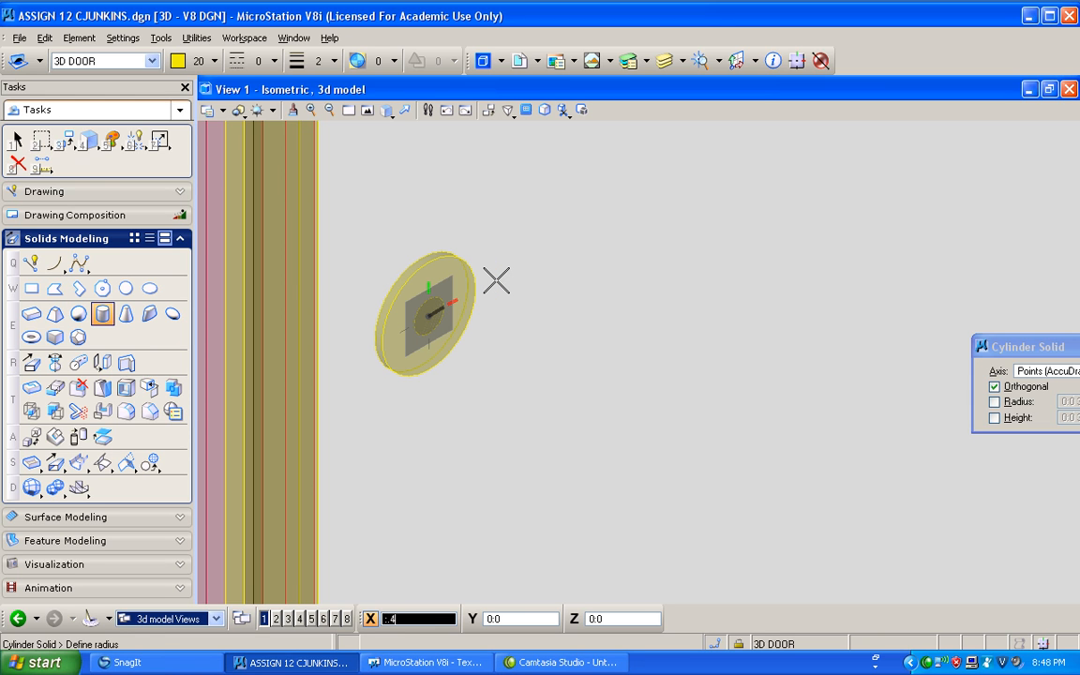
click(496, 281)
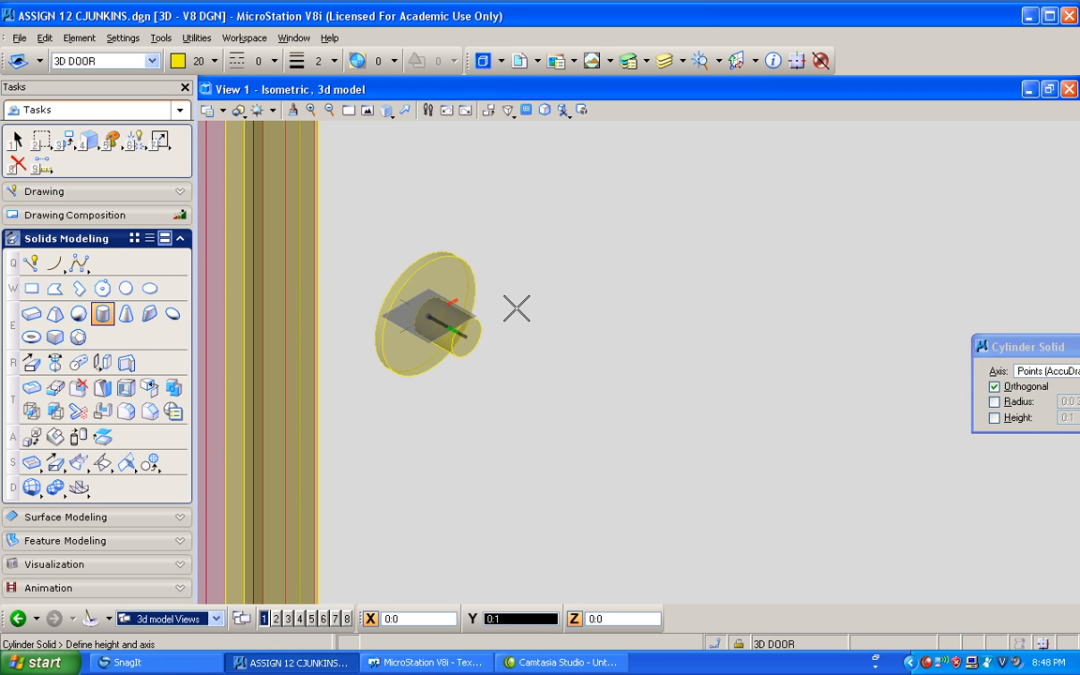
text(-1.5)
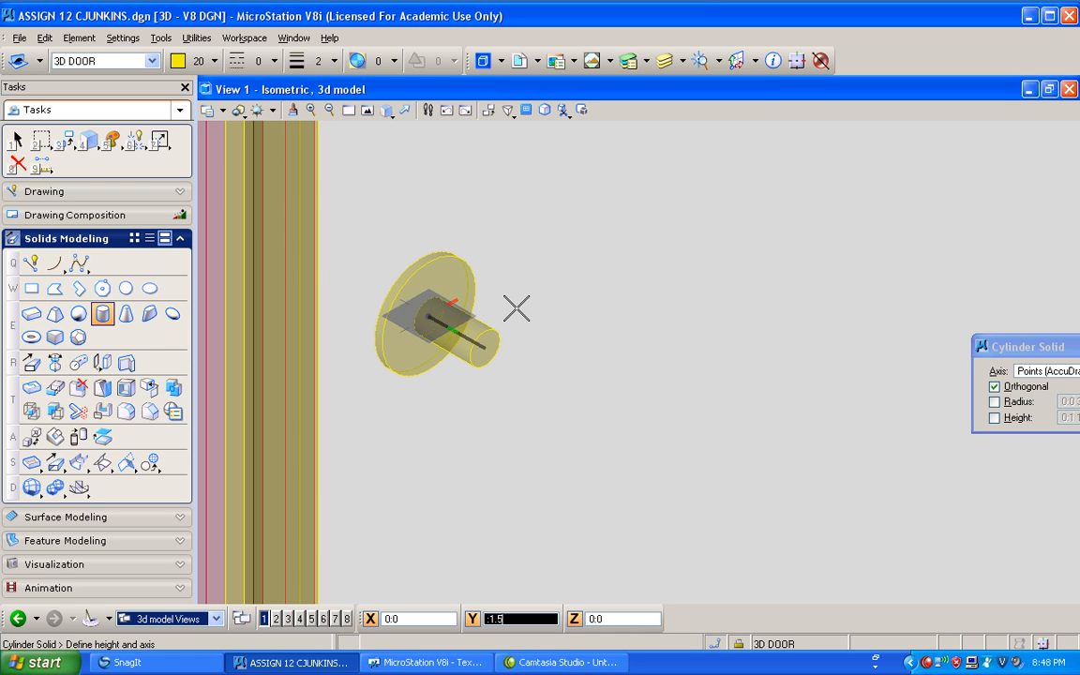
click(548, 291)
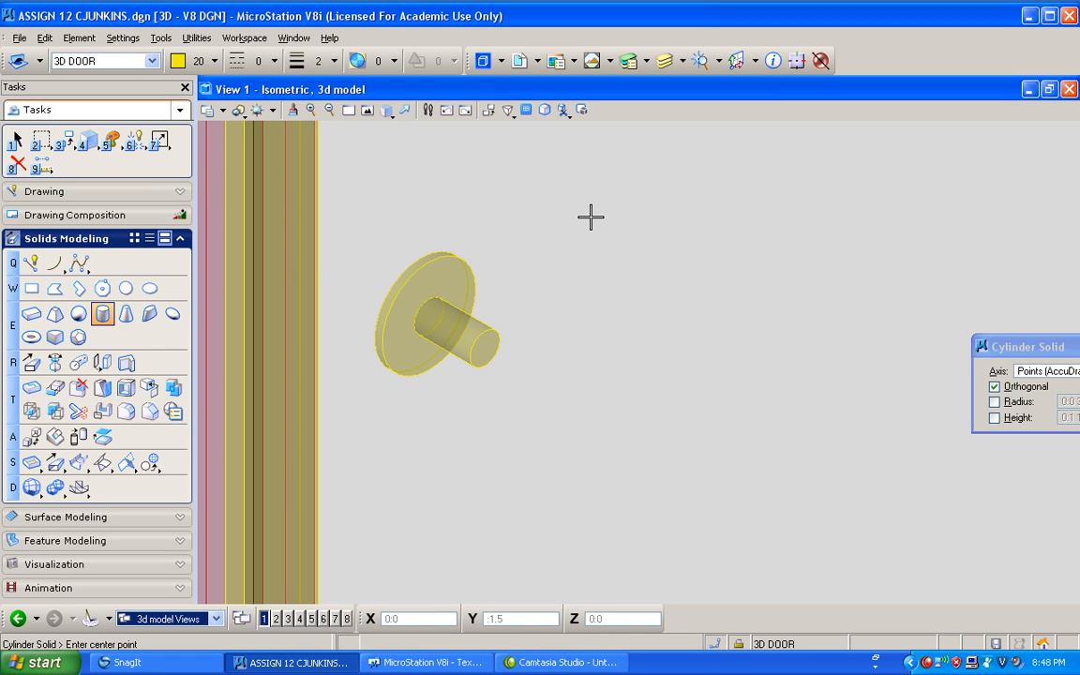
Add a solid sphere with a 0.75-inch radius centered on the stem's outer end
click(79, 316)
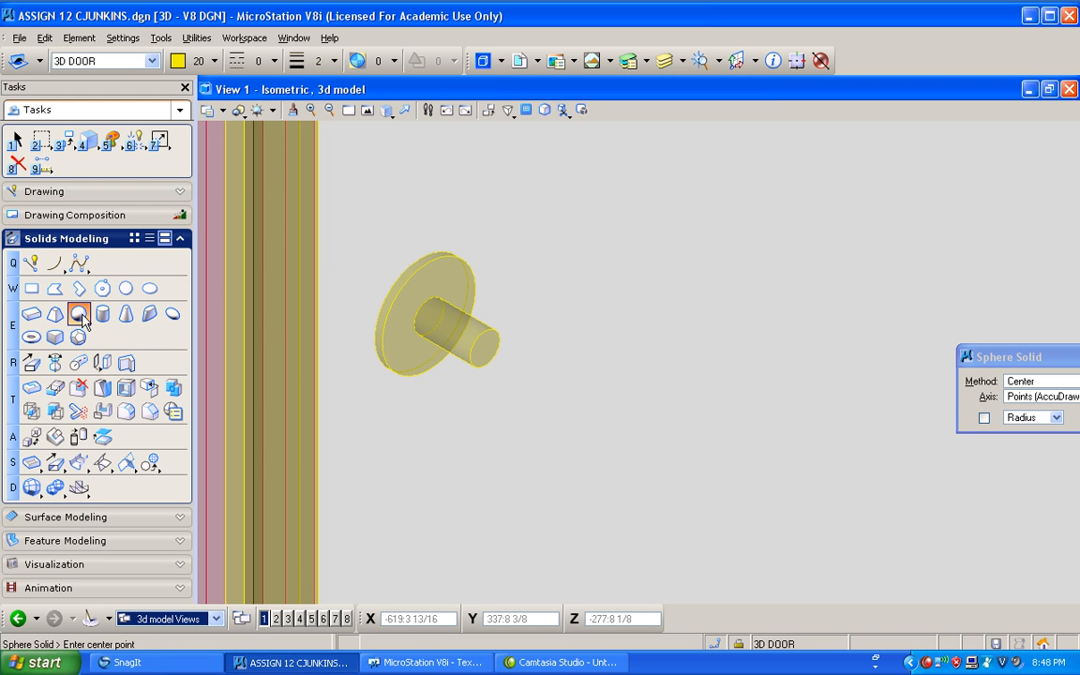
click(485, 348)
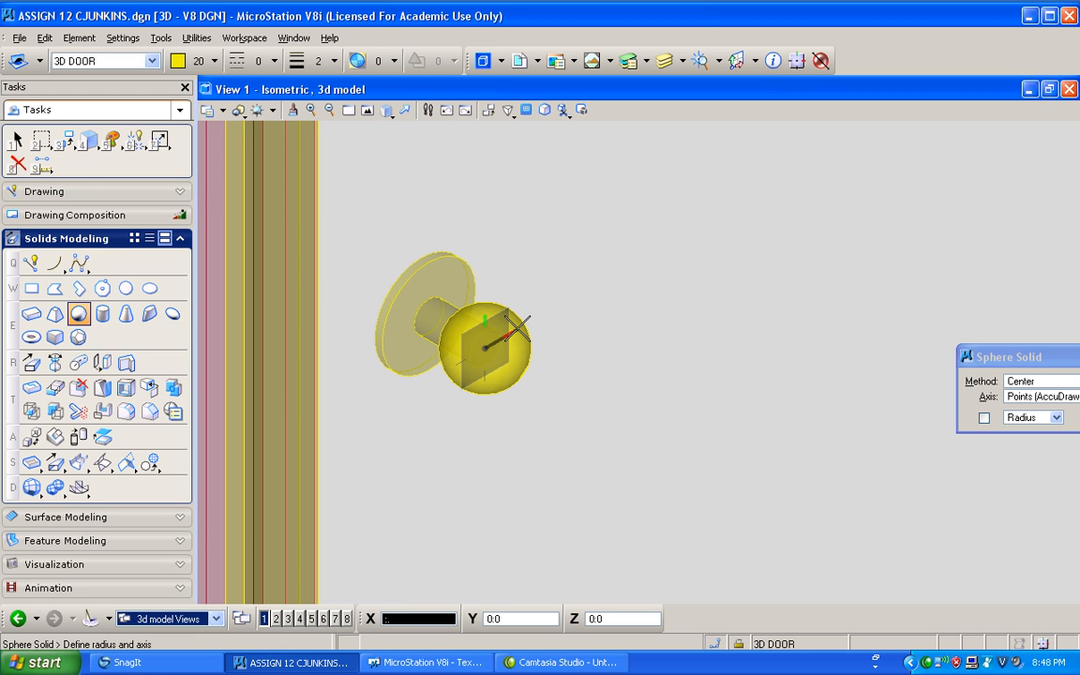
text(.75)
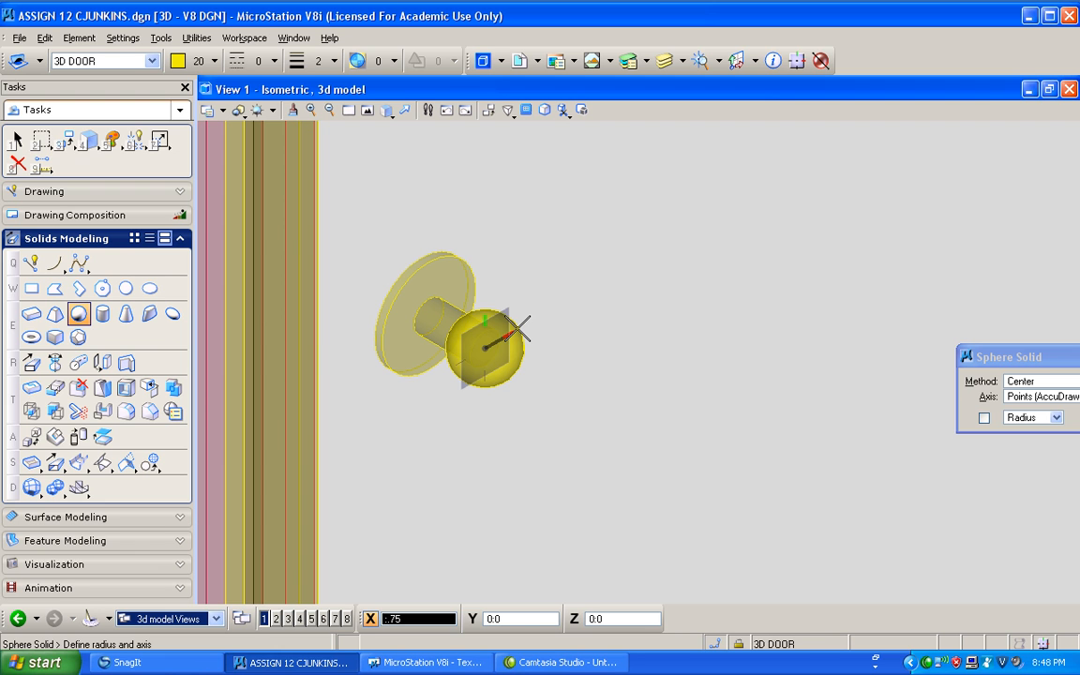
click(517, 330)
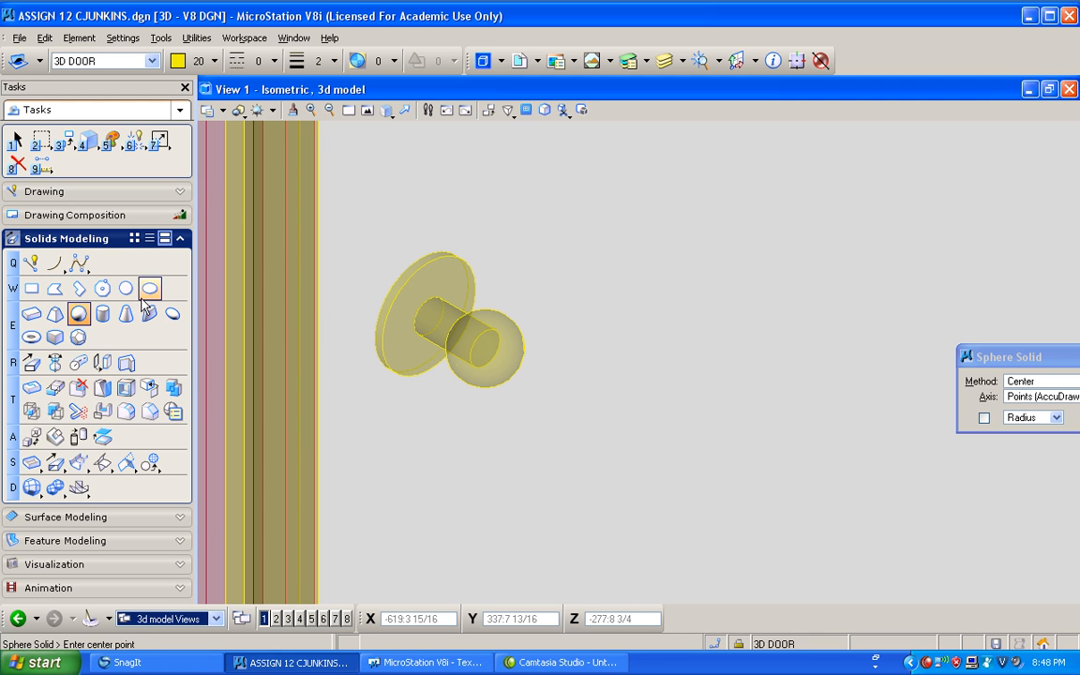
Unite the stem, sphere and base plate into one doorknob solid without keeping the originals
click(175, 391)
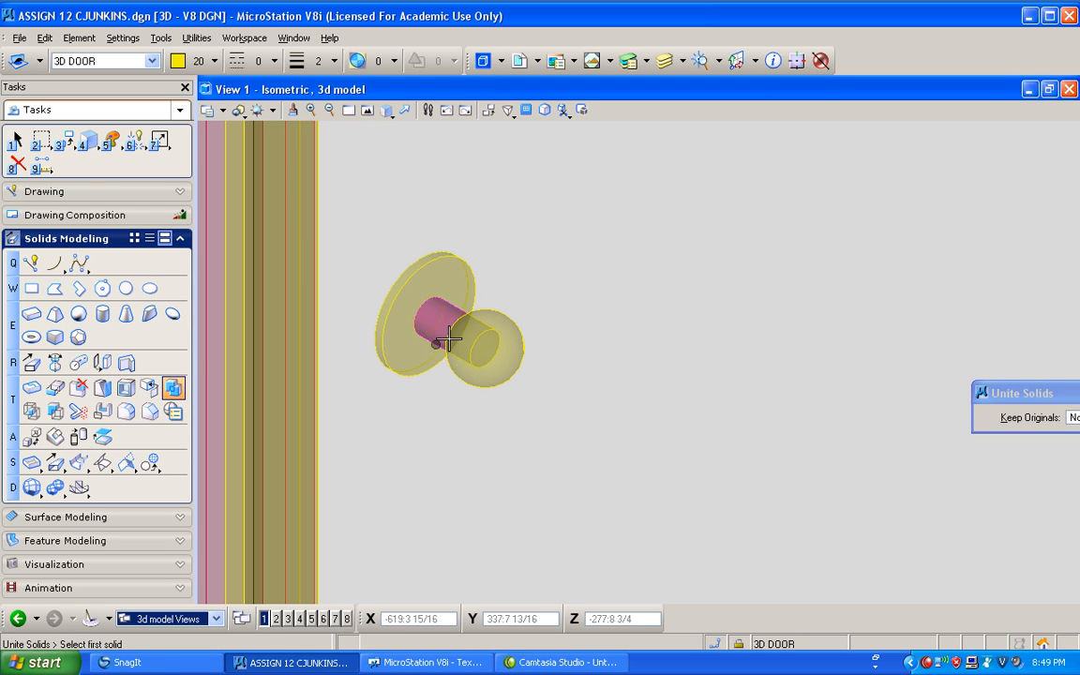
click(441, 309)
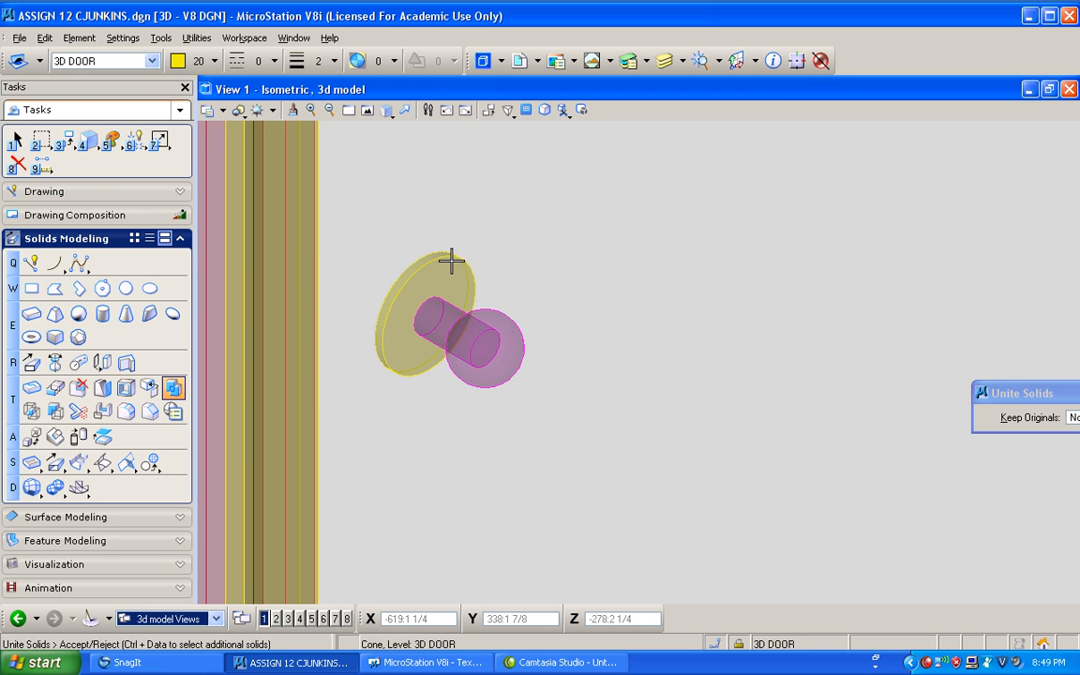
click(448, 269)
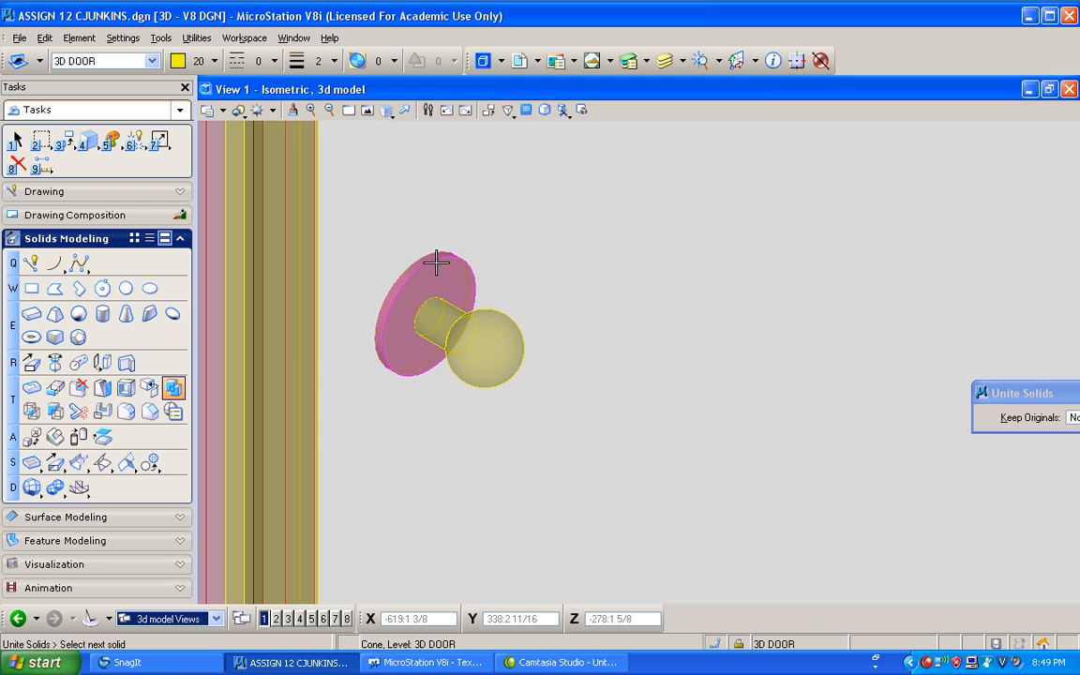
click(436, 263)
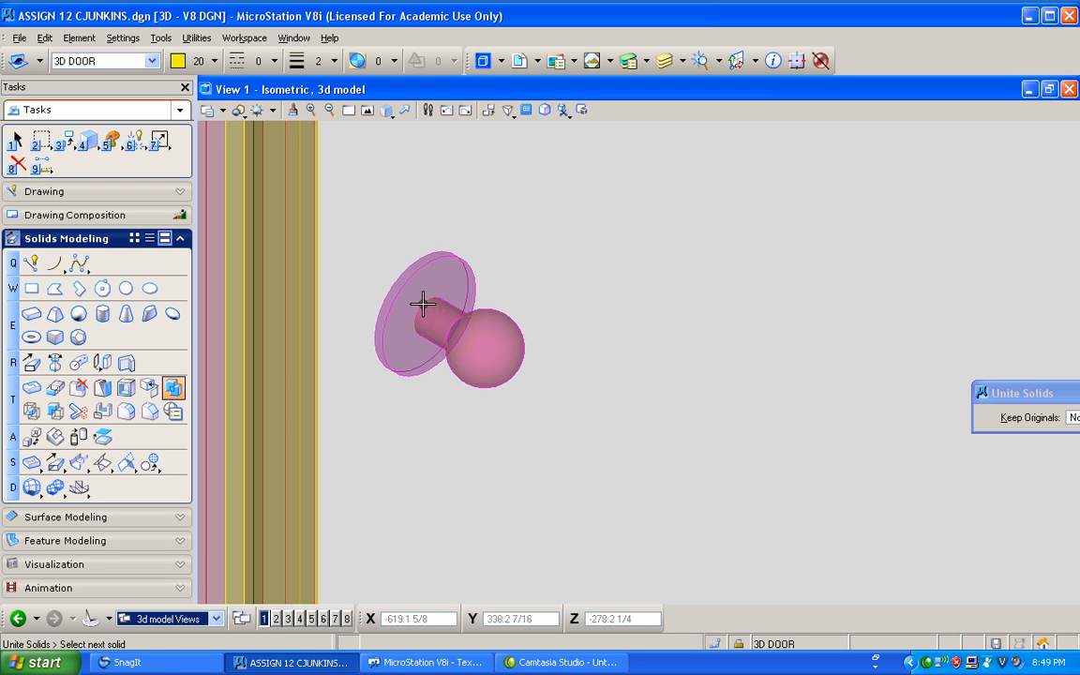
click(435, 306)
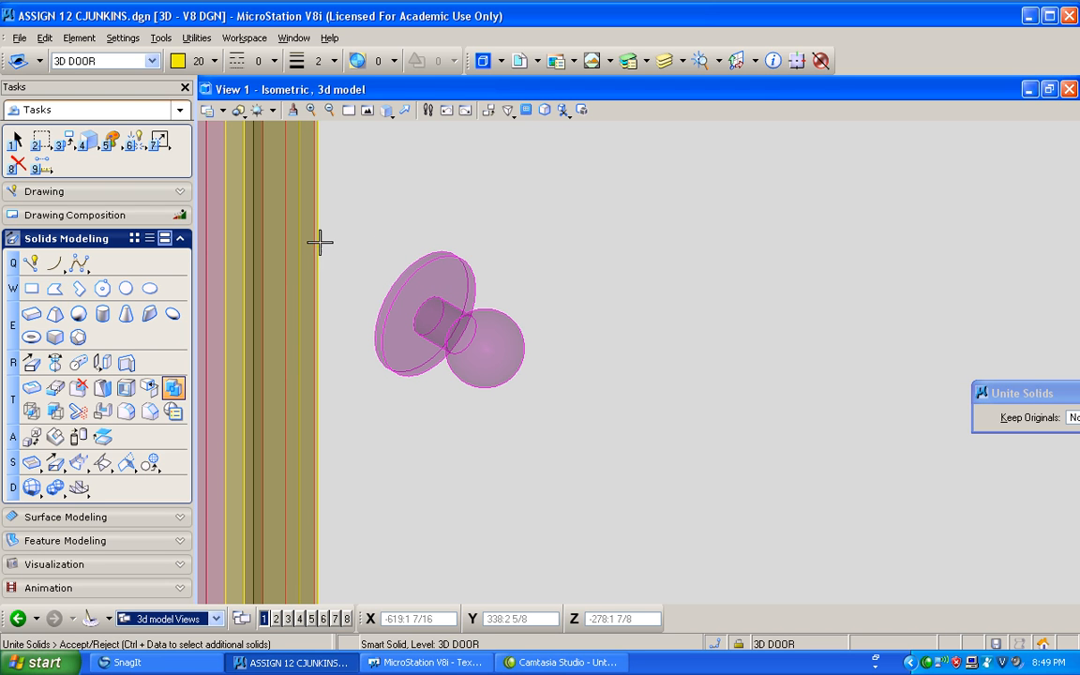
scroll(315, 271, down, 8)
click(473, 370)
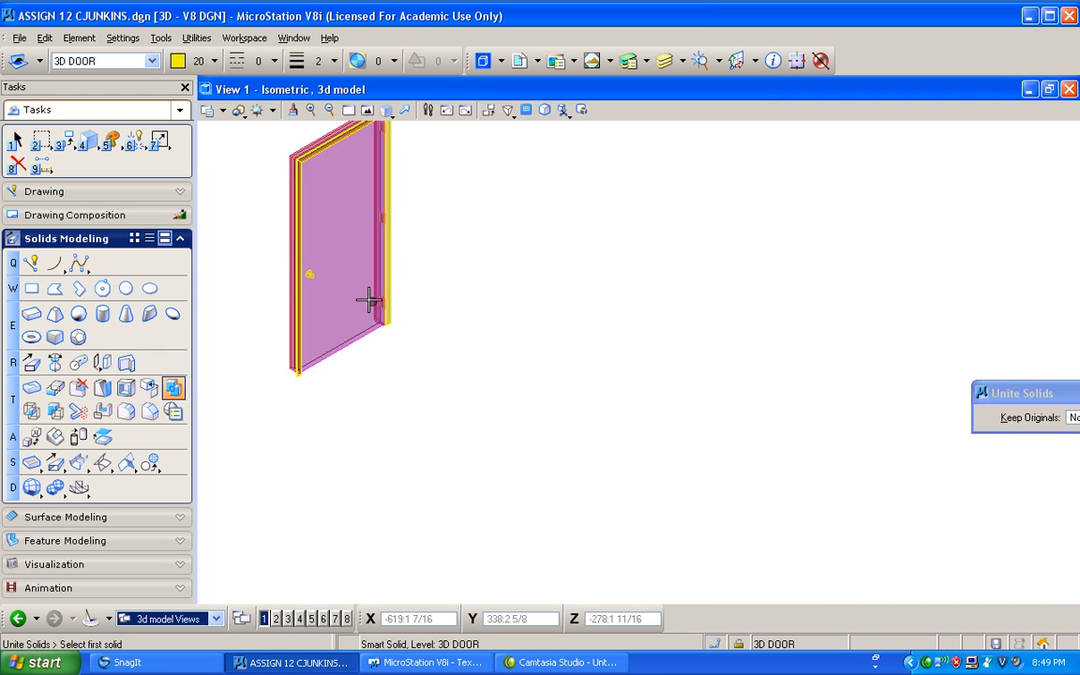
In the Top view, mirror a copy of the doorknob about the horizontal through the midpoint of the slab's thickness
scroll(270, 245, up, 7)
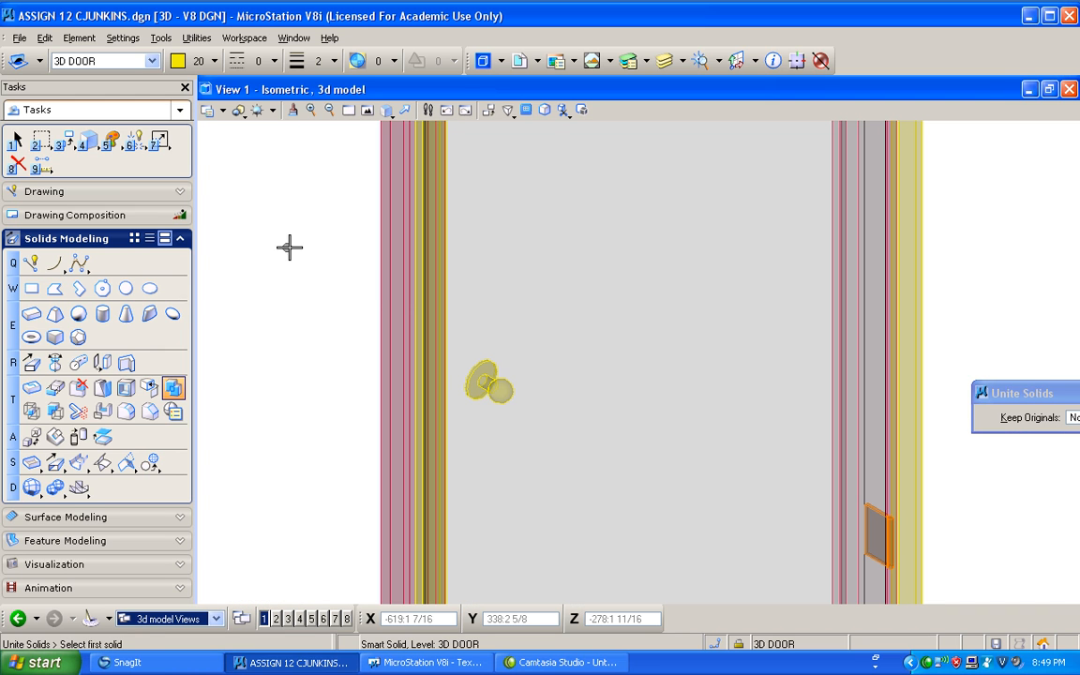
click(388, 111)
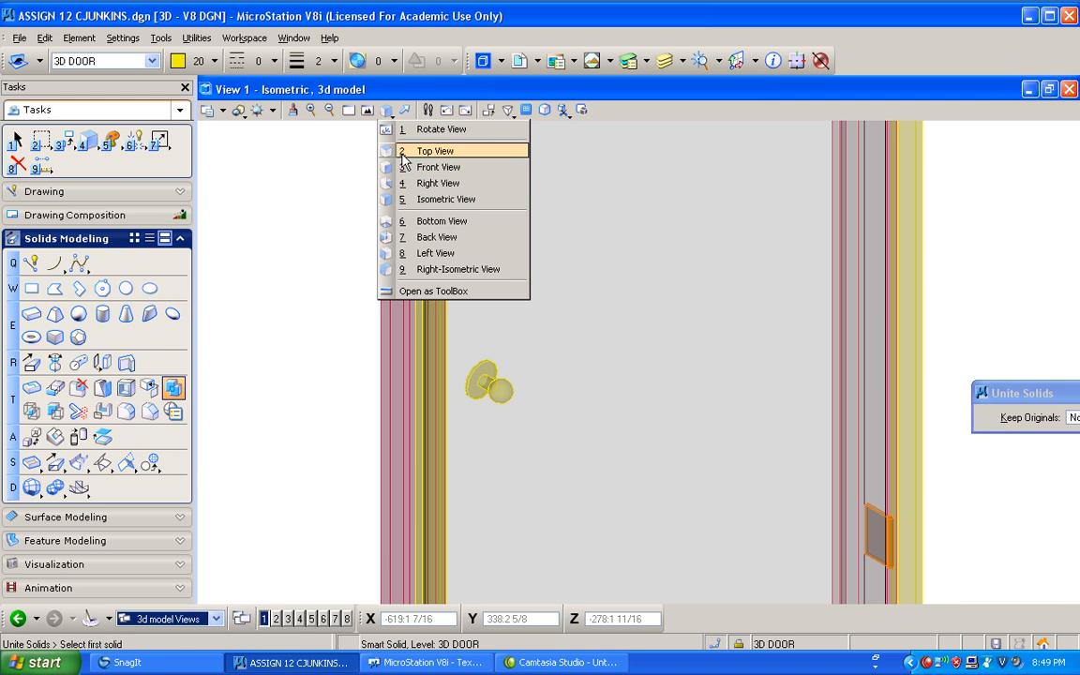
click(403, 151)
scroll(476, 274, up, 4)
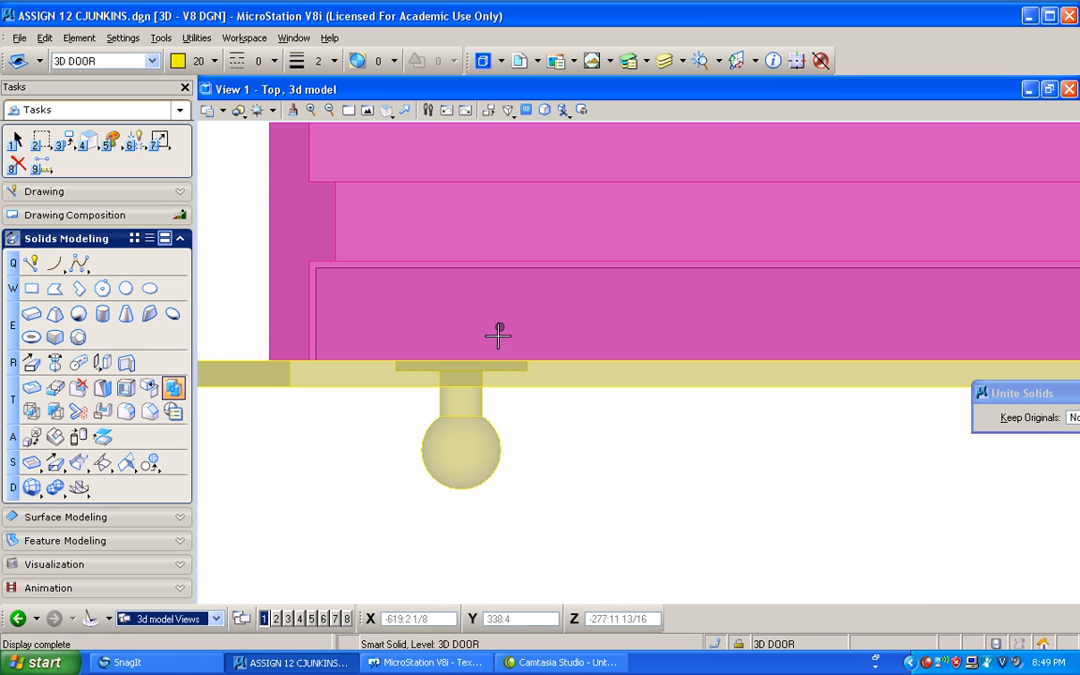
click(62, 141)
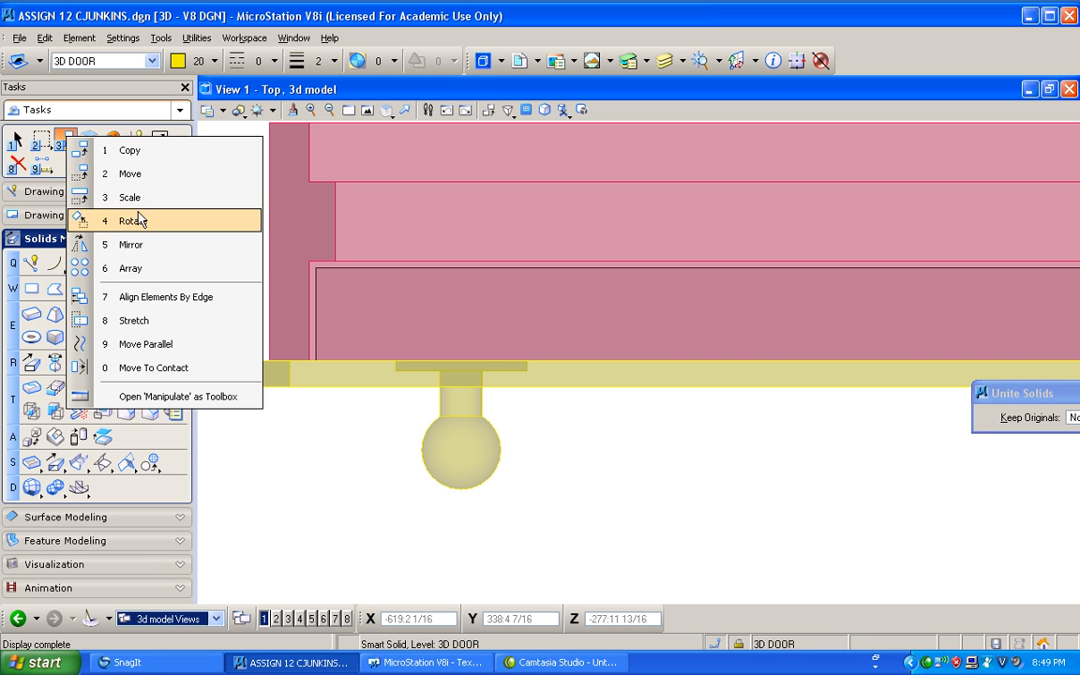
click(137, 247)
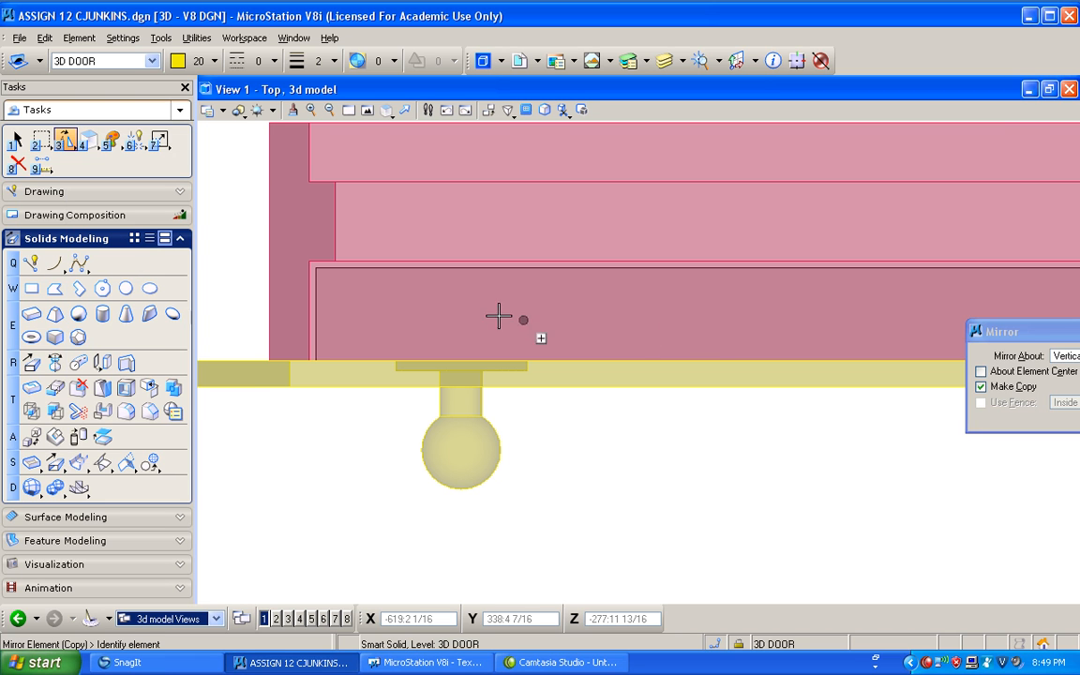
drag(1033, 328, 815, 295)
click(901, 323)
click(868, 338)
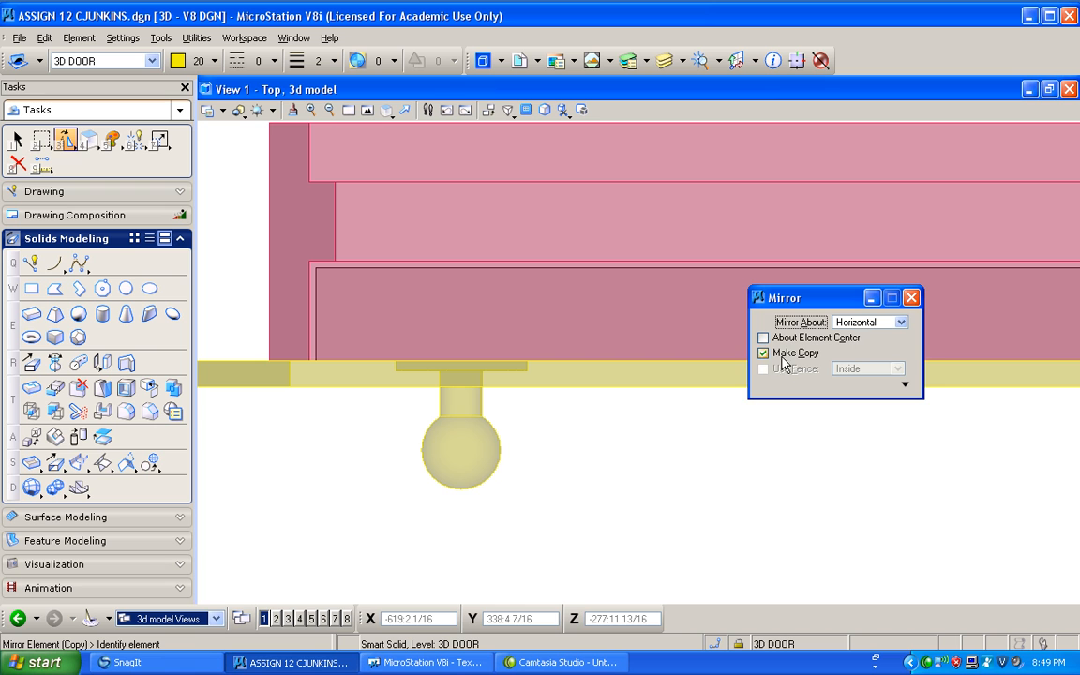
click(474, 461)
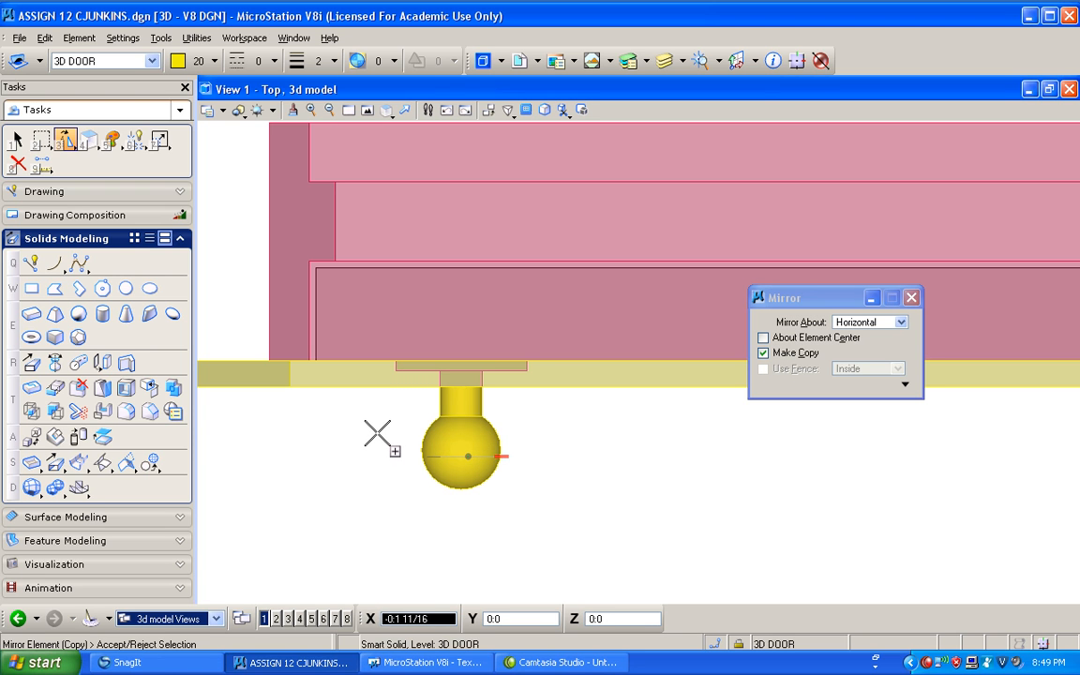
scroll(315, 315, up, 3)
middle_click(317, 312)
click(321, 312)
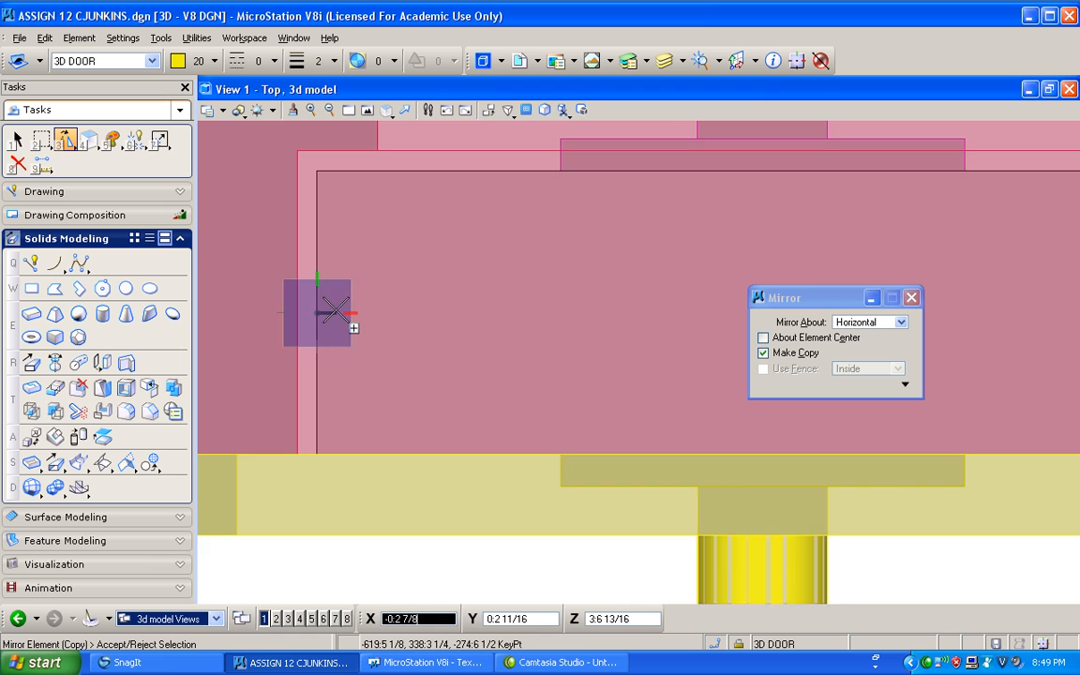
scroll(375, 340, down, 5)
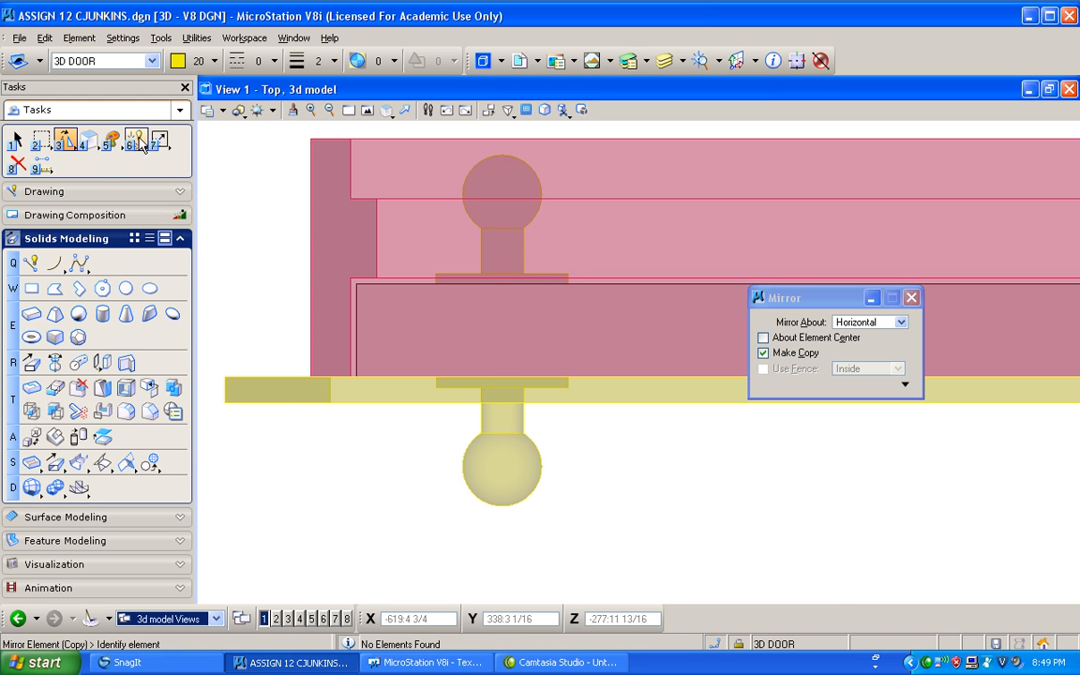
click(16, 140)
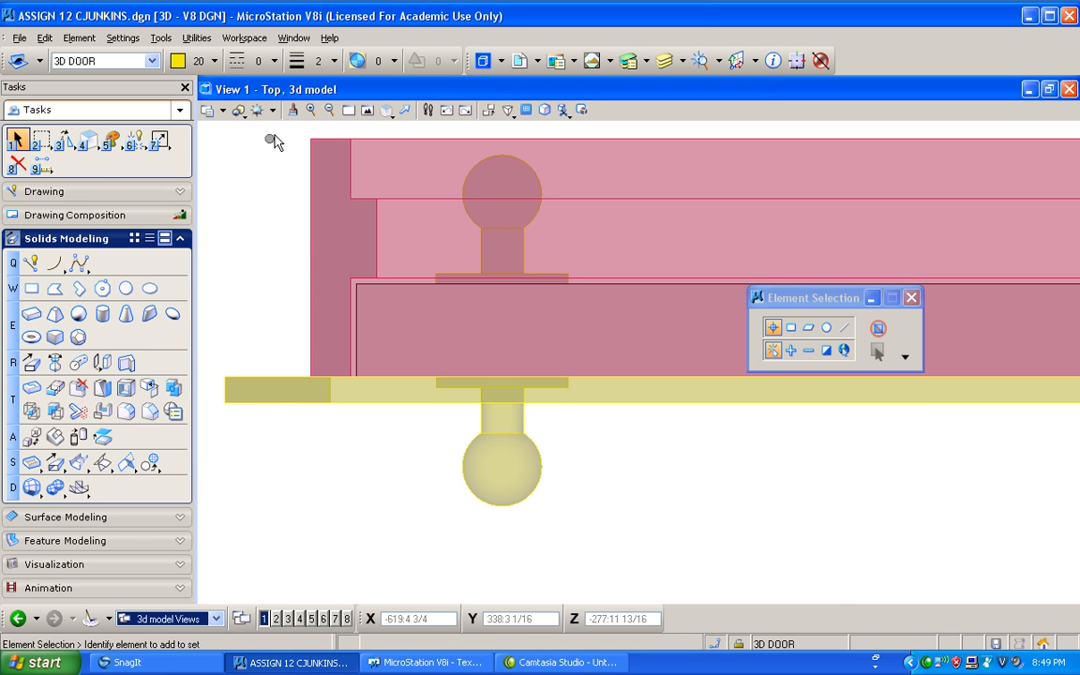
Display the whole door in Illustration With Shadows and rotate it from the Isometric view to examine the slab, trim and doorknobs
click(221, 110)
click(265, 175)
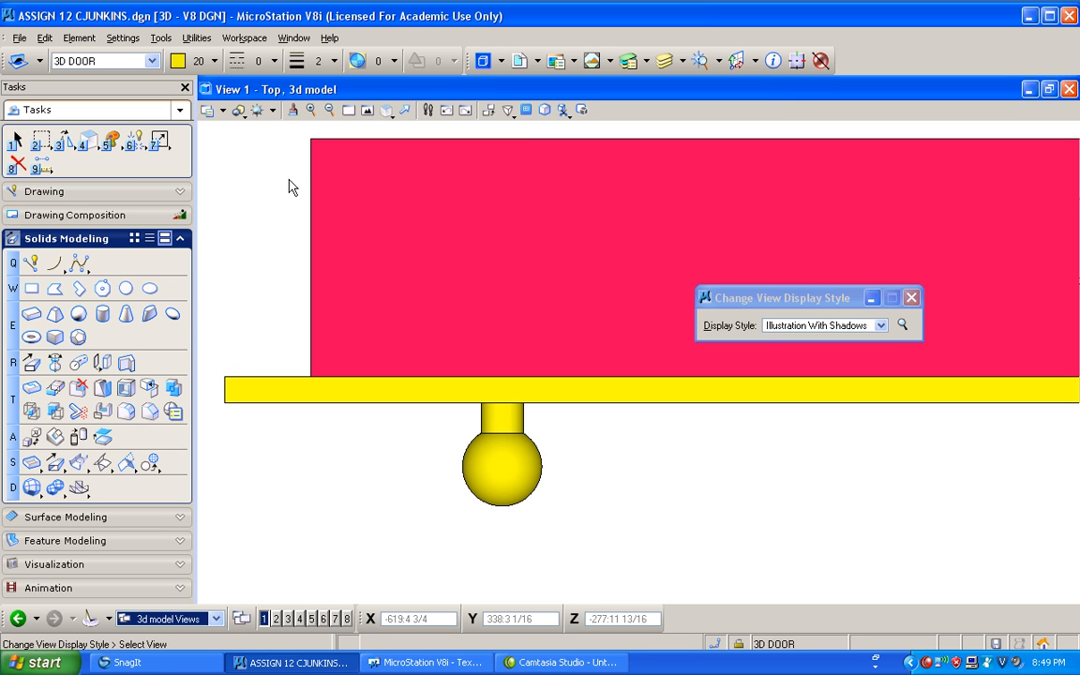
click(386, 111)
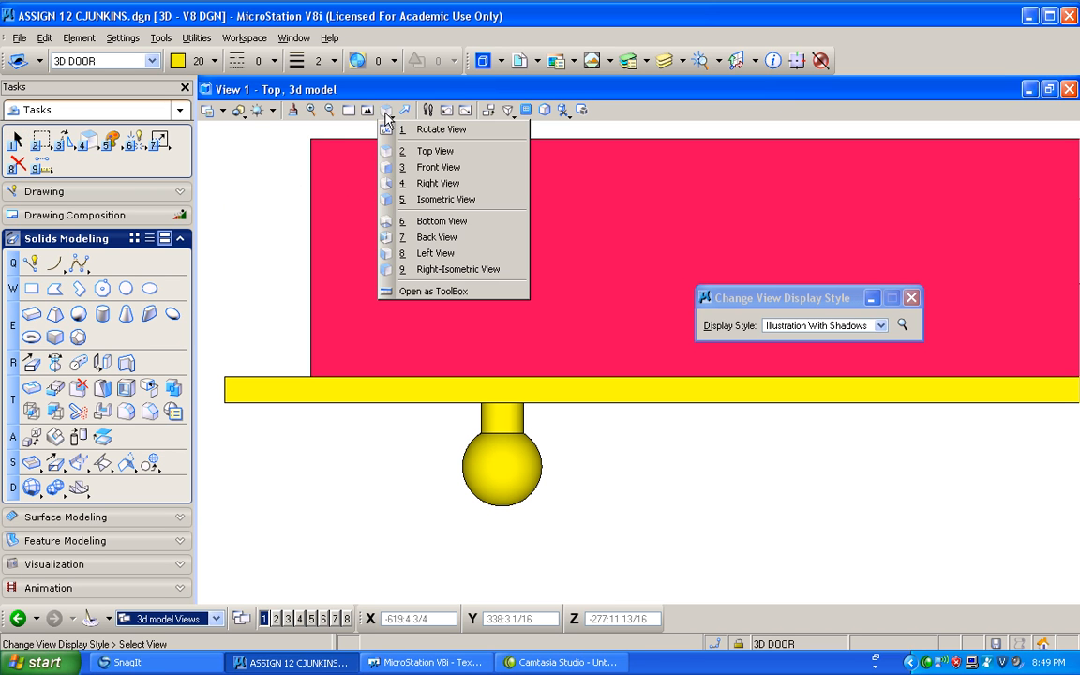
click(427, 198)
click(386, 110)
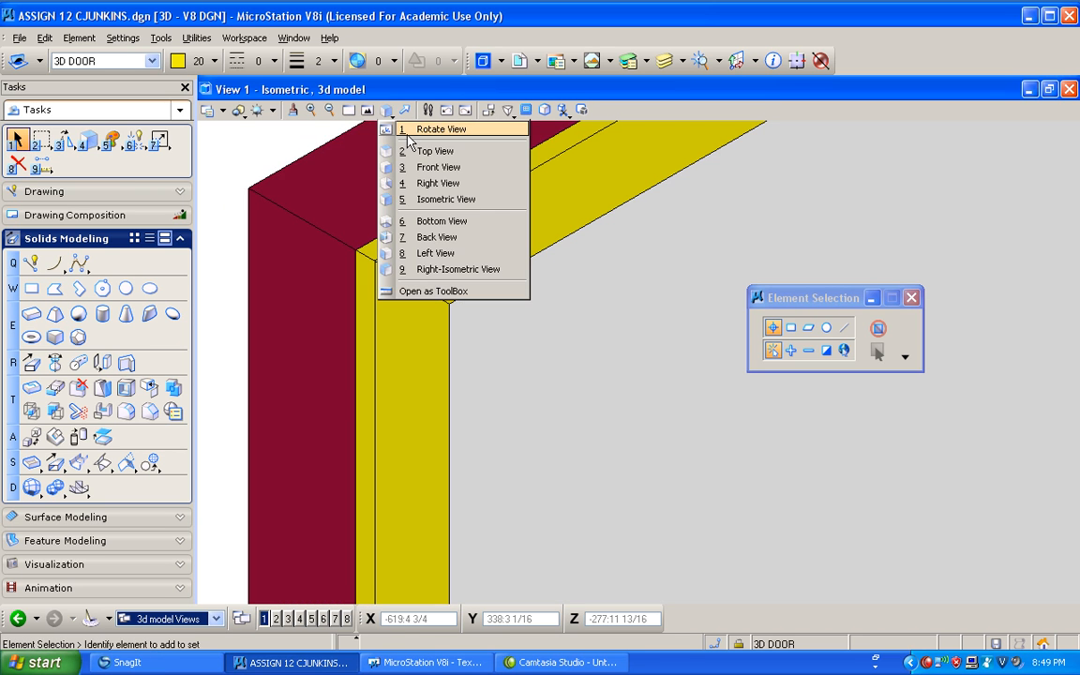
click(405, 130)
click(367, 110)
click(387, 111)
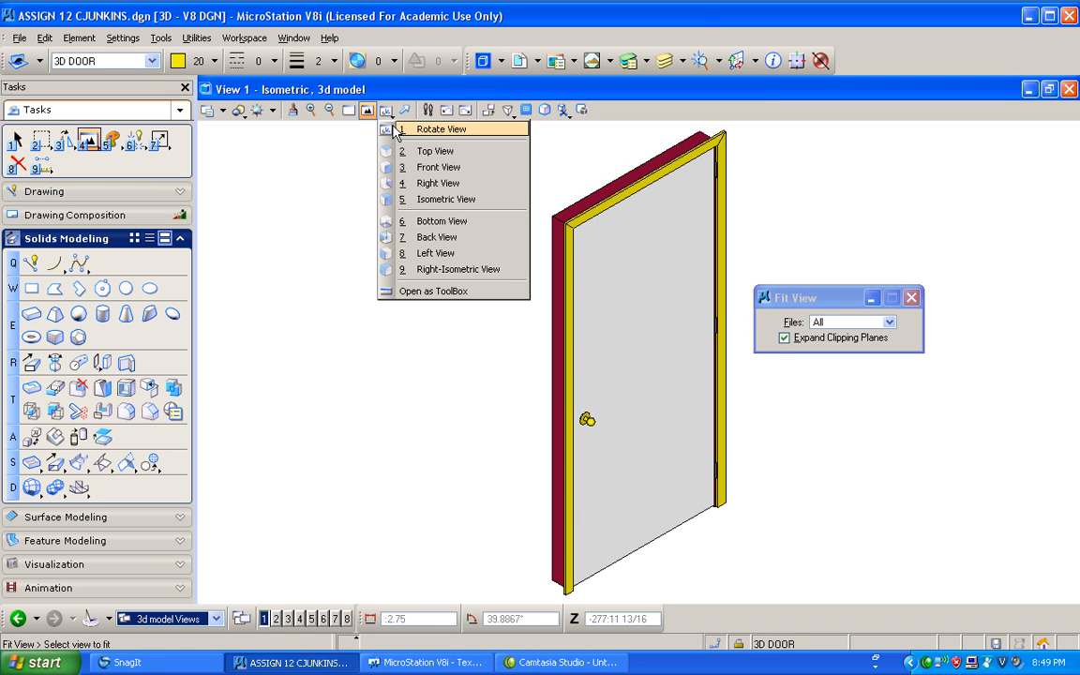
click(397, 131)
drag(443, 299, 762, 280)
drag(551, 353, 763, 425)
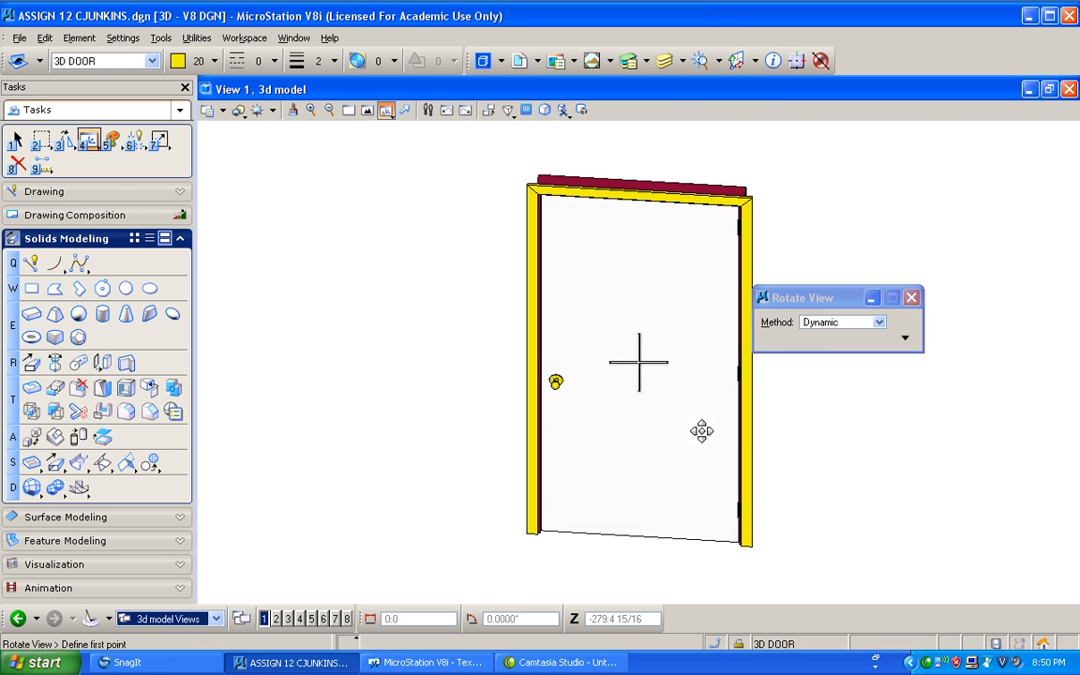
drag(454, 409, 655, 380)
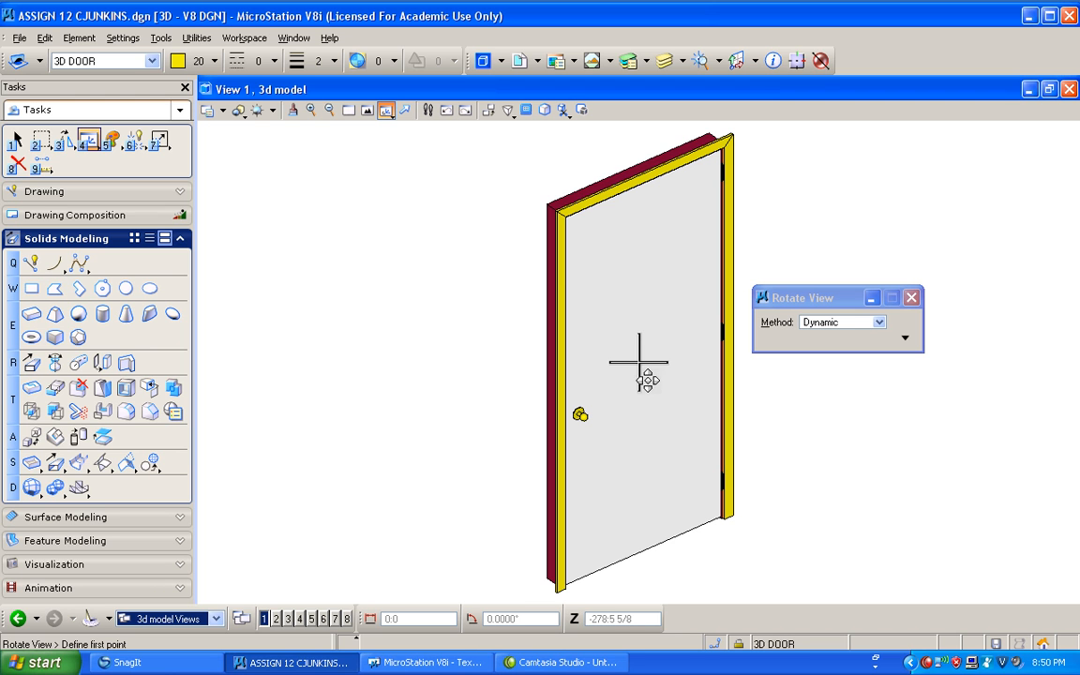
In the Front view, place a blue (color 1) block 1:8 wide and 2 feet high in the empty space beside the door
click(385, 111)
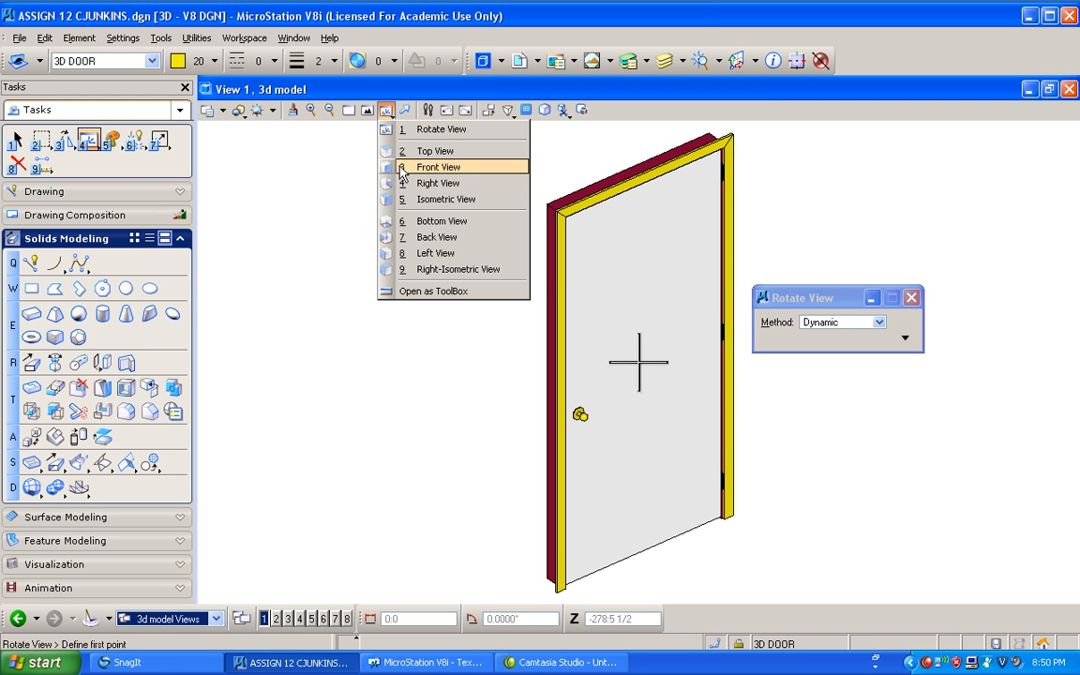
click(403, 170)
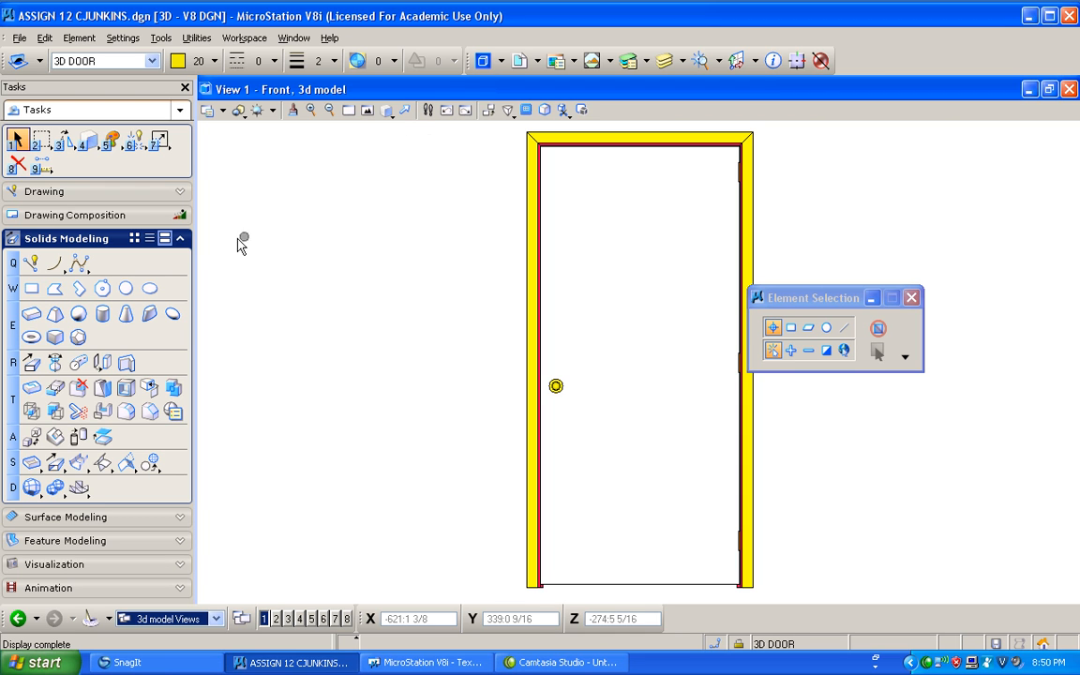
click(33, 289)
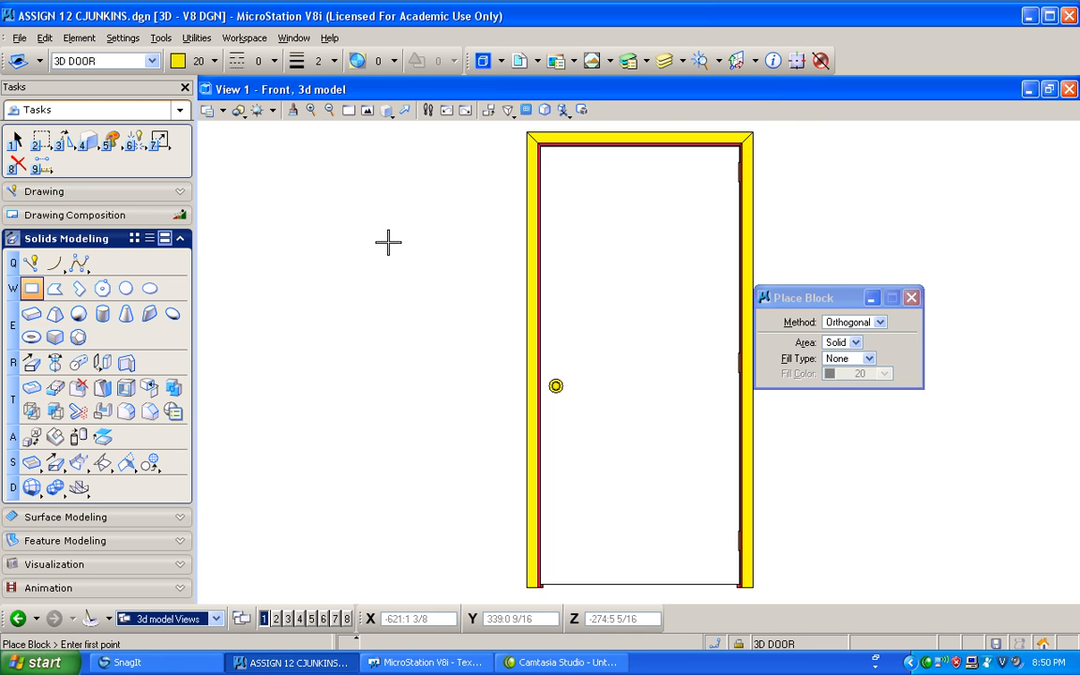
click(152, 61)
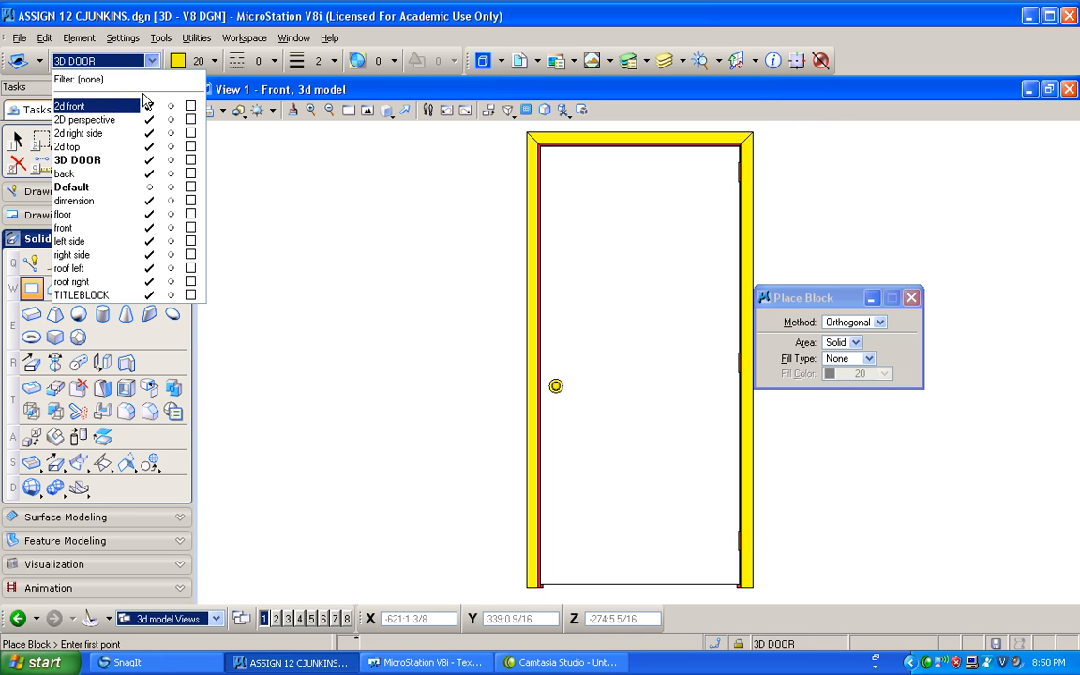
click(180, 61)
click(180, 61)
click(201, 138)
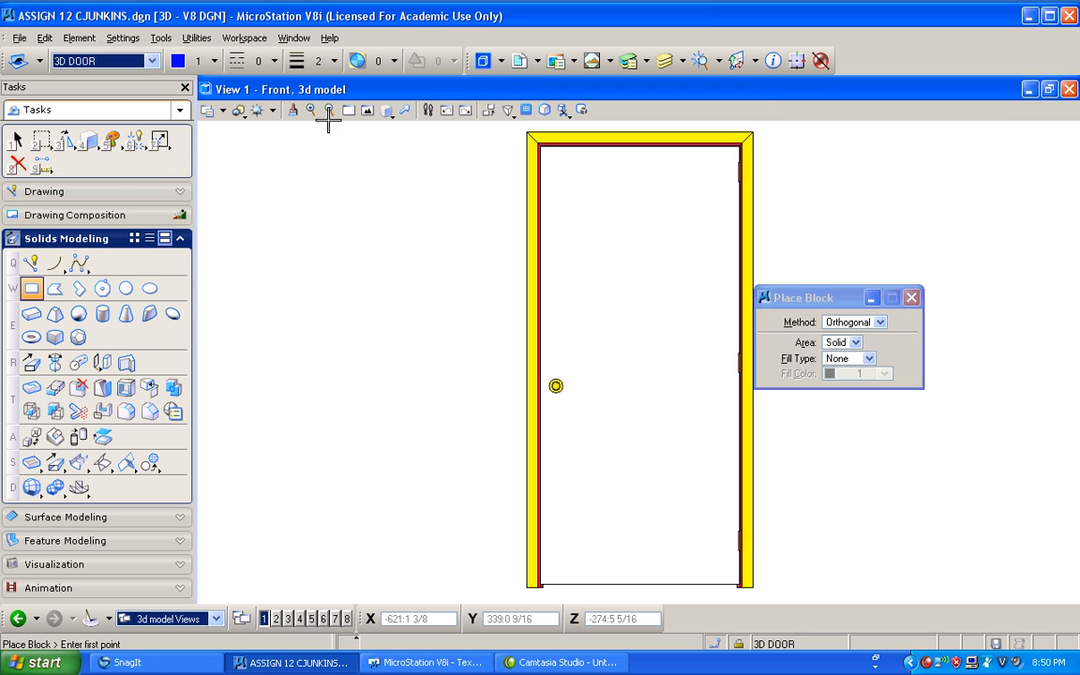
click(325, 222)
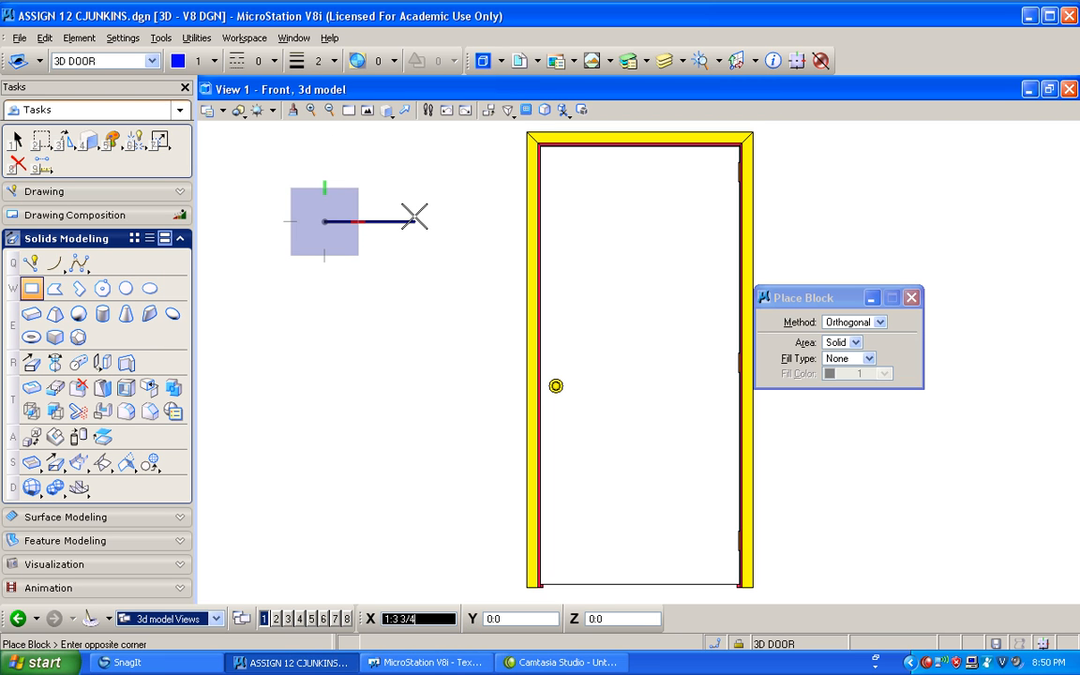
text(2)
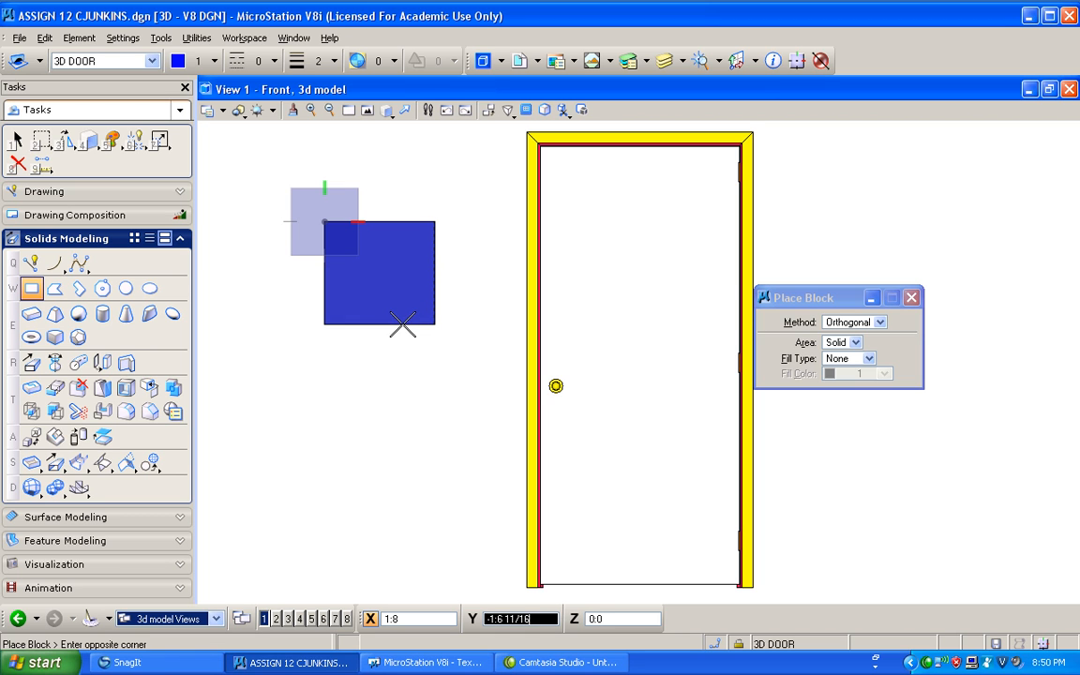
text(2)
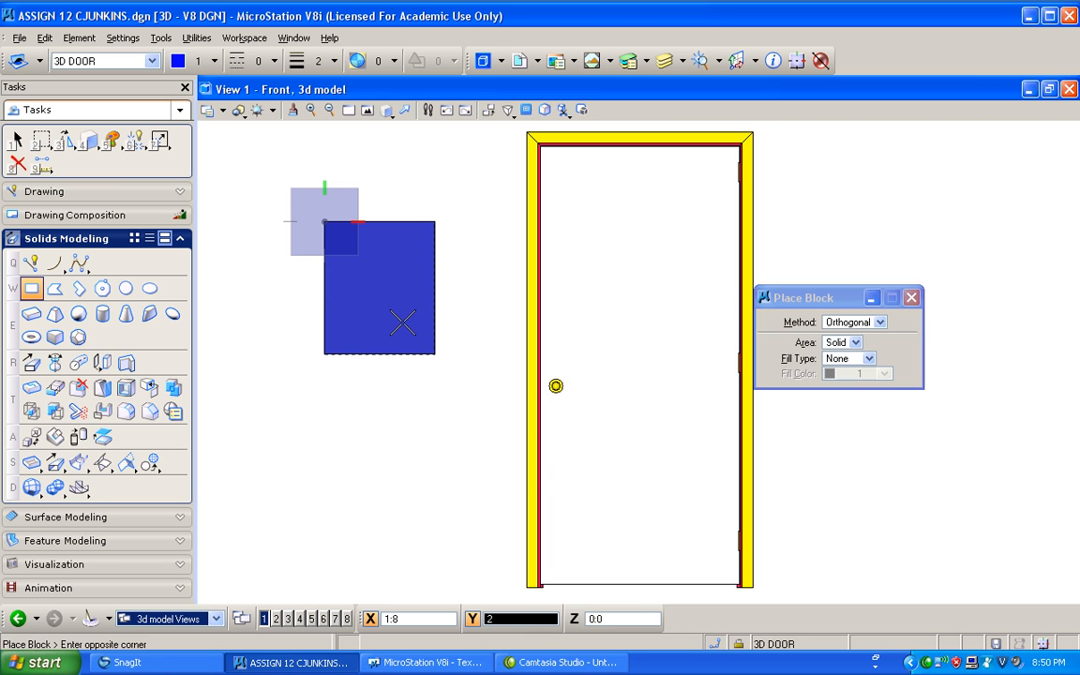
click(403, 322)
Move the blue block by its top midpoint to the midpoint of the head trim's inner edge, and shift it 1 foot straight down
drag(60, 140, 102, 173)
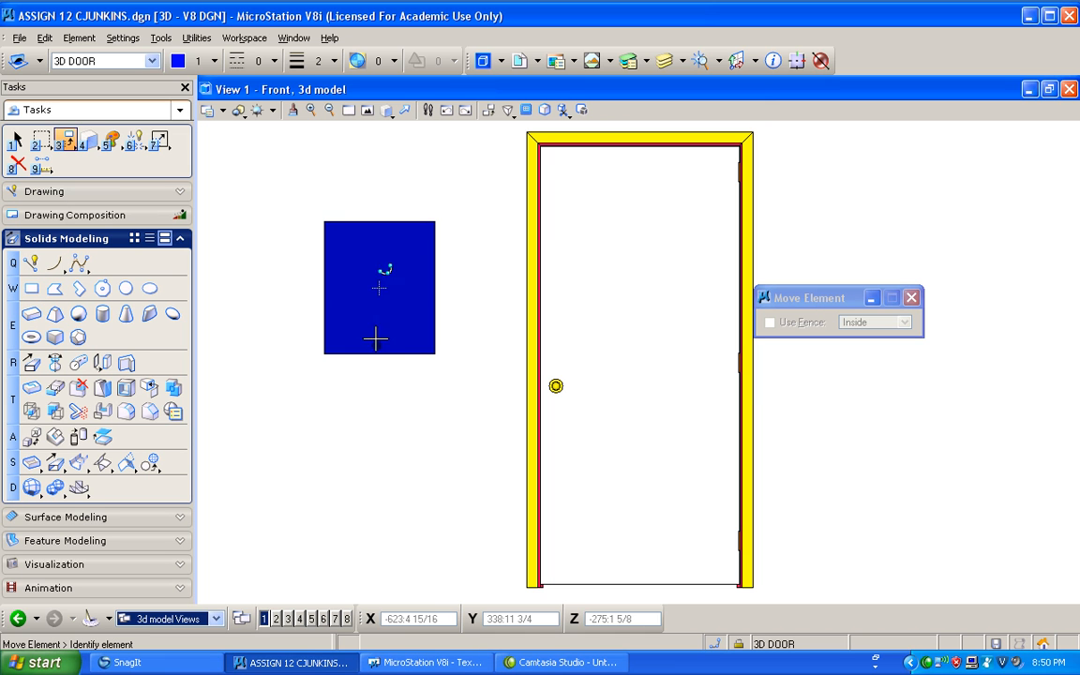
click(379, 222)
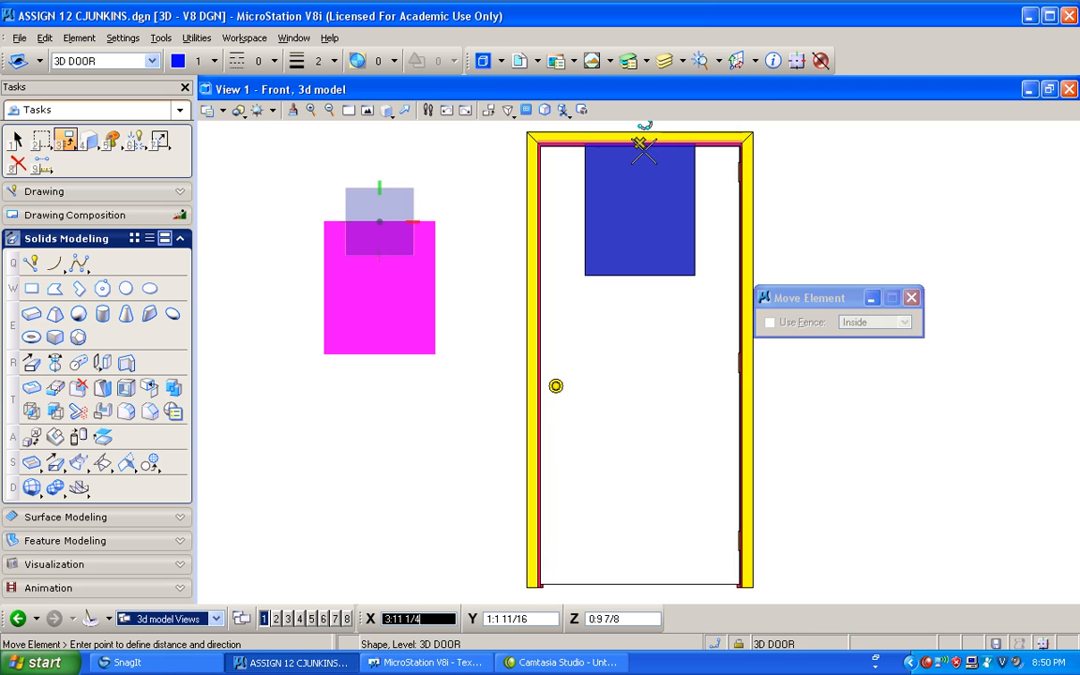
click(643, 147)
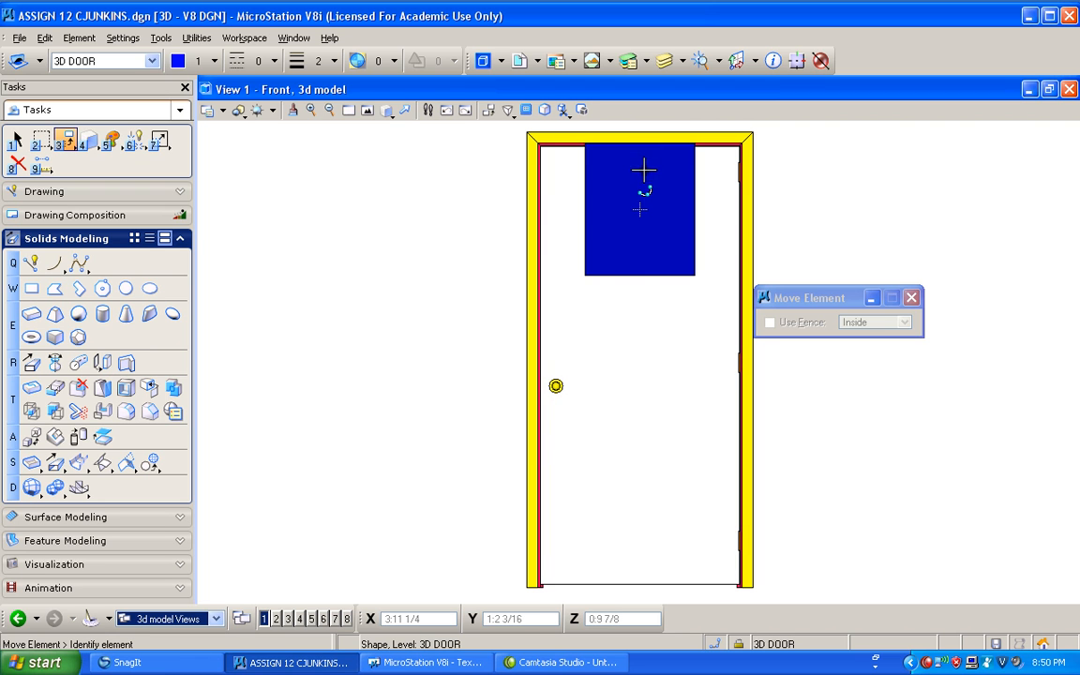
click(639, 271)
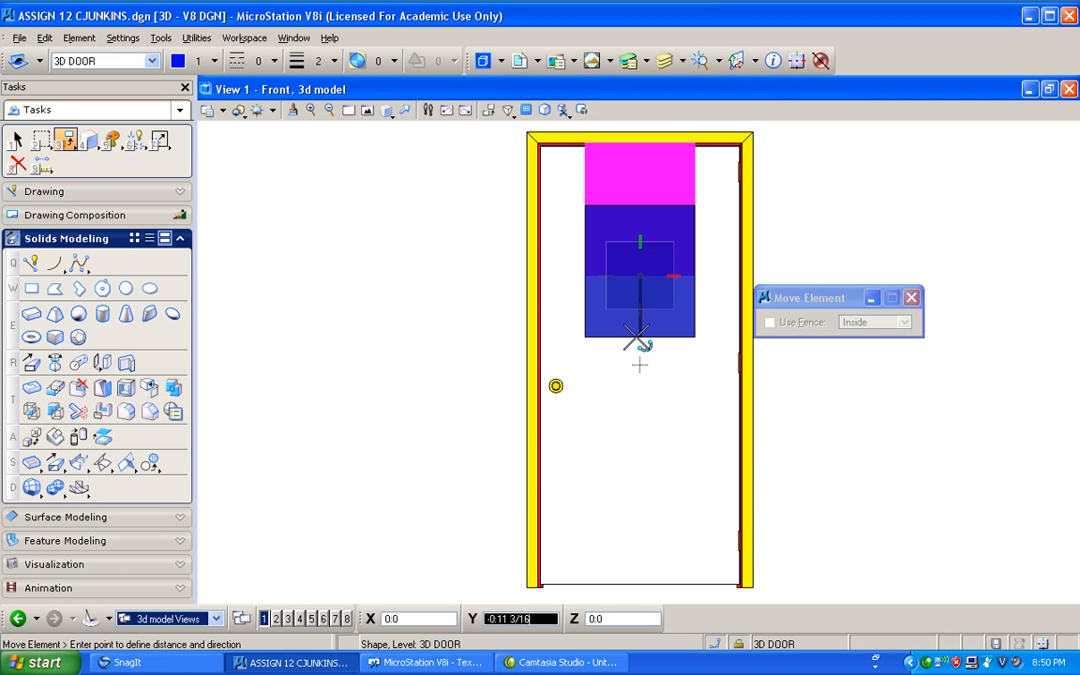
text(1)
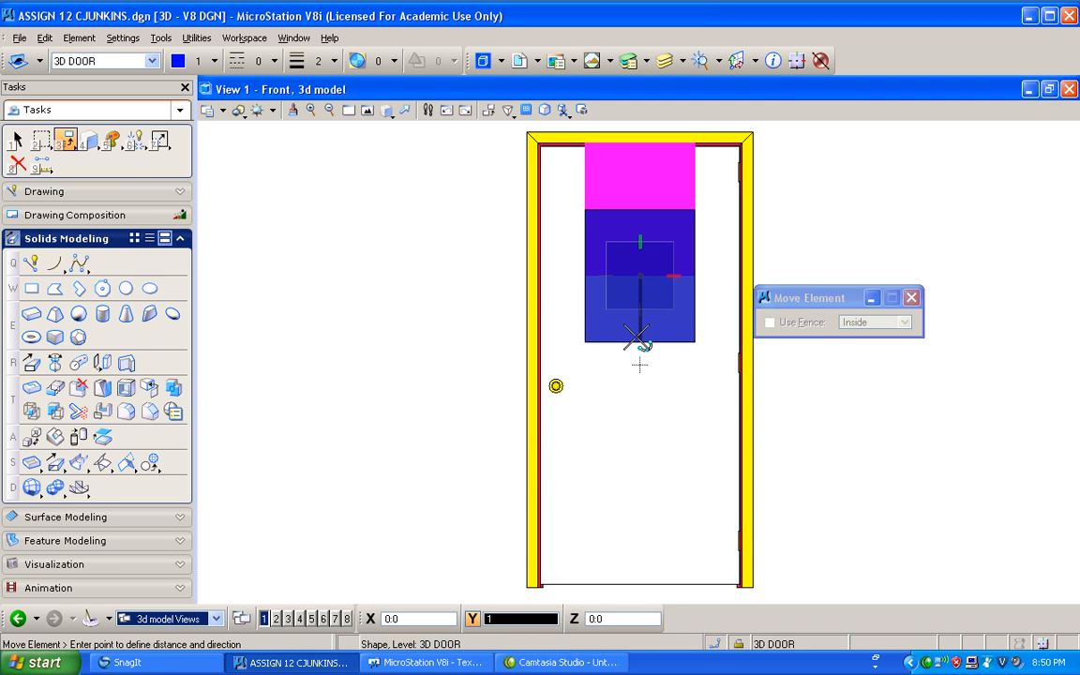
click(640, 364)
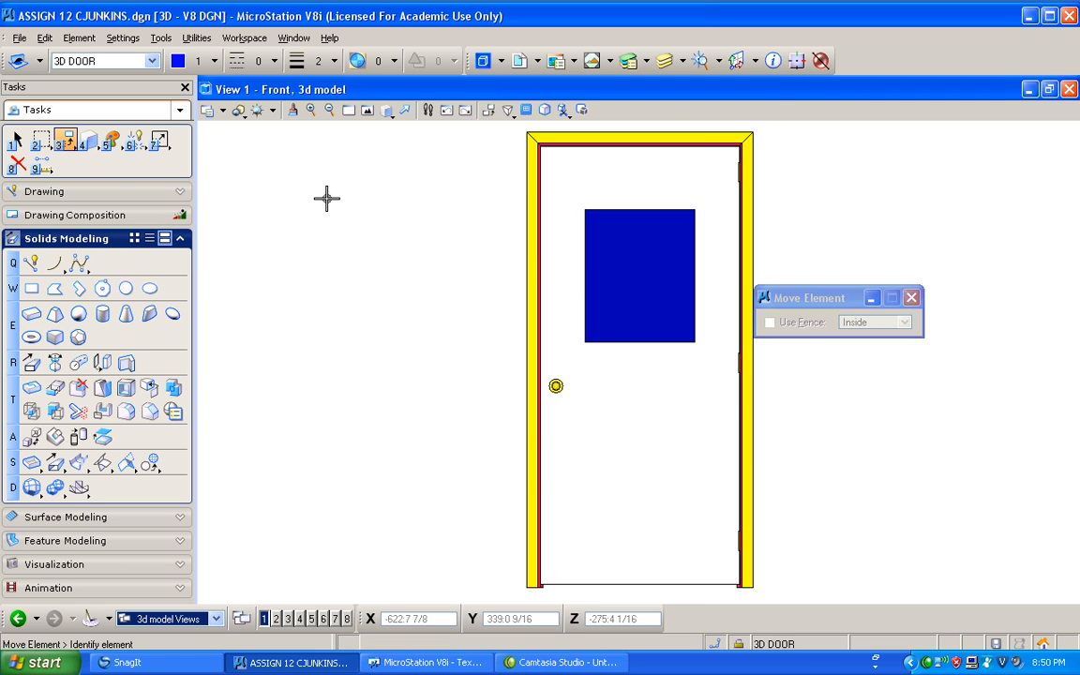
In the Isometric view, cut a window opening through the door slab with the blue block, in both directions and keeping the profile
click(385, 113)
click(401, 198)
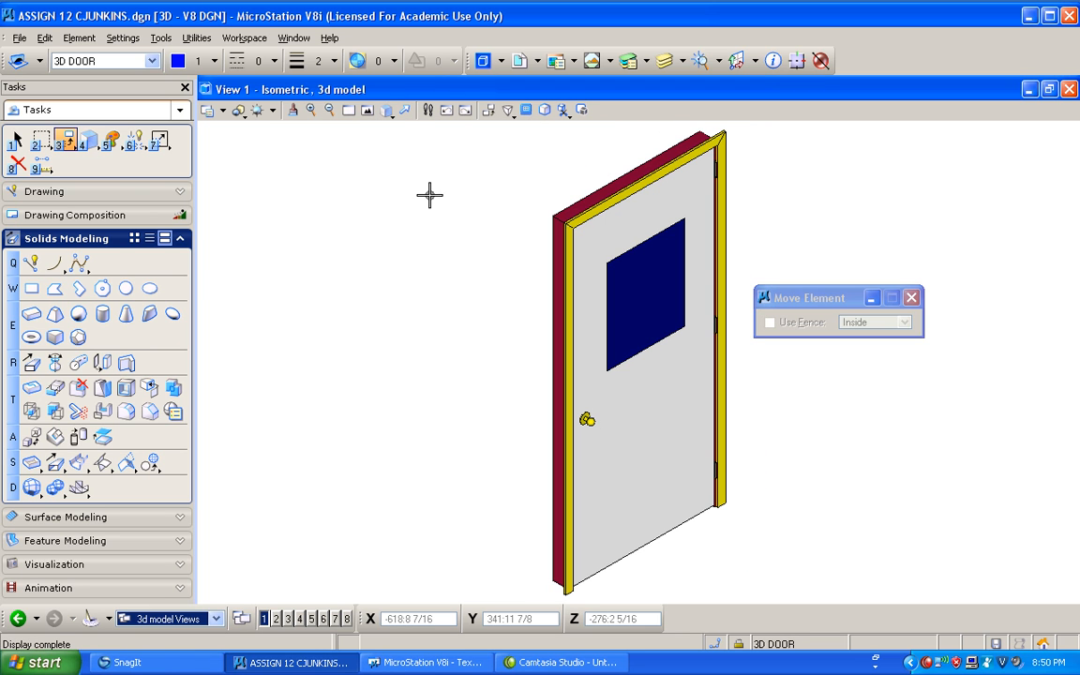
click(101, 412)
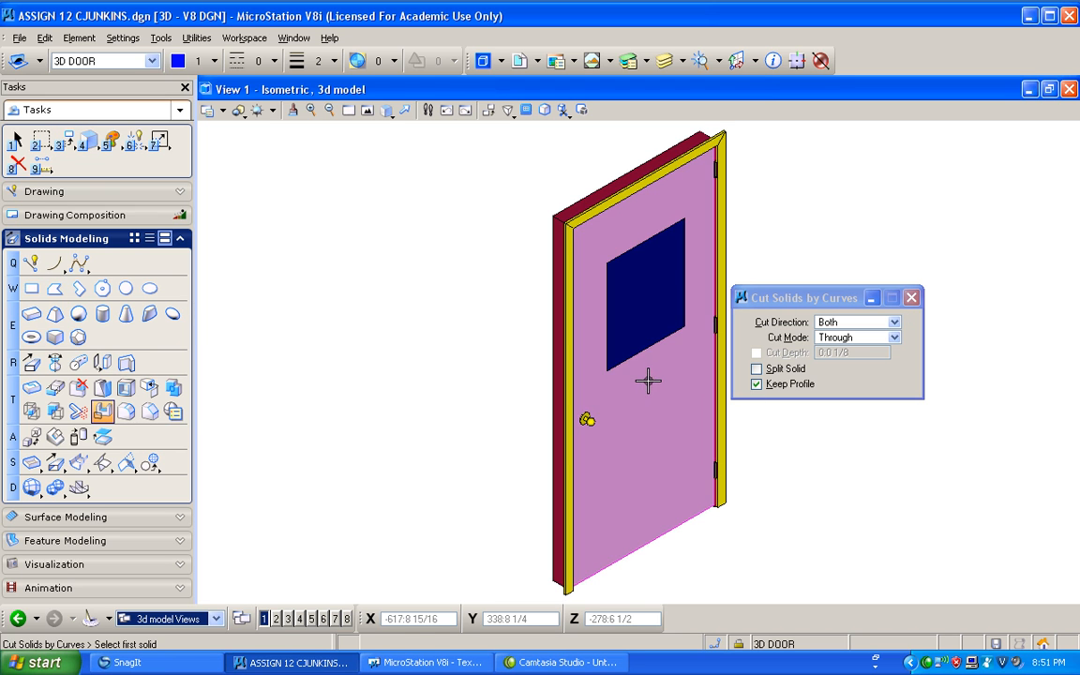
click(656, 426)
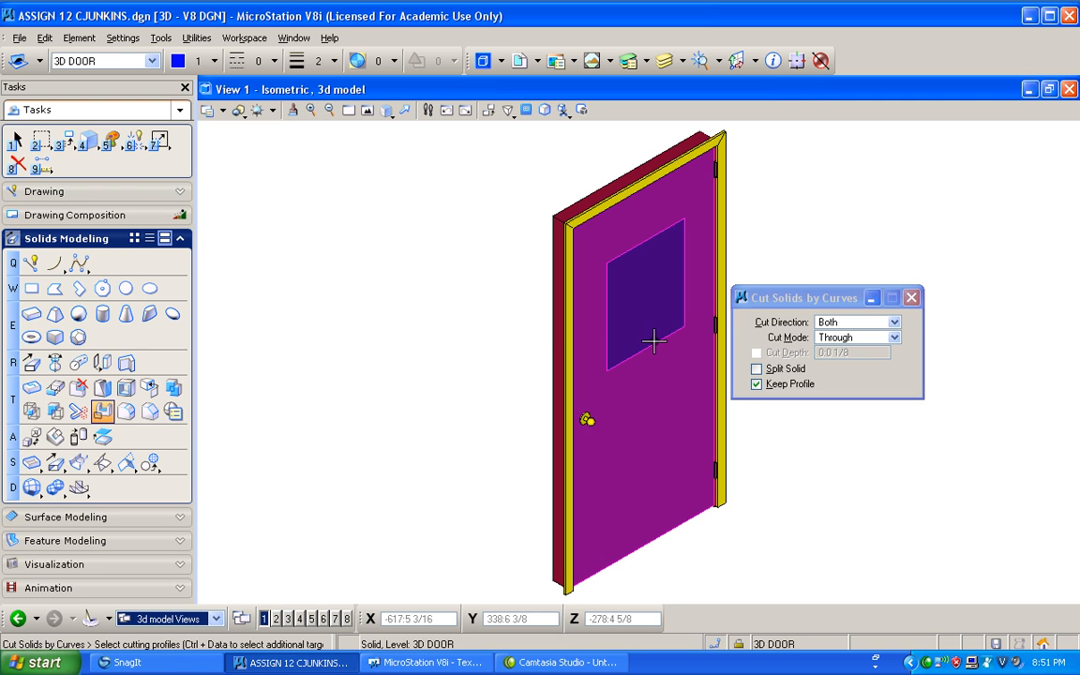
click(653, 343)
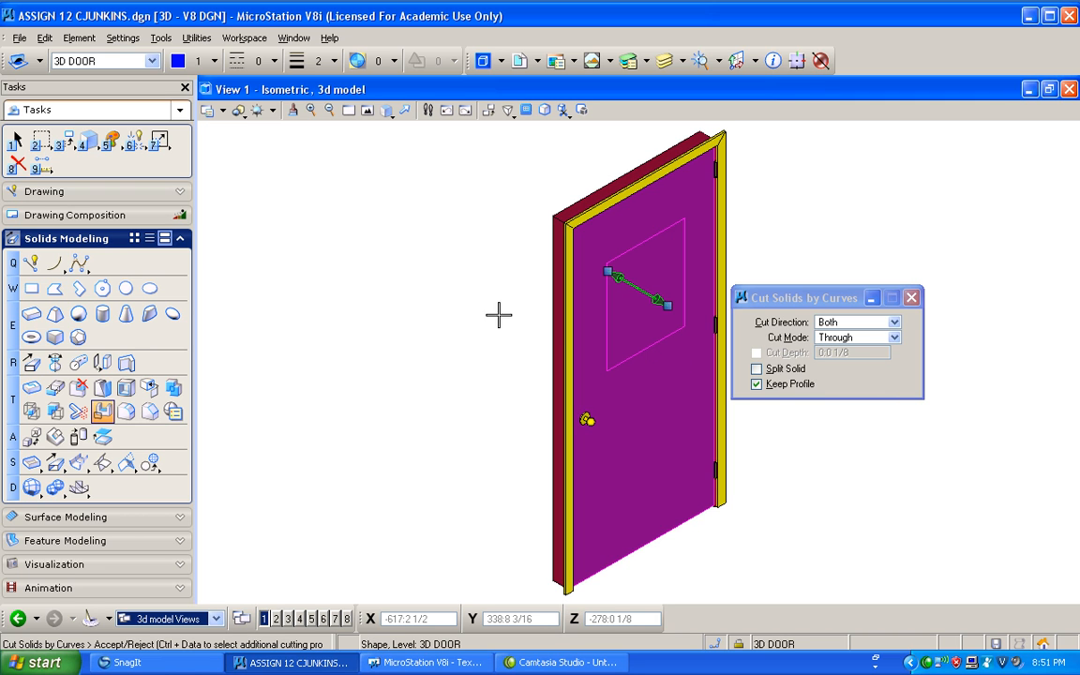
click(398, 294)
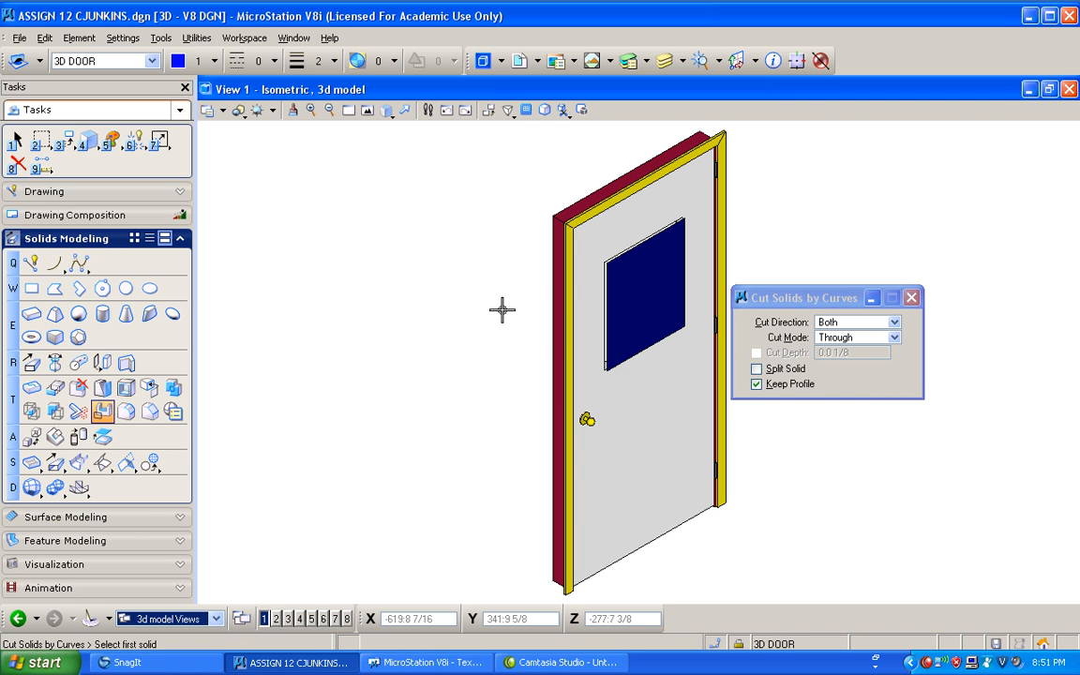
Switch the display style to Wireframe at the window opening's lower corner for moving the blue block
scroll(501, 310, up, 1)
scroll(647, 389, up, 3)
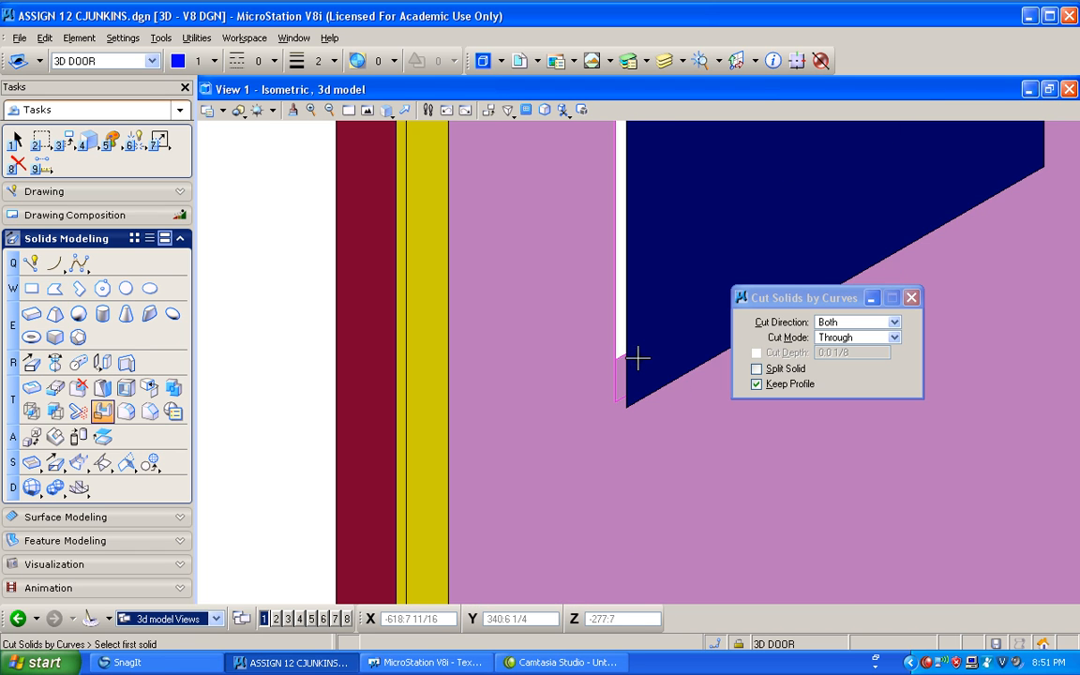
scroll(636, 368, down, 3)
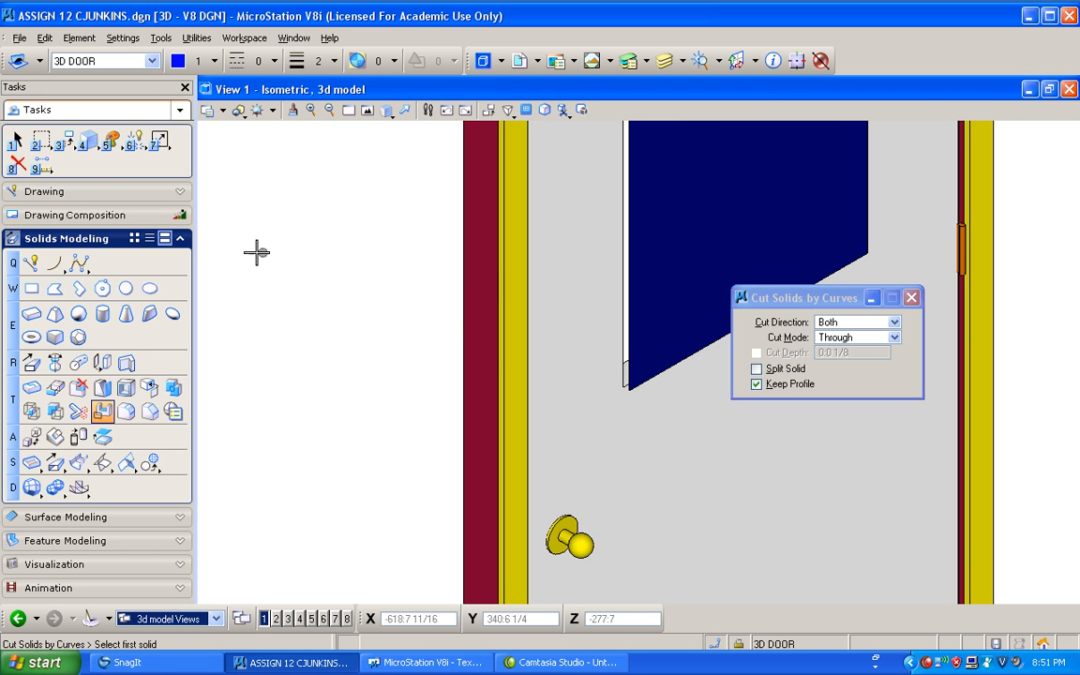
click(64, 139)
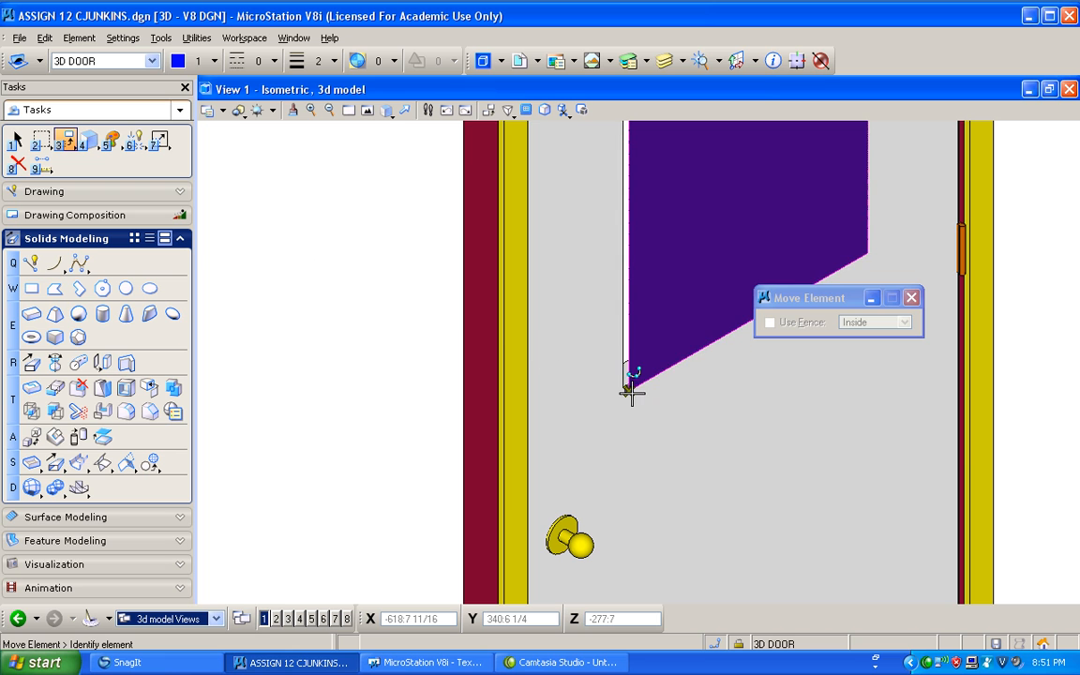
click(237, 111)
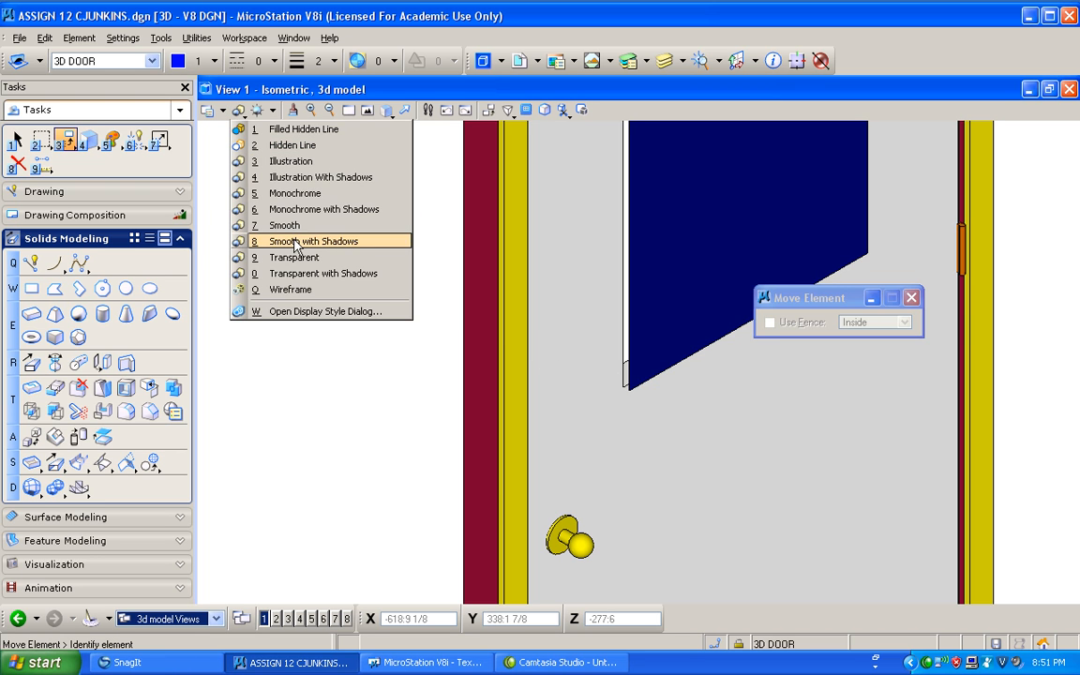
click(290, 298)
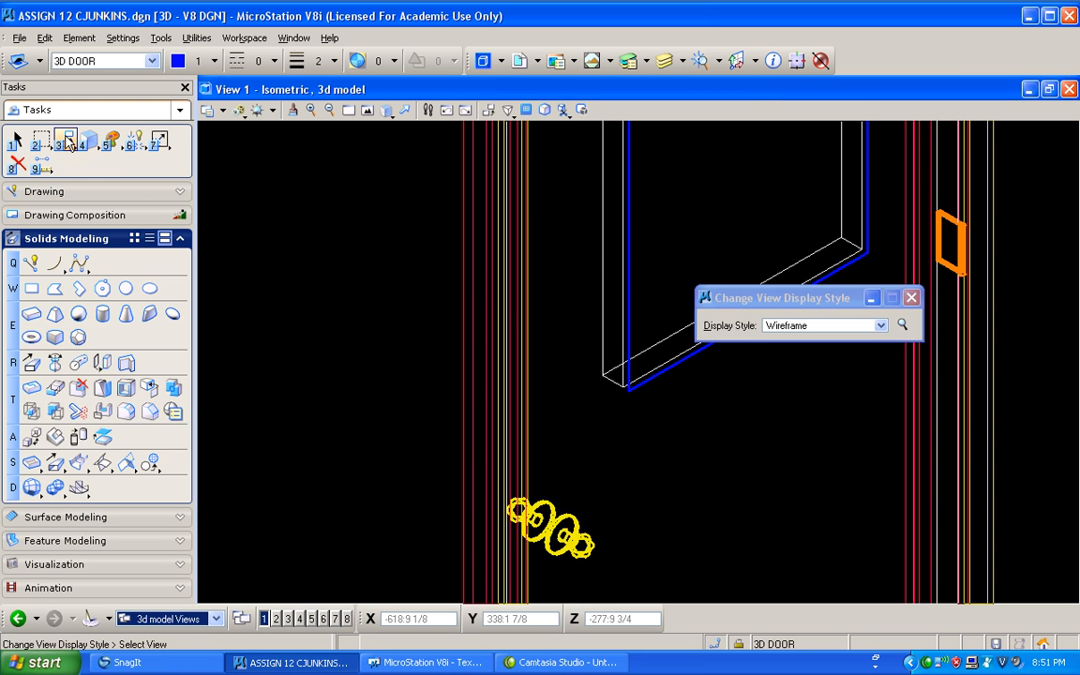
Move the blue glass outline about 1 3/8 inches back to the midpoint of the door thickness at the window opening's lower corner
click(64, 140)
click(94, 174)
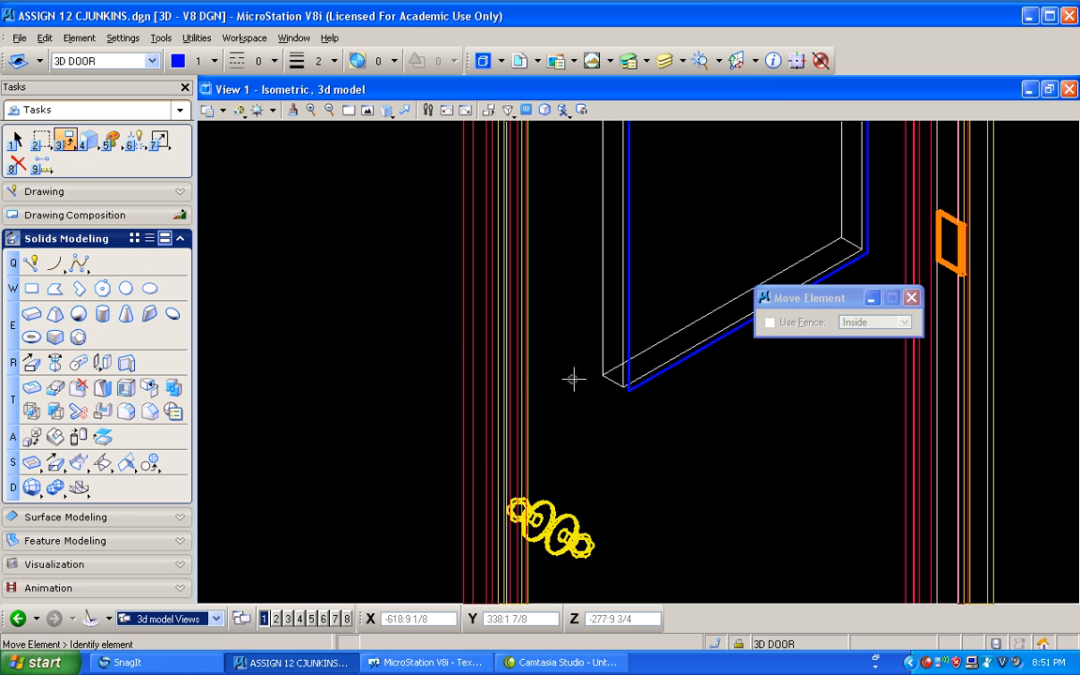
click(628, 387)
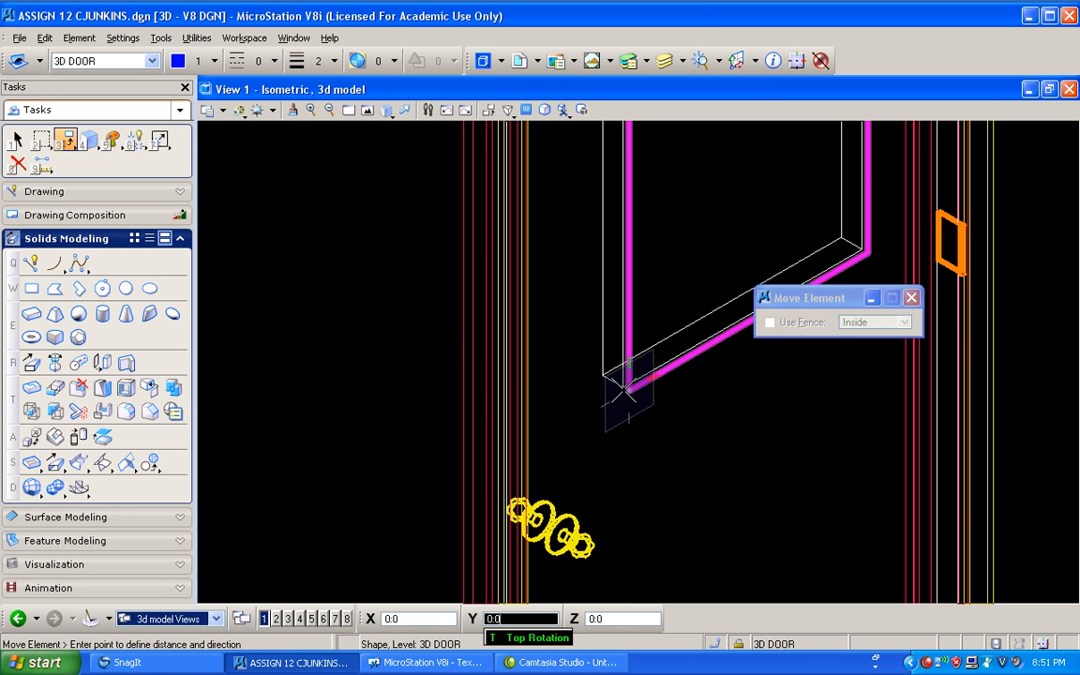
click(611, 377)
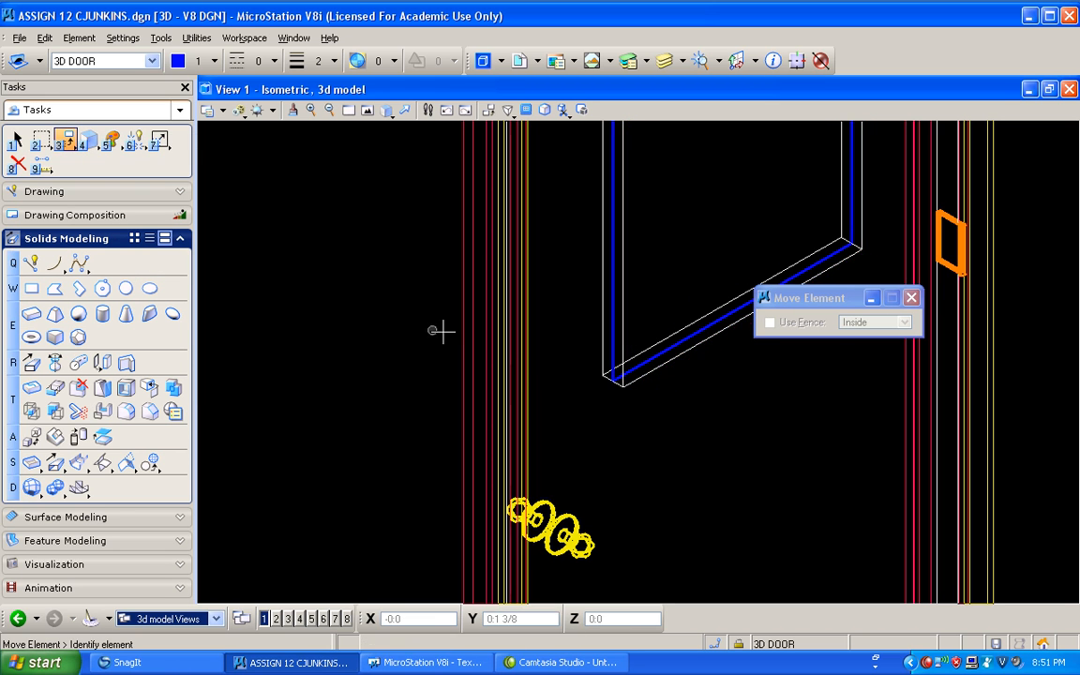
Extrude the blue glass outline orthogonally by .25 inch within the door's window opening
scroll(631, 335, up, 2)
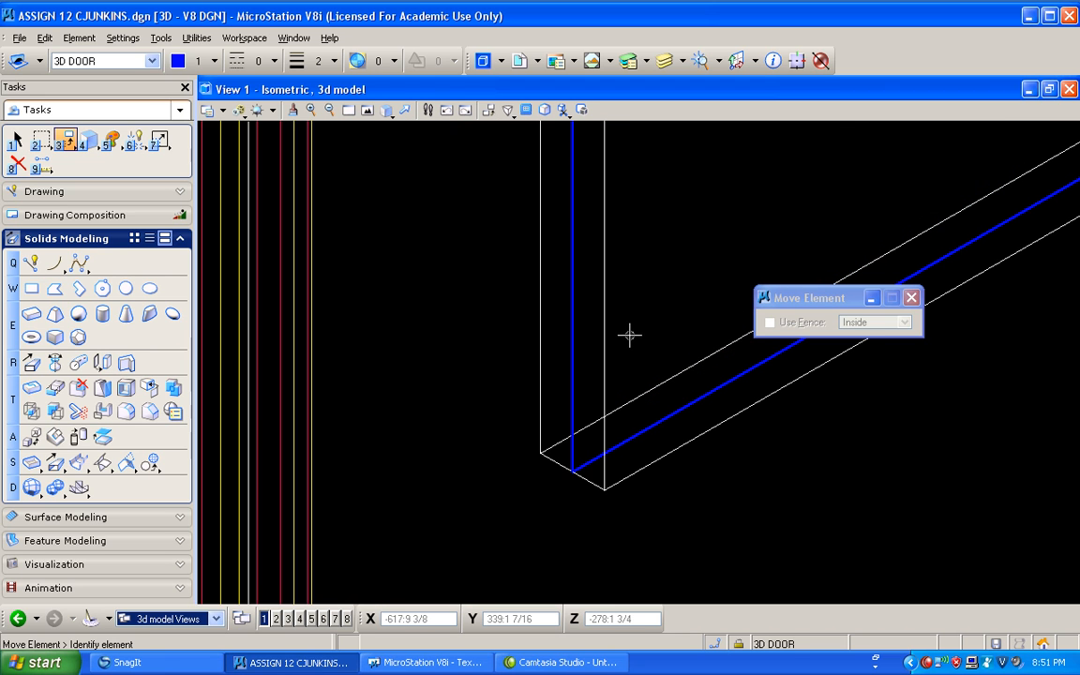
click(31, 362)
click(576, 448)
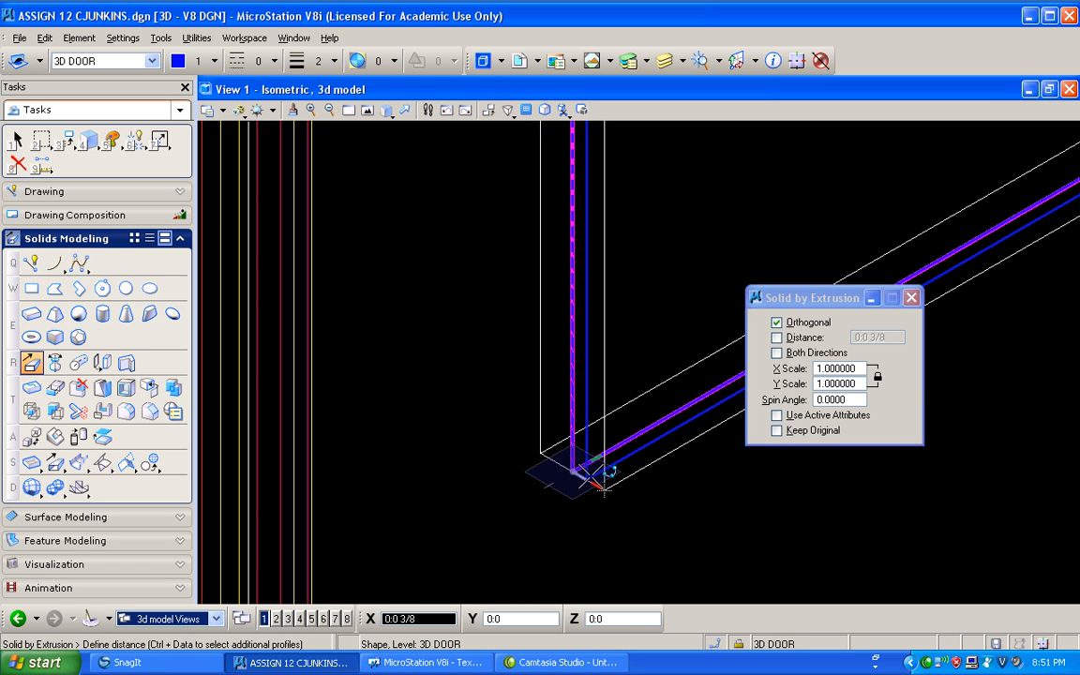
text(:.25)
click(590, 497)
Move the glass solid 1/8 inch so that it sits centred in the door's thickness
click(63, 142)
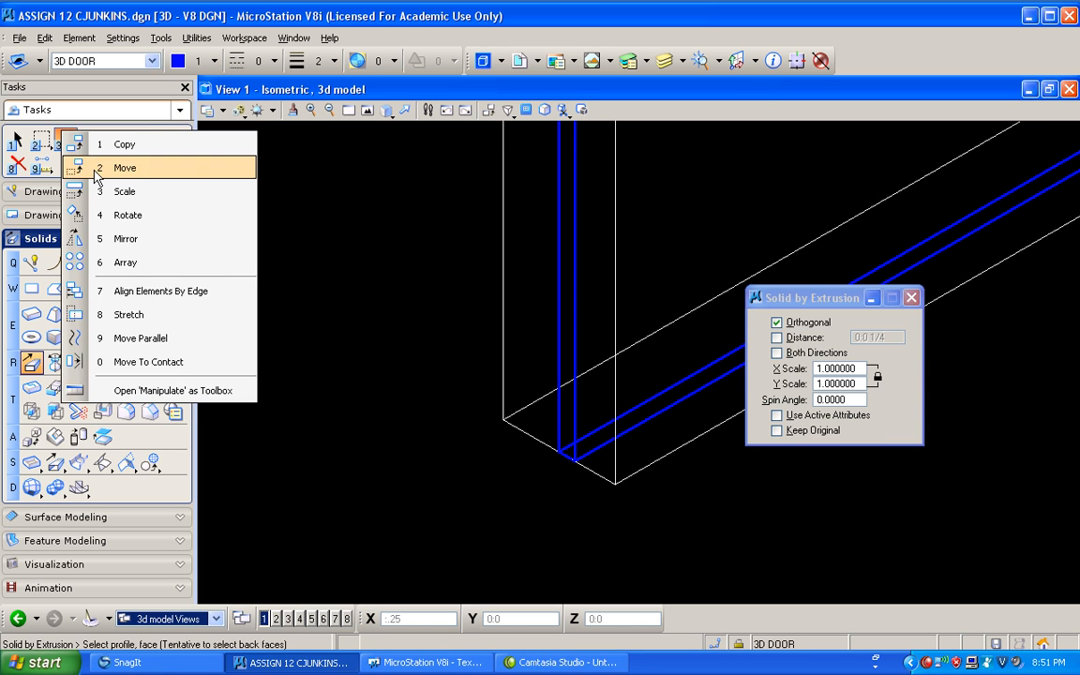
click(122, 166)
click(568, 455)
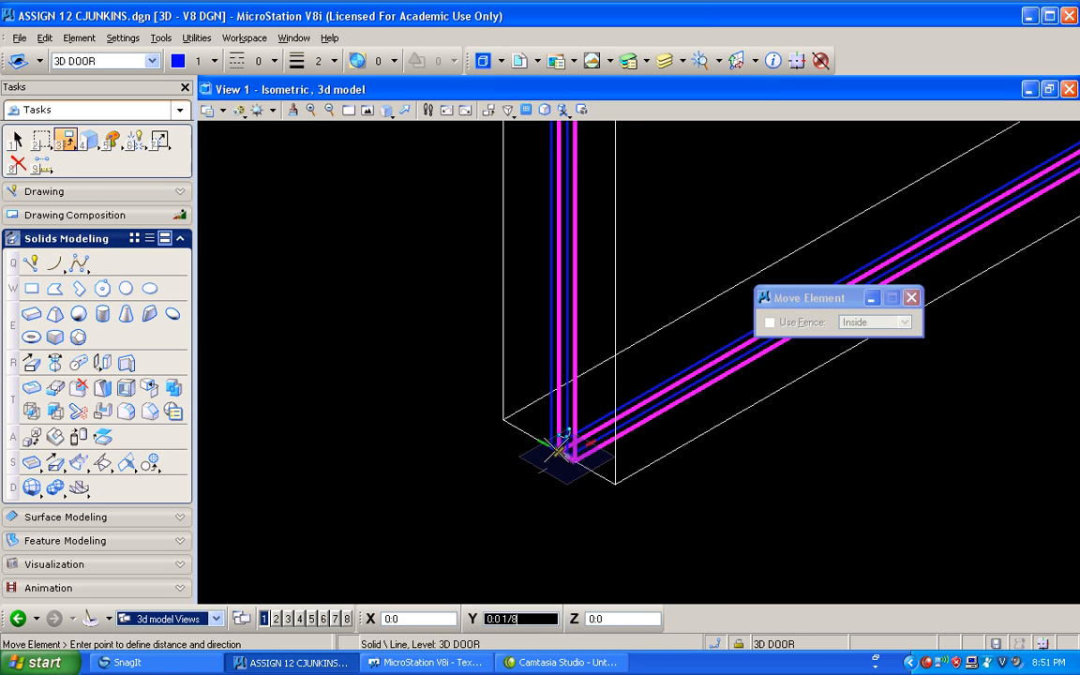
click(560, 451)
right_click(555, 449)
Set the view's display style to Illustration With Shadows, inspect the glazed window, and fit the whole door in the view
scroll(419, 354, down, 6)
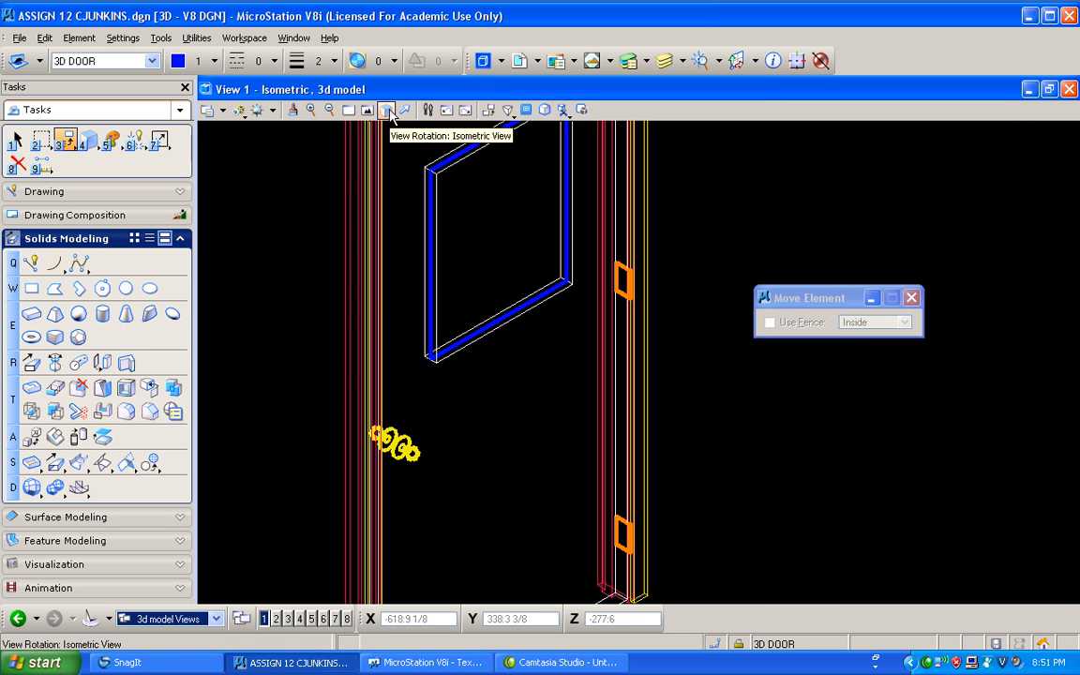
click(240, 111)
click(267, 175)
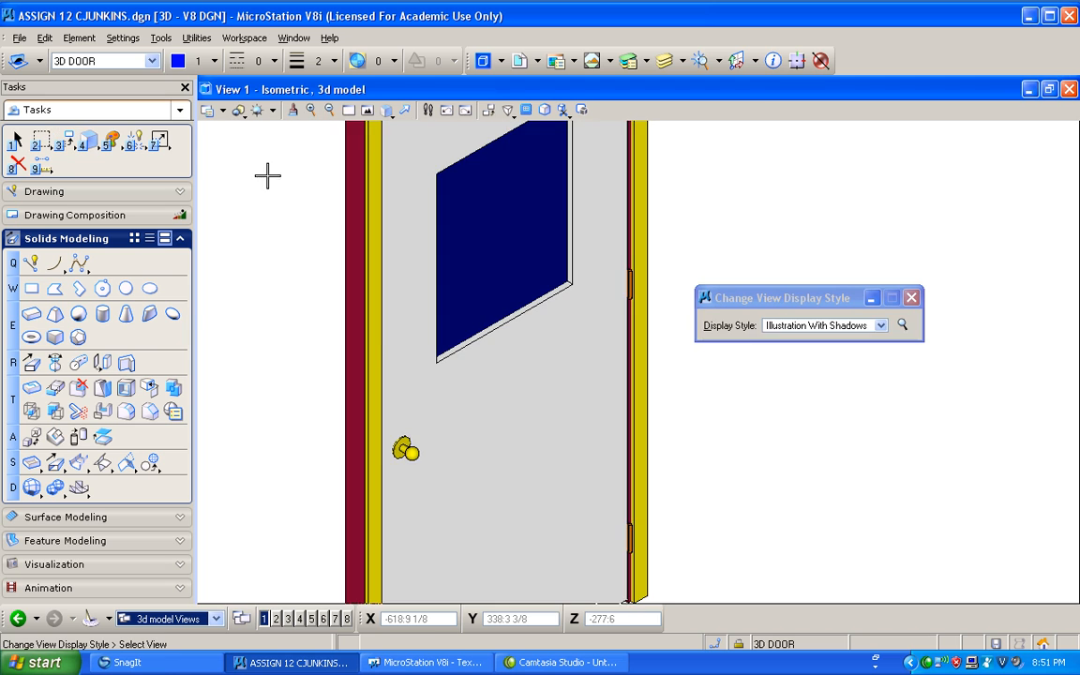
scroll(581, 272, up, 2)
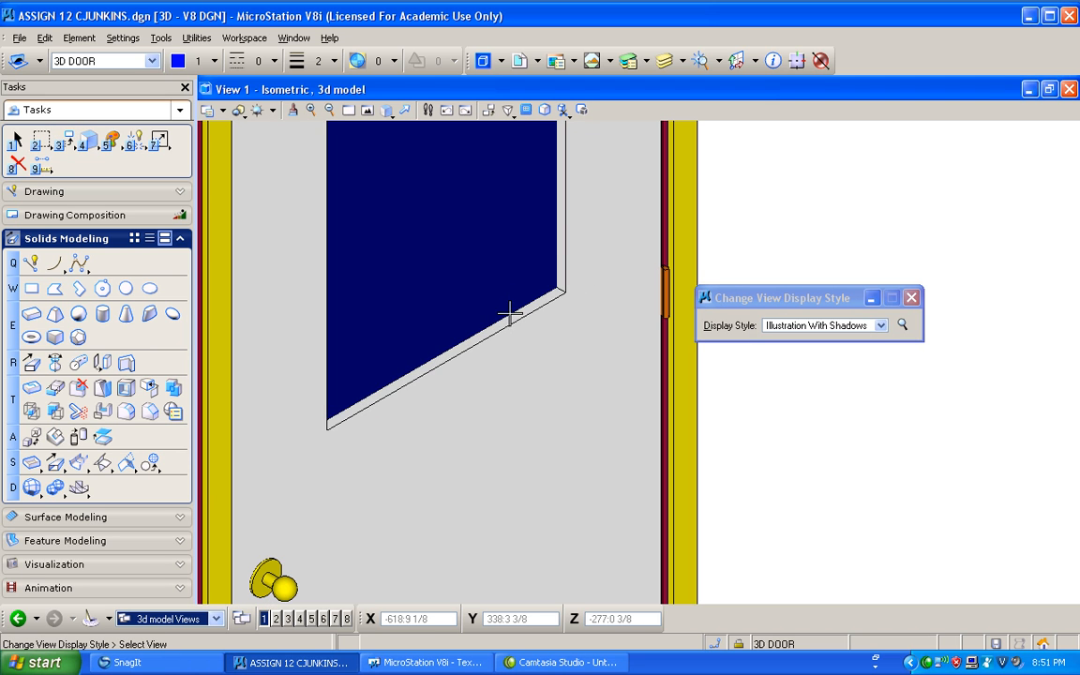
scroll(503, 324, down, 3)
scroll(549, 242, up, 2)
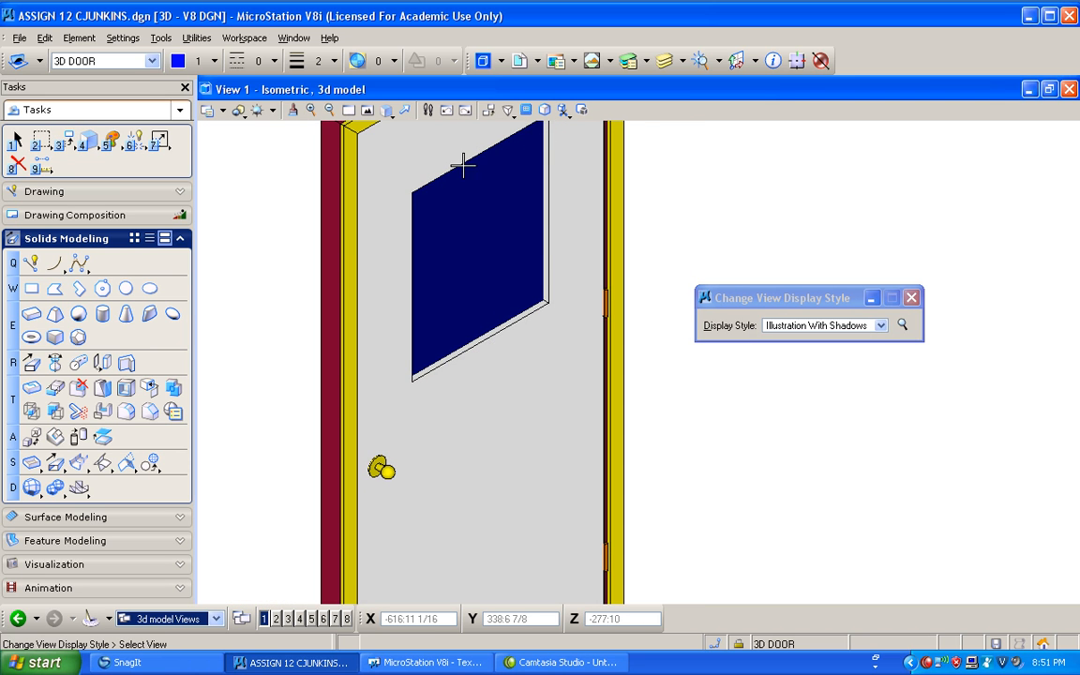
scroll(491, 261, down, 2)
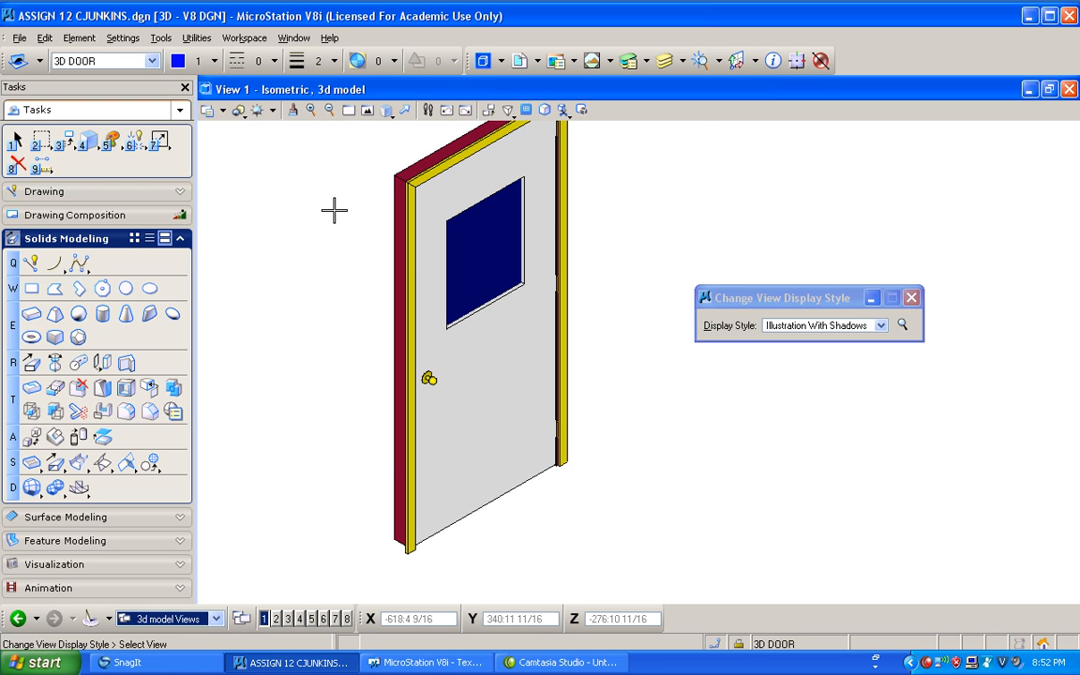
click(366, 111)
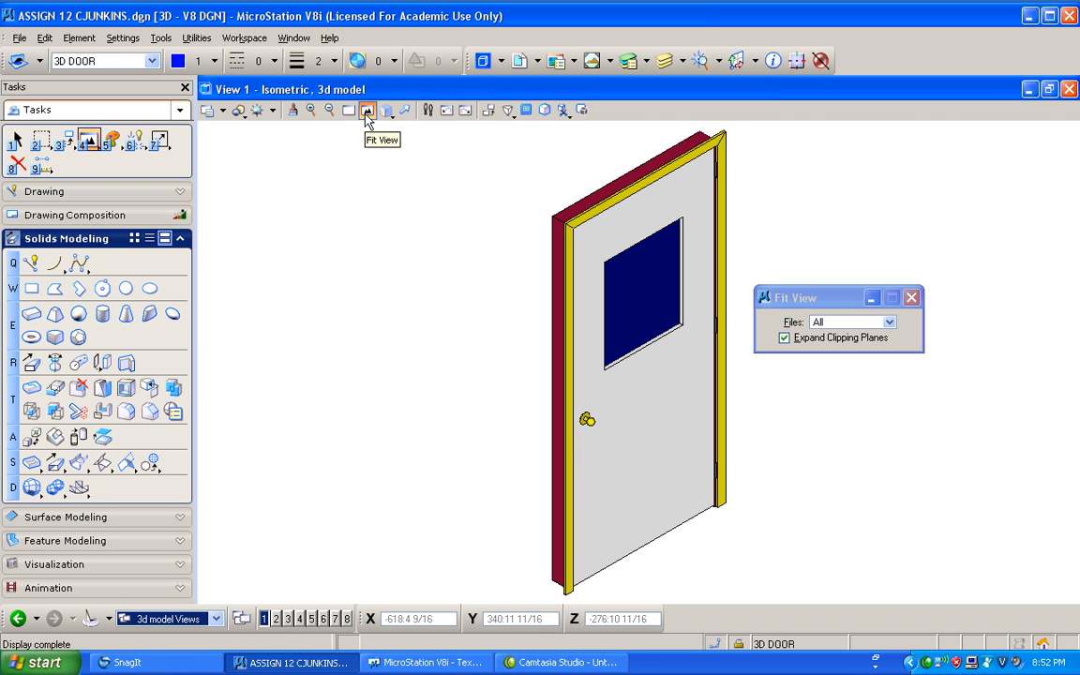
Create a new level named 3D WINDOW in the Level Manager
click(628, 61)
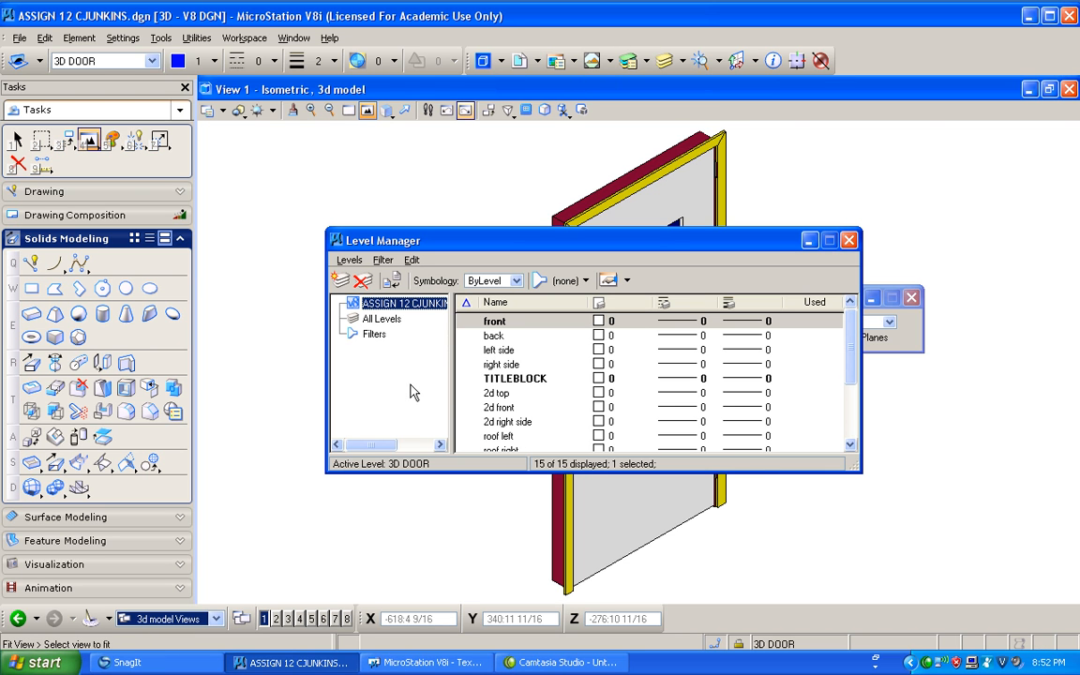
right_click(582, 354)
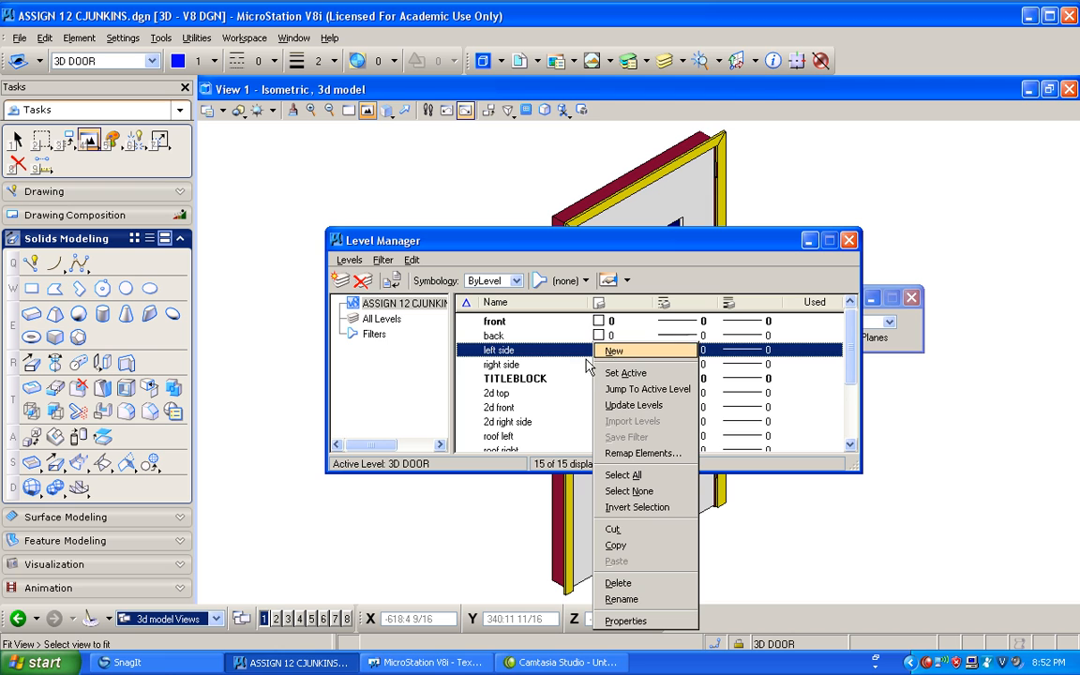
click(614, 351)
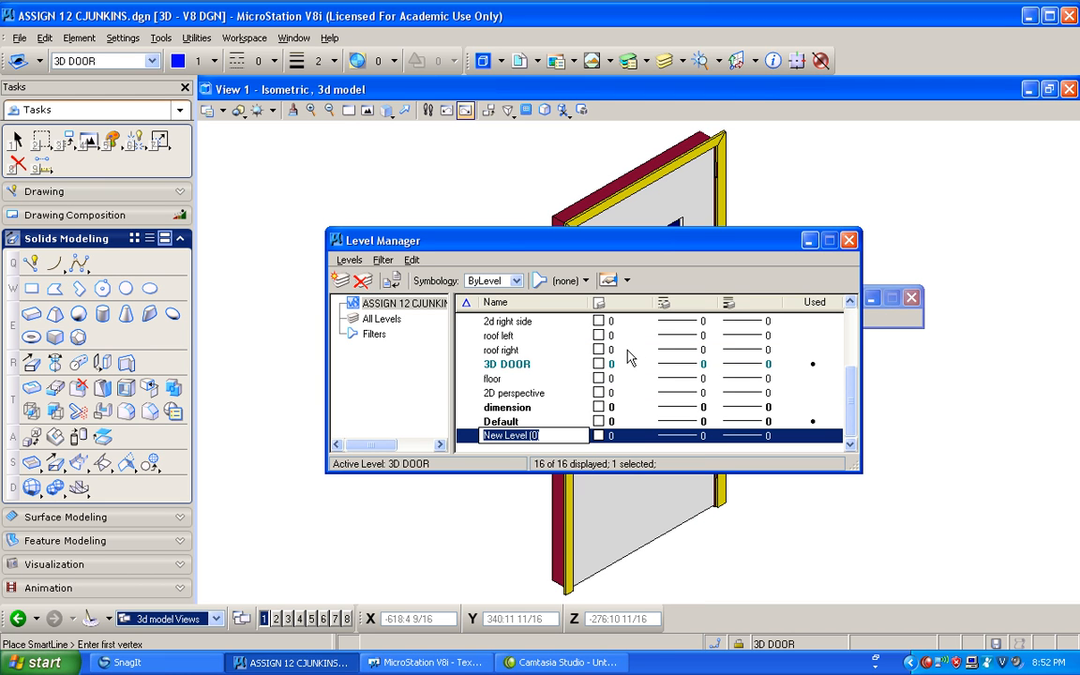
text(3D WINDOW)
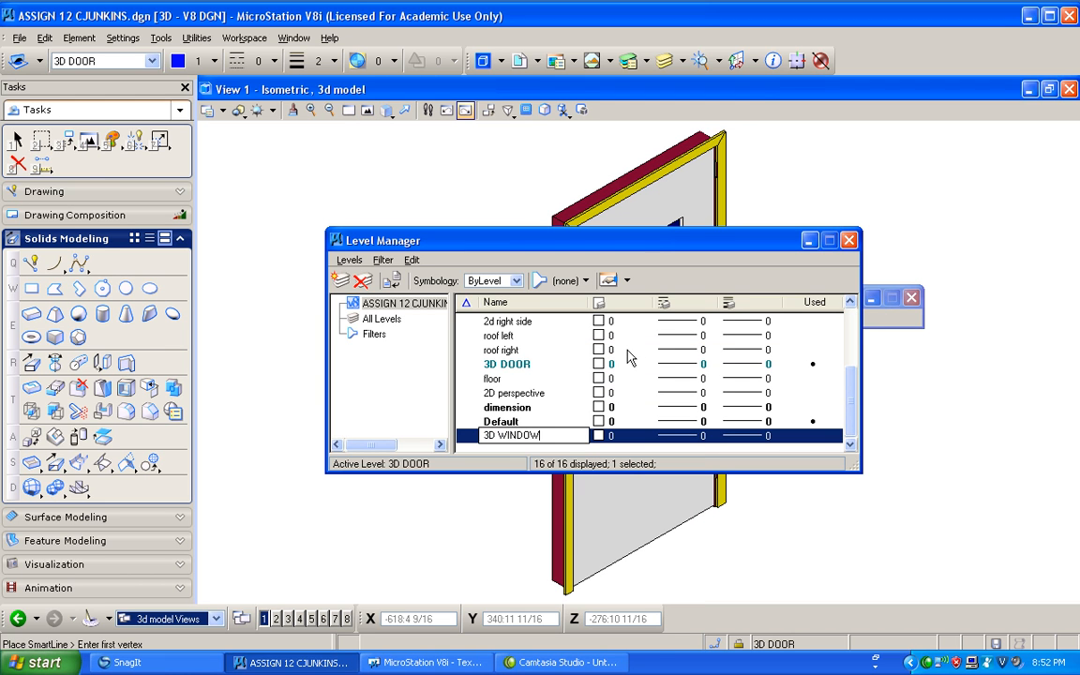
key(Return)
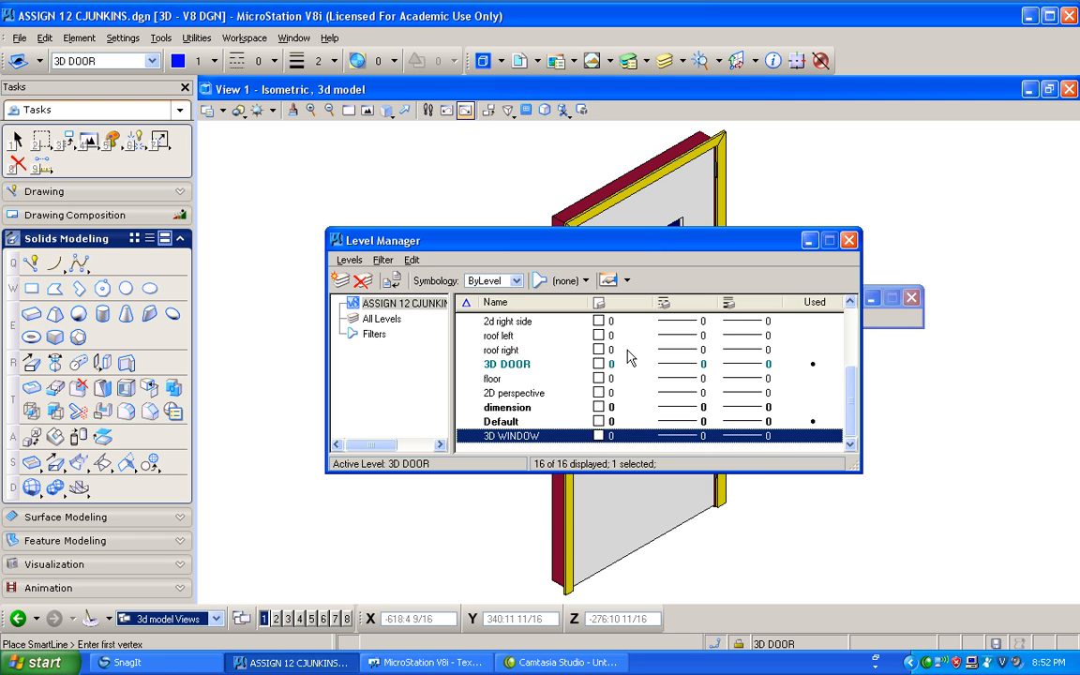
click(848, 240)
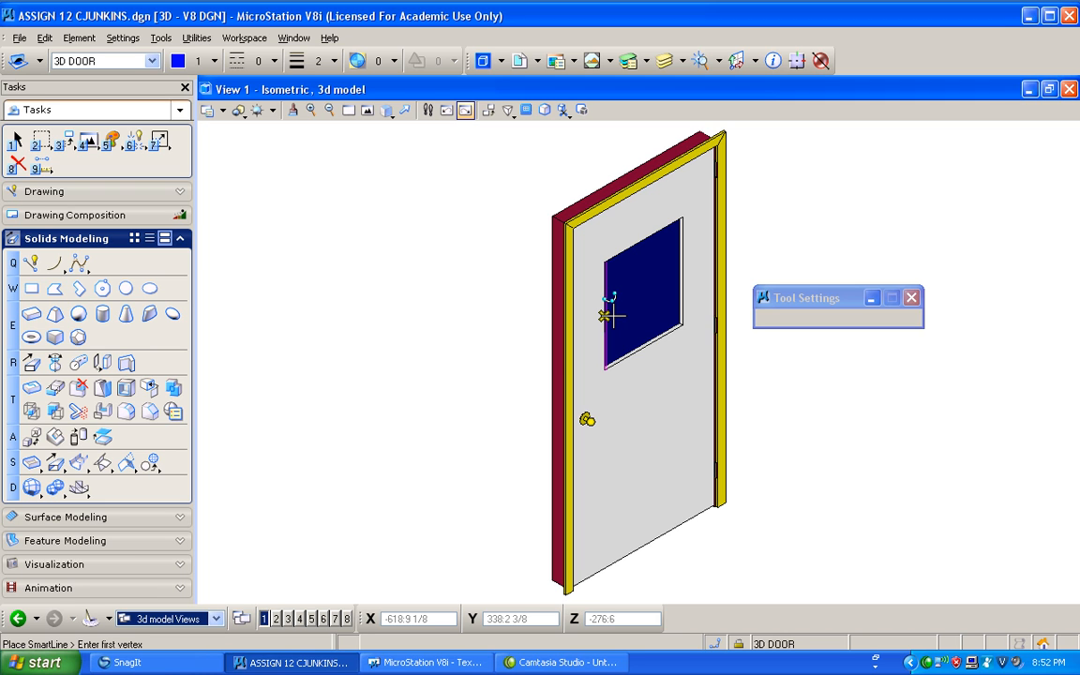
Make one copy of the complete door assembly about 4 feet 2 inches along the X direction beside the original
scroll(607, 316, down, 2)
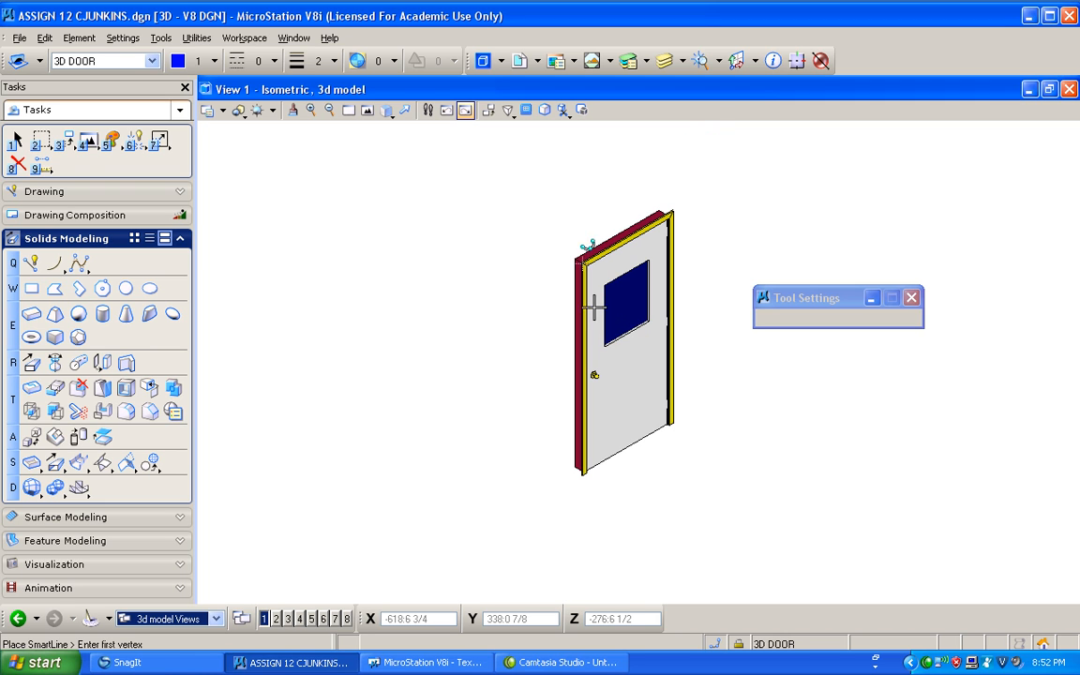
click(15, 138)
drag(527, 179, 767, 531)
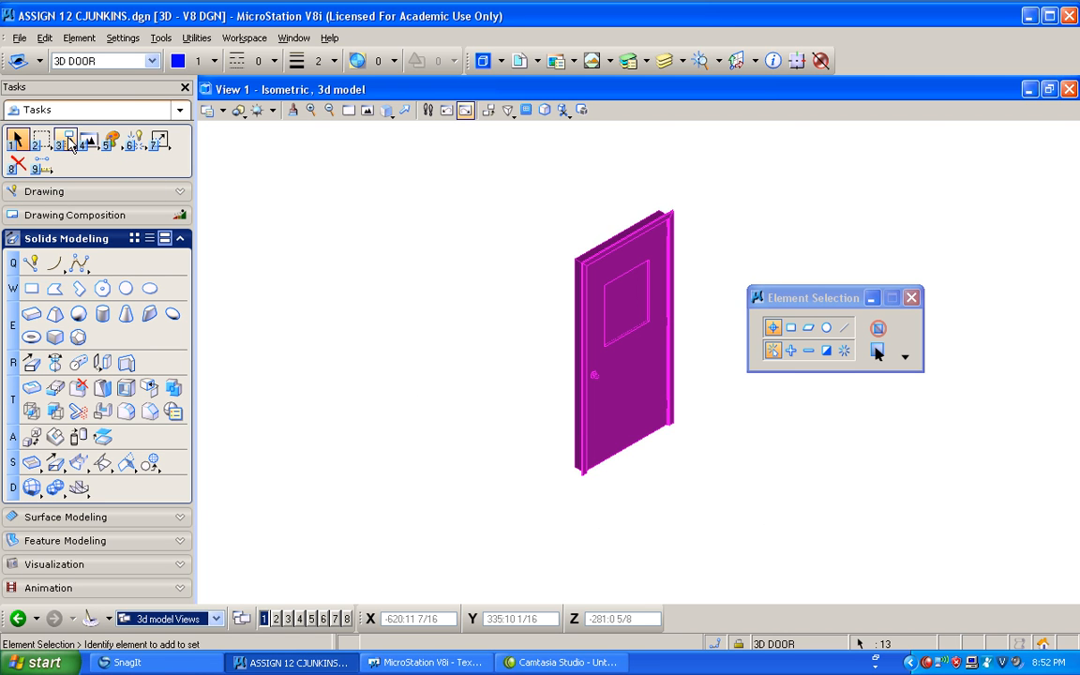
click(70, 143)
click(84, 150)
click(452, 497)
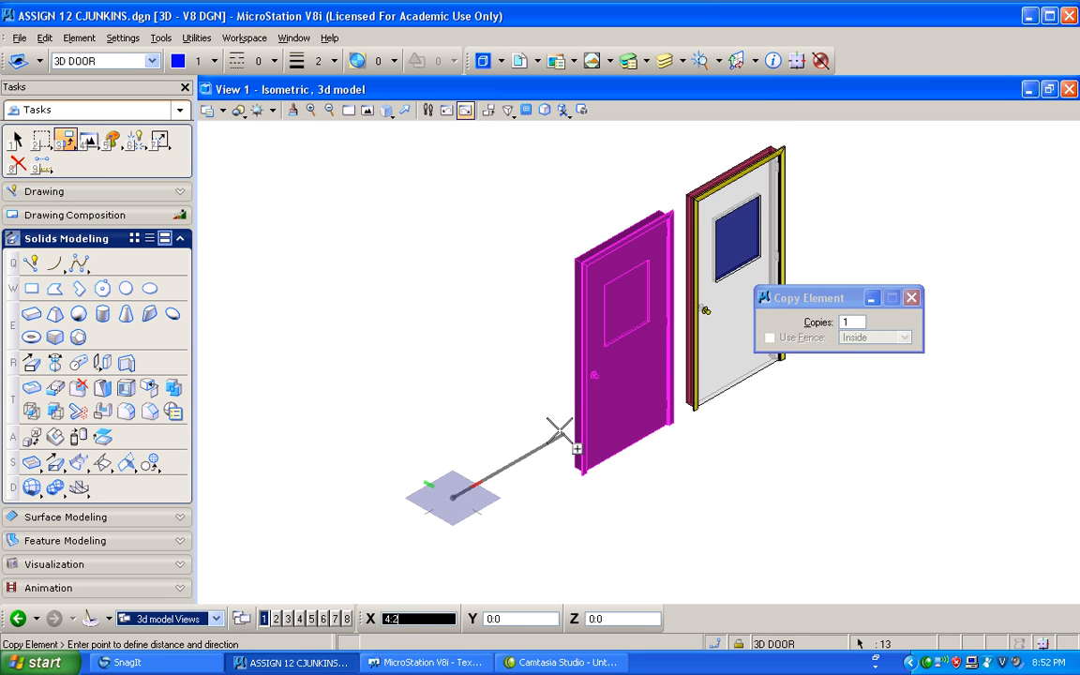
click(559, 432)
right_click(489, 351)
drag(795, 301, 949, 272)
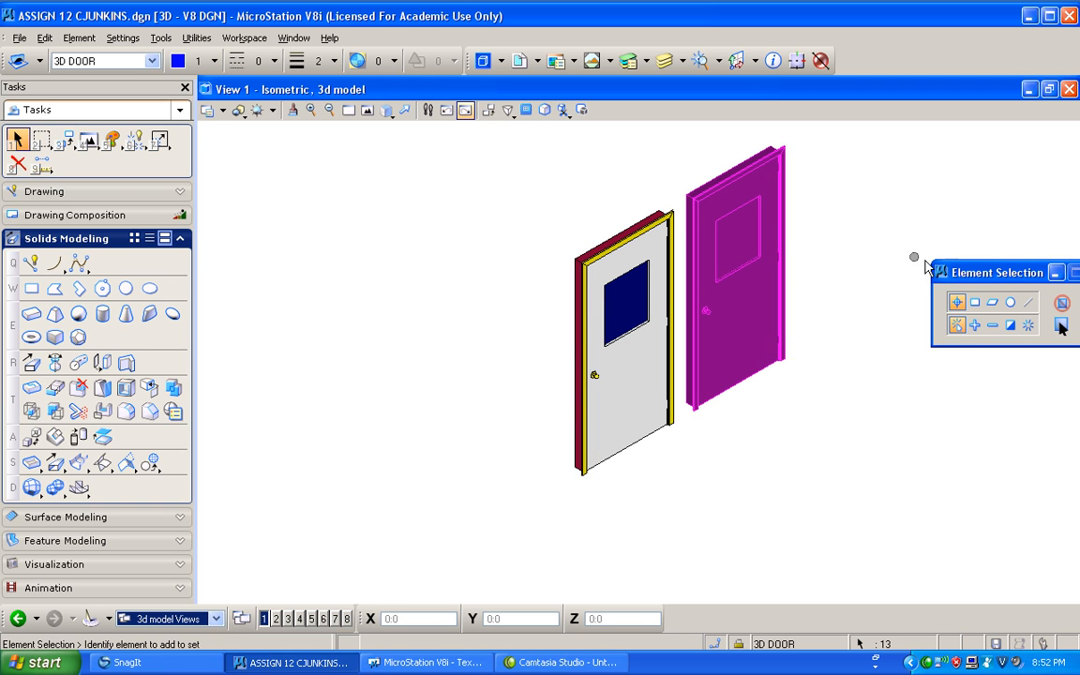
click(19, 140)
click(320, 264)
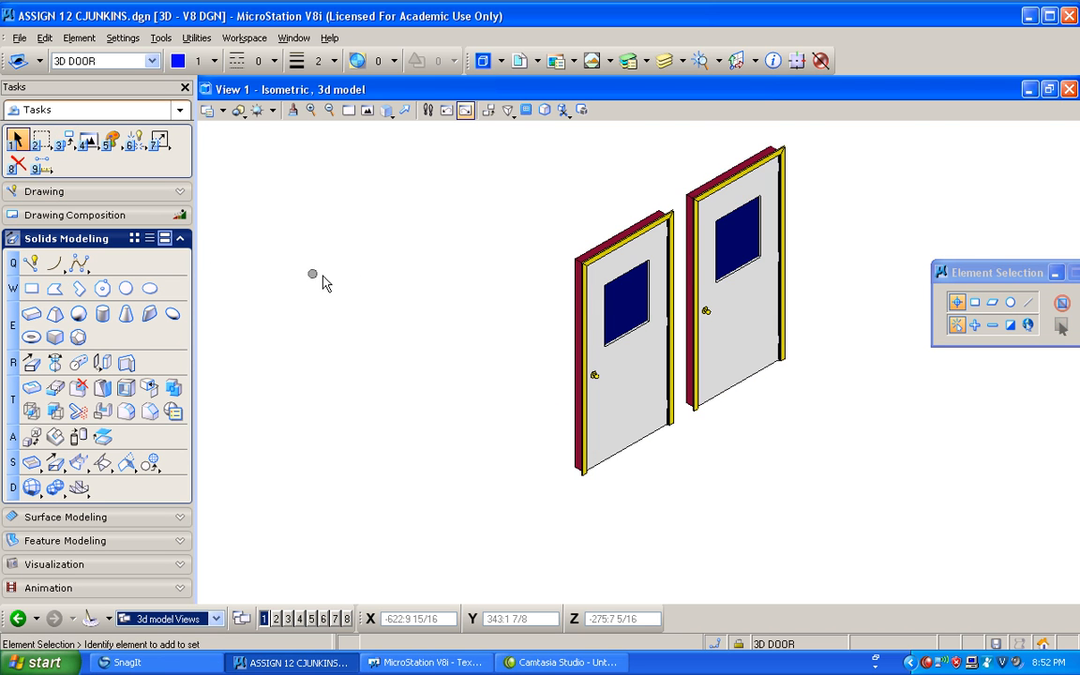
Delete the door panel, knob and glass pane from the copied door assembly
click(17, 165)
click(747, 379)
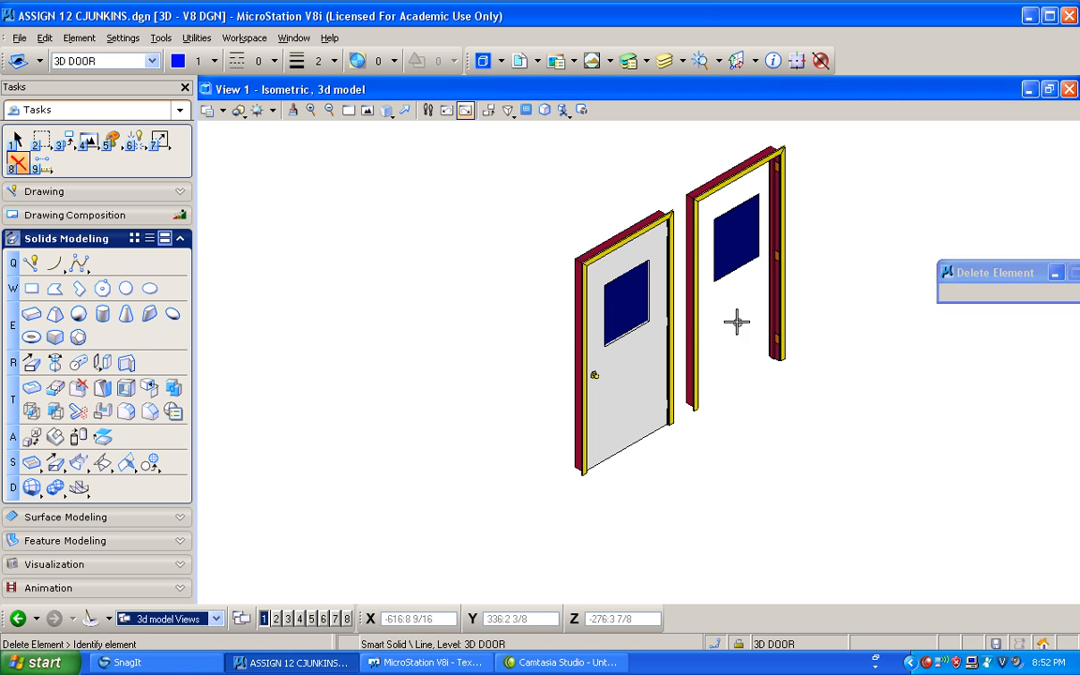
click(737, 270)
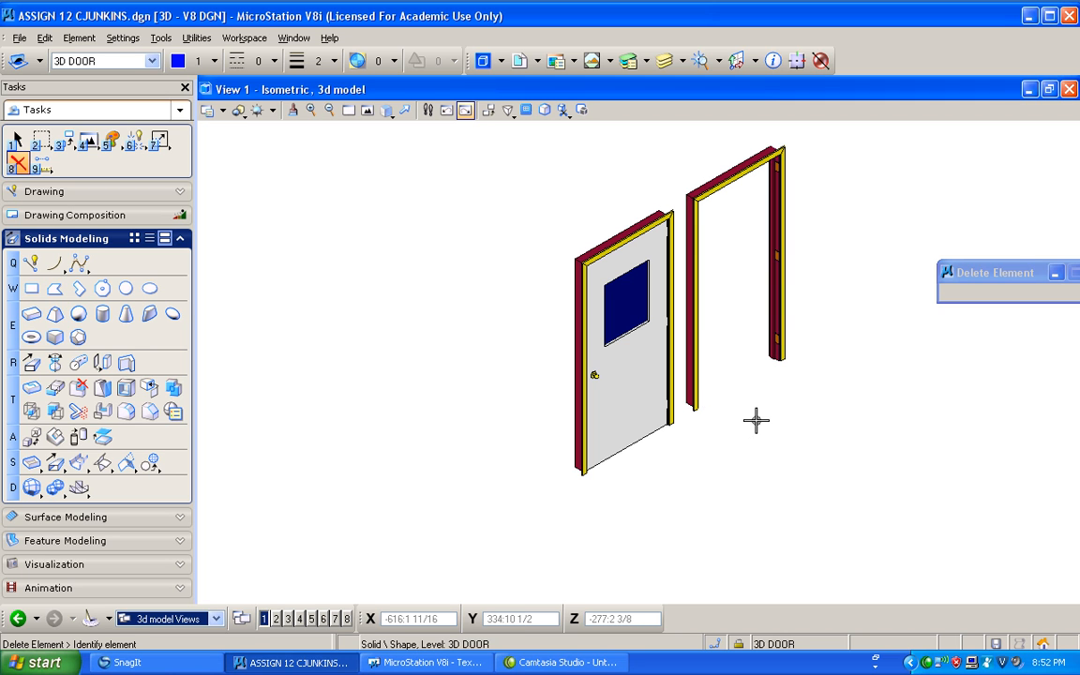
Delete the three hinges from the jamb of the copied door frame
click(17, 139)
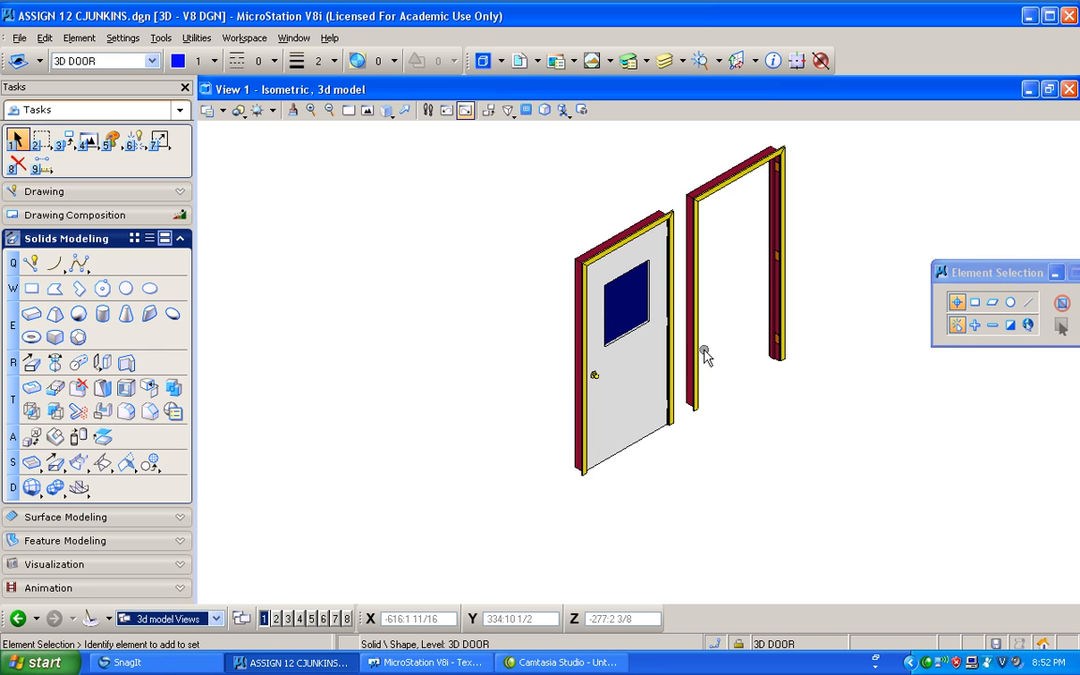
drag(756, 374, 871, 157)
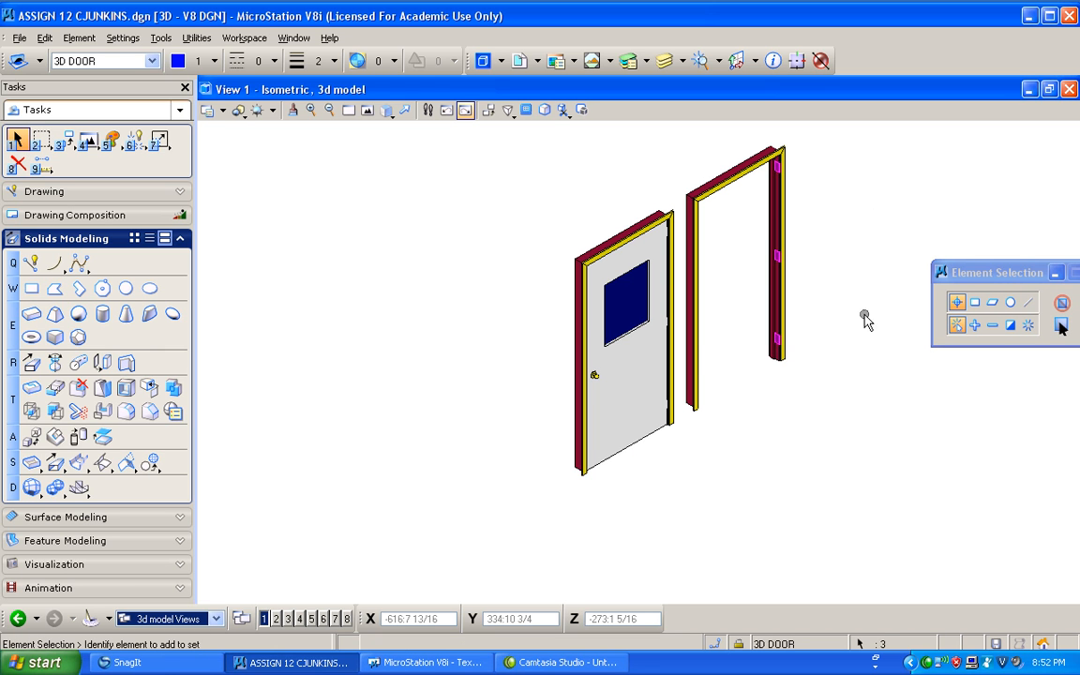
click(855, 446)
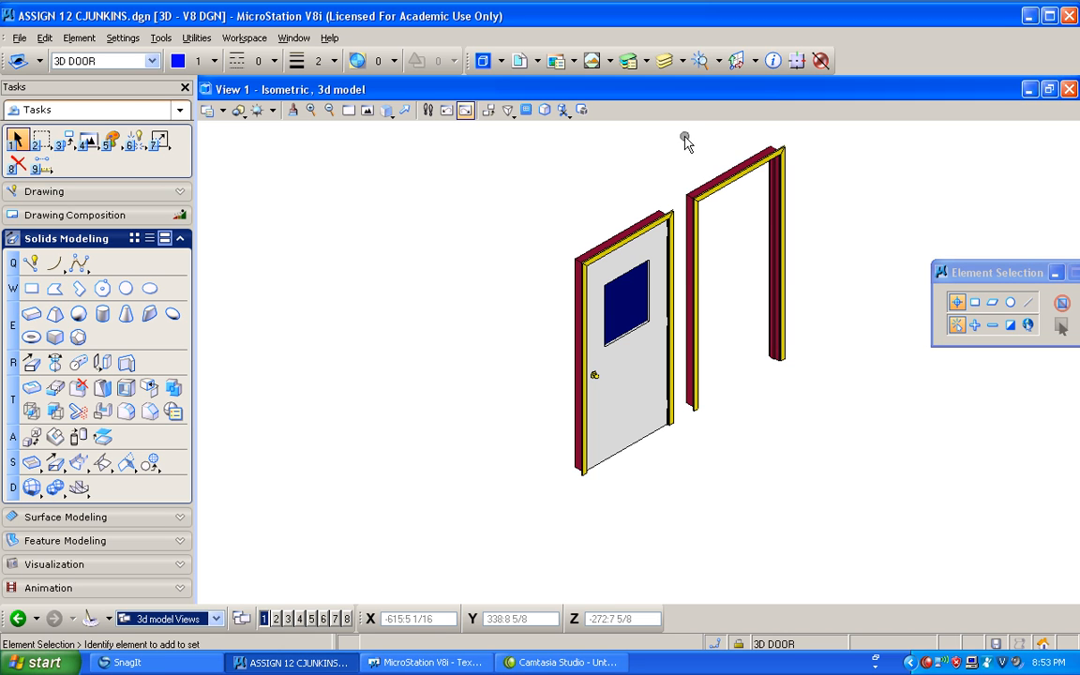
Change only the level attribute of all copied frame and trim parts to 3D WINDOW, leaving colour out of the change
drag(682, 139, 851, 480)
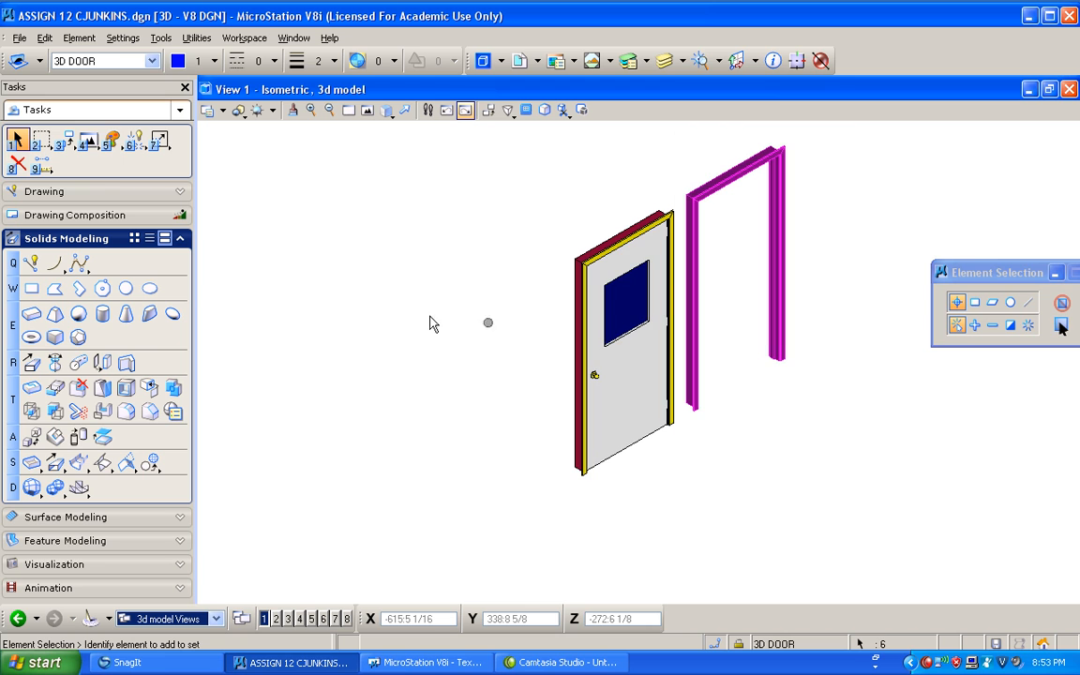
click(113, 148)
drag(984, 272, 361, 180)
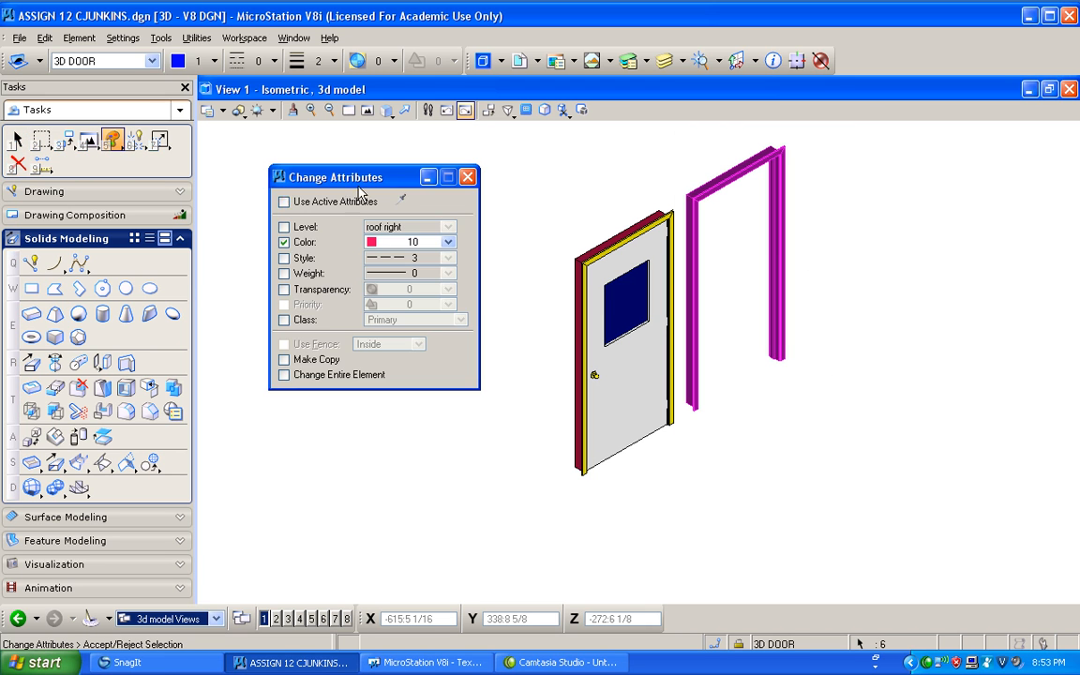
click(284, 241)
click(284, 227)
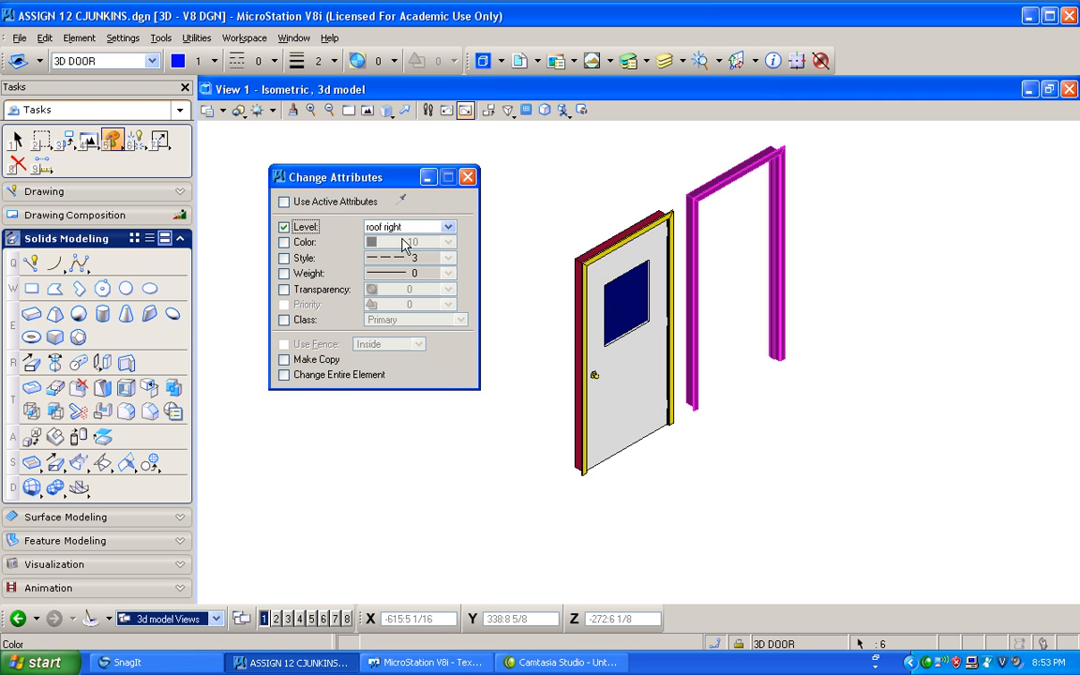
click(448, 227)
click(421, 256)
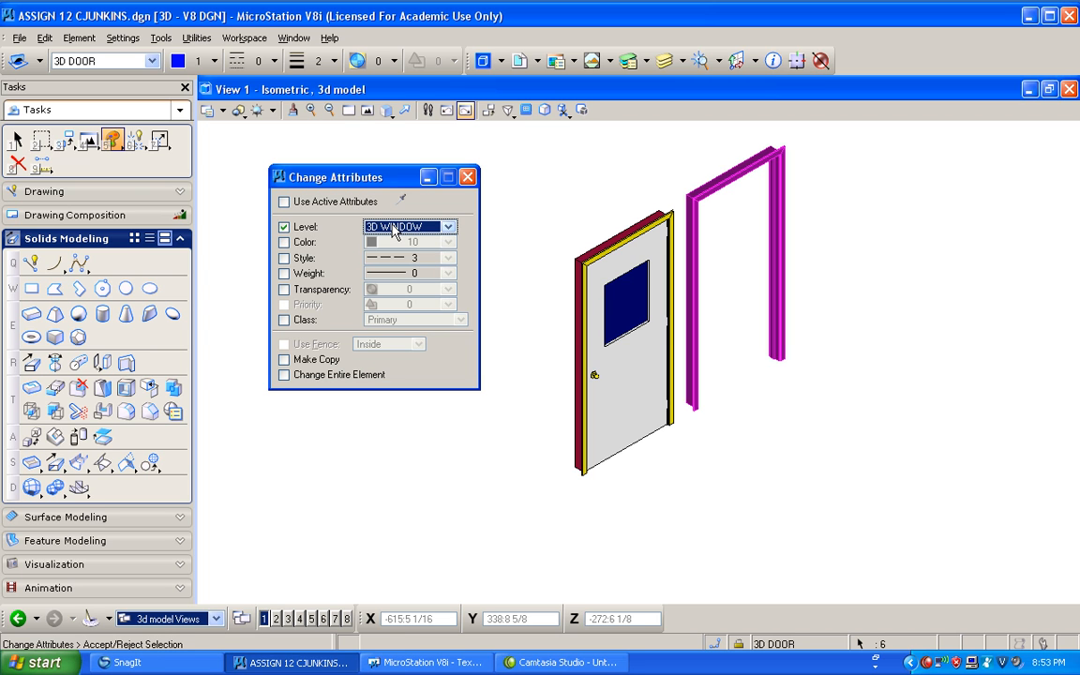
click(665, 154)
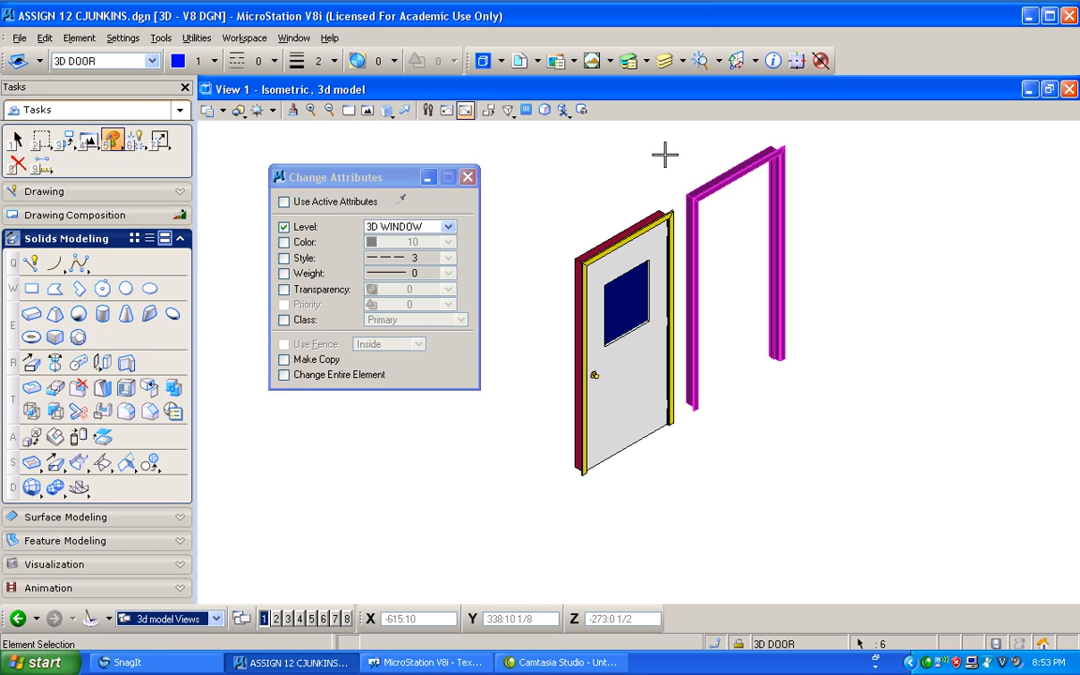
click(546, 170)
Make 3D WINDOW the active level, turn off the display of the 3D DOOR level, and fit the remaining frame in the view
click(151, 61)
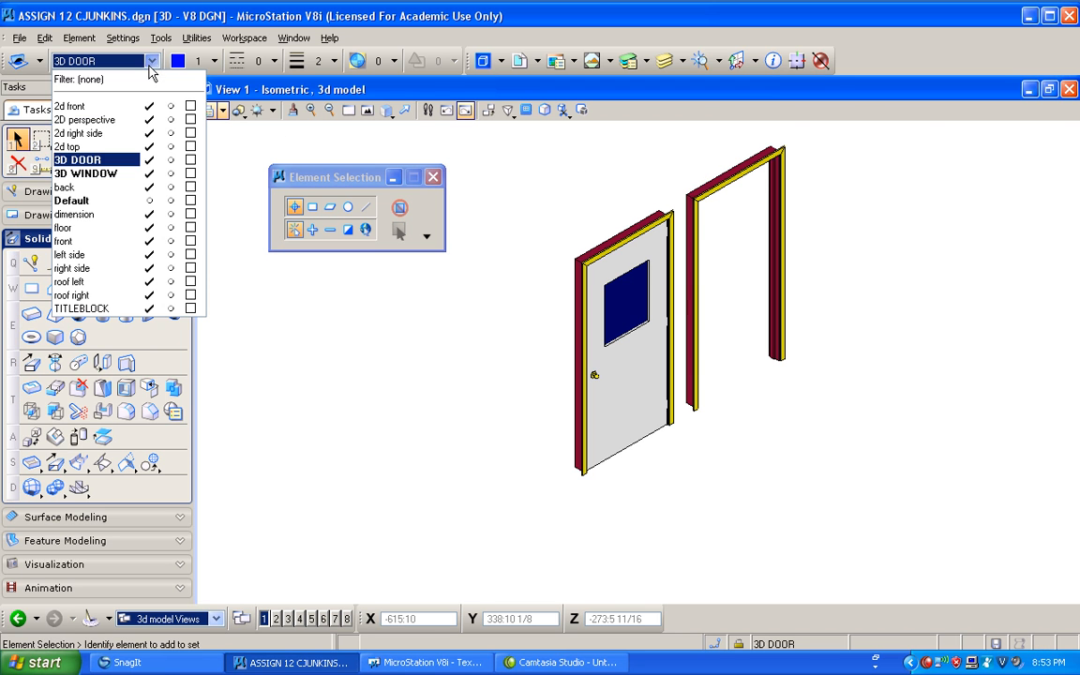
click(114, 174)
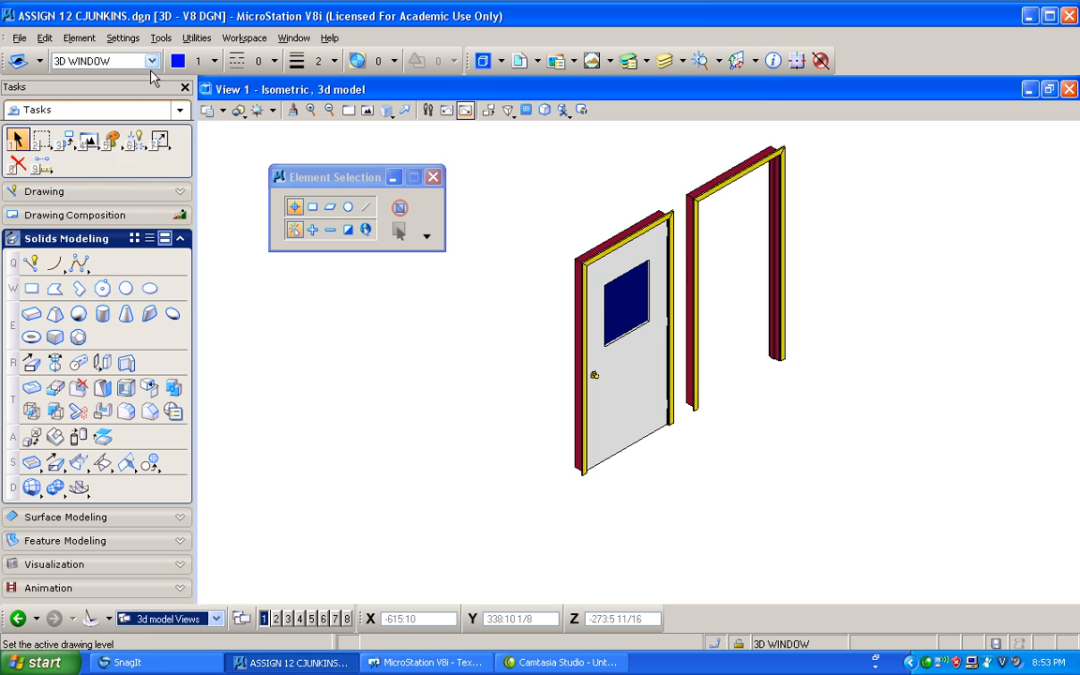
click(151, 61)
click(149, 161)
click(373, 112)
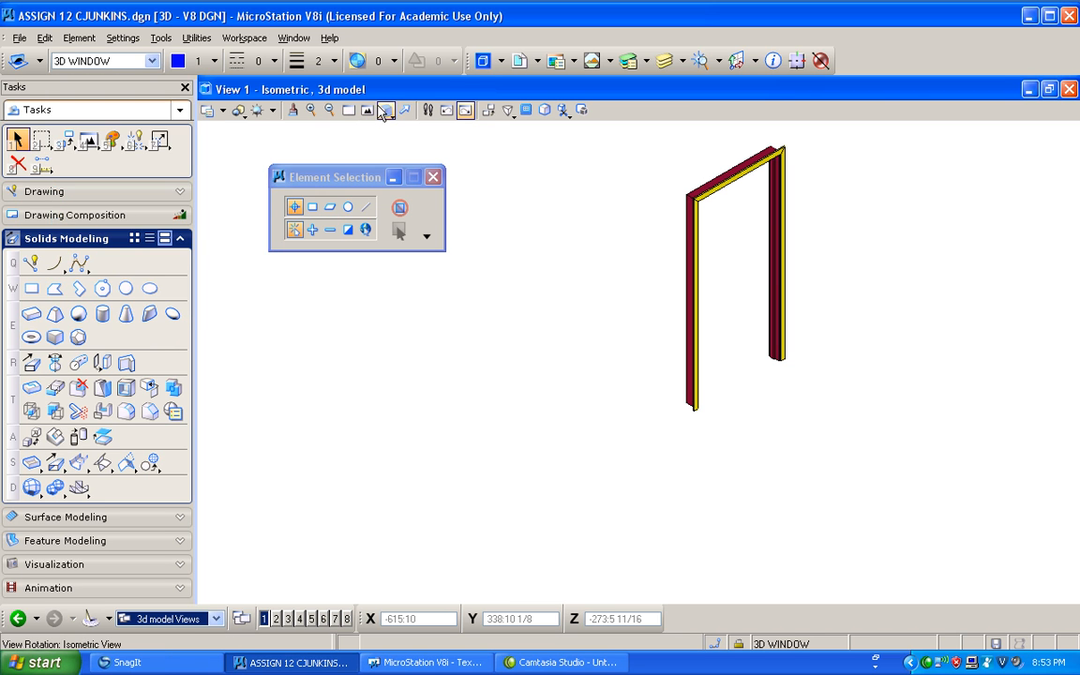
click(368, 112)
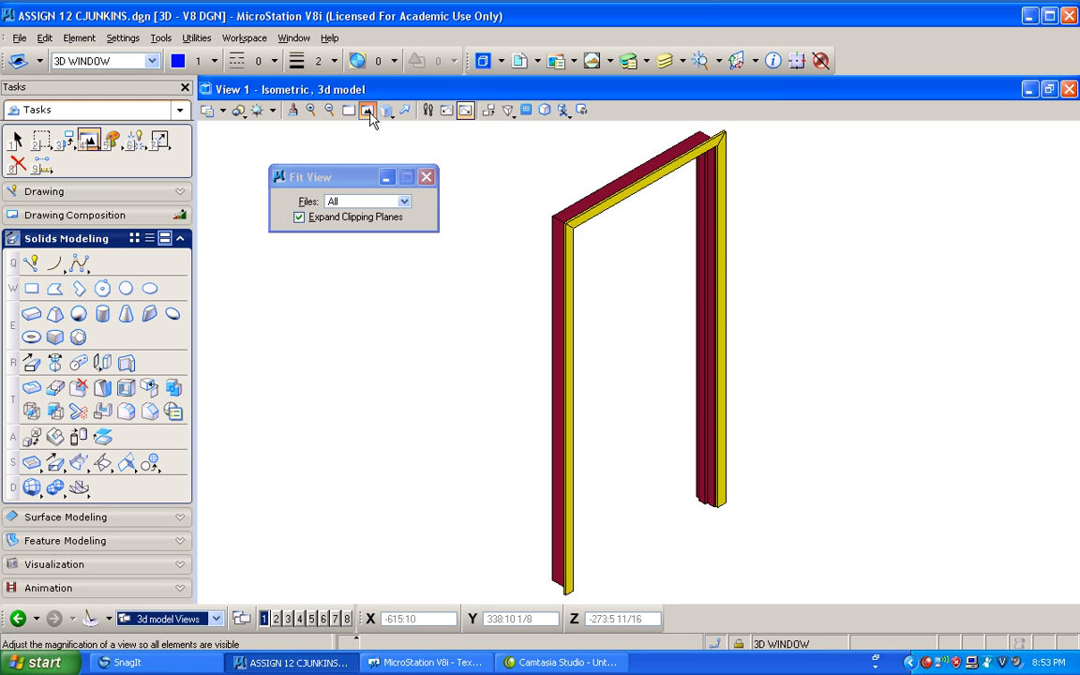
Try to mirror a copy of the whole door frame about a horizontal axis from the front view
click(389, 113)
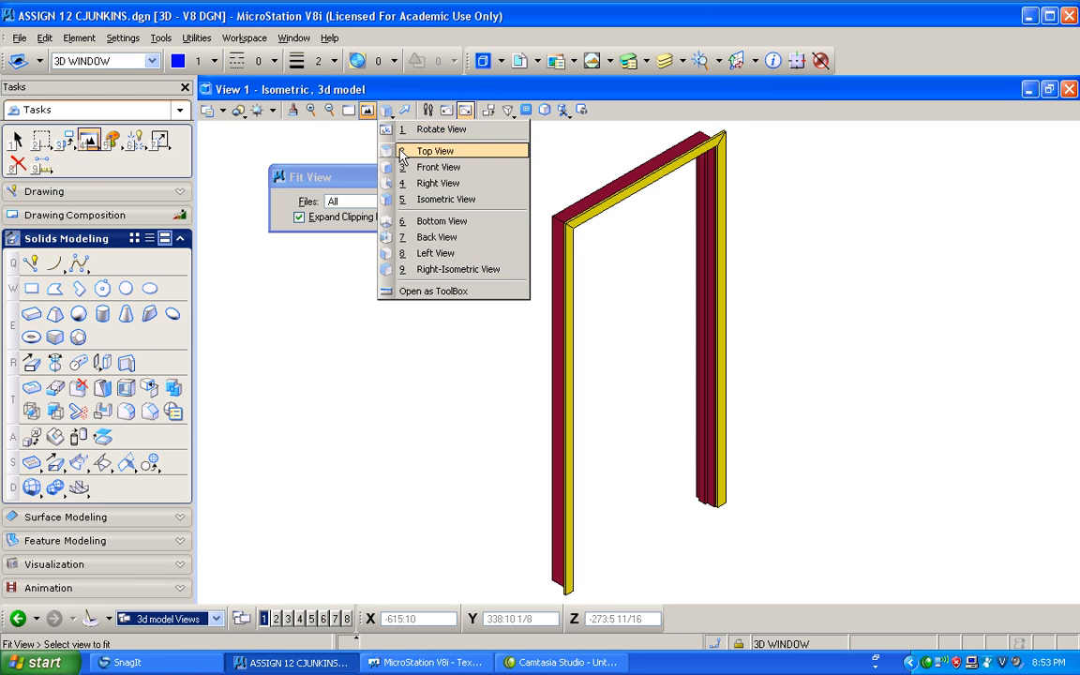
click(412, 167)
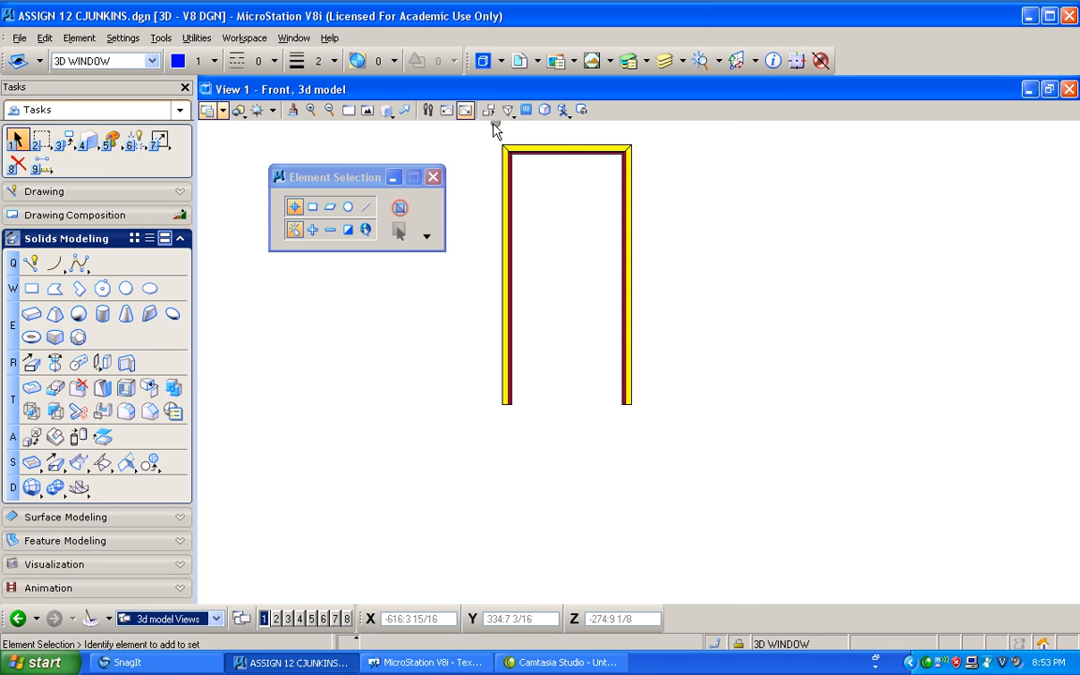
drag(489, 128, 671, 436)
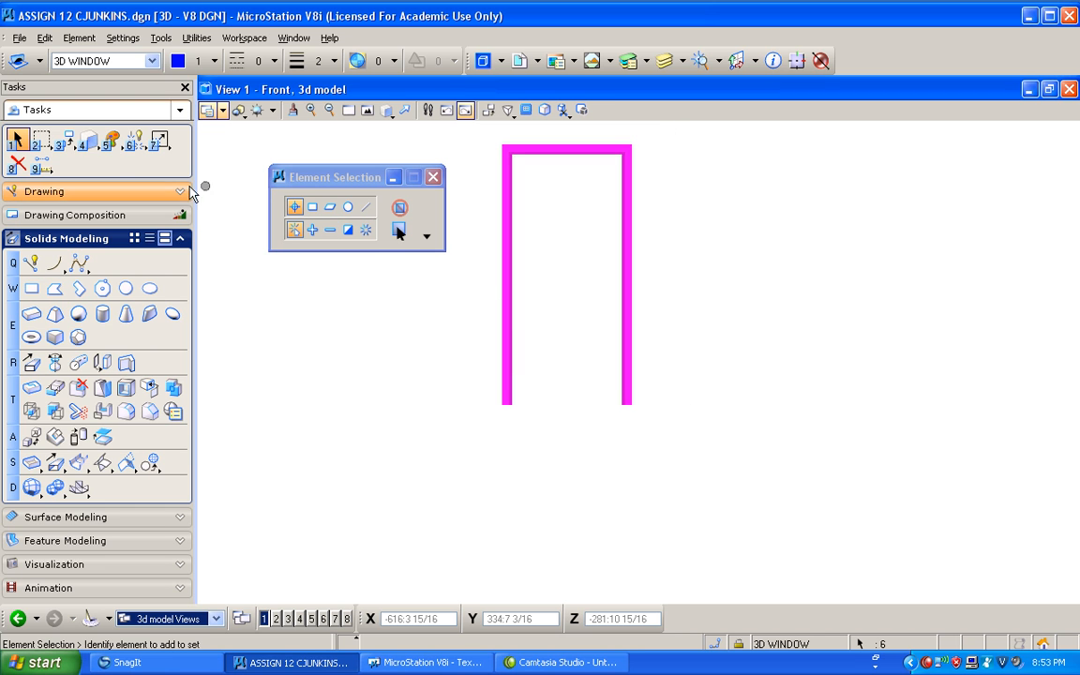
drag(77, 153, 128, 246)
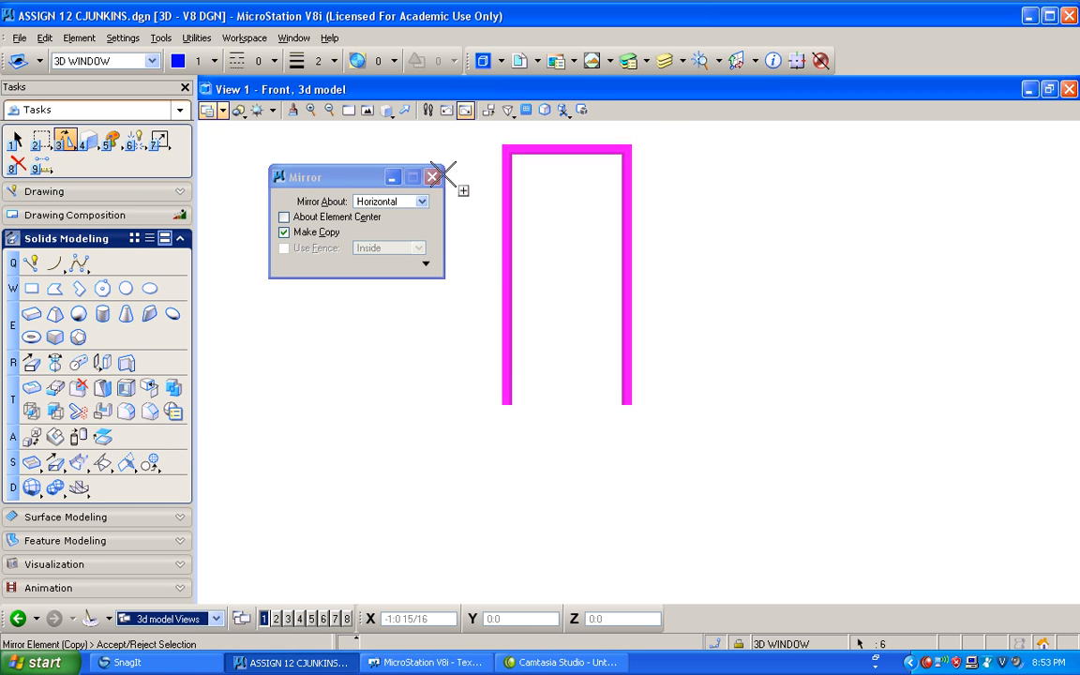
click(563, 274)
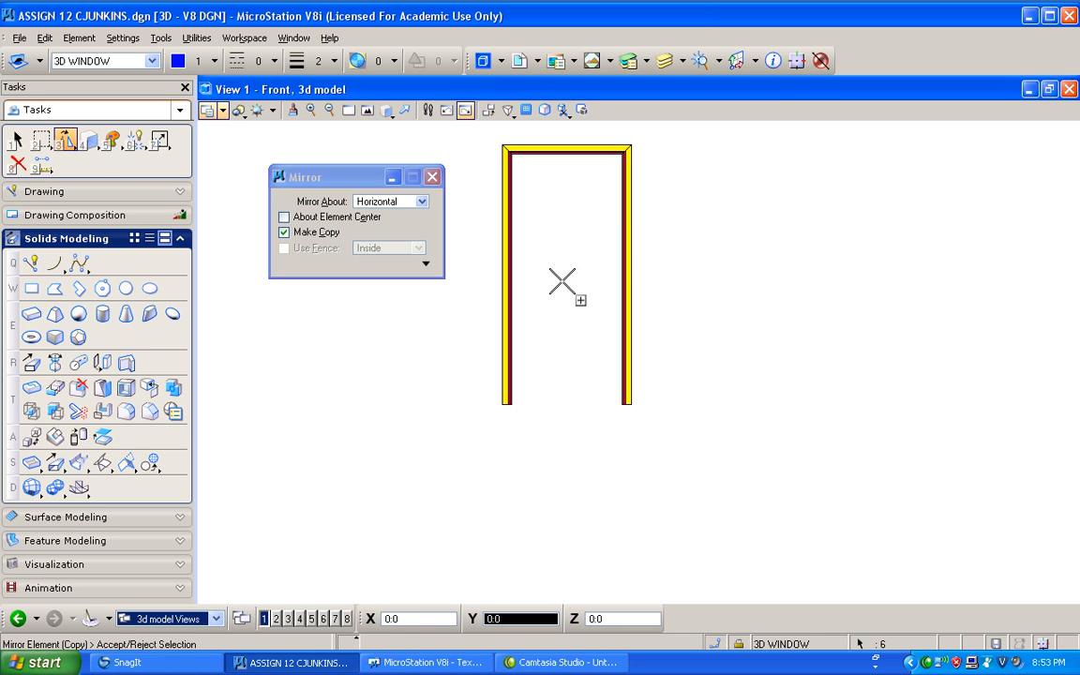
Align the drawing plane to the front and mirror a copy of the frame about a horizontal axis slightly below its mid-height
click(30, 263)
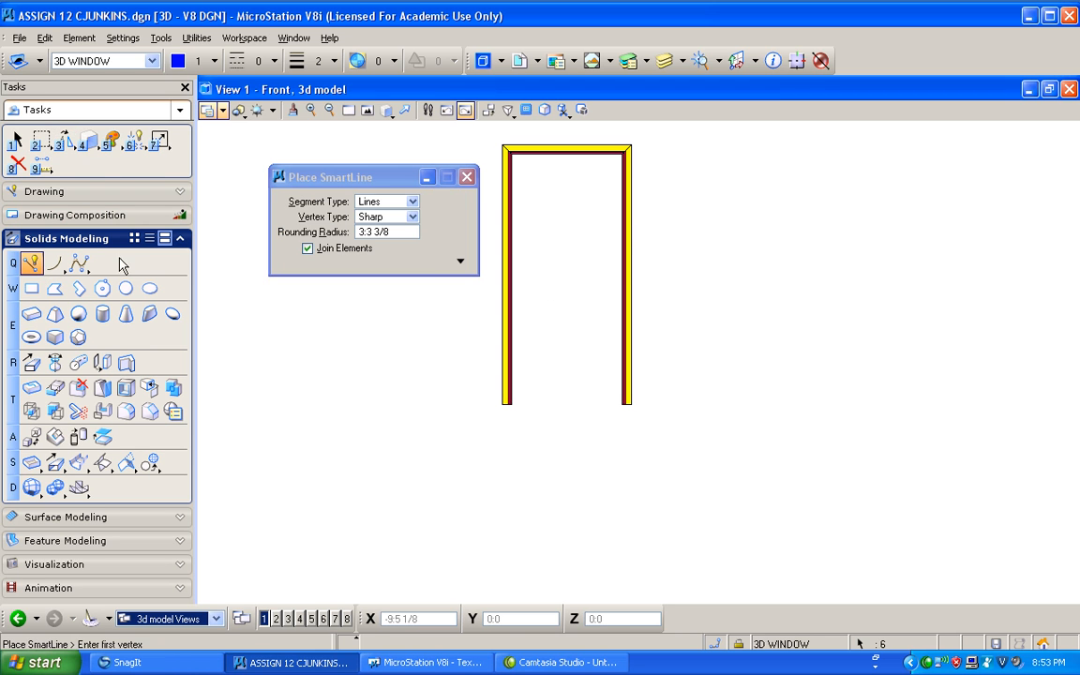
click(579, 262)
key(f)
right_click(581, 263)
click(17, 141)
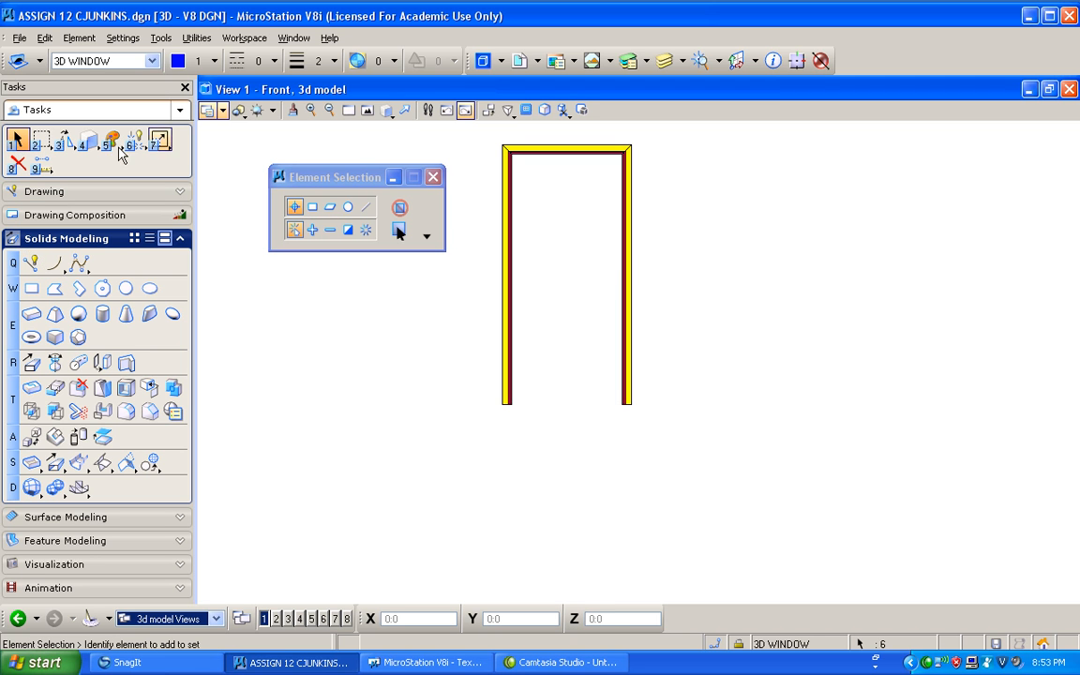
drag(485, 129, 662, 397)
click(64, 141)
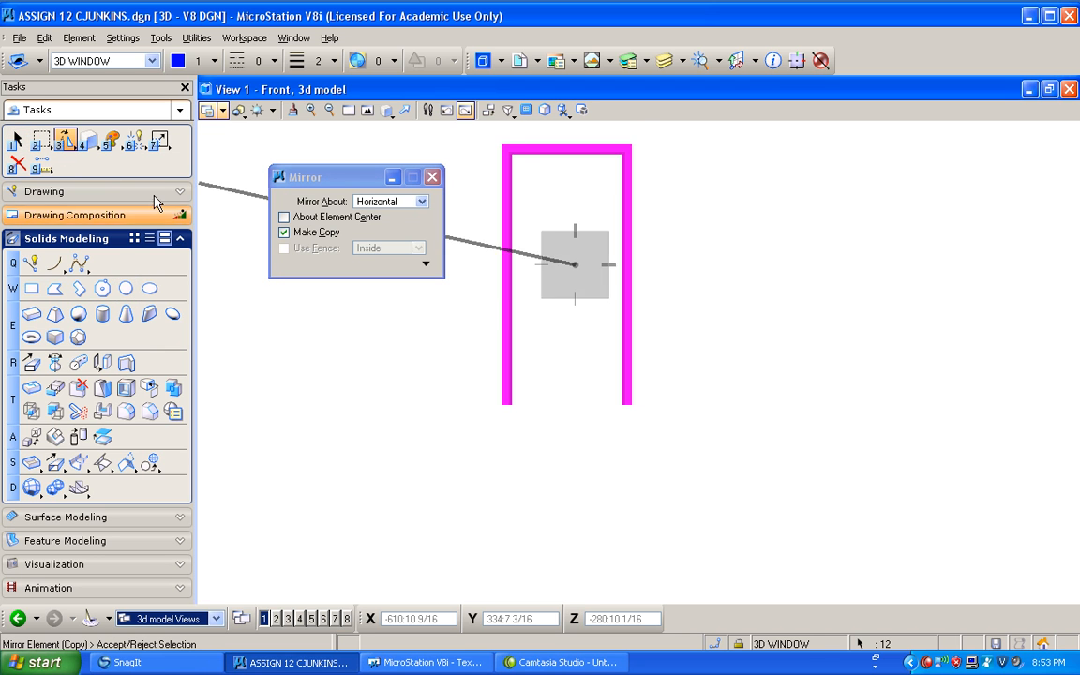
click(574, 316)
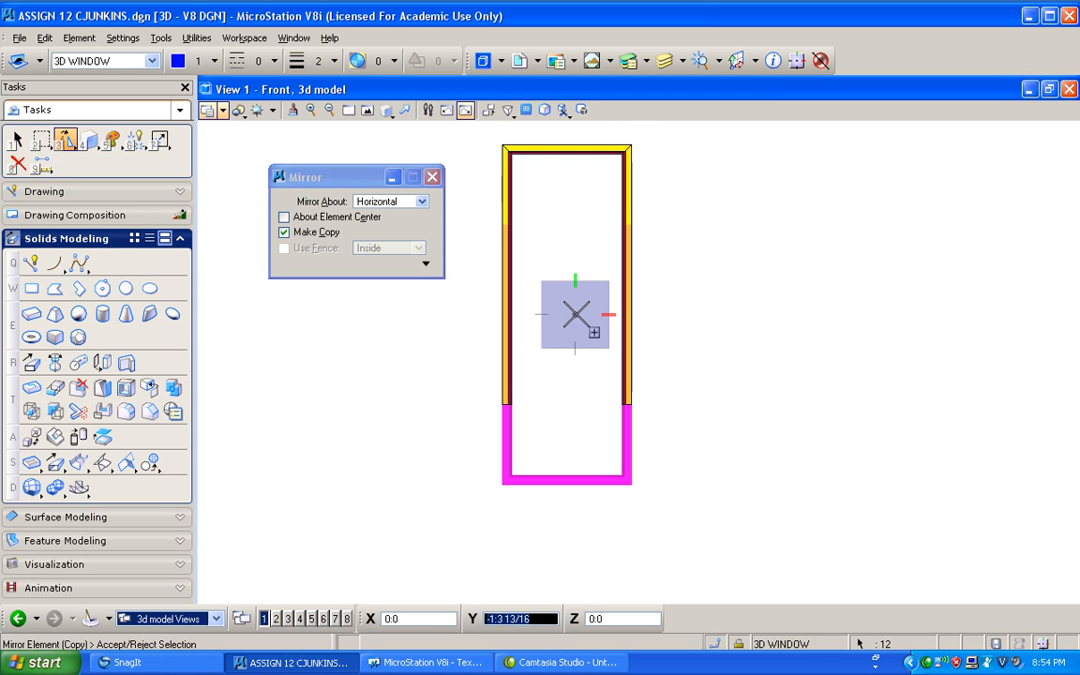
right_click(574, 316)
click(430, 387)
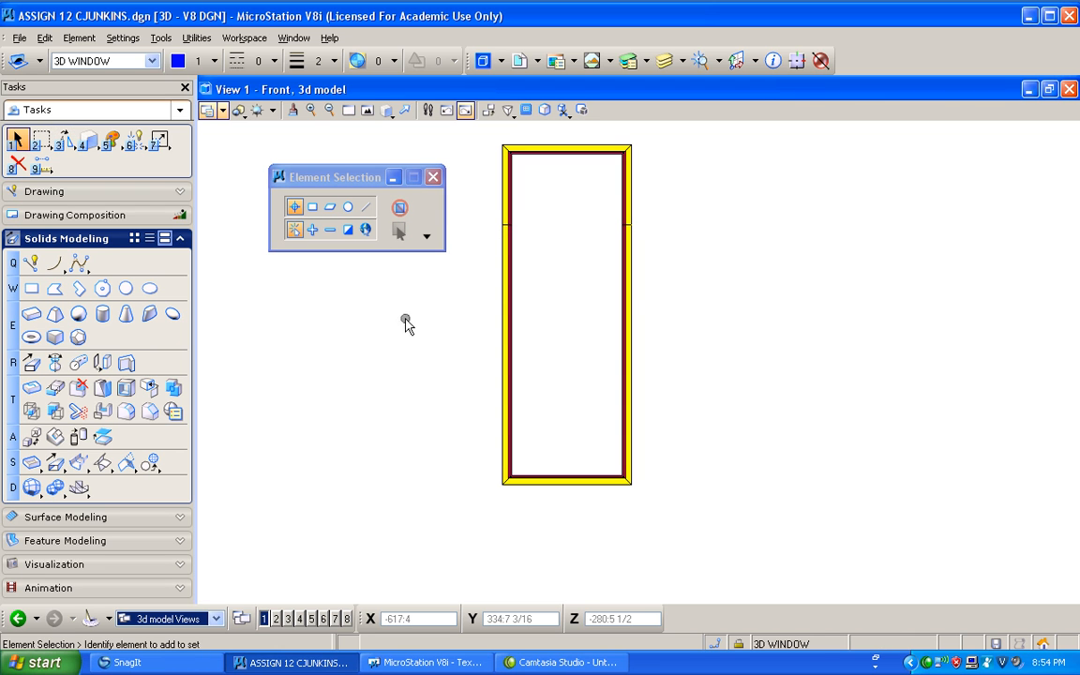
Delete all jamb and trim pieces of the extra rear frame, keeping the front frame
click(386, 110)
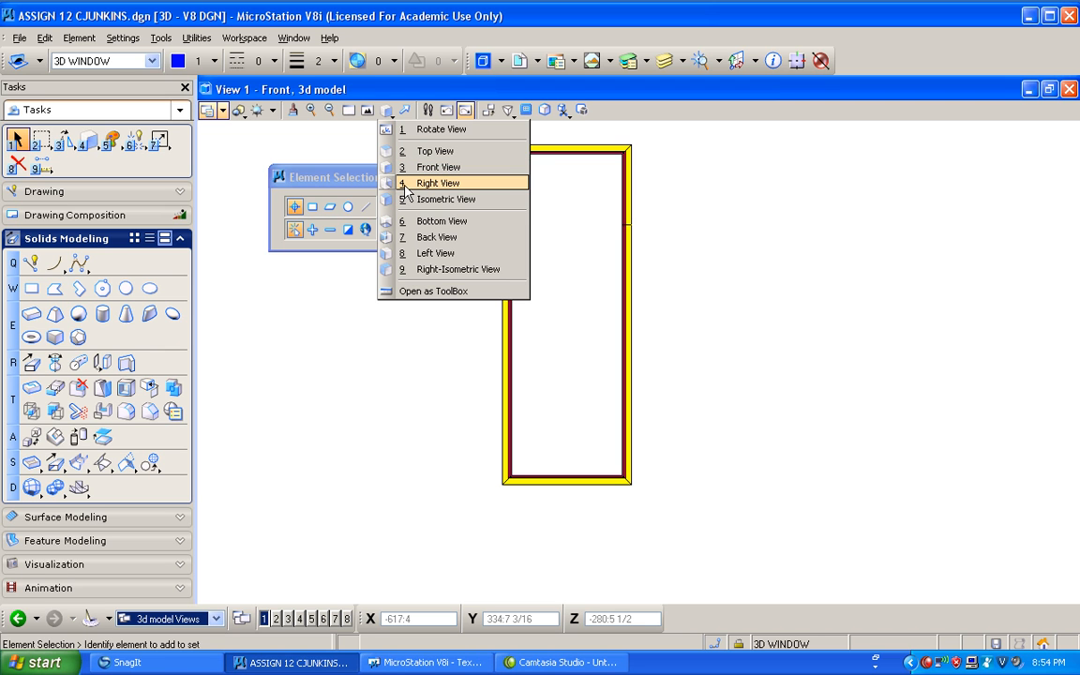
click(412, 199)
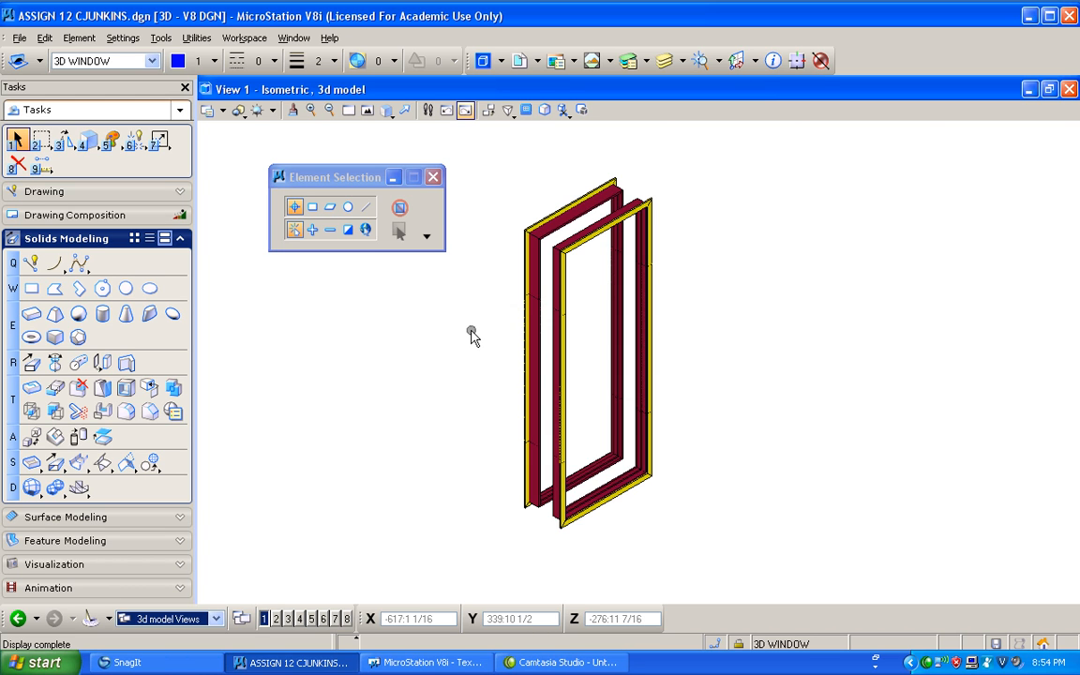
click(17, 163)
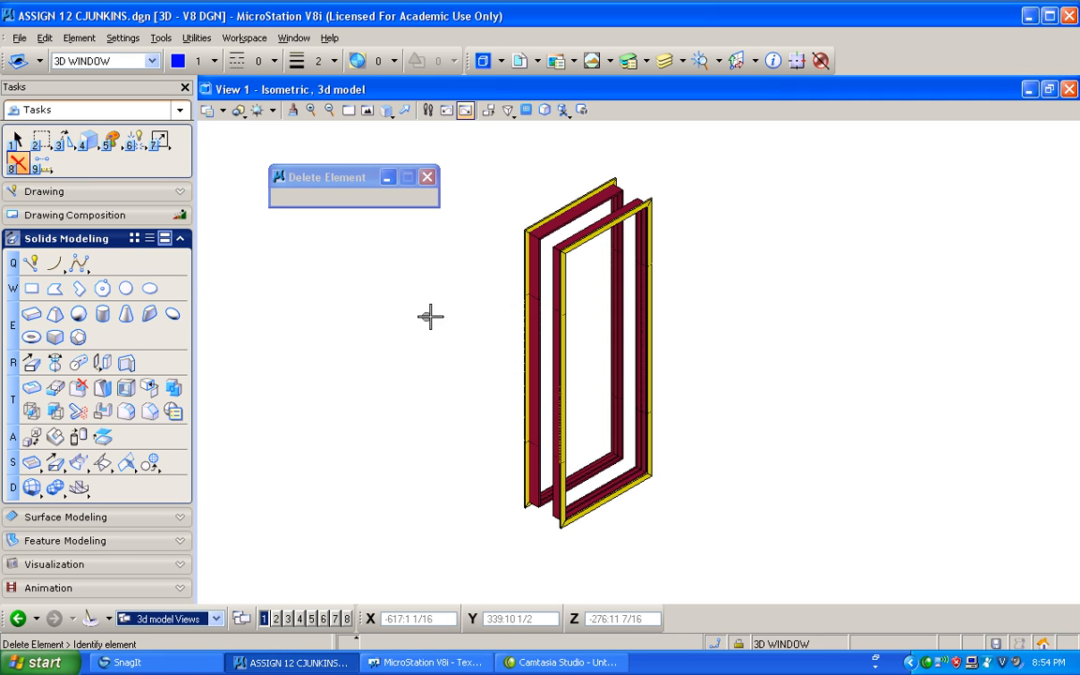
click(521, 307)
click(523, 296)
click(534, 300)
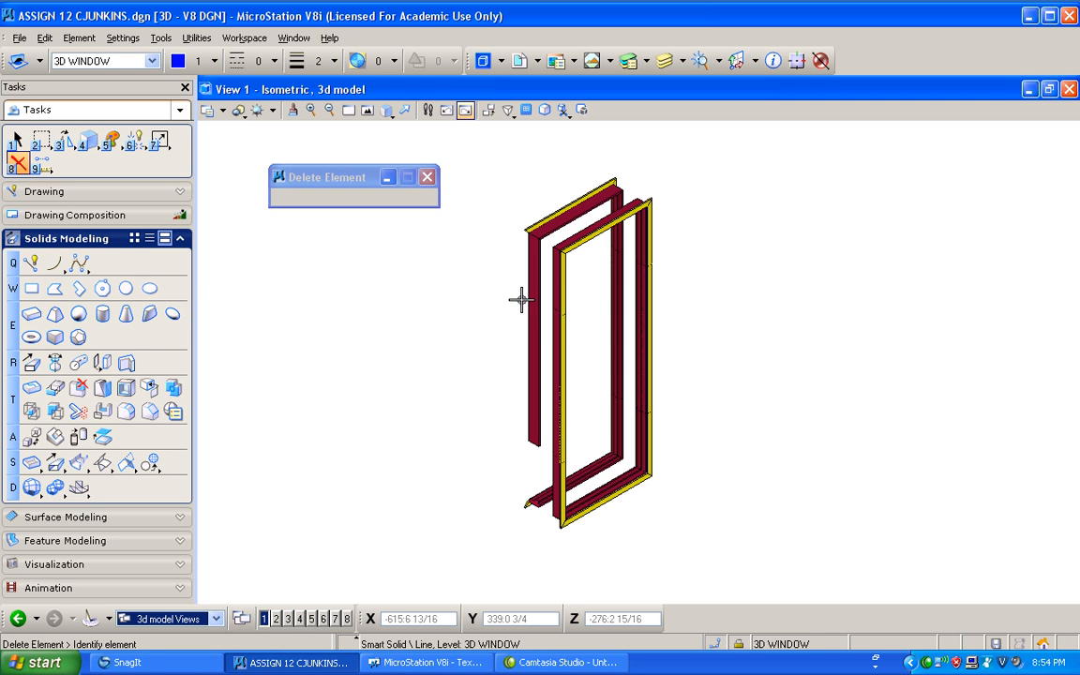
click(521, 300)
click(529, 228)
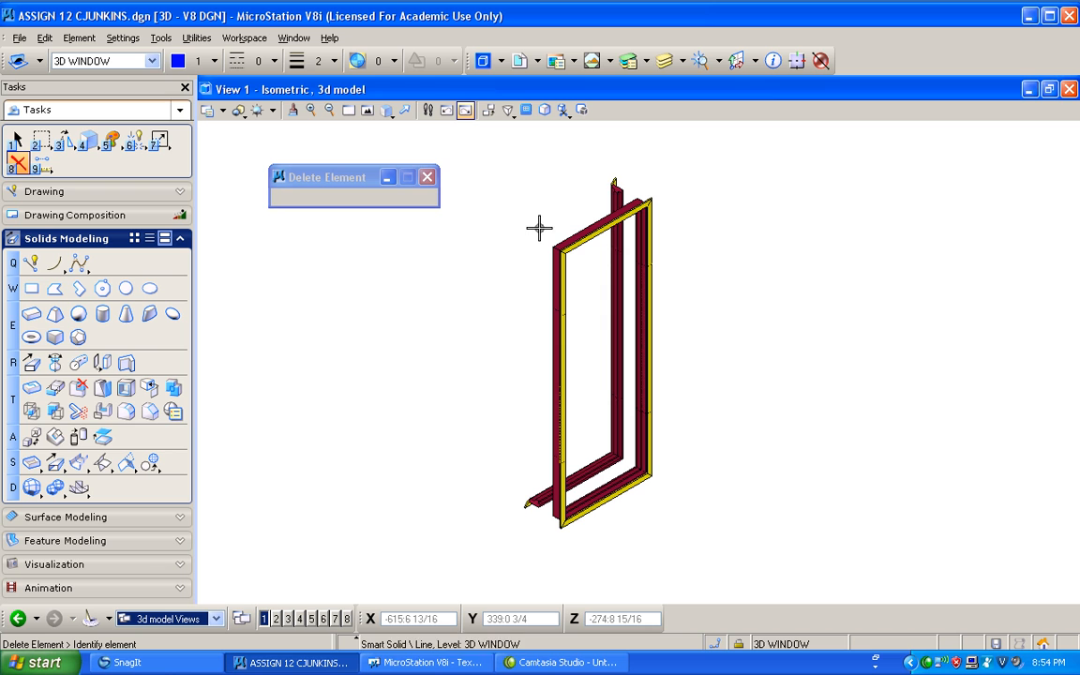
click(610, 186)
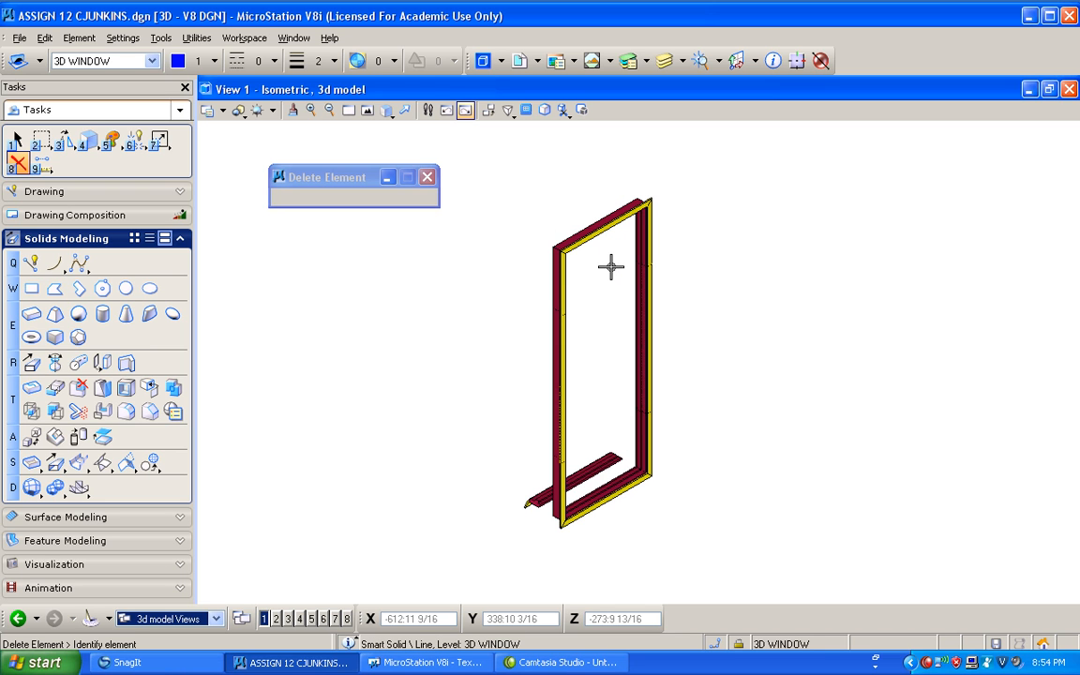
click(612, 452)
Unite the overlapping yellow trim pieces into one solid on each vertical side of the window frame, keeping no originals
scroll(507, 483, up, 3)
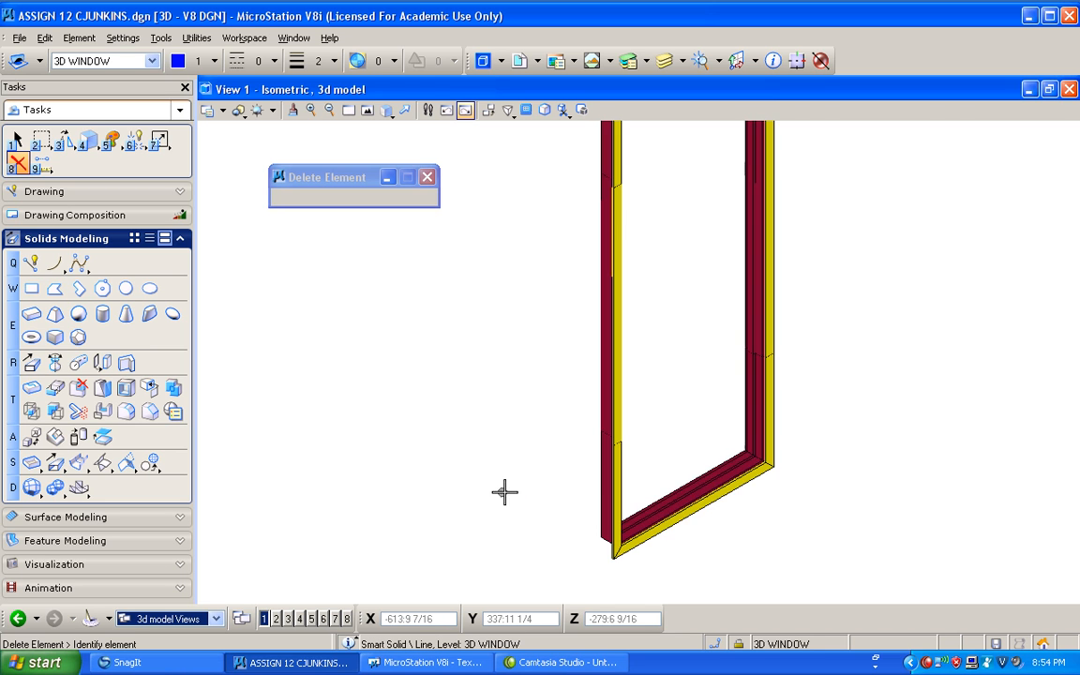
scroll(534, 450, down, 3)
scroll(540, 419, up, 3)
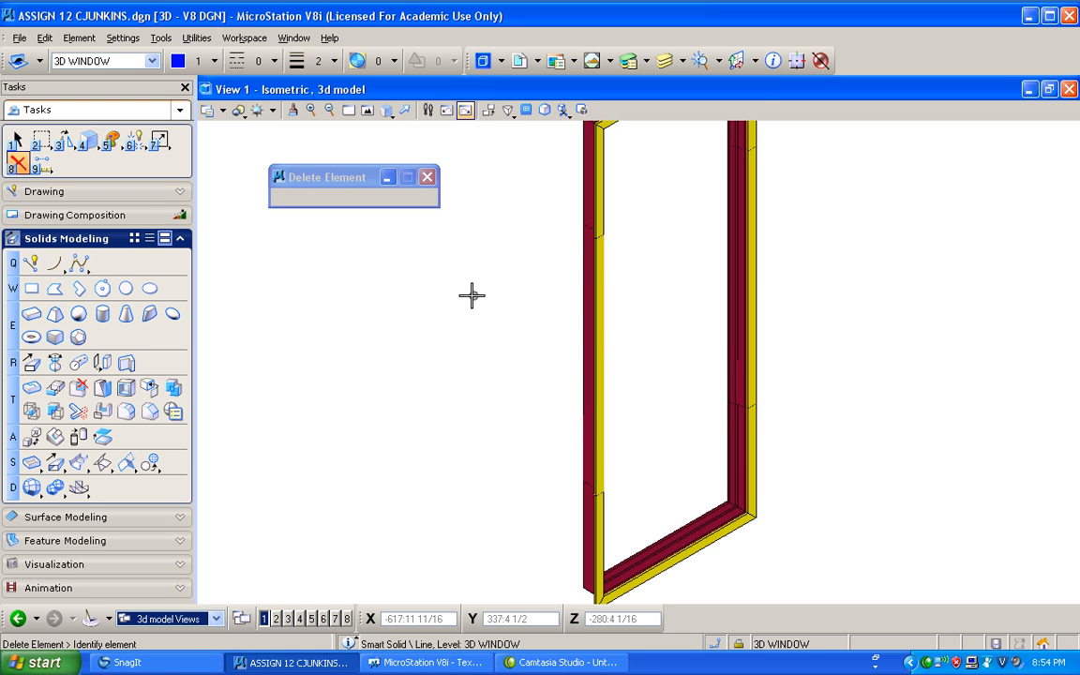
click(171, 388)
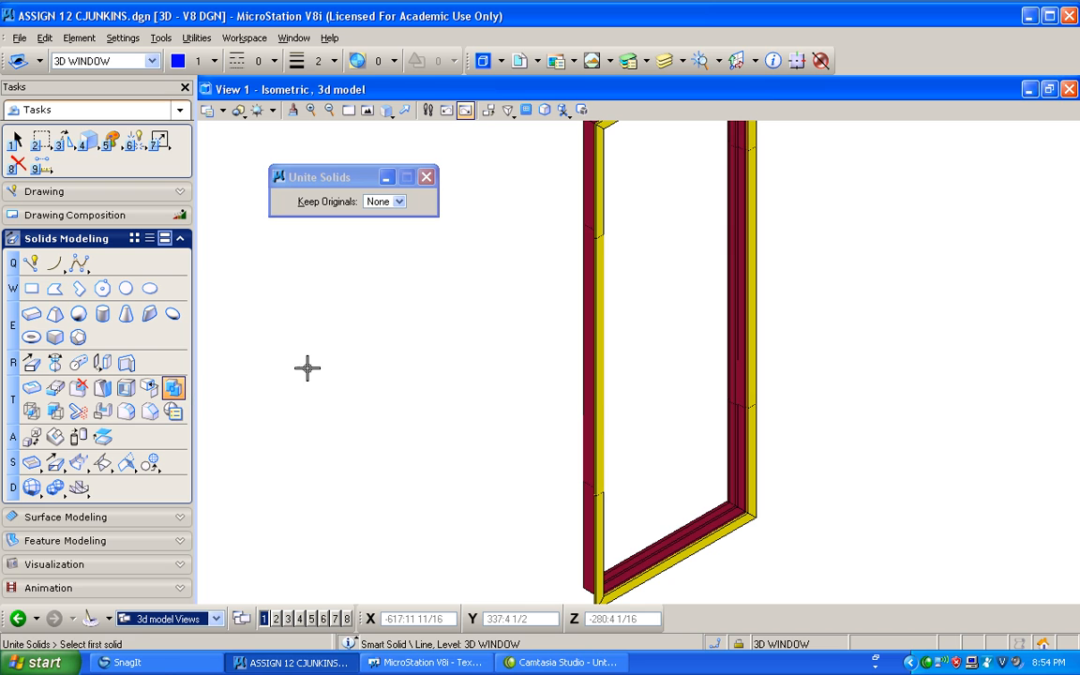
click(598, 516)
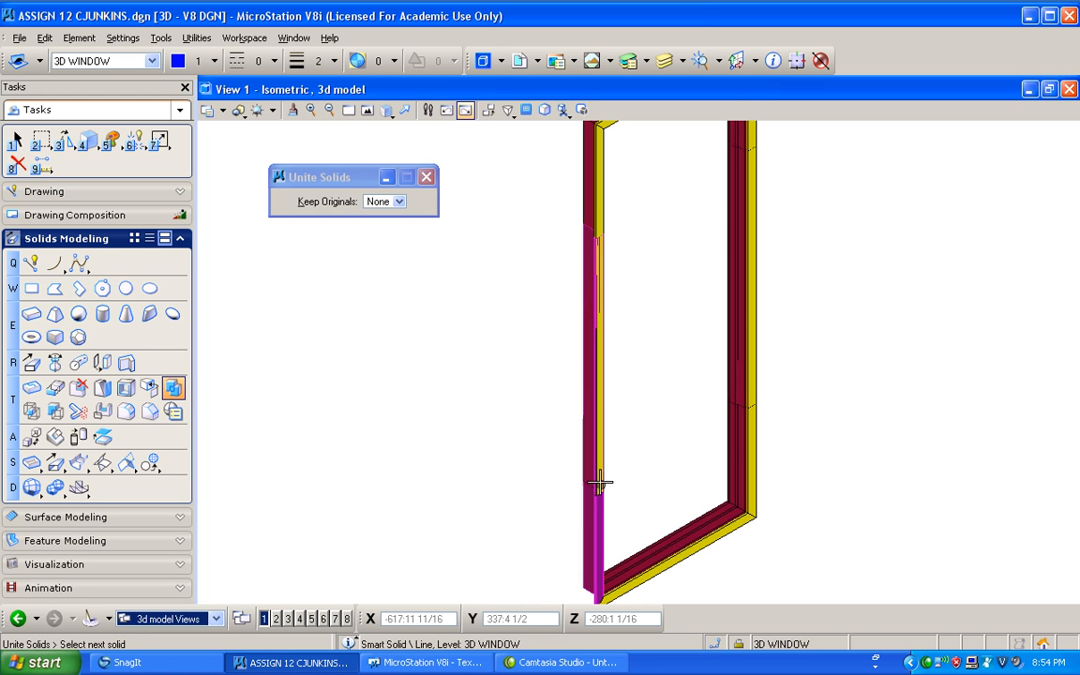
click(598, 220)
click(489, 270)
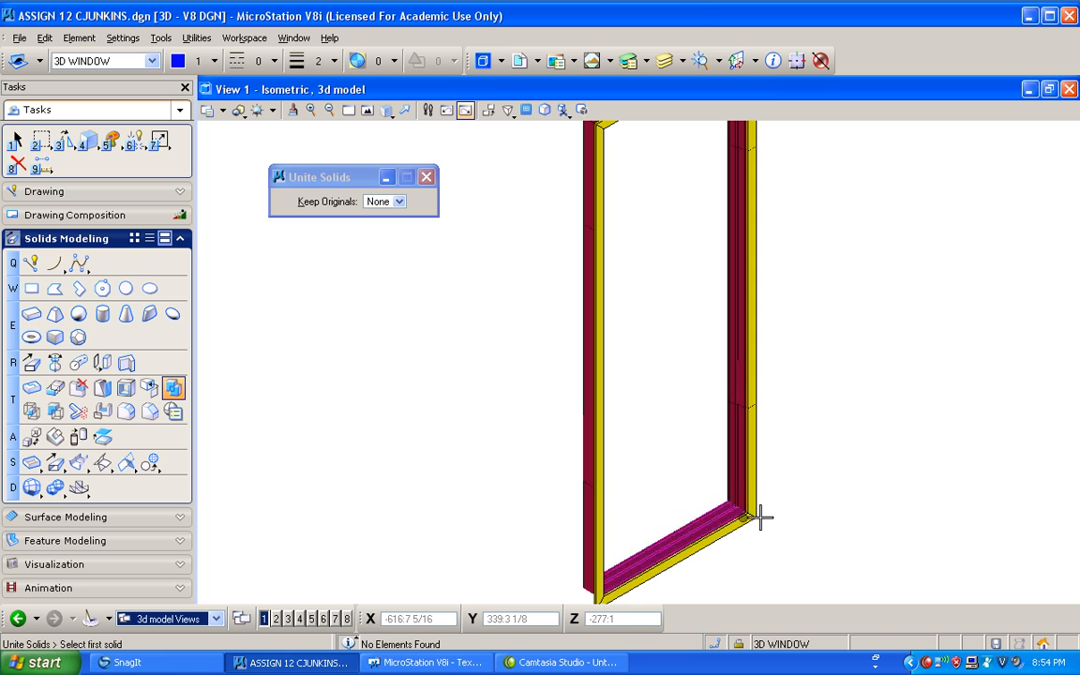
click(754, 480)
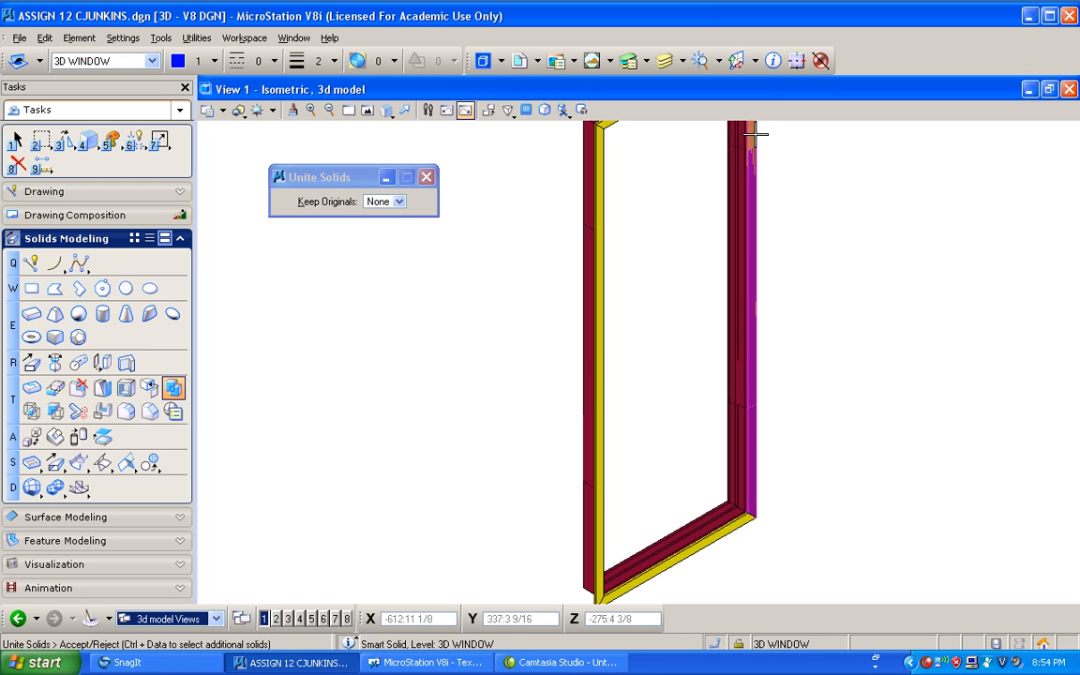
click(869, 226)
Unite the overlapping red jamb pieces into one solid on each vertical side of the window frame
click(735, 466)
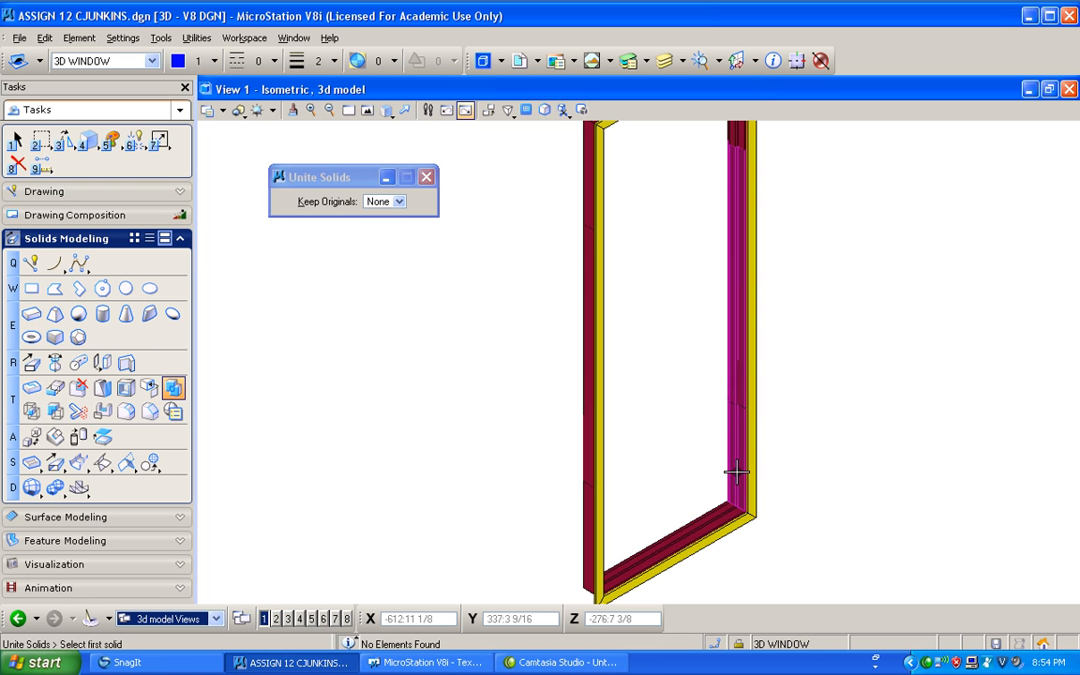
click(731, 131)
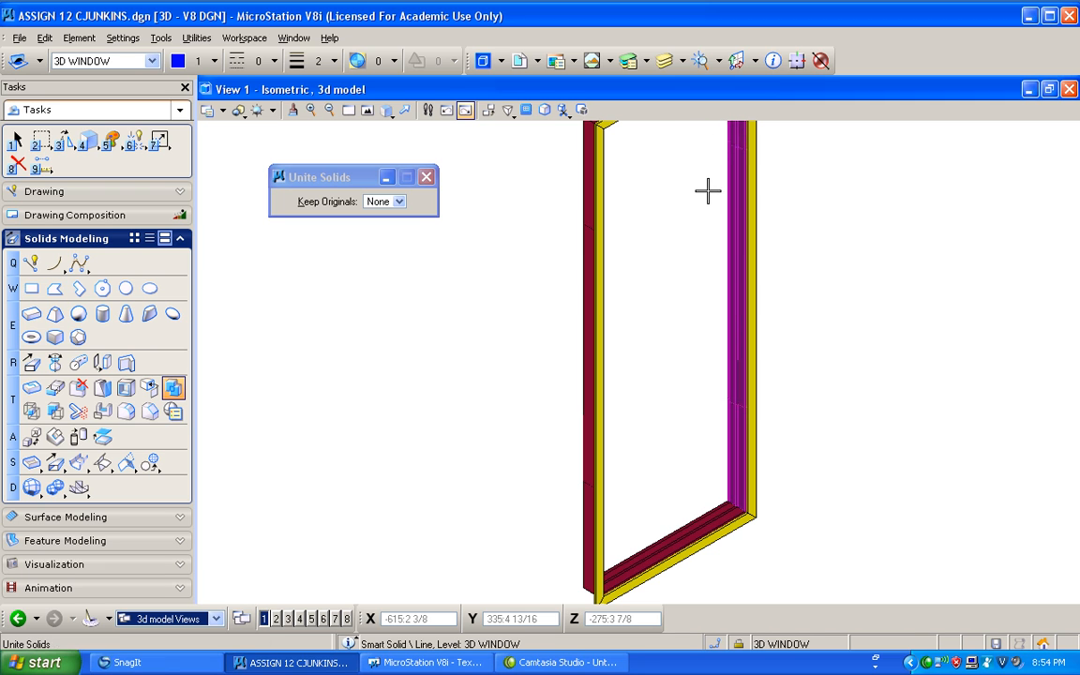
click(707, 196)
click(586, 187)
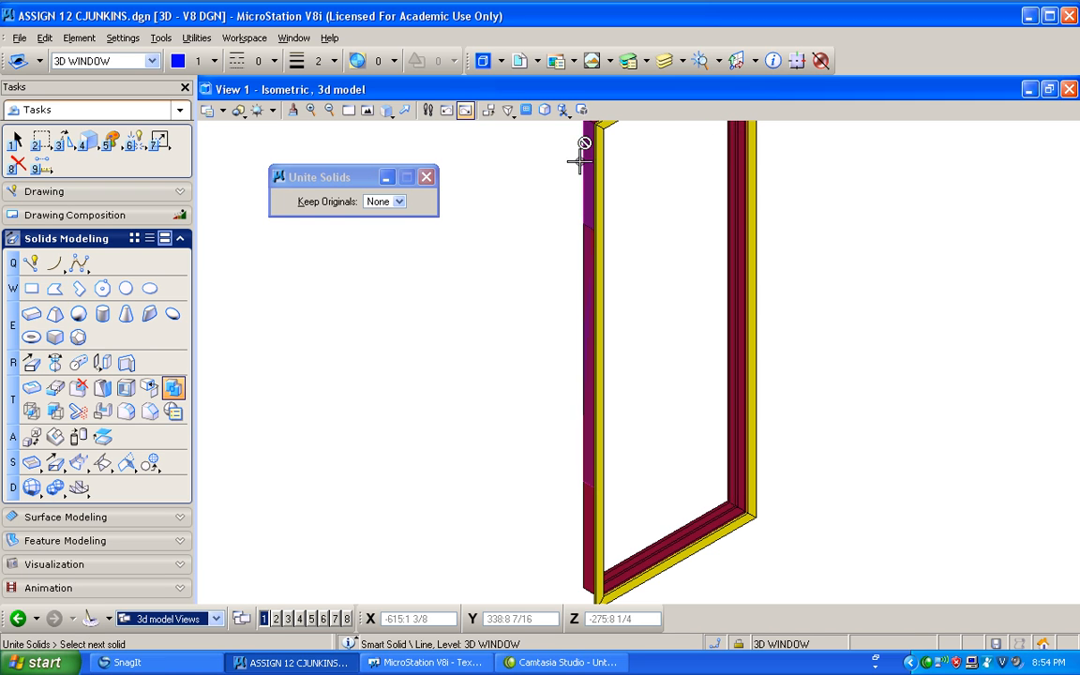
click(586, 299)
click(531, 299)
Place a block fence in Inside mode around the left vertical side of the window frame in the front view
scroll(666, 393, down, 2)
scroll(709, 328, up, 2)
scroll(709, 328, down, 2)
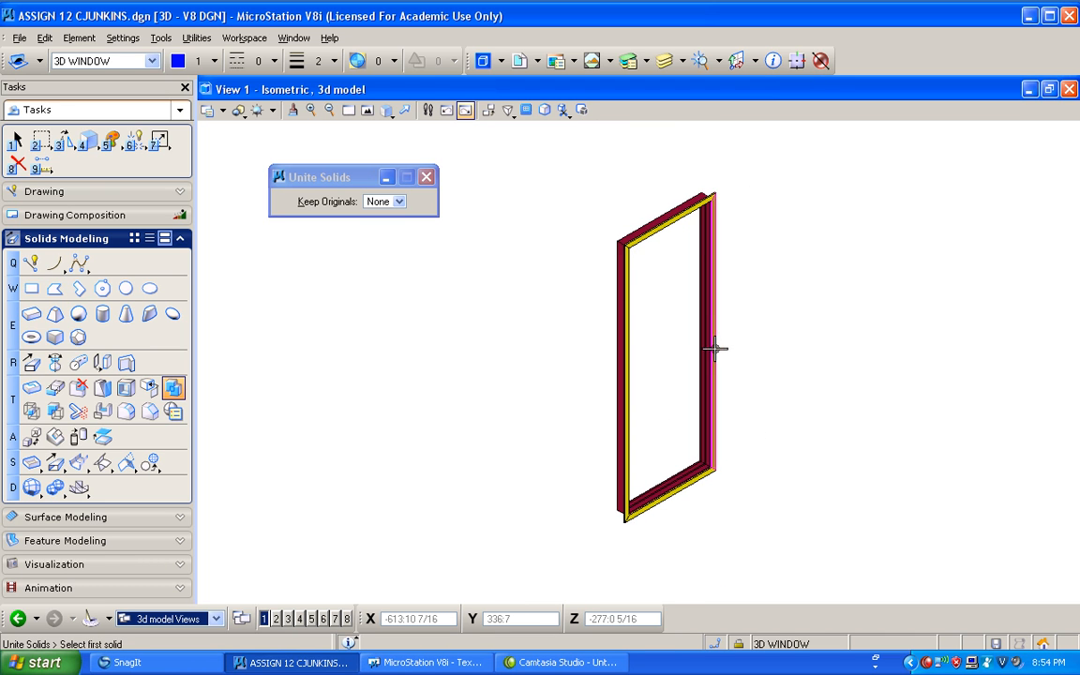
click(385, 111)
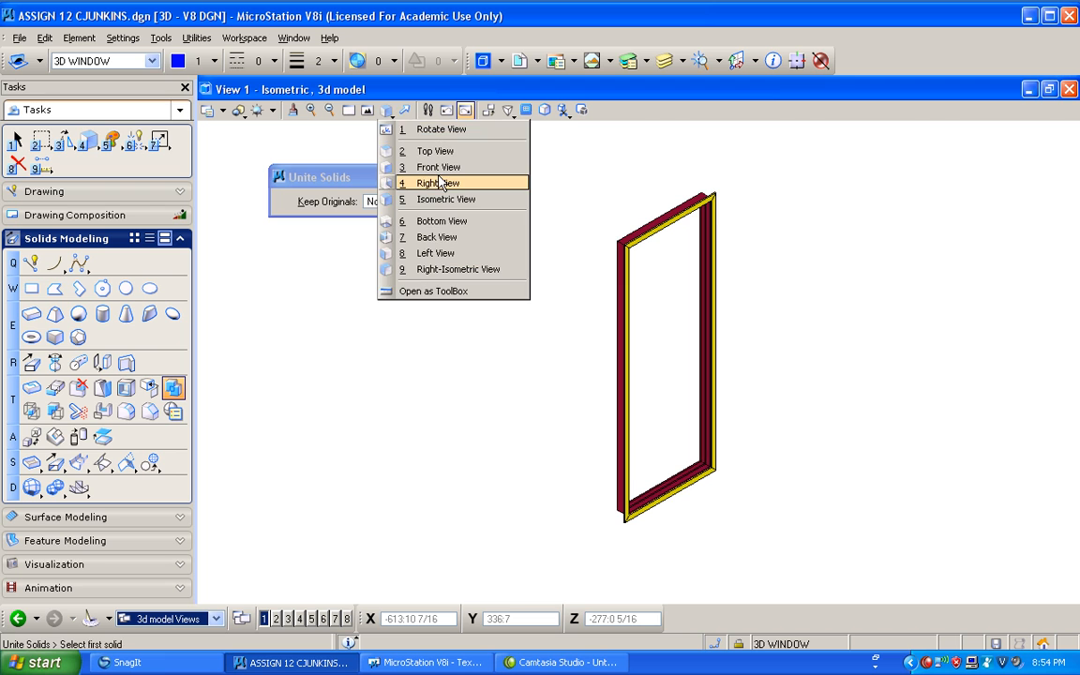
click(433, 163)
scroll(554, 240, down, 1)
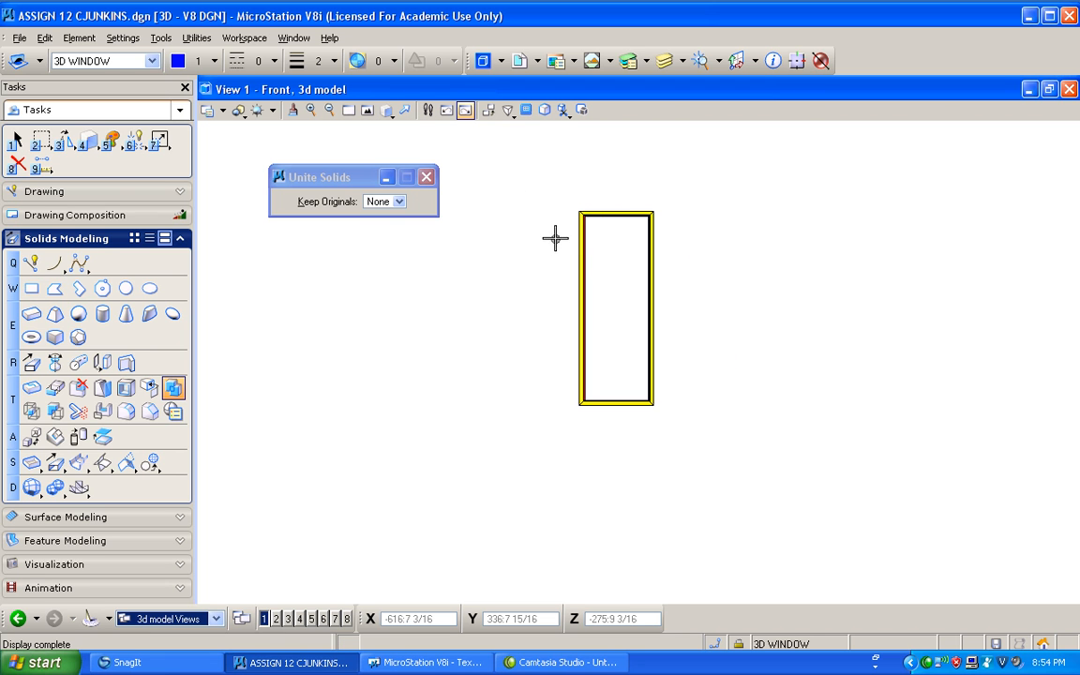
scroll(648, 191, up, 1)
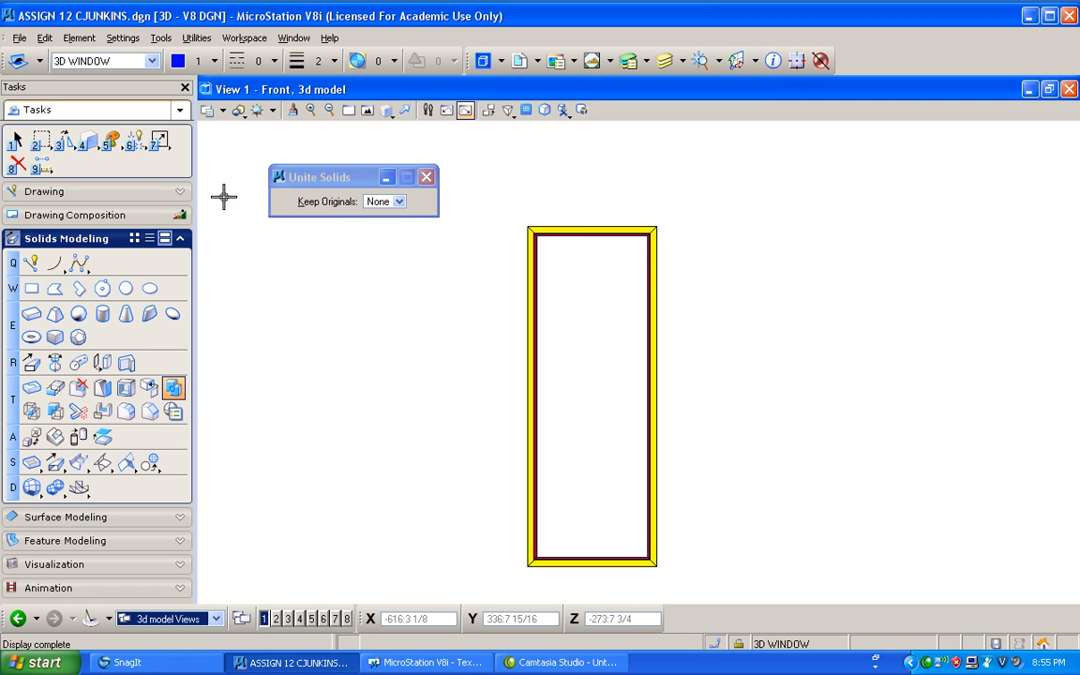
click(42, 143)
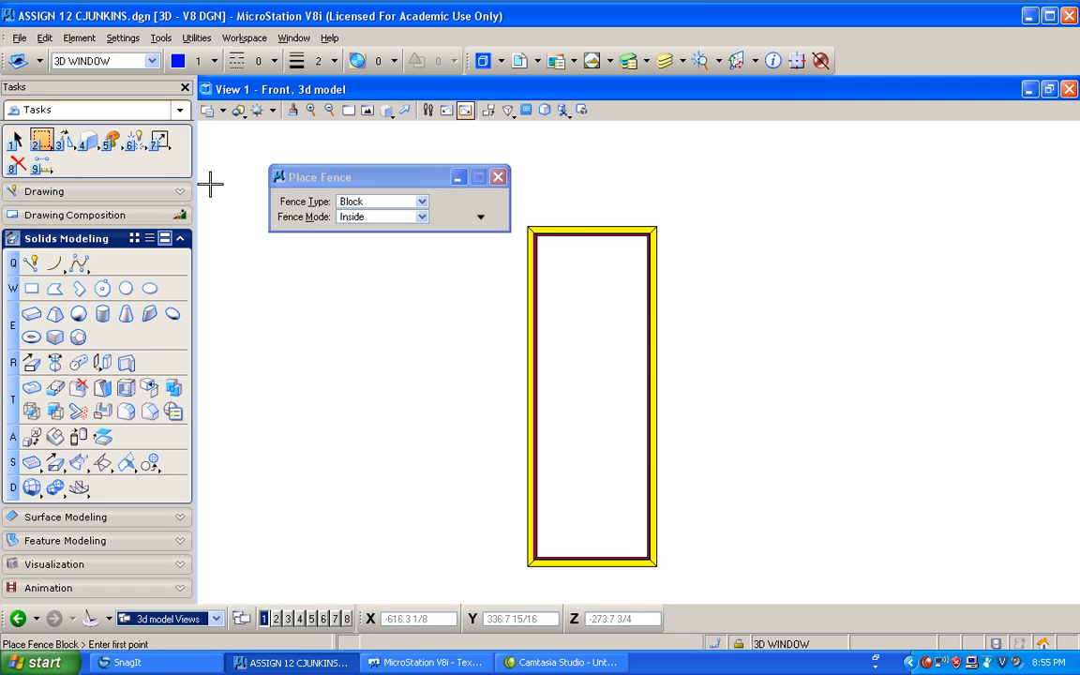
click(514, 208)
click(562, 590)
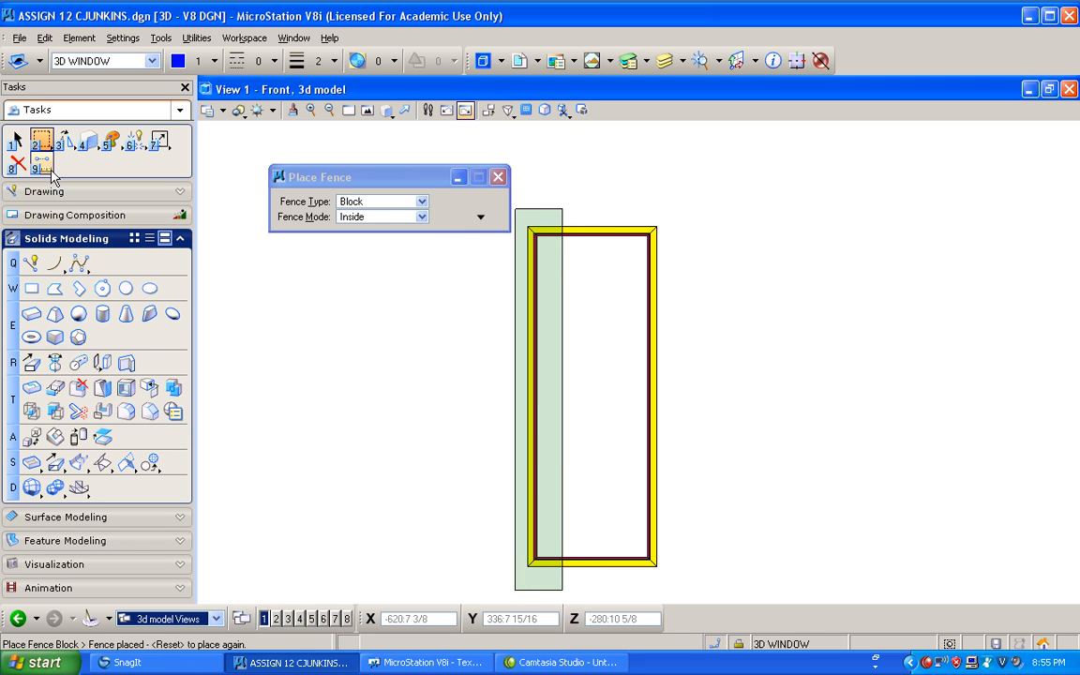
Stretch the fenced vertical side of the window frame inward by .5 to narrow the frame
click(42, 144)
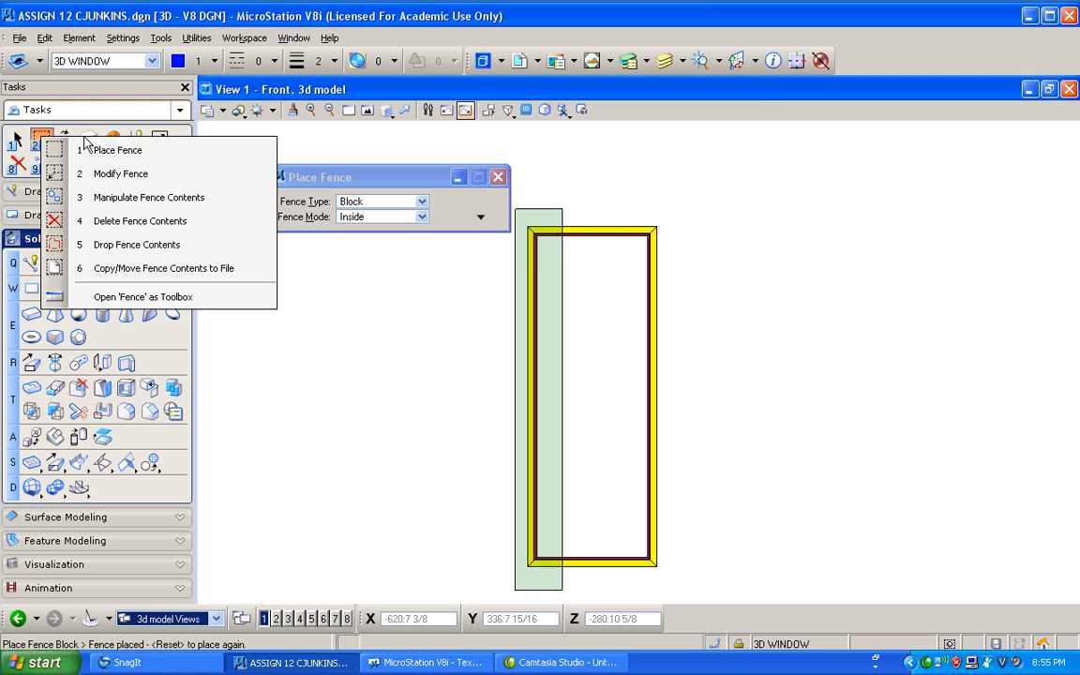
click(104, 203)
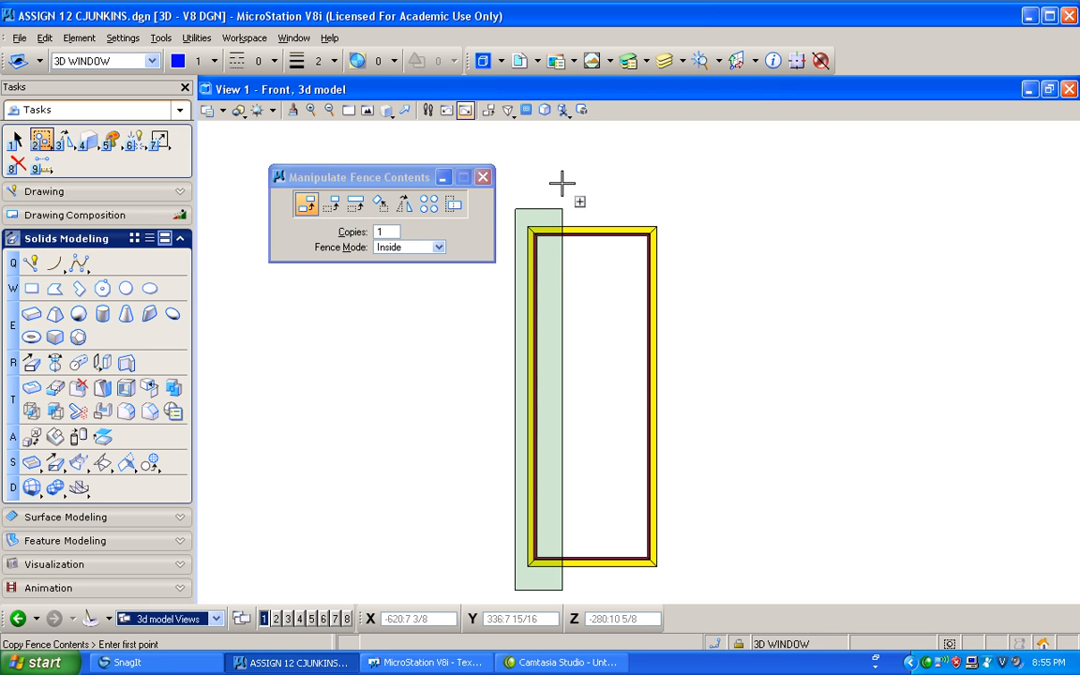
click(452, 203)
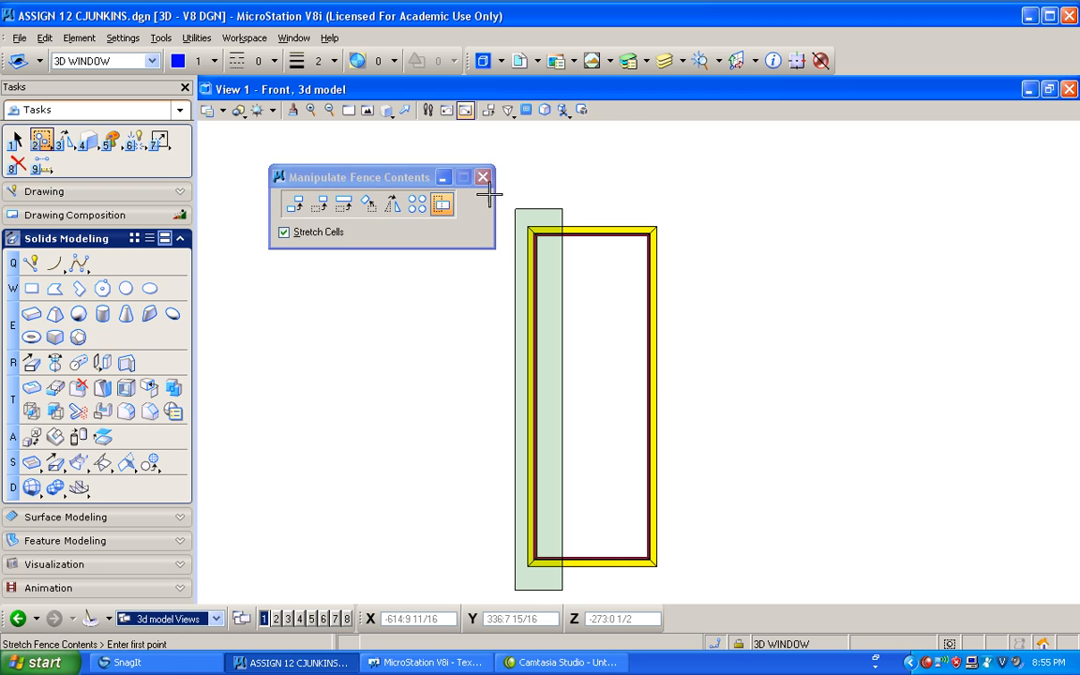
click(536, 181)
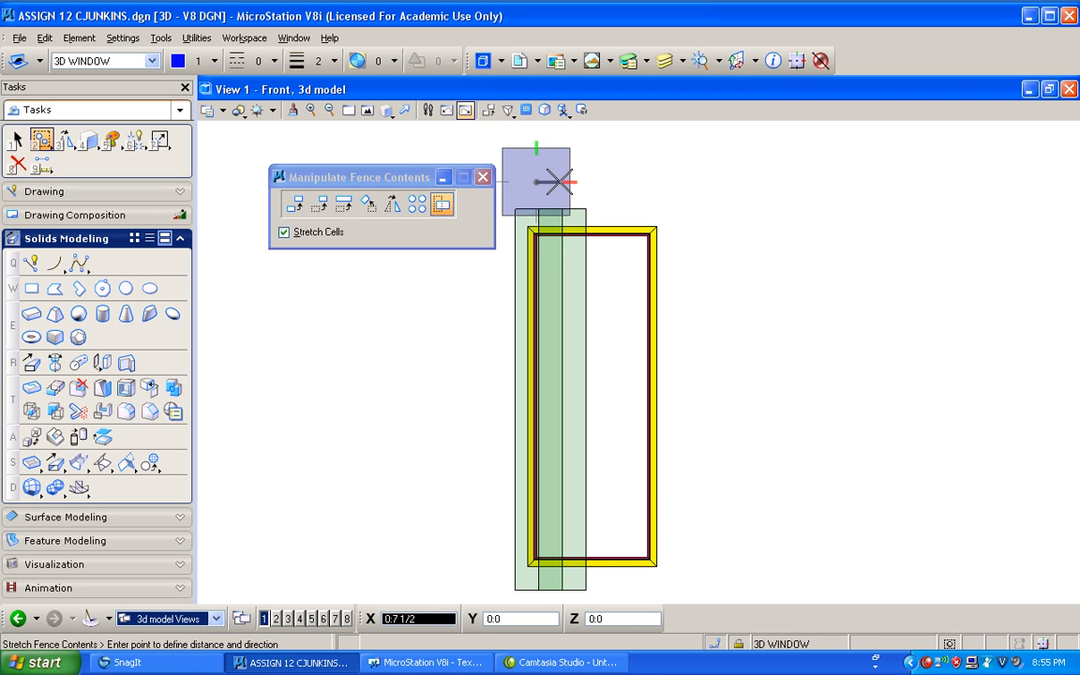
text(.5)
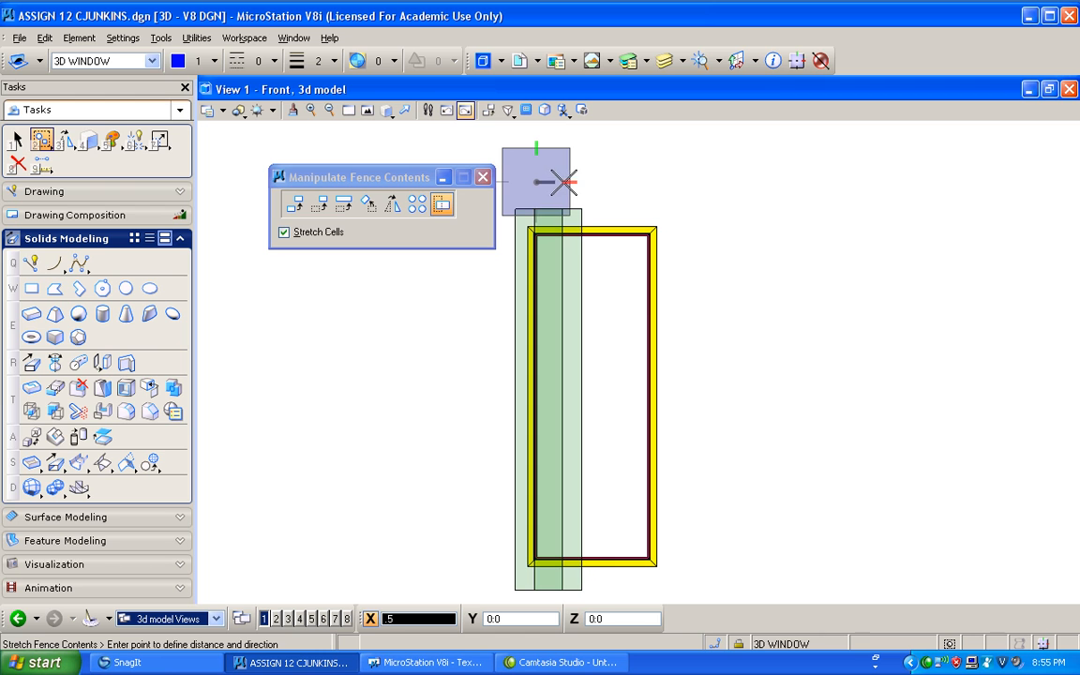
click(565, 182)
right_click(560, 183)
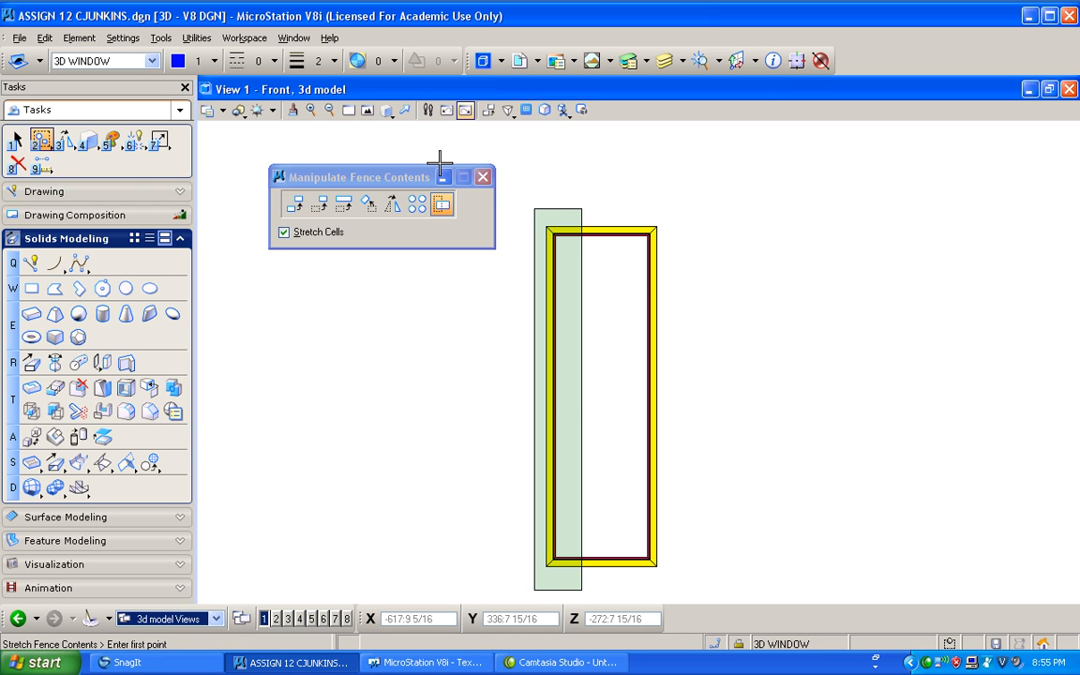
Place a new block fence in Inside mode around the bottom end of the window frame
click(44, 142)
click(58, 156)
click(516, 586)
click(706, 502)
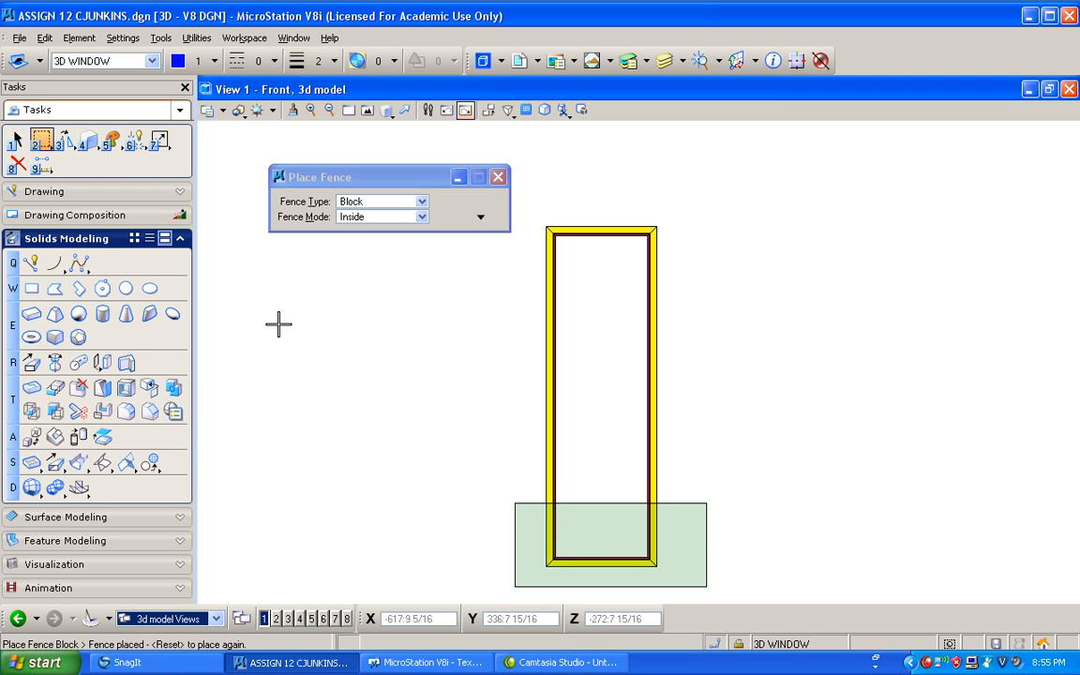
Draw a 4-foot vertical SmartLine down from the midpoint of the top jamb as a height reference
click(30, 262)
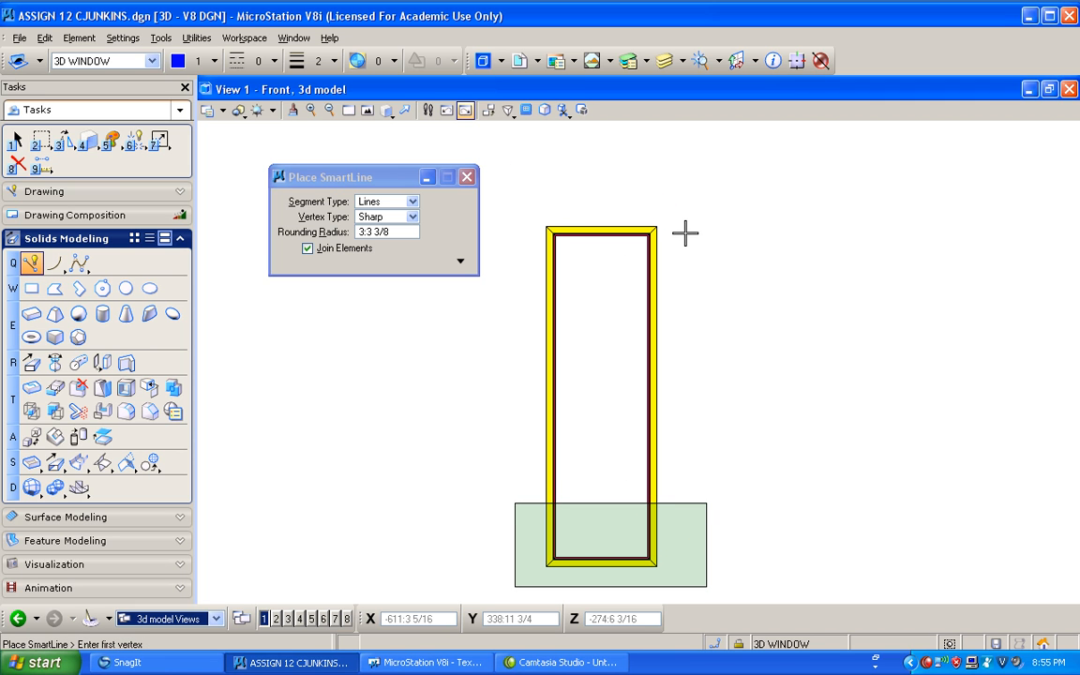
scroll(646, 229, up, 3)
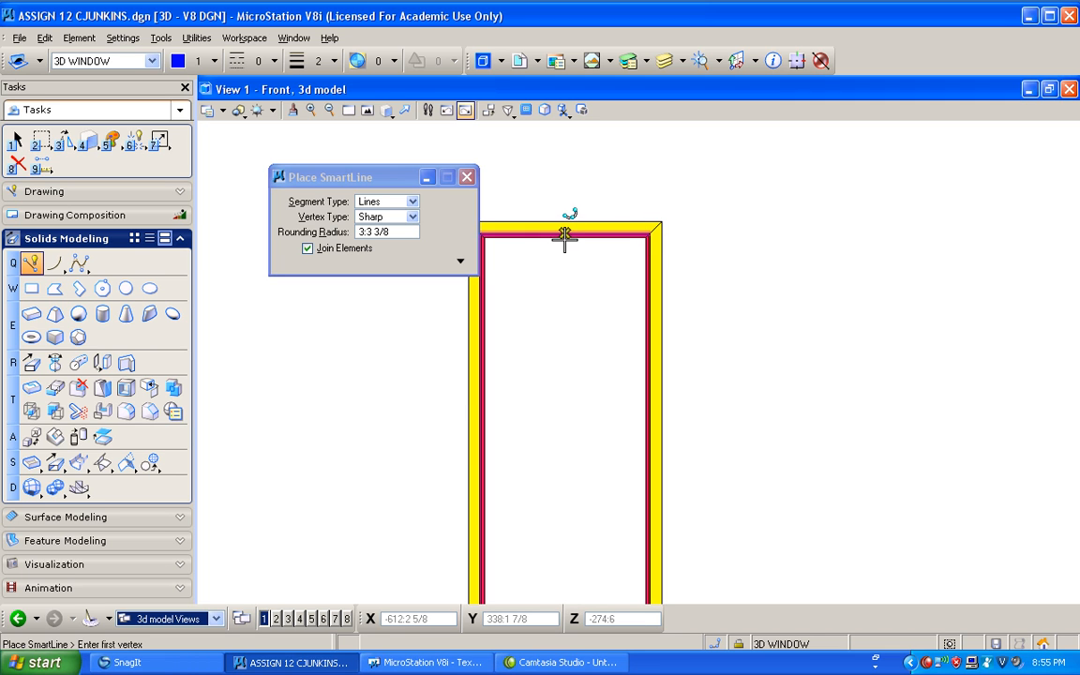
click(564, 234)
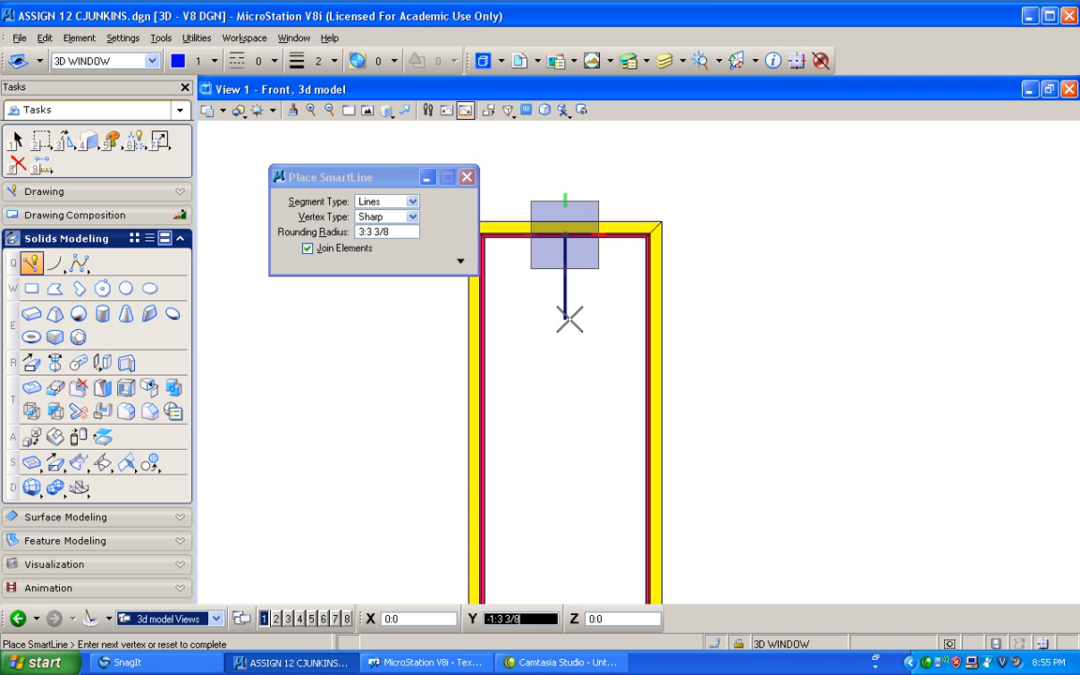
text(4)
click(569, 319)
right_click(569, 319)
scroll(762, 337, down, 3)
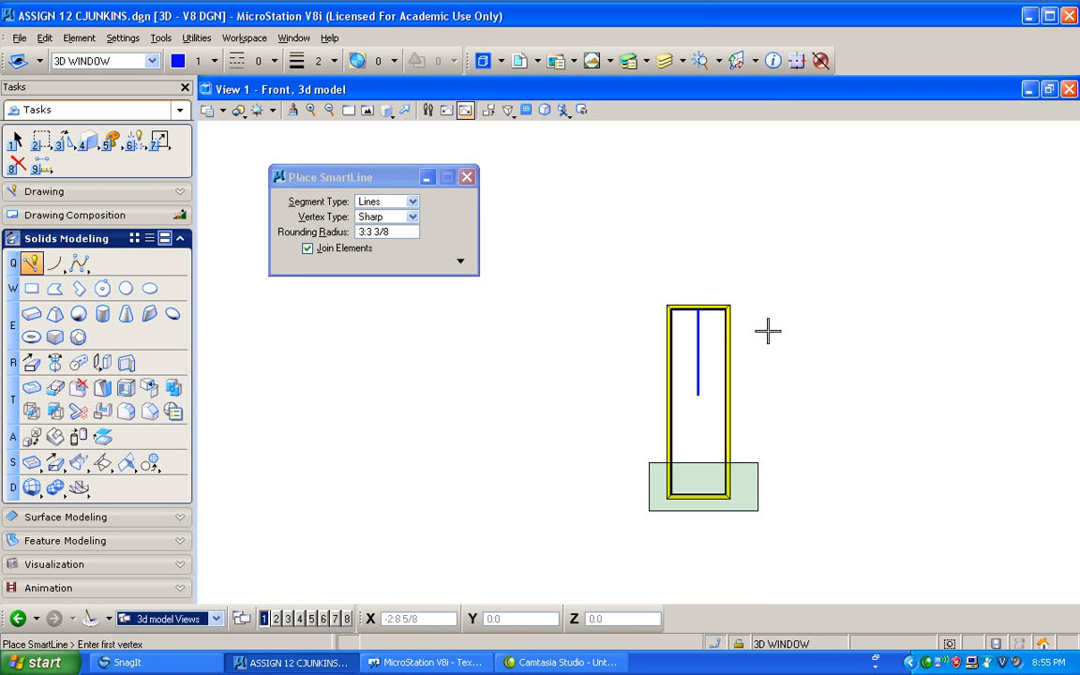
Stretch the fenced bottom of the window frame up so the bottom jamb meets the lower end of the 4-foot reference line
click(41, 141)
click(105, 197)
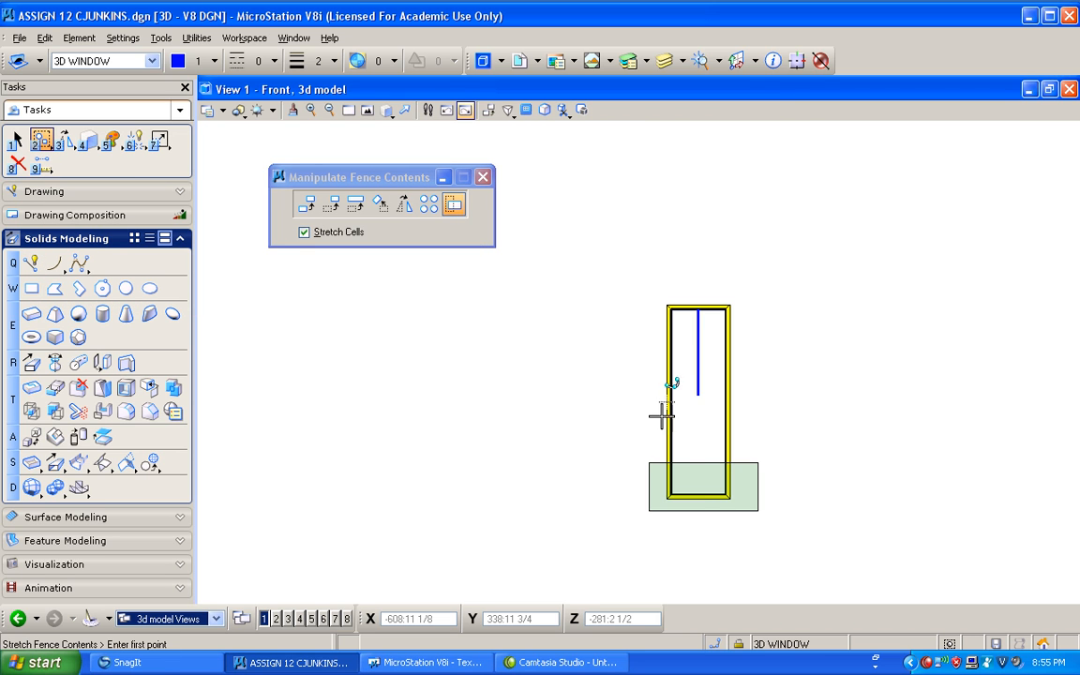
scroll(697, 516, up, 5)
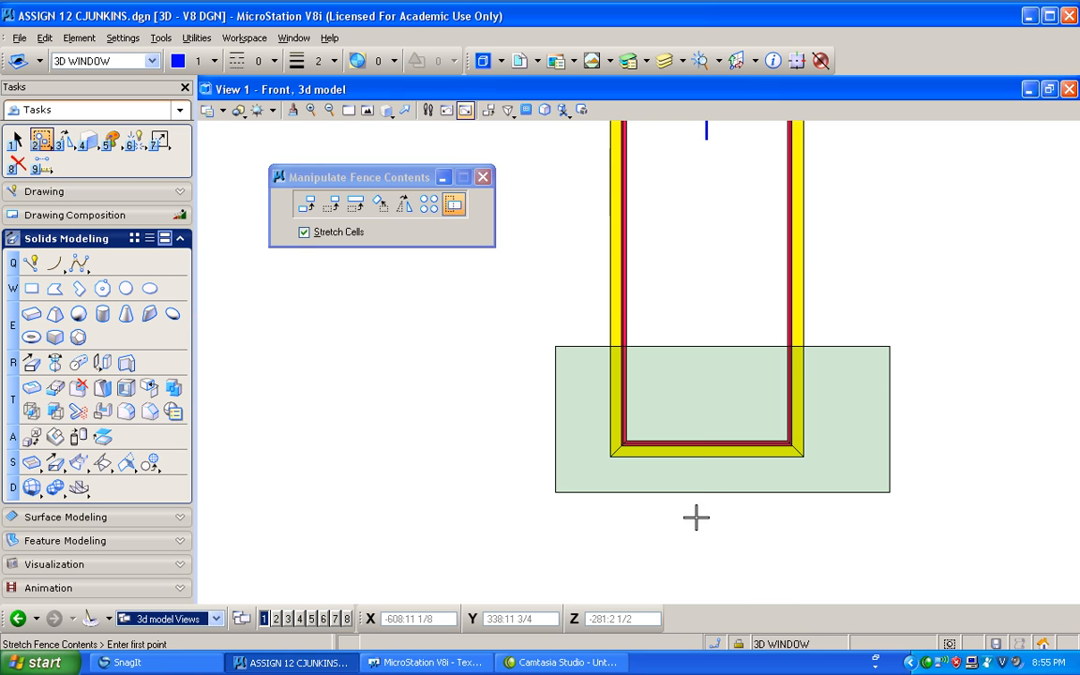
click(707, 436)
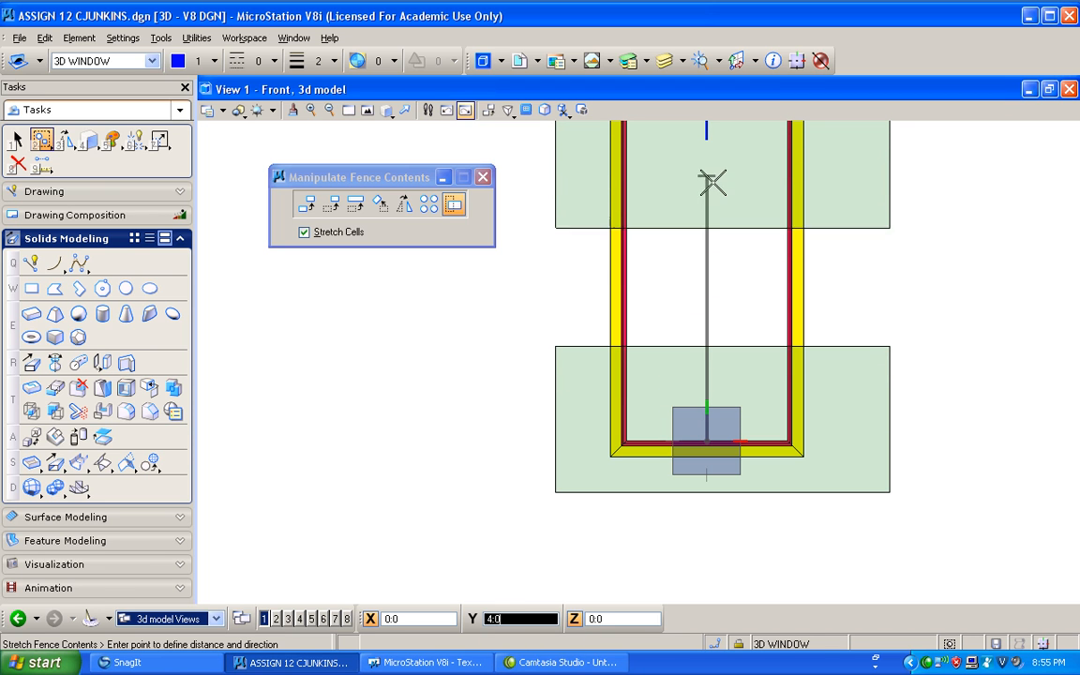
click(707, 141)
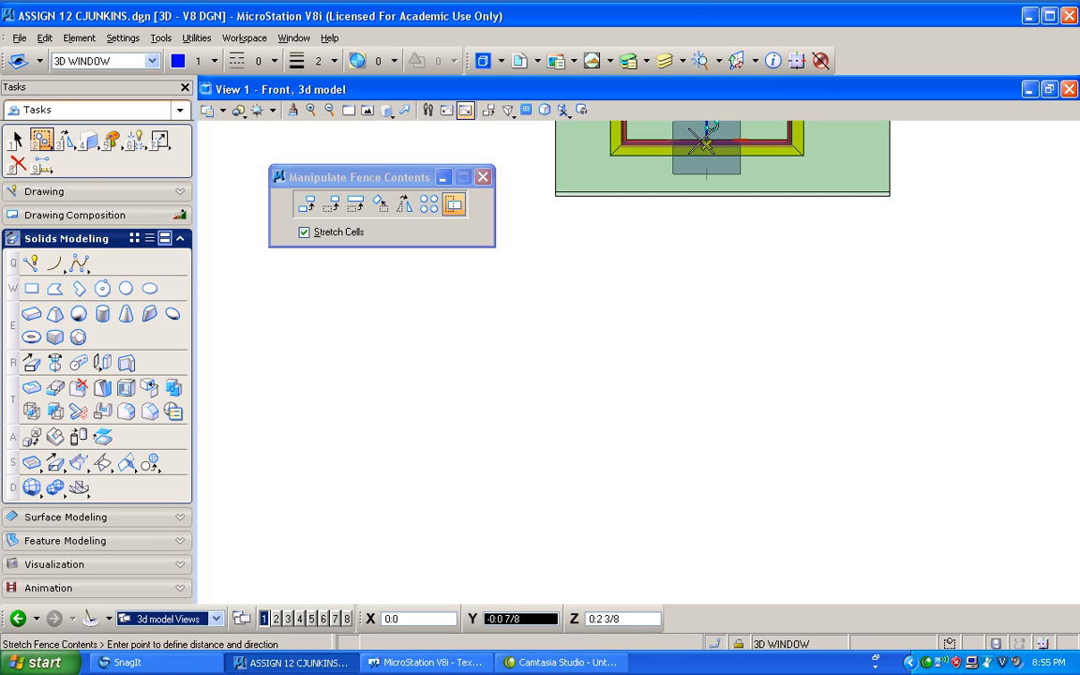
click(367, 111)
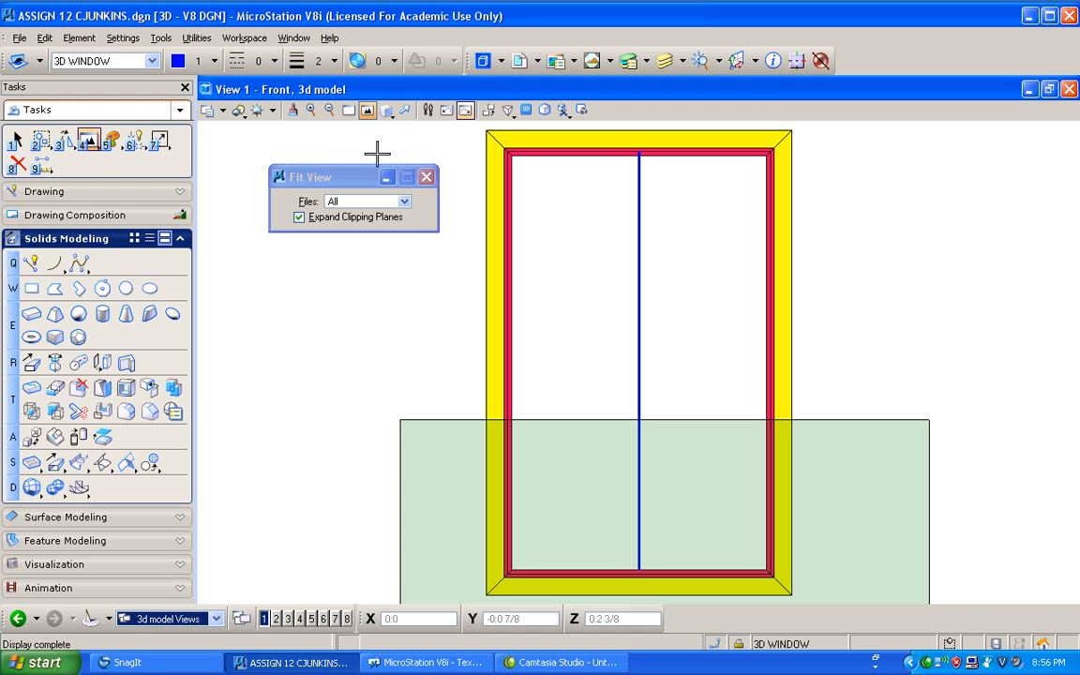
Clear the fence and delete the blue vertical reference line inside the window frame
click(17, 162)
key(2)
key(1)
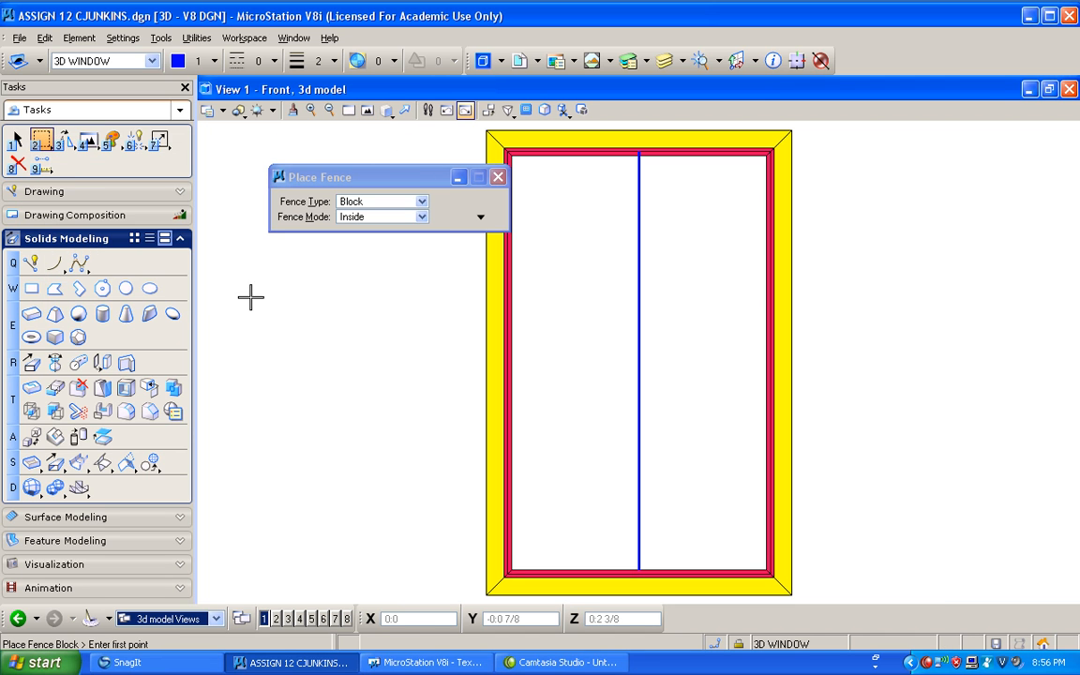
click(17, 162)
click(635, 357)
Switch the view of the resized window frame to isometric
click(389, 112)
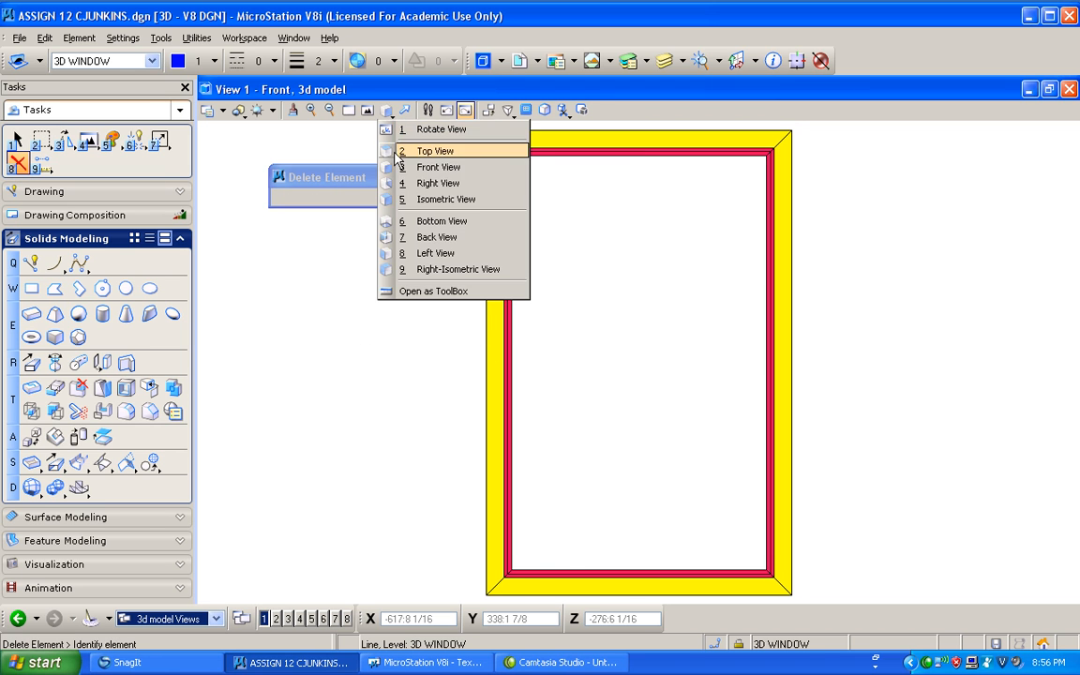
click(441, 199)
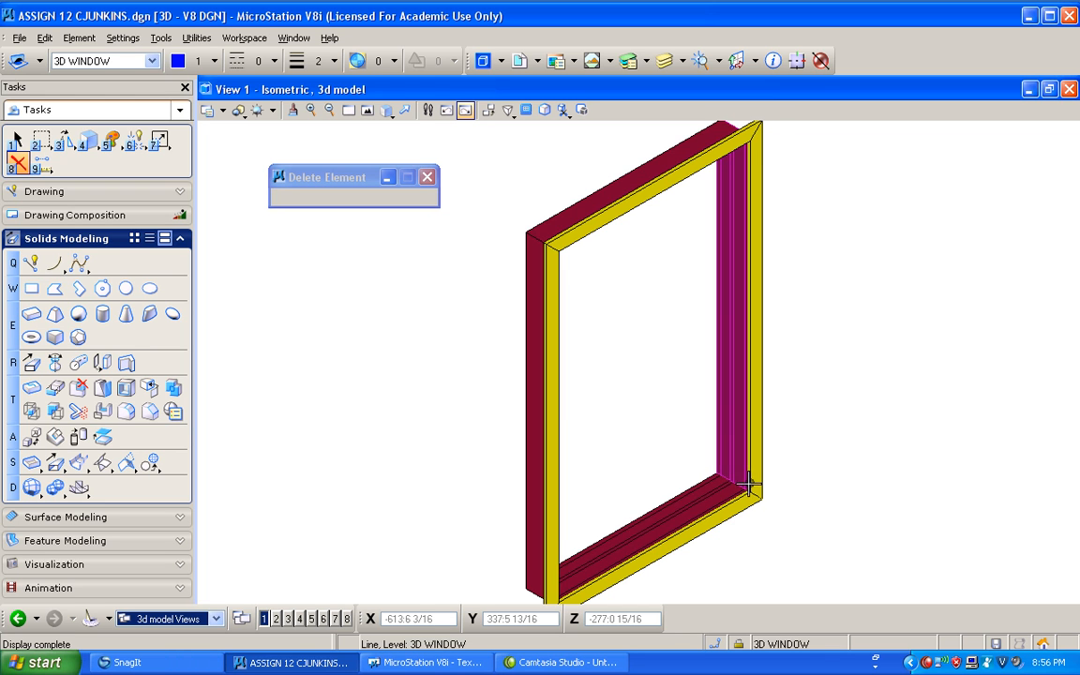
scroll(742, 482, up, 1)
scroll(742, 482, down, 1)
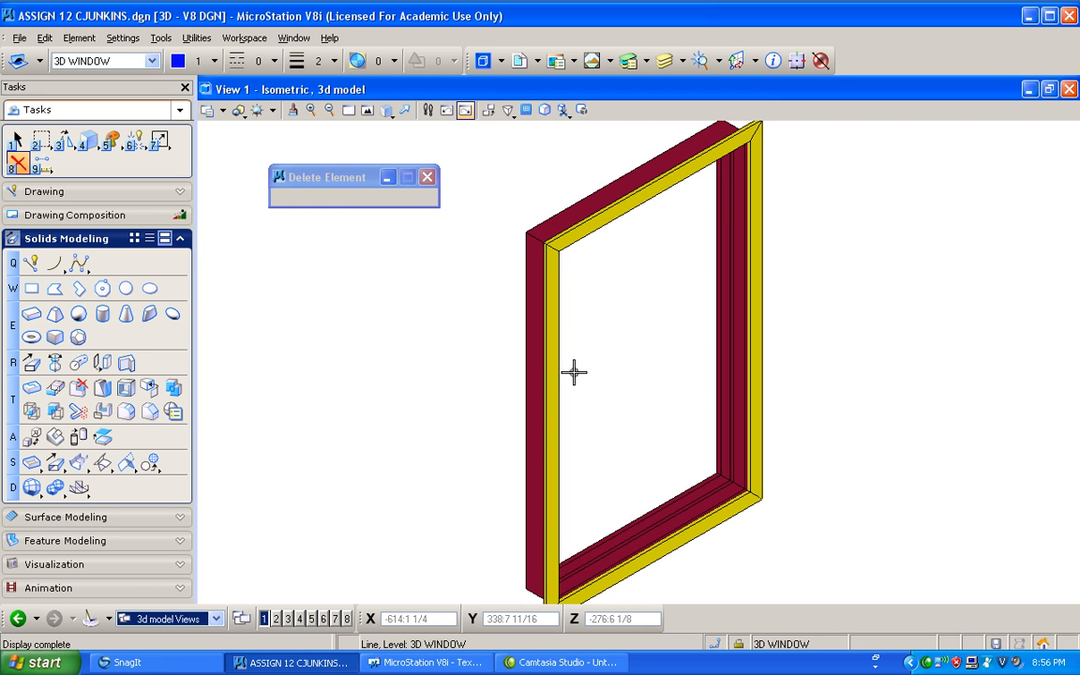
scroll(753, 494, up, 4)
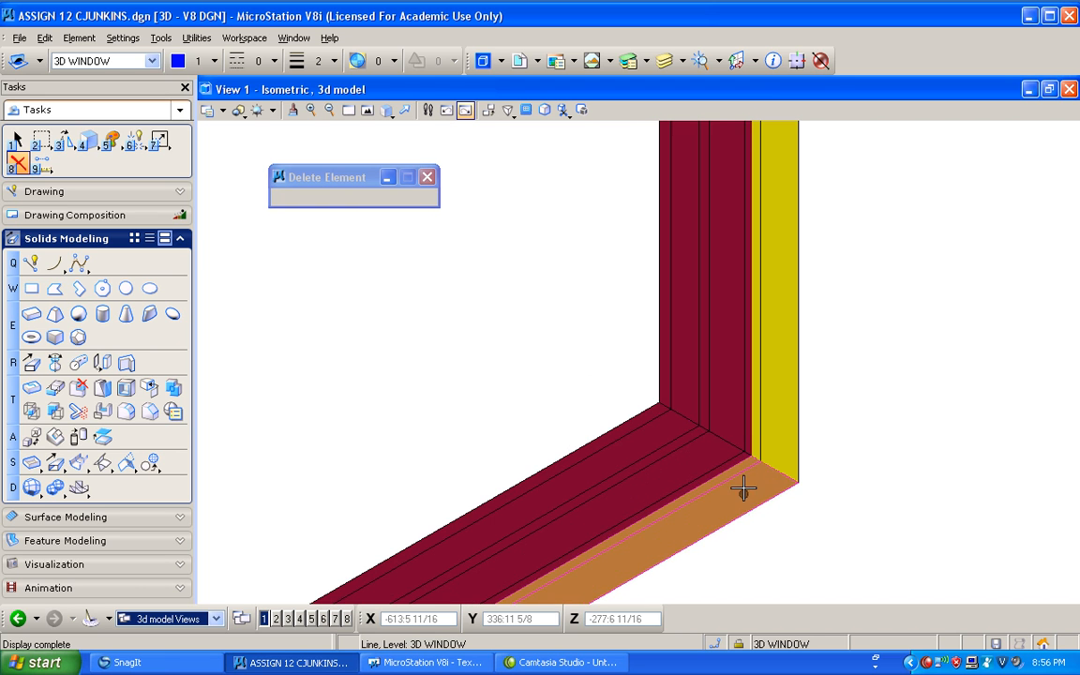
Set the active color to cyan, color 7, for the slab solid
click(31, 317)
click(177, 60)
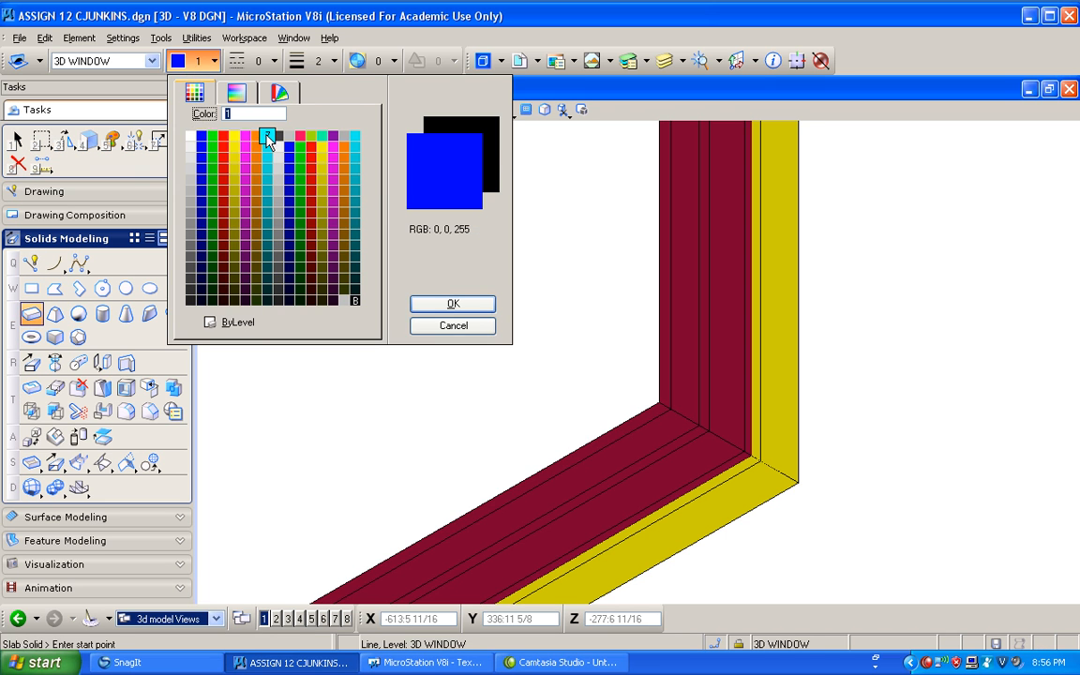
click(268, 138)
click(31, 317)
click(743, 448)
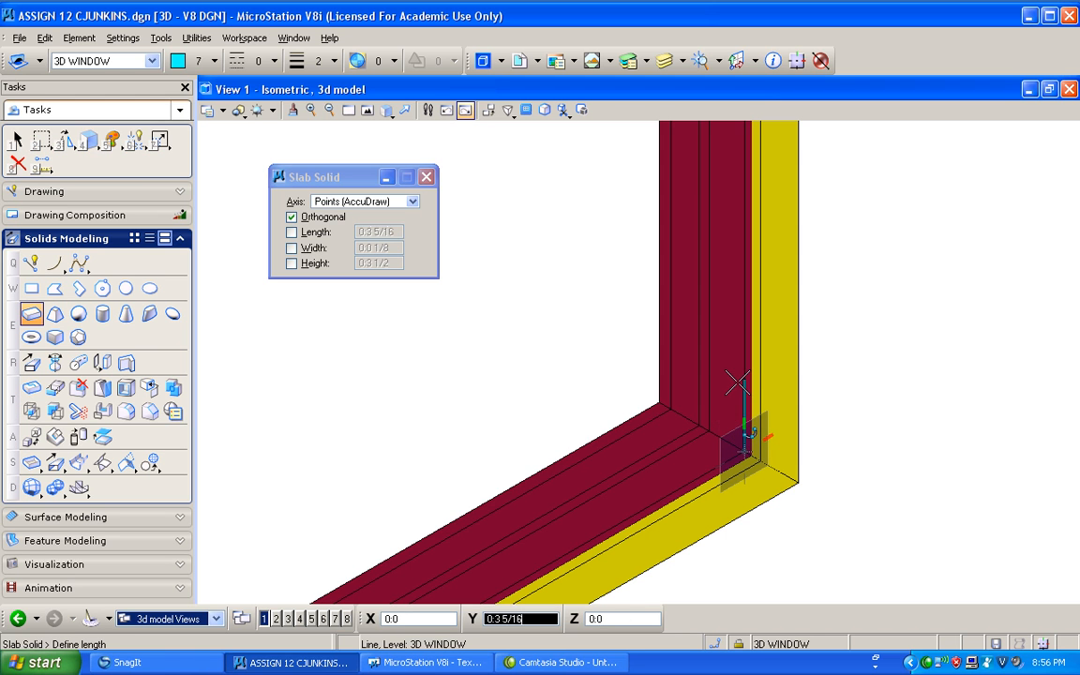
scroll(724, 384, down, 2)
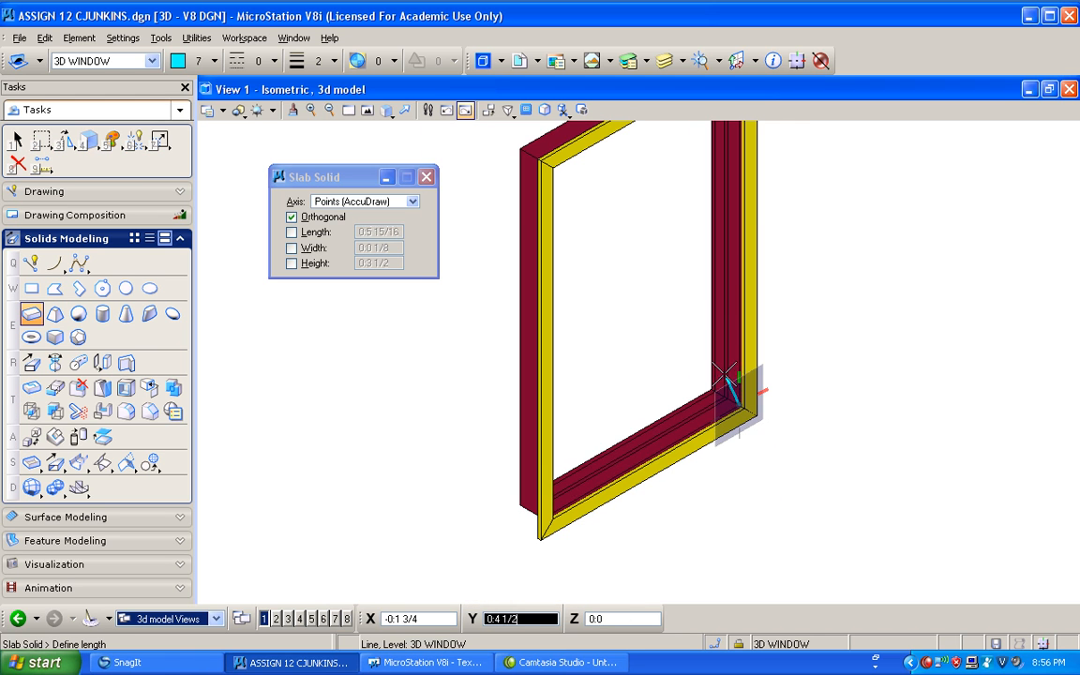
click(738, 230)
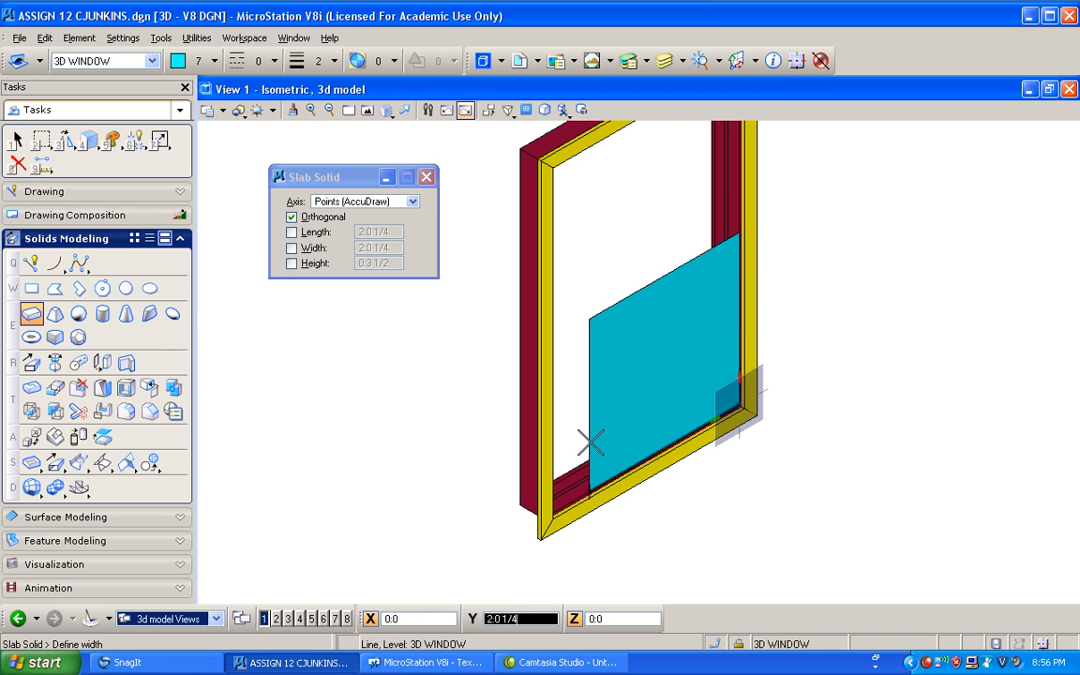
scroll(591, 440, up, 2)
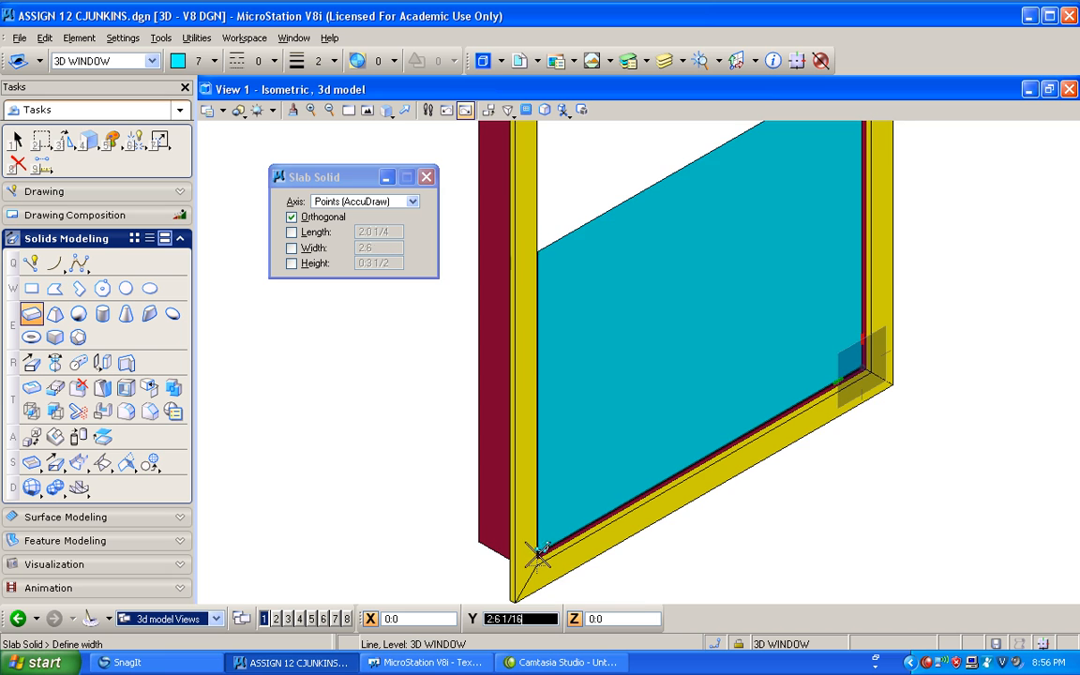
scroll(537, 553, up, 3)
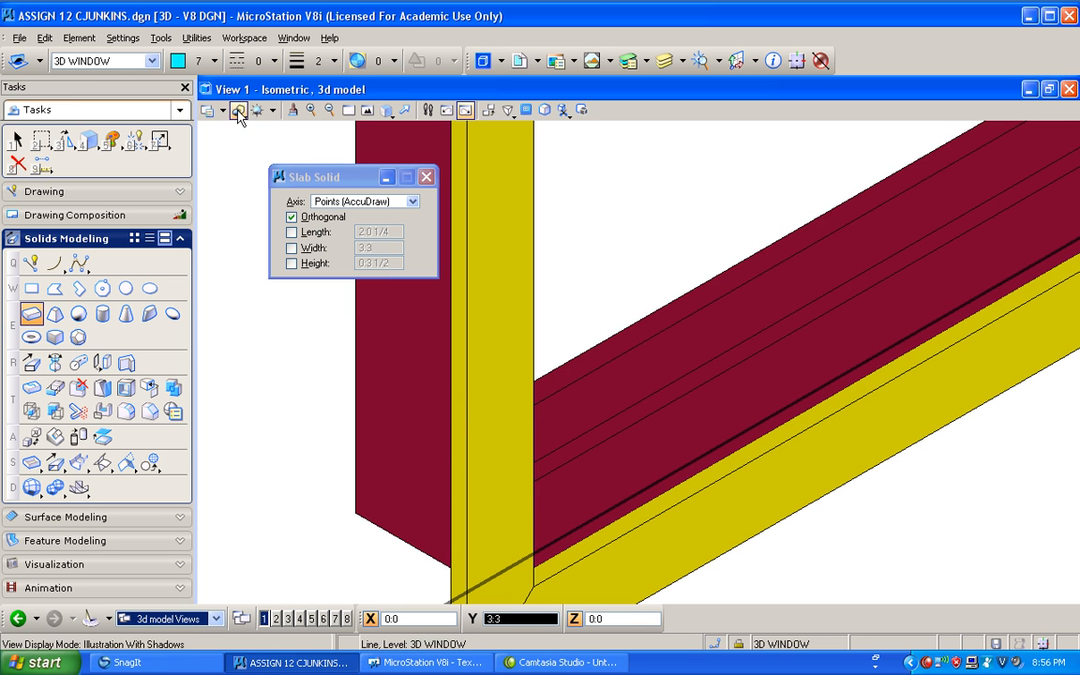
Change the display style of the isometric view to Wireframe
click(240, 111)
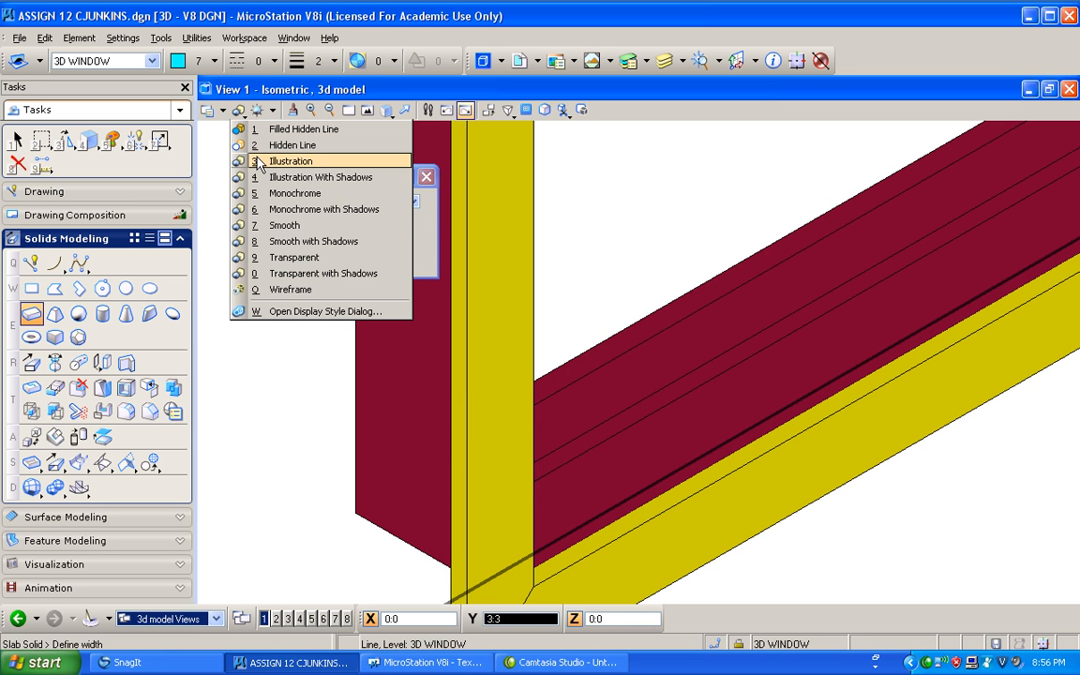
click(286, 289)
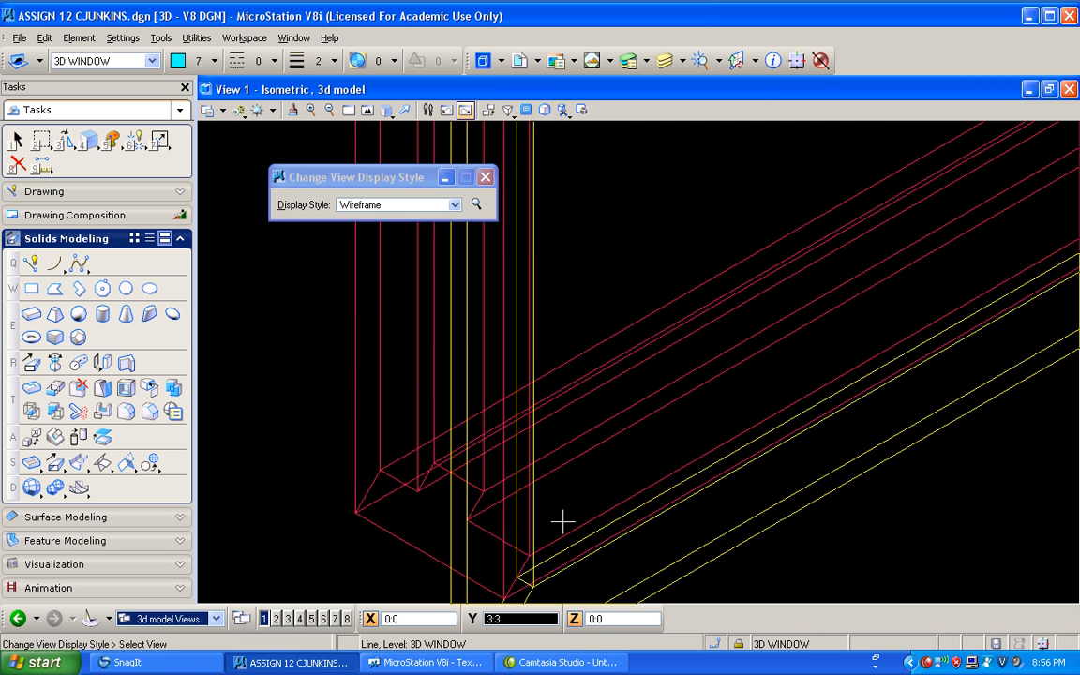
scroll(581, 520, down, 2)
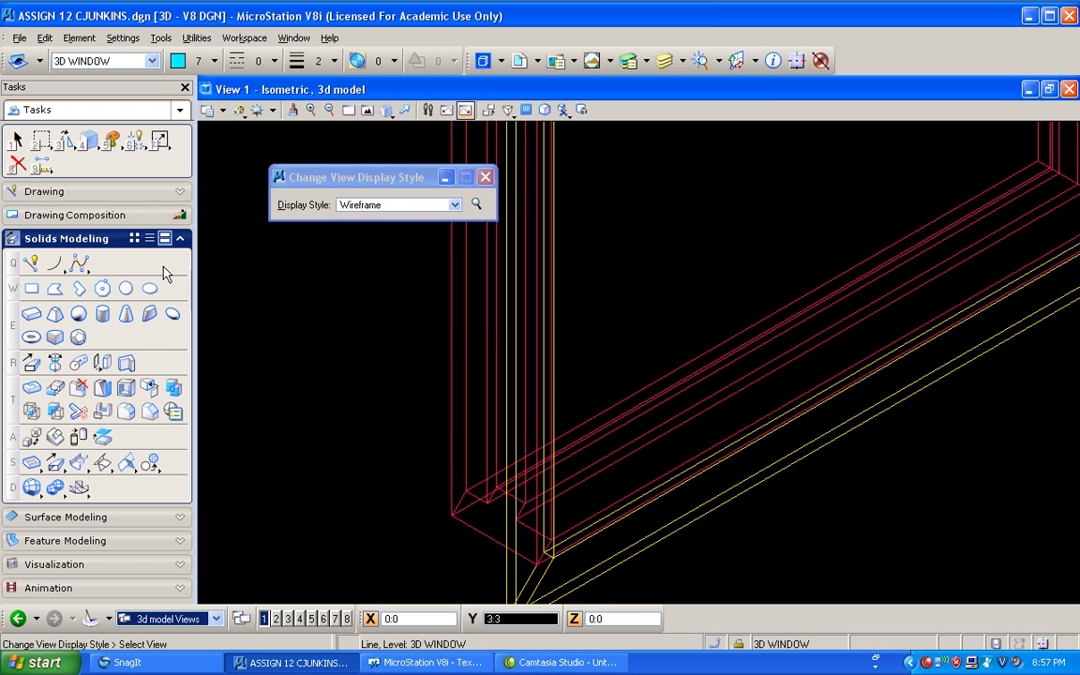
Start a slab solid at the window frame's inner lower corner, running 2:6 1/4 along the sill and 2:0 1/4 up to the side's midpoint
click(31, 313)
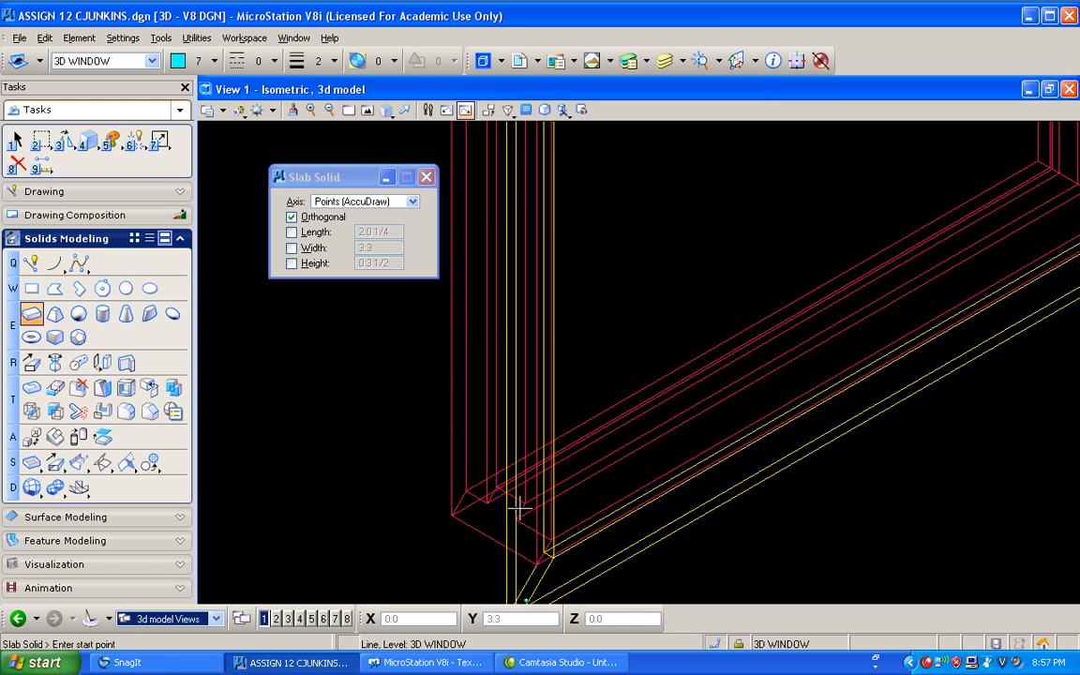
click(551, 544)
scroll(872, 278, down, 2)
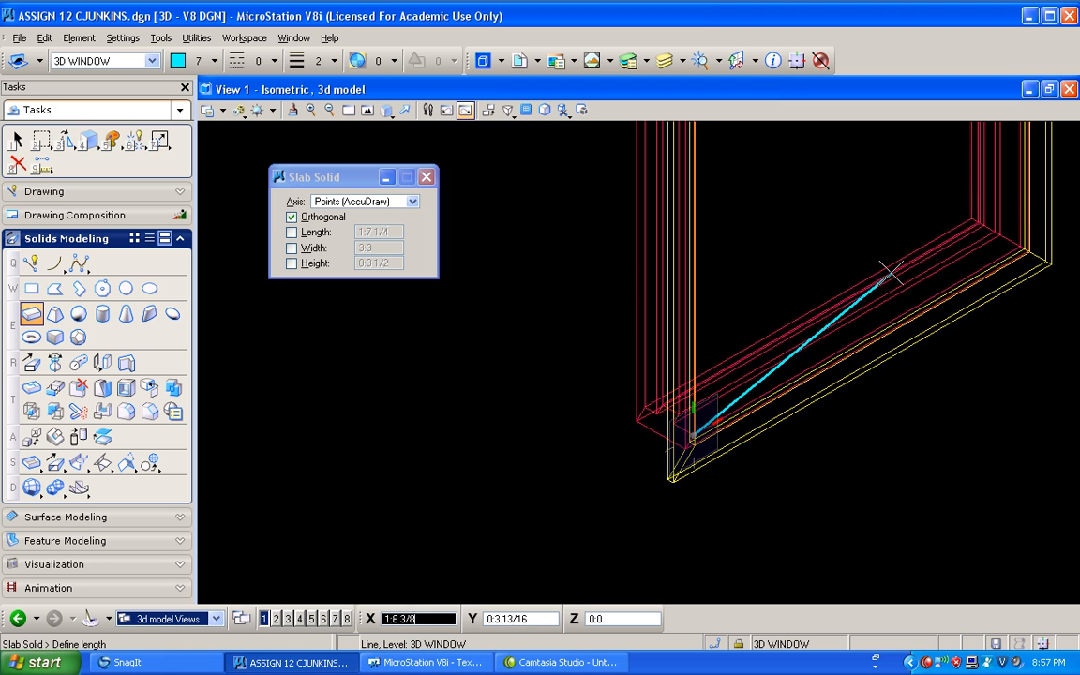
scroll(1025, 240, up, 3)
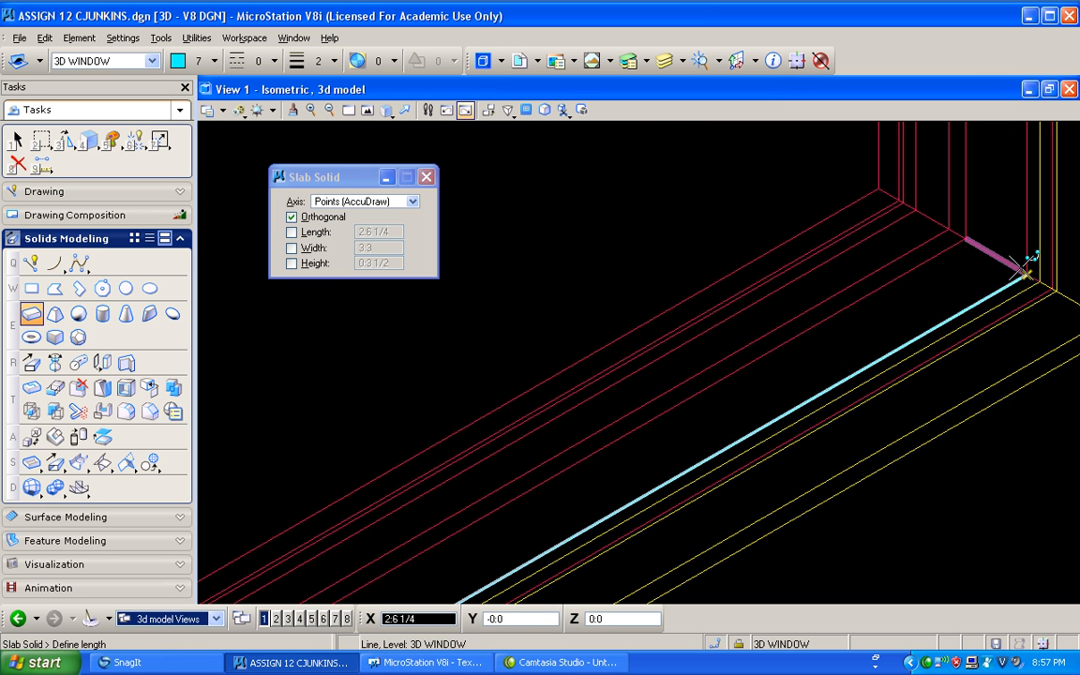
click(1021, 270)
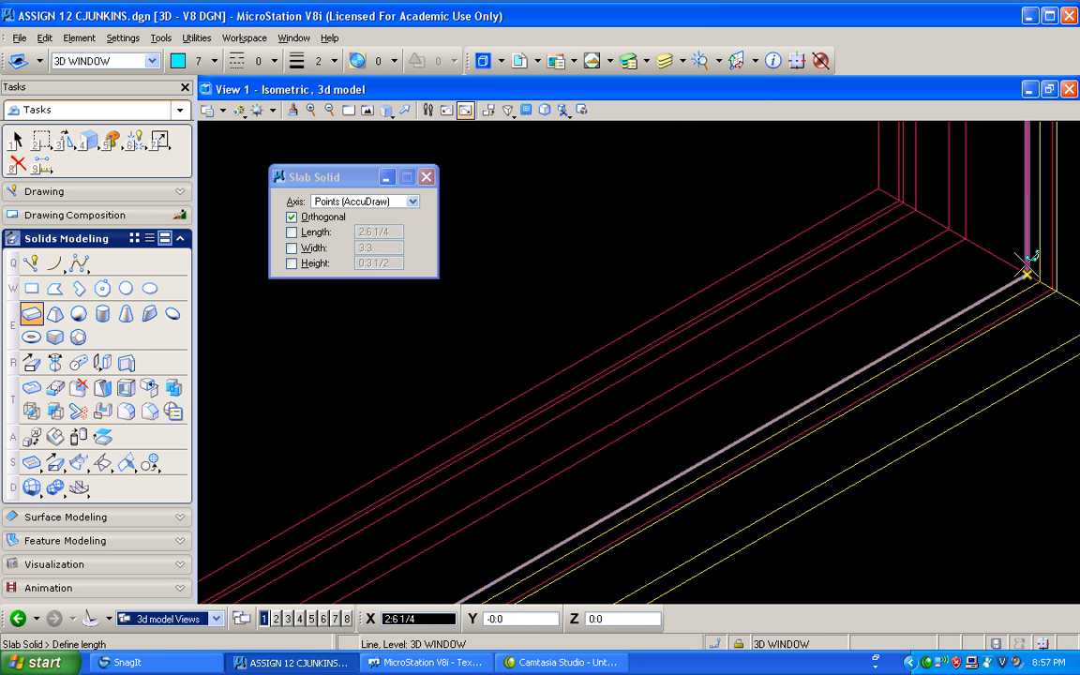
scroll(1027, 272, down, 2)
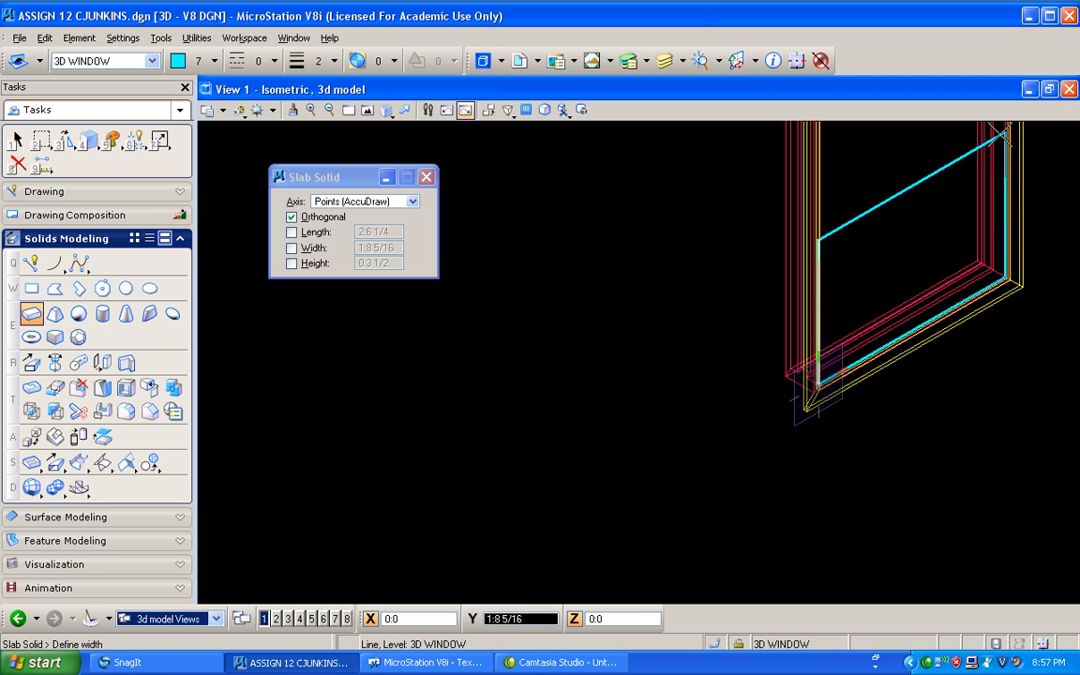
scroll(984, 140, down, 2)
scroll(986, 143, down, 2)
scroll(997, 215, down, 2)
scroll(996, 216, up, 3)
scroll(993, 246, up, 2)
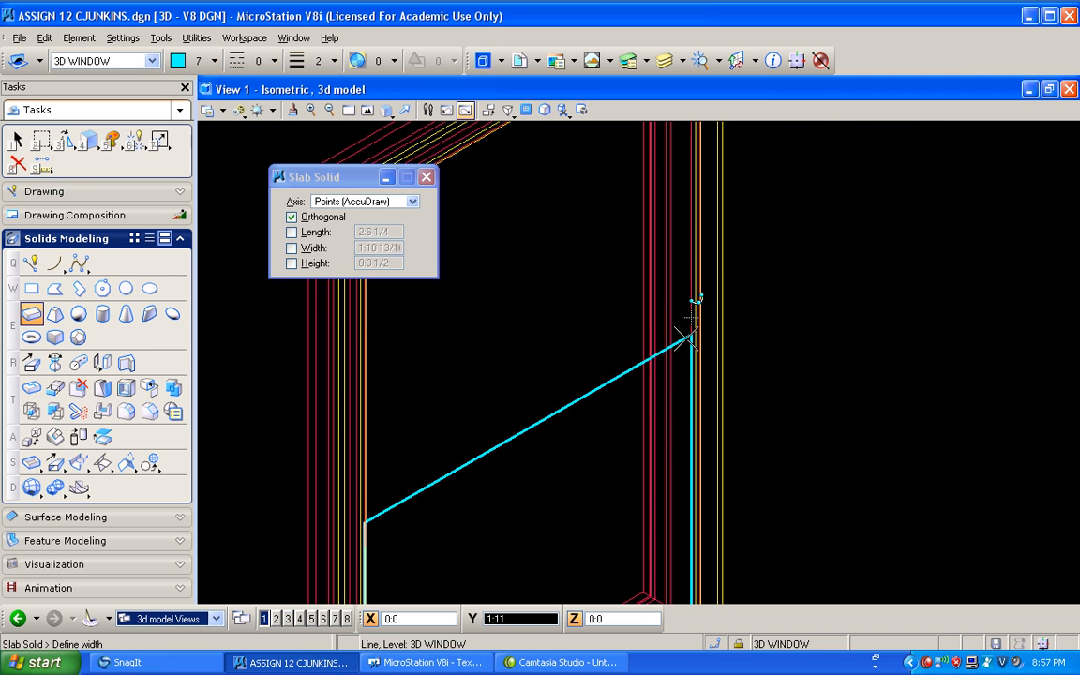
click(691, 319)
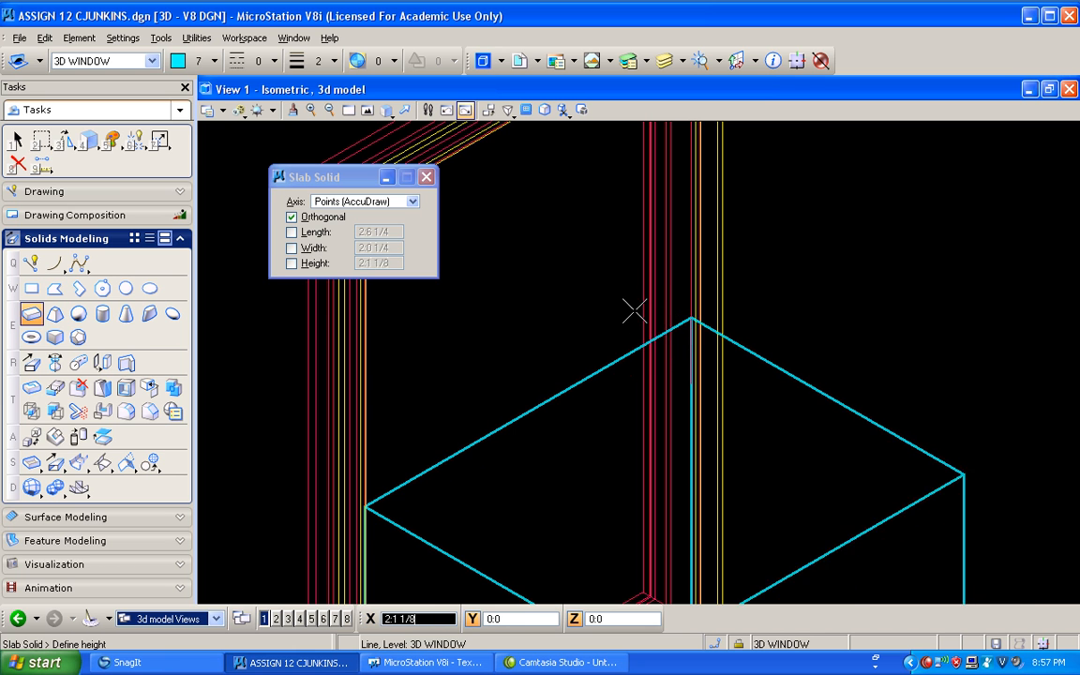
Set the slab's depth to 0:1 7/8 by snapping to the inner frame edge behind its lower corner
scroll(622, 324, down, 3)
scroll(525, 450, up, 4)
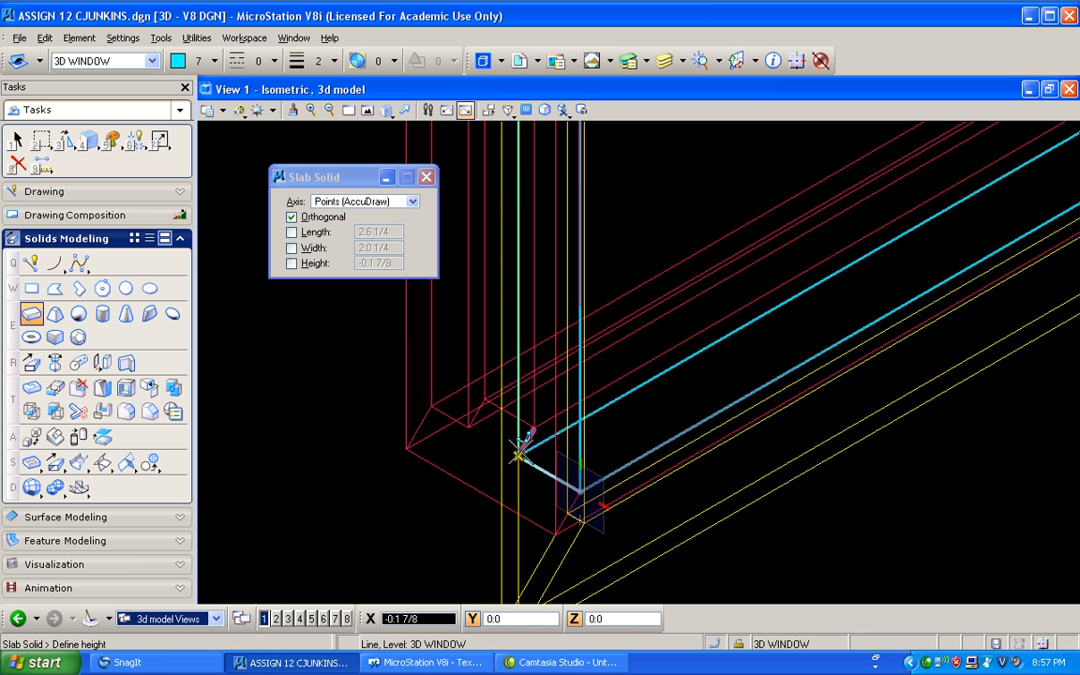
click(518, 455)
scroll(375, 347, down, 3)
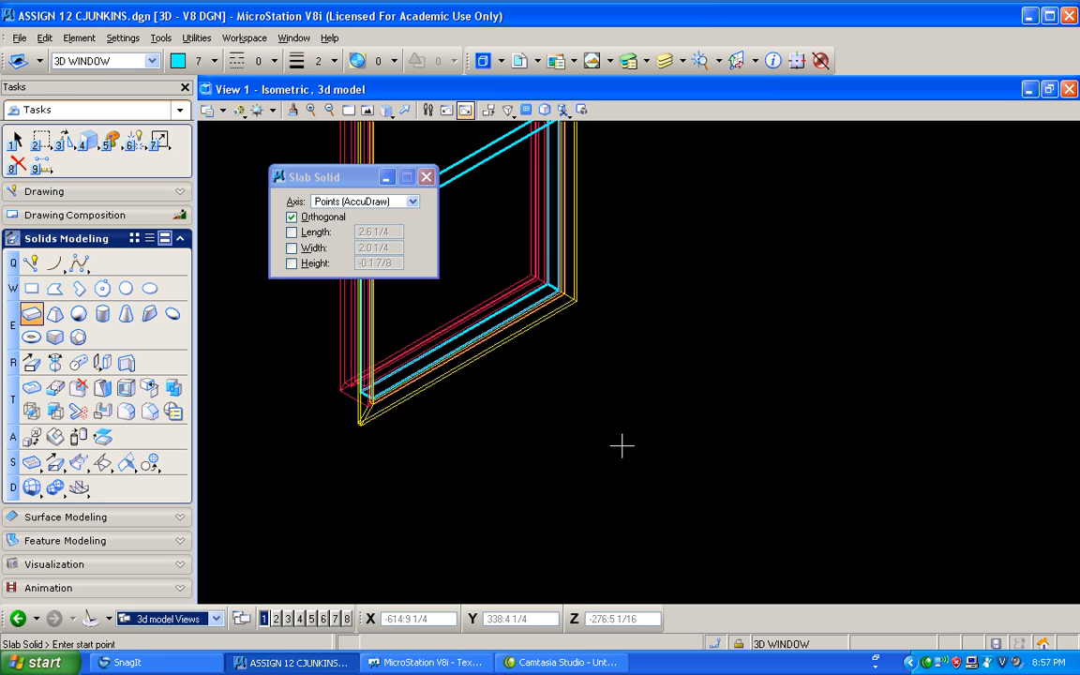
Set the active color to green, color 2, and place a block between opposite corners of the slab's front face
middle_drag(639, 452, 596, 394)
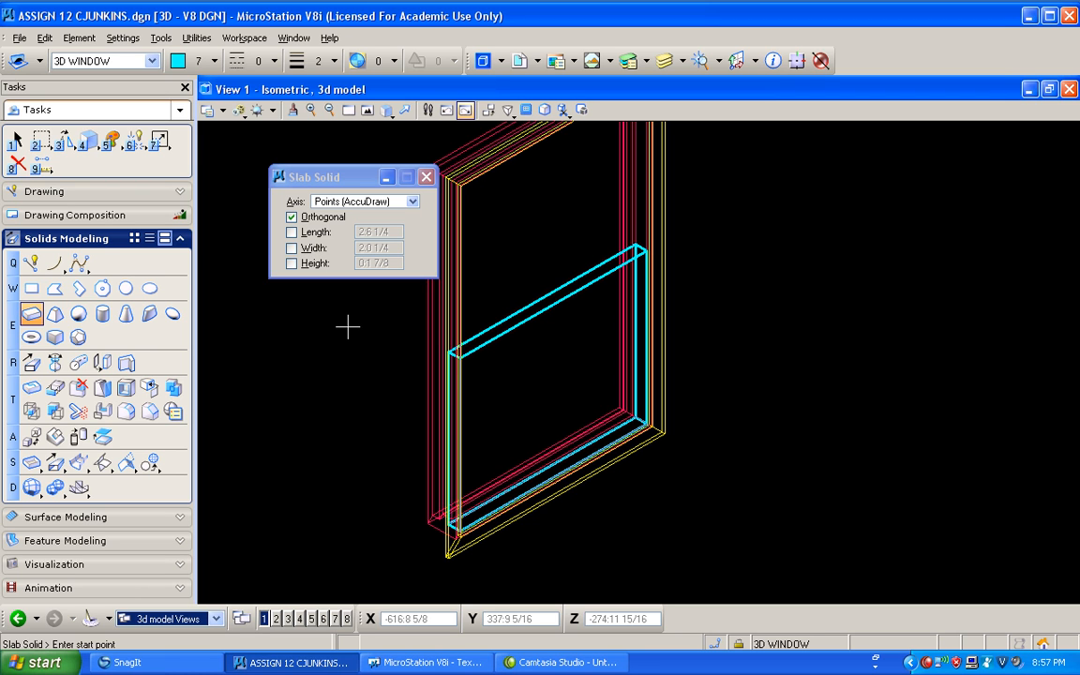
click(31, 288)
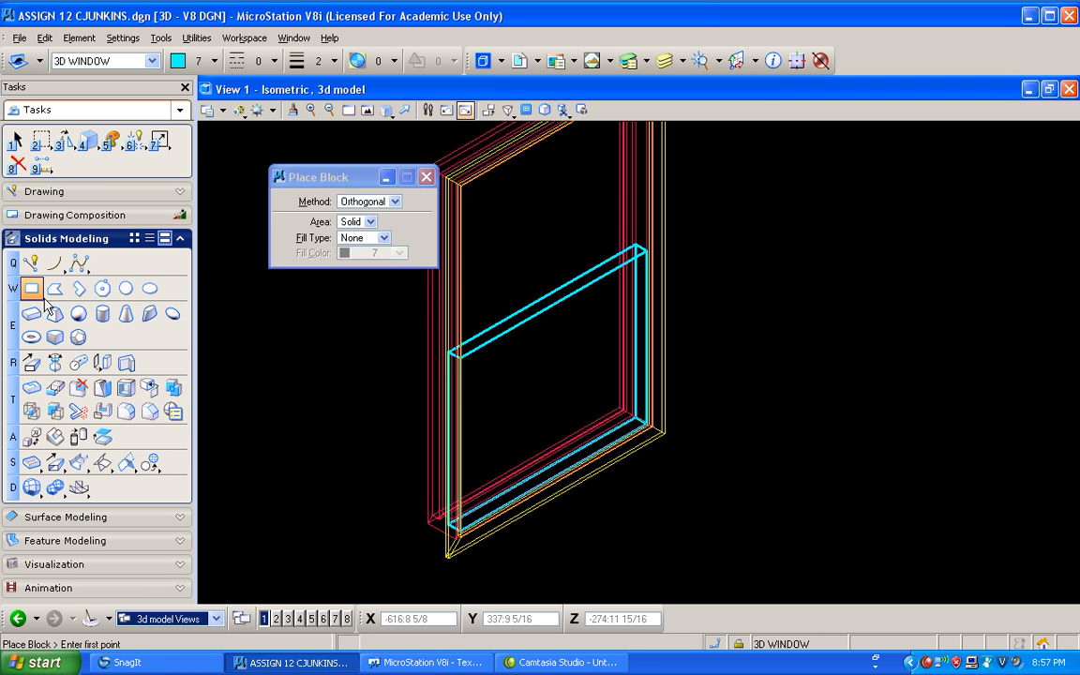
click(176, 60)
click(212, 137)
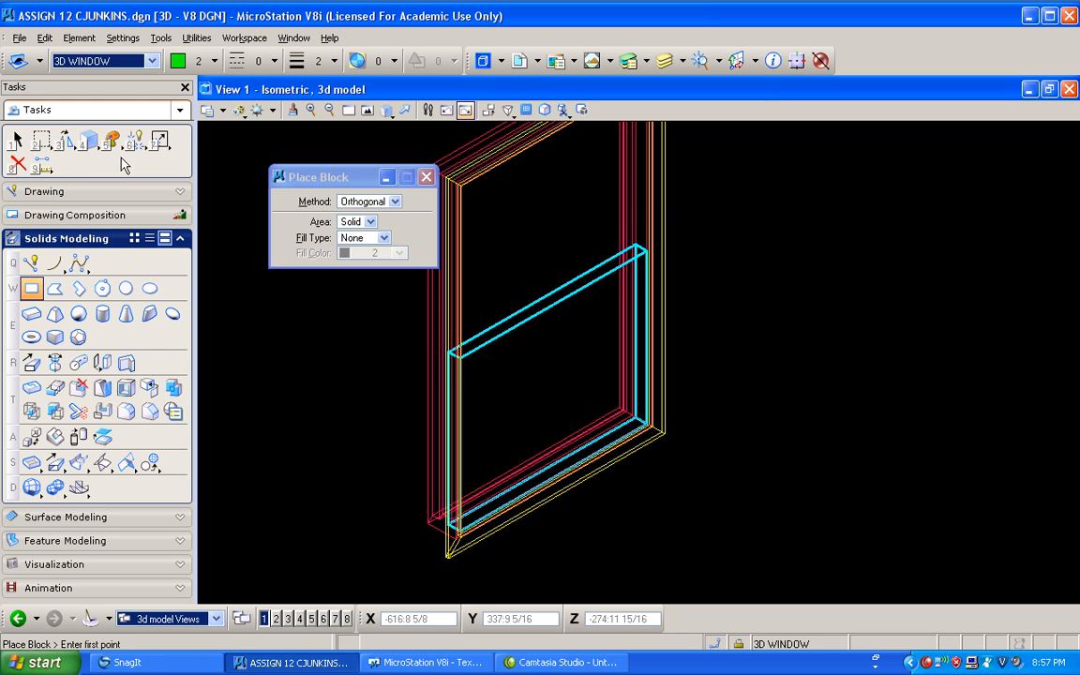
click(643, 245)
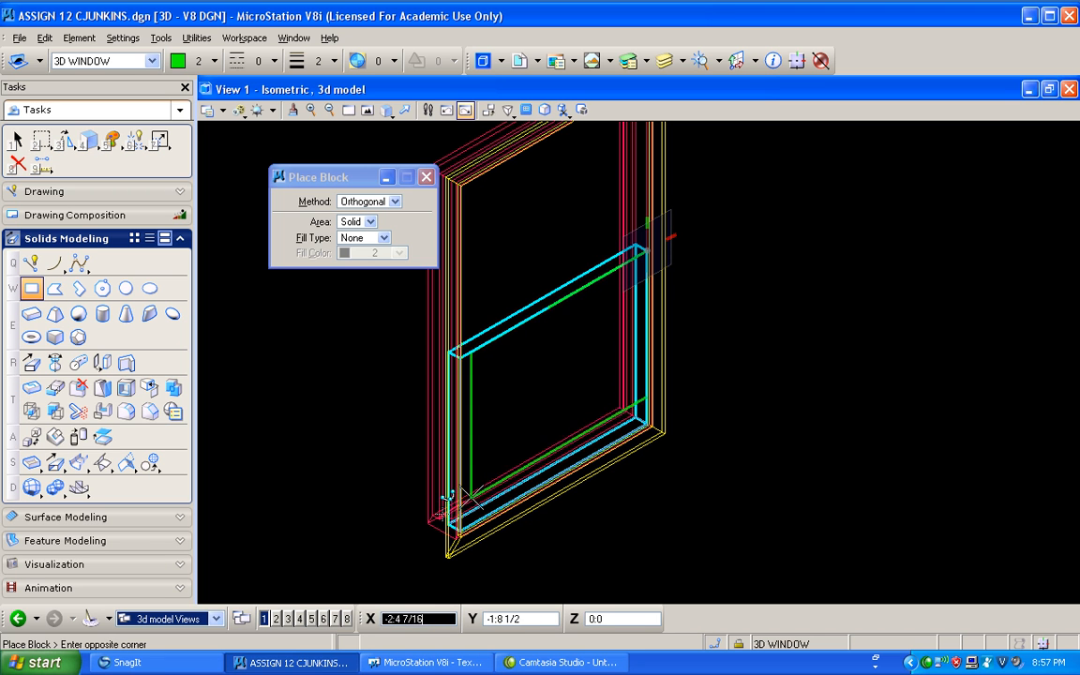
scroll(461, 521, up, 3)
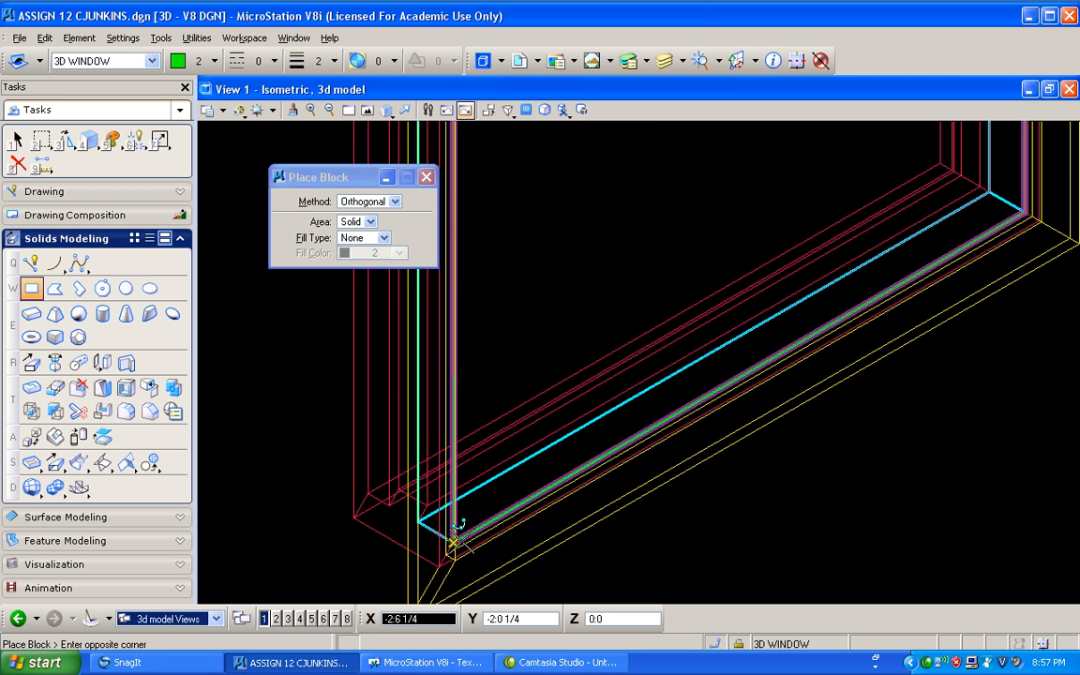
click(456, 527)
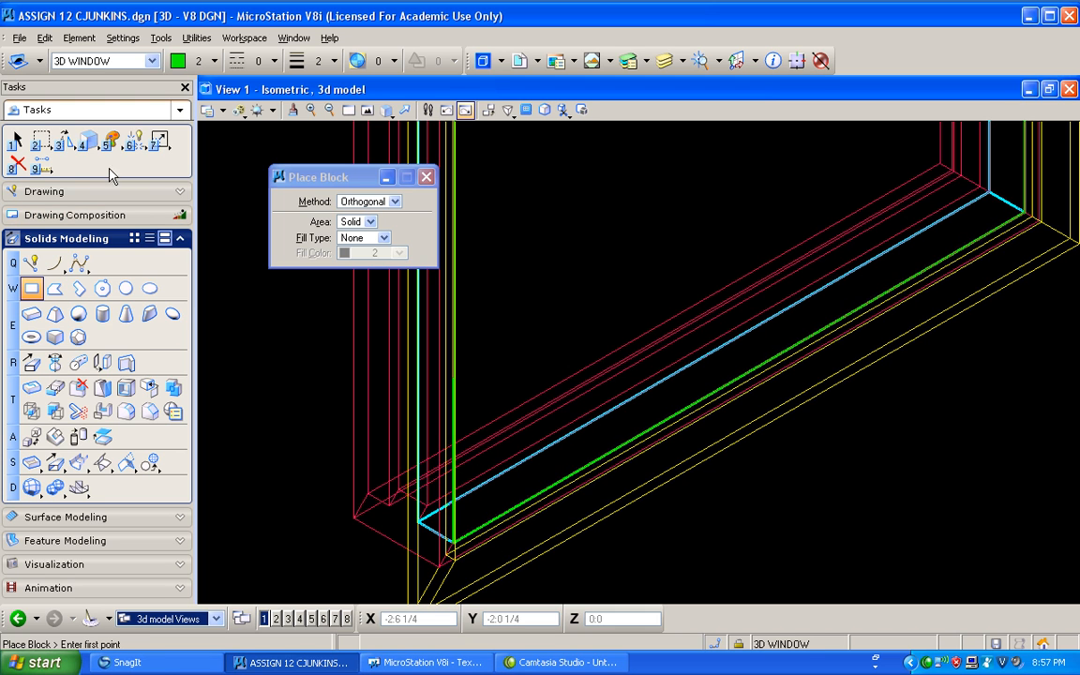
Move the green block parallel inward by 0.75 inch with Miter mode, without keeping the original
click(72, 142)
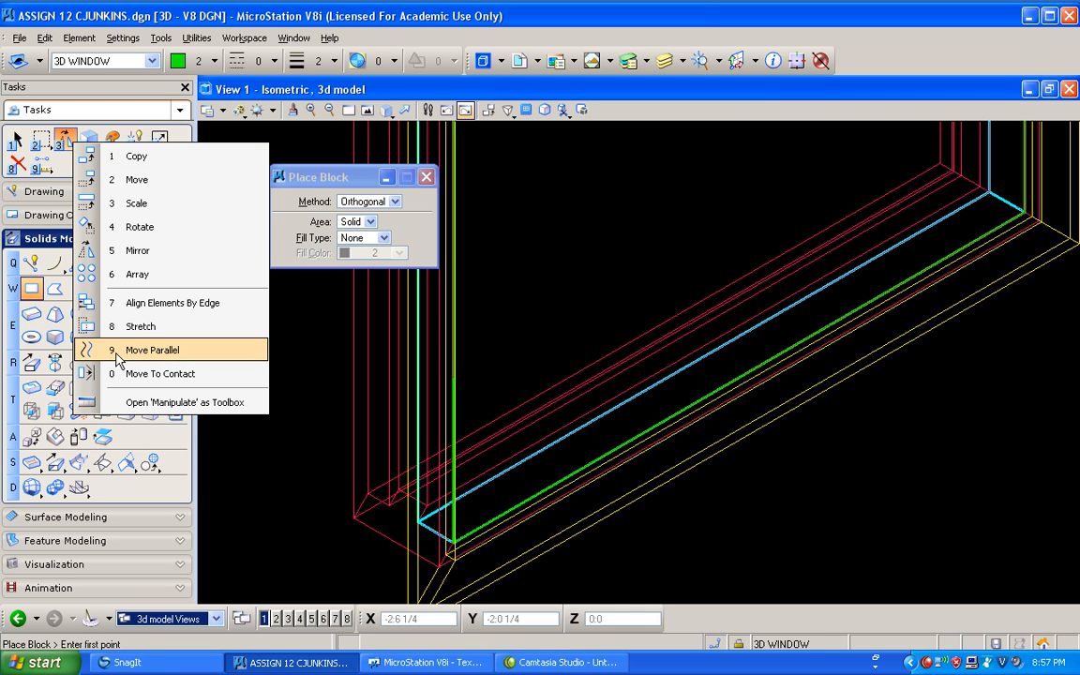
click(150, 349)
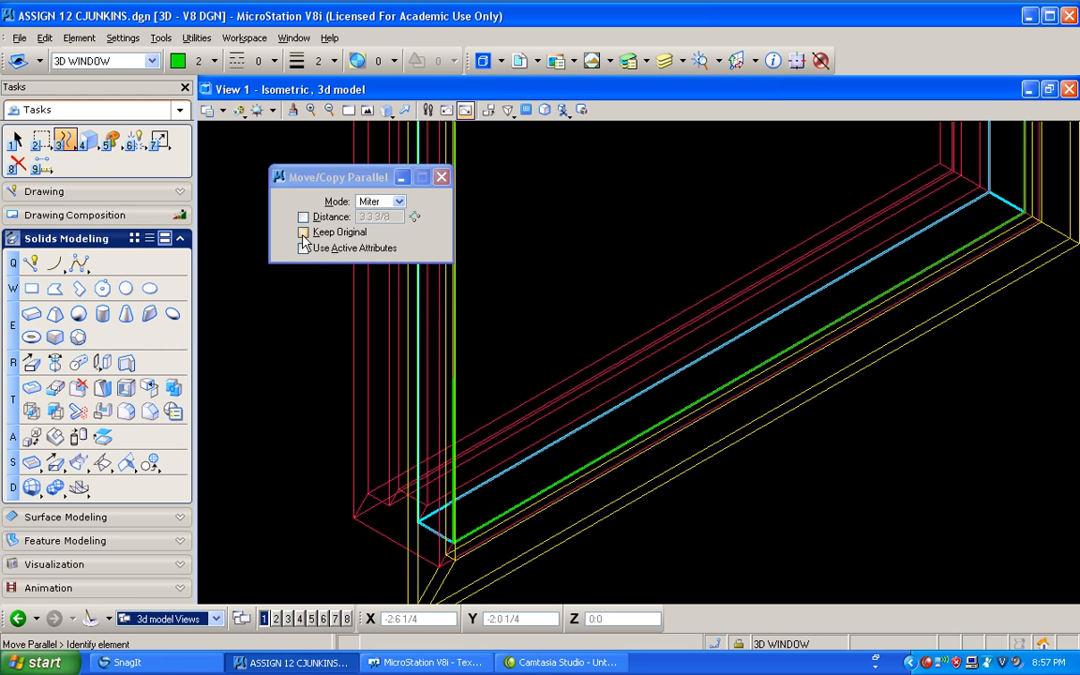
click(456, 371)
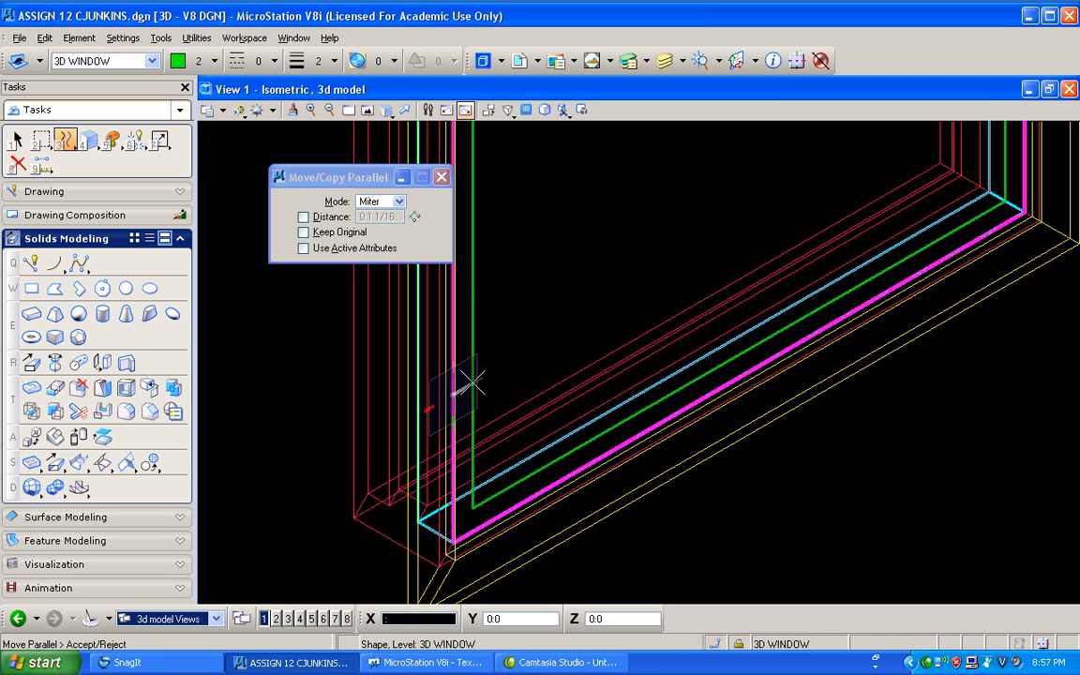
text(.75)
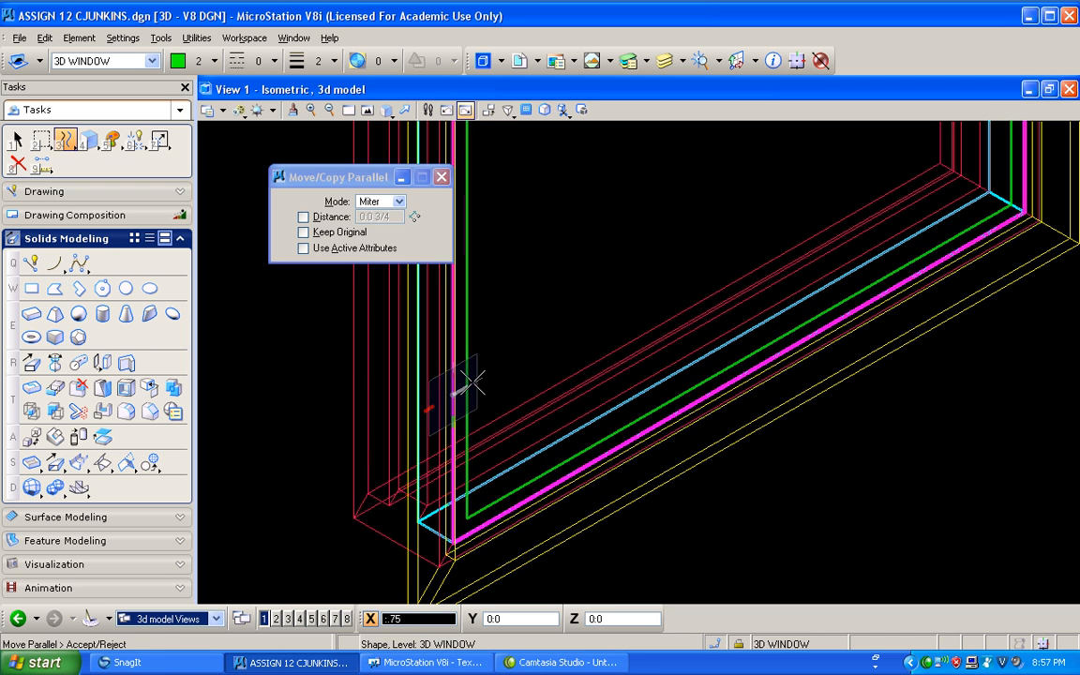
click(471, 383)
scroll(257, 350, down, 1)
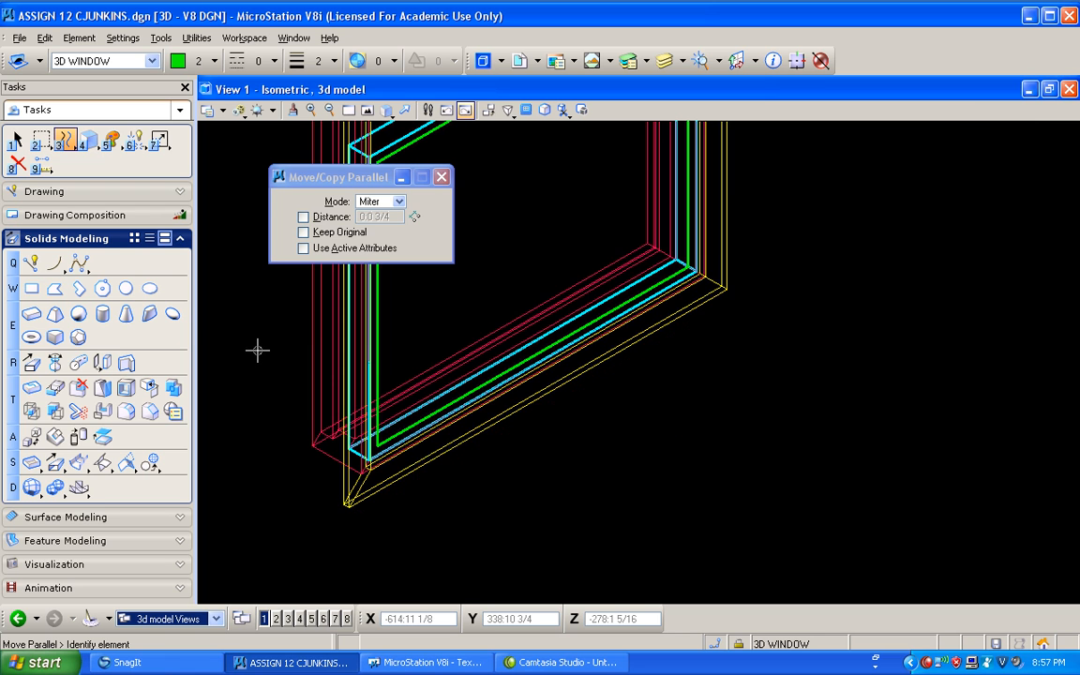
scroll(258, 347, up, 2)
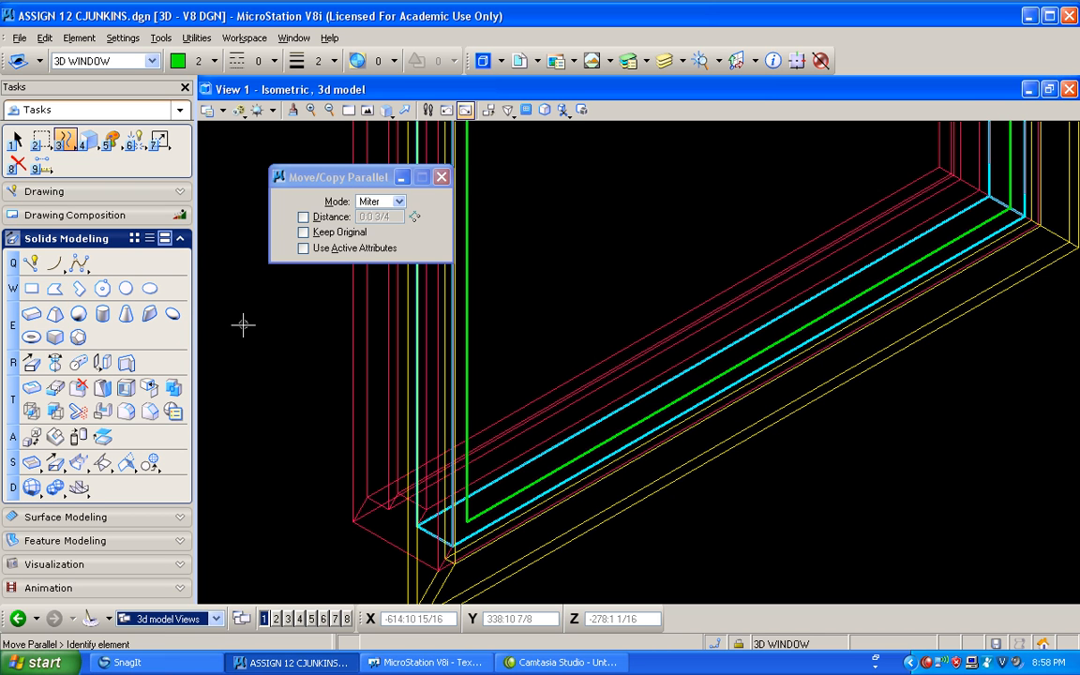
Cut the cyan slab through in both directions with the green block, without keeping the profile, to form a hollow sash
click(102, 410)
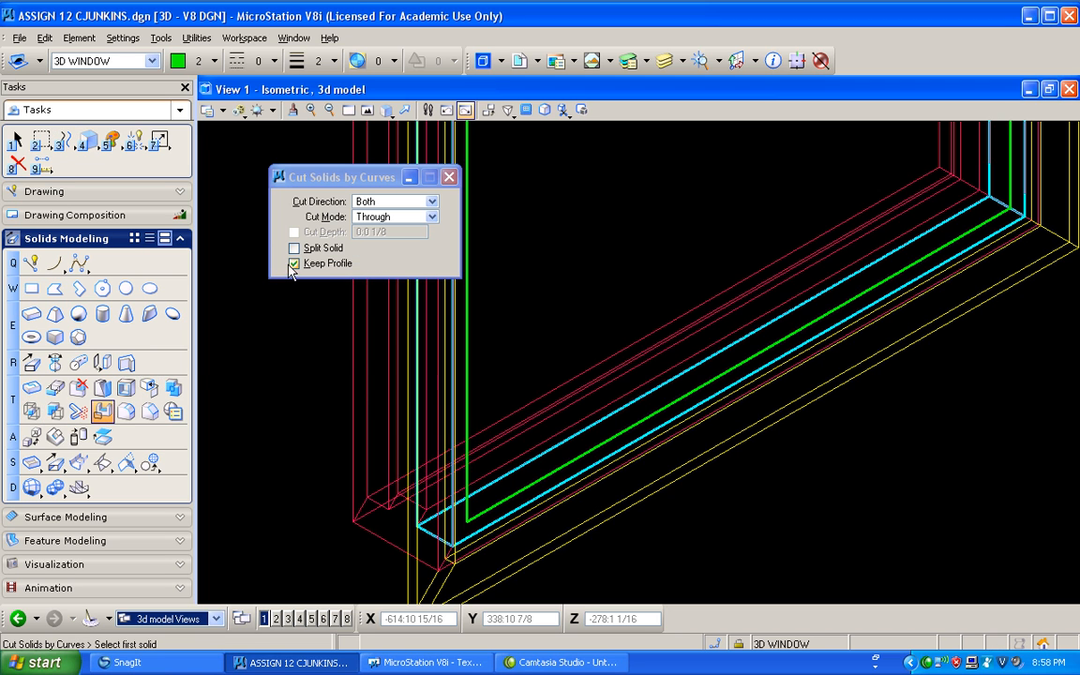
click(465, 522)
click(466, 522)
click(284, 447)
click(285, 446)
scroll(285, 445, down, 4)
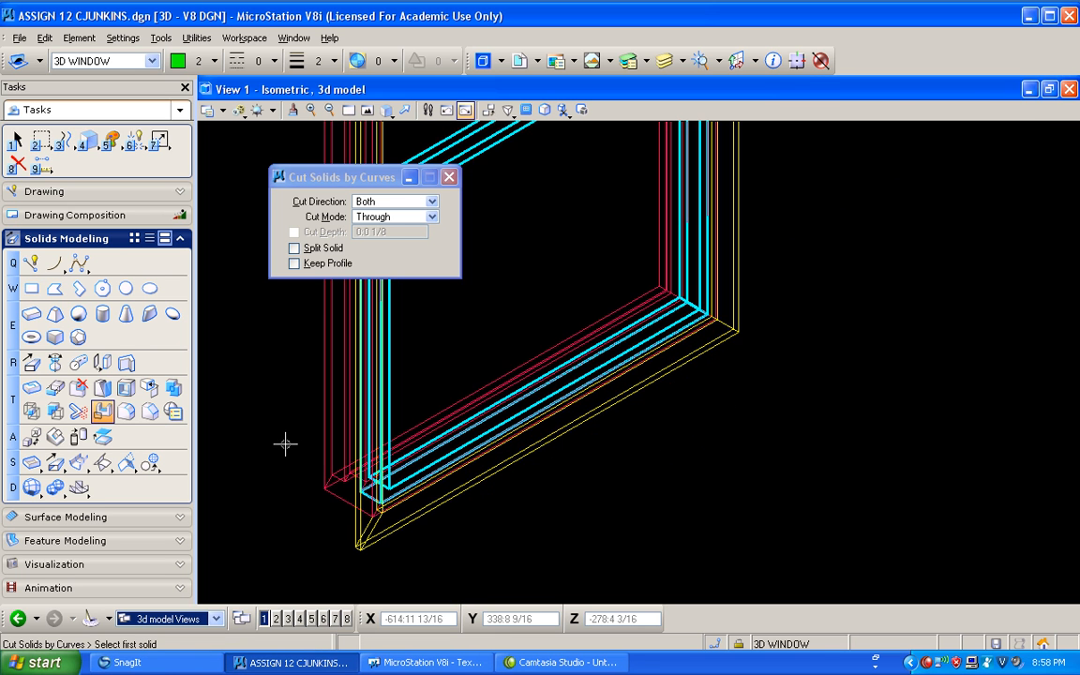
middle_drag(644, 507, 566, 374)
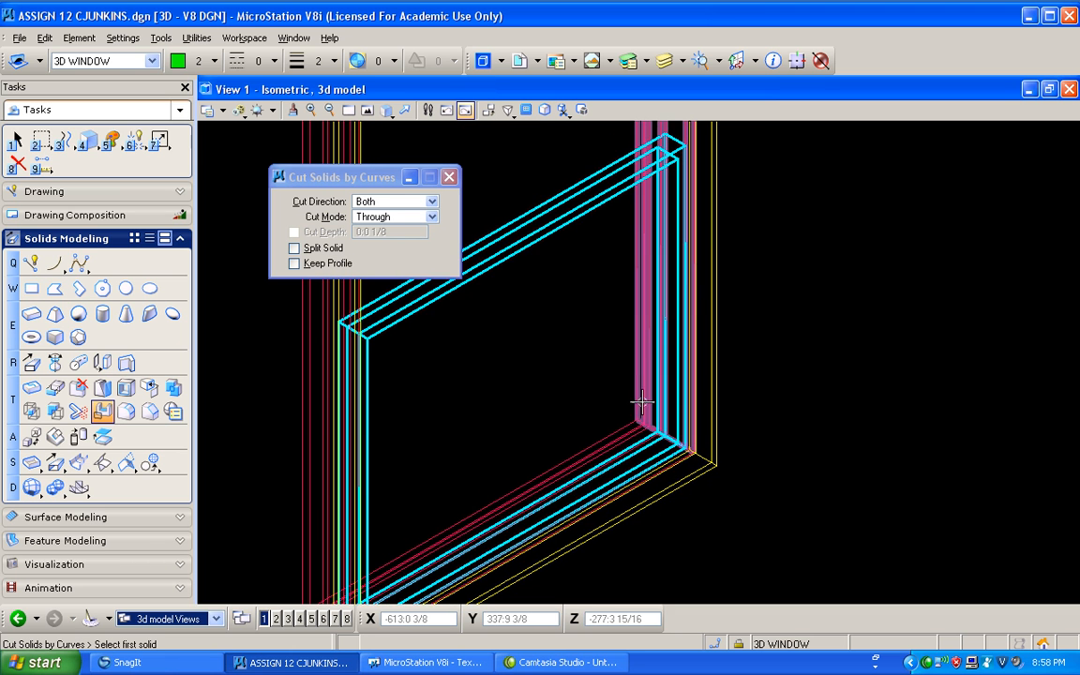
scroll(662, 437, down, 3)
scroll(616, 400, up, 3)
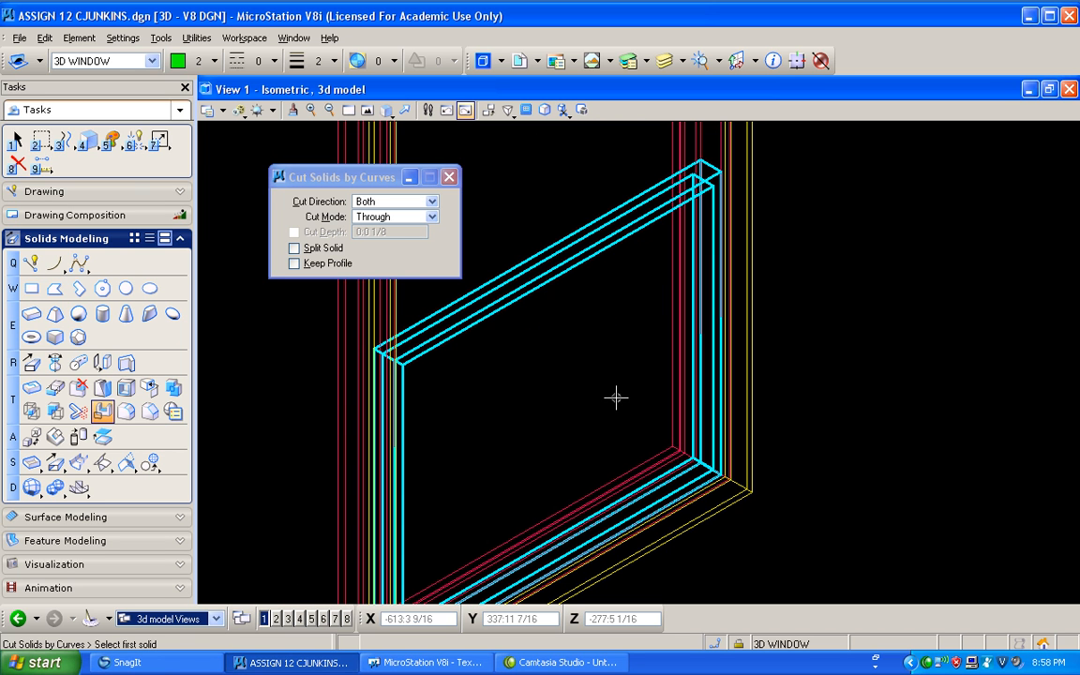
scroll(479, 372, down, 2)
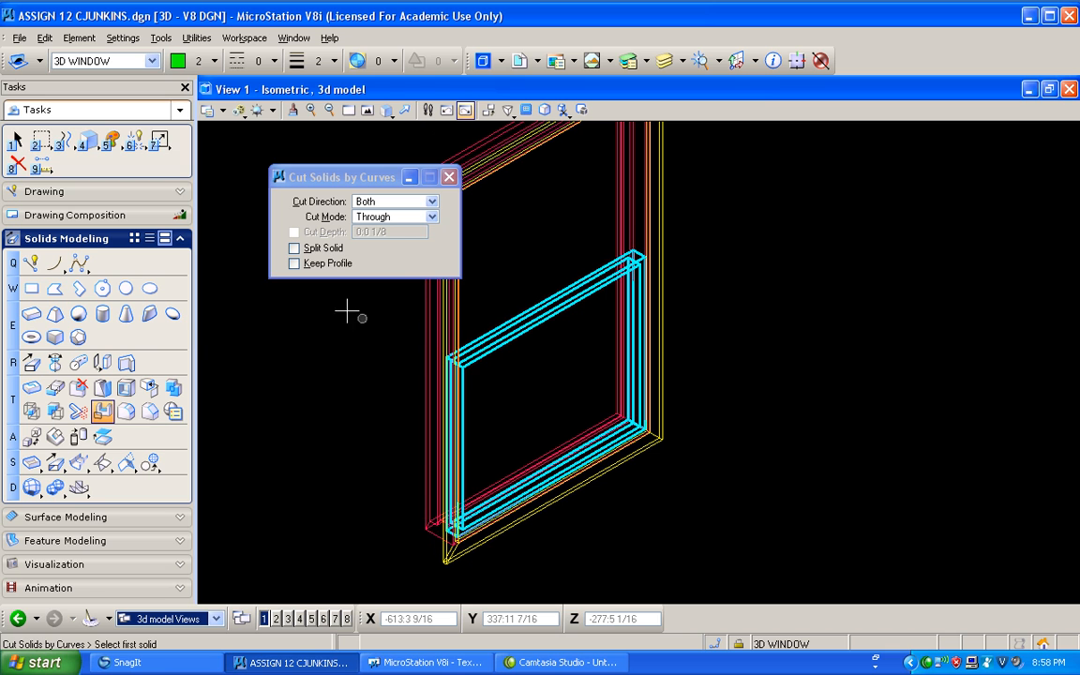
Set the active color to 12 and place a block between opposite corners of the sash opening's front edge
click(178, 61)
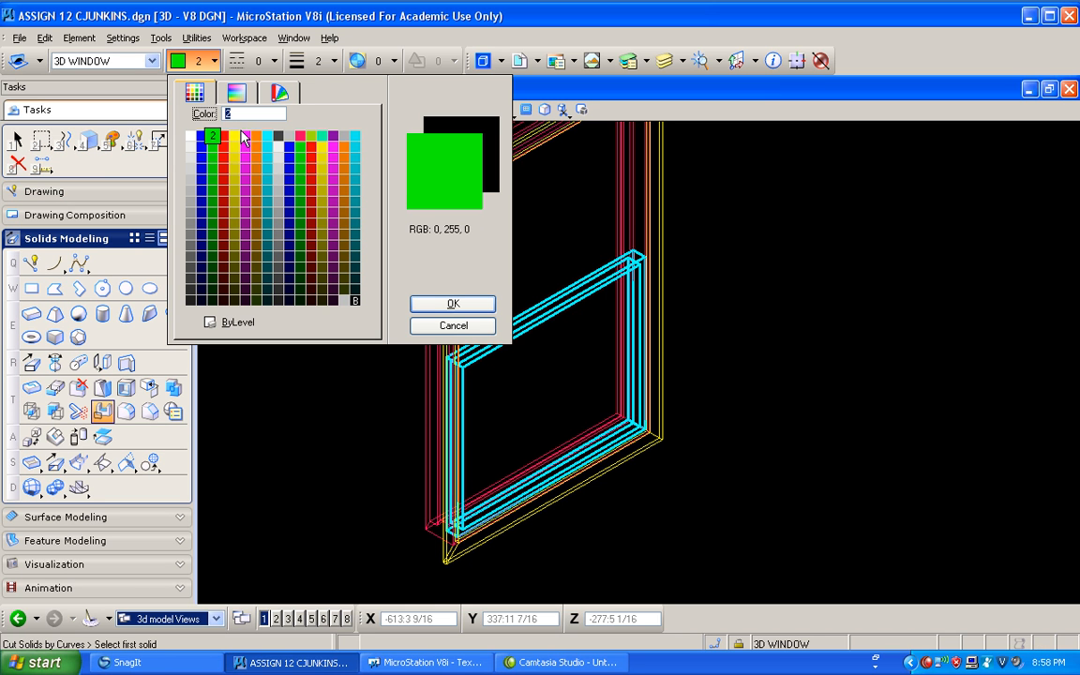
click(322, 139)
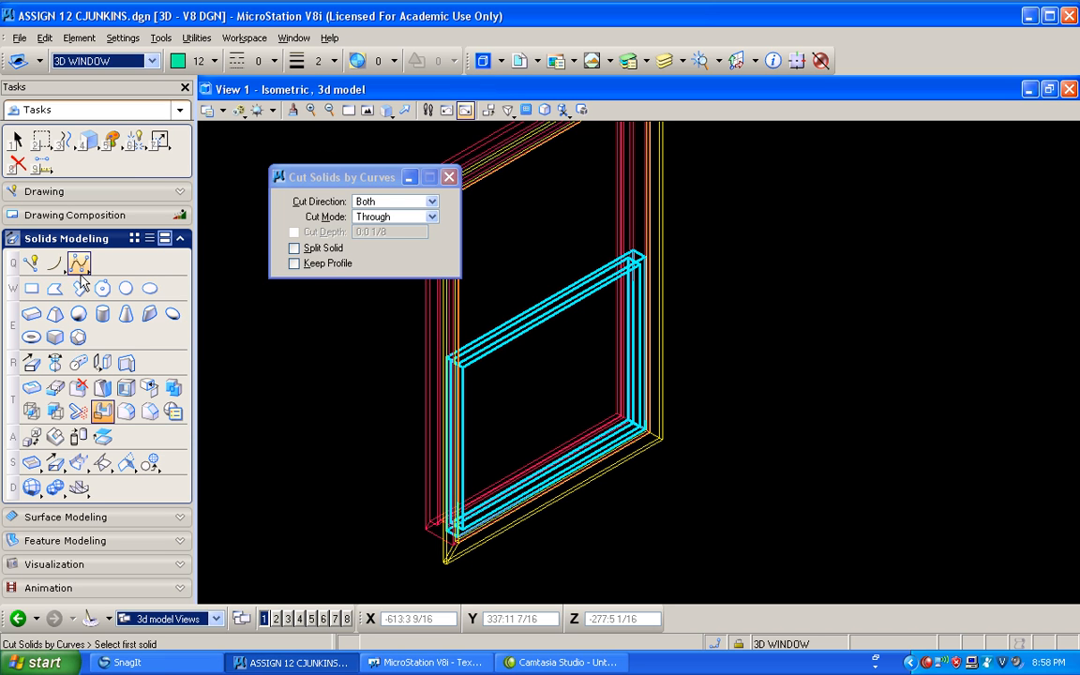
click(34, 289)
scroll(573, 348, up, 2)
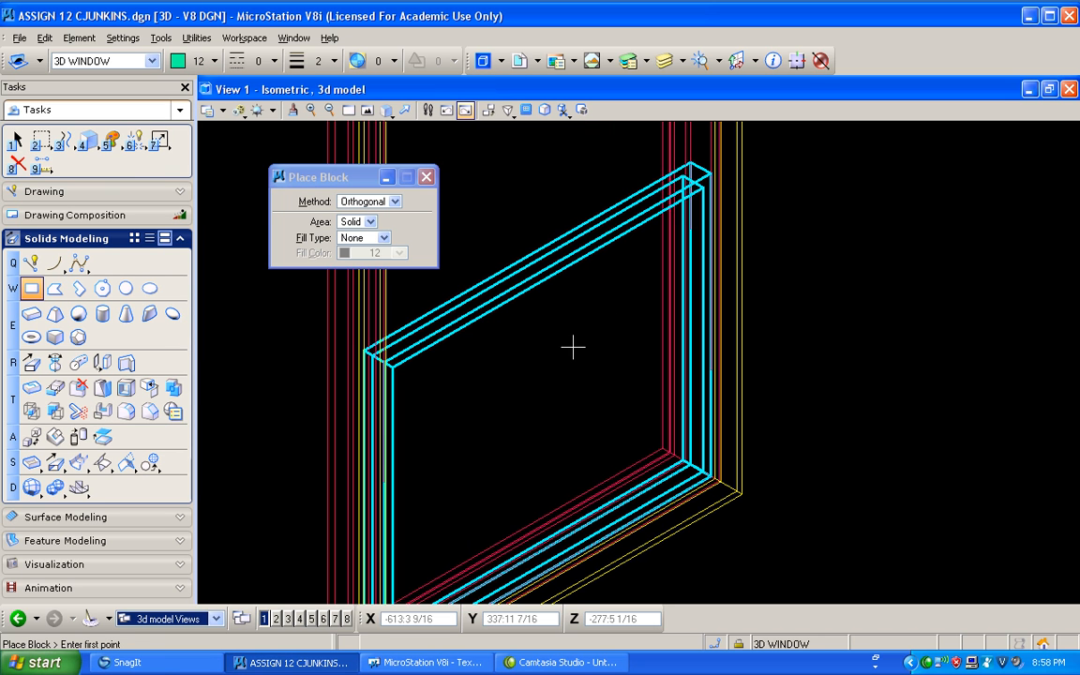
click(689, 192)
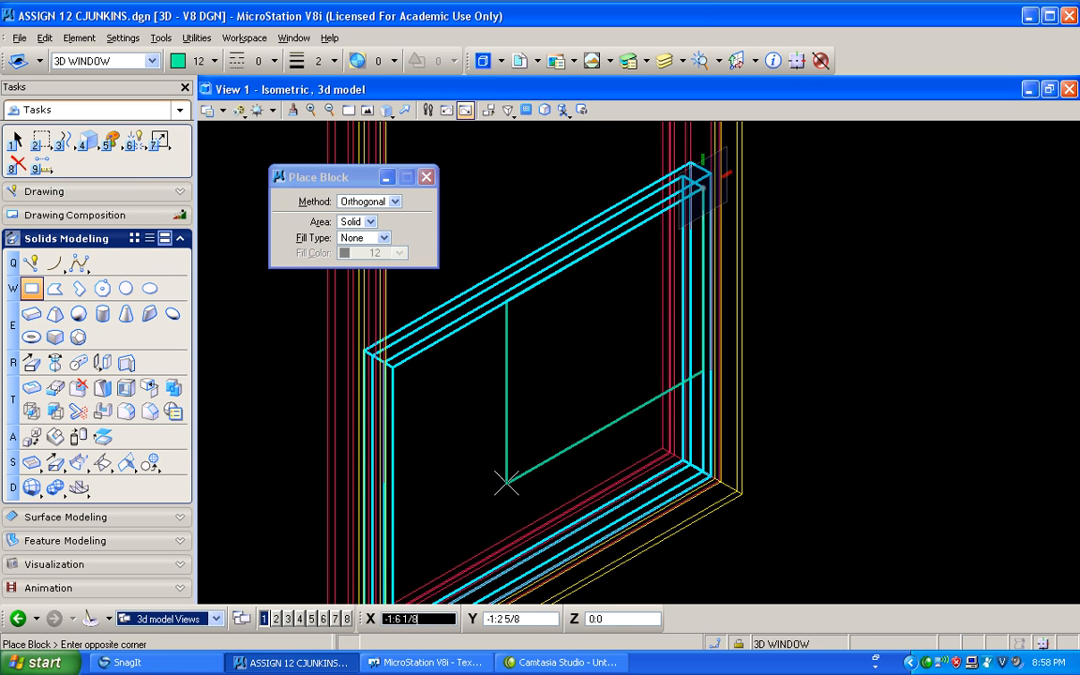
scroll(509, 494, down, 3)
scroll(469, 478, up, 4)
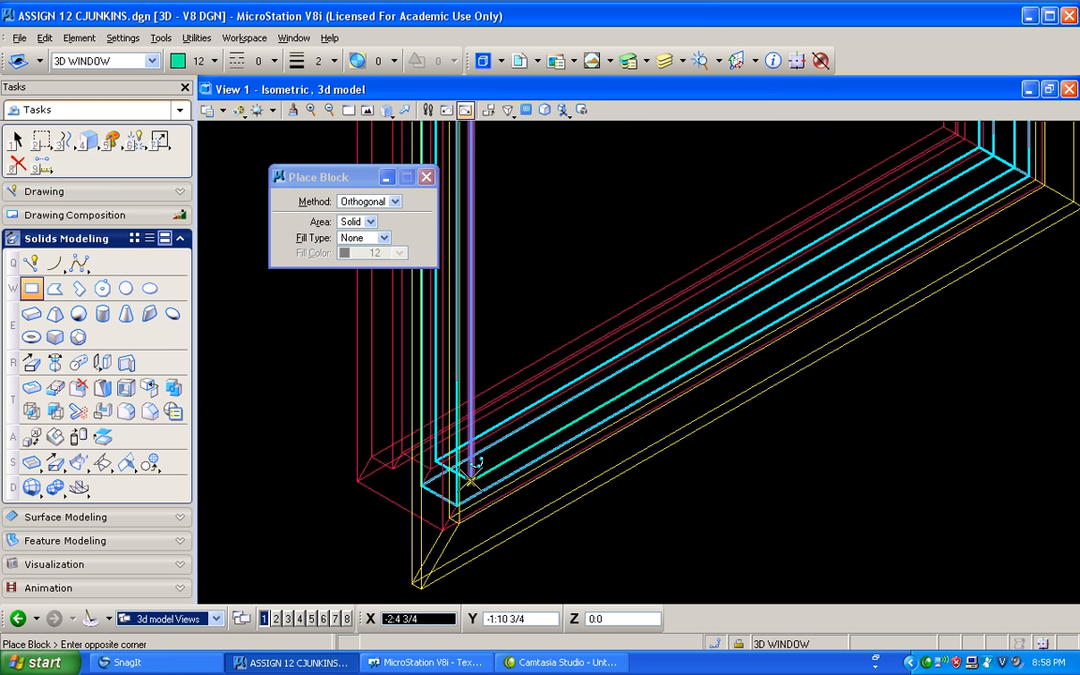
right_click(473, 478)
Move the color 12 block from the sash's front edge back by 0:0 15/16 to the middle of the sash depth
click(64, 139)
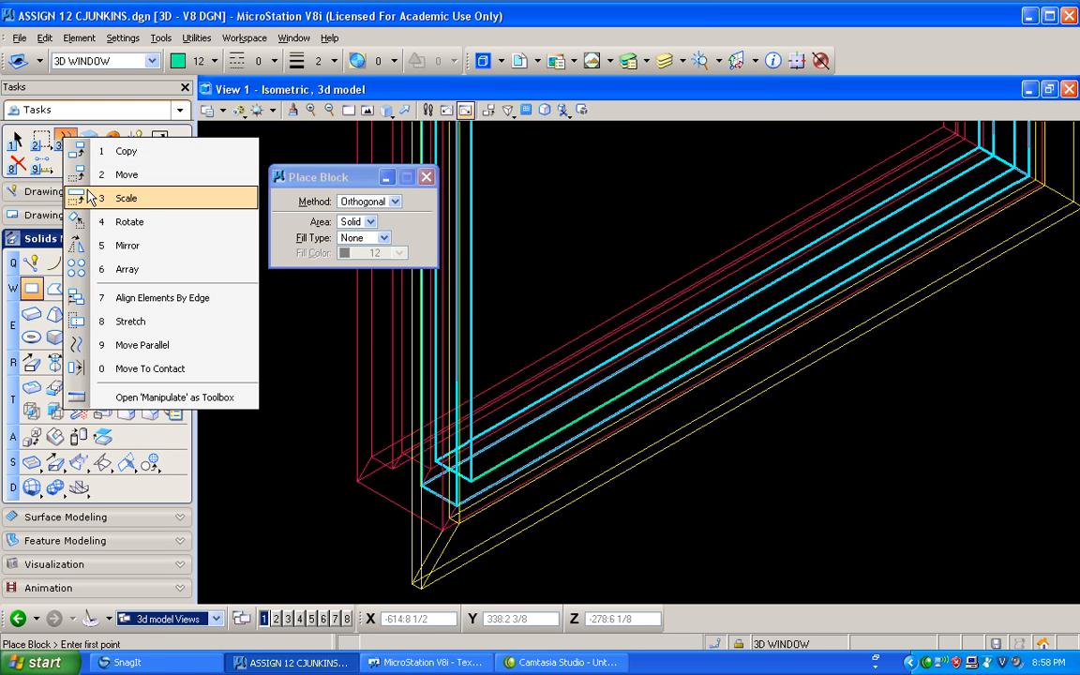
click(127, 175)
click(474, 478)
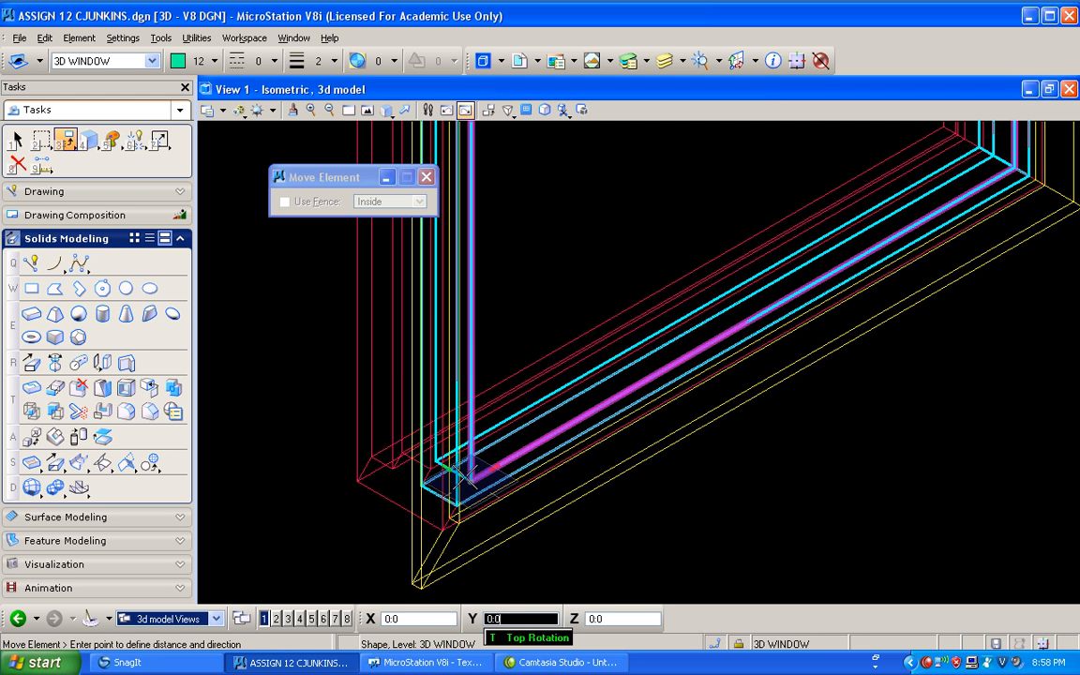
click(459, 453)
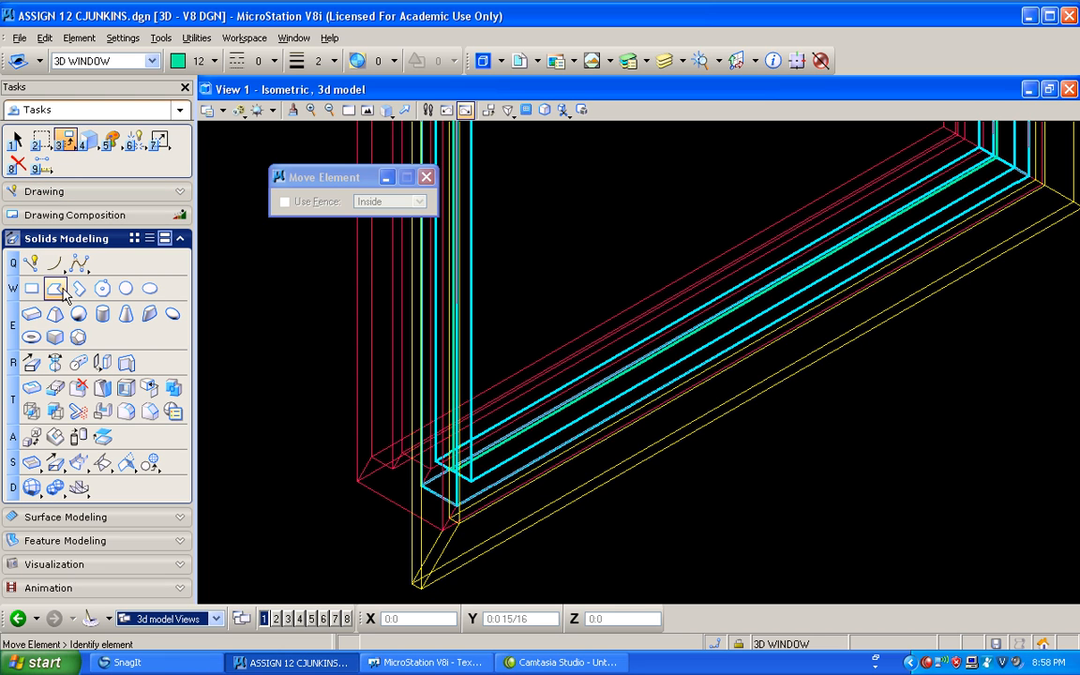
Extrude the color 12 block by 0.25 inch into a solid glass pane inside the sash
click(31, 363)
click(607, 382)
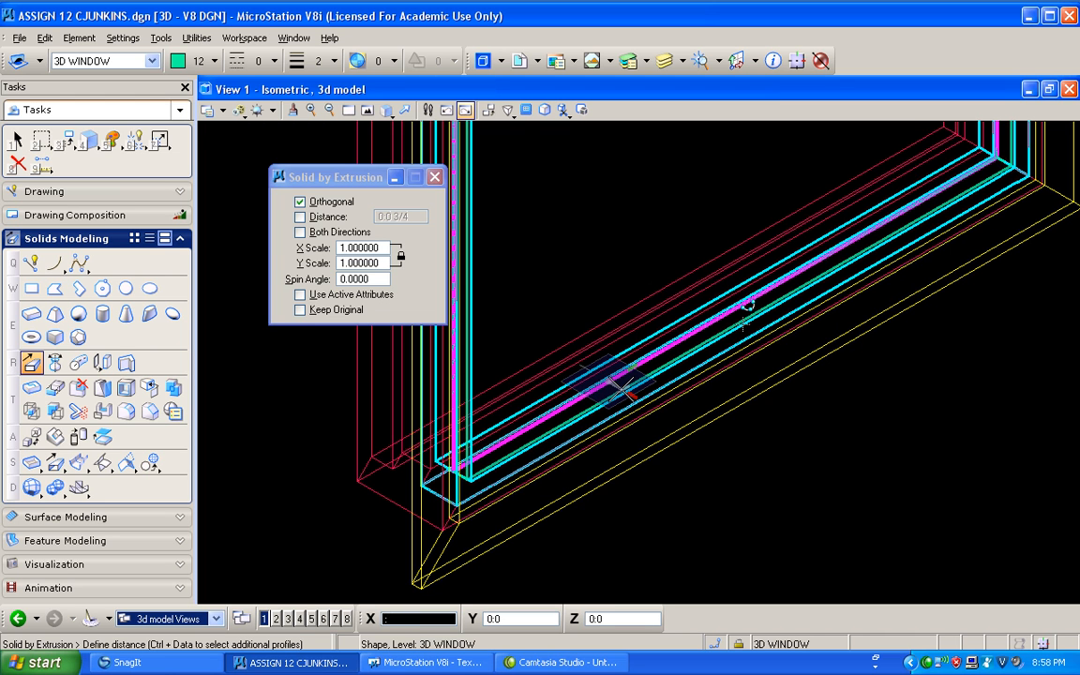
text(25)
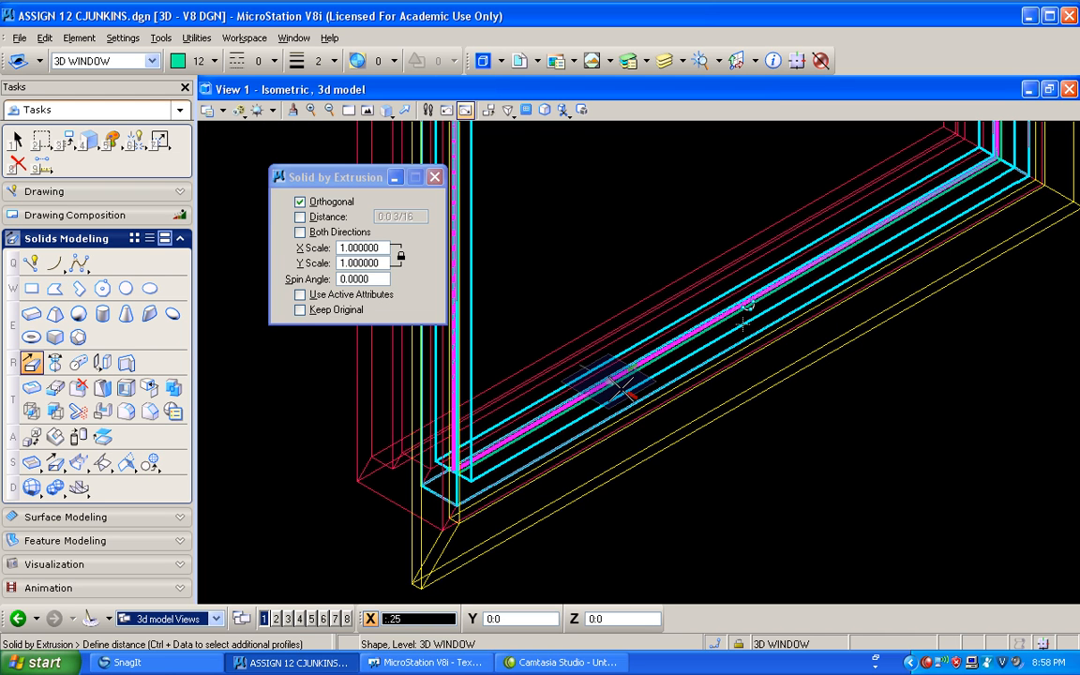
click(621, 388)
scroll(256, 410, down, 5)
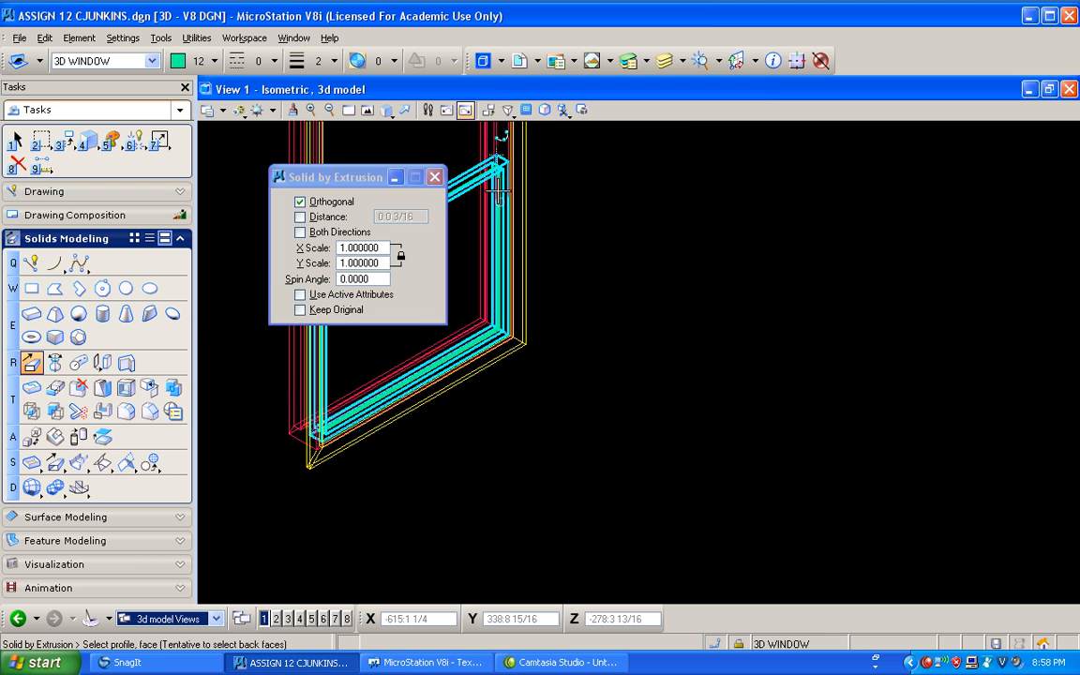
Move the glass pane 0:0 1/8 toward the back so it is centered in the sash depth
scroll(500, 223, up, 7)
scroll(694, 483, down, 3)
drag(71, 147, 103, 177)
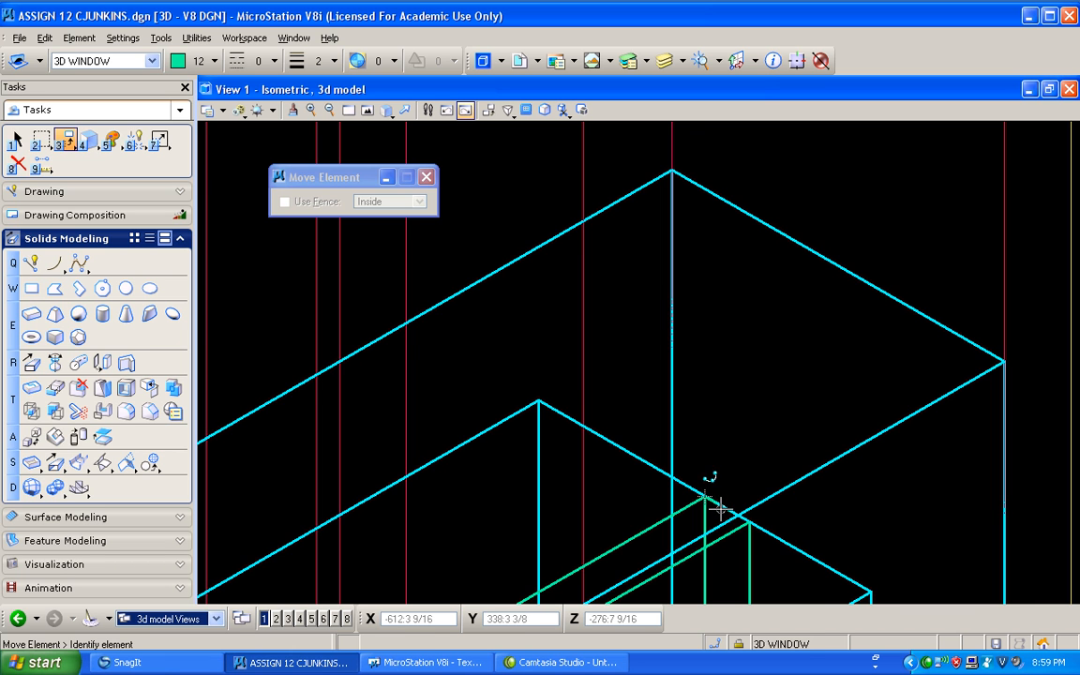
click(720, 504)
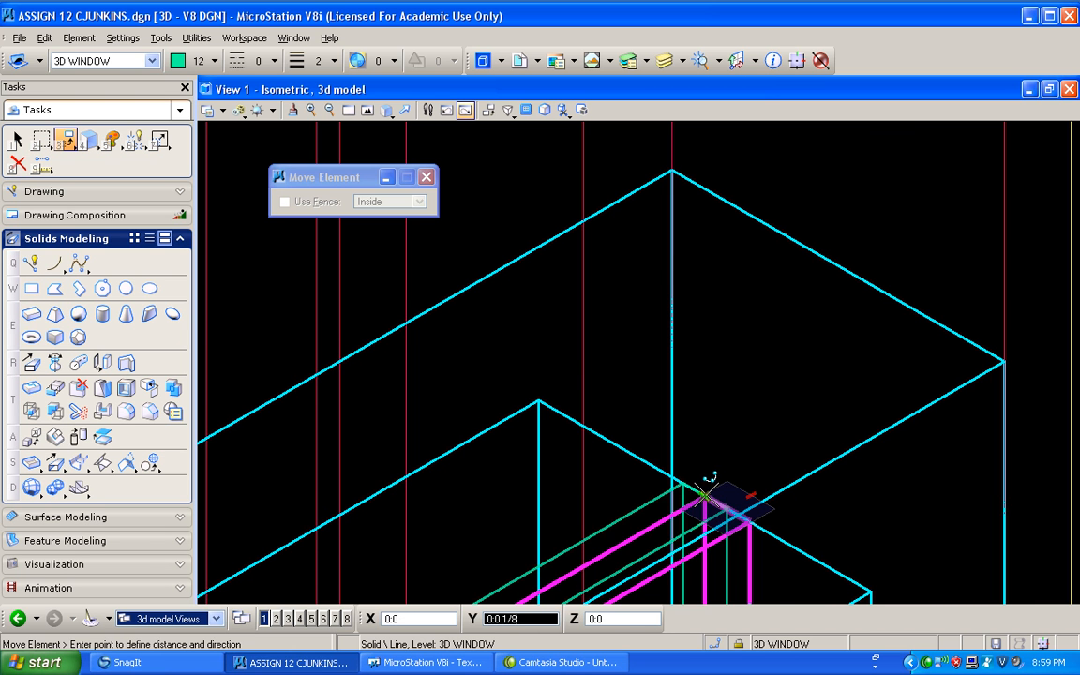
click(705, 495)
right_click(707, 494)
scroll(725, 417, down, 8)
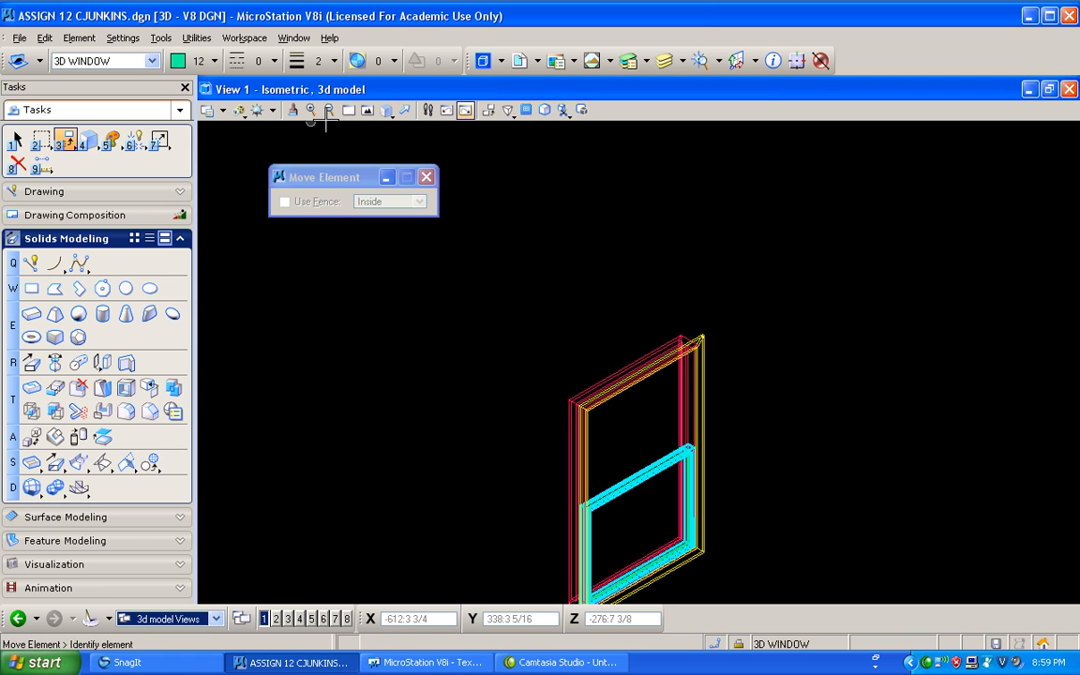
Examine the sash and glass pane in the Illustration With Shadows display style, and return the view to Wireframe
click(257, 111)
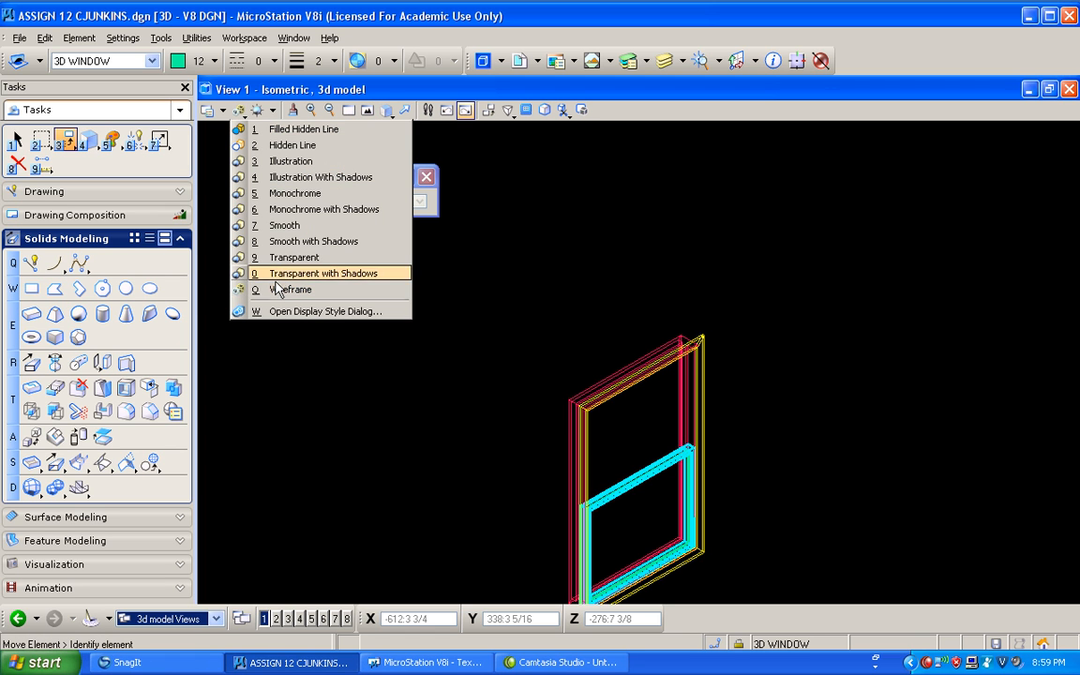
click(309, 177)
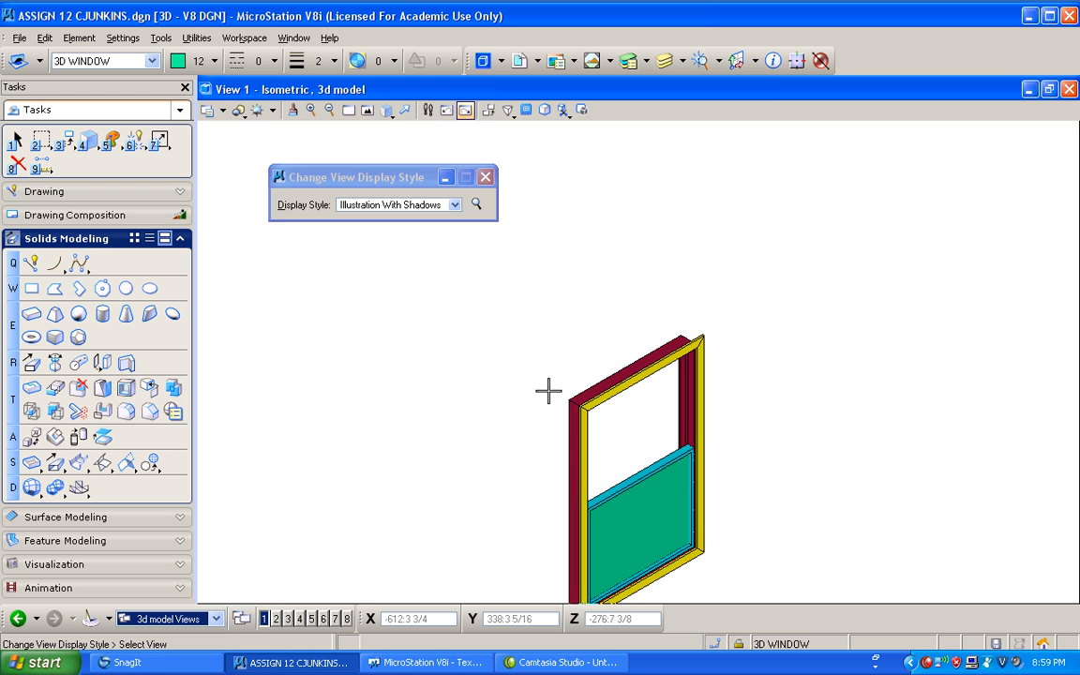
scroll(700, 566, down, 2)
scroll(690, 559, up, 6)
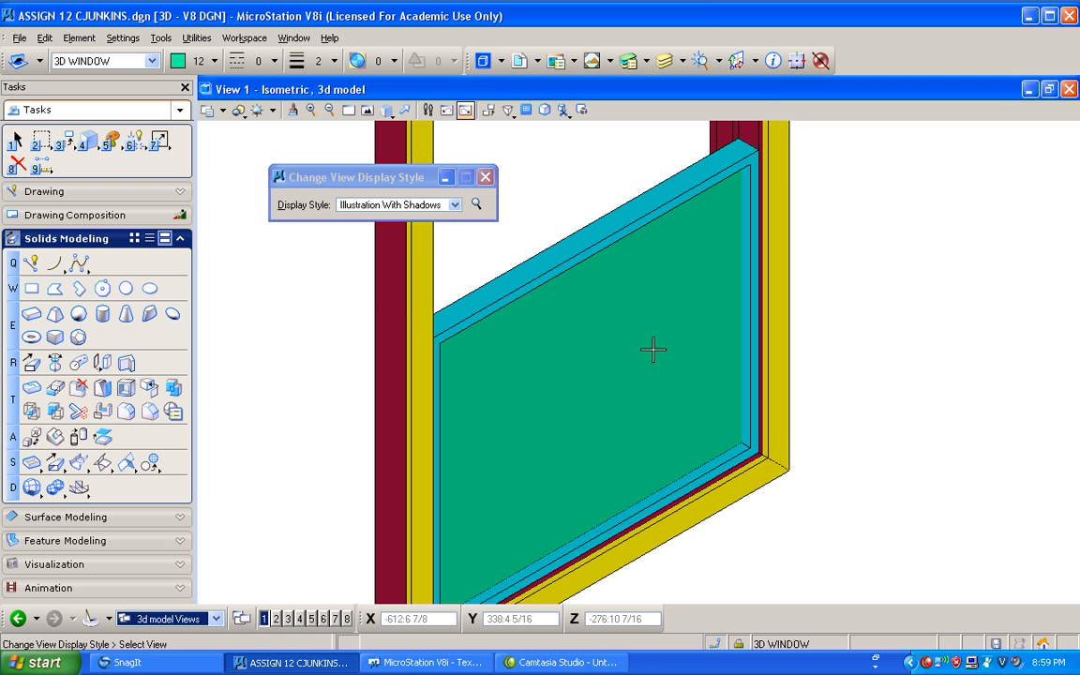
click(237, 111)
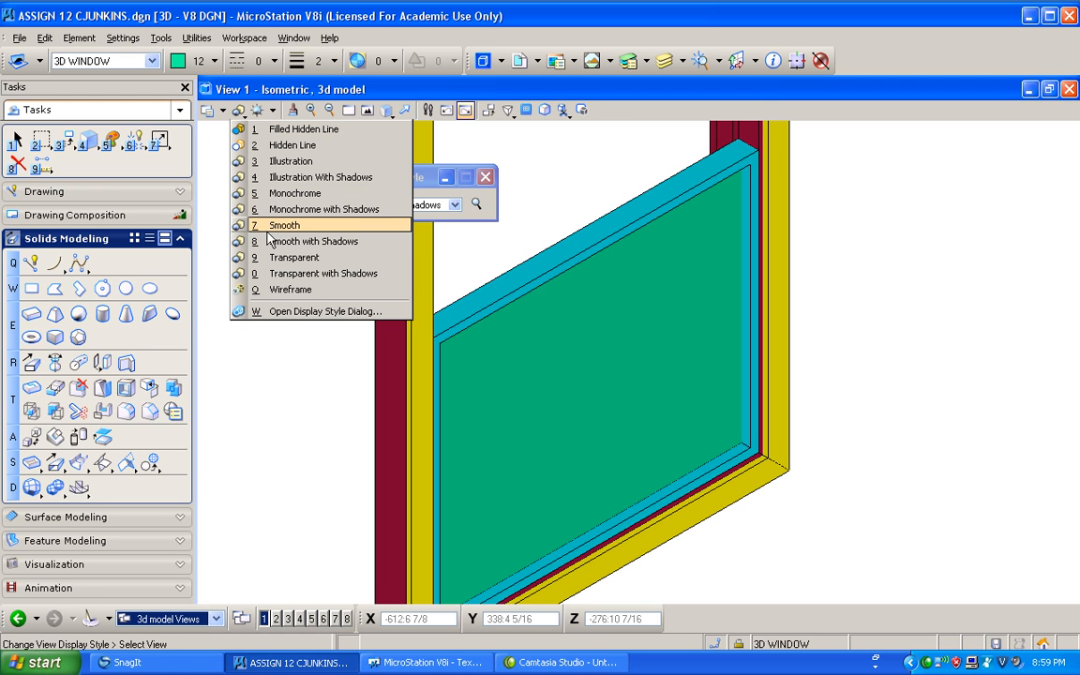
click(287, 293)
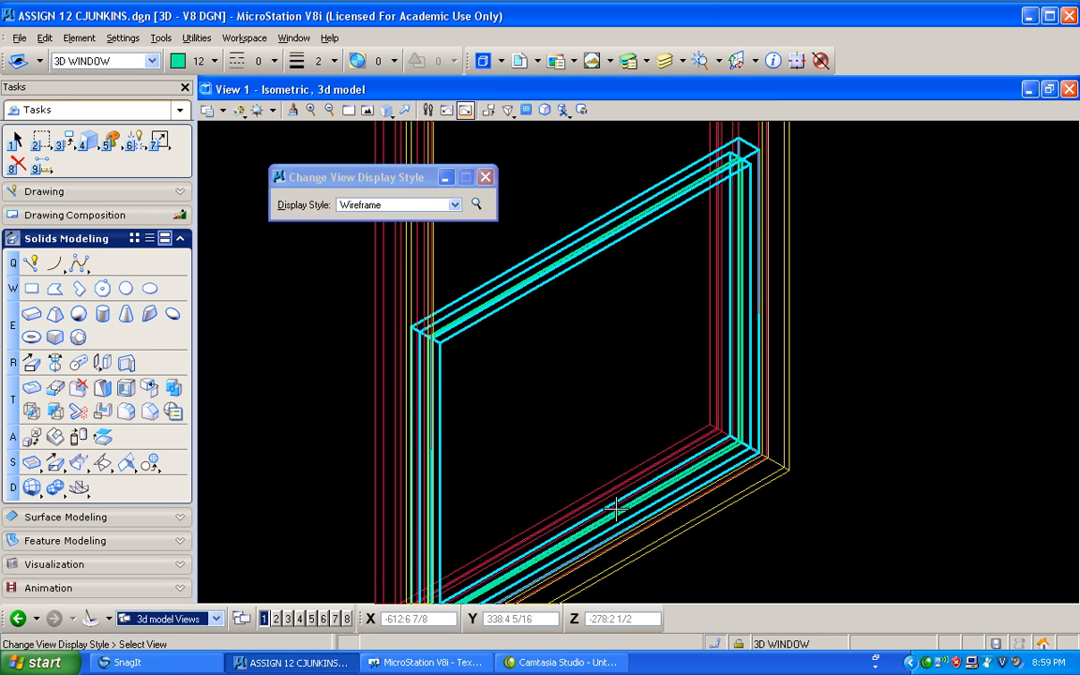
Place a slab solid across the sash opening from the middle of its inner vertical edge, 0:1 1/2 long, 2:4 3/4 wide and 0:1 high
click(31, 313)
scroll(701, 346, up, 5)
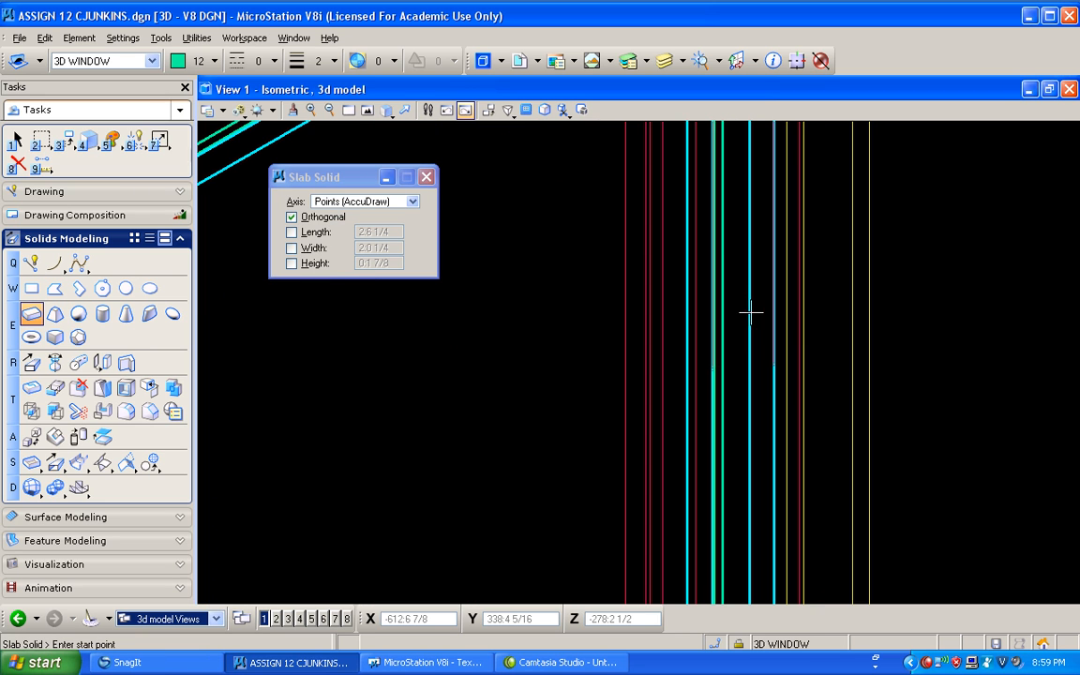
click(747, 300)
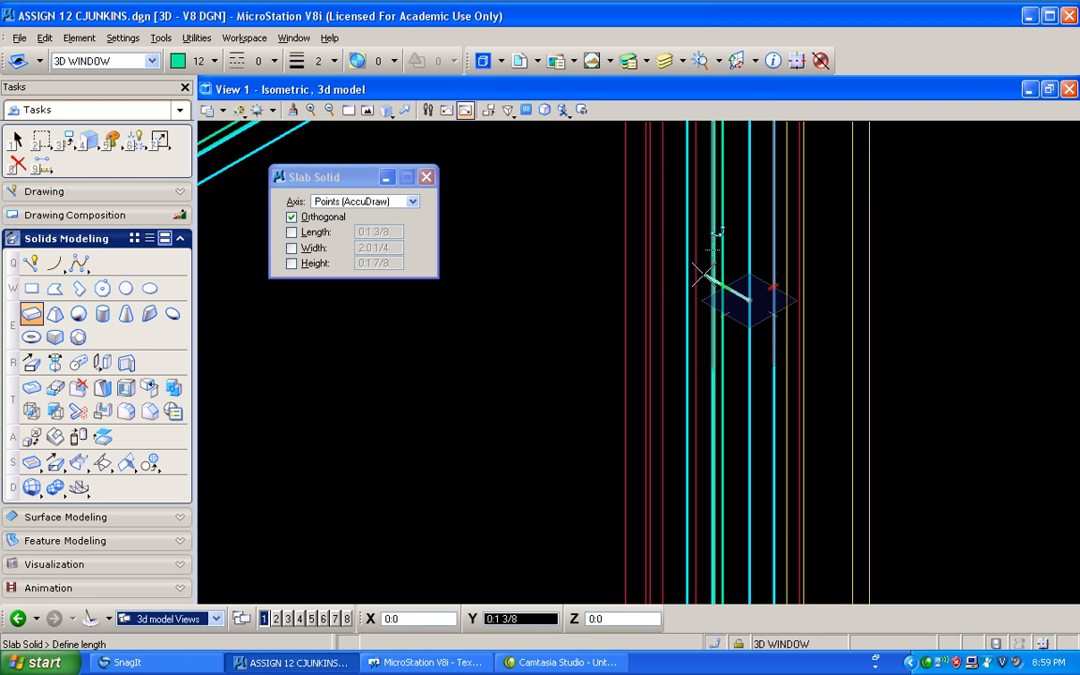
click(698, 271)
scroll(600, 310, down, 2)
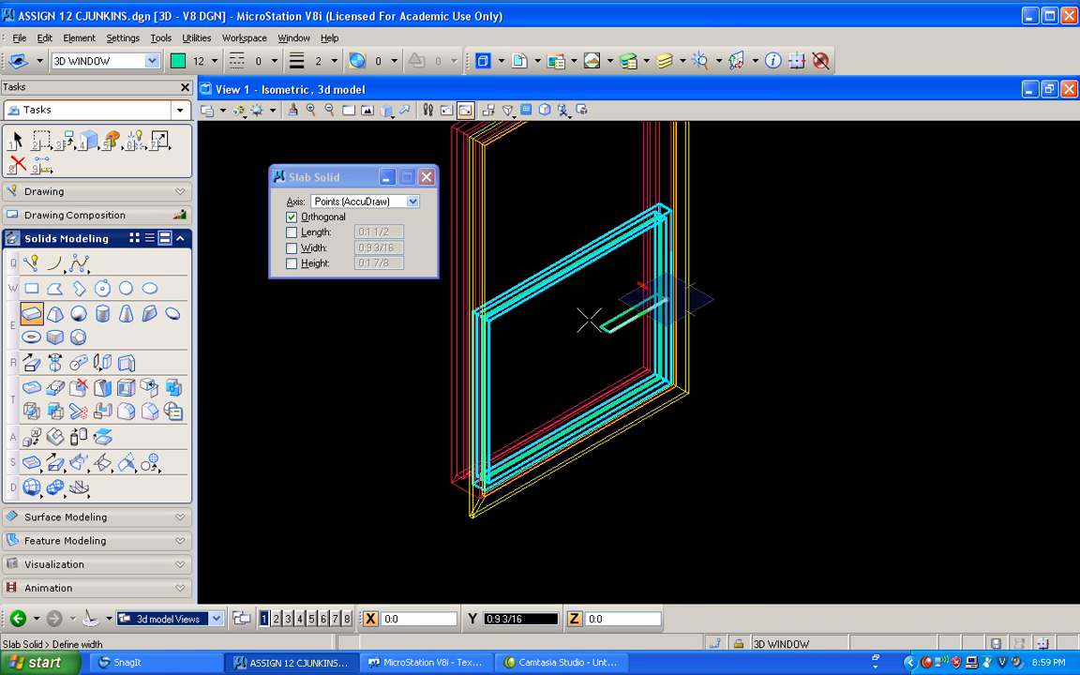
scroll(460, 314, up, 4)
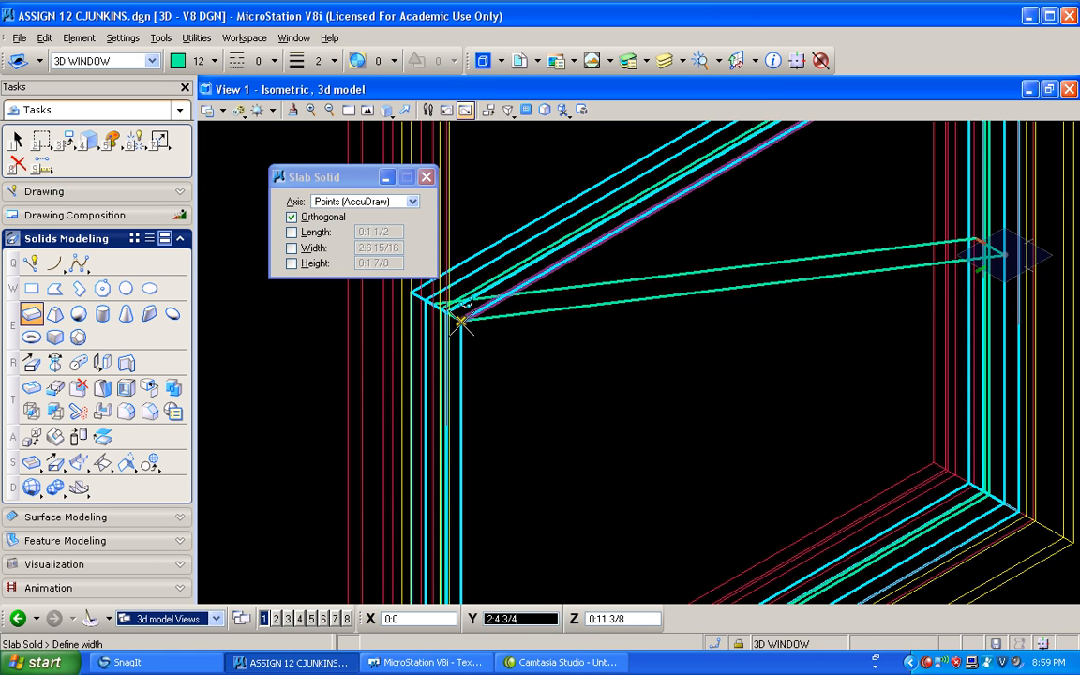
text(1:8)
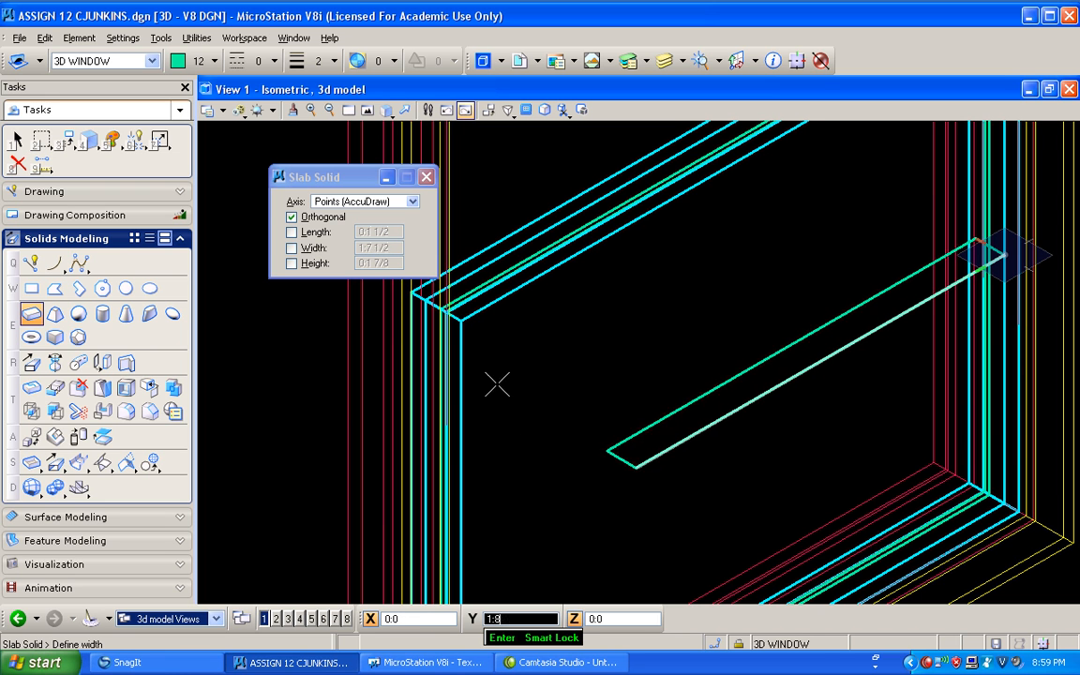
click(460, 320)
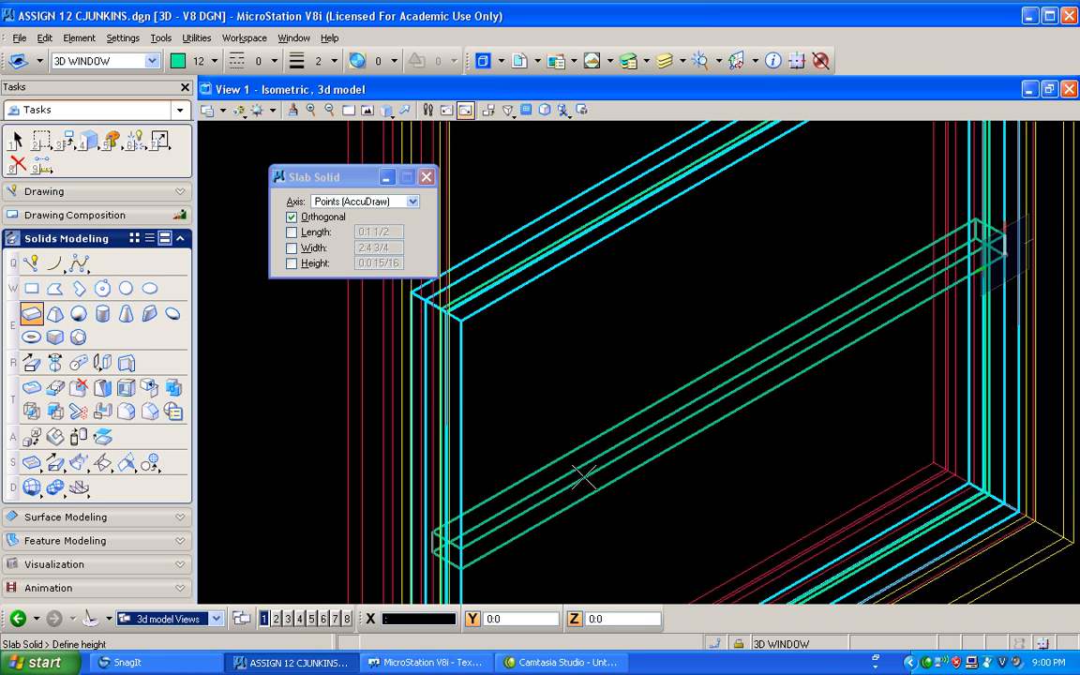
text(:5/)
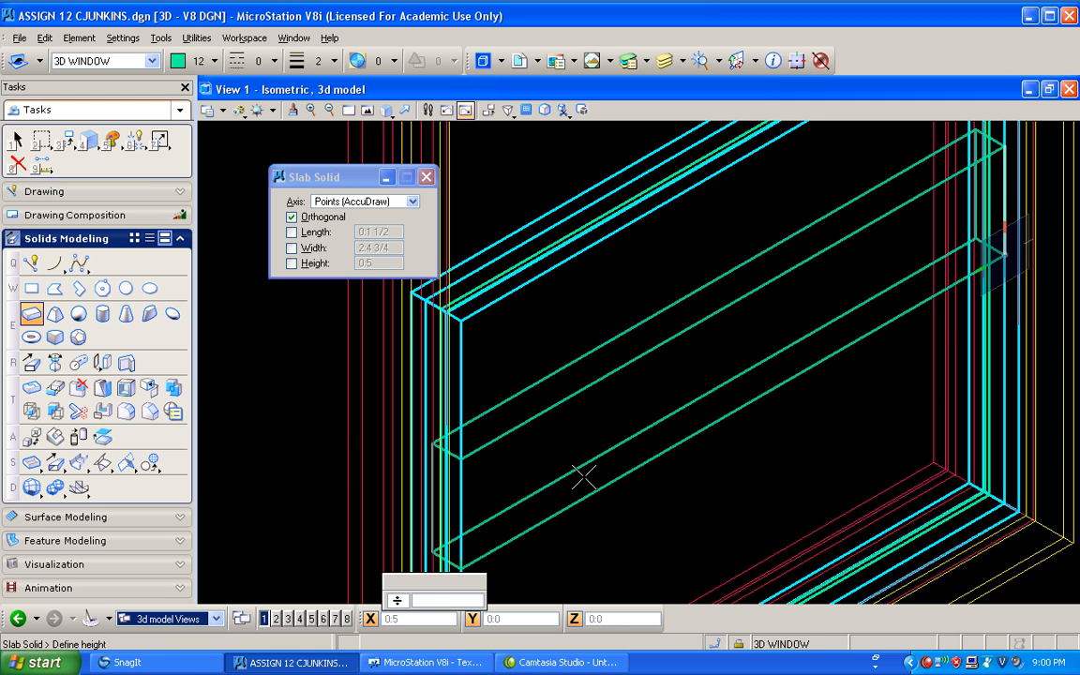
text(5)
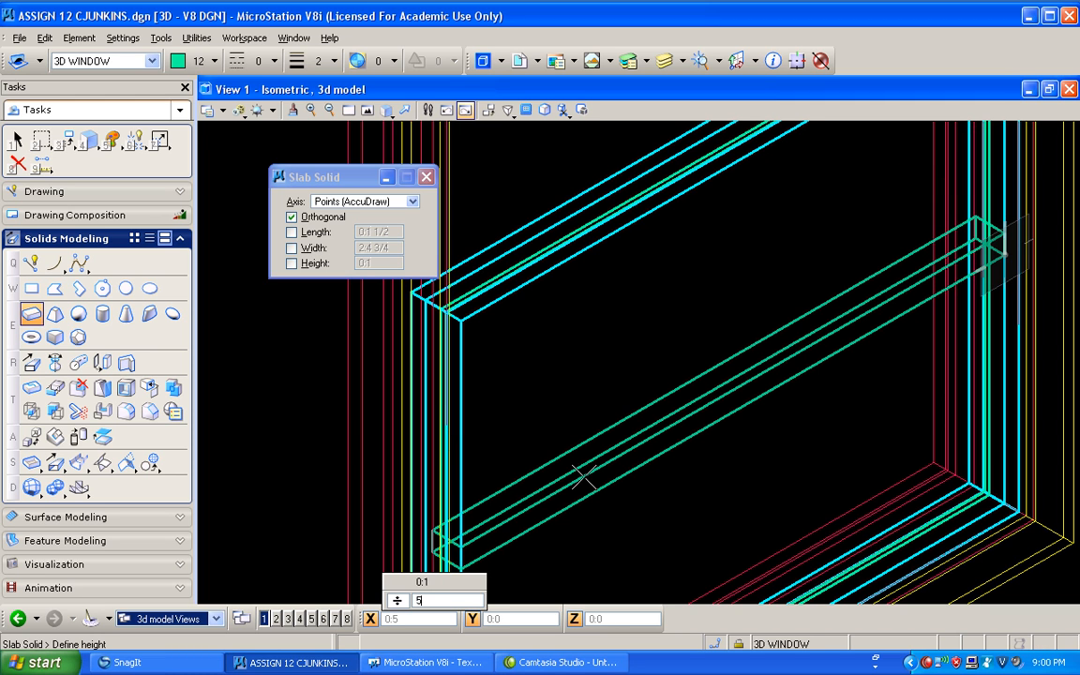
click(583, 478)
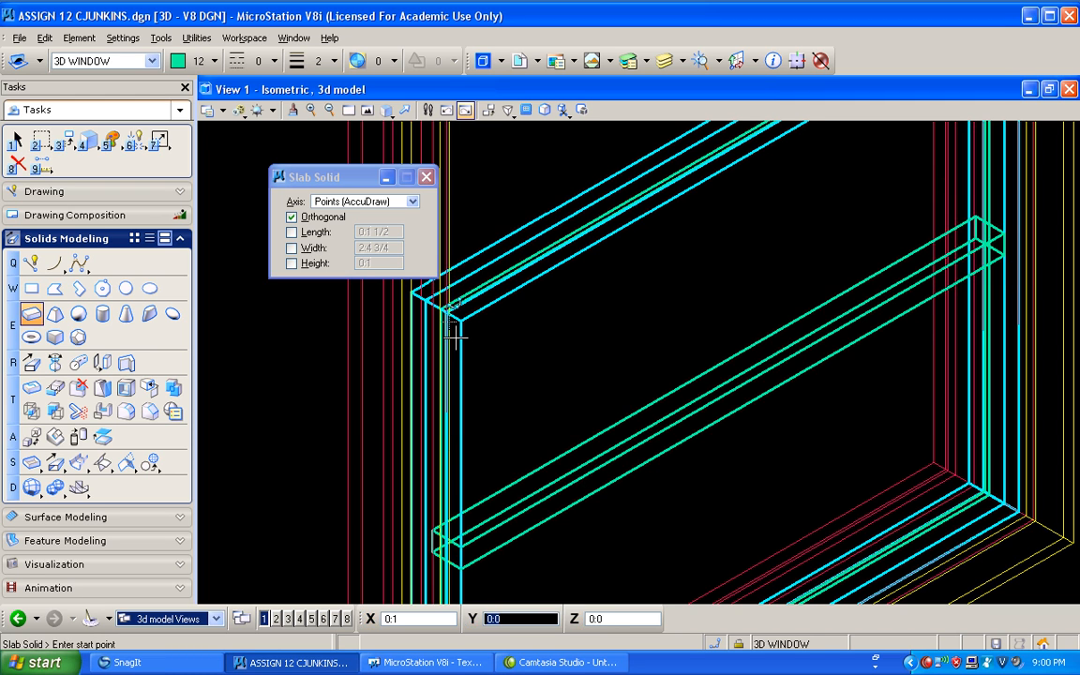
Fillet the four long edges of the horizontal bar with a radius of 0:0 1/4
click(127, 413)
click(319, 203)
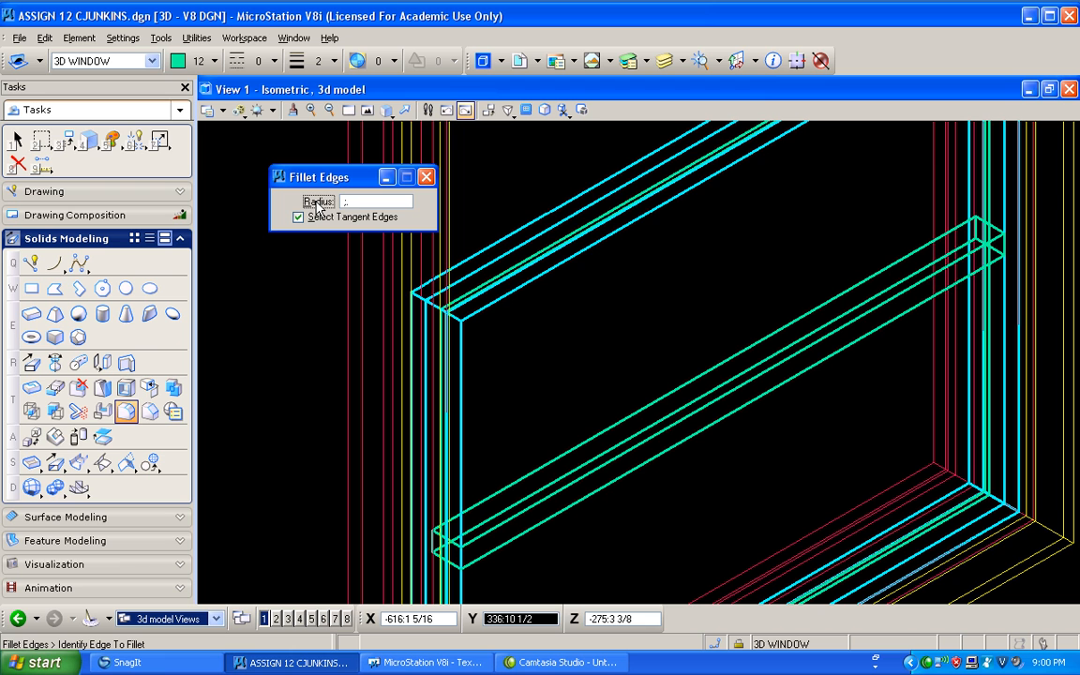
key(Tab)
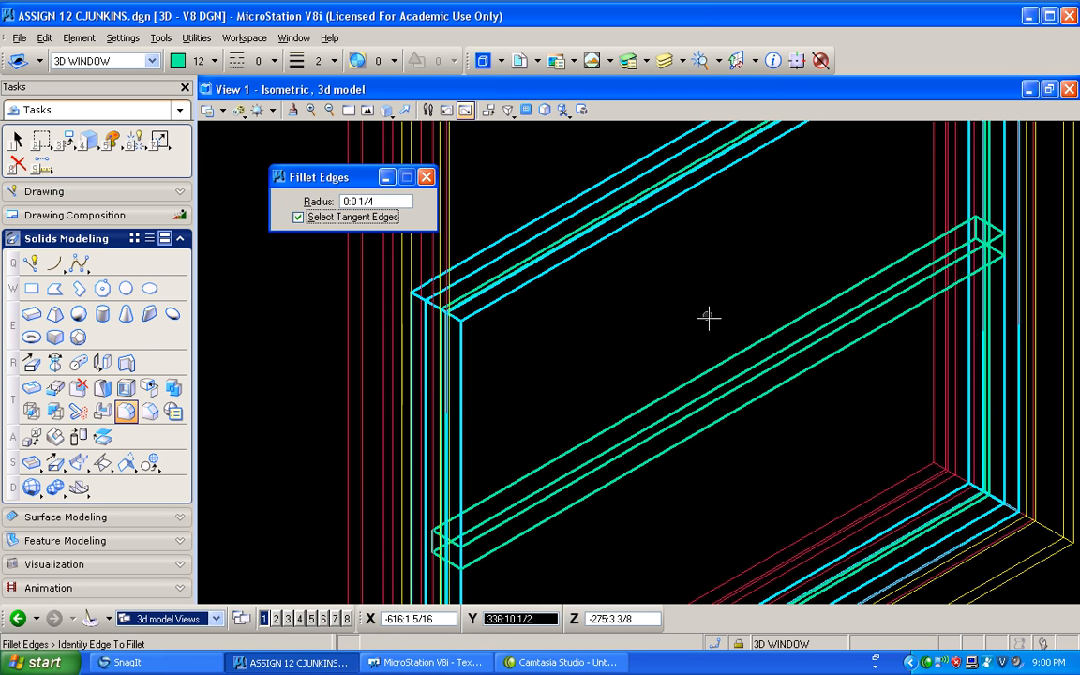
click(741, 384)
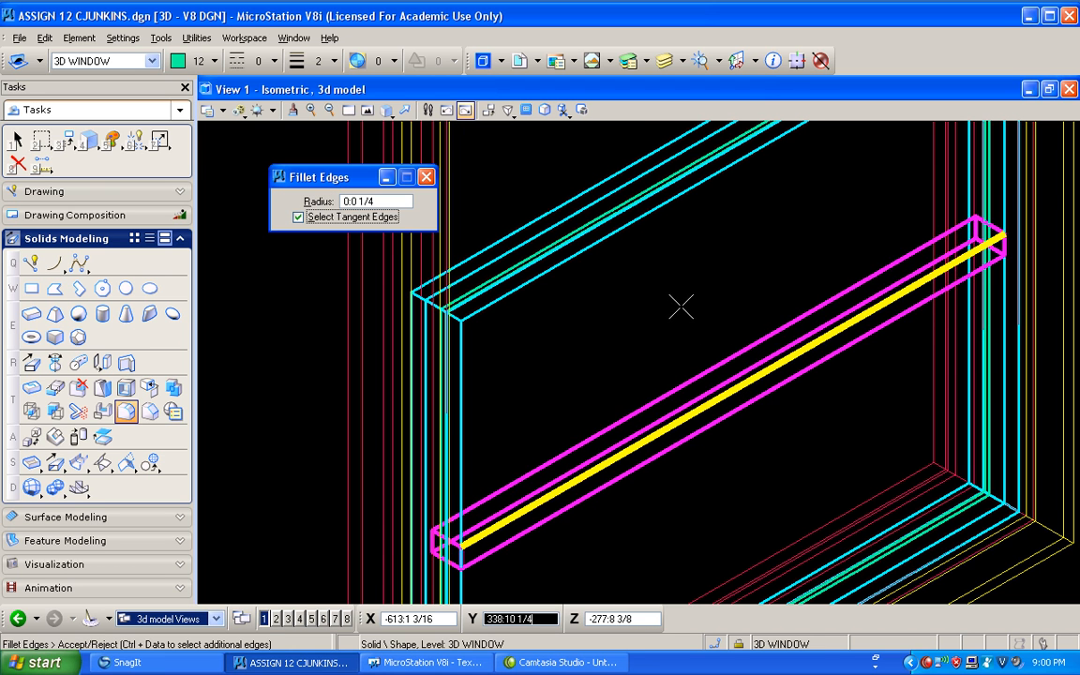
click(682, 309)
click(726, 410)
click(692, 321)
click(695, 373)
click(604, 310)
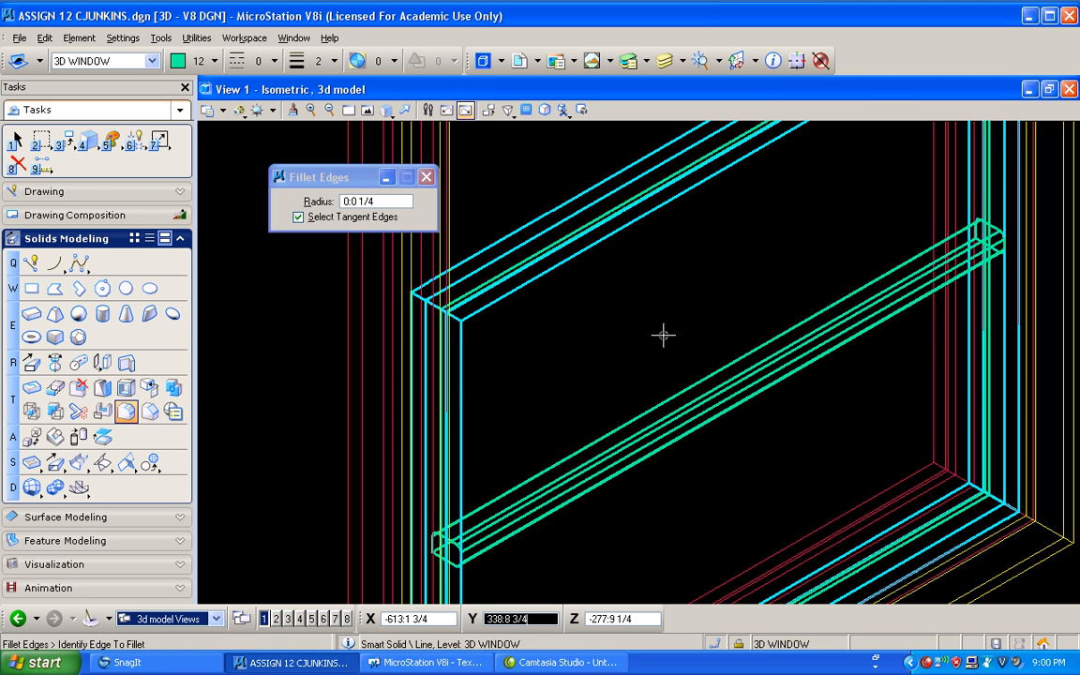
click(483, 514)
click(514, 453)
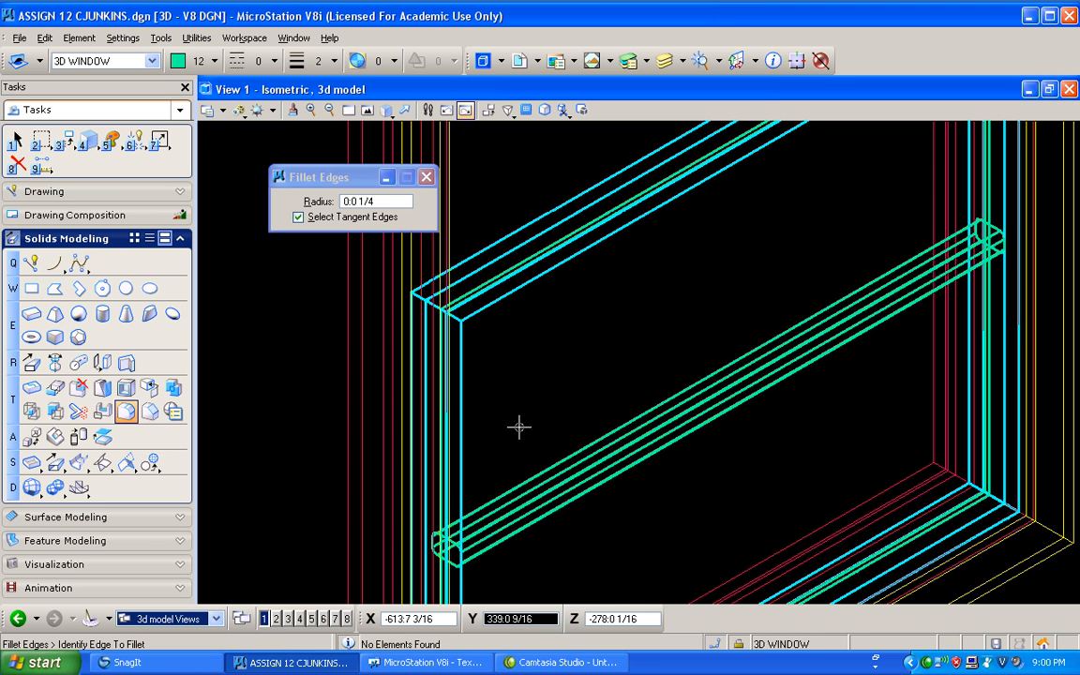
Move the filleted bar along the sash depth from its end's middle so it aligns with the midpoint of the sash's inner depth edge
scroll(538, 409, down, 2)
scroll(793, 324, up, 3)
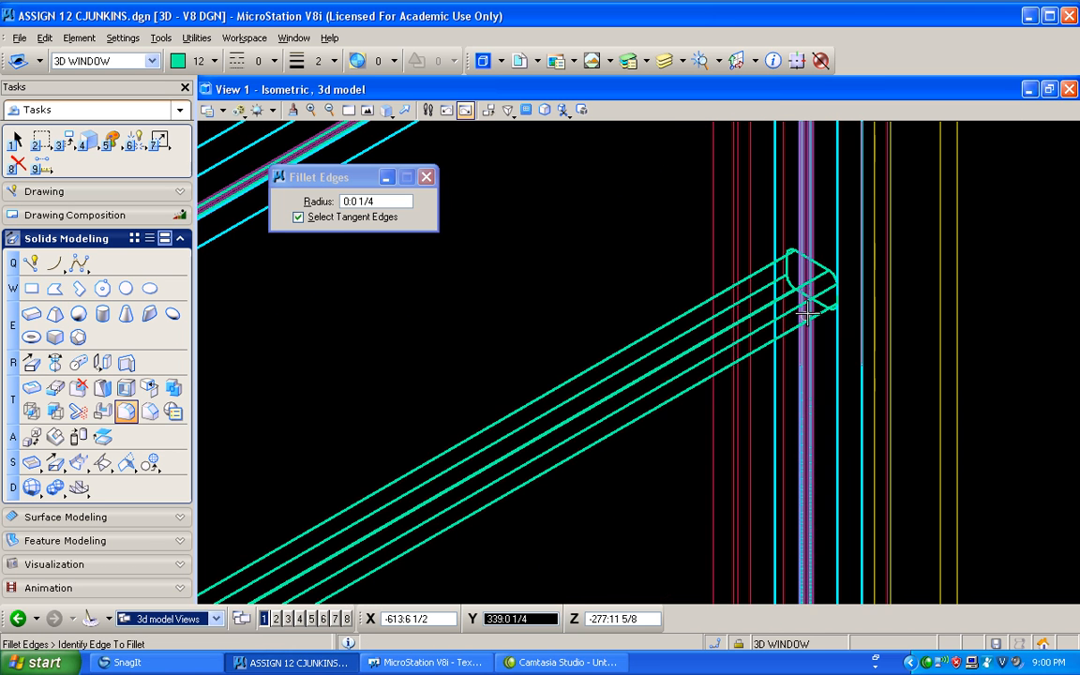
click(61, 141)
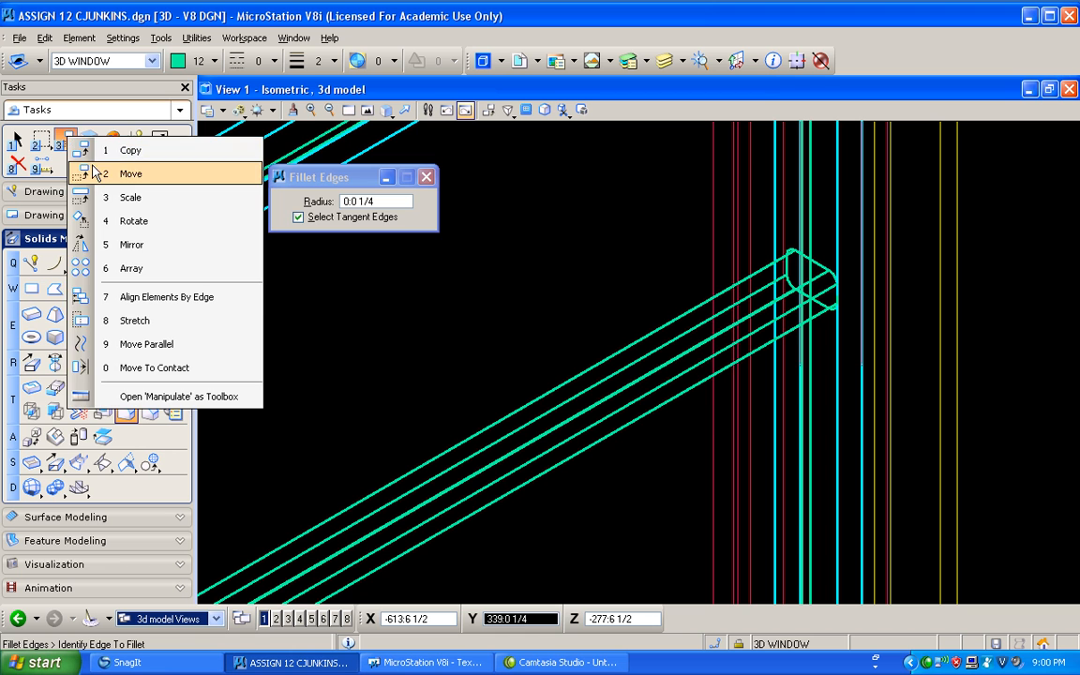
click(130, 174)
scroll(812, 258, up, 3)
click(802, 246)
scroll(802, 264, down, 2)
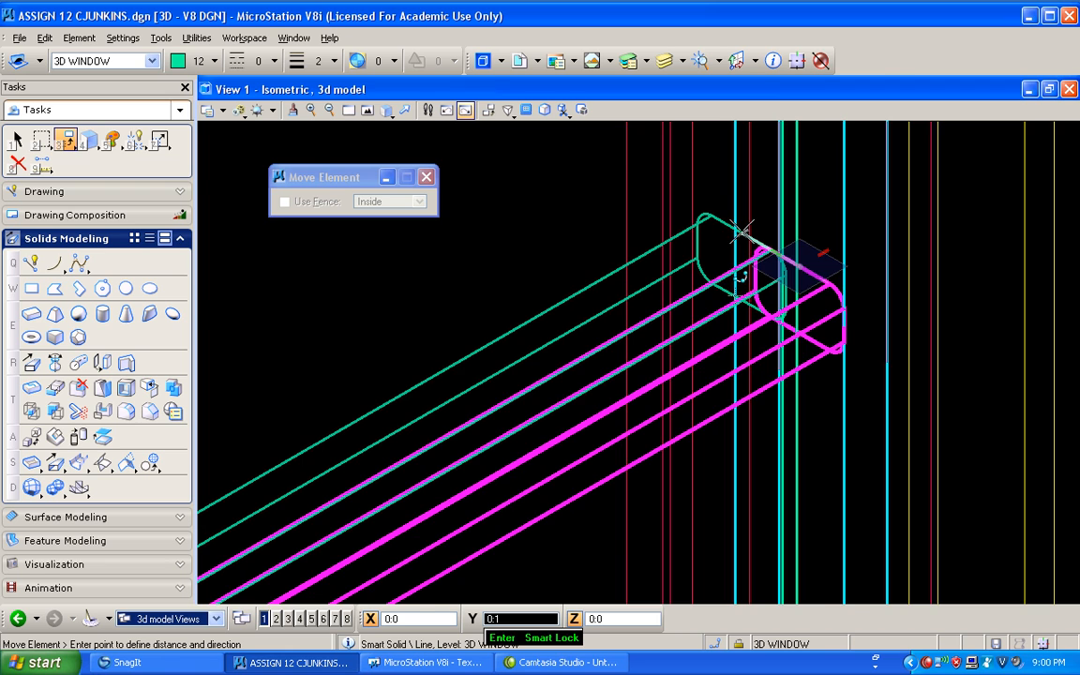
scroll(745, 239, down, 3)
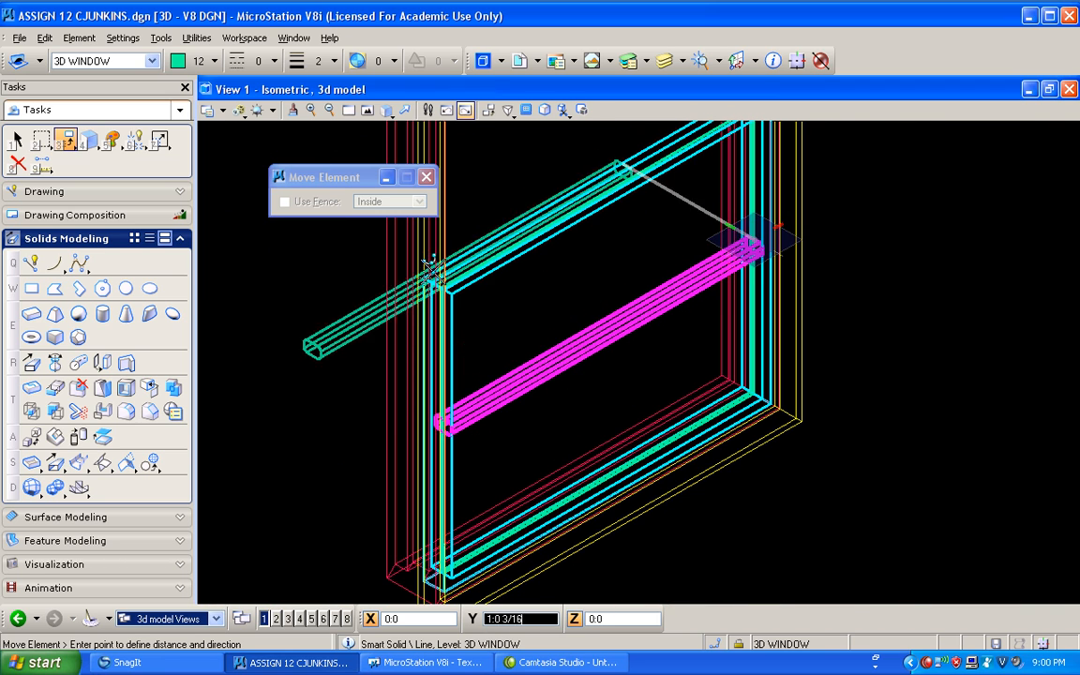
scroll(434, 289, up, 3)
scroll(434, 289, down, 5)
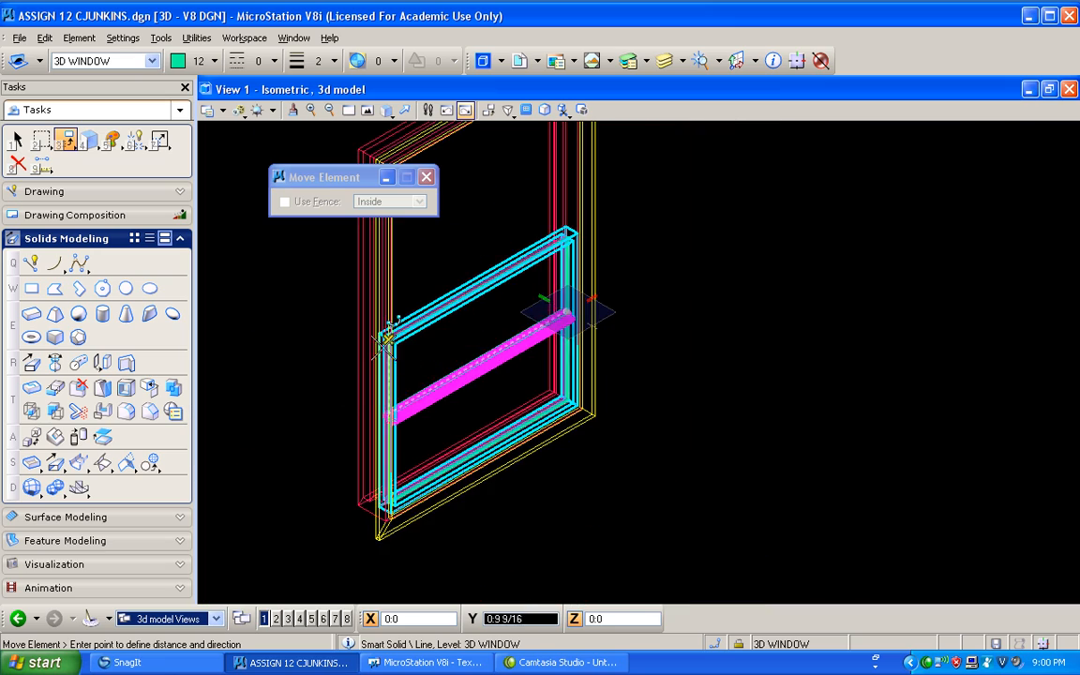
scroll(447, 334, up, 3)
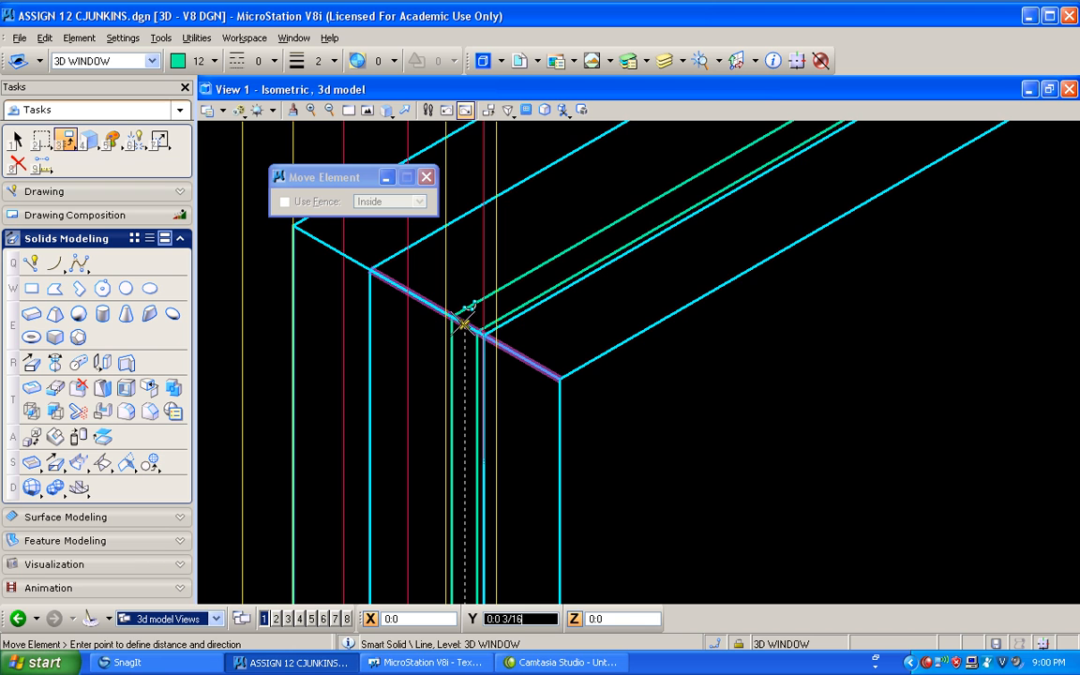
click(464, 324)
scroll(460, 281, down, 4)
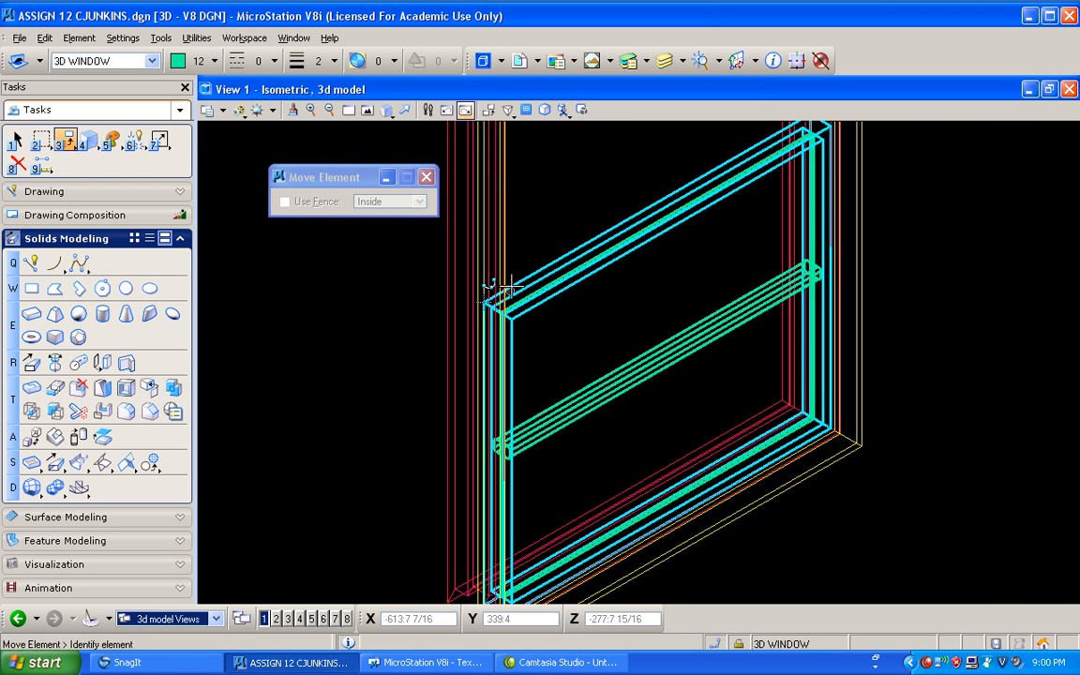
Show the view in the Illustration With Shadows display style to check the horizontal bar across the glass pane
click(65, 142)
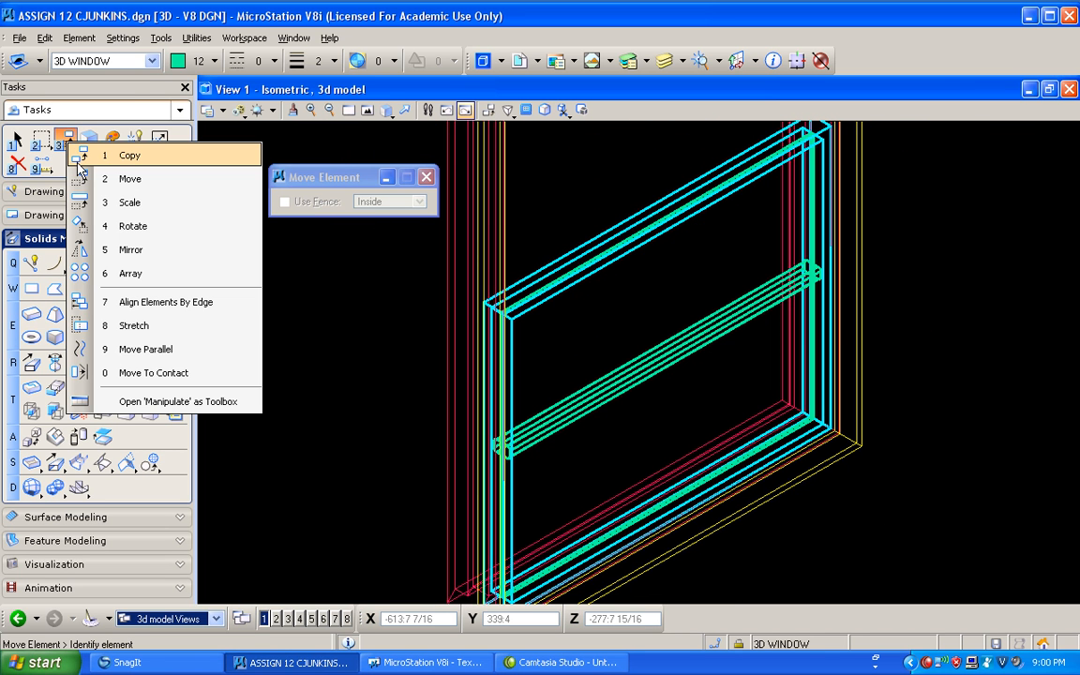
click(239, 110)
click(241, 111)
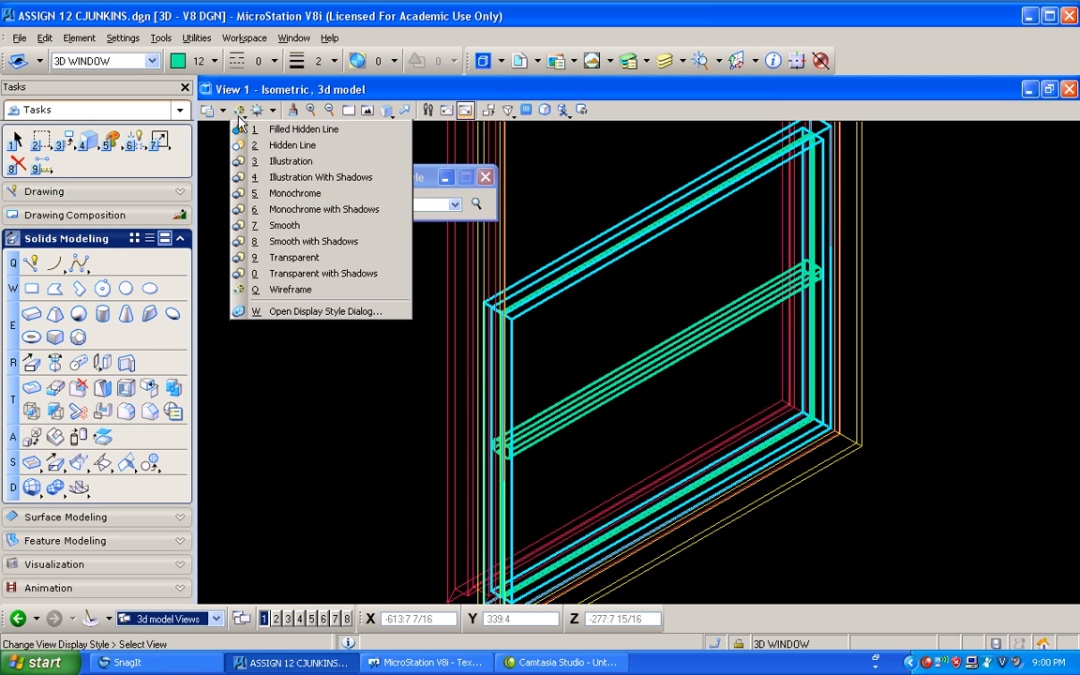
click(309, 177)
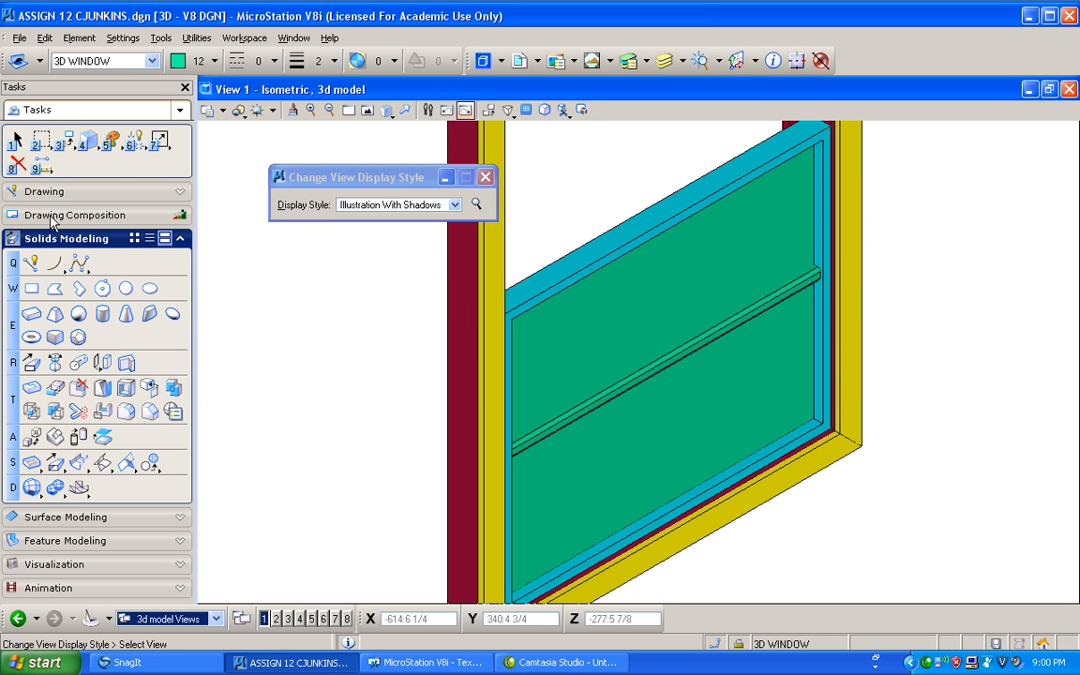
Set the active color to 40 and change only the color of the horizontal bar across the glass pane to 24
click(177, 62)
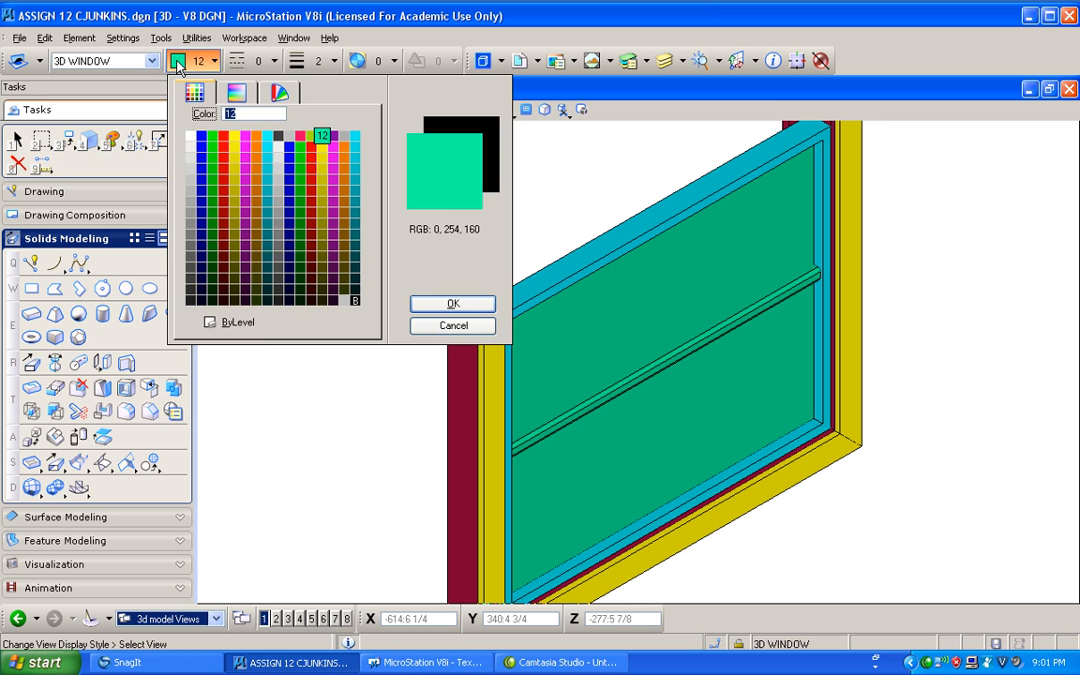
click(279, 158)
click(111, 140)
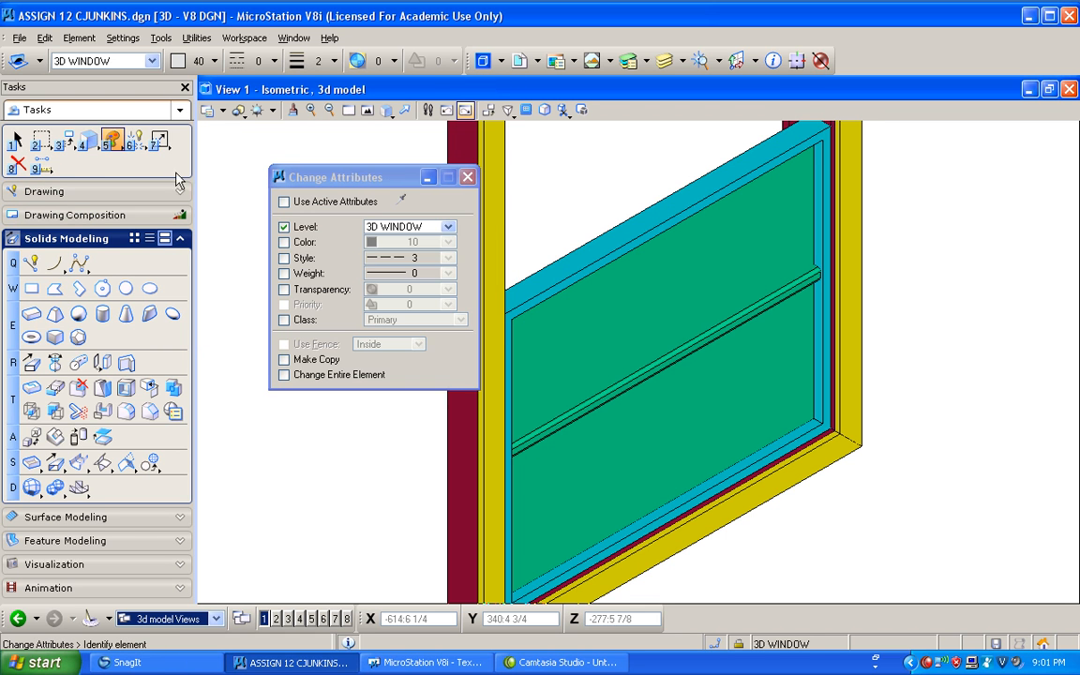
click(284, 243)
click(284, 227)
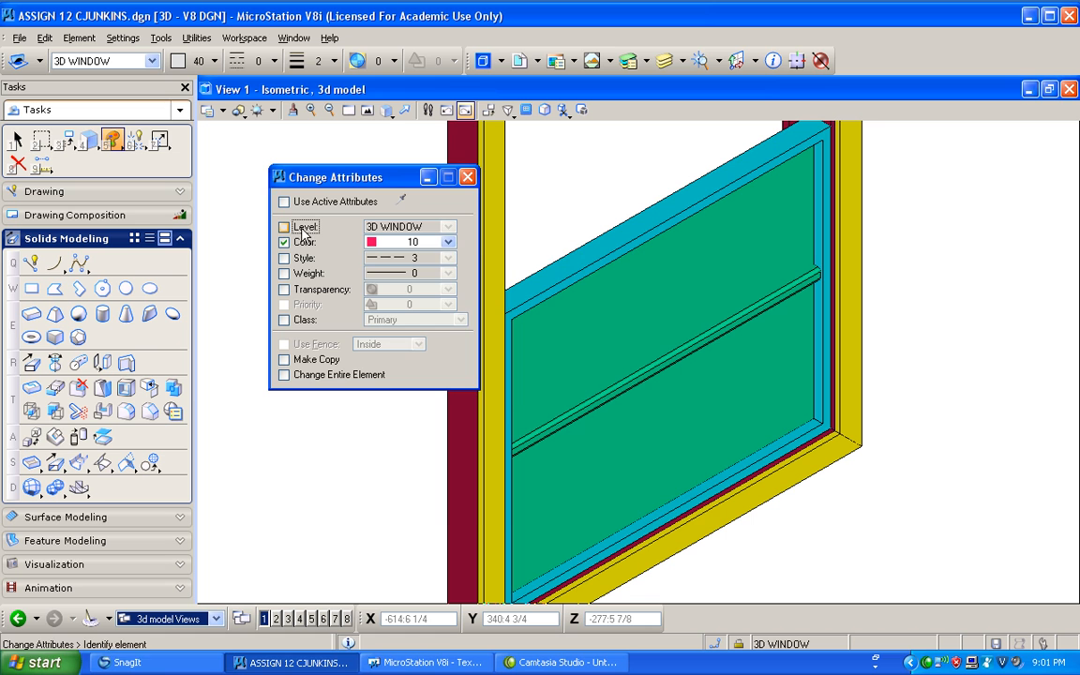
click(449, 242)
click(475, 324)
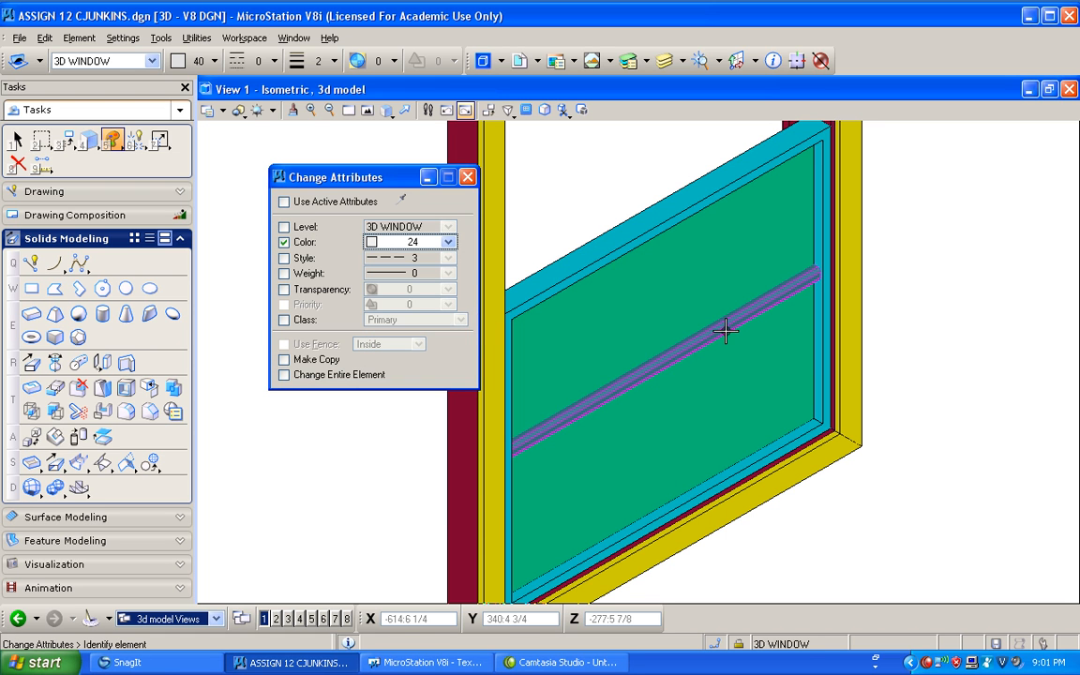
click(723, 325)
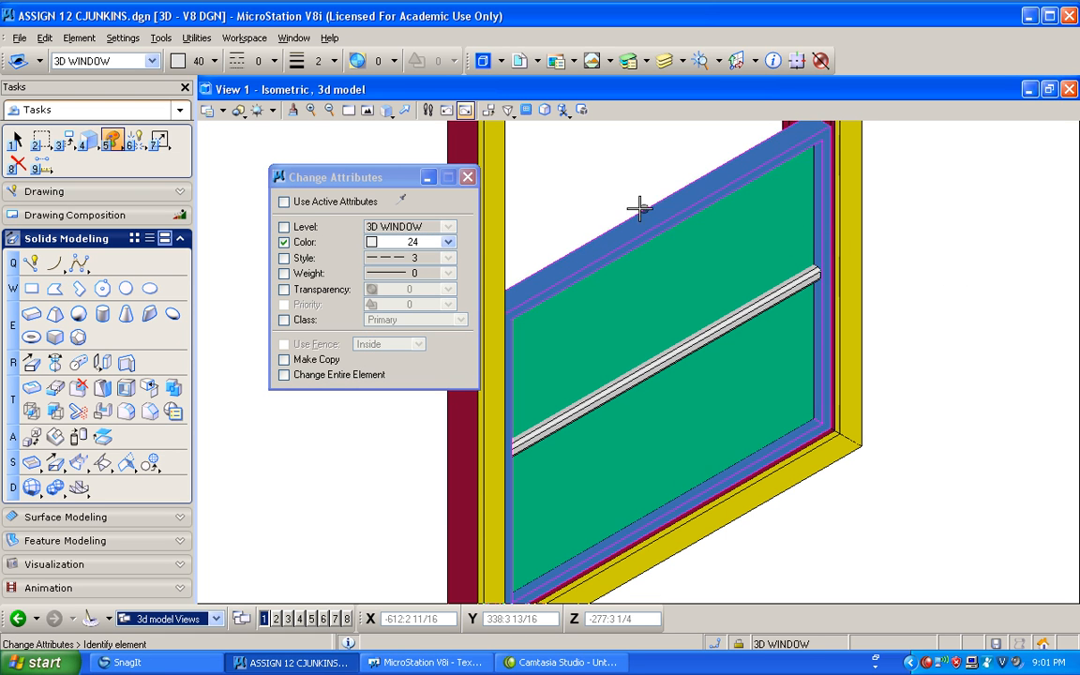
click(468, 178)
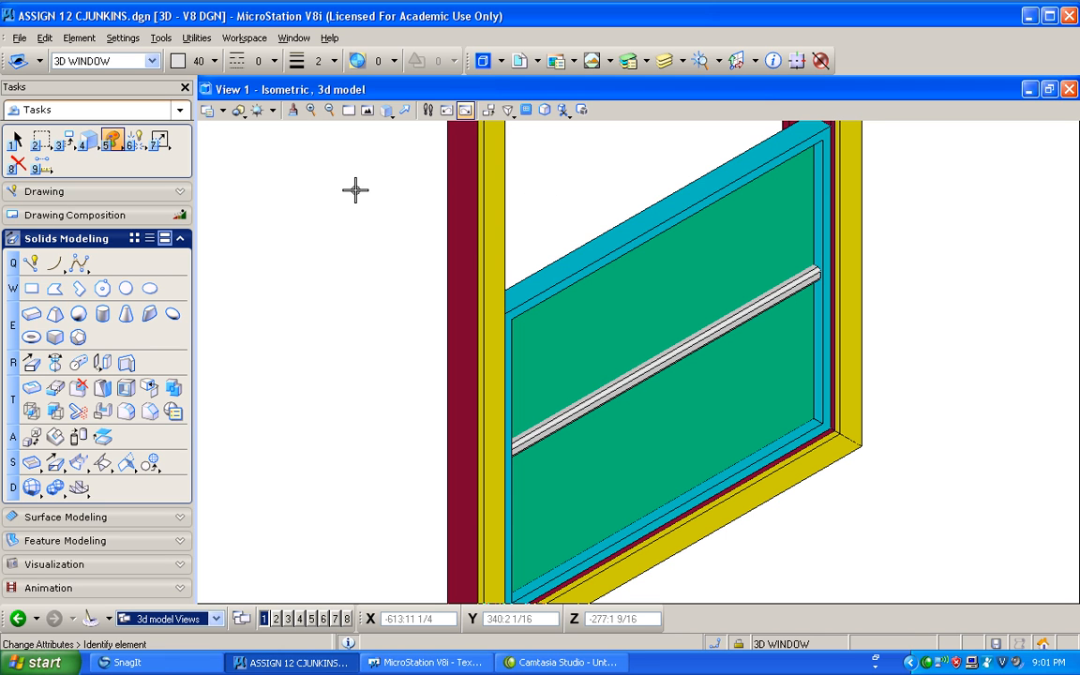
Set the keypoint snap divisor to 3 and move the horizontal bar up to the upper third point of the sash's inner vertical edge
scroll(846, 267, up, 5)
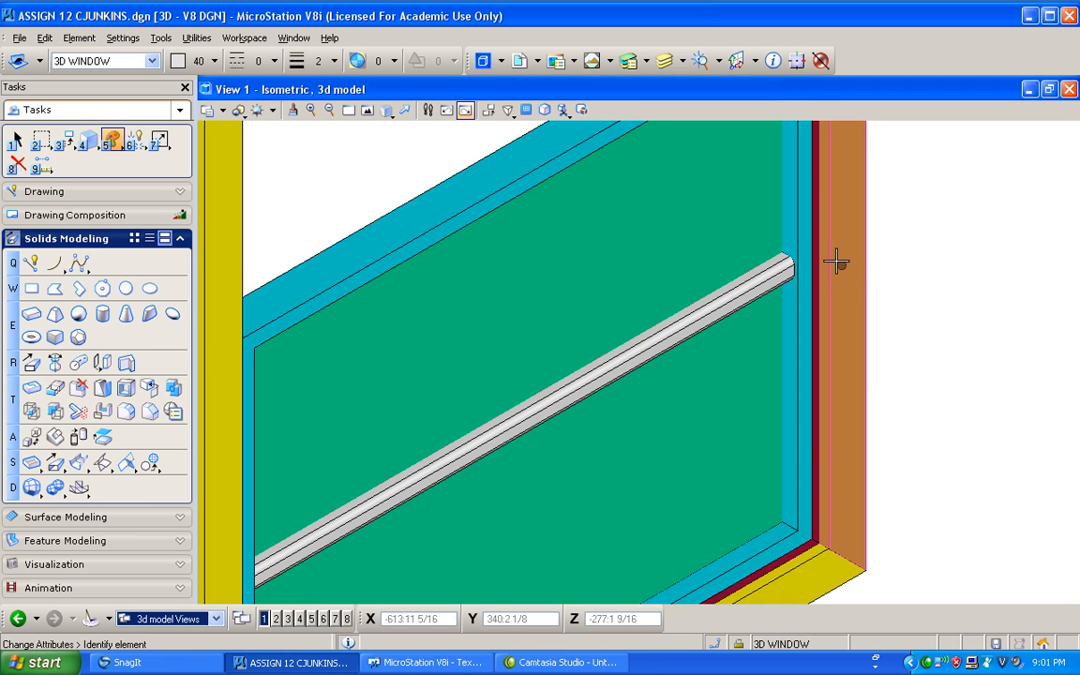
scroll(839, 249, down, 5)
scroll(843, 174, up, 5)
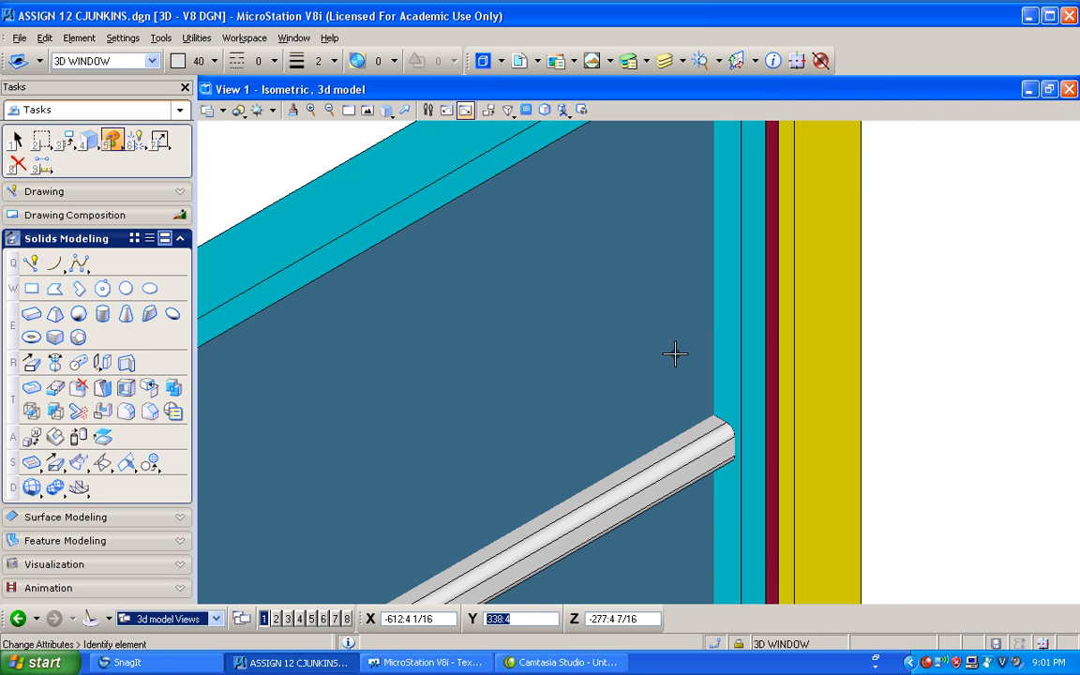
key(k)
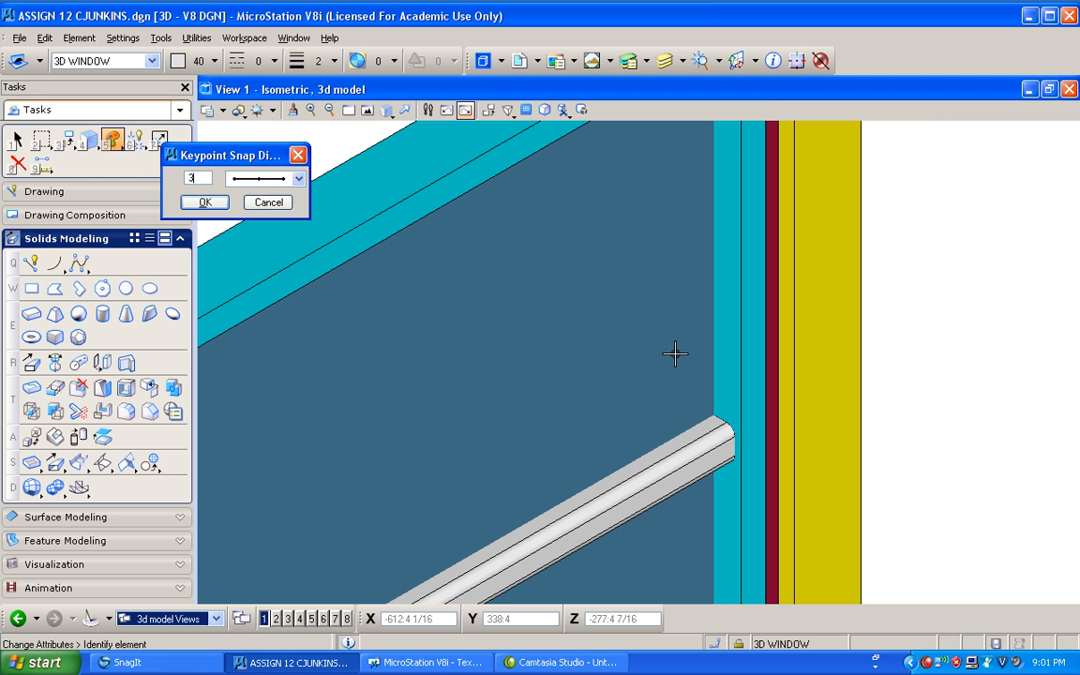
text(3)
key(Return)
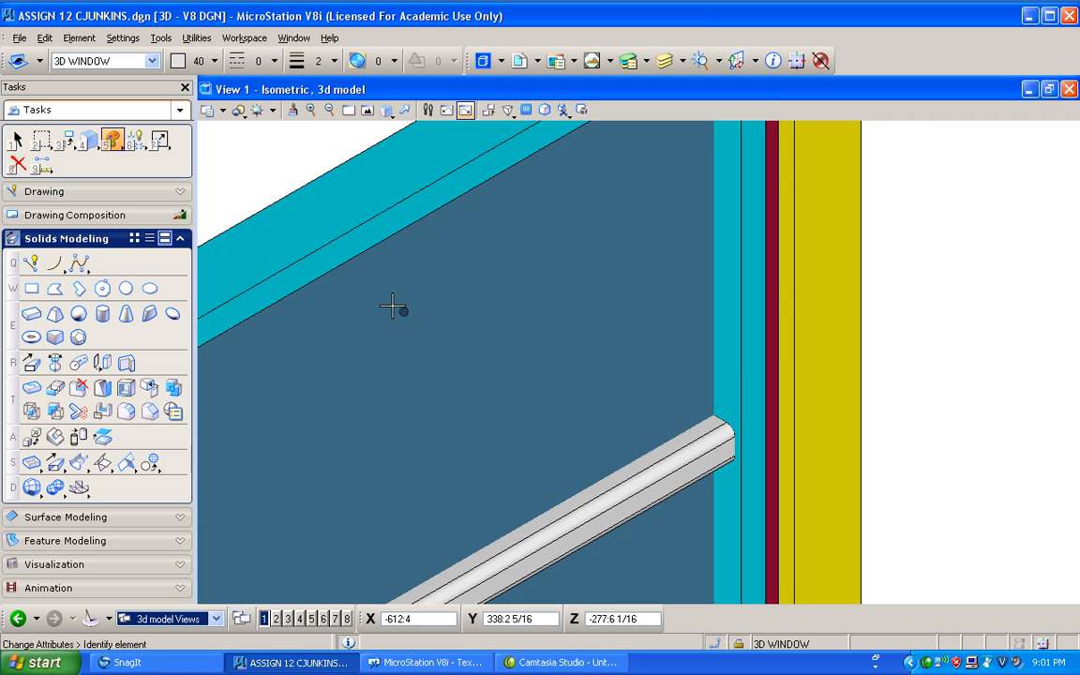
click(65, 139)
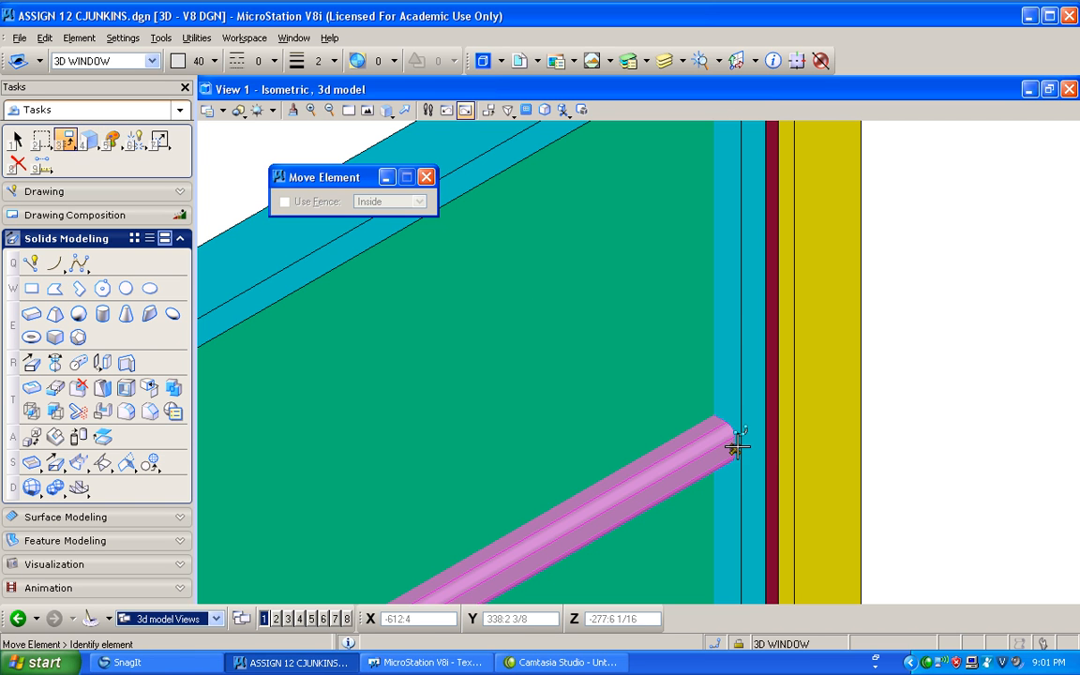
click(731, 440)
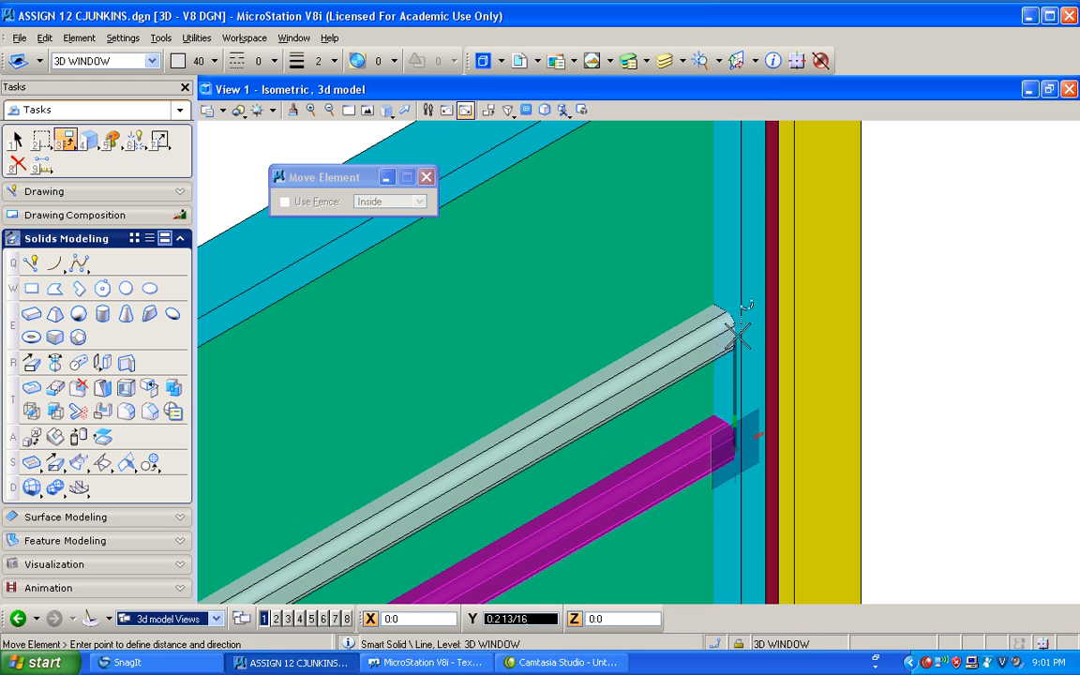
click(740, 323)
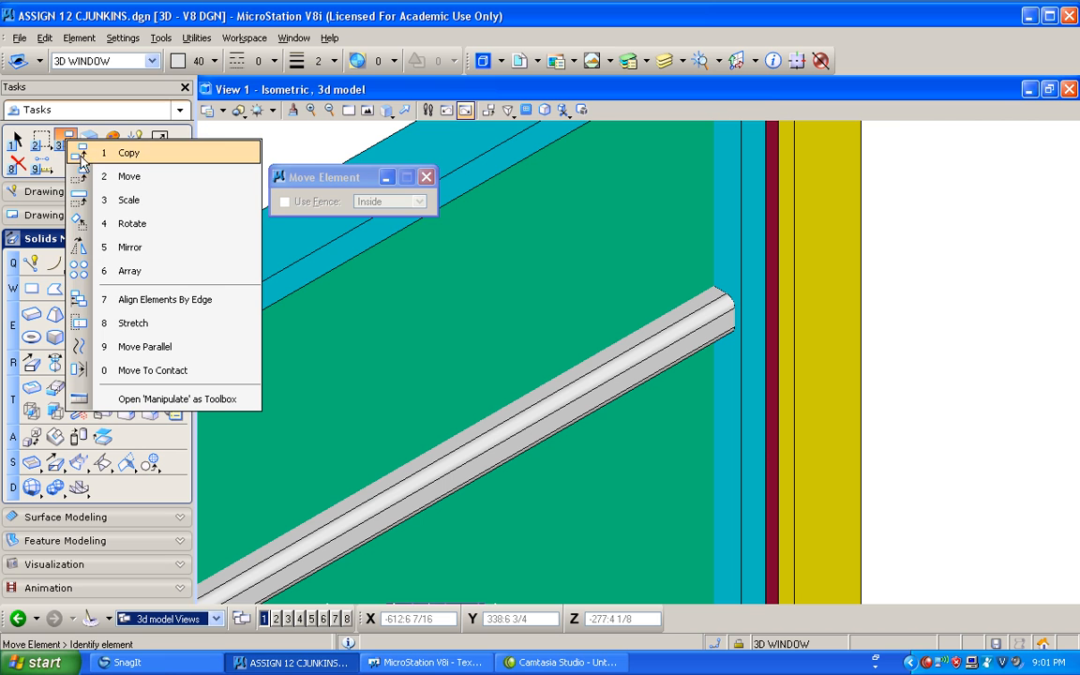
click(112, 153)
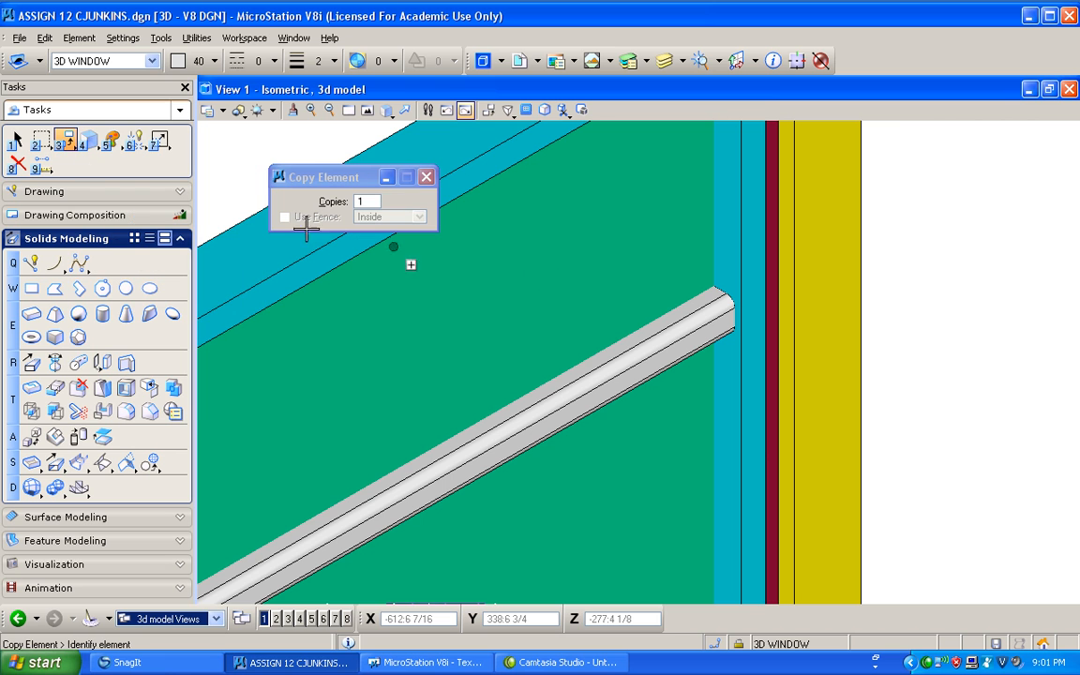
click(734, 317)
right_click(736, 319)
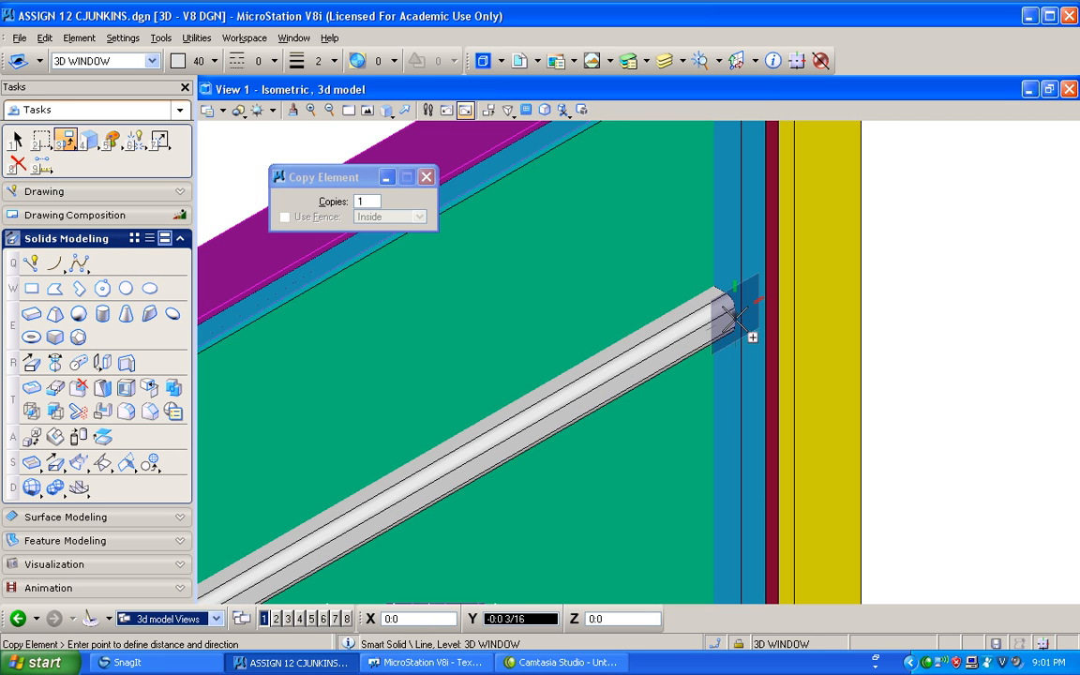
right_click(679, 282)
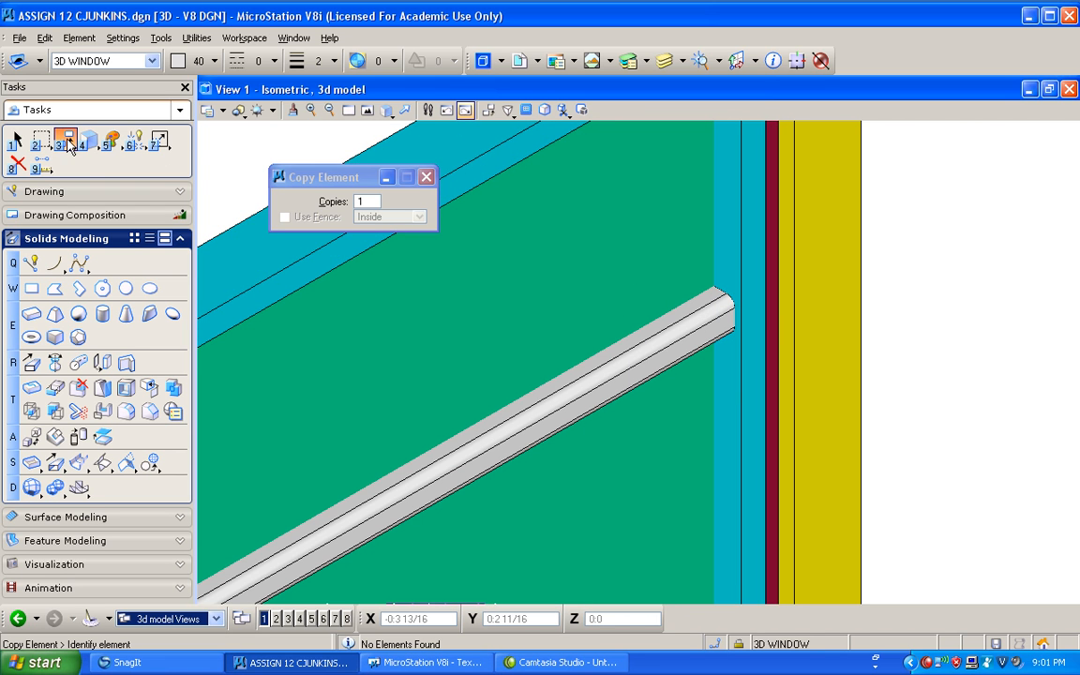
Make one copy of the horizontal bar, straight down from its end to the lower third point of the sash's inner vertical edge
key(k)
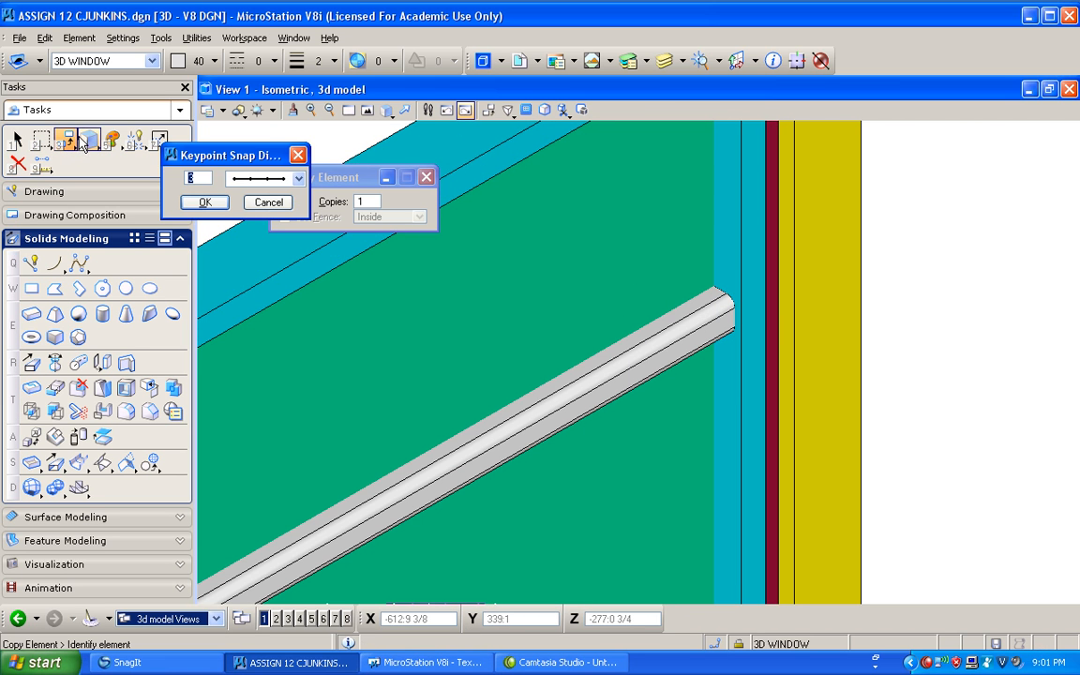
key(Return)
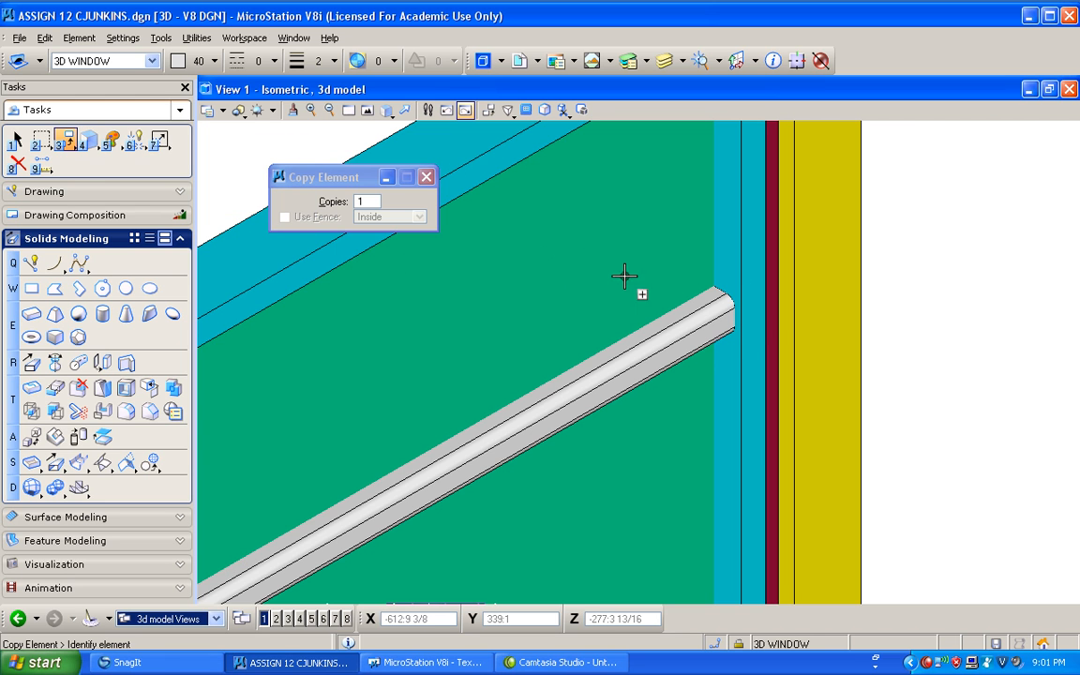
click(736, 317)
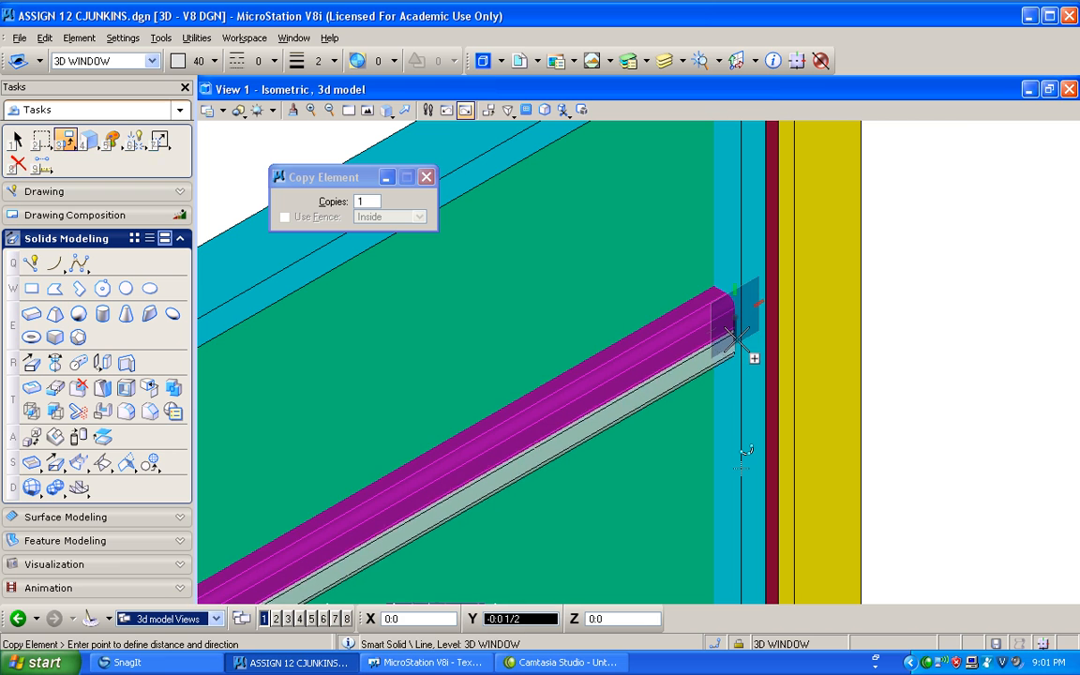
key(k)
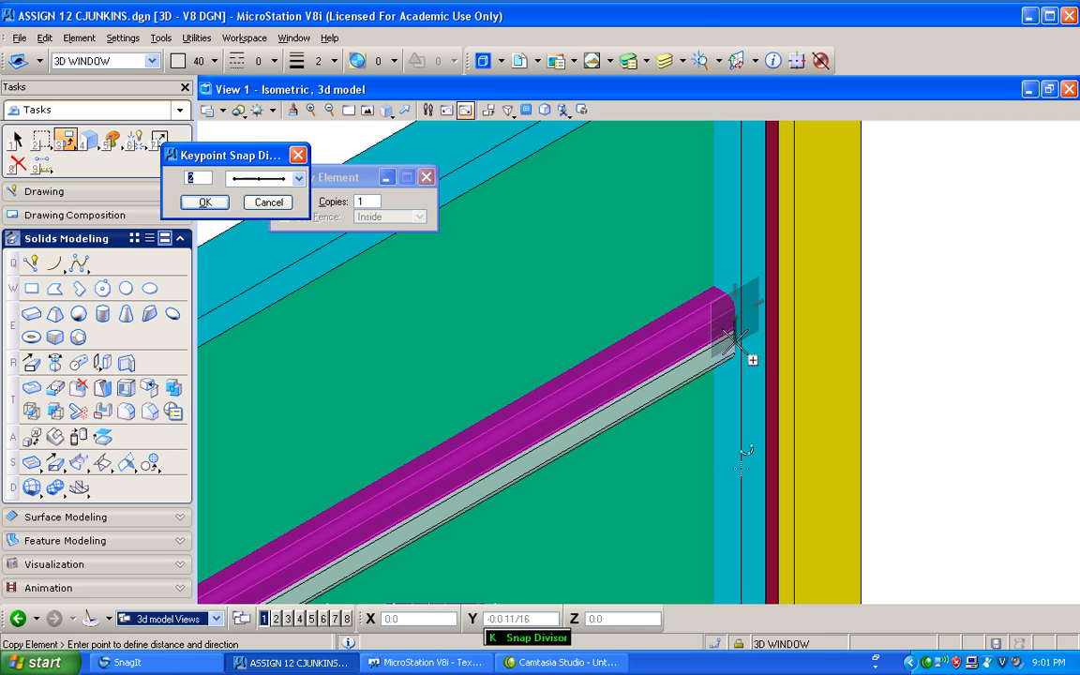
key(Return)
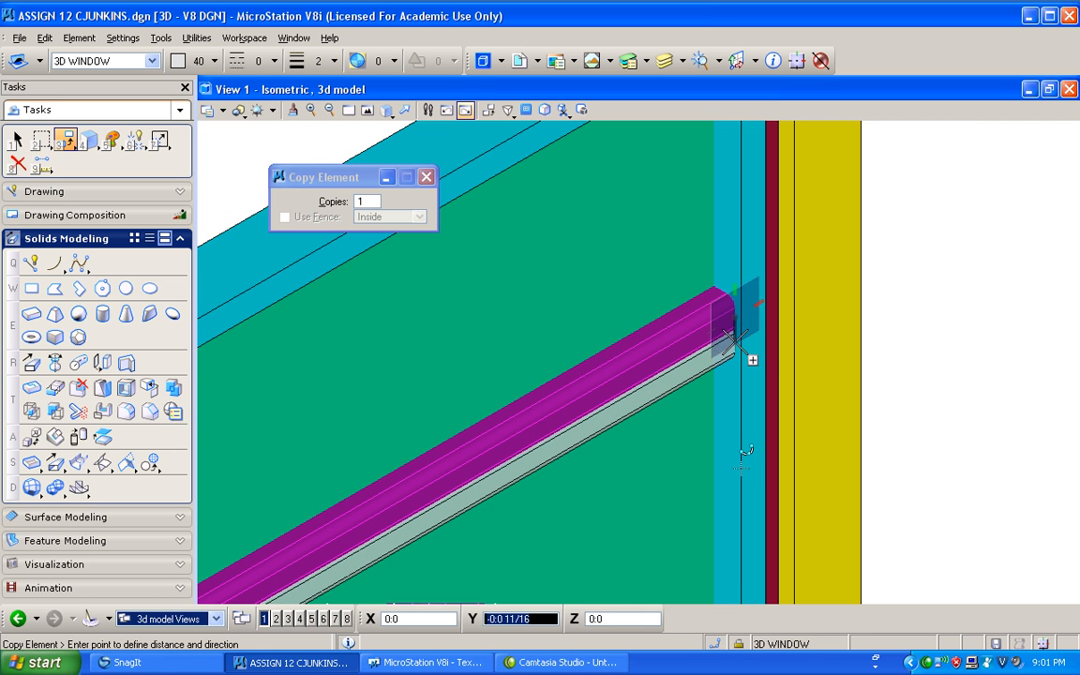
scroll(747, 448, down, 3)
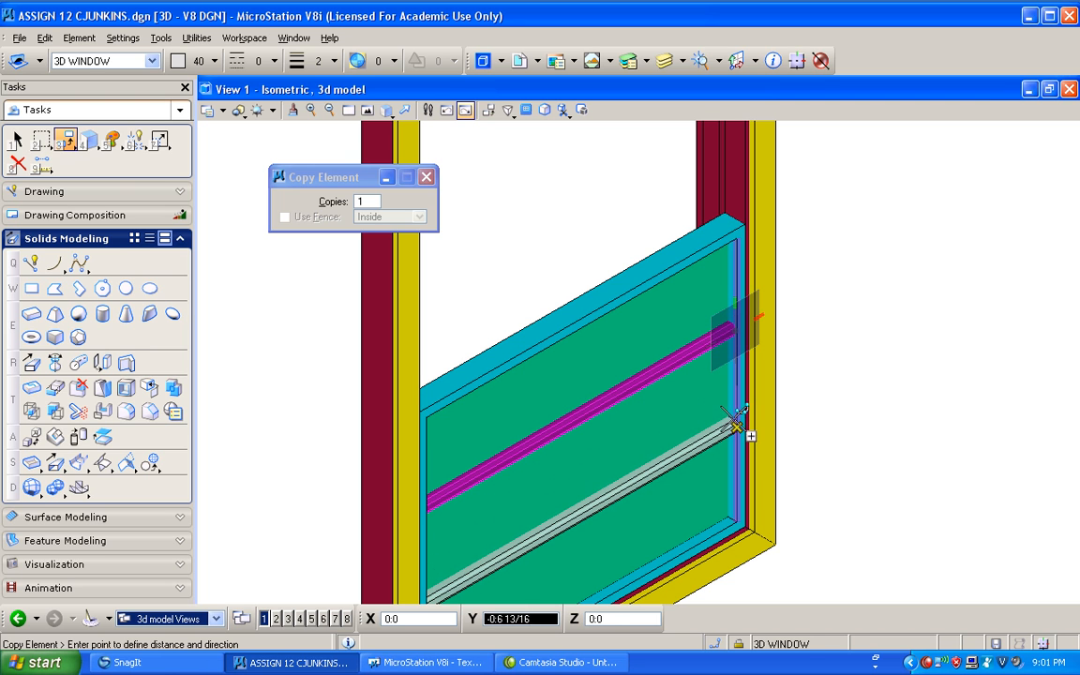
click(737, 427)
right_click(760, 428)
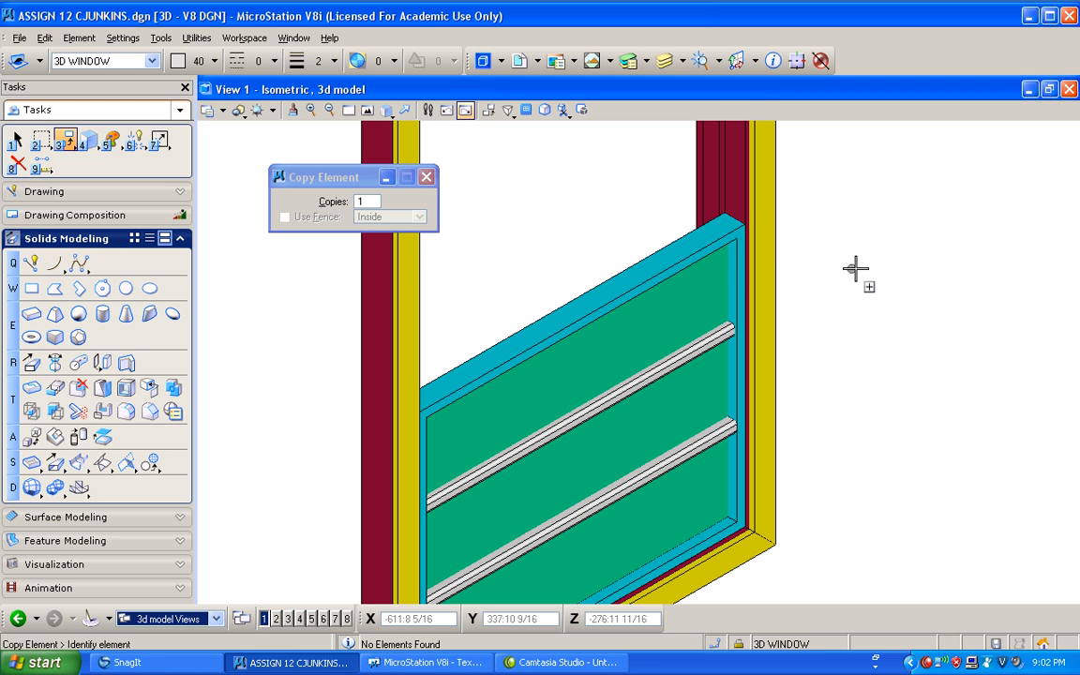
Make one rotated copy of the upper horizontal bar with the 2 Points method, turning it vertical
click(65, 138)
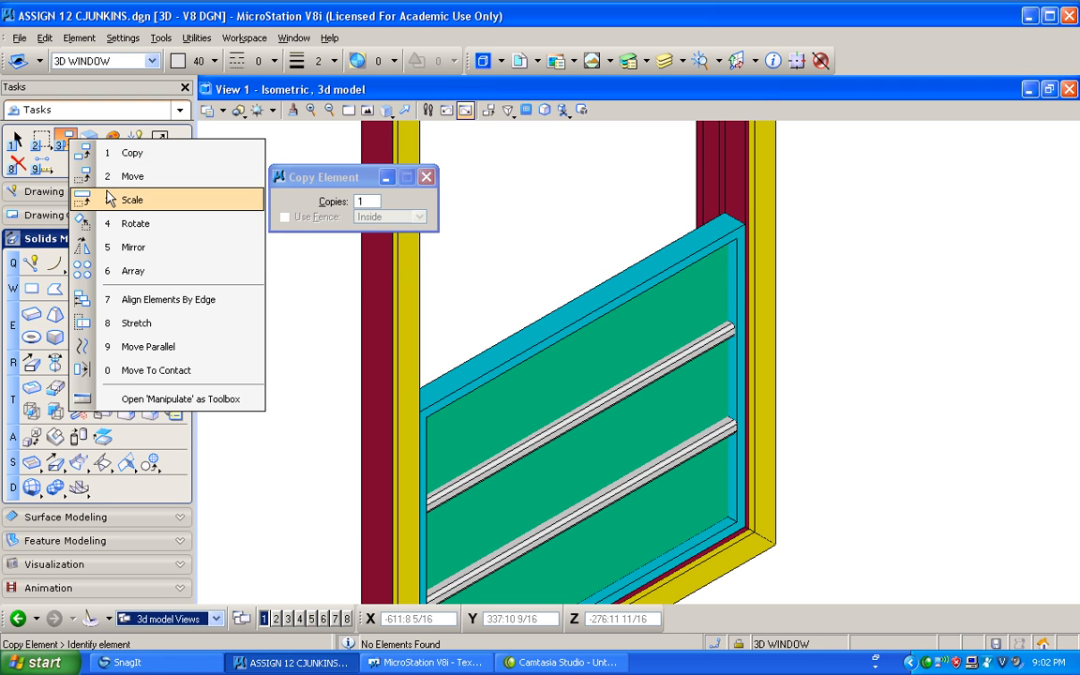
click(131, 223)
click(285, 249)
click(590, 410)
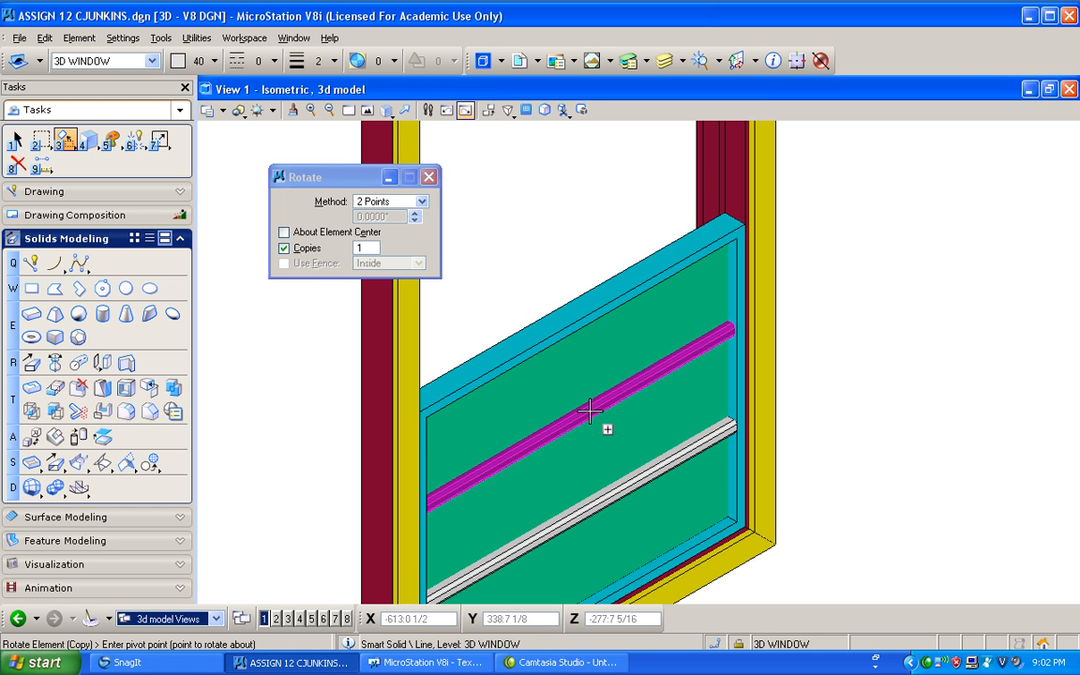
click(589, 410)
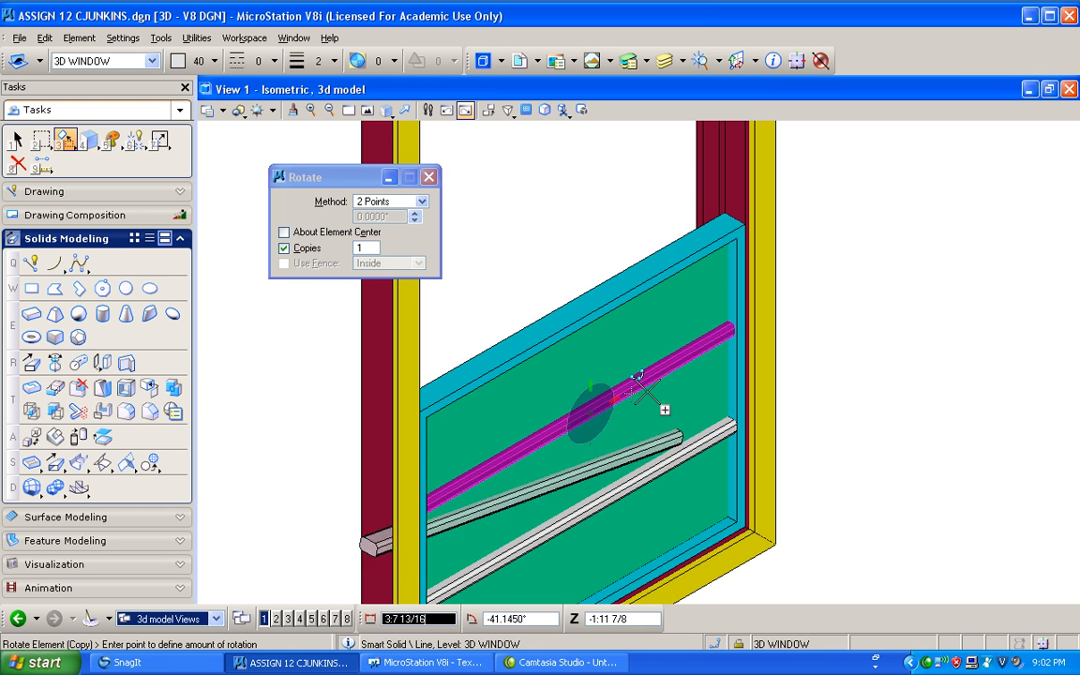
click(583, 283)
Move the vertical bar from above the frame straight down about 3:9 7/8 onto the sash's glass pane
scroll(563, 272, down, 3)
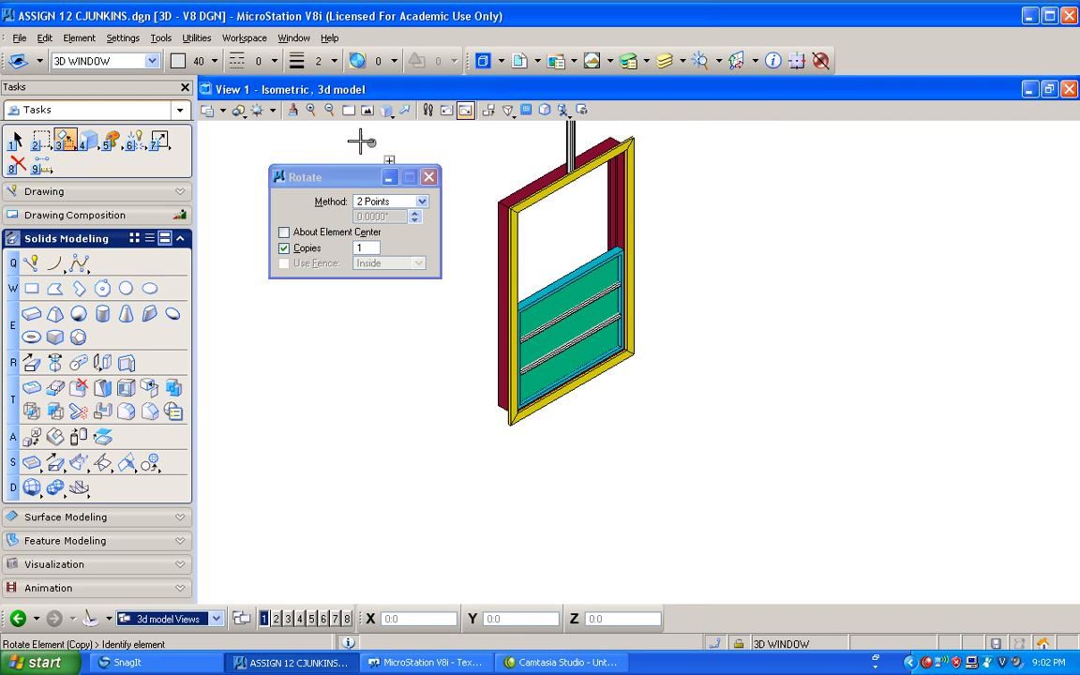
click(63, 138)
click(84, 169)
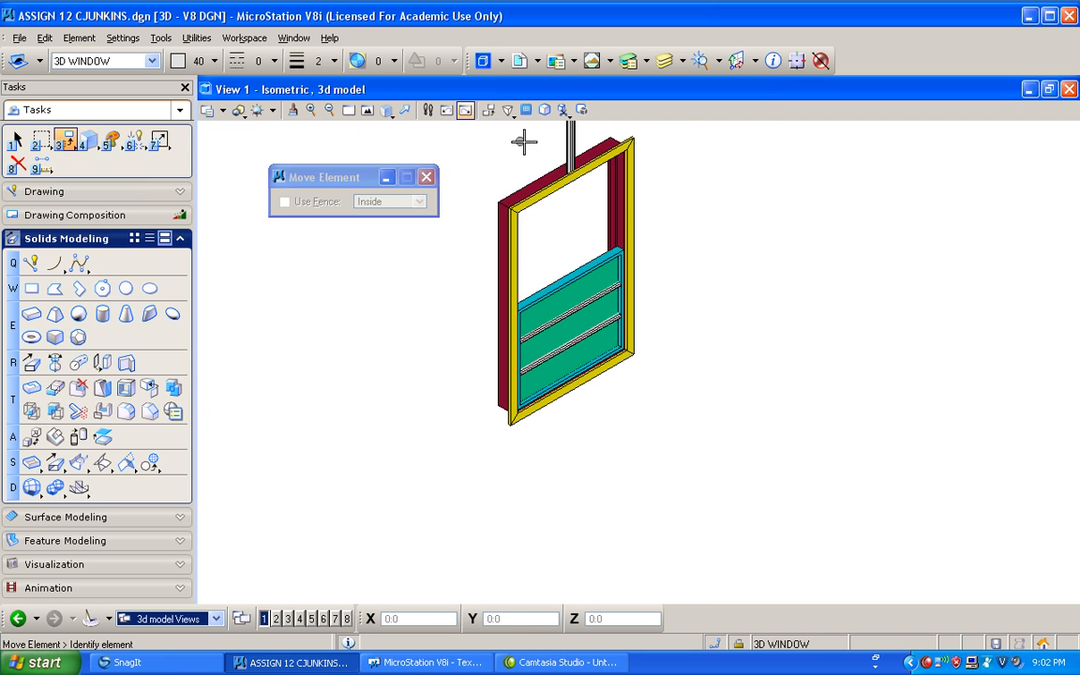
click(574, 139)
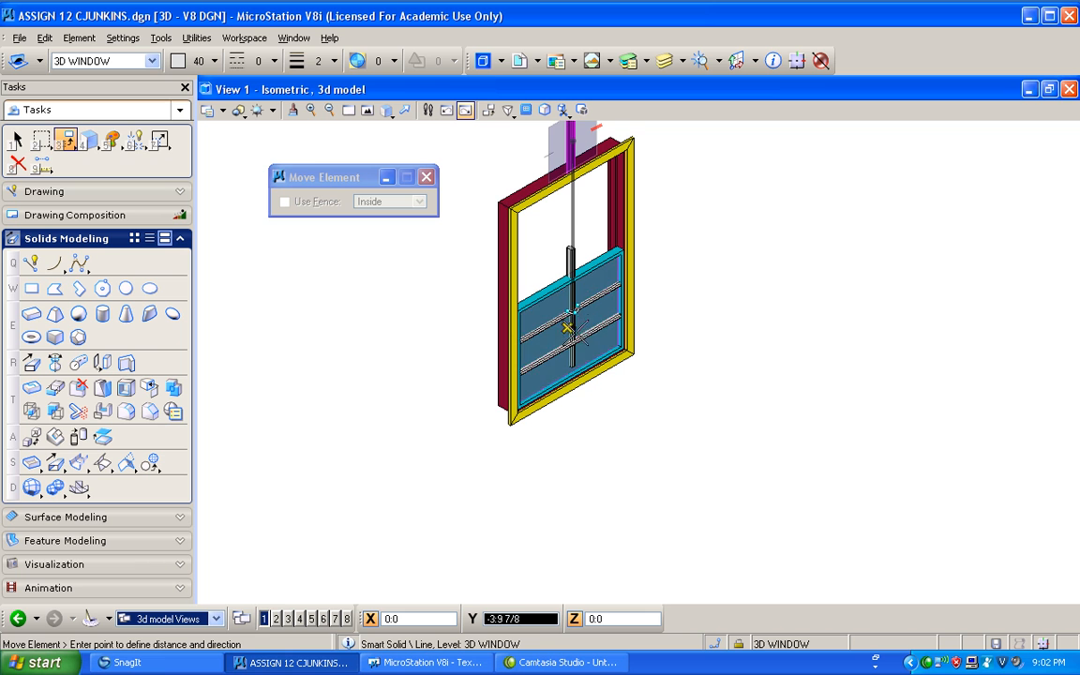
click(575, 328)
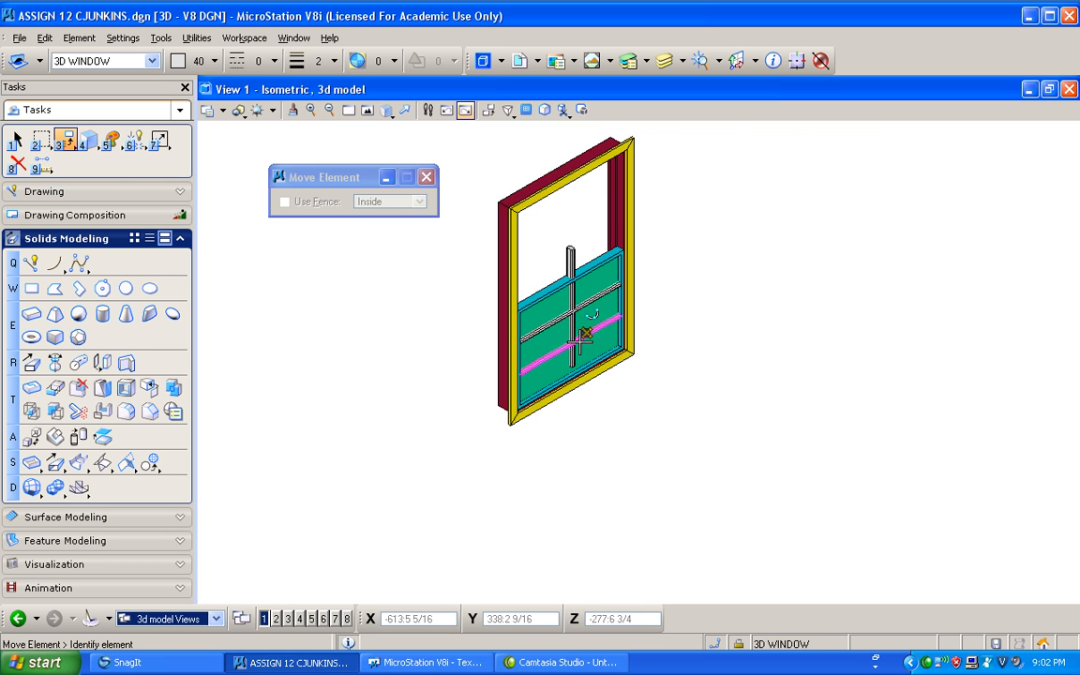
Move the vertical bar down about 0:1 7/8 so its lower end meets the sash's bottom inner edge
scroll(578, 412, up, 4)
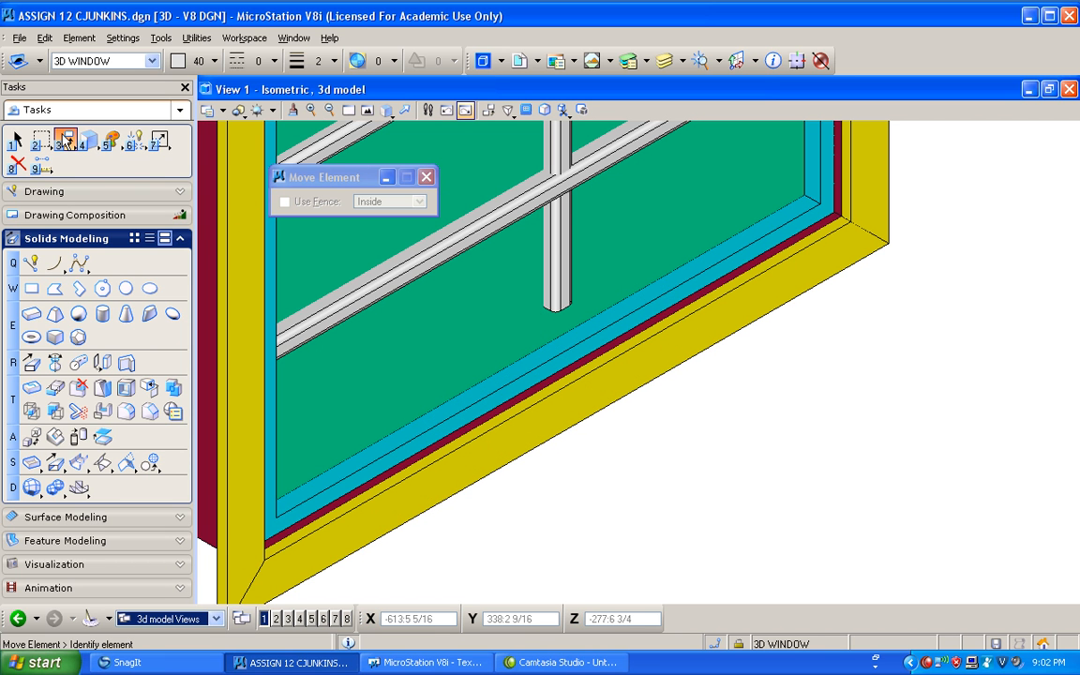
click(565, 305)
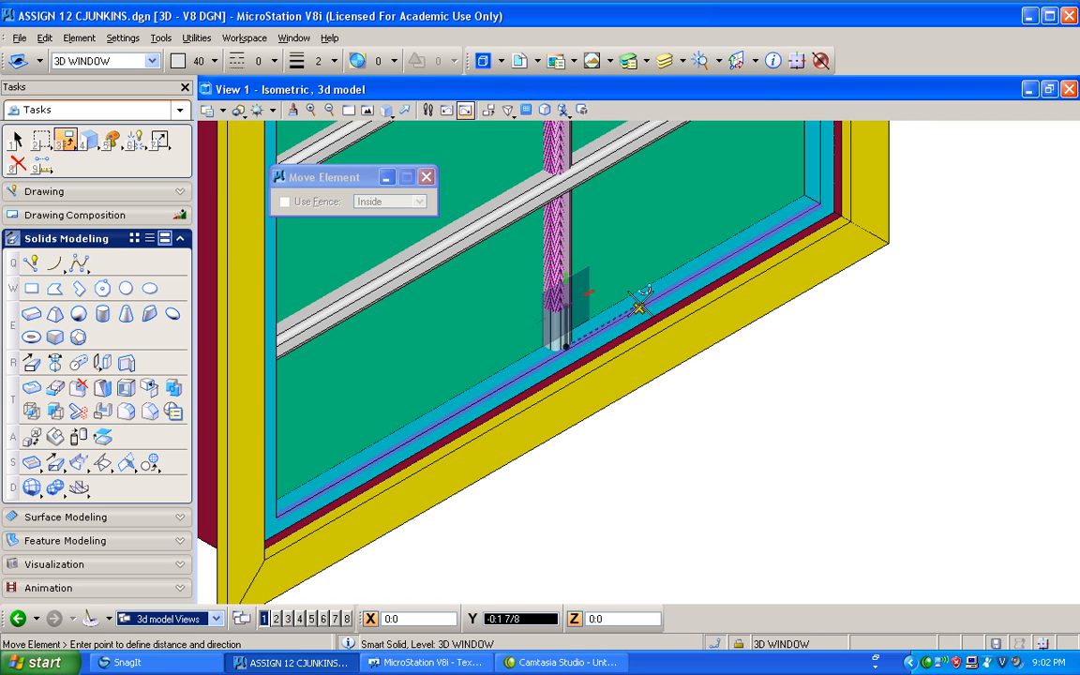
click(640, 304)
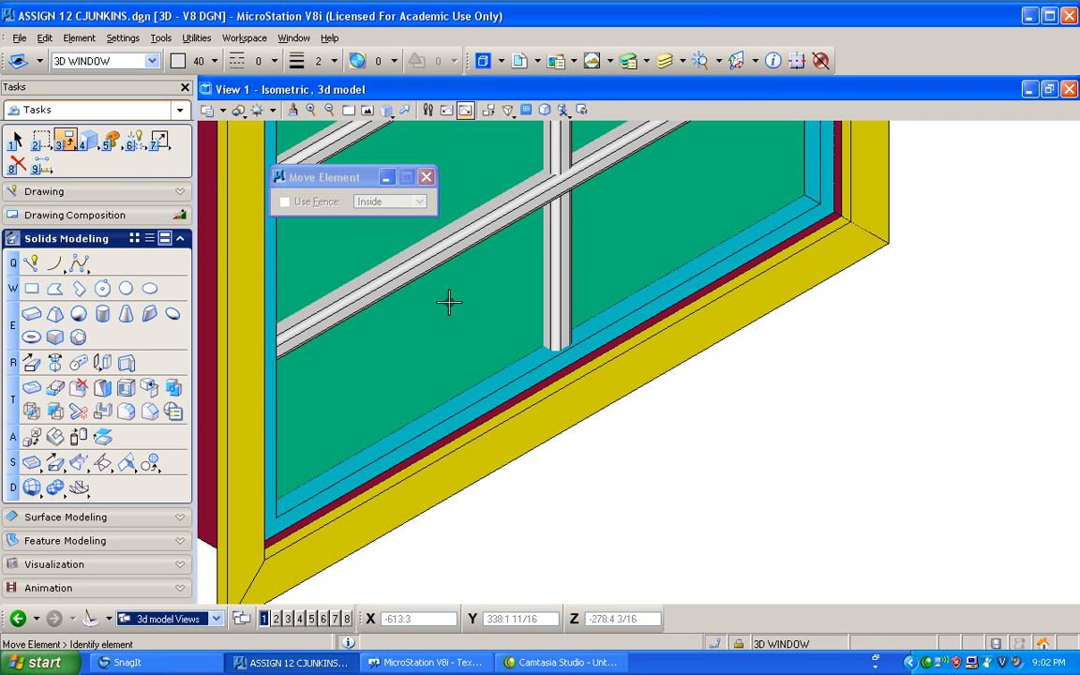
scroll(466, 312, down, 2)
scroll(427, 281, up, 1)
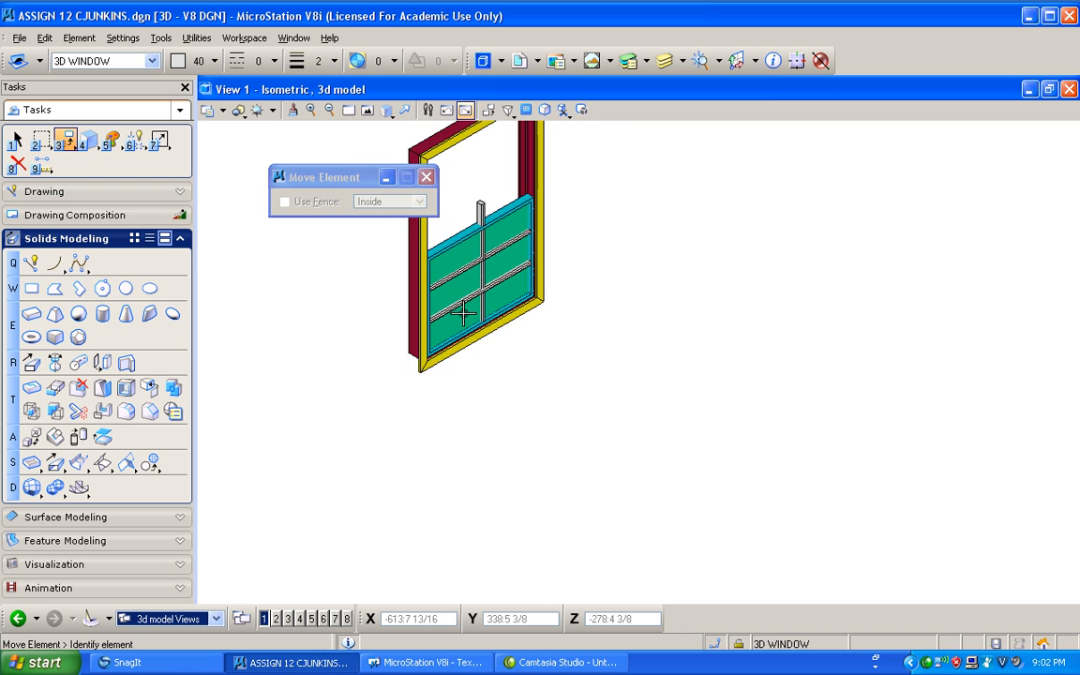
scroll(461, 213, up, 1)
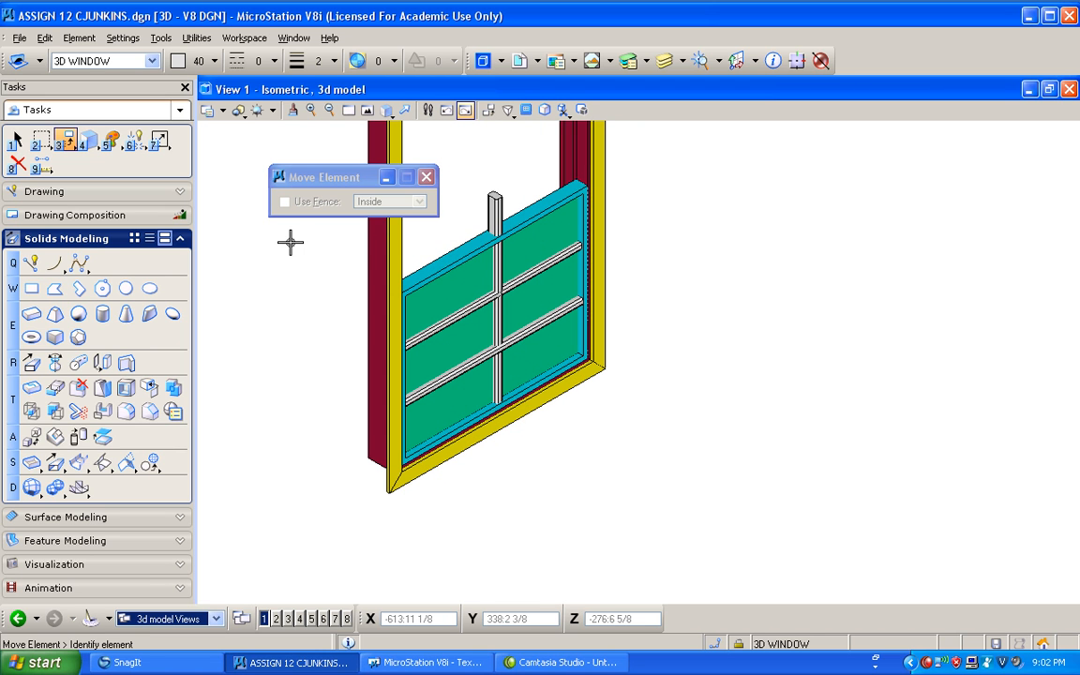
Set the keypoint snap divisor to 2 for snapping to the midpoint of the vertical bar's lower end
scroll(485, 381, up, 2)
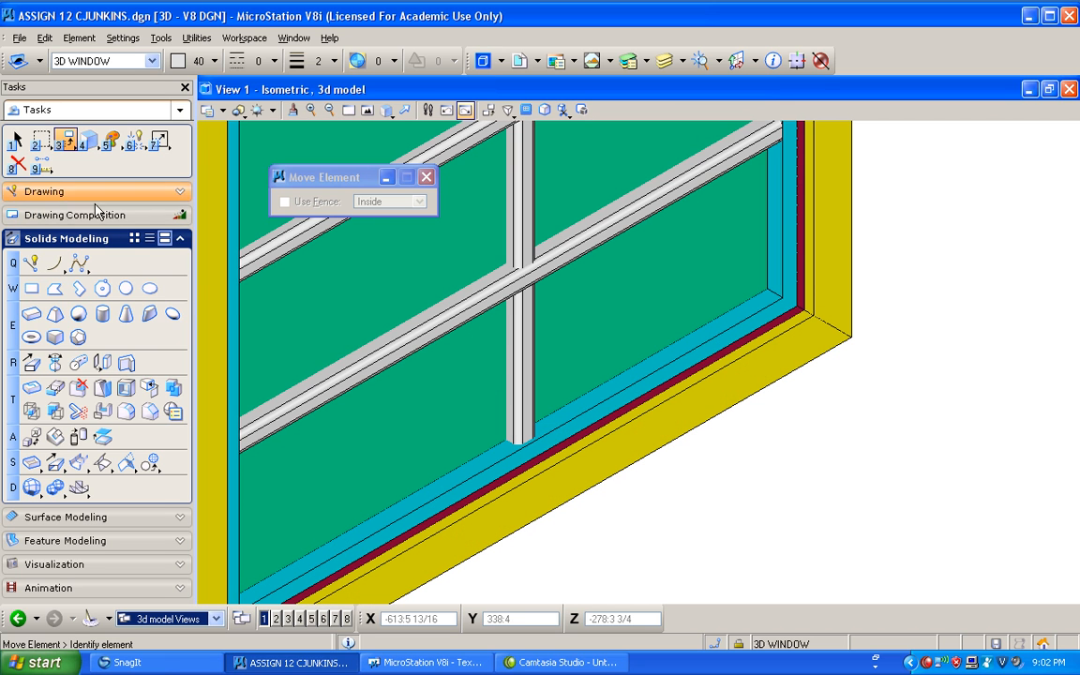
click(64, 145)
click(125, 176)
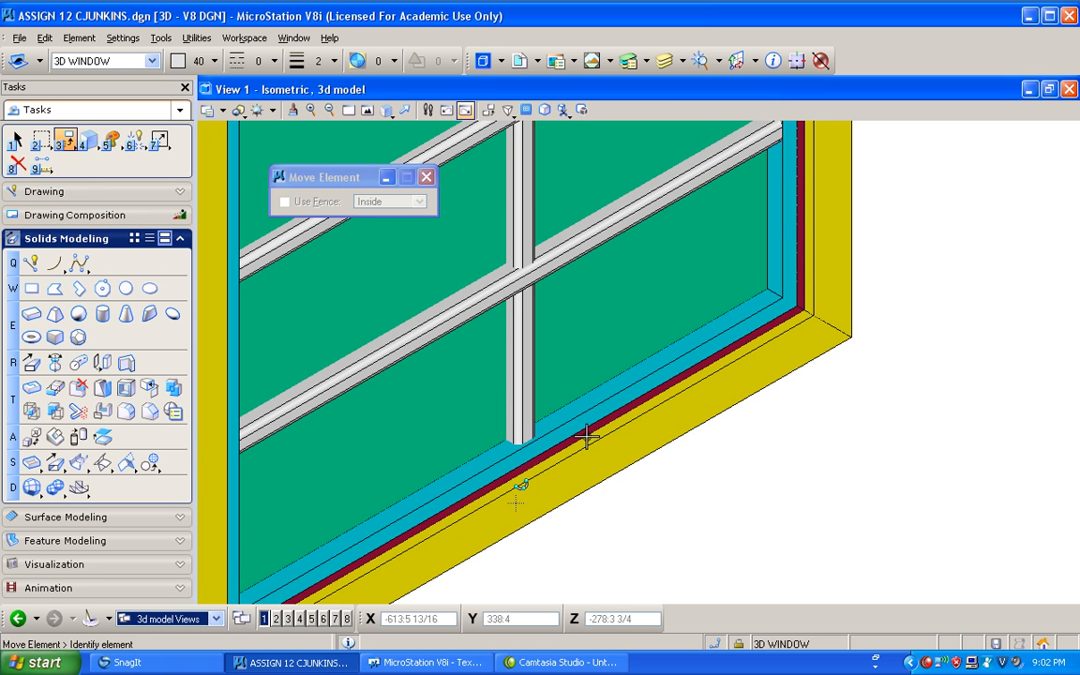
key(k)
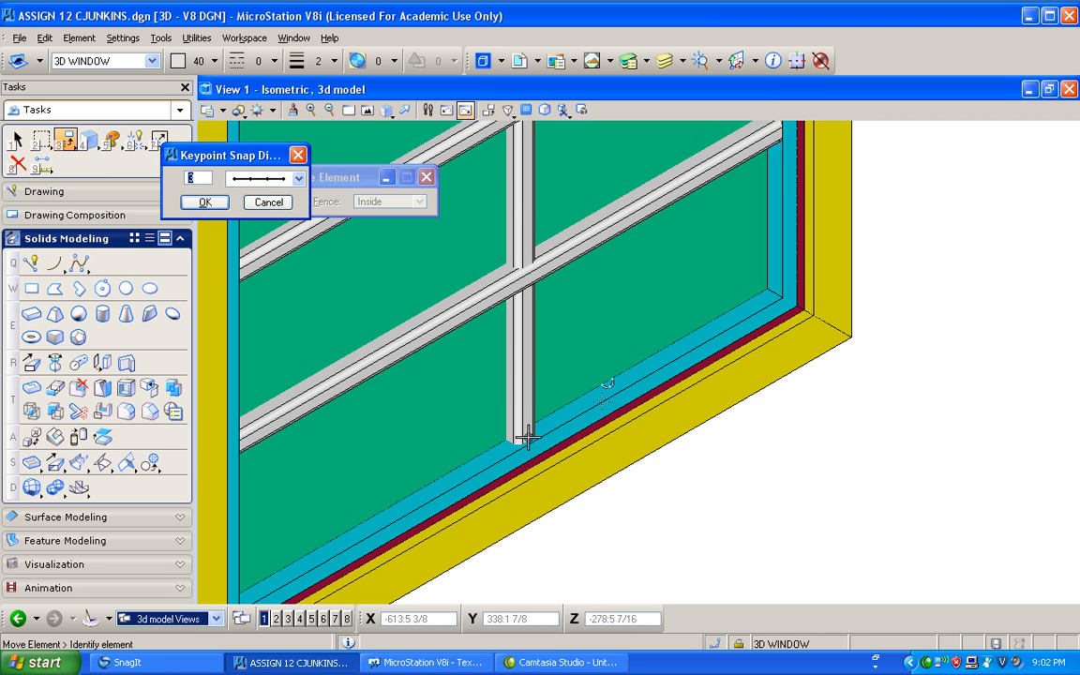
scroll(527, 439, up, 3)
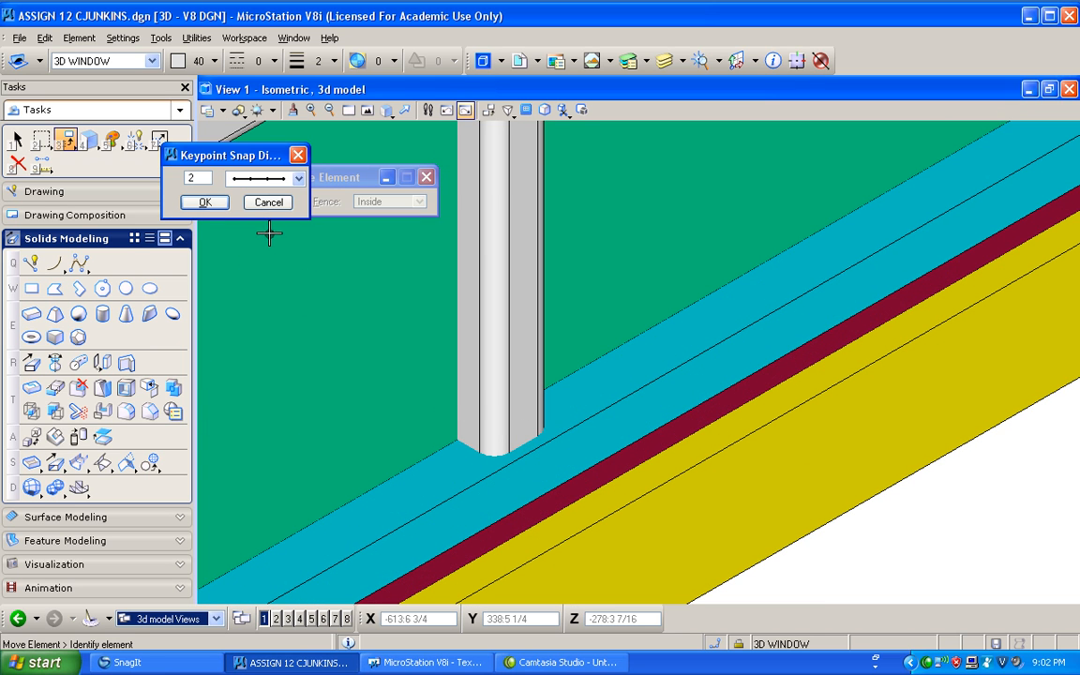
key(Return)
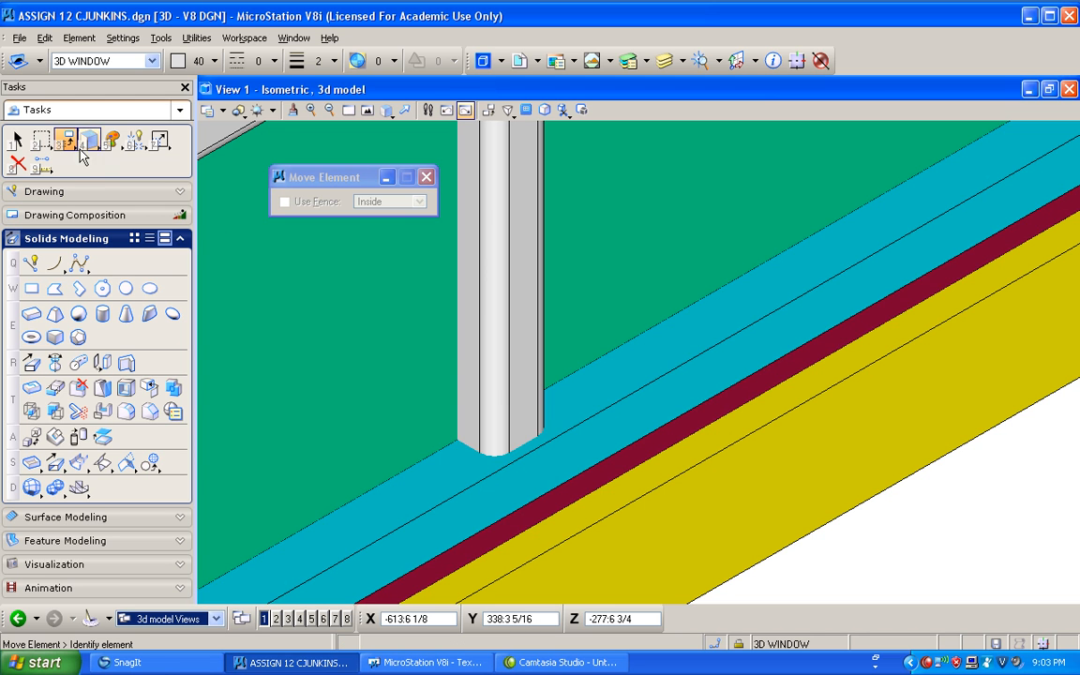
click(64, 139)
click(136, 184)
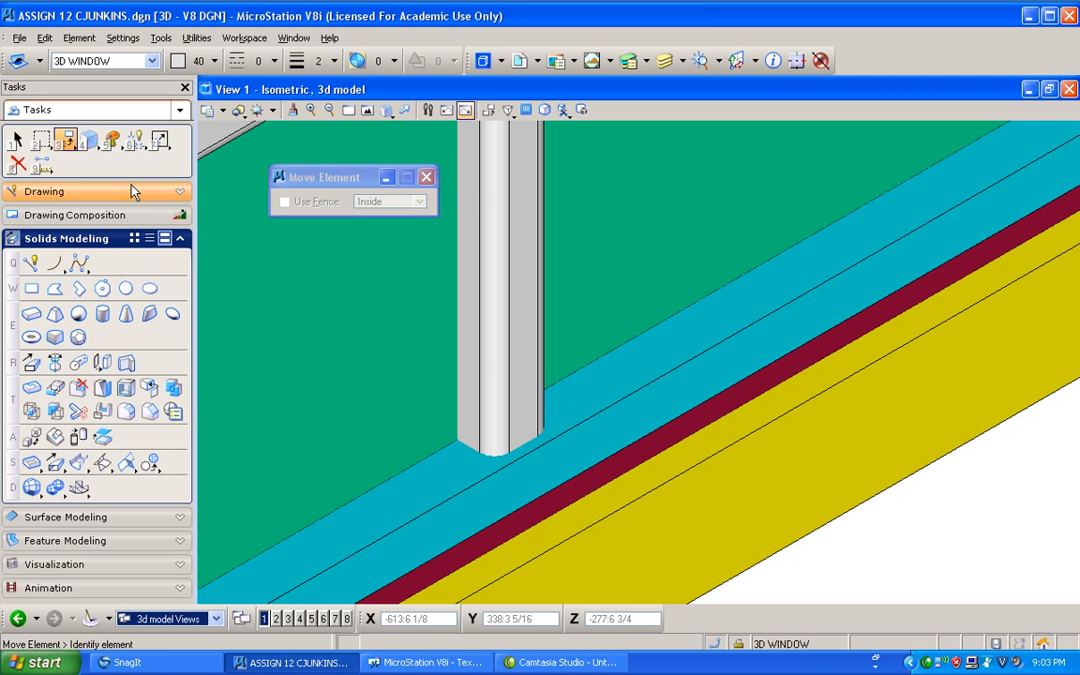
click(526, 442)
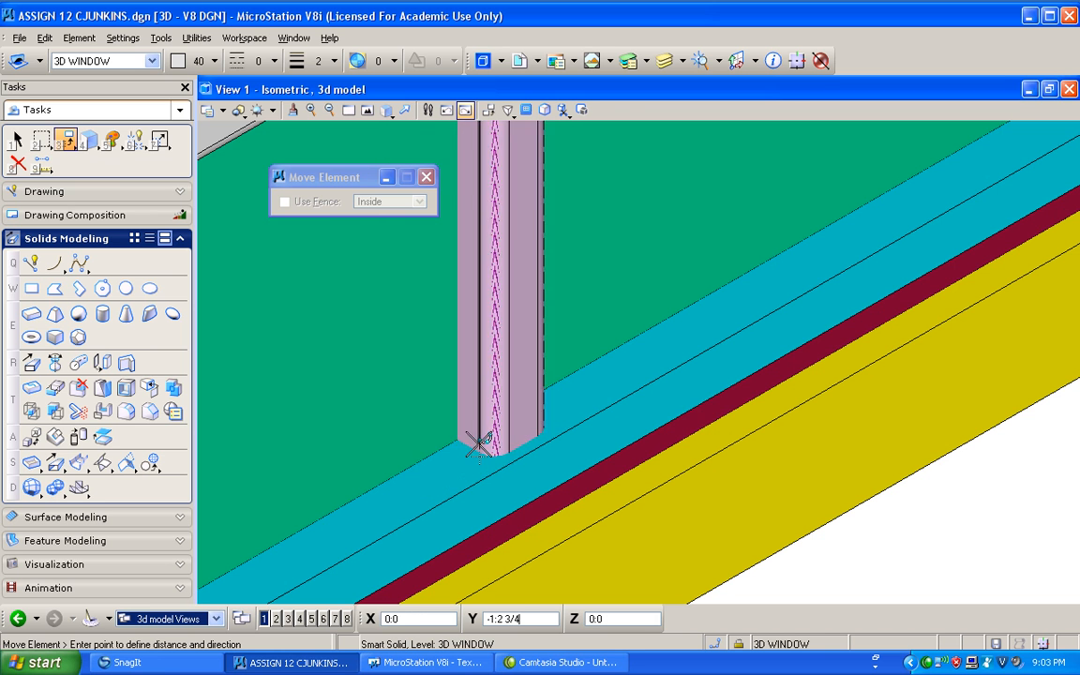
scroll(506, 438, down, 3)
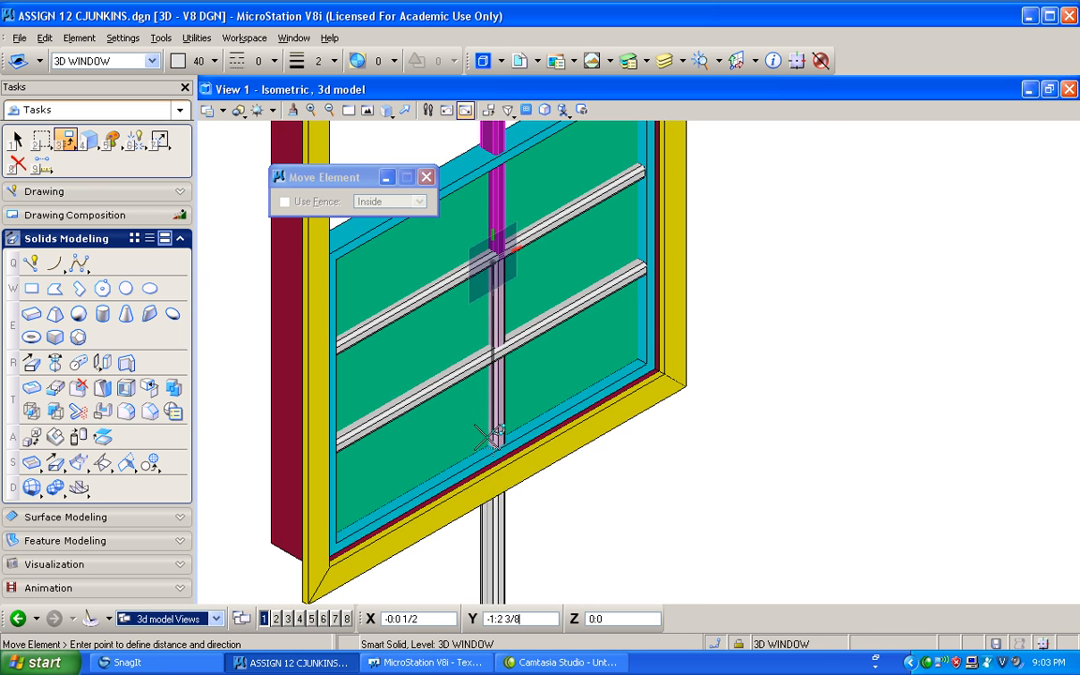
click(487, 283)
click(492, 262)
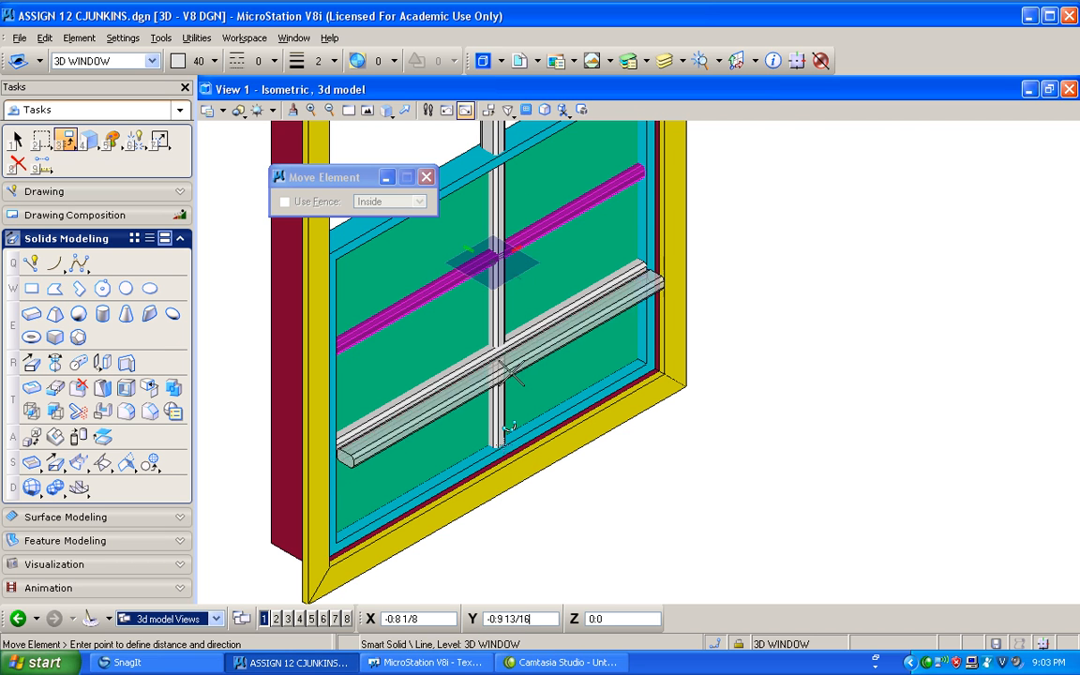
right_click(502, 430)
right_click(505, 420)
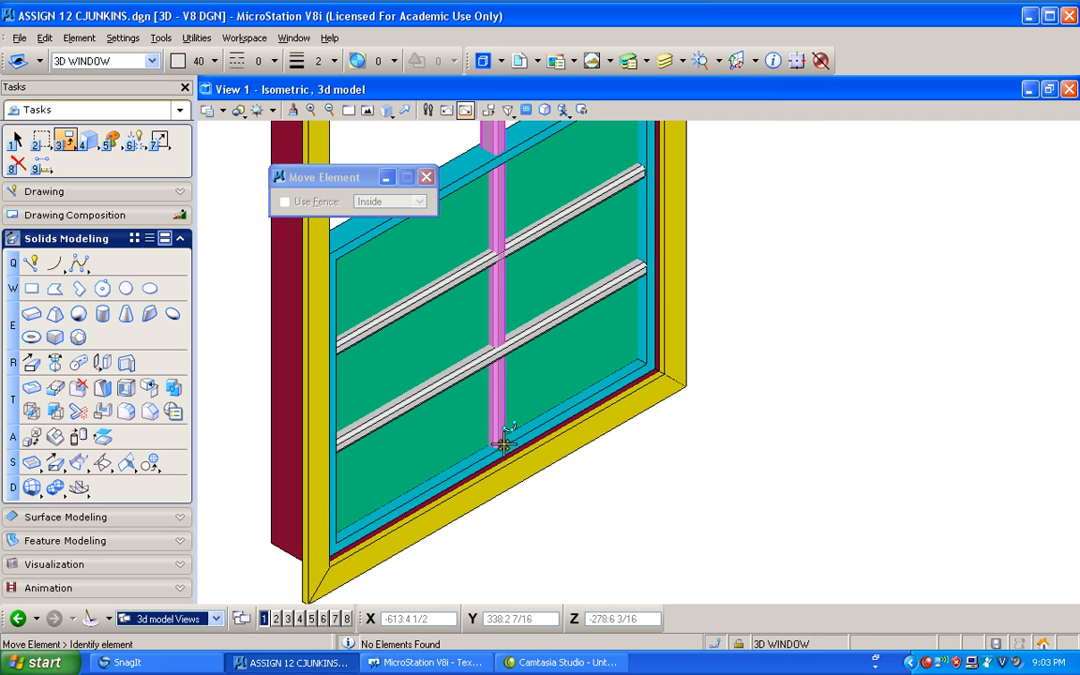
Switch the isometric view to the Wireframe display style, focused on the vertical bar's lower end
scroll(503, 442, up, 5)
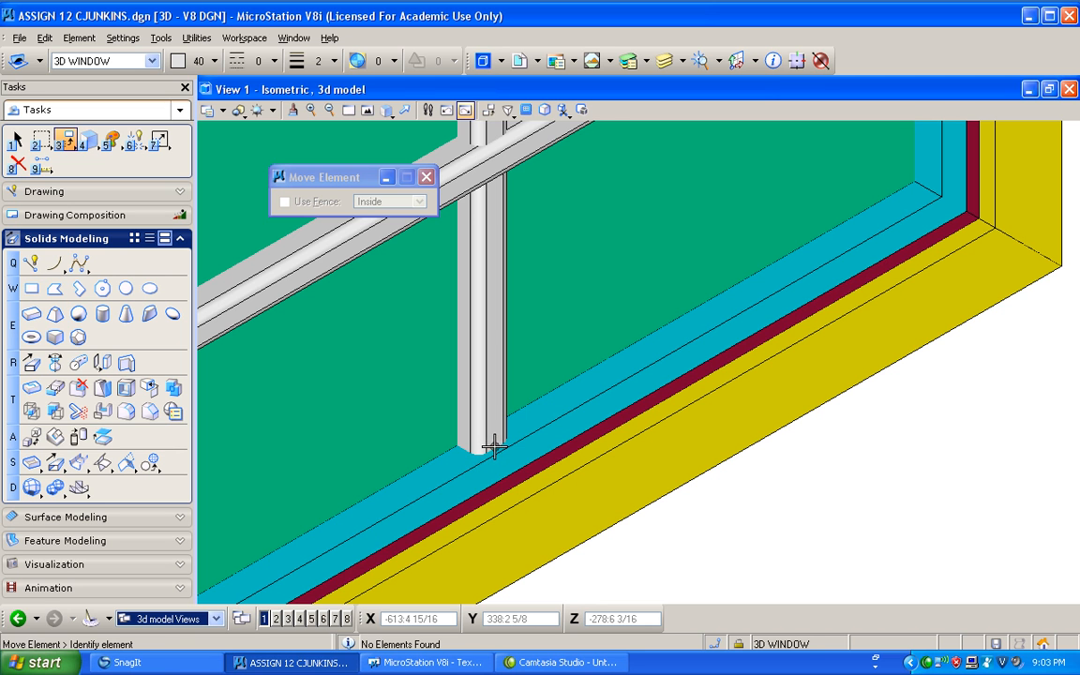
click(257, 110)
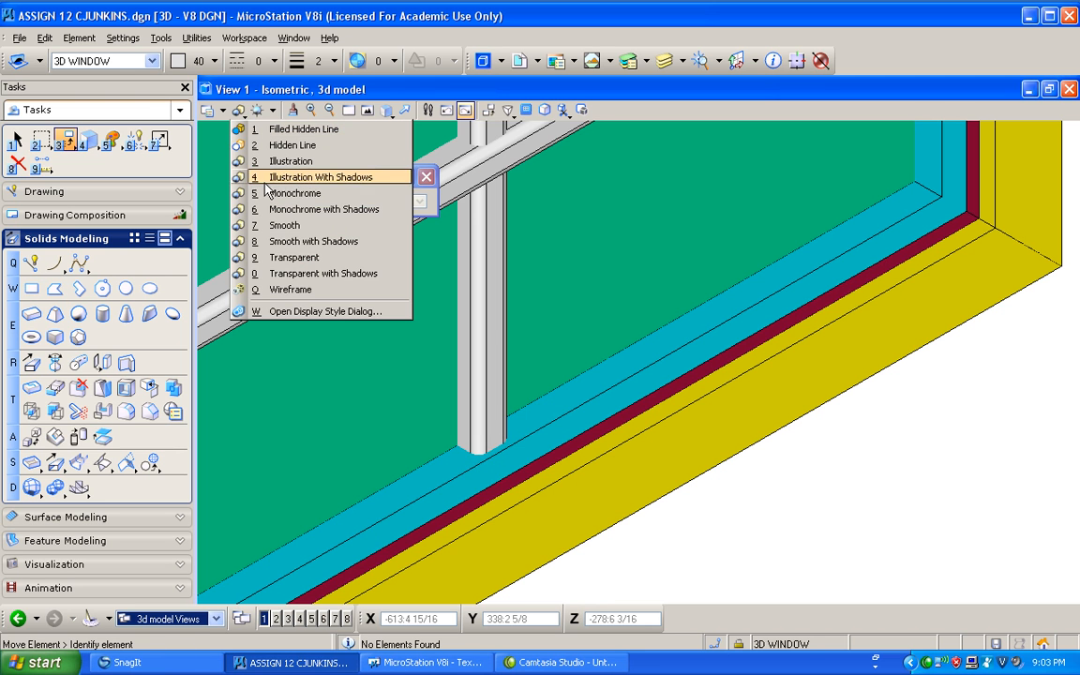
click(282, 299)
Move the vertical bar from its lower end to the left third point of the sash's bottom inner edge, using snap divisor 3
click(65, 141)
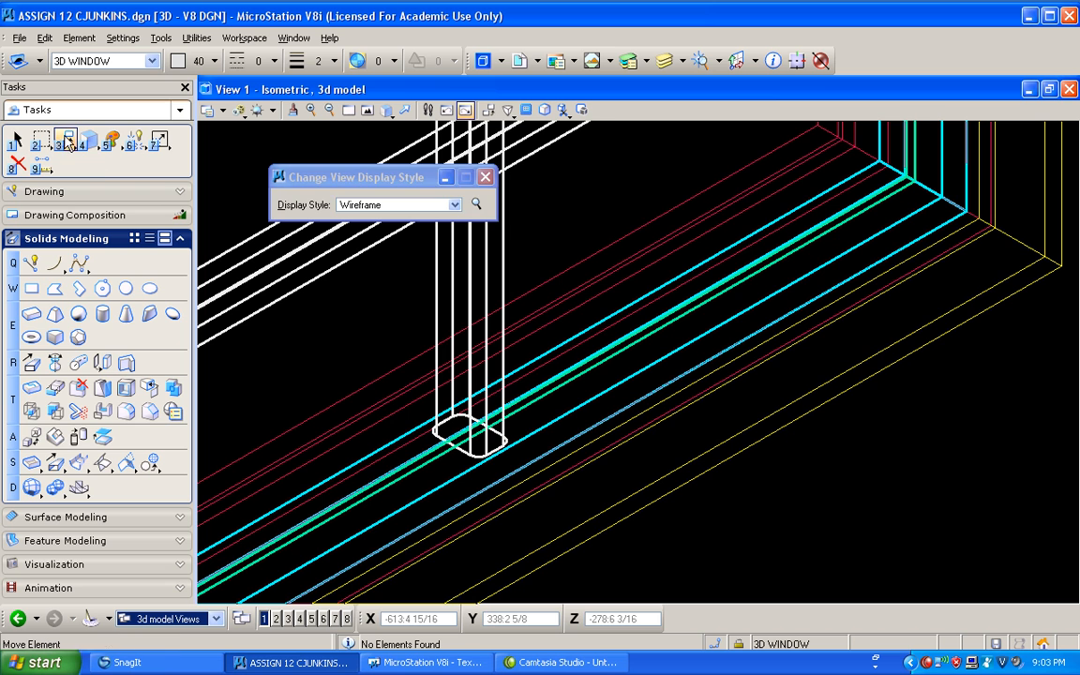
click(497, 445)
key(k)
scroll(466, 469, down, 4)
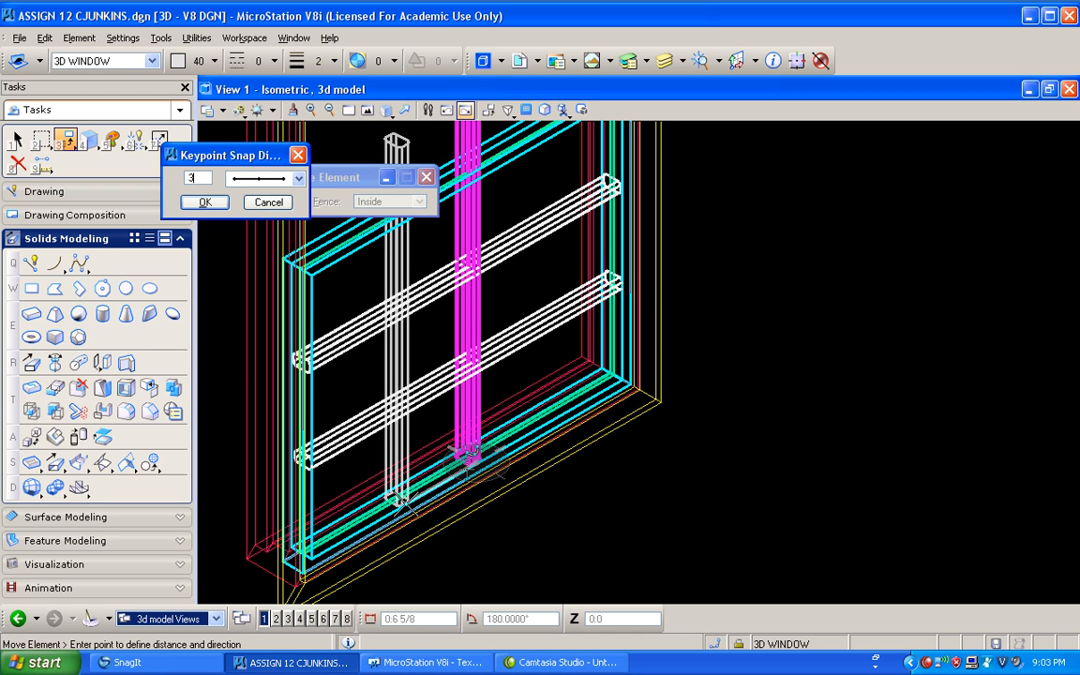
text(3)
key(Return)
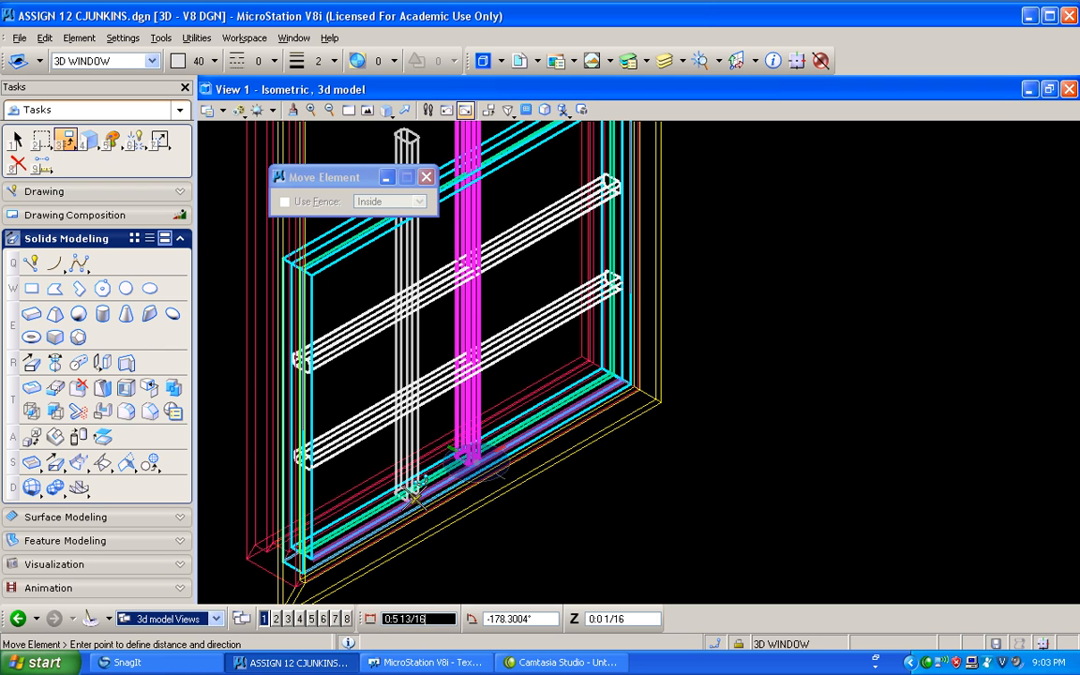
click(411, 494)
Make one copy of the vertical bar about 0:9 9/16 along the sash's bottom inner edge, at its right third point with snap divisor 3
click(68, 142)
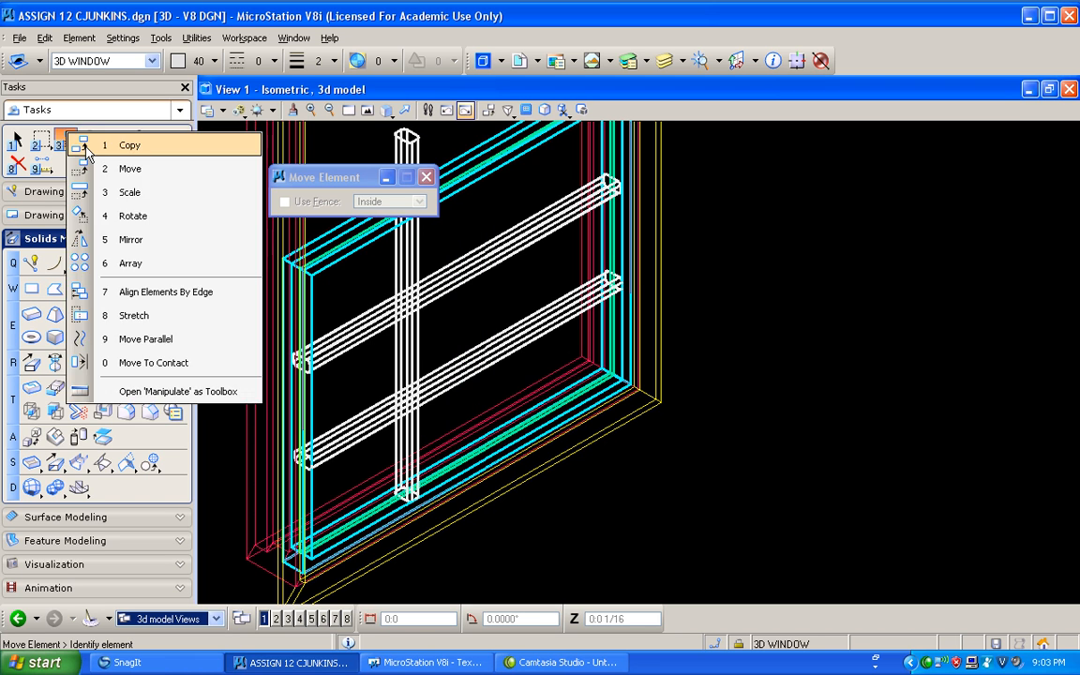
click(85, 147)
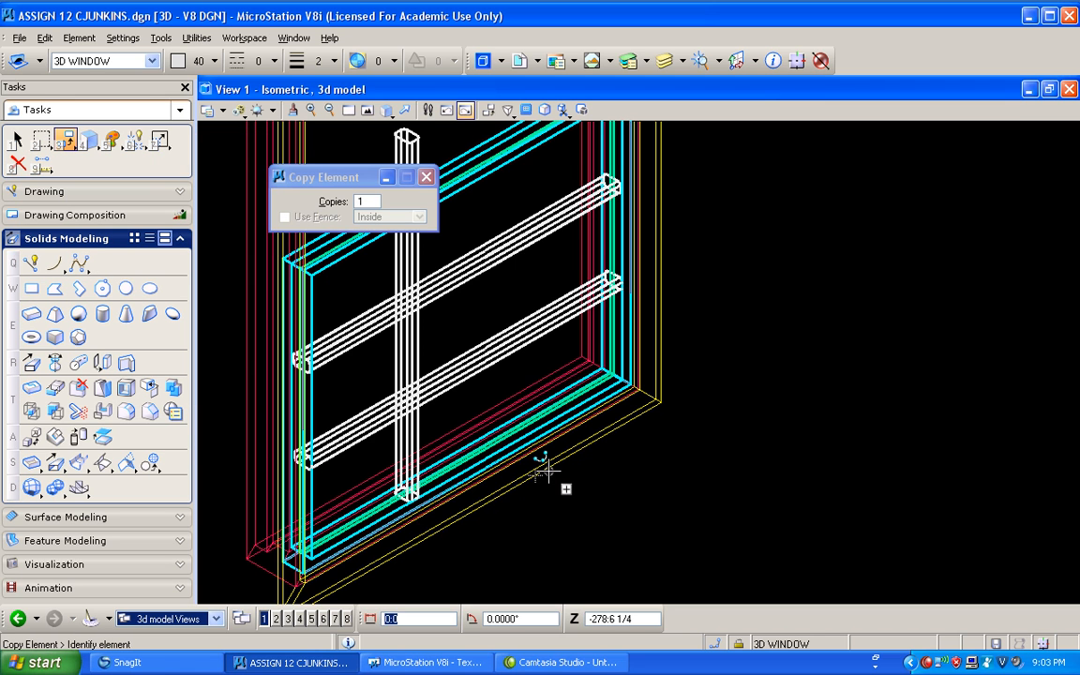
key(k)
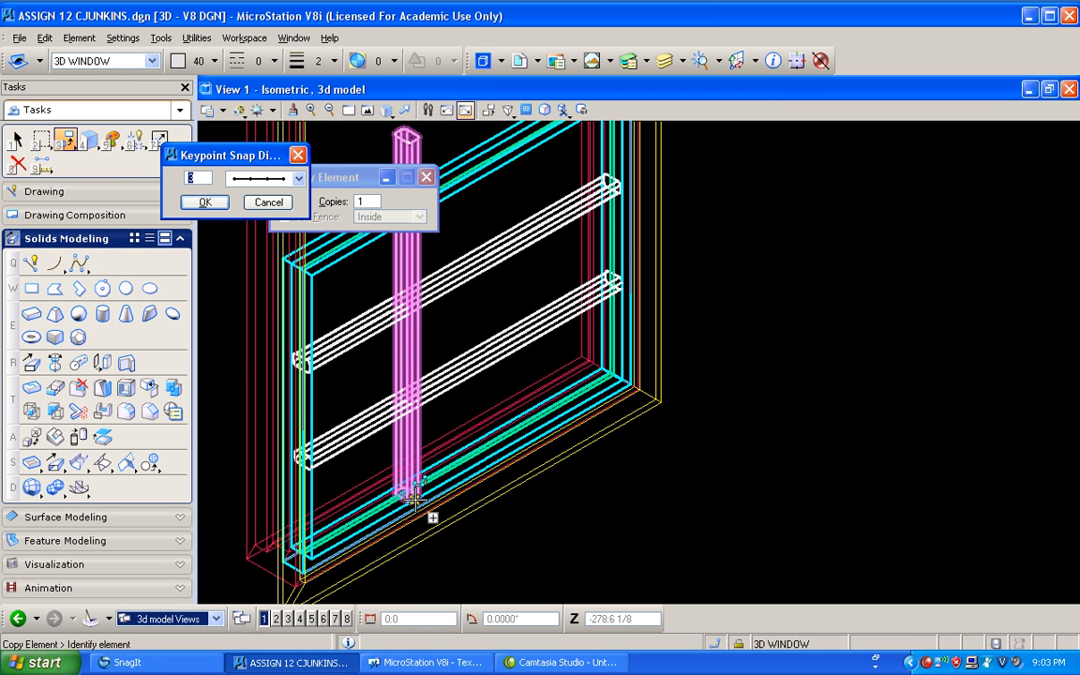
key(Return)
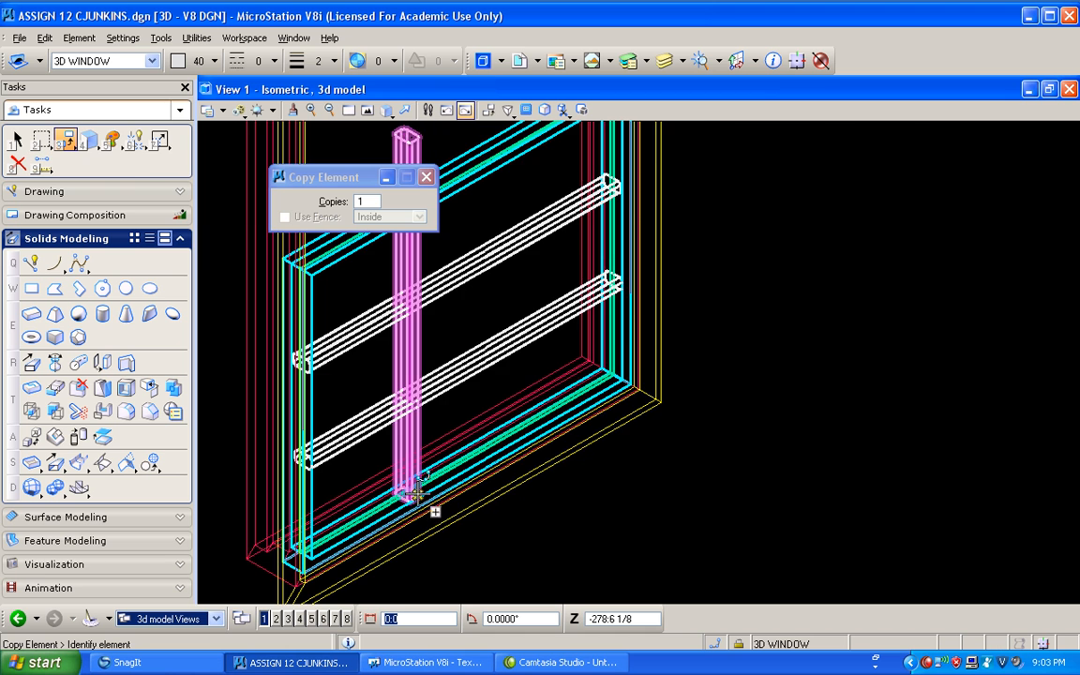
scroll(412, 501, up, 2)
click(410, 504)
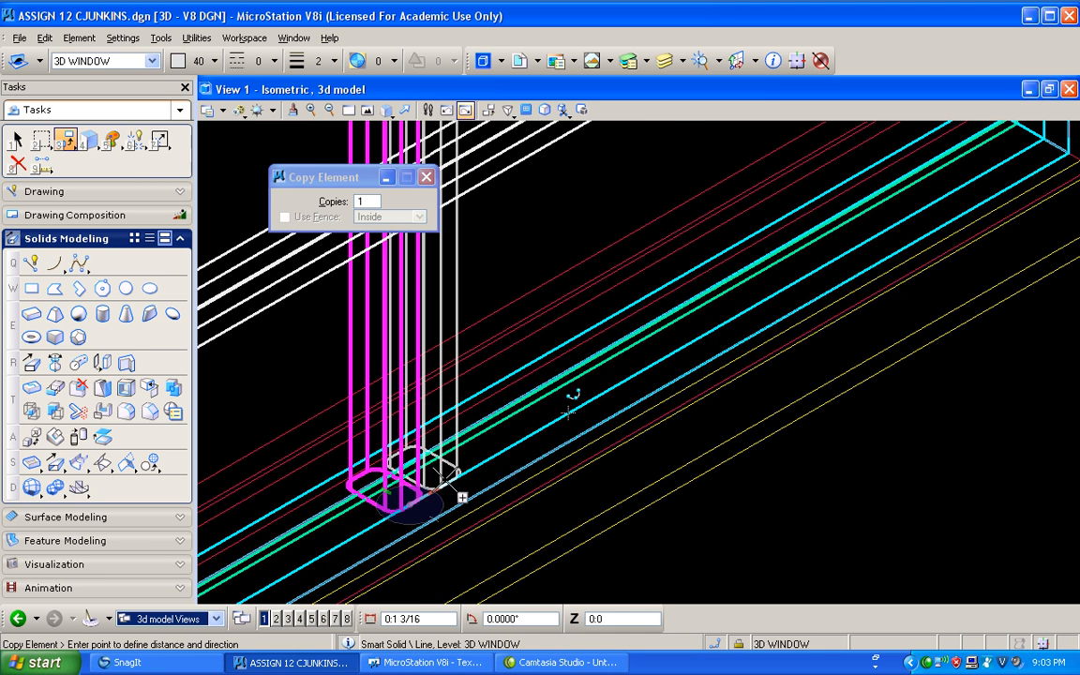
key(k)
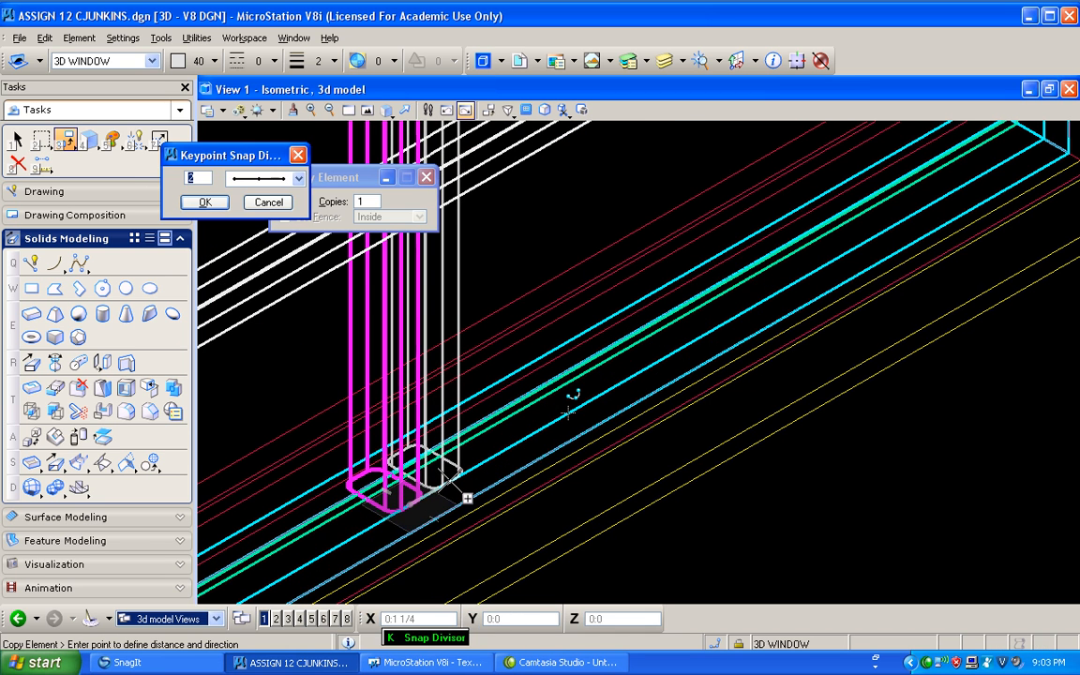
text(3)
key(Return)
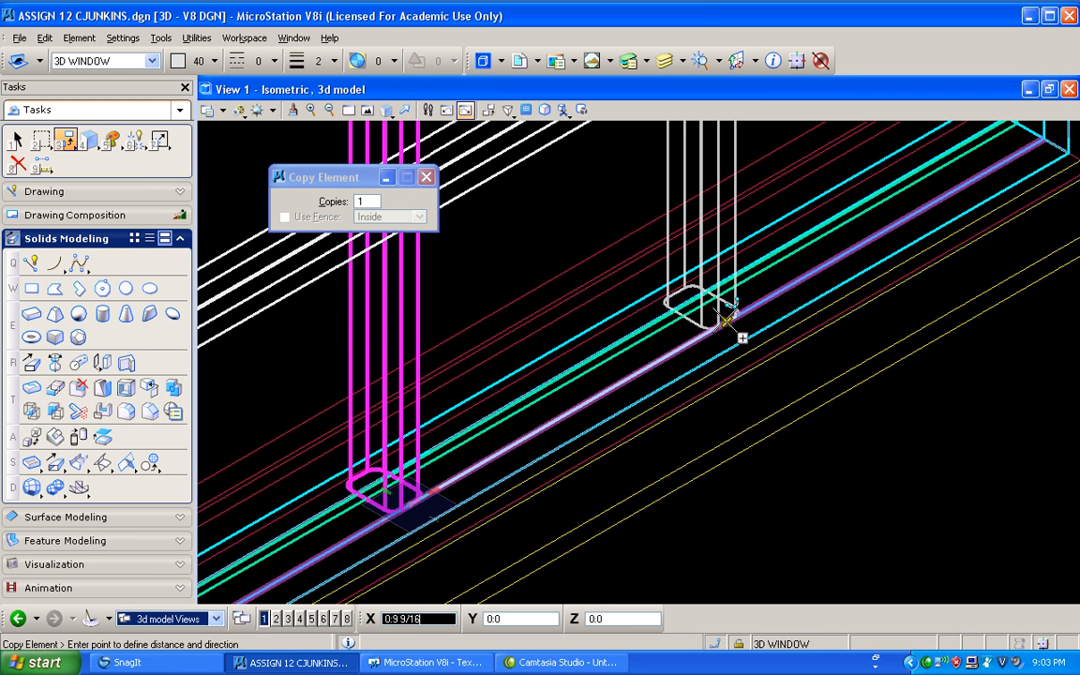
click(728, 320)
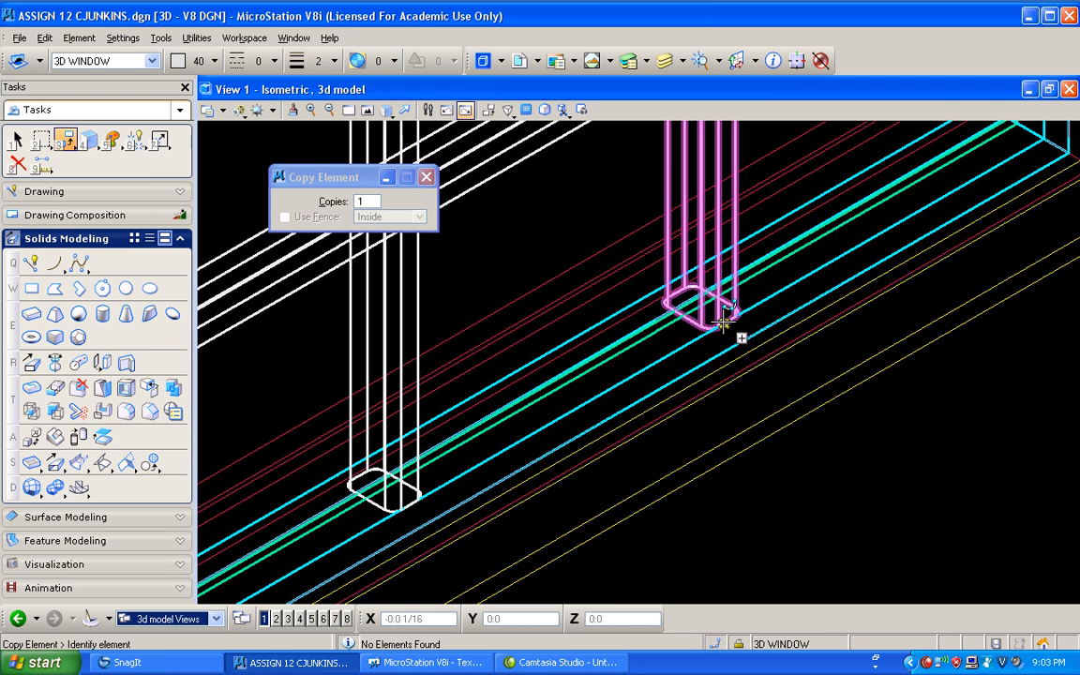
In the Front view, draw a block about 3:2 by 1:6 9/16 over the bars' upper ends, ending at the sash's upper right inner corner
click(386, 111)
click(417, 166)
scroll(541, 283, down, 6)
middle_drag(584, 374, 581, 255)
scroll(557, 245, up, 3)
middle_drag(560, 313, 557, 230)
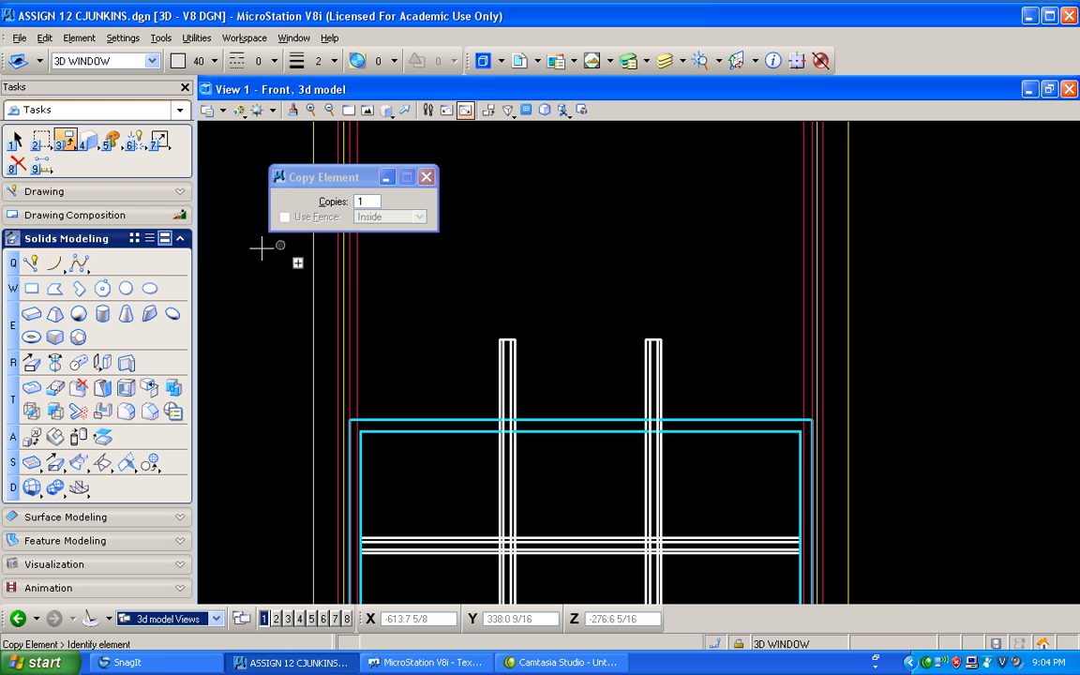
click(31, 314)
click(32, 288)
click(218, 146)
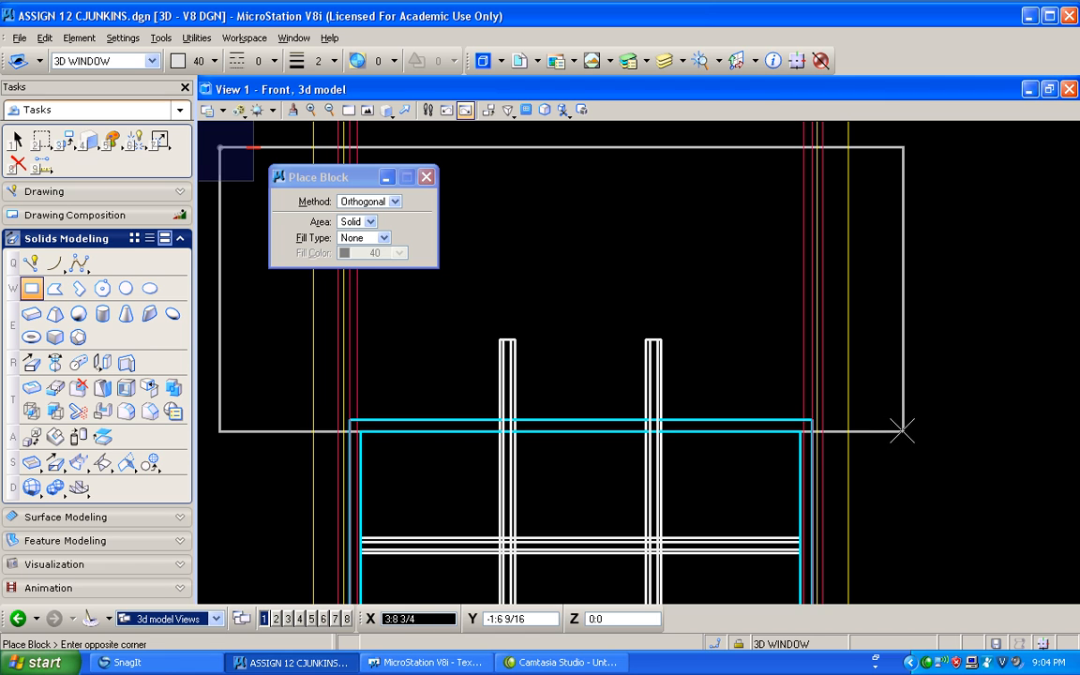
click(798, 432)
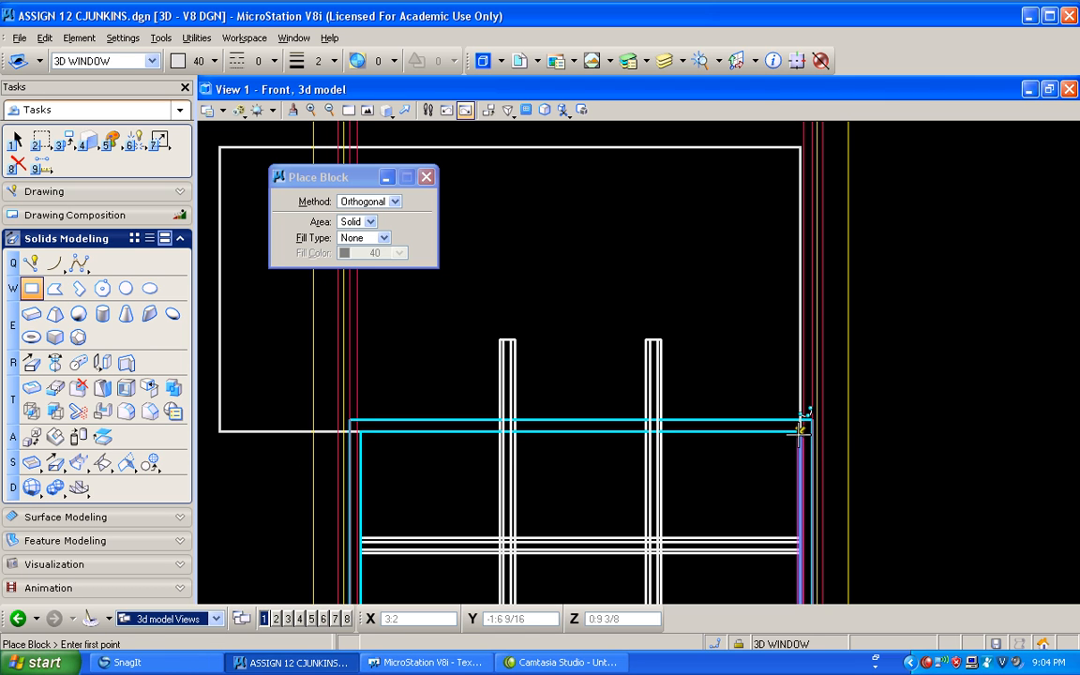
Cut both vertical bars with the block profile using Cut Solids by Curves, direction Both, mode Through, without keeping the profile
click(102, 411)
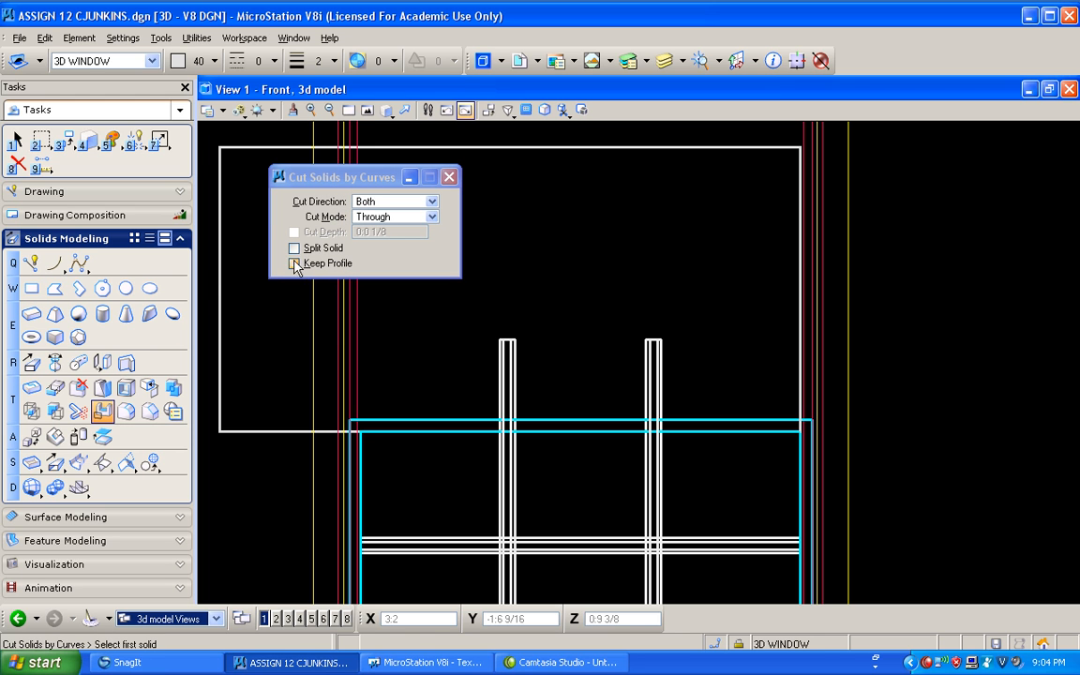
click(504, 459)
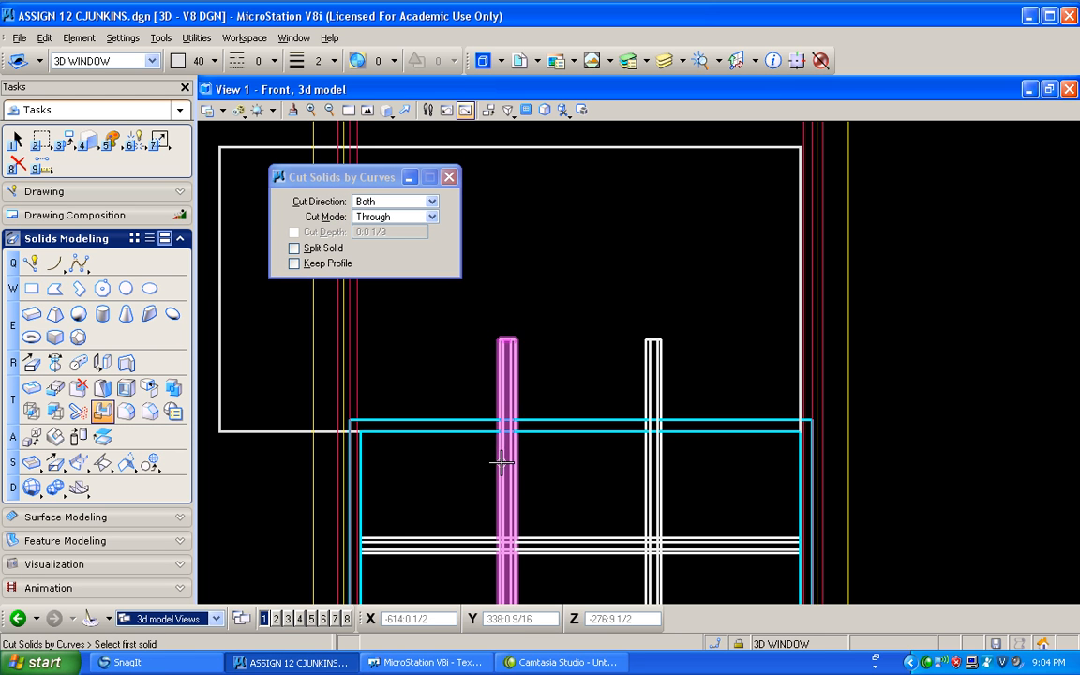
click(293, 265)
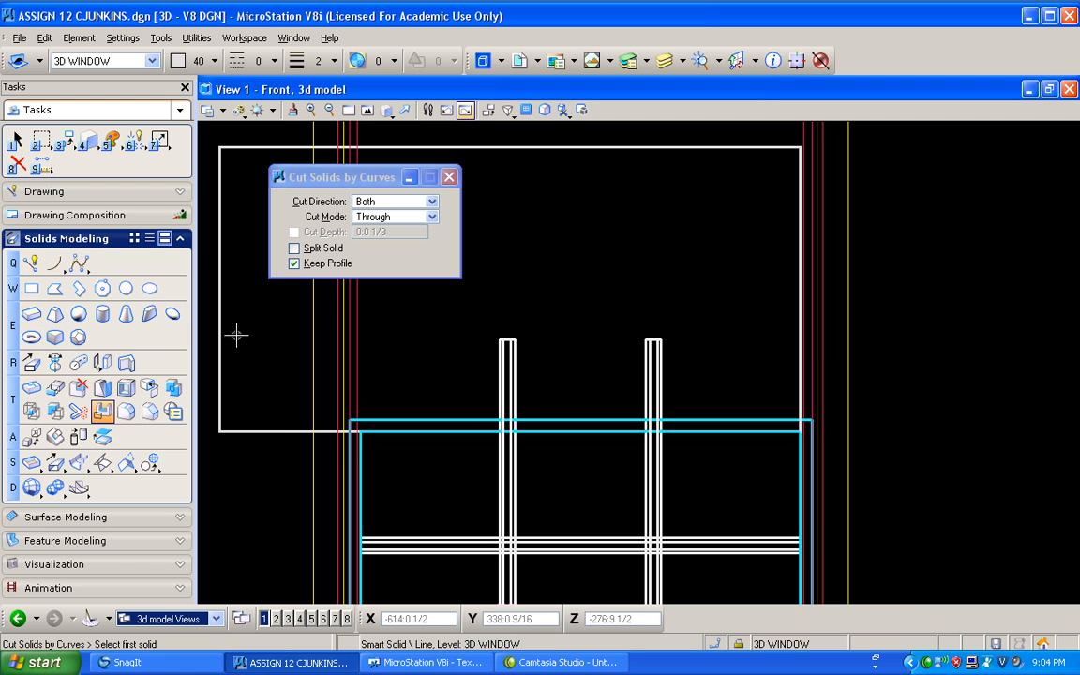
click(511, 400)
click(247, 432)
right_click(264, 374)
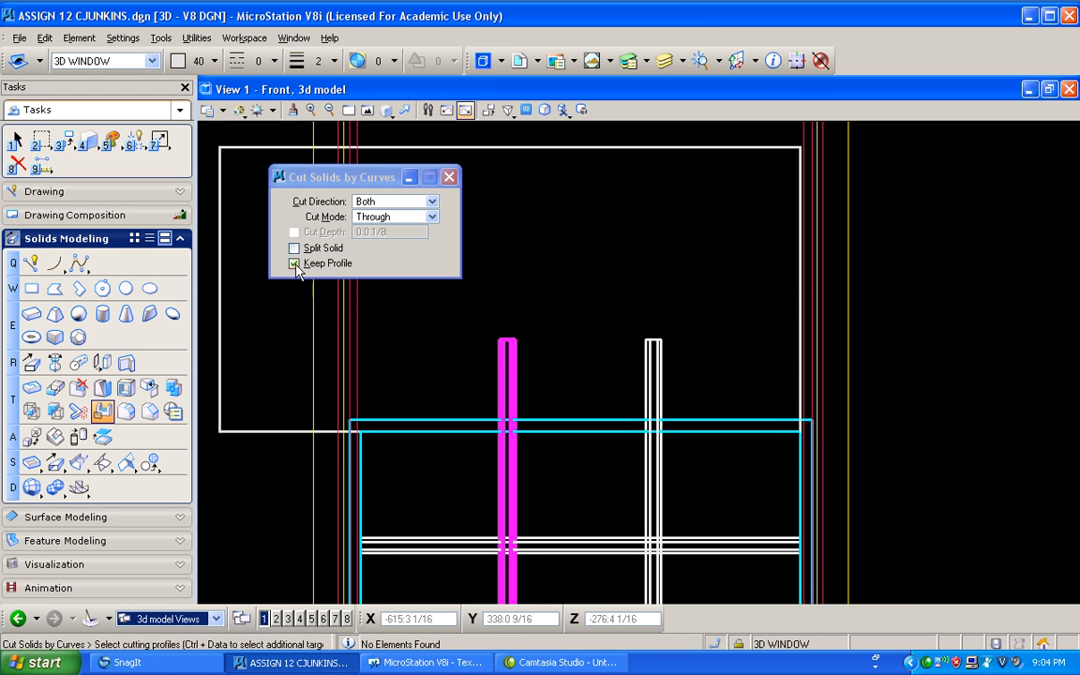
click(293, 264)
click(506, 361)
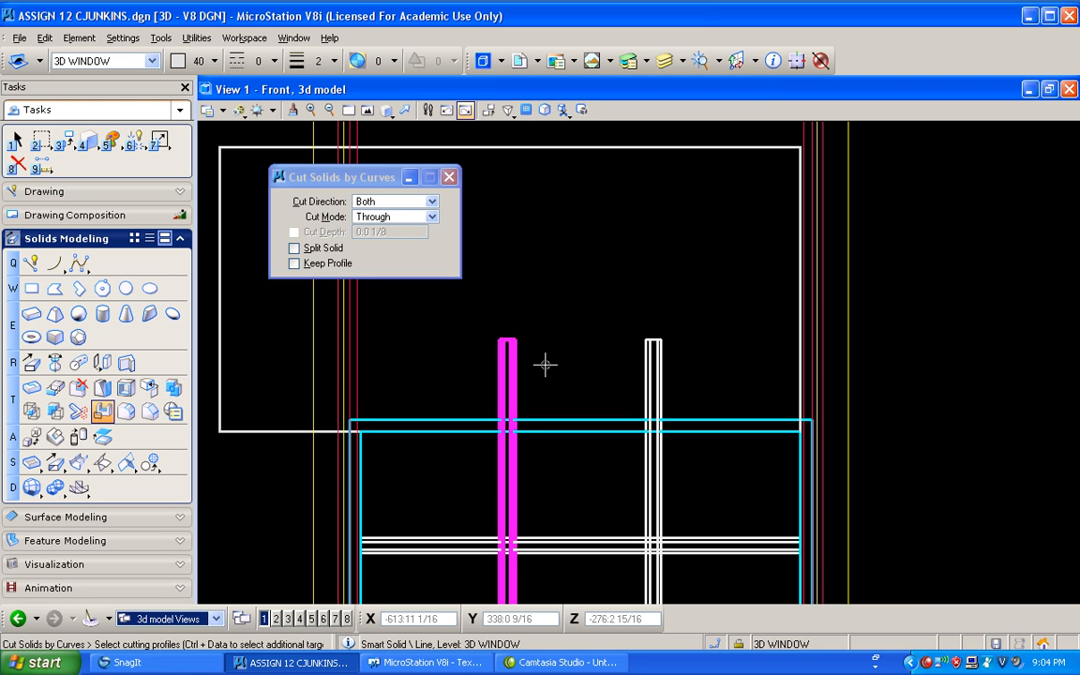
right_click(600, 343)
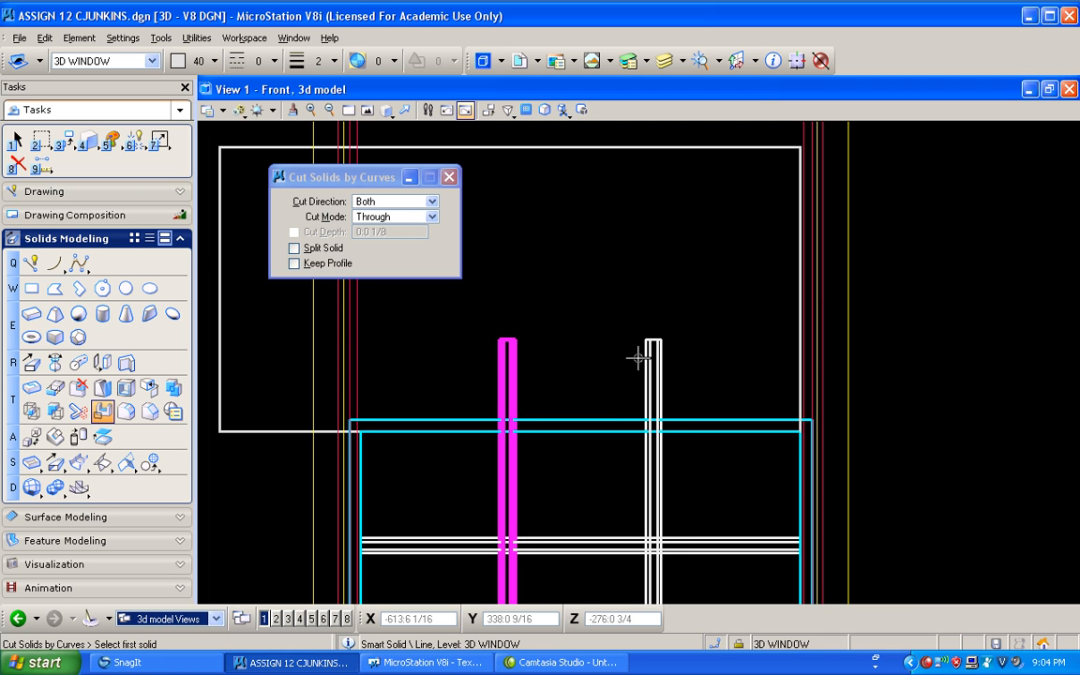
click(654, 356)
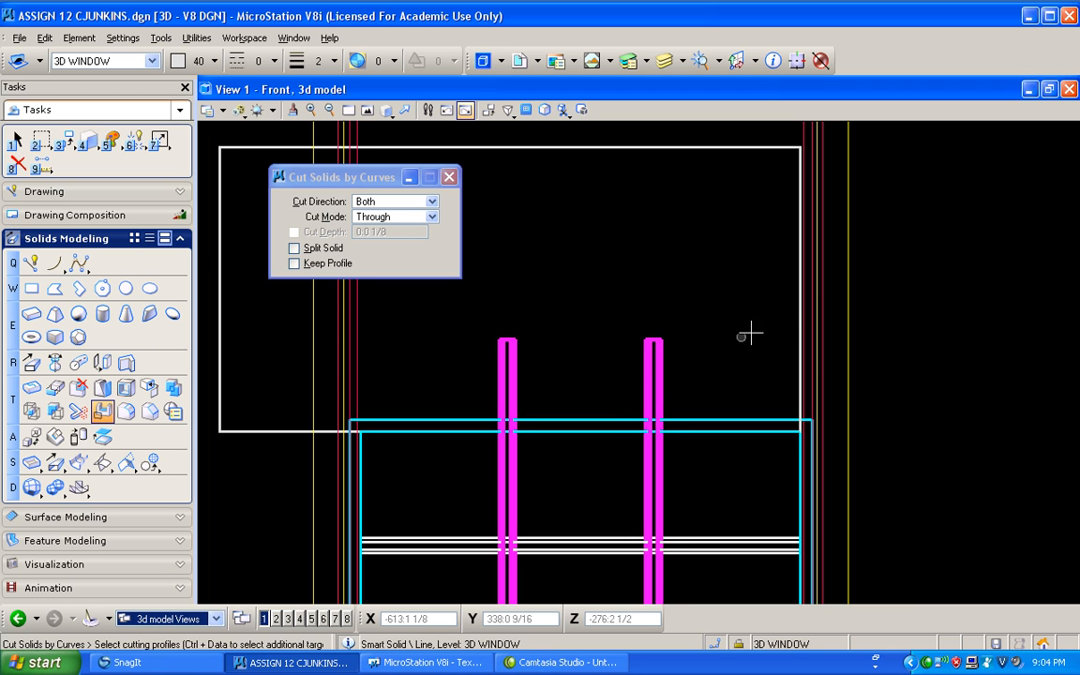
click(797, 309)
click(942, 262)
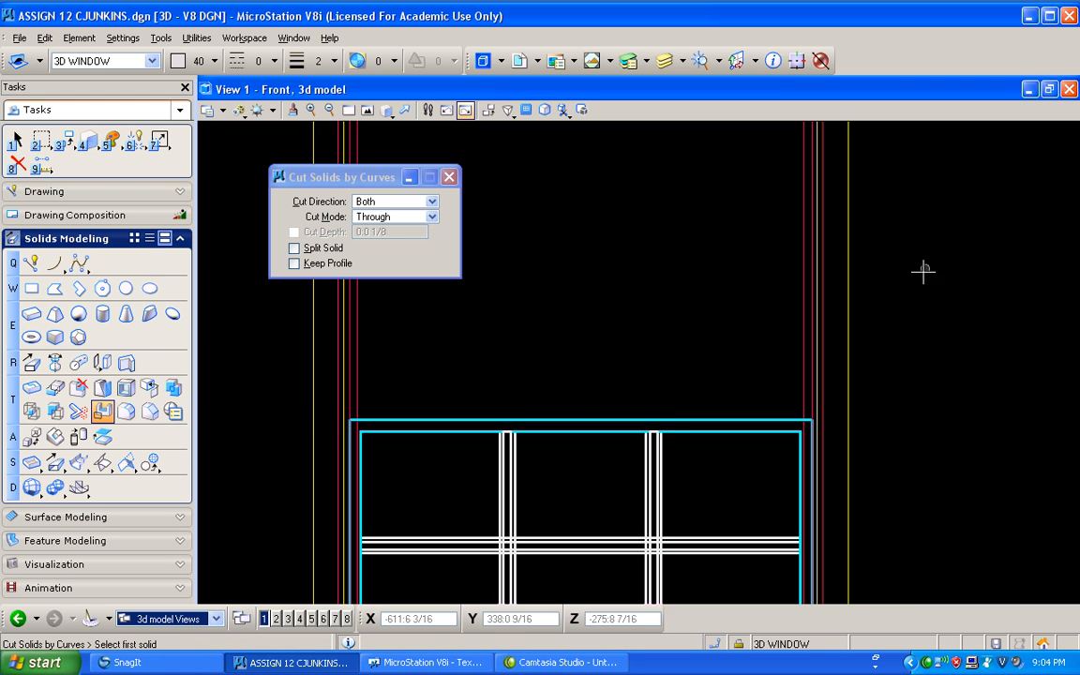
scroll(678, 267, down, 7)
scroll(631, 236, up, 7)
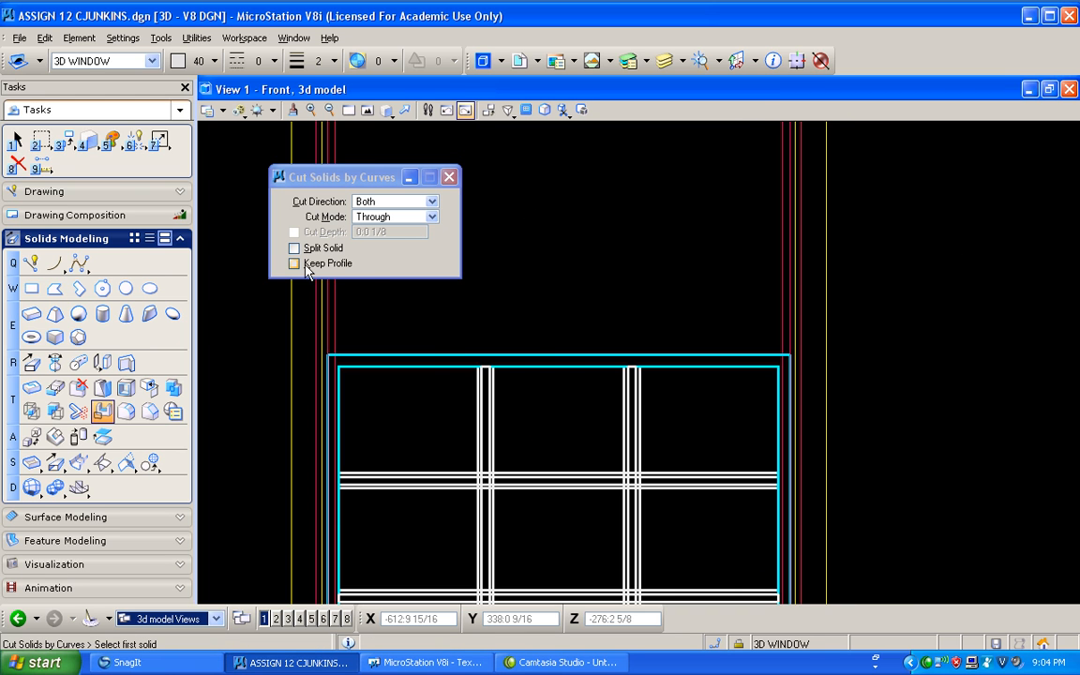
In the Front view, copy the whole lower sash with glass and muntin bars 1:11 3/4 straight up to the frame's upper inner edge
scroll(522, 287, down, 2)
click(16, 140)
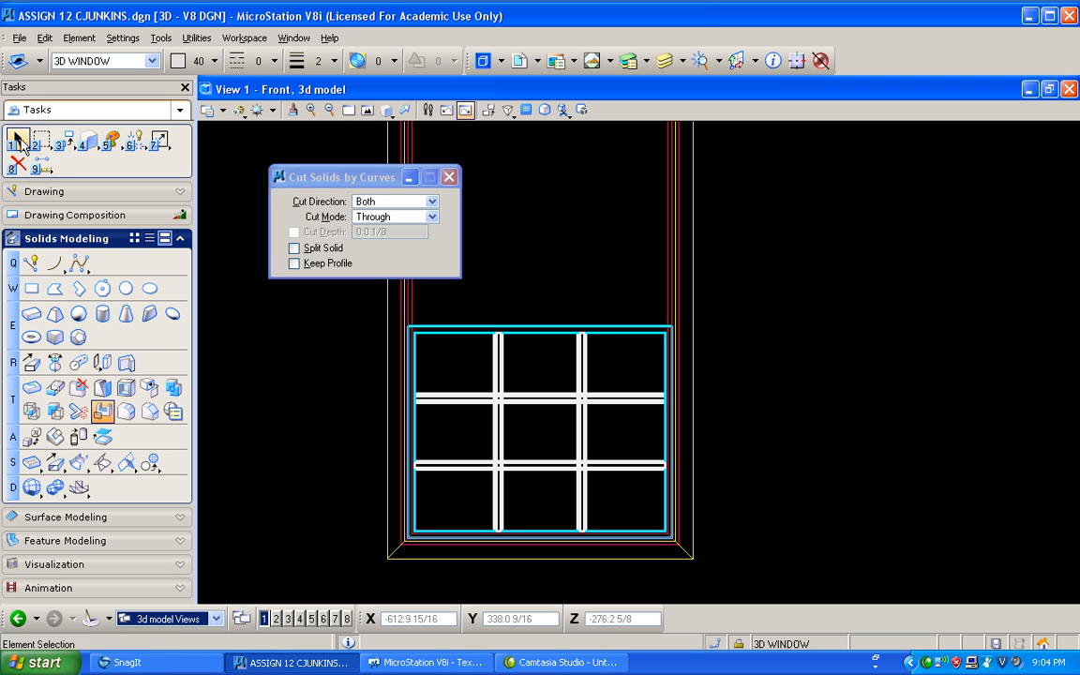
drag(341, 298, 724, 542)
drag(64, 140, 103, 153)
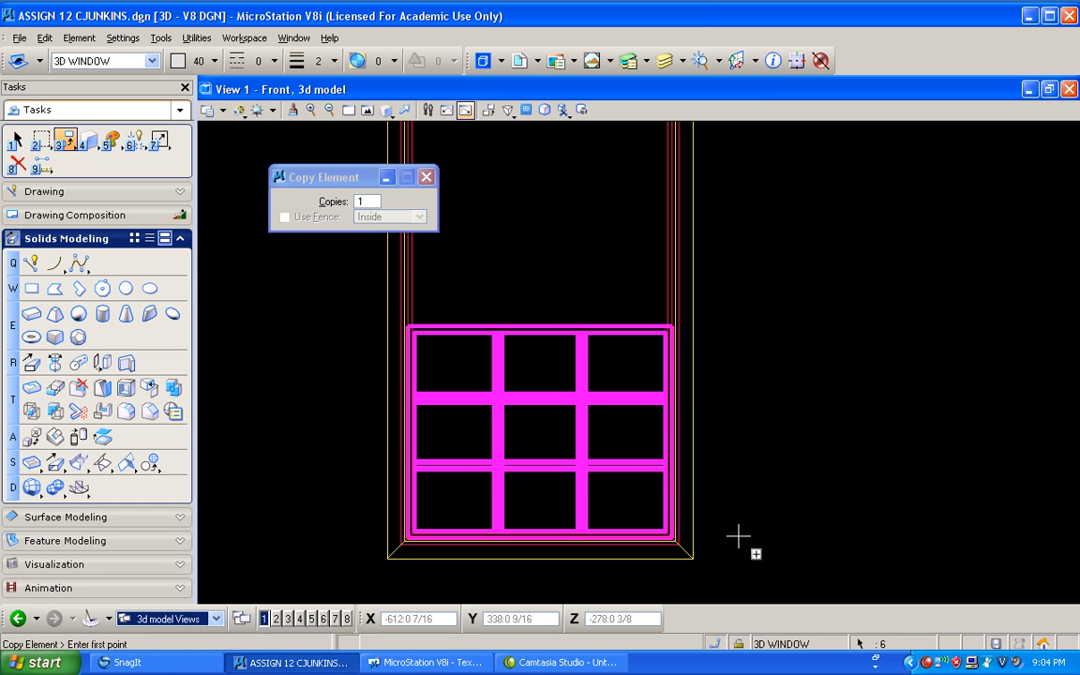
click(582, 326)
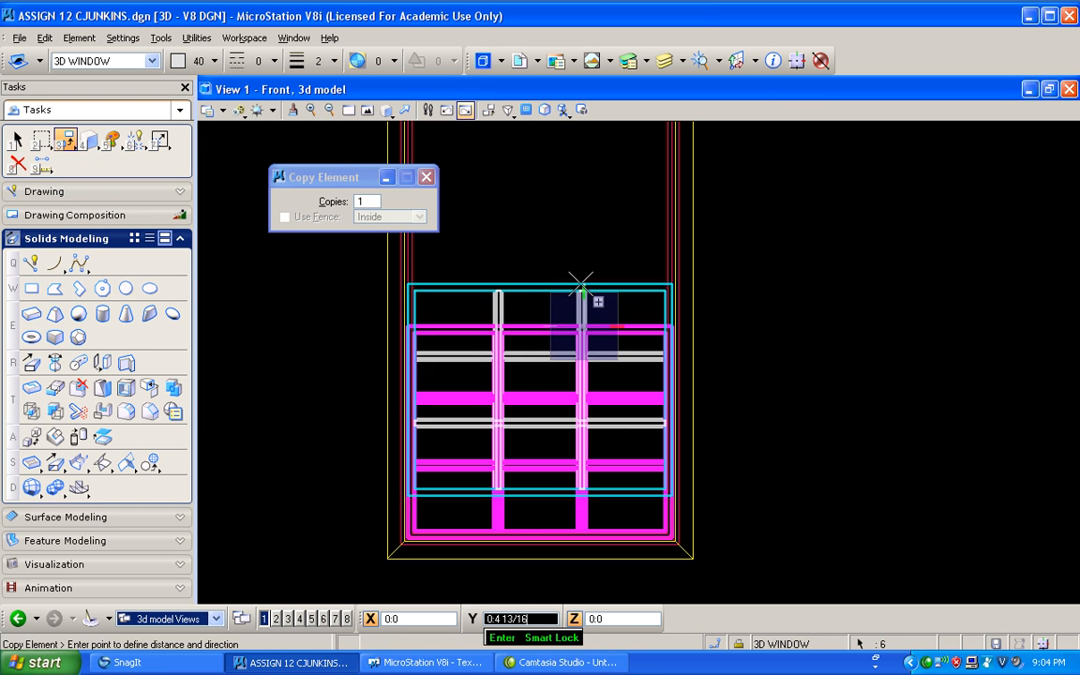
scroll(578, 230, down, 3)
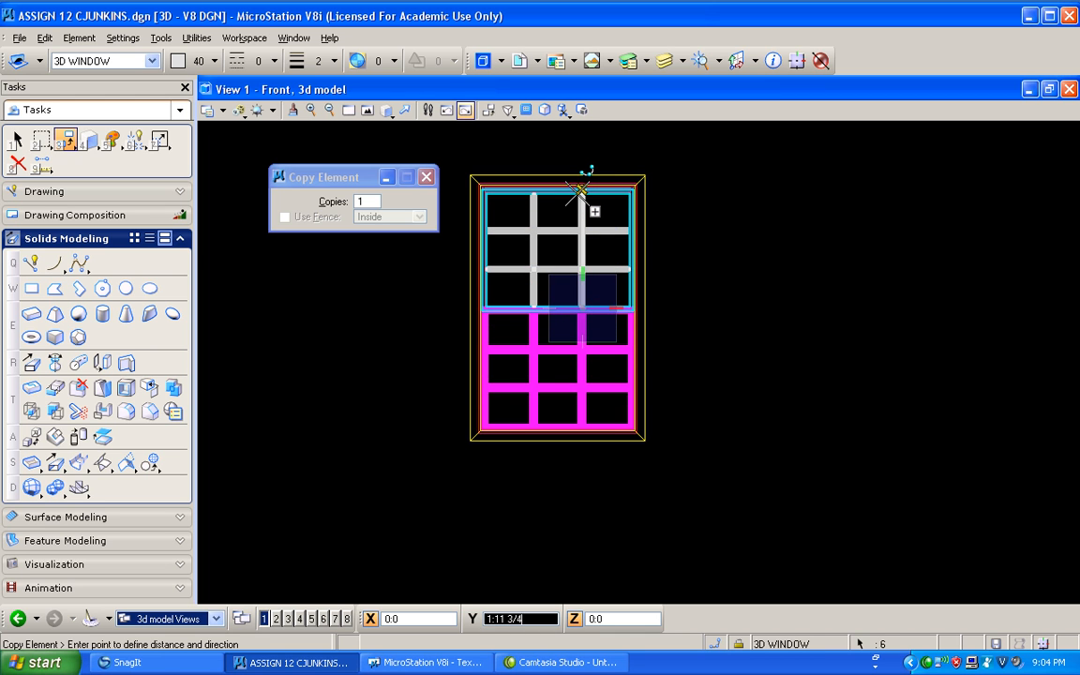
click(582, 191)
key(Escape)
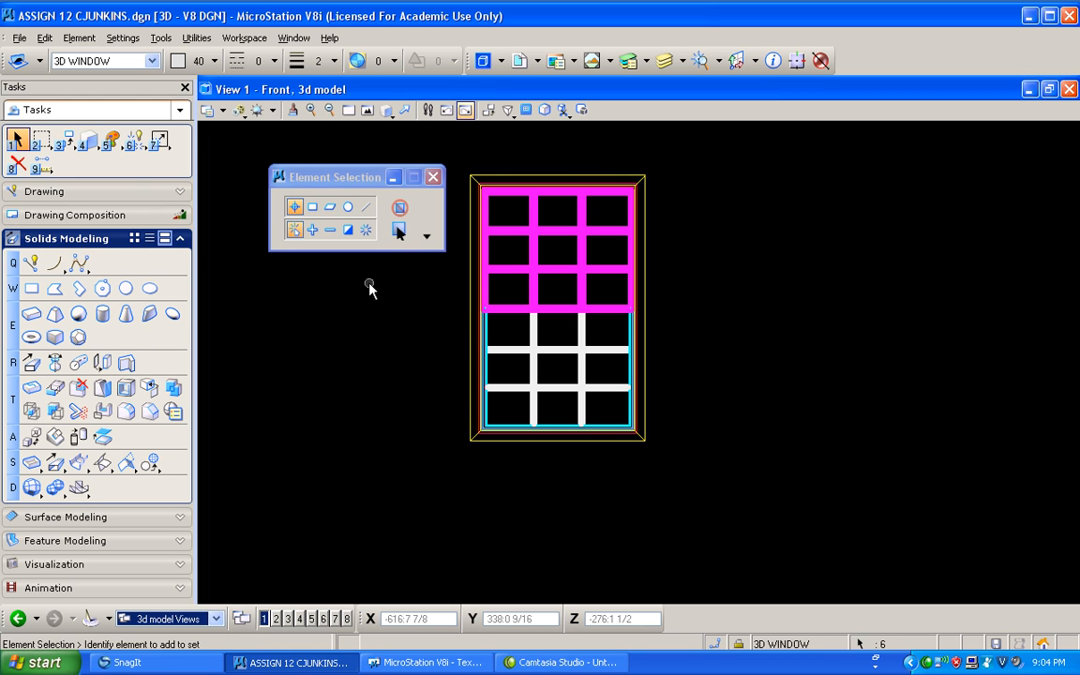
In the Right view, move the whole lower sash assembly about 0:1 15/16 horizontally so it sits beside the upper sash's plane
click(388, 111)
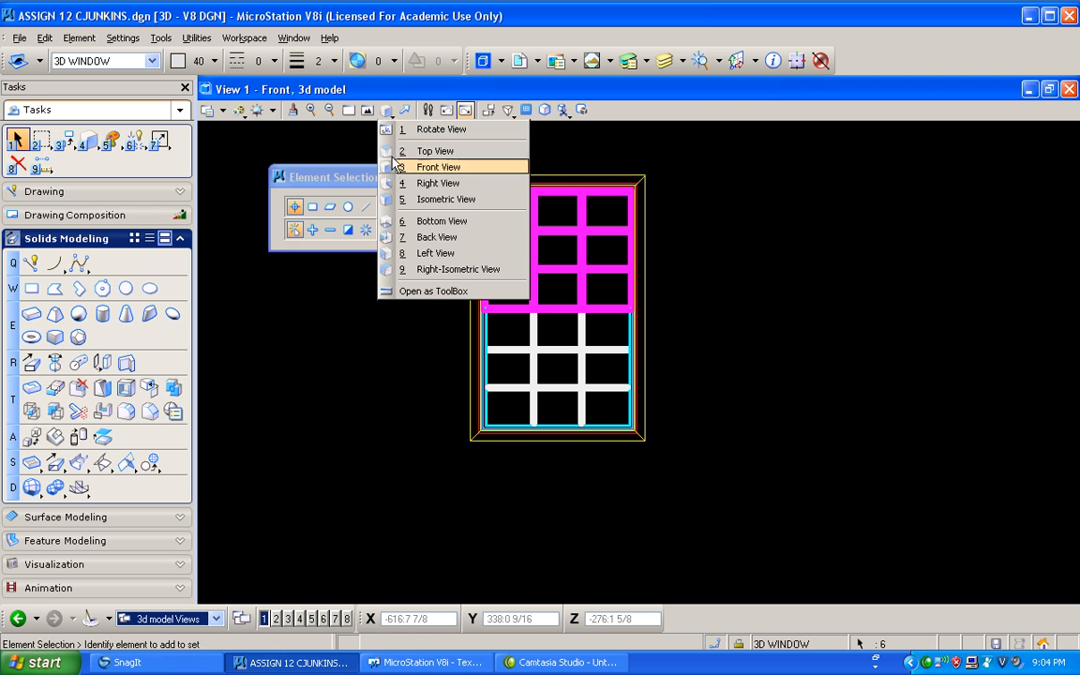
click(412, 184)
scroll(651, 308, up, 4)
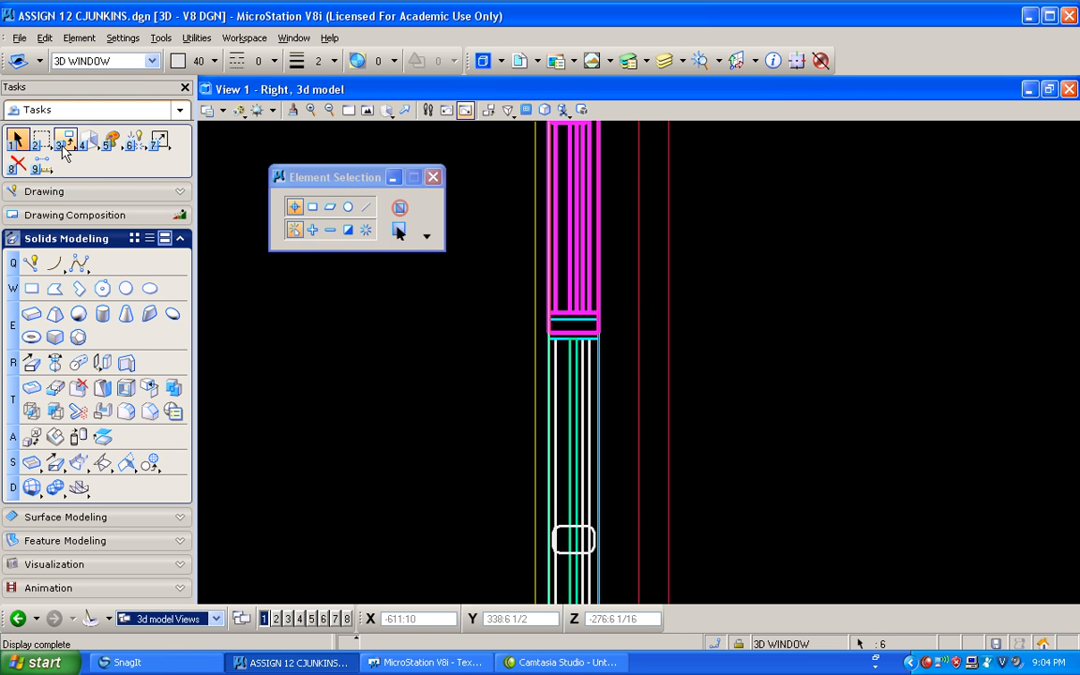
scroll(427, 392, down, 2)
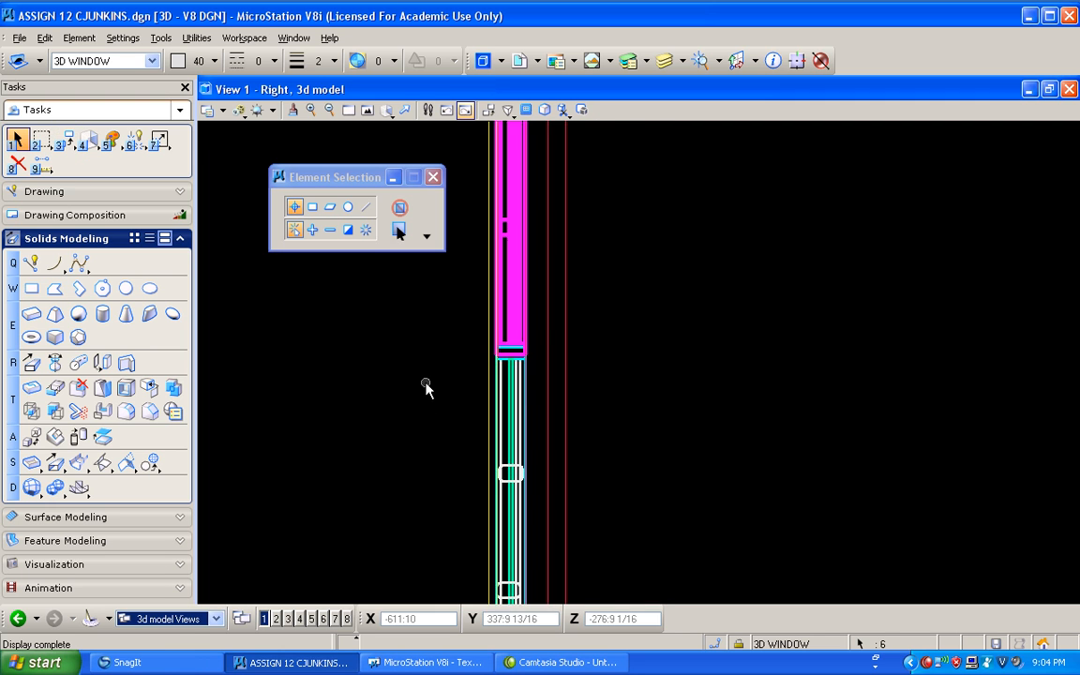
click(19, 143)
drag(435, 352, 488, 581)
scroll(424, 549, up, 2)
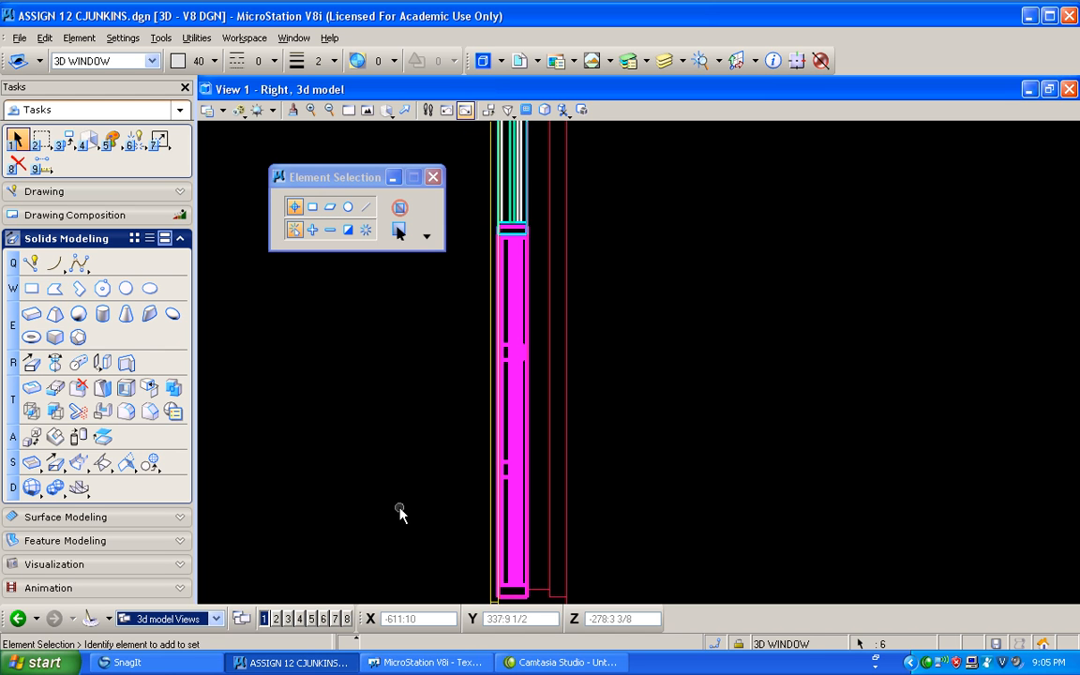
scroll(398, 510, down, 1)
scroll(448, 320, up, 3)
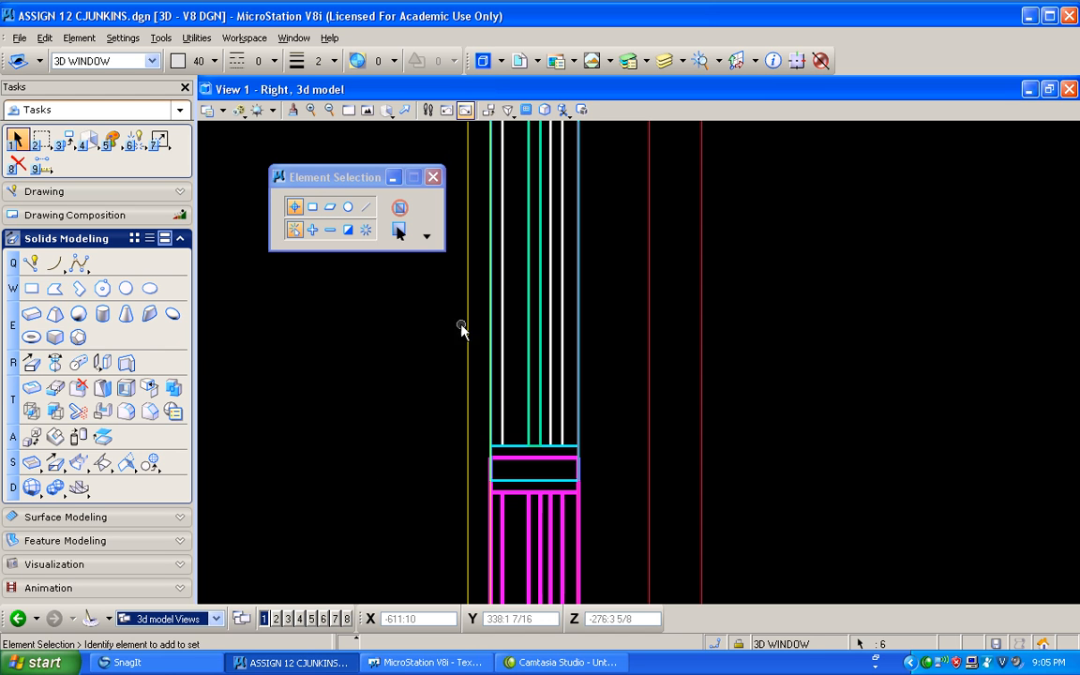
drag(62, 141, 81, 178)
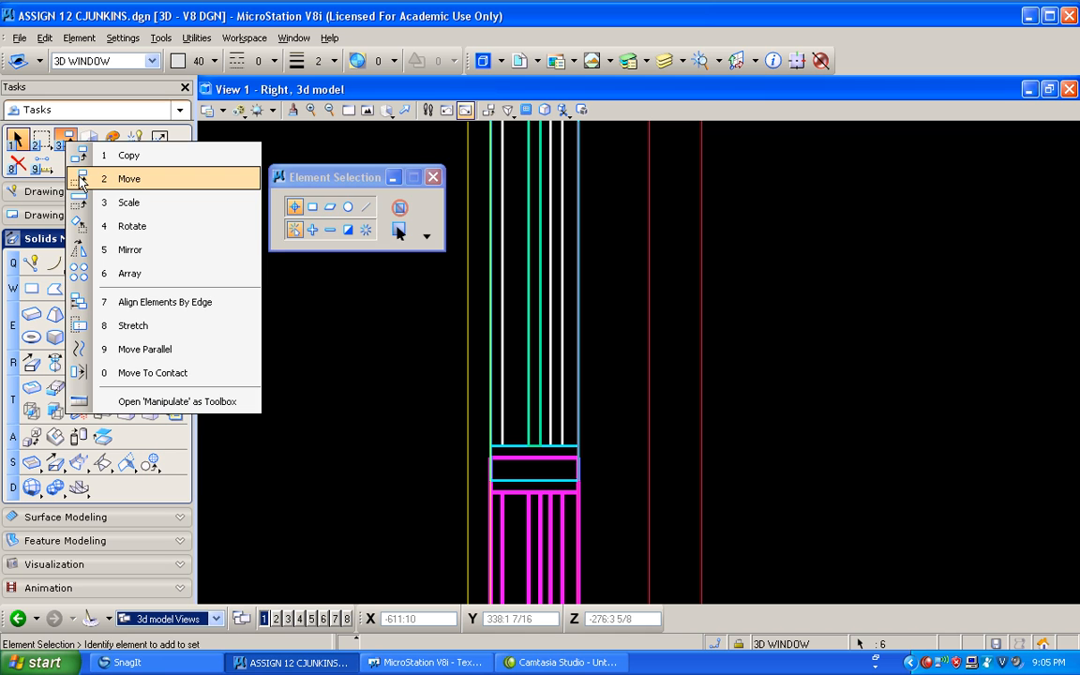
click(80, 178)
click(258, 447)
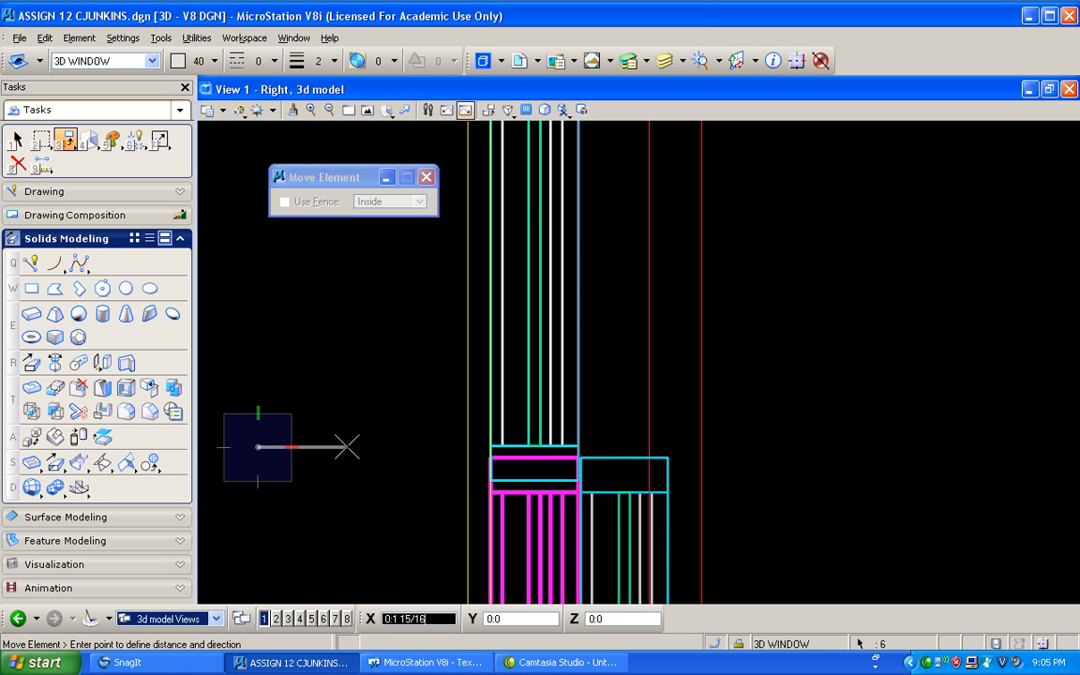
click(347, 447)
right_click(346, 447)
scroll(322, 429, down, 4)
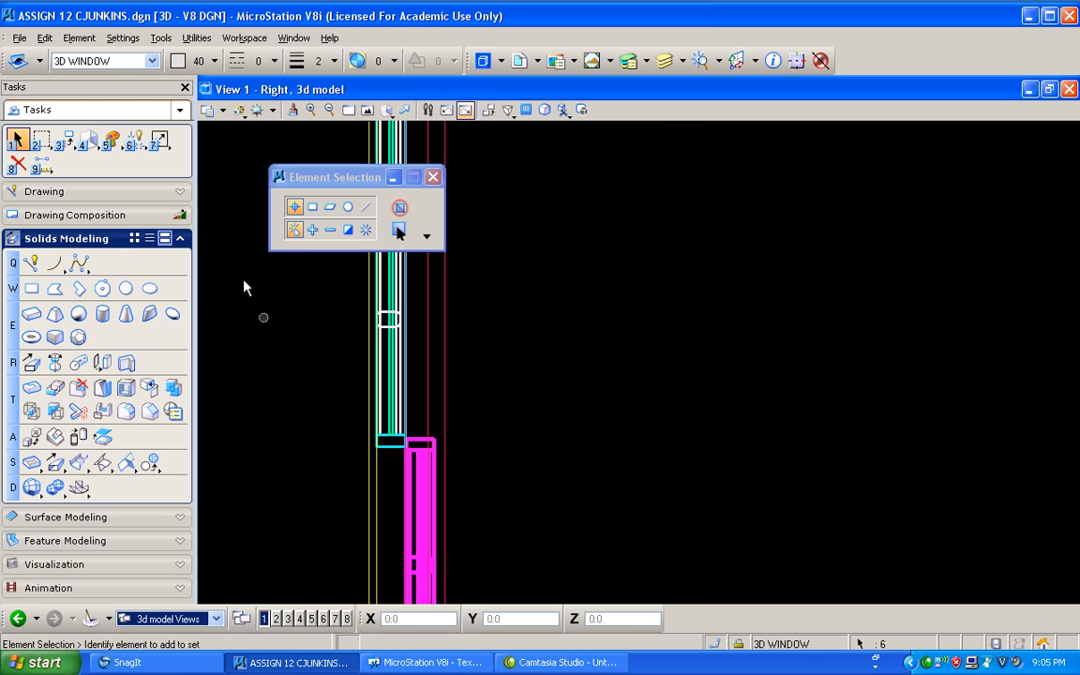
Show the window in the Isometric view, clear the selection and apply the Illustration With Shadows display style
click(387, 110)
click(454, 199)
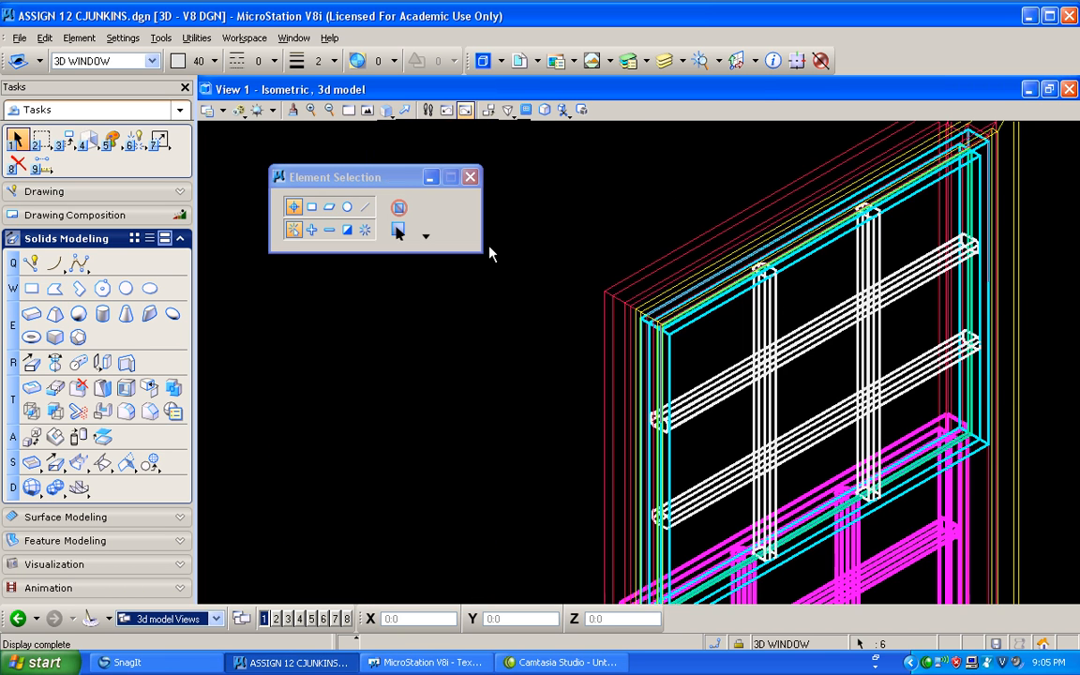
scroll(533, 275, down, 3)
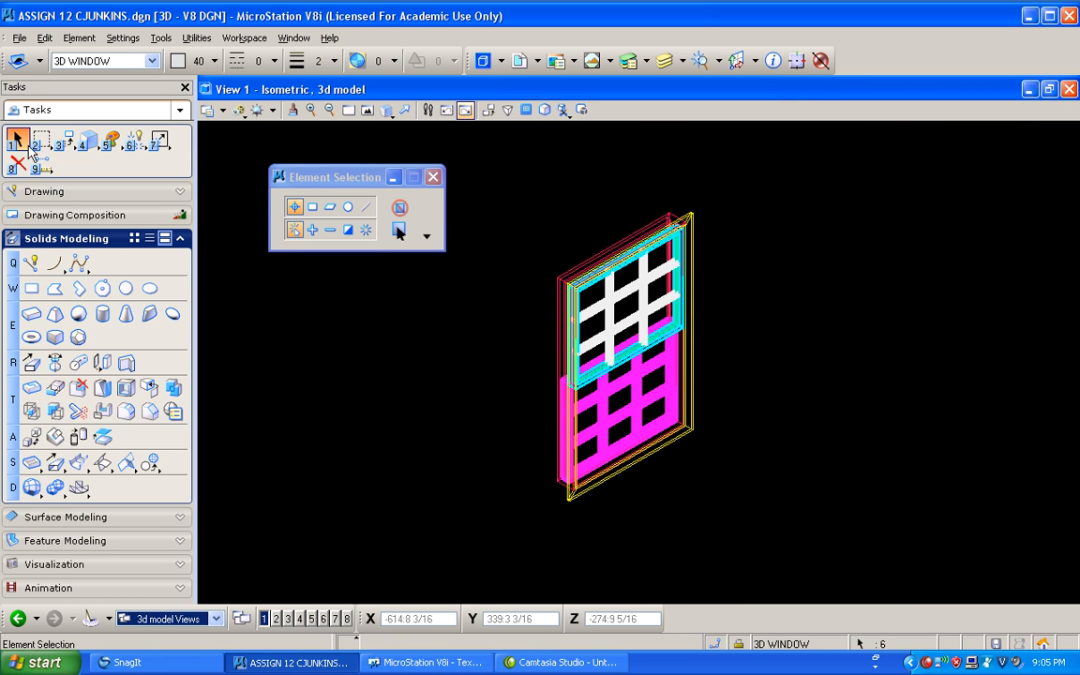
click(18, 141)
click(387, 370)
click(239, 110)
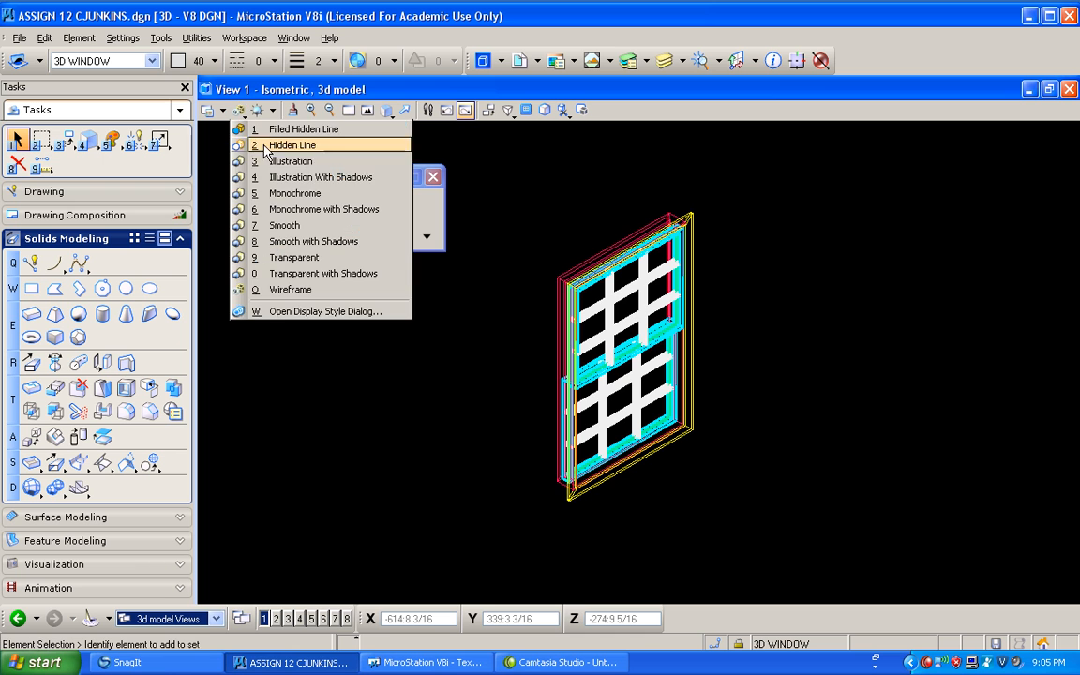
click(282, 174)
scroll(687, 380, up, 3)
scroll(685, 376, down, 3)
scroll(673, 340, up, 3)
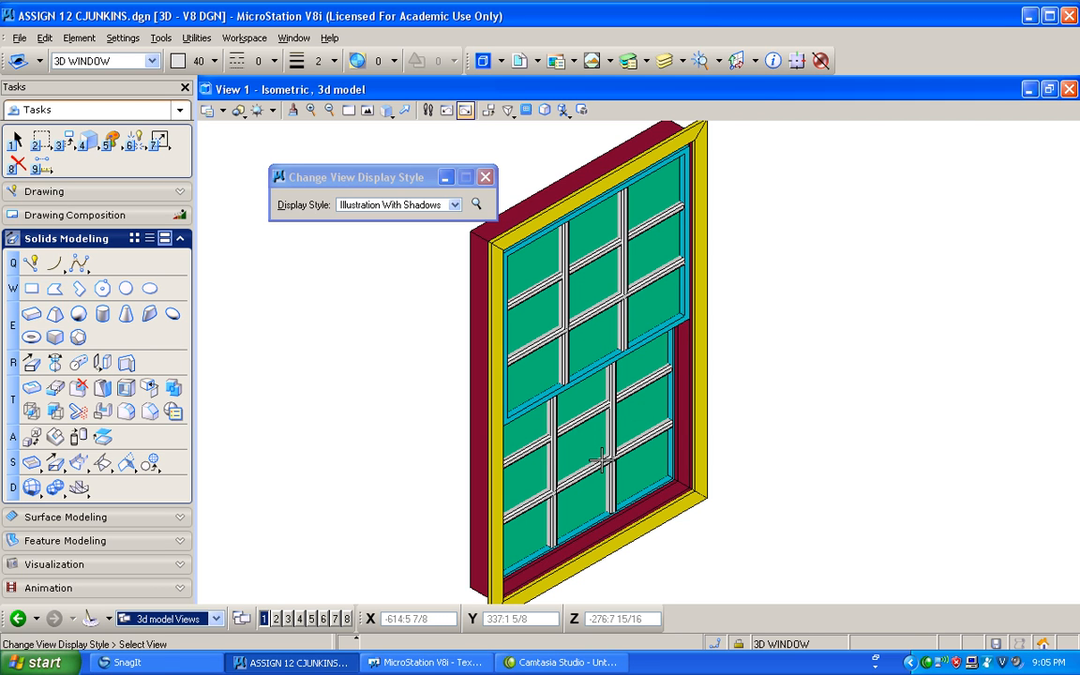
Open the Material Editor and load the Glass & Plastic.pal palette
click(123, 37)
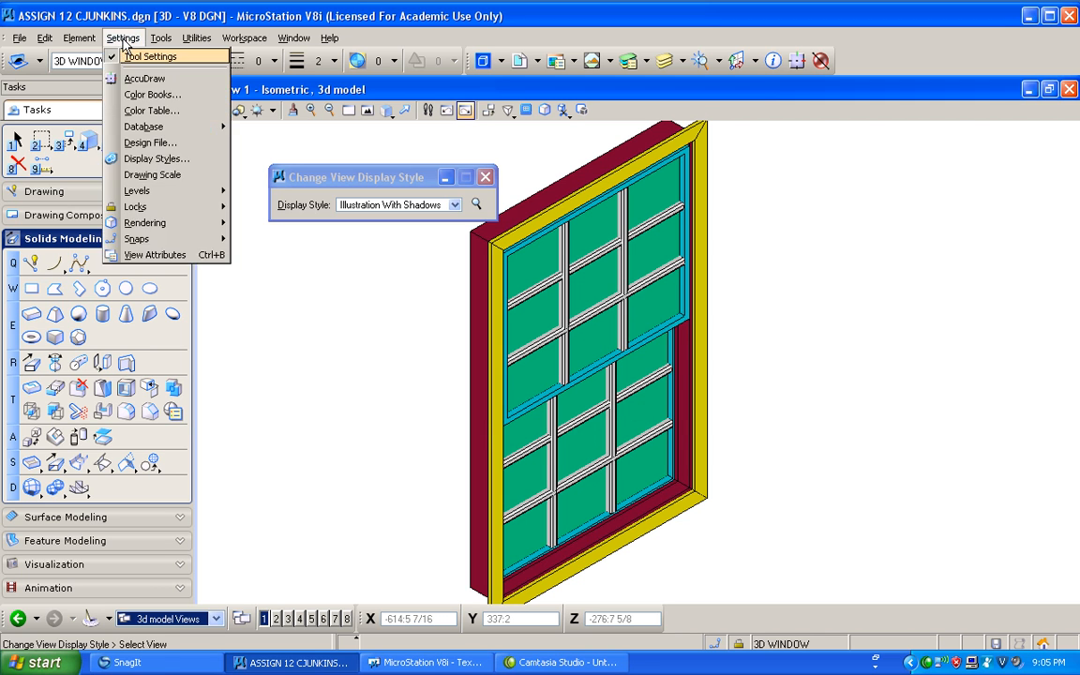
mouse_move(146, 225)
click(261, 278)
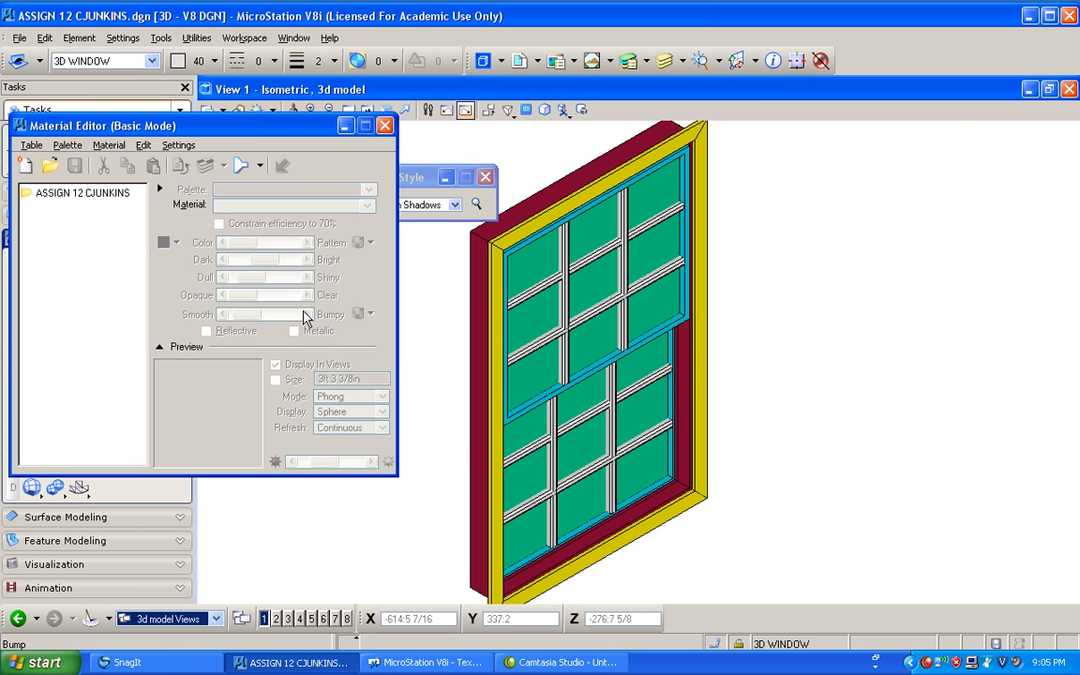
click(66, 145)
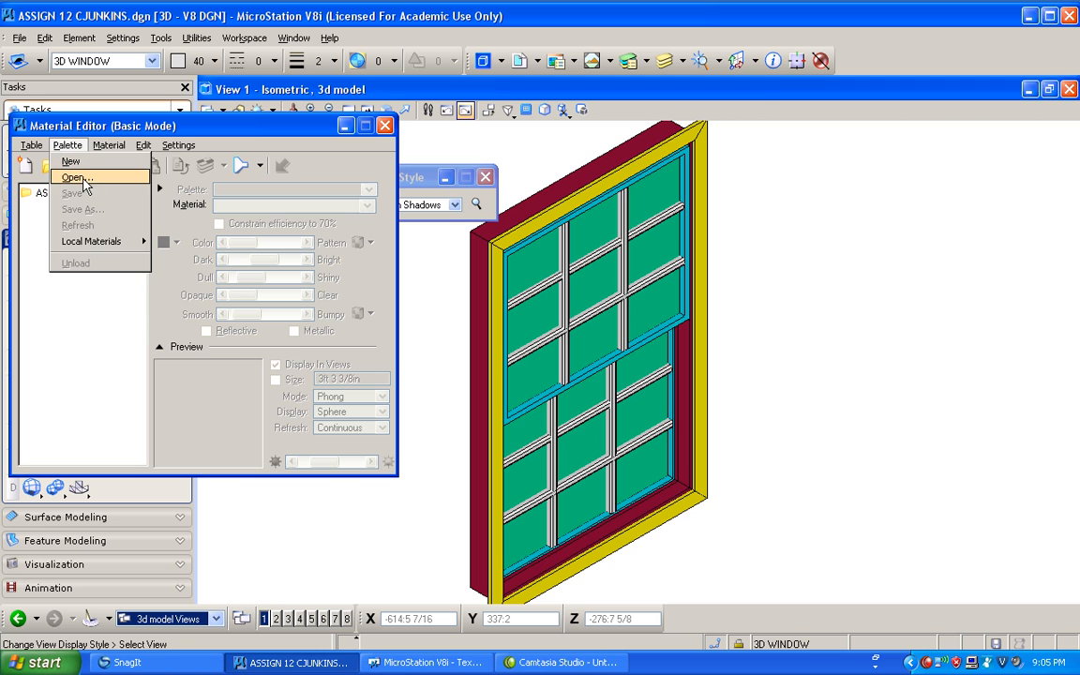
click(79, 178)
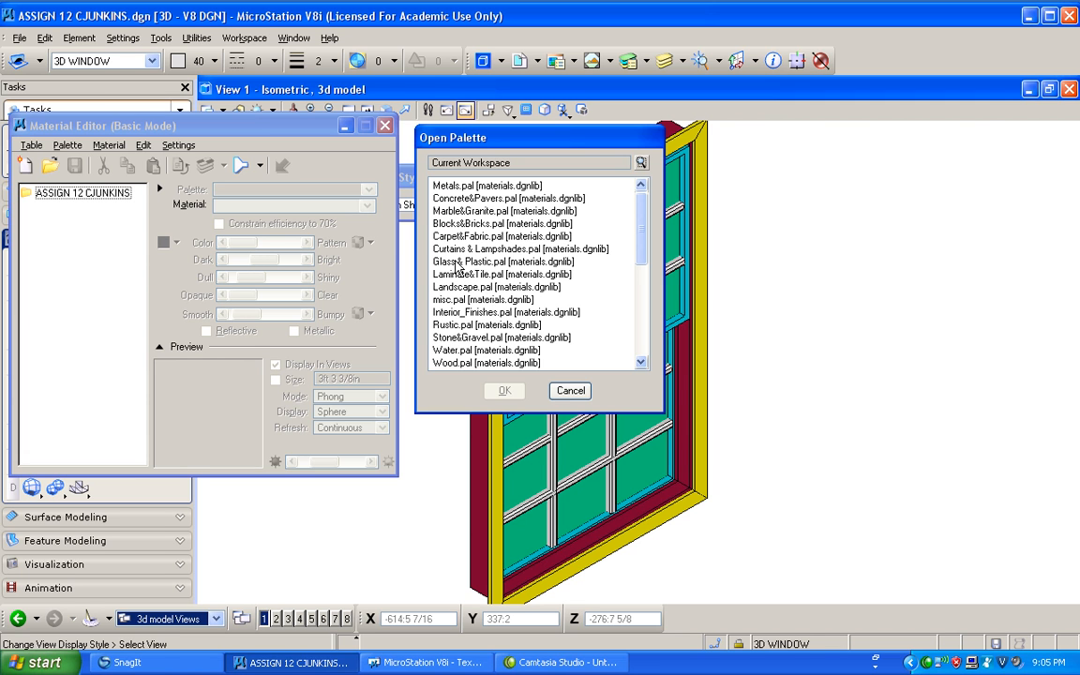
click(457, 263)
double_click(458, 263)
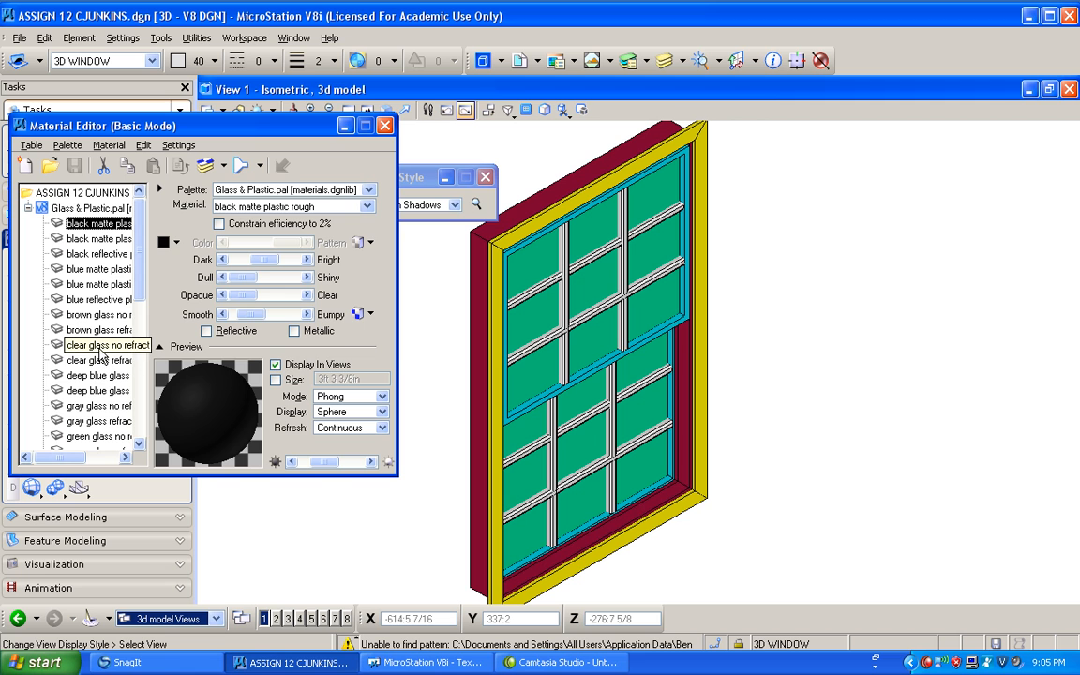
Attach the brown glass refract material to the glass panes of the upper and lower sashes
click(98, 331)
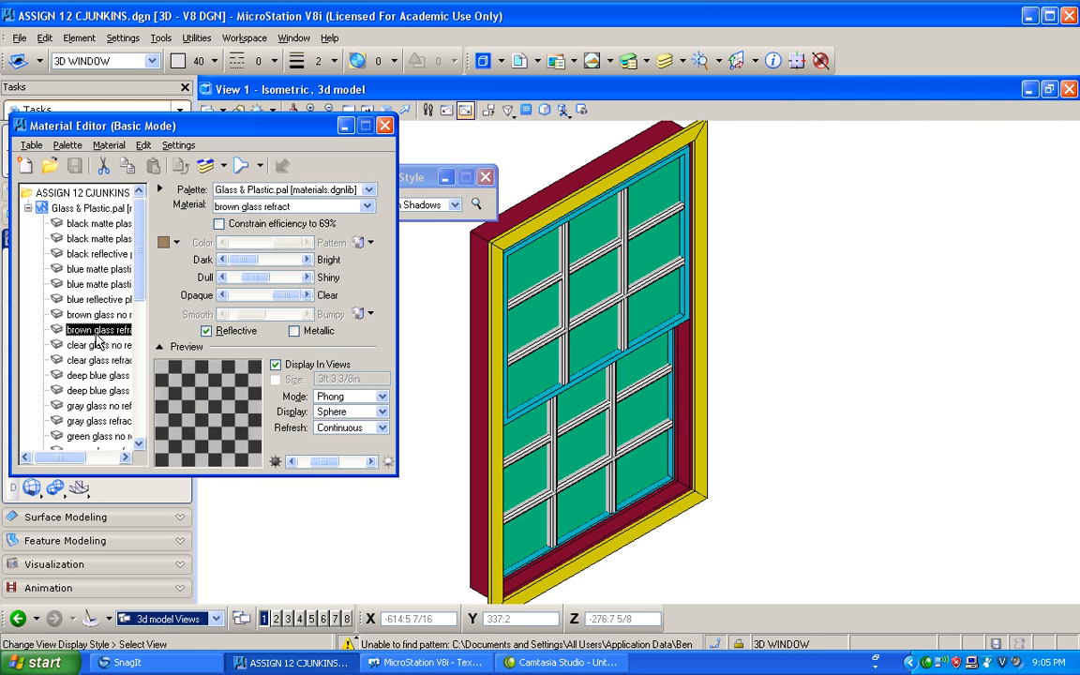
click(206, 167)
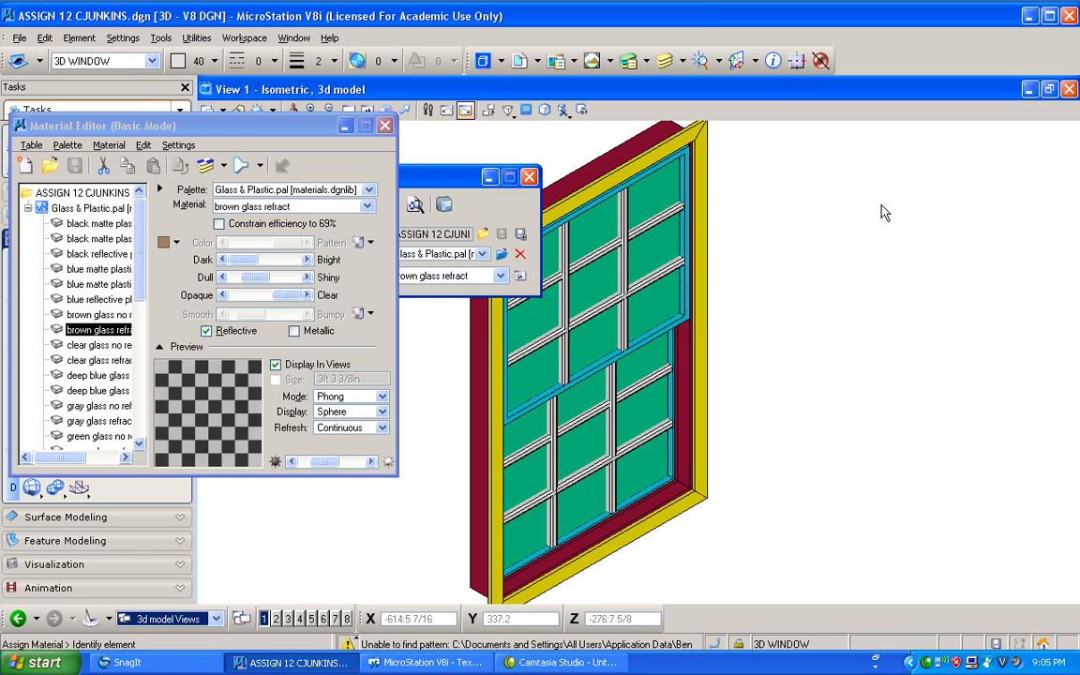
click(717, 209)
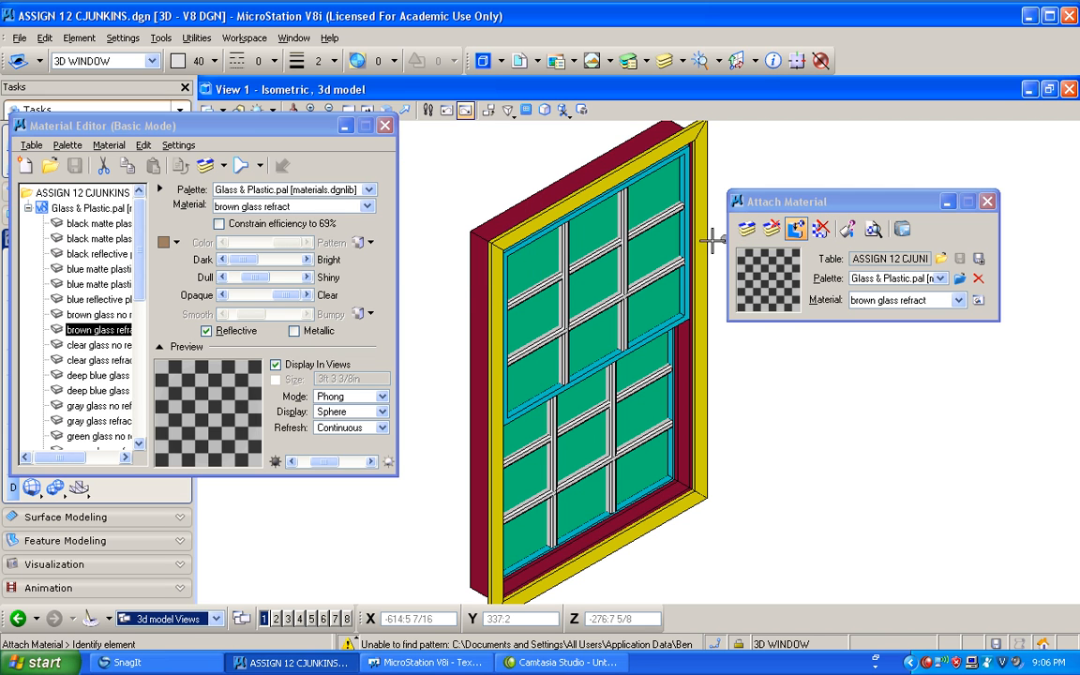
click(598, 284)
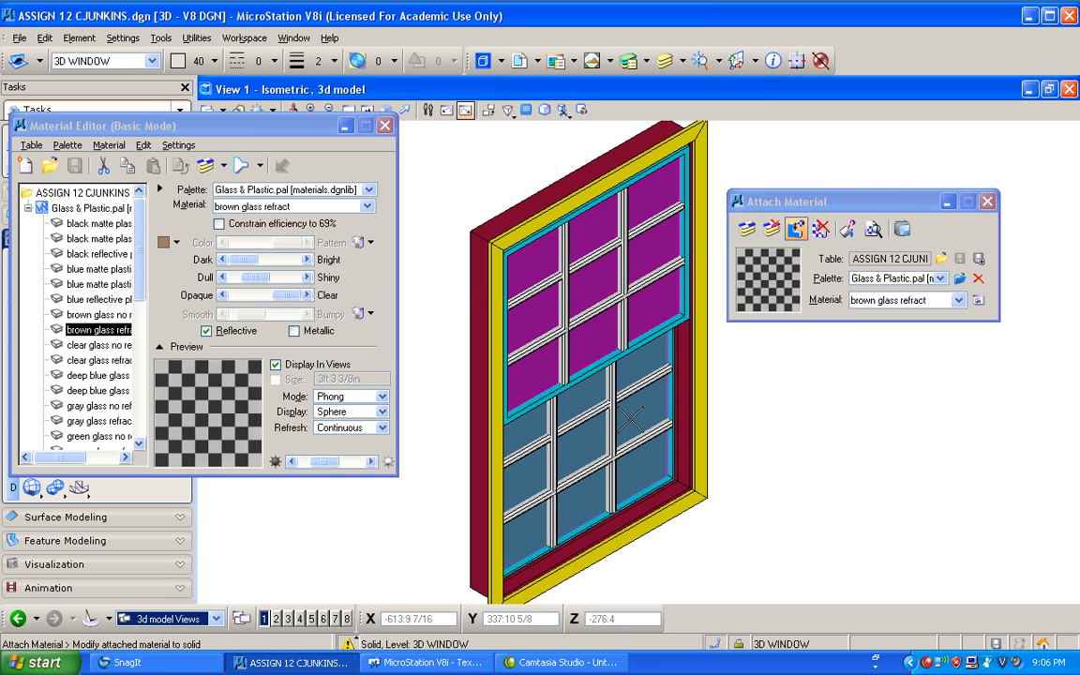
click(815, 400)
click(656, 409)
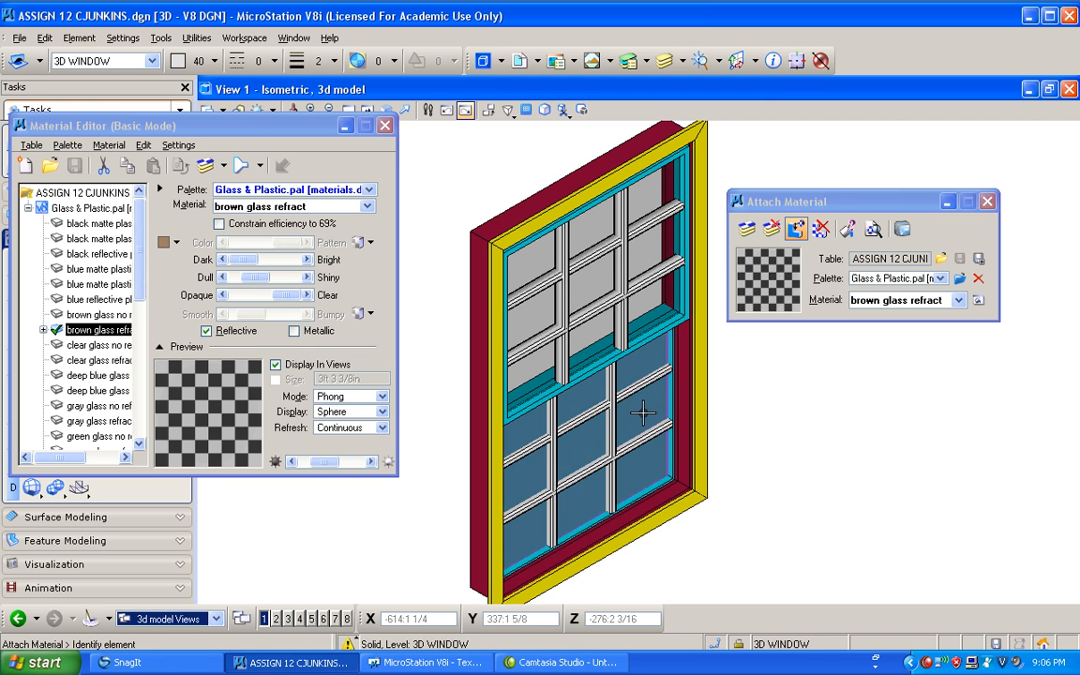
click(842, 405)
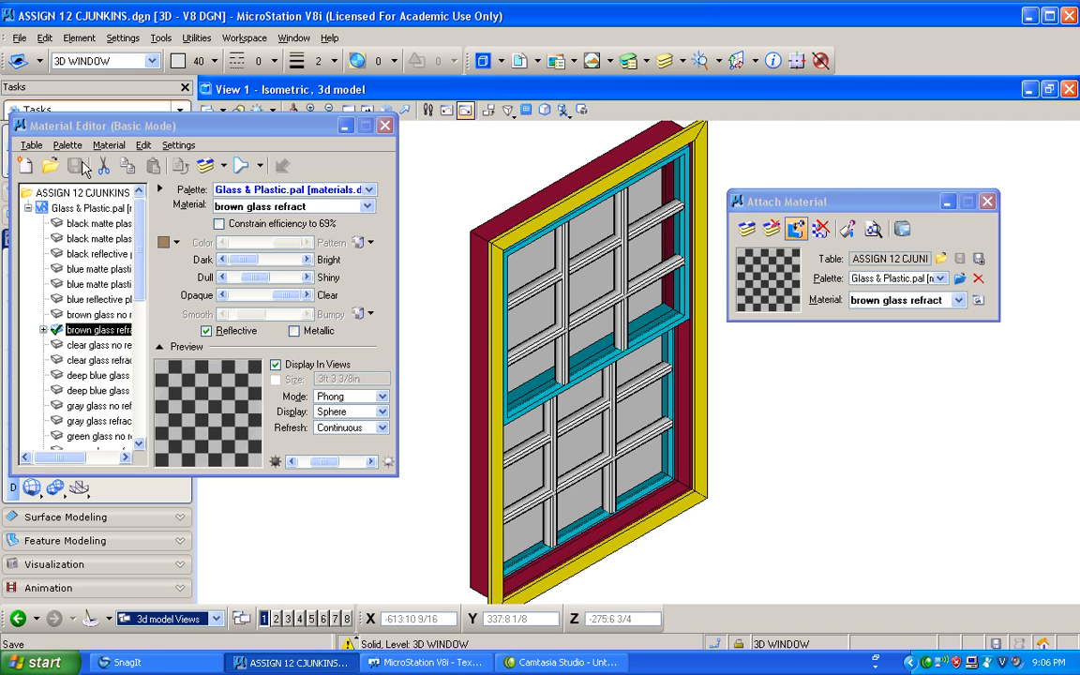
Collapse the Glass & Plastic materials and load the Interior_Finishes.pal palette
click(28, 207)
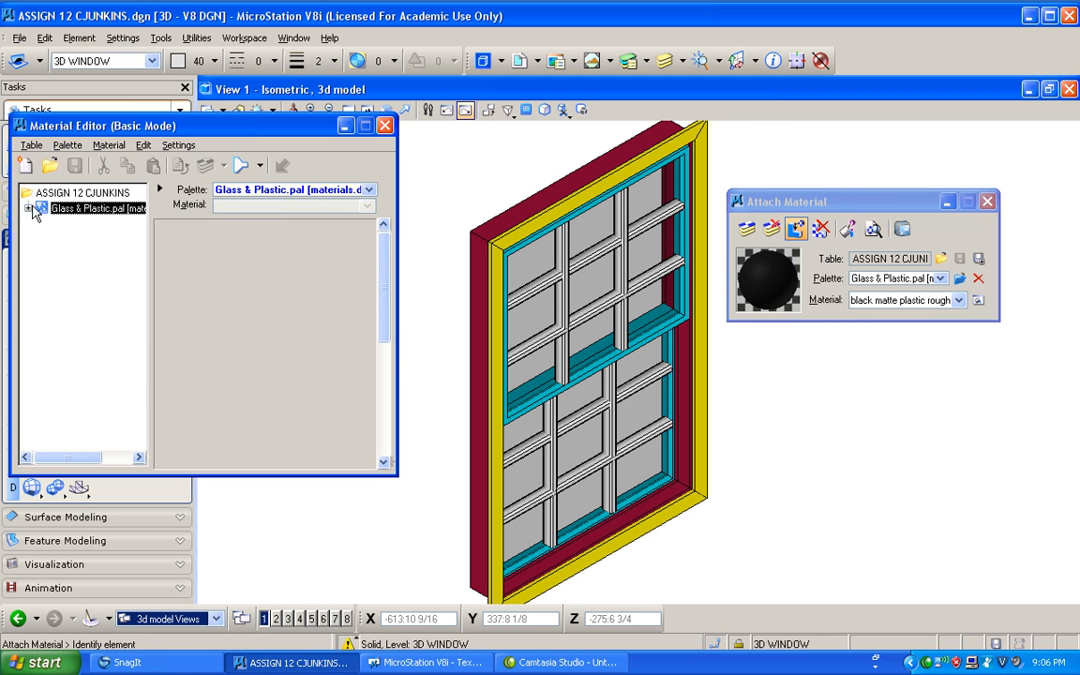
click(64, 144)
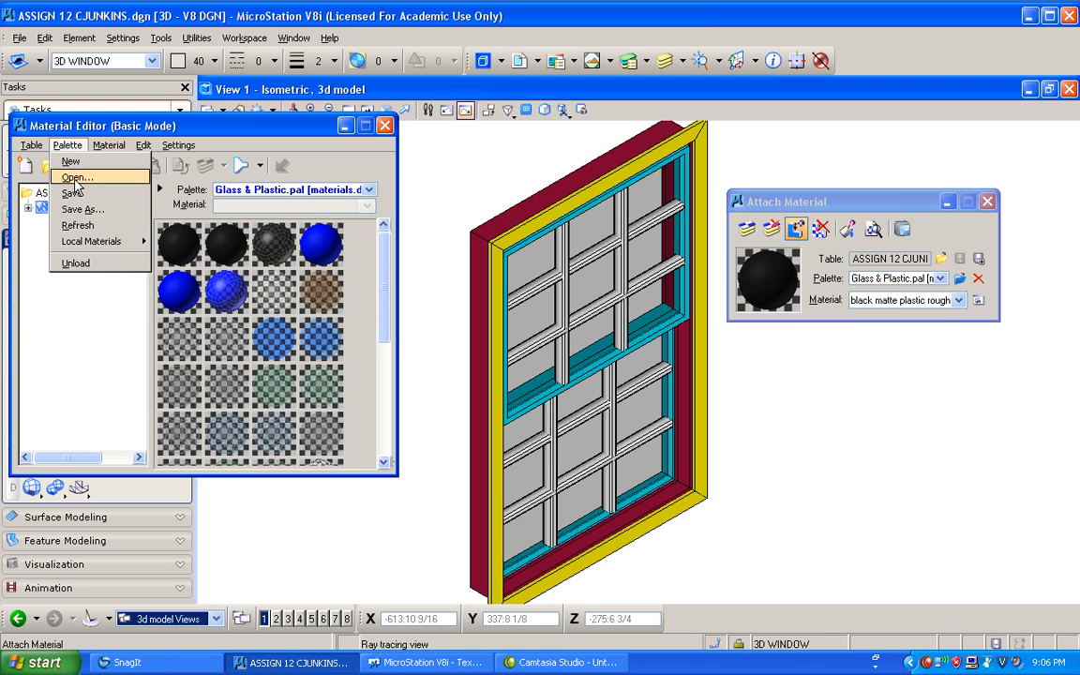
click(77, 177)
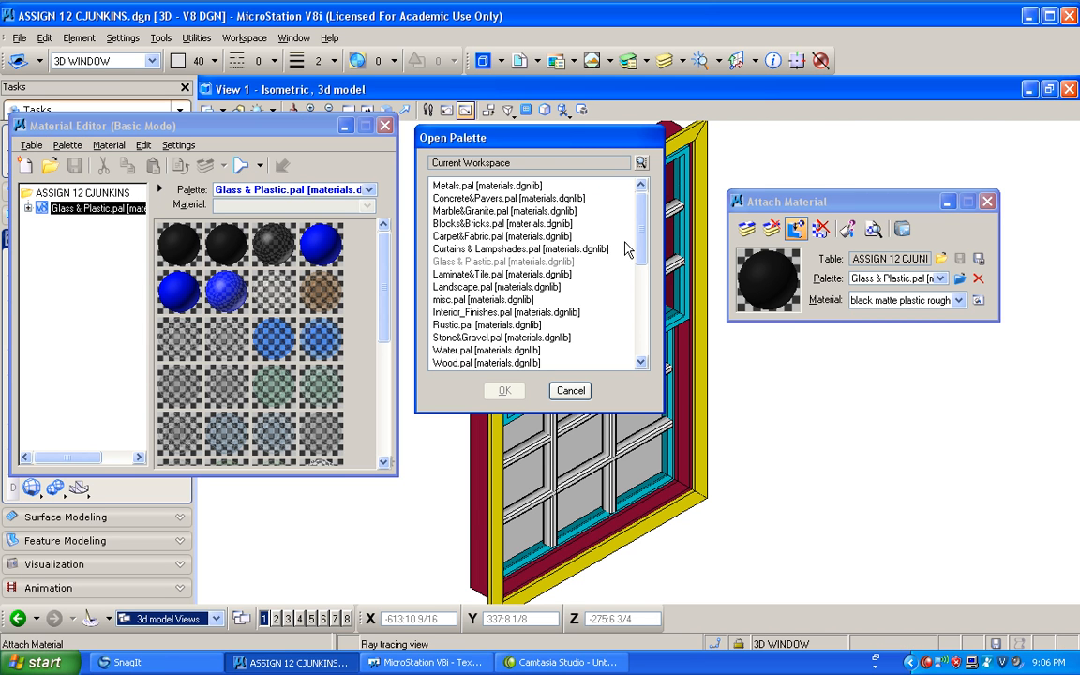
double_click(457, 313)
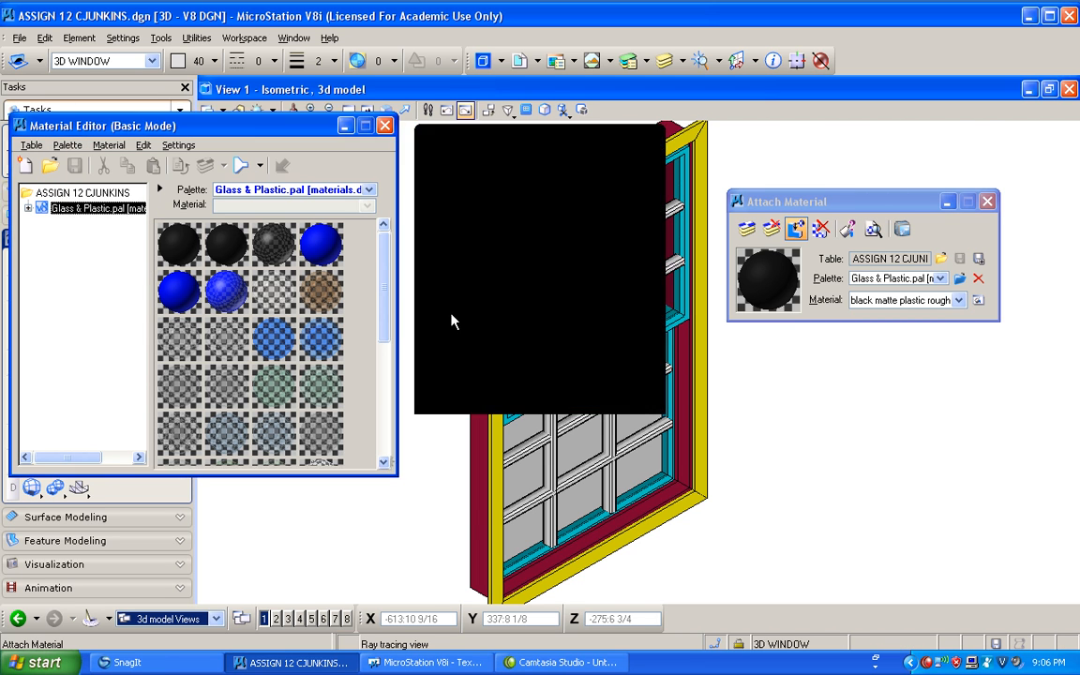
Select the Paint Eggshell (White) material and attach it to the lower sash frame and the red side jamb beside it
click(98, 329)
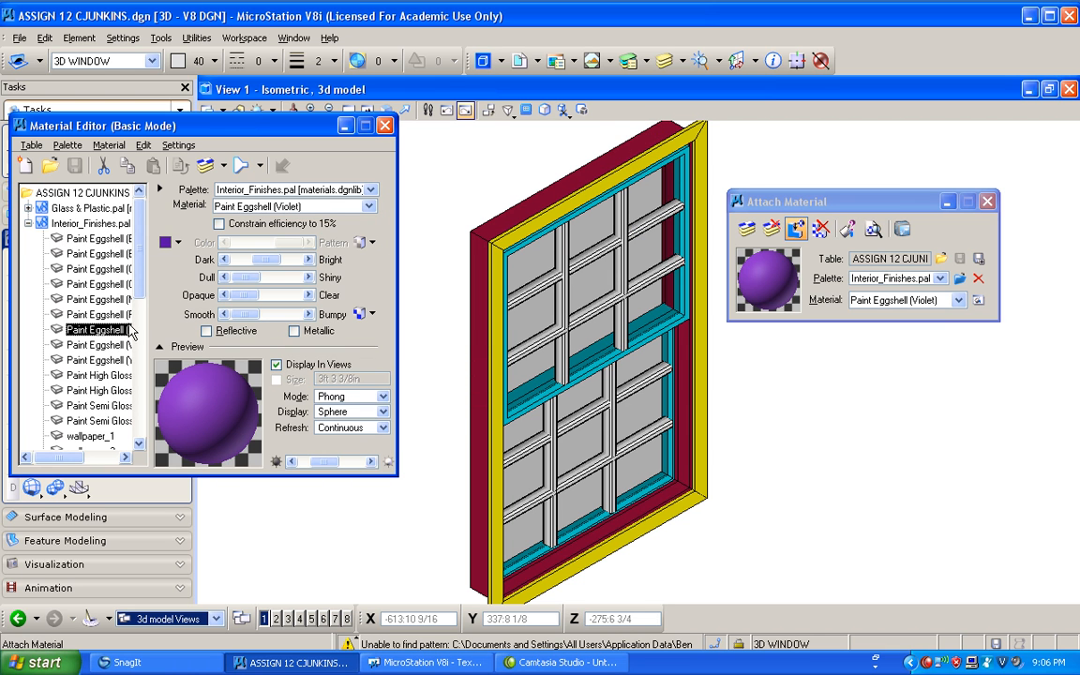
drag(70, 458, 85, 457)
click(54, 345)
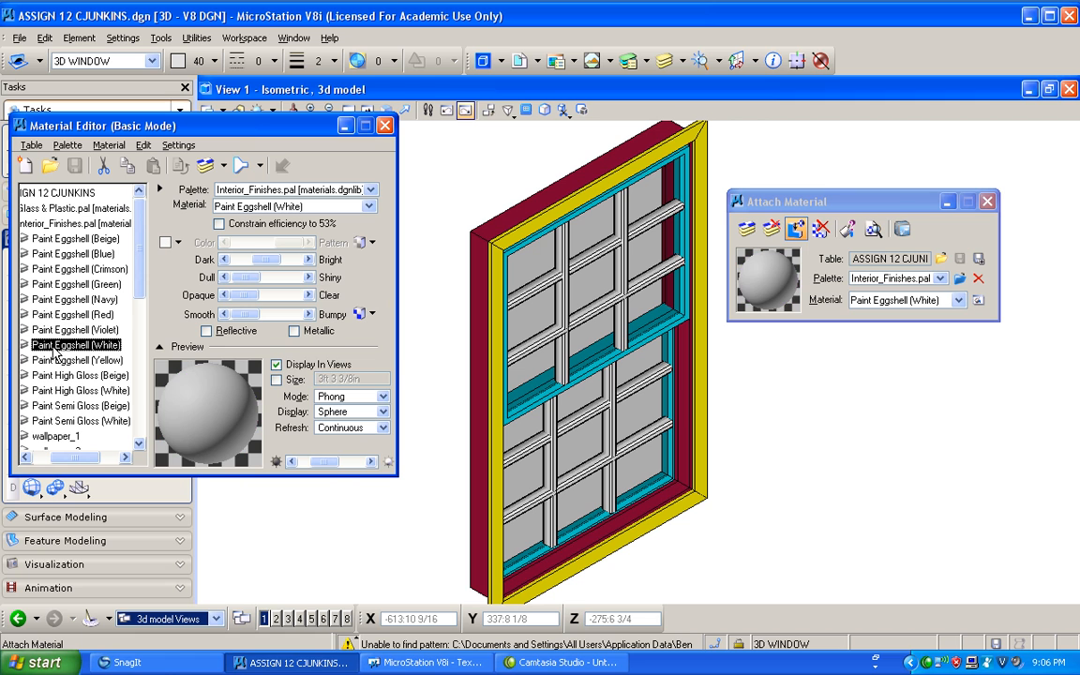
click(205, 165)
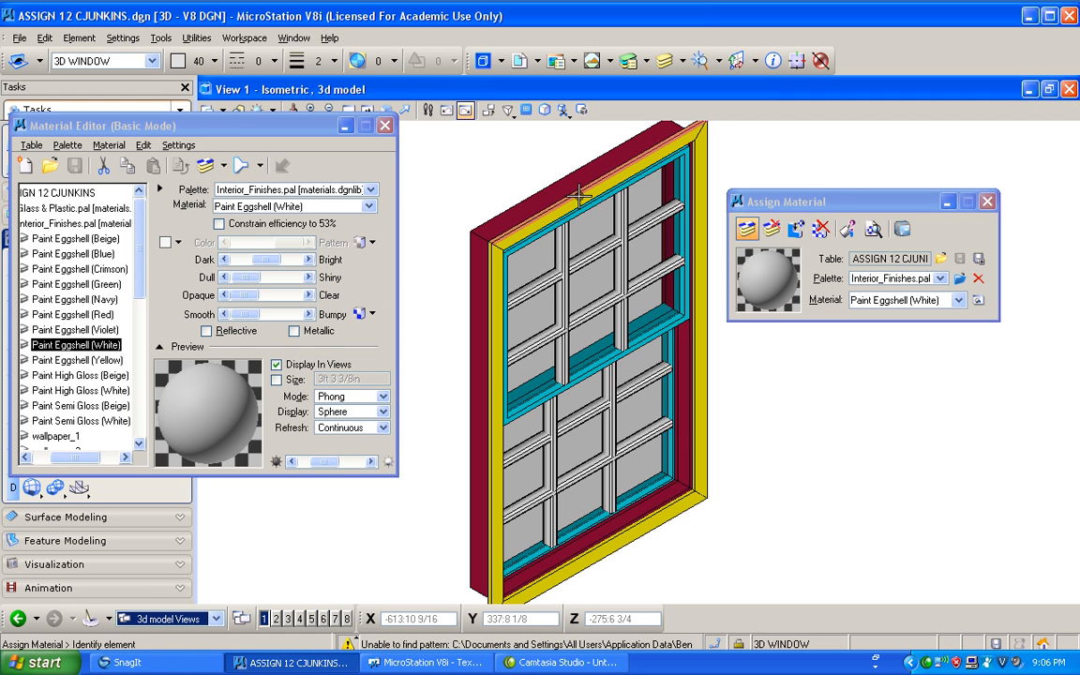
click(796, 229)
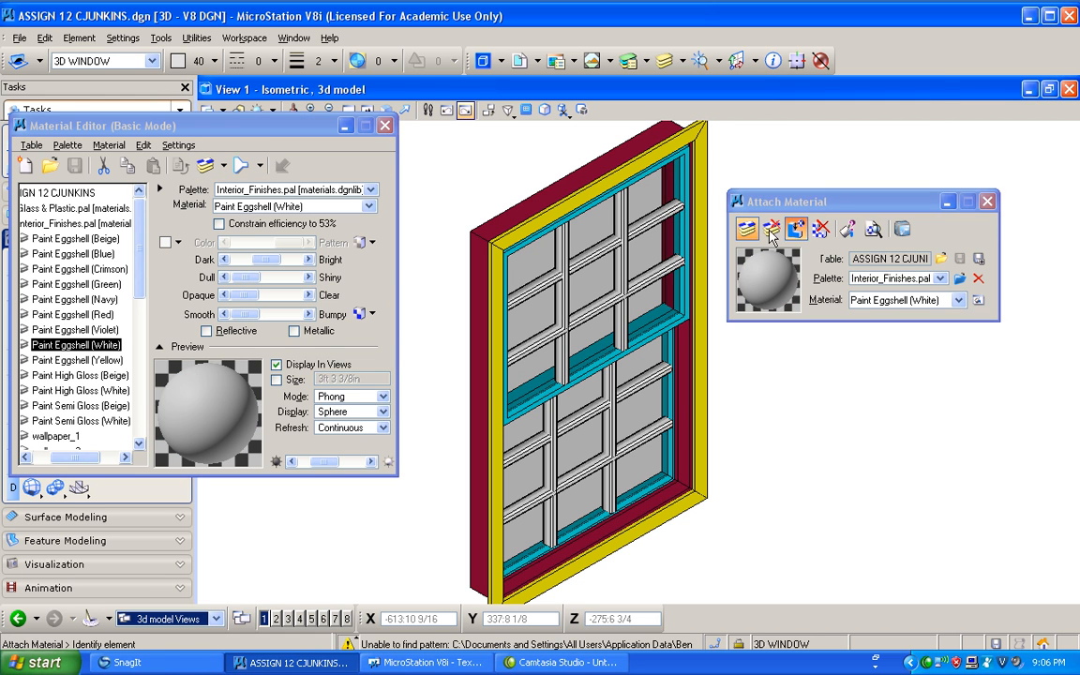
click(672, 423)
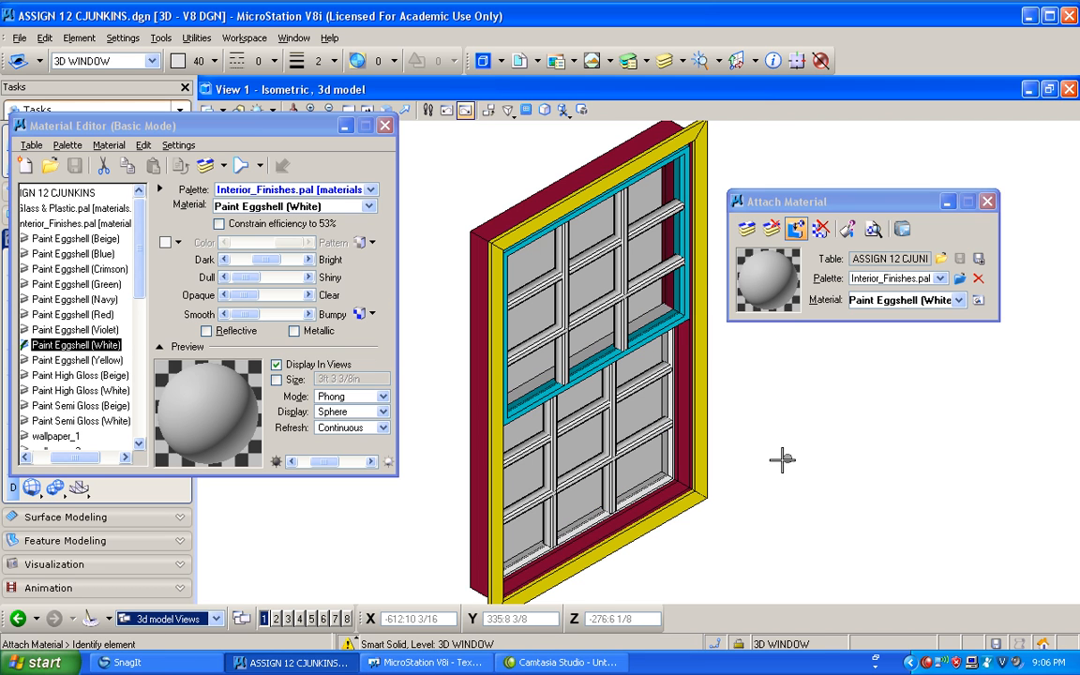
click(686, 457)
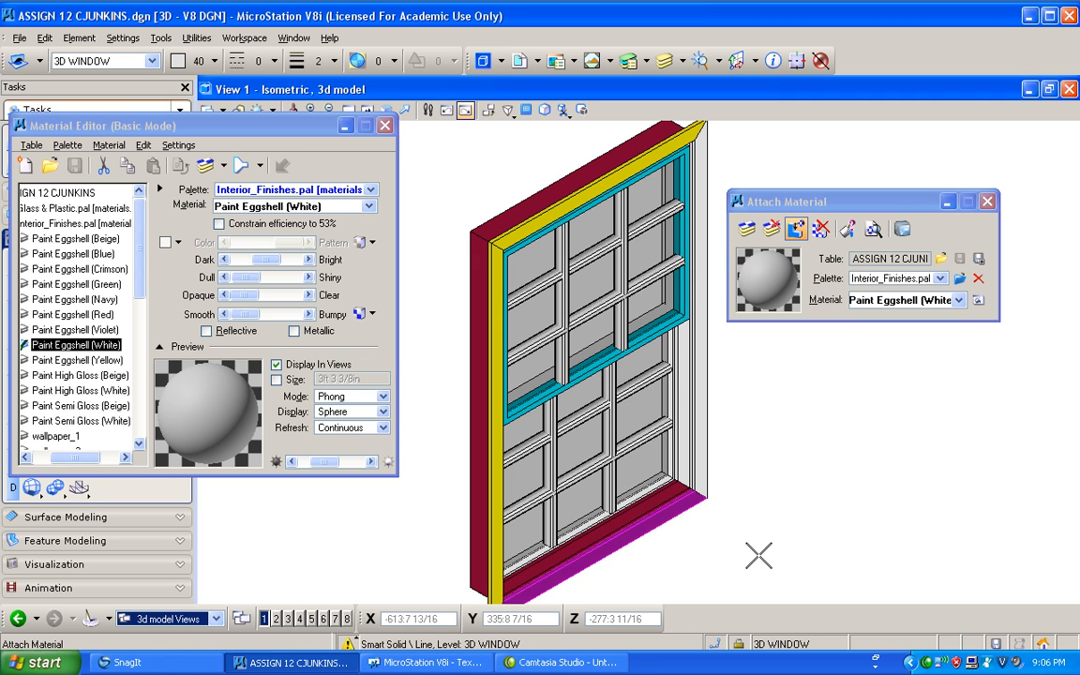
Attach the white eggshell paint to the yellow trim around the window and to the cyan upper sash frame
click(494, 530)
click(431, 506)
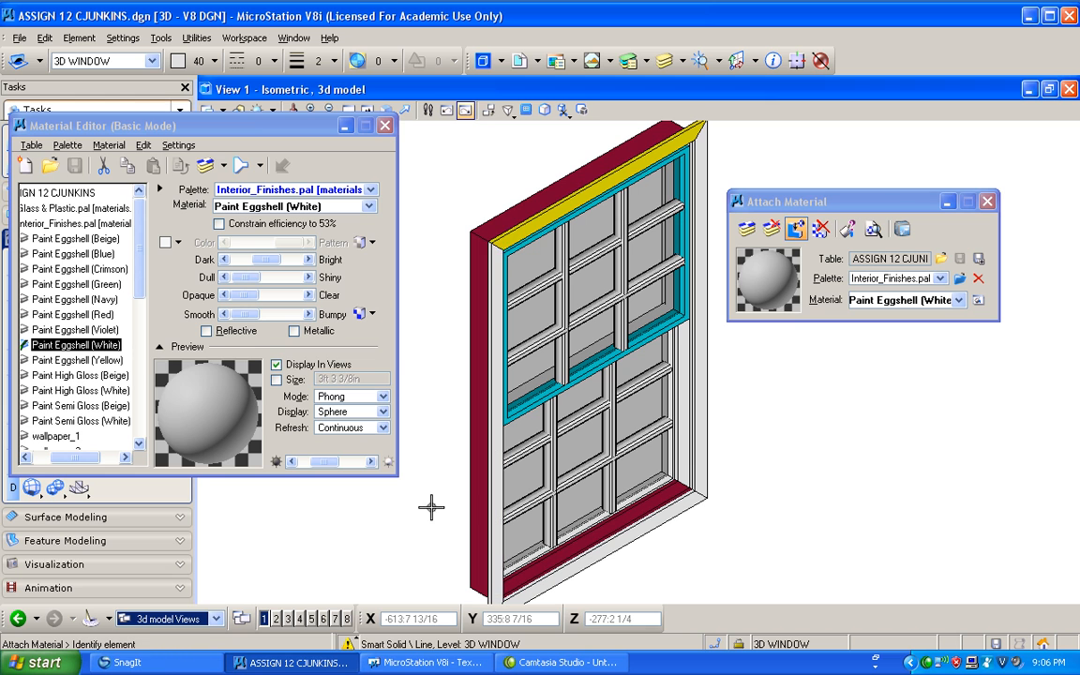
click(538, 218)
click(437, 162)
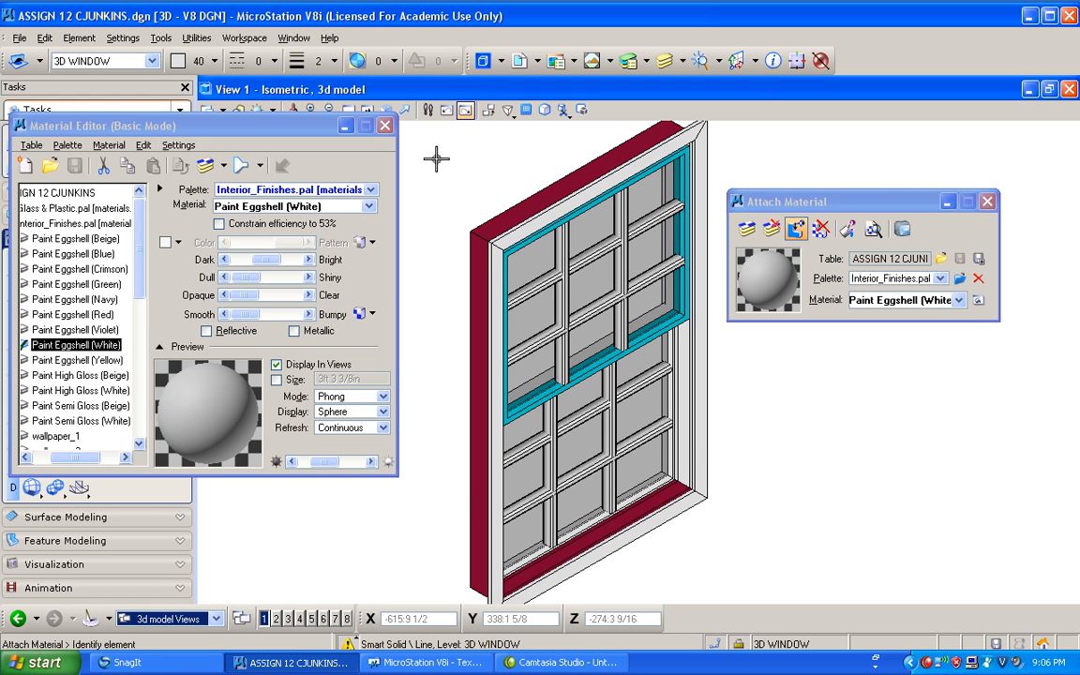
click(605, 167)
click(532, 140)
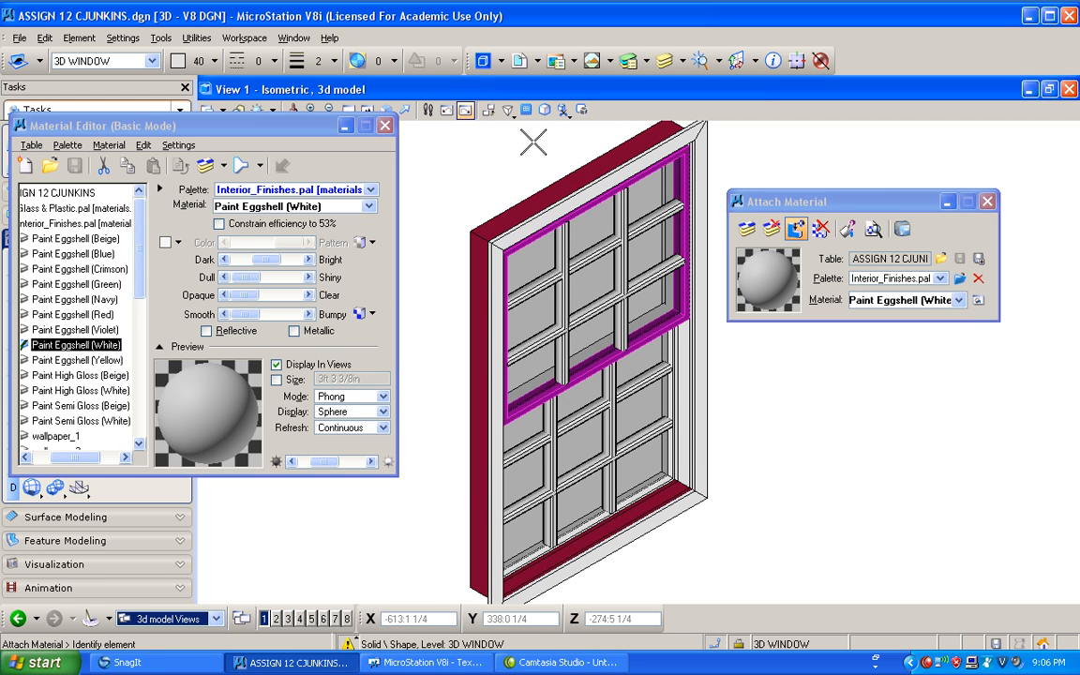
Attach the white eggshell paint to the remaining red frame pieces: the head, the outer side jamb and the sill
click(540, 188)
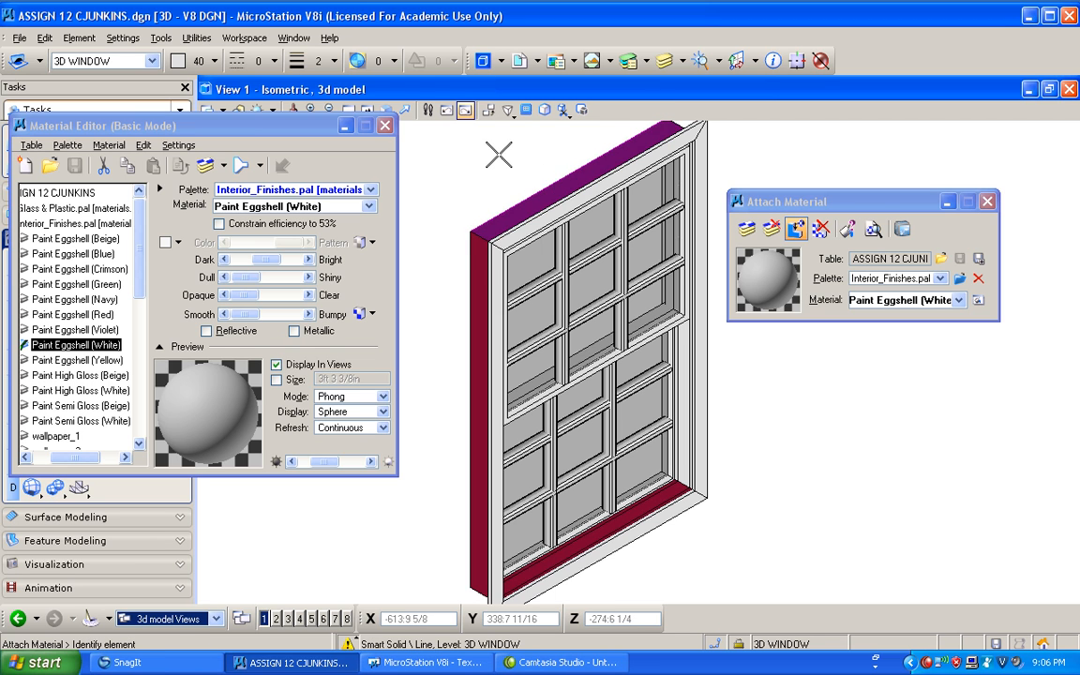
click(448, 139)
click(471, 253)
click(446, 202)
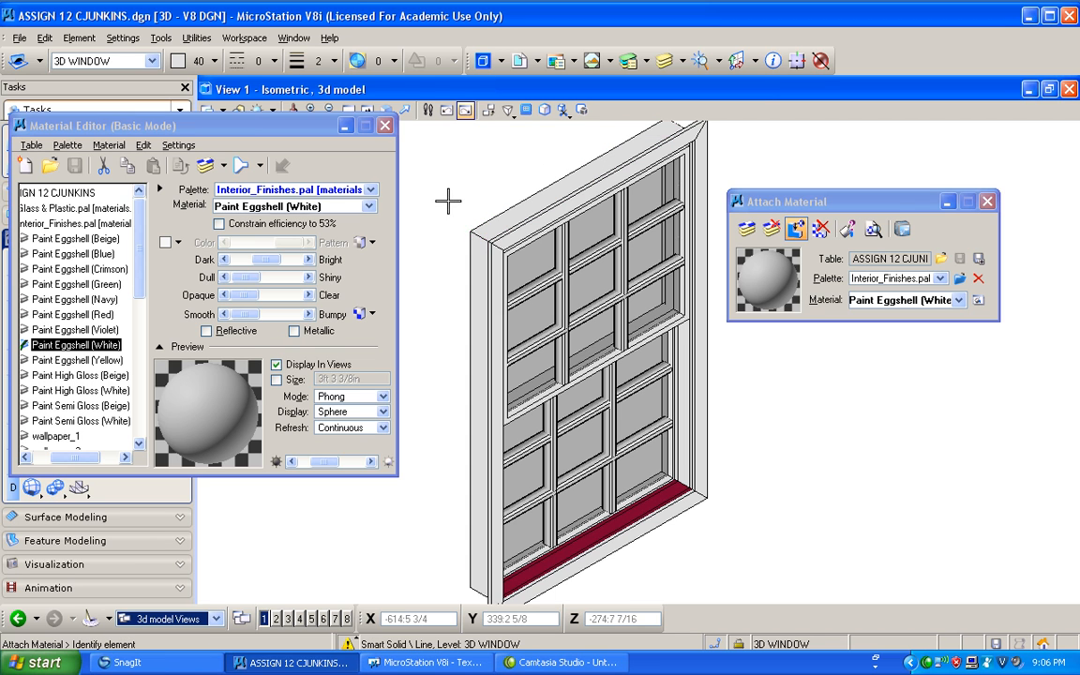
click(604, 530)
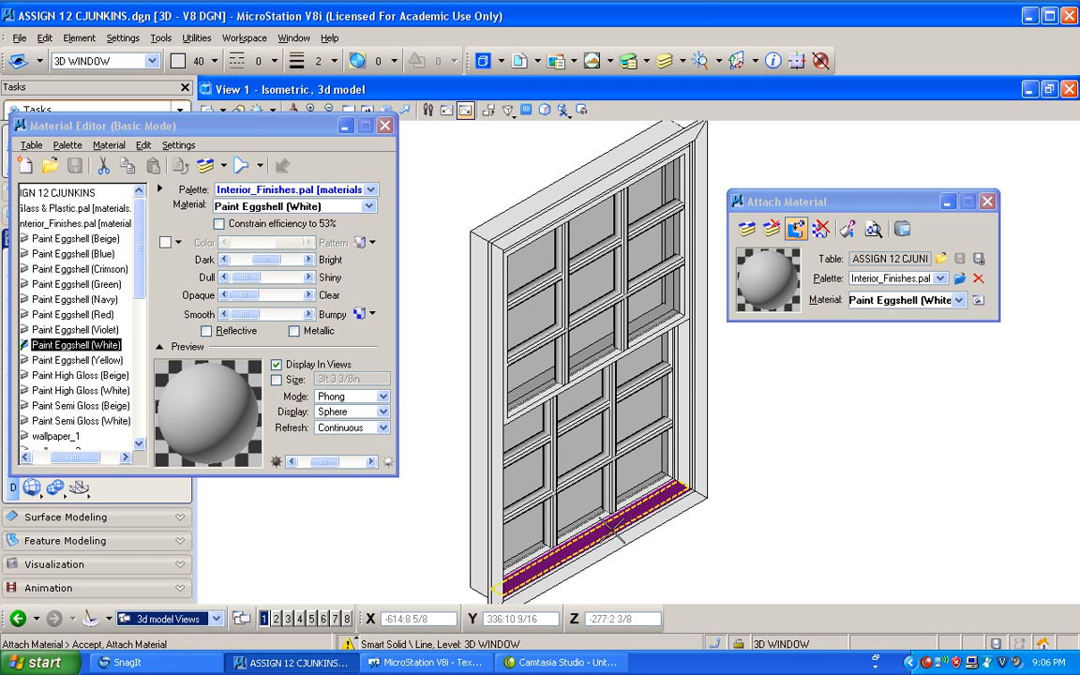
click(760, 556)
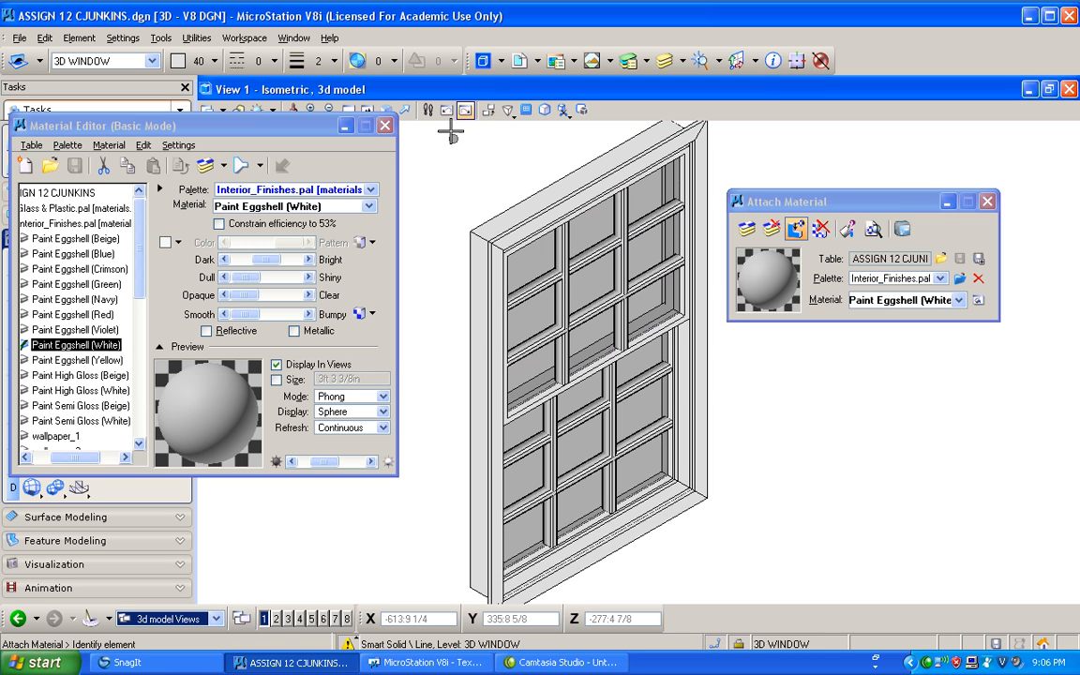
Rotate the view dynamically to show the window from its opposite side and close the Material Editor
click(348, 110)
drag(310, 129, 301, 153)
click(385, 111)
click(397, 128)
drag(827, 403, 546, 403)
drag(863, 451, 723, 504)
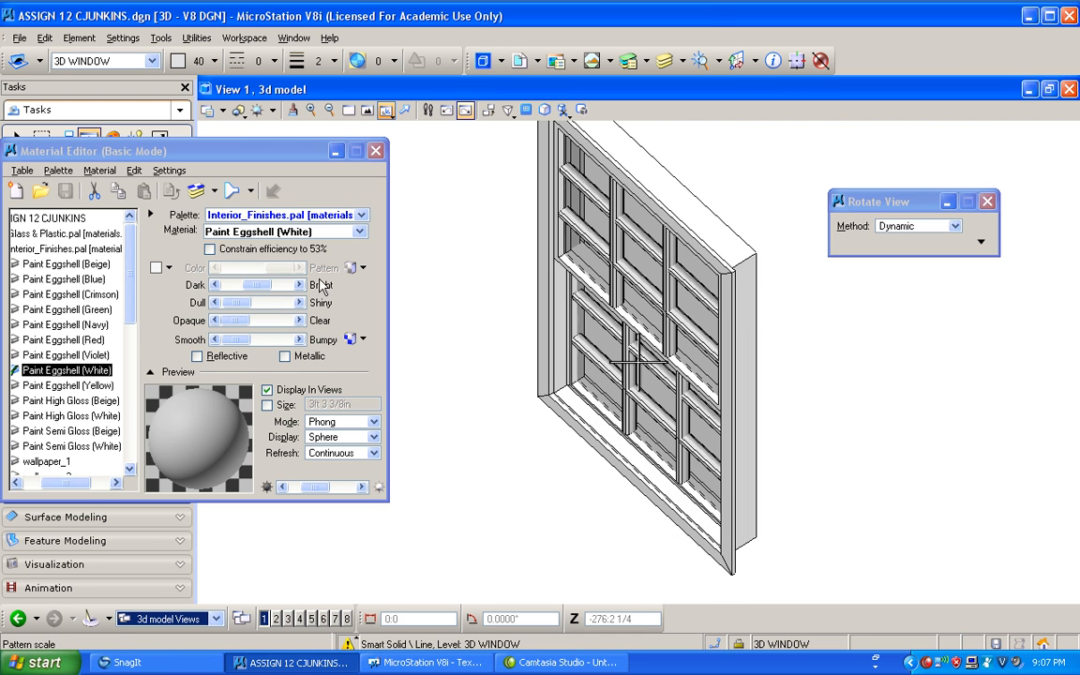
click(375, 150)
Set the active color to red (3) and place a solid sphere with a radius of about 1:0 9/16 beside the window
click(78, 315)
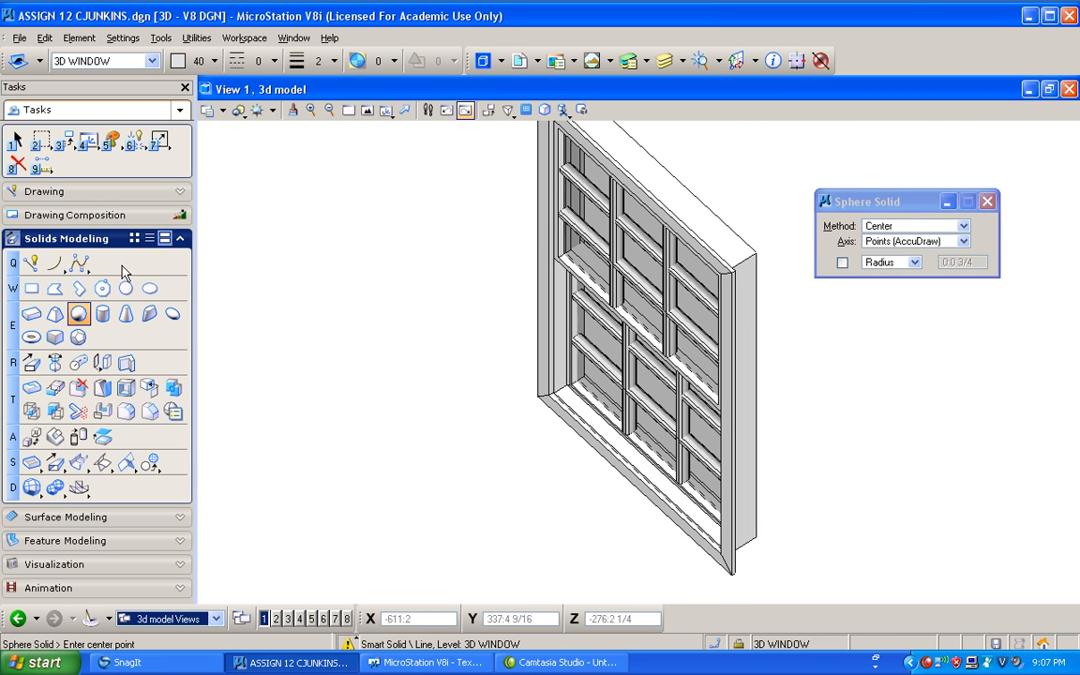
click(192, 61)
click(222, 137)
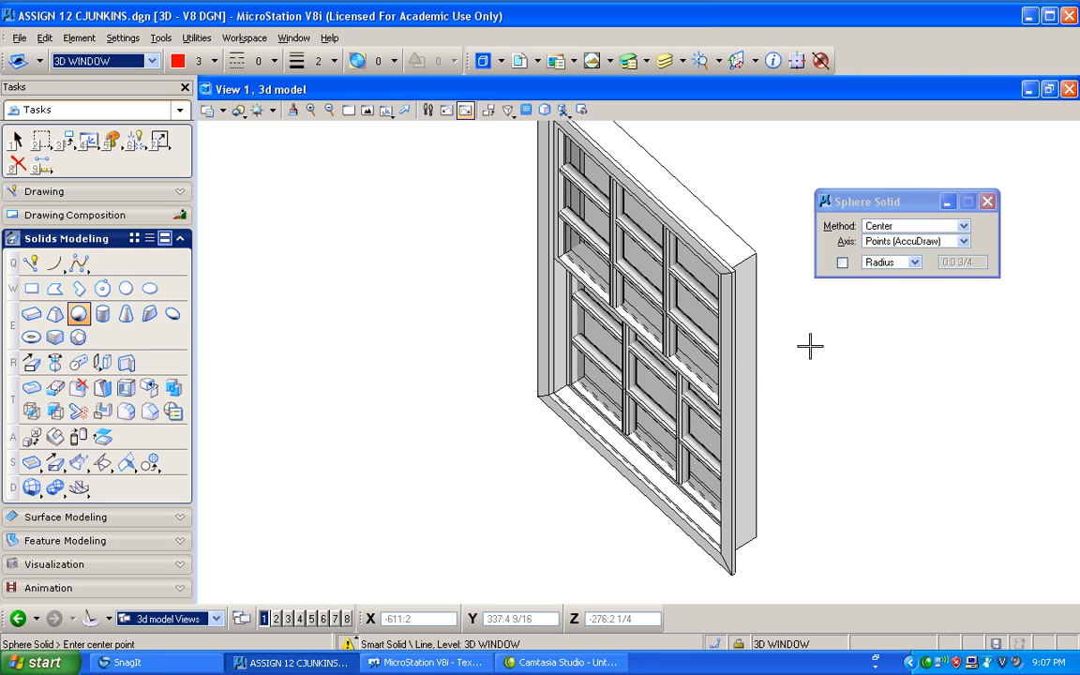
click(882, 370)
click(904, 319)
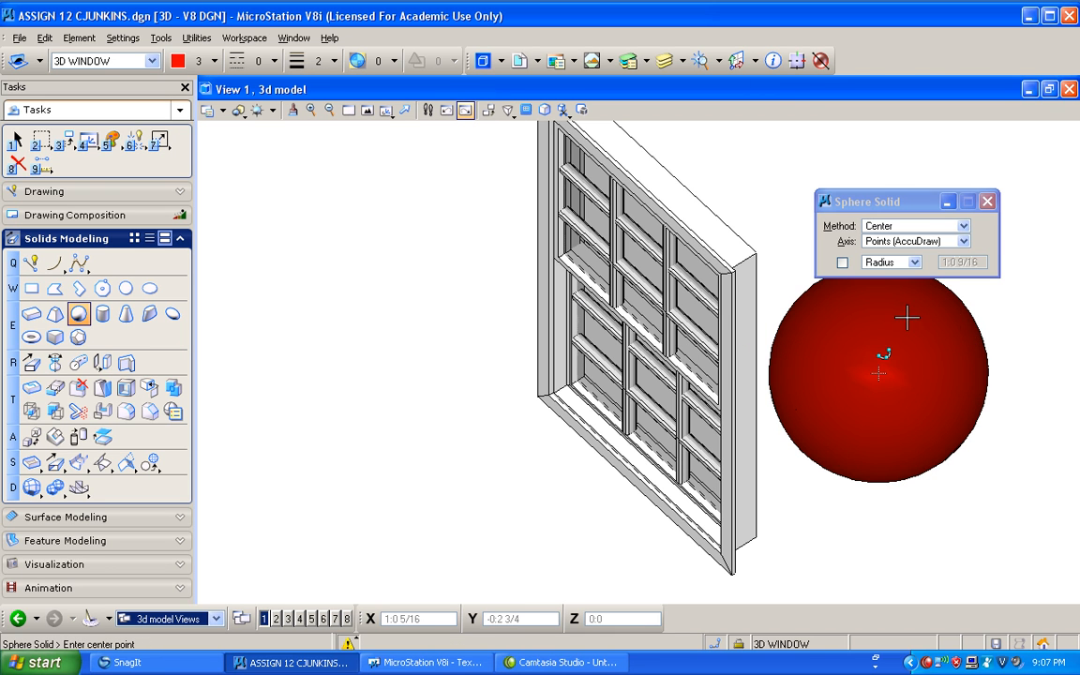
Move the red sphere closer behind the window in the Top view, about -0:11 3/16 in X and -0:9 1/8 in Y
click(386, 111)
click(418, 148)
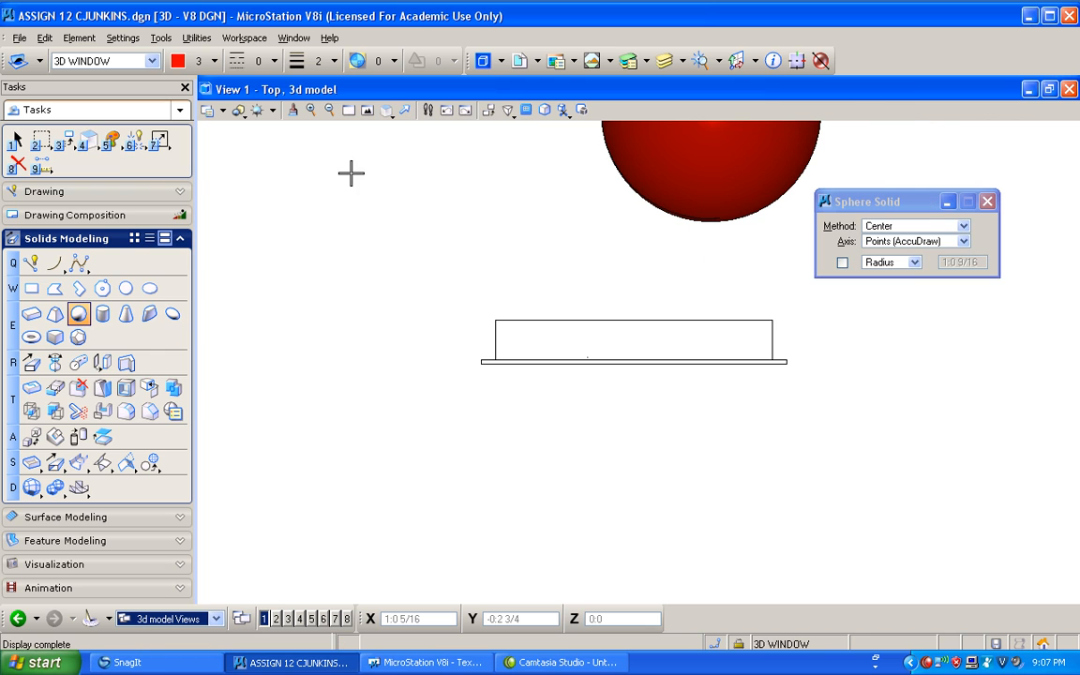
click(63, 141)
click(122, 177)
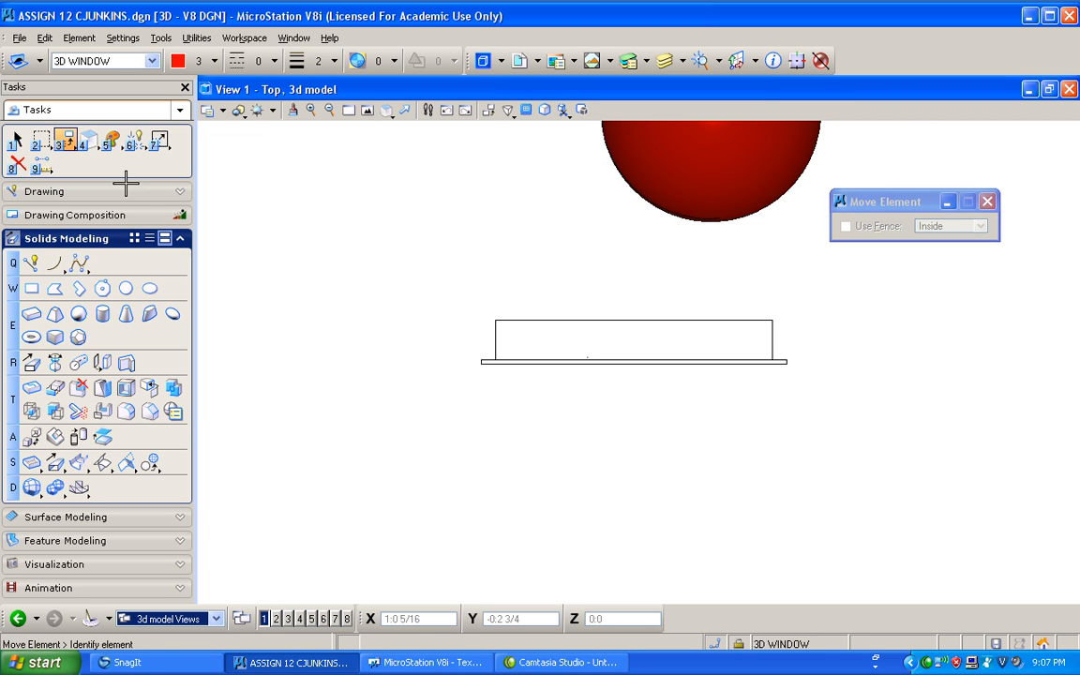
click(679, 162)
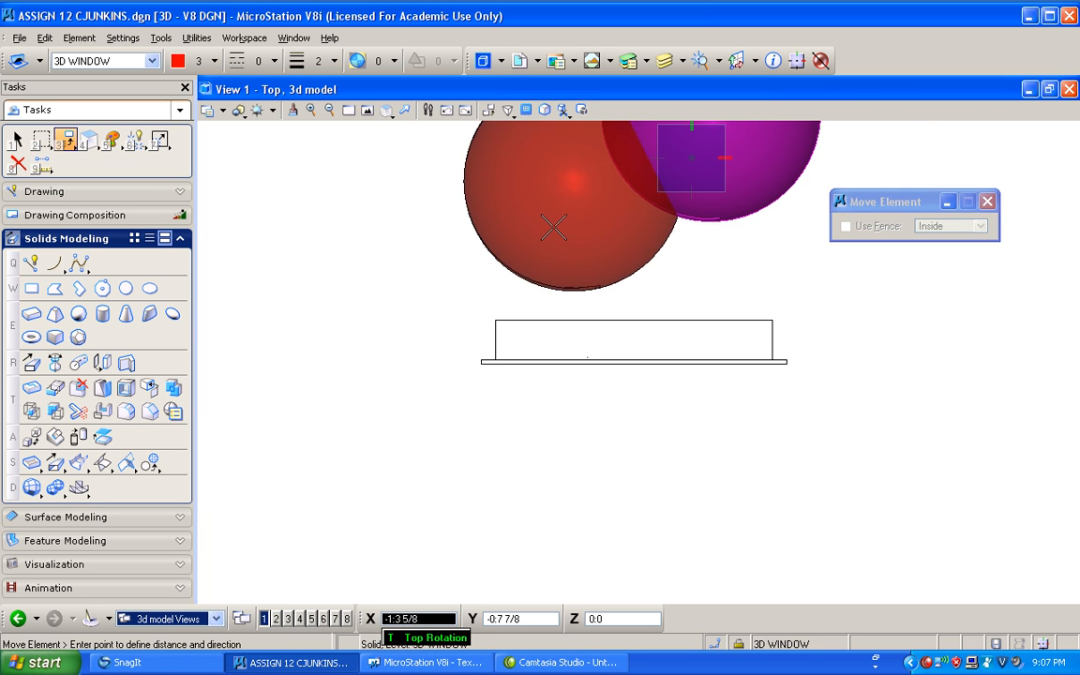
click(582, 255)
Rotate the view dynamically to examine the red sphere through the glass panes, and delete the sphere
click(388, 110)
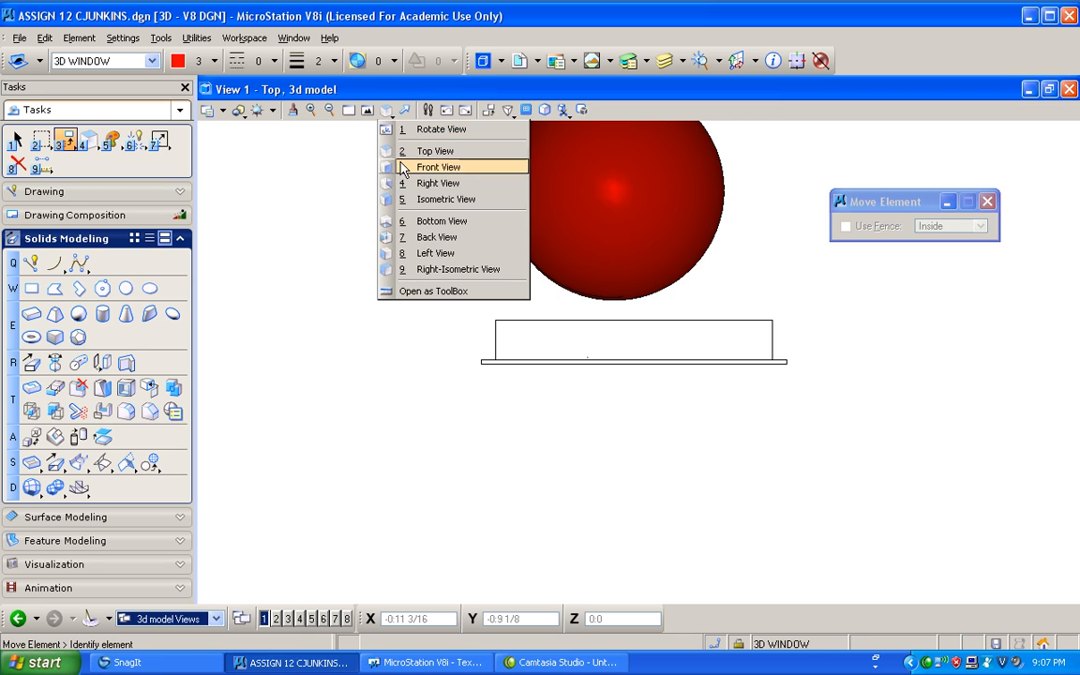
click(424, 129)
drag(553, 375, 500, 319)
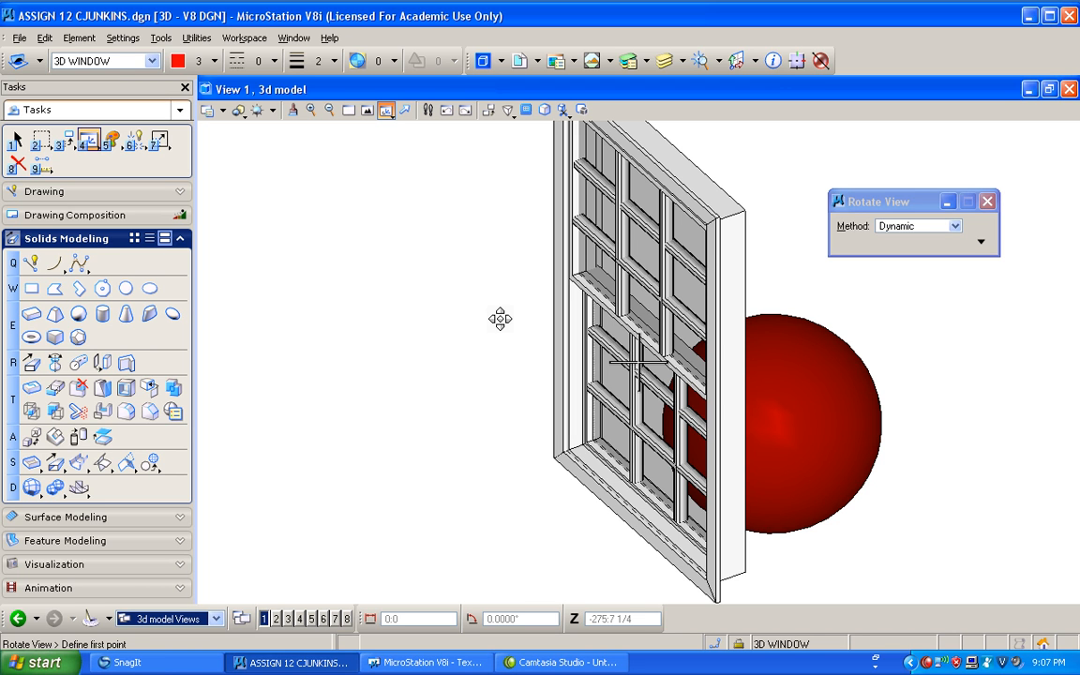
click(20, 166)
click(837, 370)
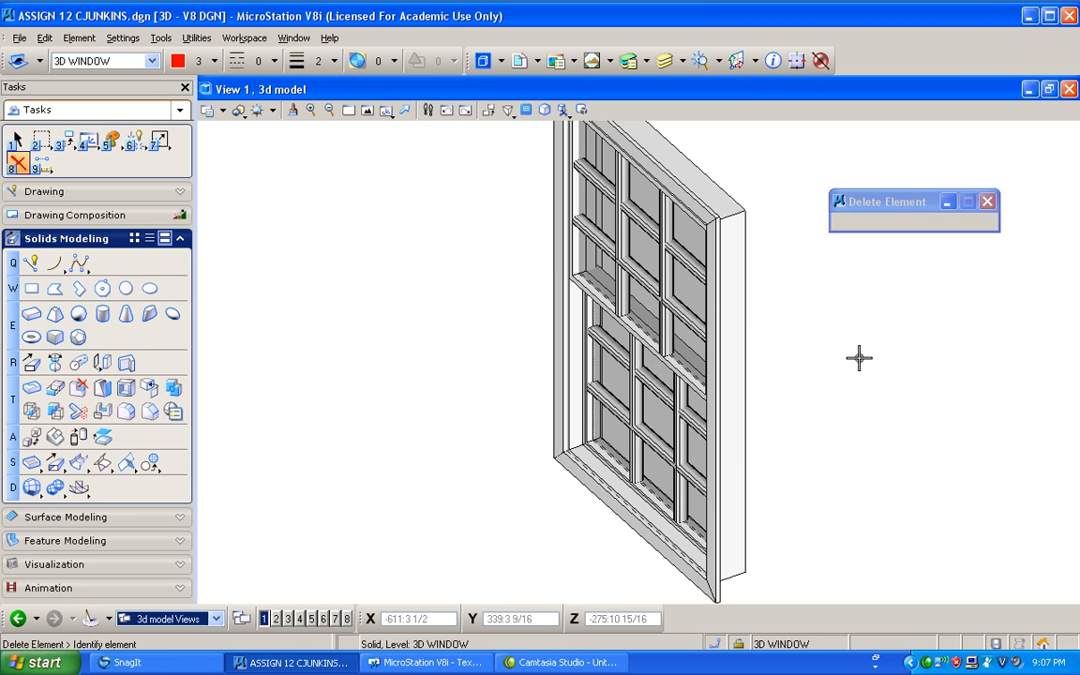